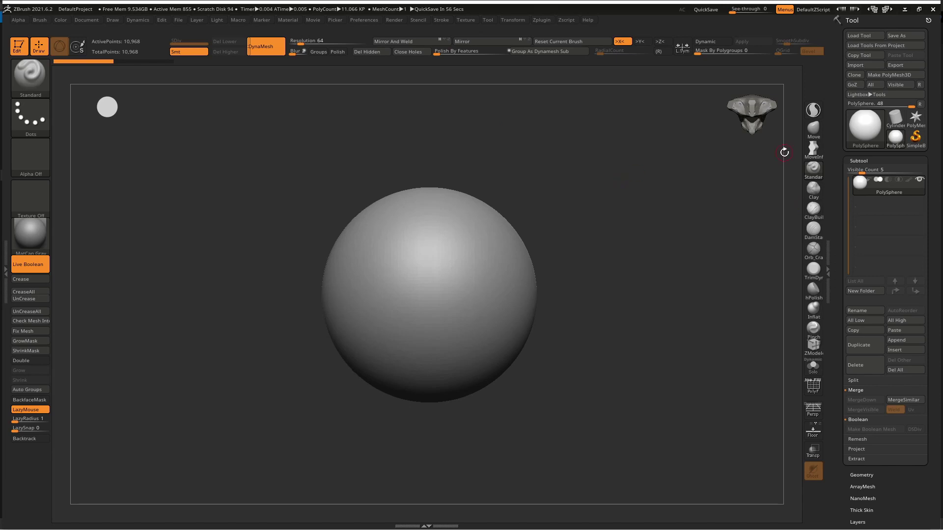
Glance through the recent project files and orbit around the PolySphere.
{"action": "scroll", "coordinate": [933, 234], "scroll_direction": "down", "scroll_amount": 3}
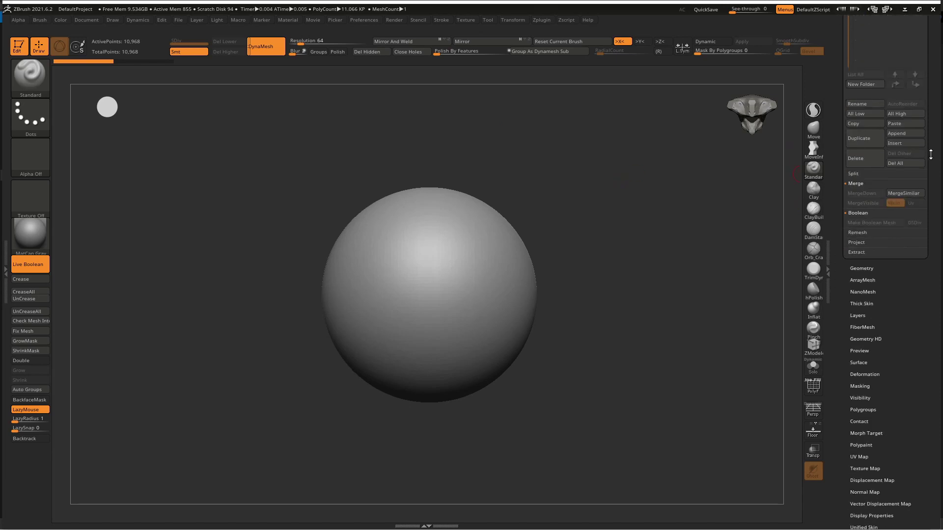
{"action": "scroll", "coordinate": [927, 294], "scroll_direction": "down", "scroll_amount": 3}
{"action": "scroll", "coordinate": [924, 335], "scroll_direction": "up", "scroll_amount": 3}
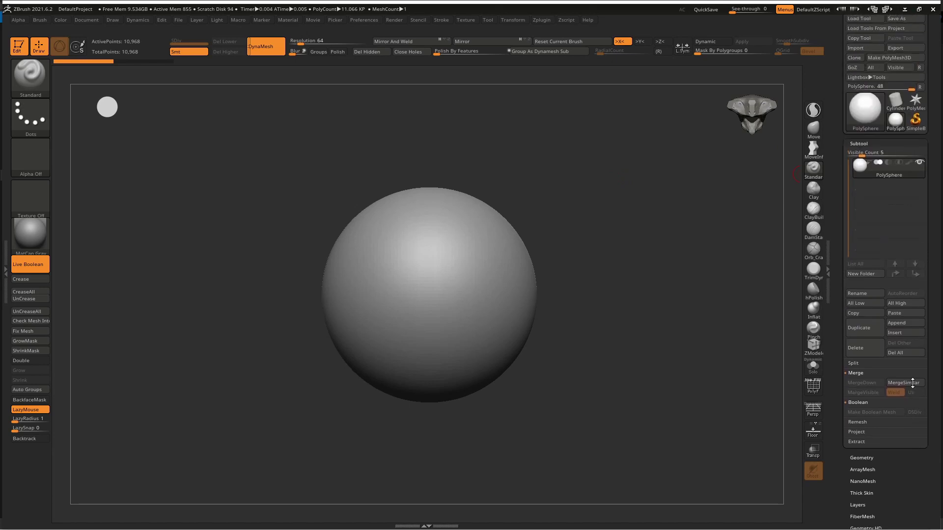
{"action": "scroll", "coordinate": [918, 368], "scroll_direction": "up", "scroll_amount": 3}
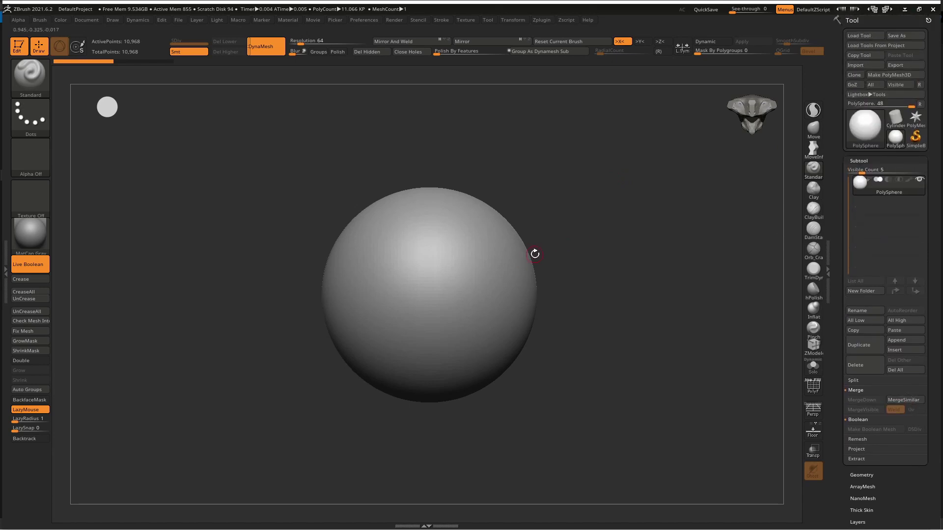
{"action": "key", "text": "comma"}
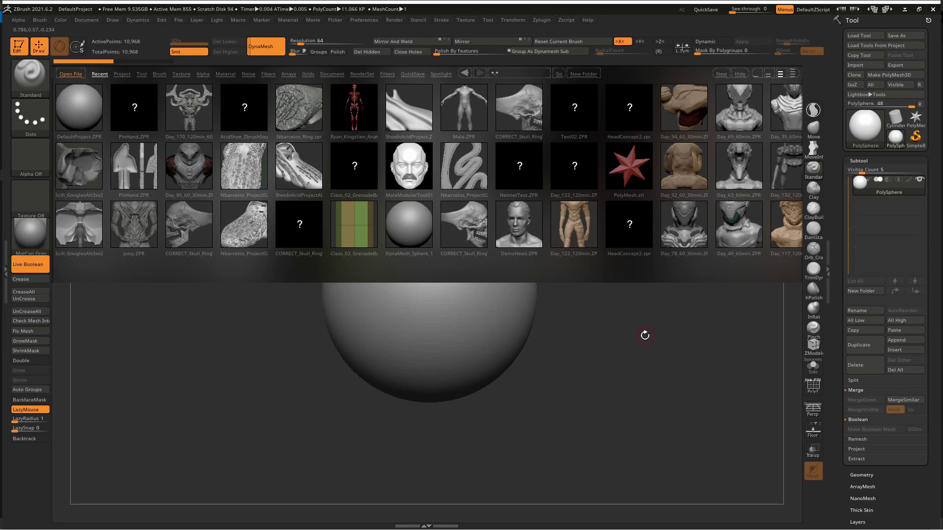
{"action": "key", "text": "comma"}
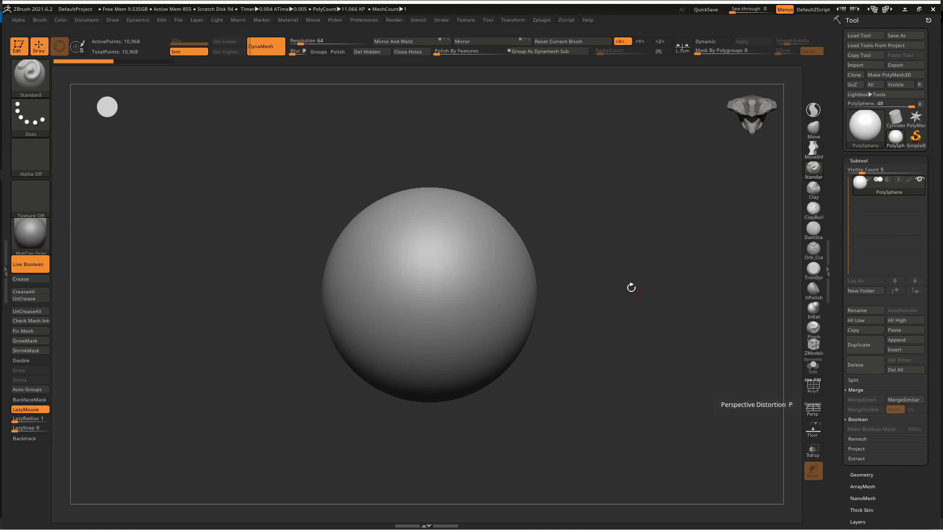
{"action": "mouse_move", "coordinate": [631, 287]}
{"action": "left_mouse_down"}
{"action": "mouse_move", "coordinate": [627, 189]}
{"action": "mouse_move", "coordinate": [623, 220]}
{"action": "left_mouse_up"}
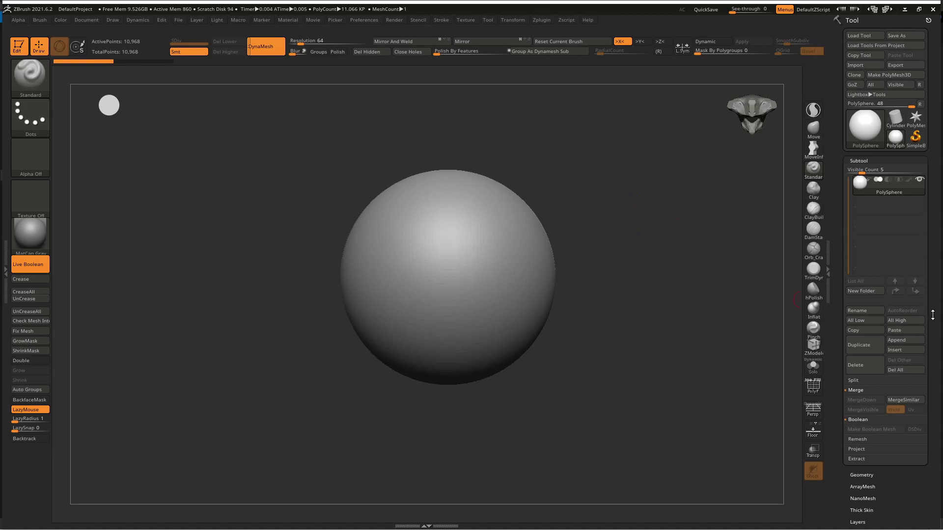
Append a trial Plane3D subtool, inspect it beside the sphere, then delete it.
{"action": "left_click", "coordinate": [905, 340]}
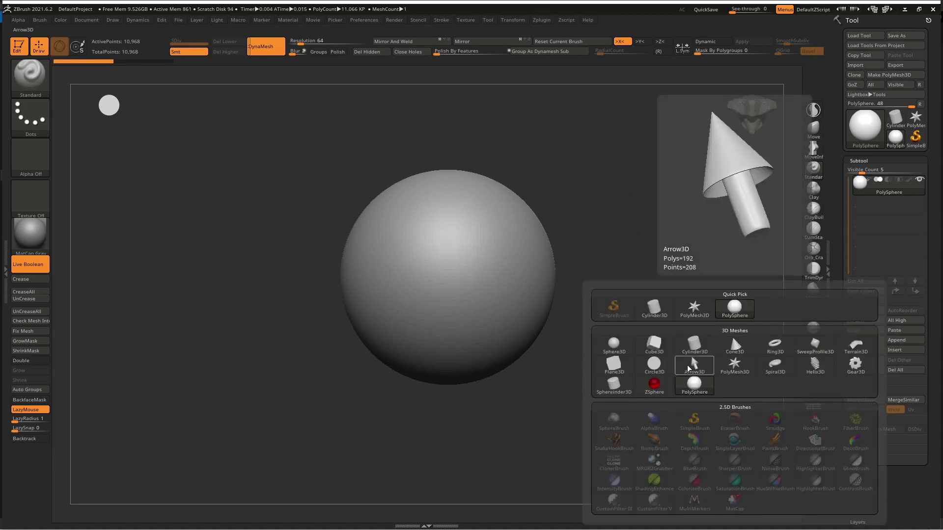
{"action": "left_click", "coordinate": [620, 372]}
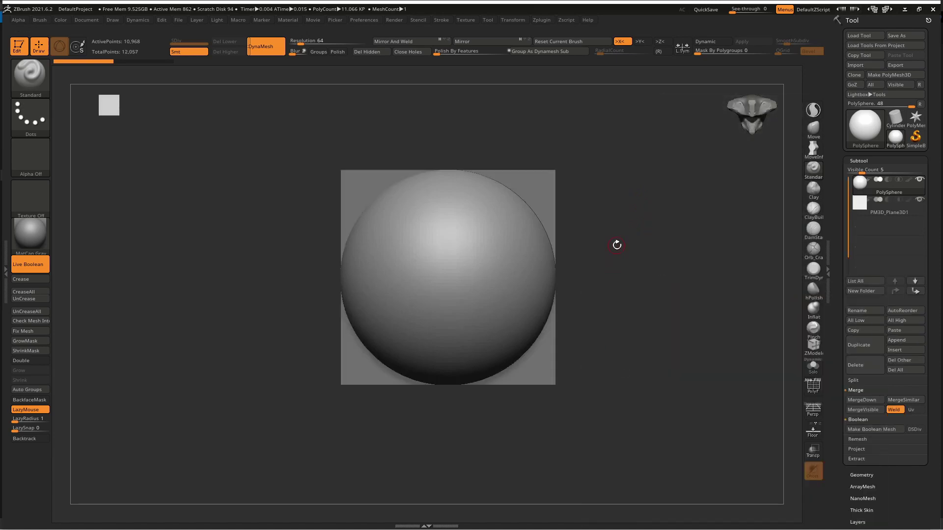
{"action": "left_click", "coordinate": [878, 214]}
{"action": "mouse_move", "coordinate": [639, 219]}
{"action": "left_mouse_down"}
{"action": "mouse_move", "coordinate": [653, 246]}
{"action": "mouse_move", "coordinate": [652, 278]}
{"action": "left_mouse_up"}
{"action": "left_click", "coordinate": [862, 369]}
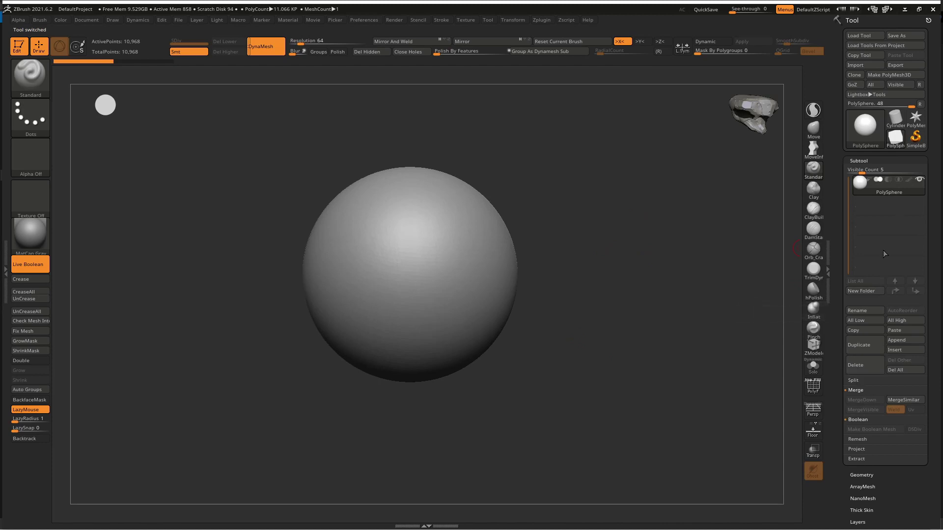
Append Plane3D again, delete the PolySphere, and turn the plane to face front.
{"action": "left_click", "coordinate": [905, 341]}
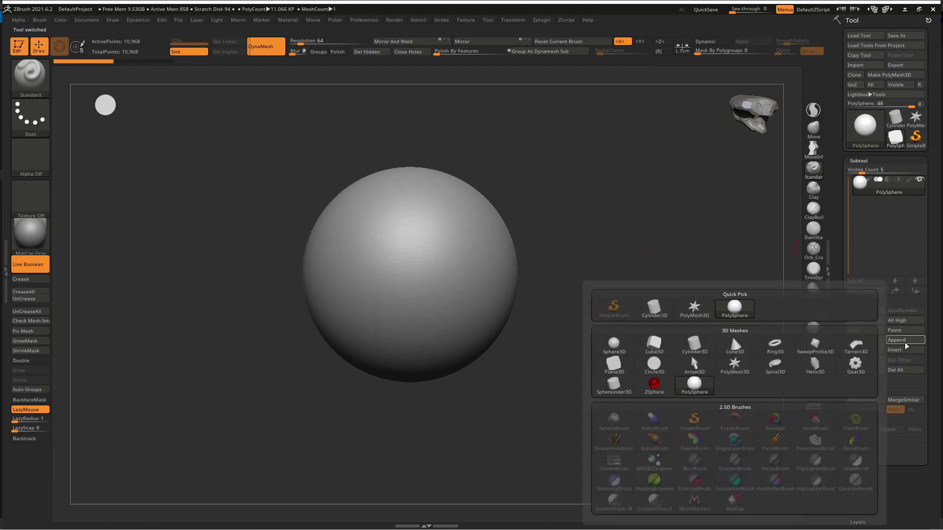
{"action": "left_click", "coordinate": [614, 364]}
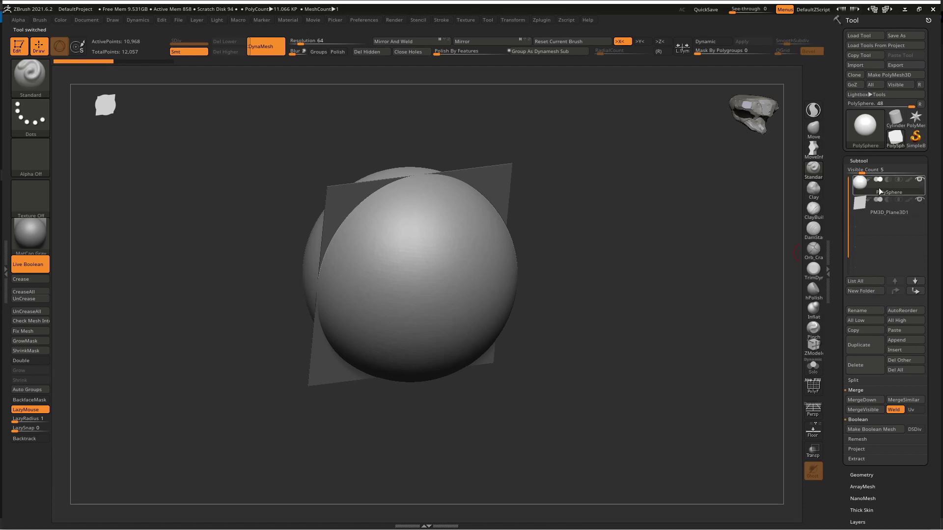
{"action": "left_click", "coordinate": [856, 369]}
{"action": "left_click_drag", "start_coordinate": [663, 246], "coordinate": [562, 234], "text": "shift"}
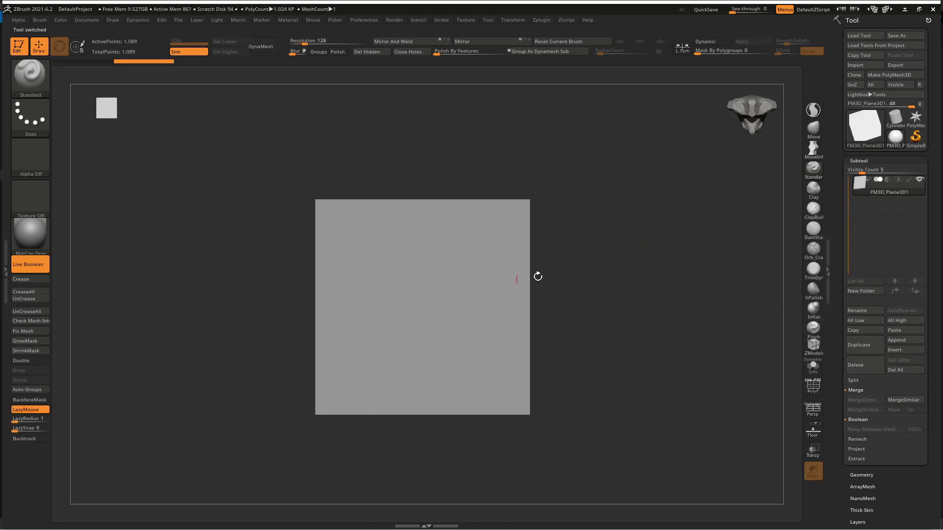
{"action": "mouse_move", "coordinate": [538, 276]}
{"action": "left_mouse_down", "text": "alt"}
{"action": "mouse_move", "coordinate": [602, 225]}
{"action": "mouse_move", "coordinate": [606, 269]}
{"action": "left_mouse_up", "text": "alt"}
Turn on PolyFrame with Shift+F and expand Tool > Initialize beside the plane.
{"action": "key", "text": "shift+f"}
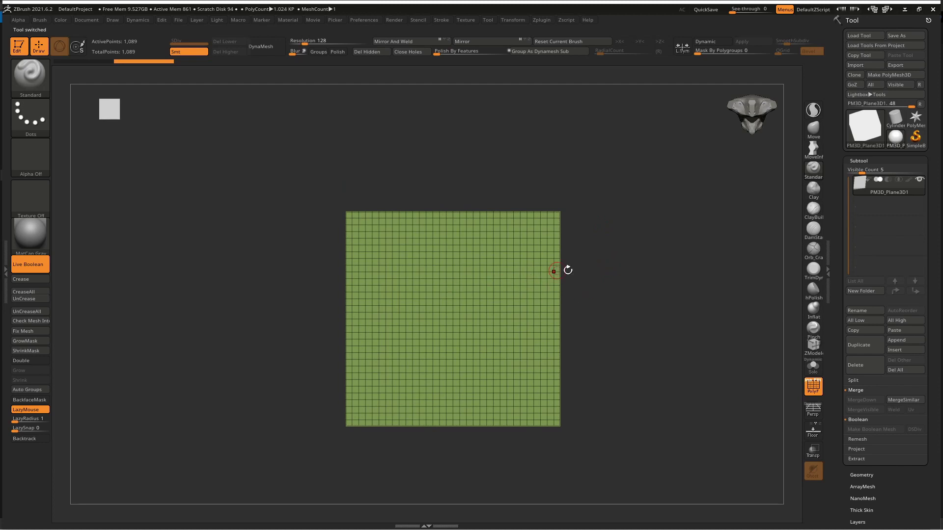
{"action": "left_click_drag", "start_coordinate": [568, 270], "coordinate": [555, 218], "text": "alt"}
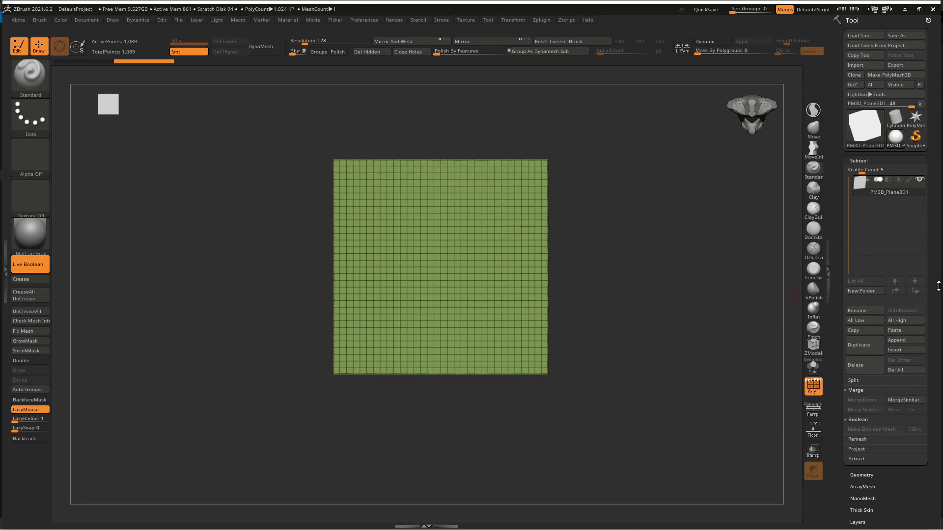
{"action": "scroll", "coordinate": [898, 187], "scroll_direction": "down", "scroll_amount": 8}
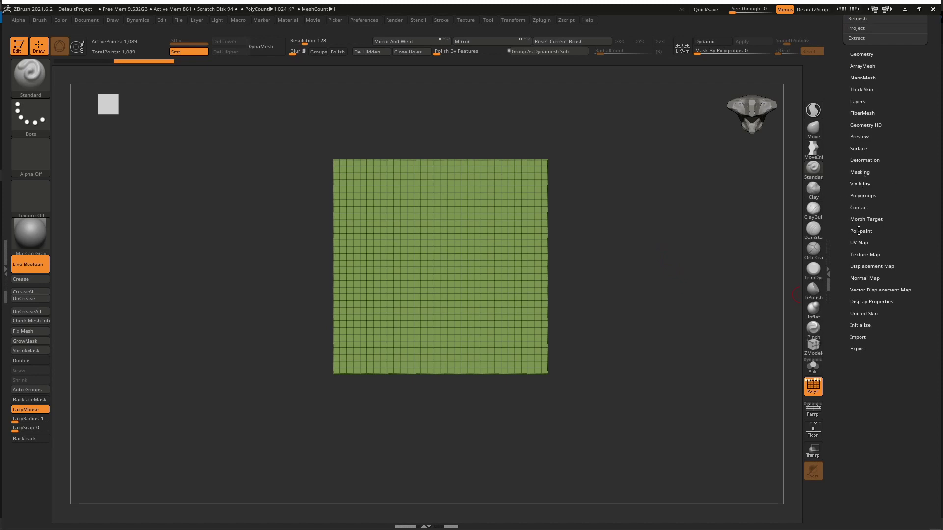
{"action": "key", "text": "shift"}
{"action": "left_click", "coordinate": [865, 325]}
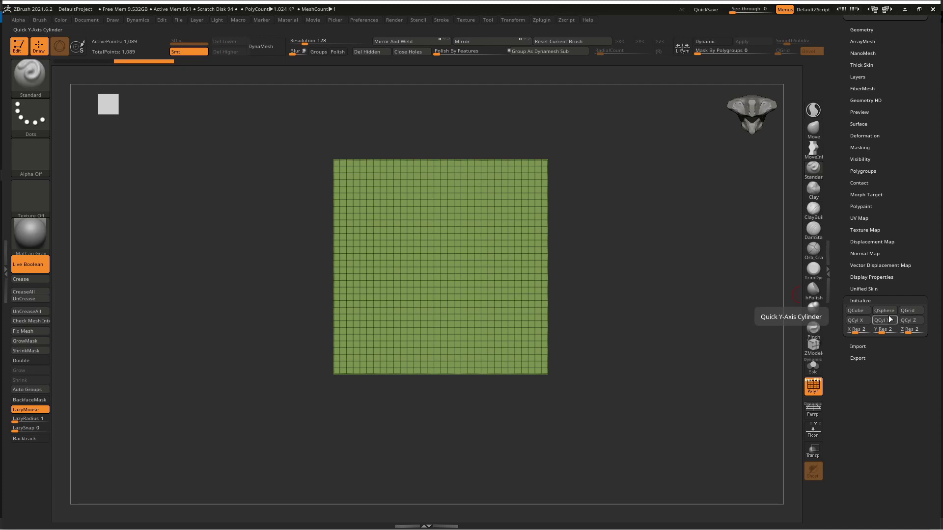
Rebuild the plane as a QGrid, then again as a 4x4 grid.
{"action": "left_click", "coordinate": [907, 311]}
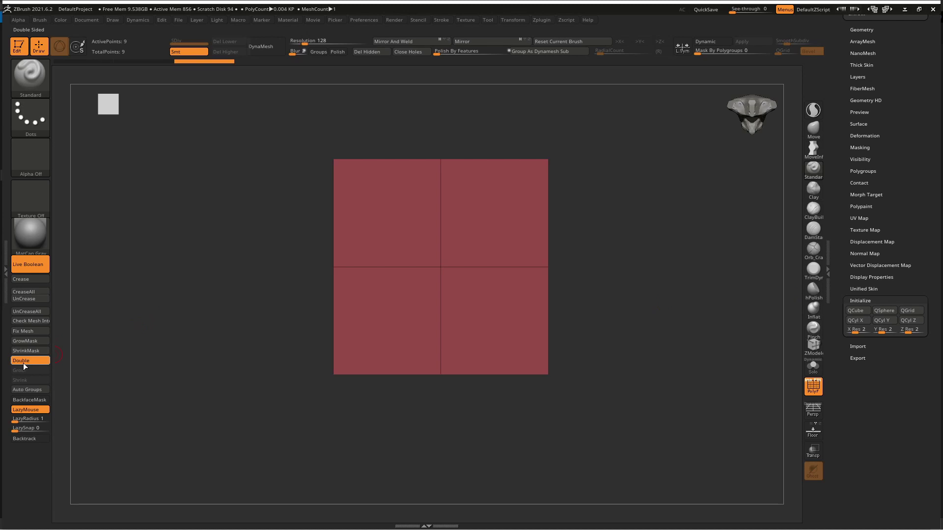
{"action": "mouse_move", "coordinate": [238, 257]}
{"action": "left_mouse_down"}
{"action": "mouse_move", "coordinate": [309, 252]}
{"action": "mouse_move", "coordinate": [244, 248]}
{"action": "mouse_move", "coordinate": [245, 270]}
{"action": "left_mouse_up"}
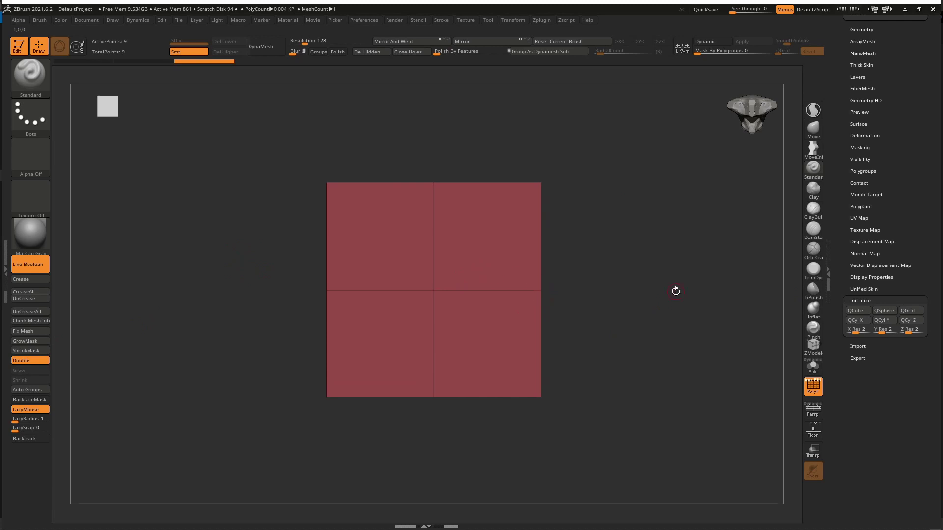
{"action": "left_click", "coordinate": [860, 330]}
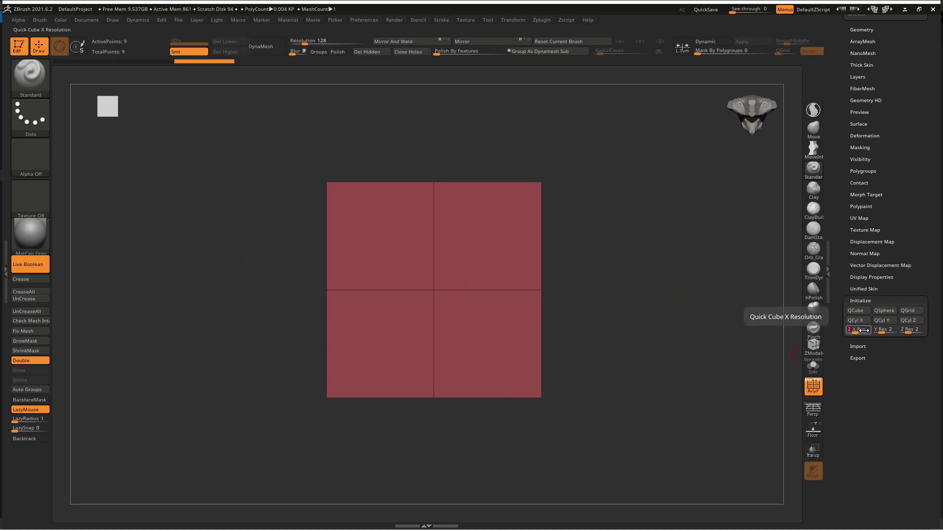
{"action": "type", "text": "4"}
{"action": "left_click", "coordinate": [875, 331]}
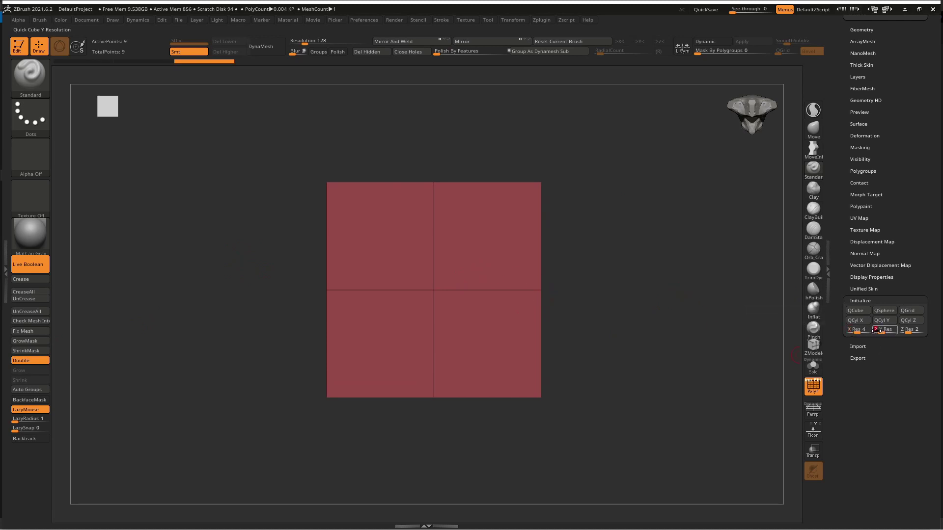
{"action": "type", "text": "4"}
{"action": "left_click", "coordinate": [909, 330]}
{"action": "type", "text": "4"}
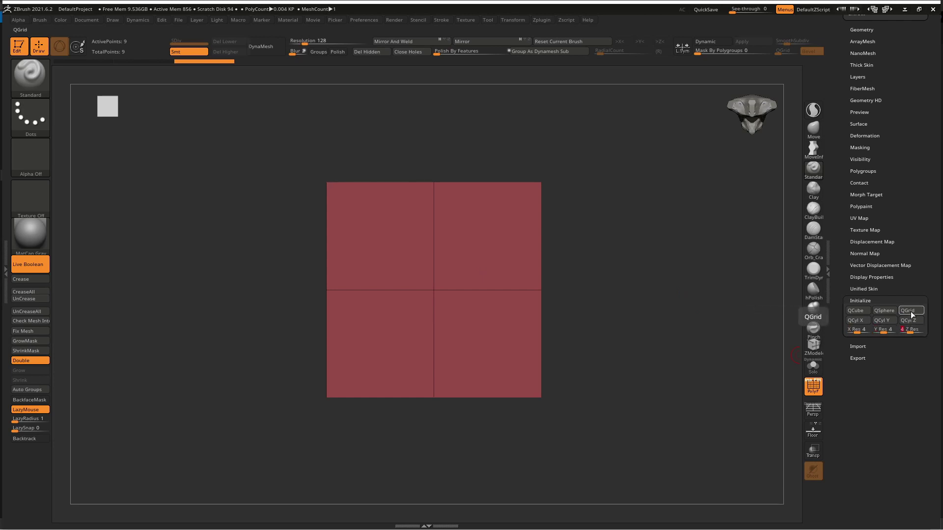
{"action": "left_click", "coordinate": [908, 311]}
{"action": "mouse_move", "coordinate": [555, 283]}
{"action": "left_mouse_down"}
{"action": "mouse_move", "coordinate": [600, 292]}
{"action": "mouse_move", "coordinate": [549, 284]}
{"action": "mouse_move", "coordinate": [591, 292]}
{"action": "left_mouse_up"}
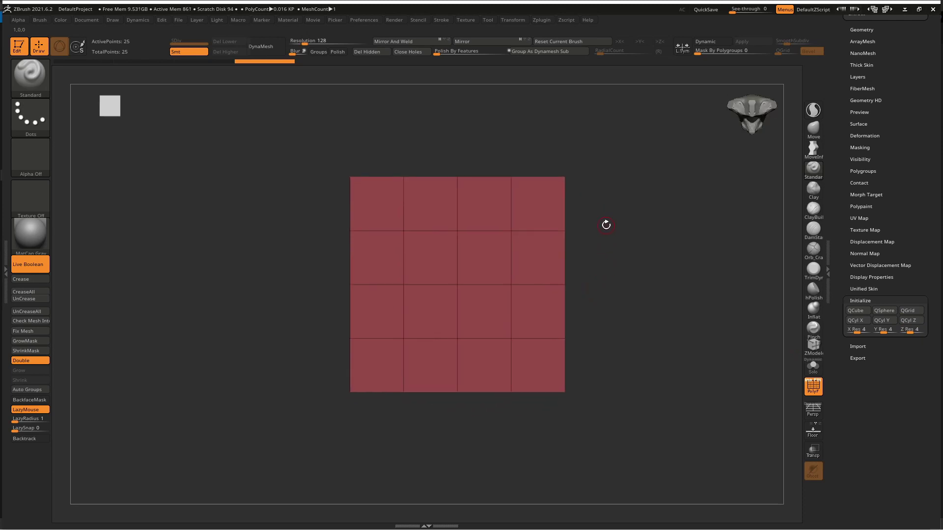
{"action": "left_click_drag", "start_coordinate": [604, 253], "coordinate": [604, 265], "text": "alt"}
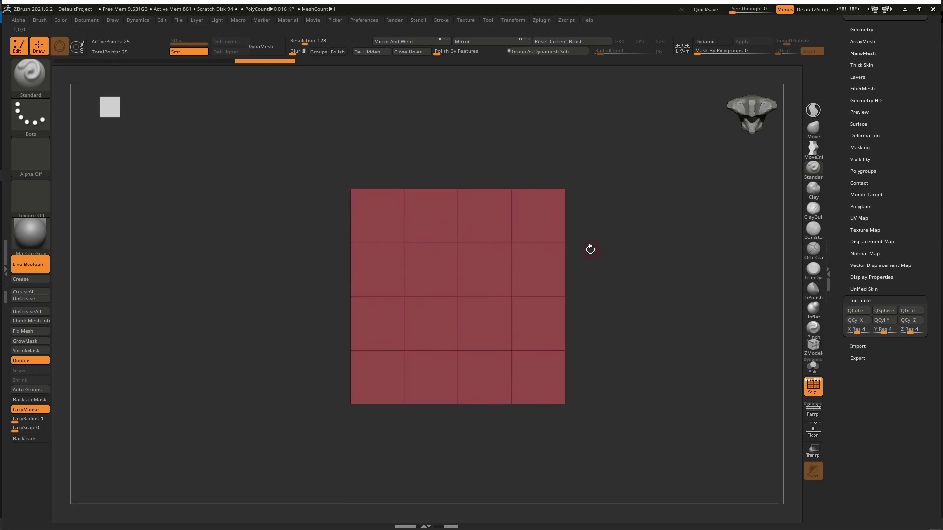
Set the Initialize X and Y resolution values to 6.
{"action": "left_click", "coordinate": [863, 331]}
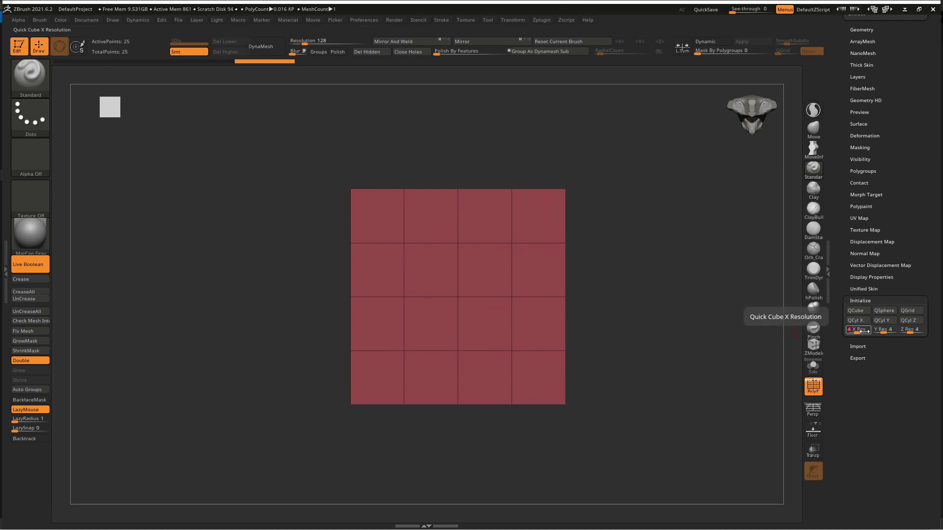
{"action": "type", "text": "6"}
{"action": "key", "text": "Return"}
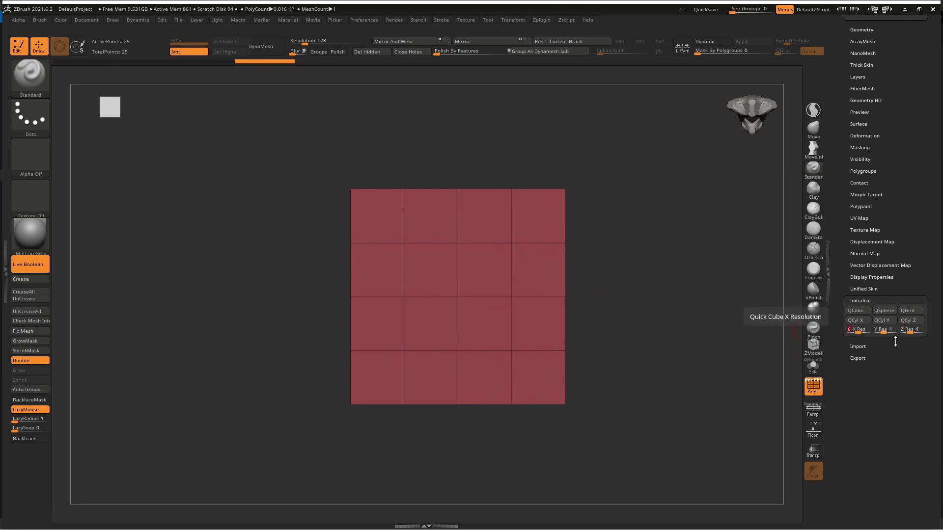
{"action": "left_click", "coordinate": [886, 330]}
{"action": "type", "text": "6"}
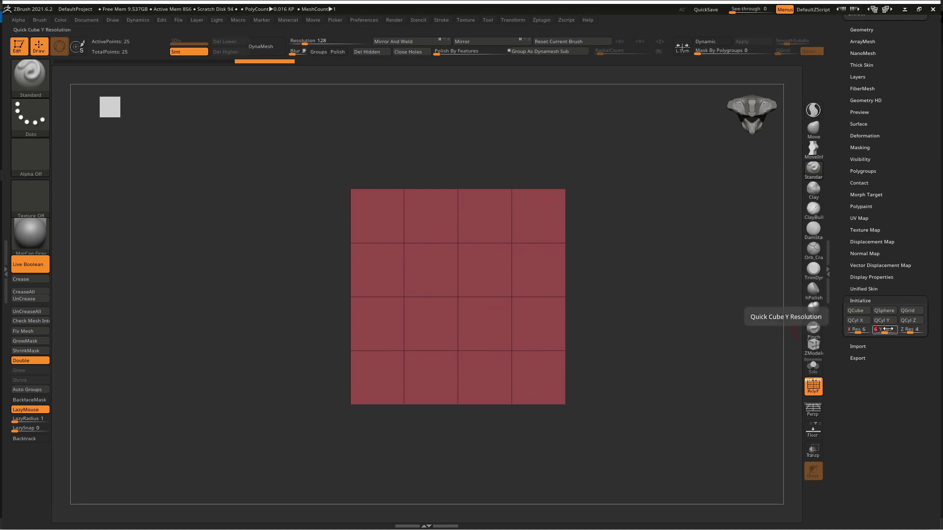
{"action": "key", "text": "Tab"}
{"action": "type", "text": "2"}
{"action": "left_click_drag", "start_coordinate": [638, 200], "coordinate": [623, 198]}
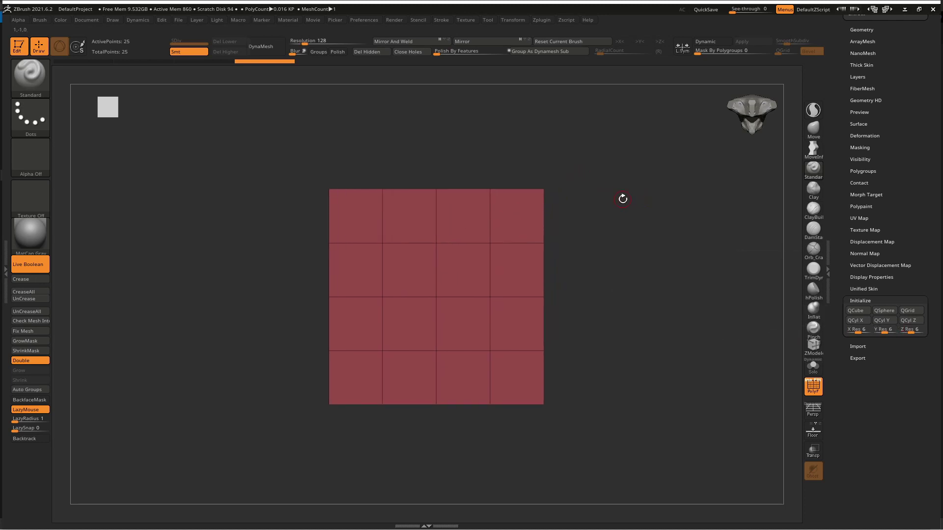
{"action": "key", "text": "super"}
{"action": "type", "text": "e"}
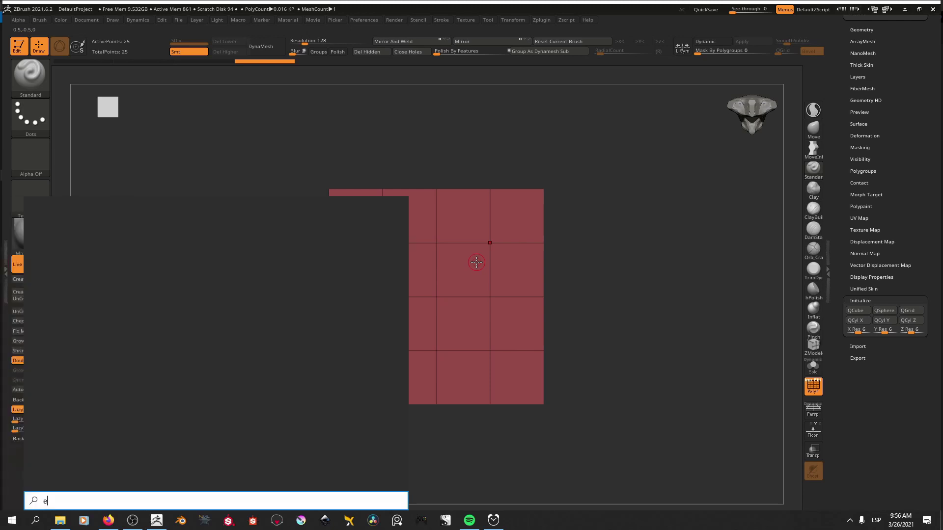
{"action": "type", "text": "pic"}
{"action": "left_click", "coordinate": [38, 297]}
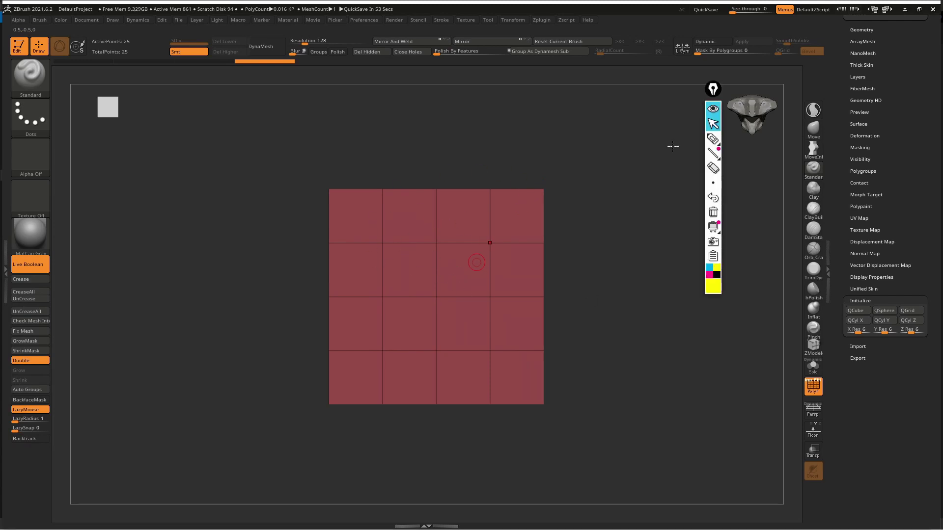
{"action": "mouse_move", "coordinate": [713, 89]}
{"action": "left_mouse_down"}
{"action": "mouse_move", "coordinate": [126, 108]}
{"action": "mouse_move", "coordinate": [80, 91]}
{"action": "mouse_move", "coordinate": [79, 127]}
{"action": "left_mouse_up"}
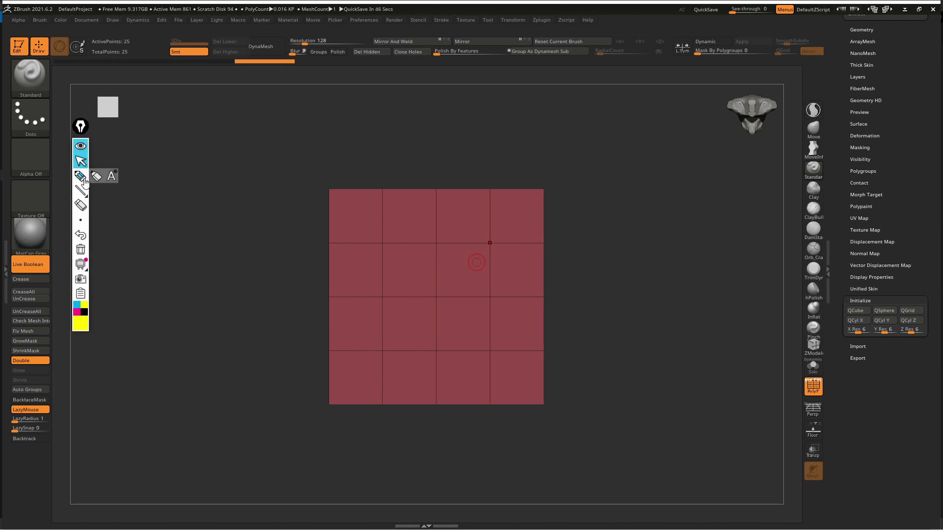
Switch Epic Pen to highlighter and rebuild the grid at 6x6 with QGrid.
{"action": "mouse_move", "coordinate": [80, 177]}
{"action": "left_click", "coordinate": [85, 177]}
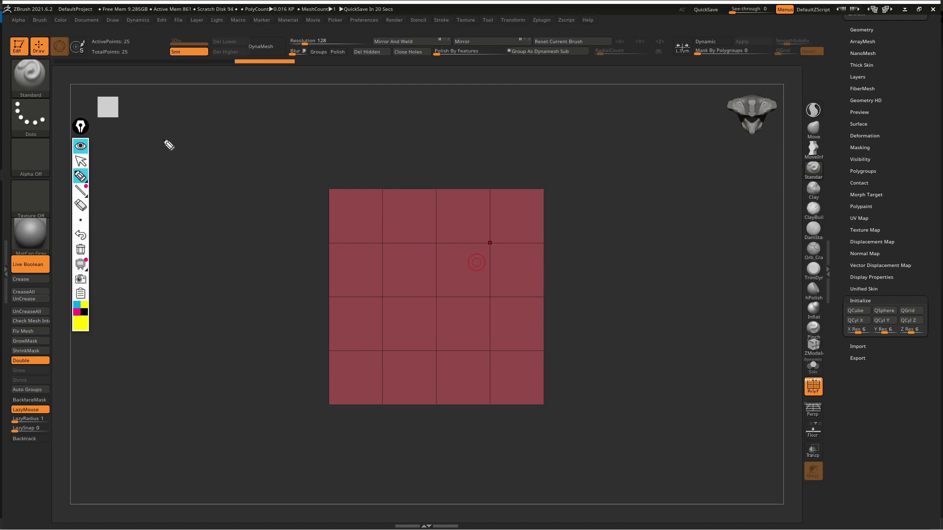
{"action": "left_click", "coordinate": [81, 147]}
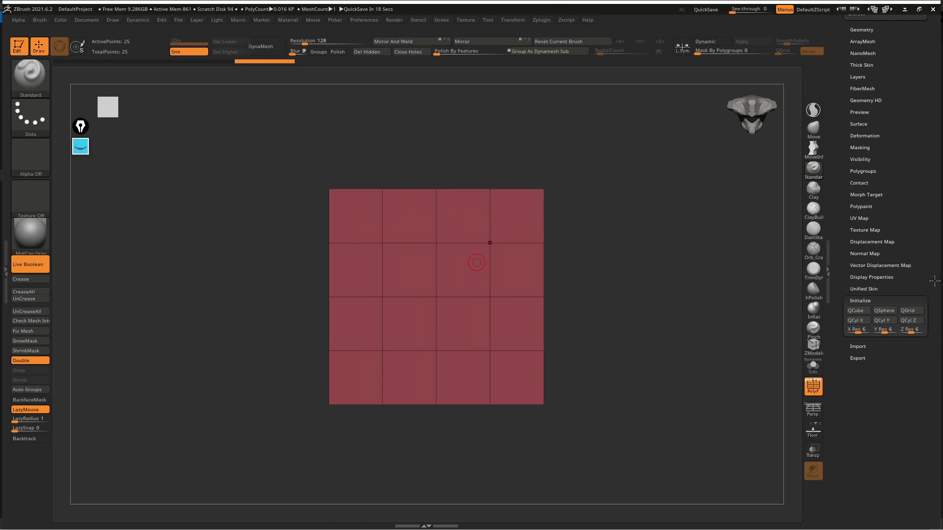
{"action": "left_click", "coordinate": [911, 308]}
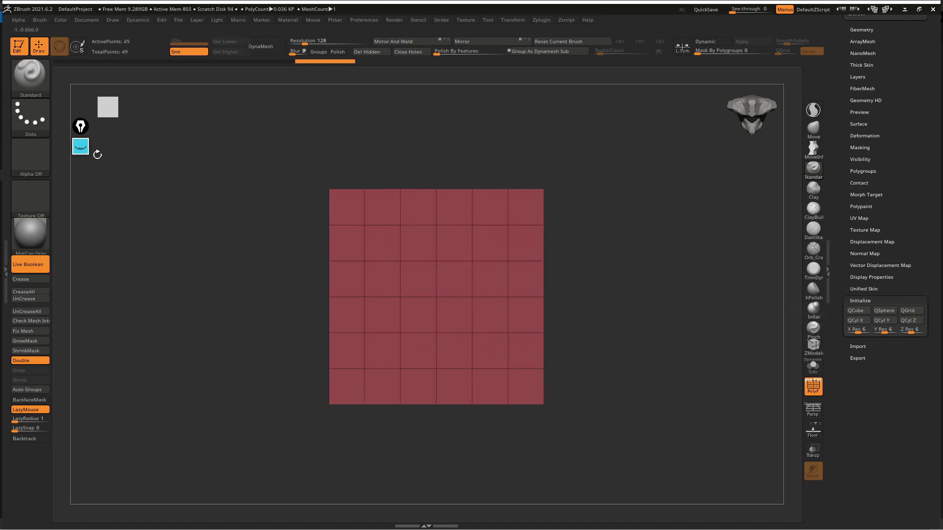
Scribble over the grid's middle columns and cross it out with a large X.
{"action": "left_click", "coordinate": [80, 147]}
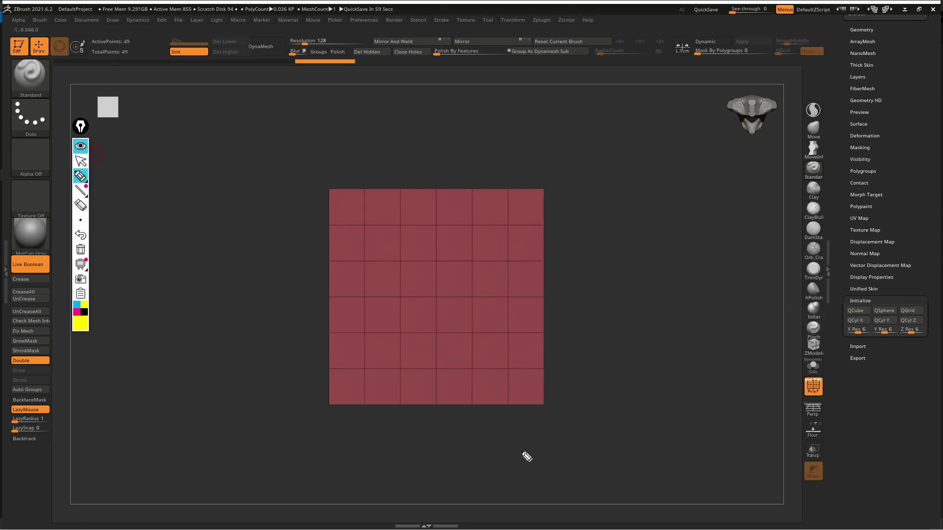
{"action": "mouse_move", "coordinate": [425, 222]}
{"action": "left_mouse_down"}
{"action": "mouse_move", "coordinate": [408, 267]}
{"action": "mouse_move", "coordinate": [459, 260]}
{"action": "mouse_move", "coordinate": [423, 322]}
{"action": "mouse_move", "coordinate": [463, 322]}
{"action": "mouse_move", "coordinate": [423, 374]}
{"action": "mouse_move", "coordinate": [428, 398]}
{"action": "mouse_move", "coordinate": [457, 380]}
{"action": "left_mouse_up"}
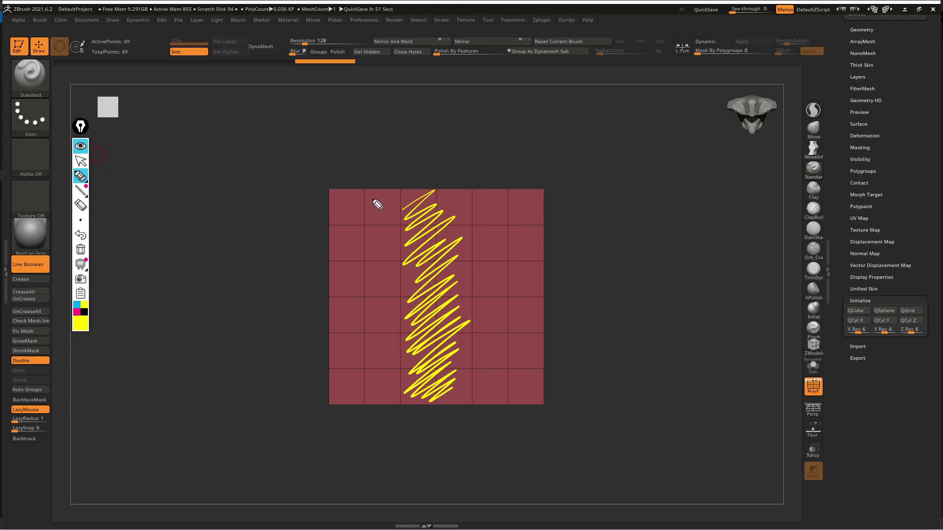
{"action": "left_click_drag", "start_coordinate": [377, 204], "coordinate": [450, 288]}
{"action": "left_click_drag", "start_coordinate": [380, 392], "coordinate": [475, 251]}
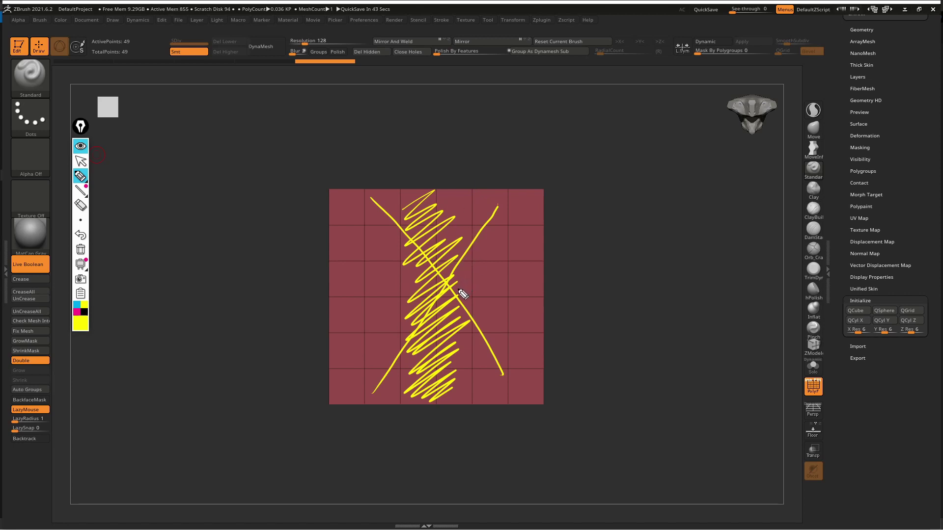
Clear the annotations and rebuild the grid as an 8x8 QGrid.
{"action": "left_click", "coordinate": [80, 251]}
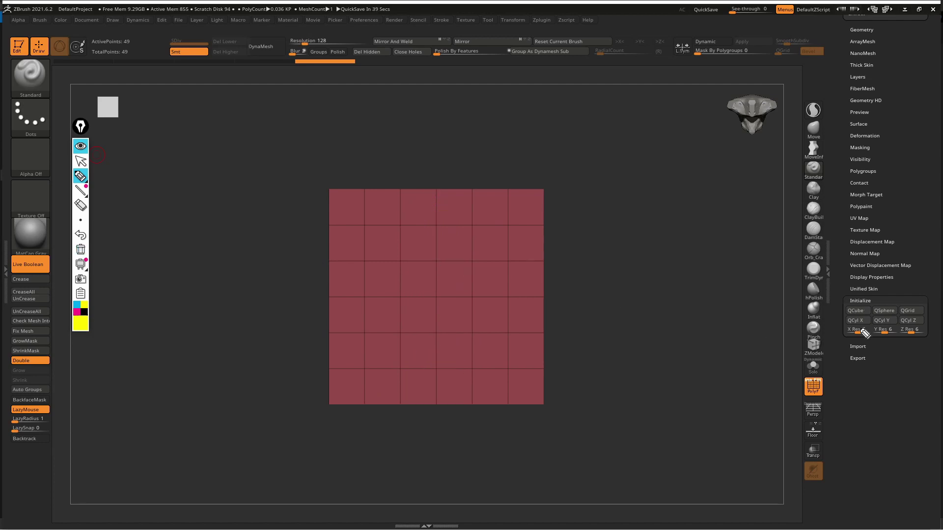
{"action": "left_click", "coordinate": [80, 146]}
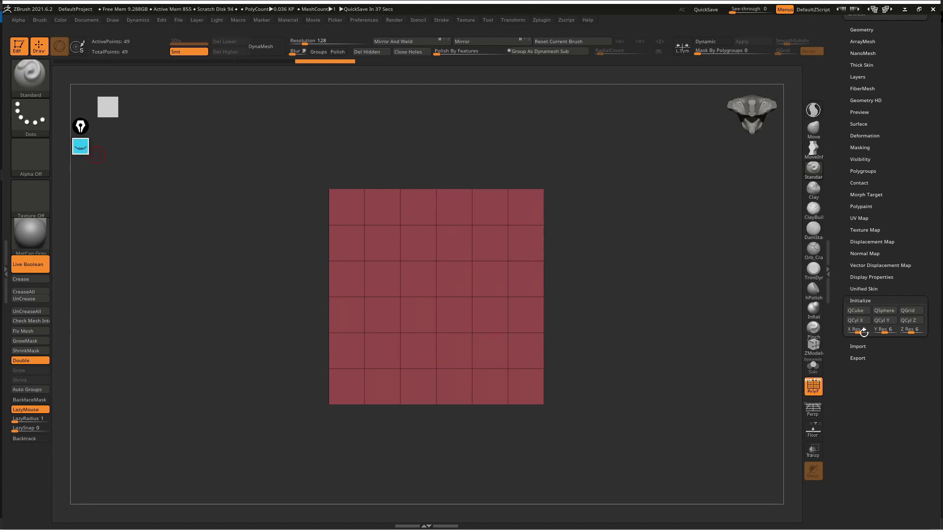
{"action": "type", "text": "128"}
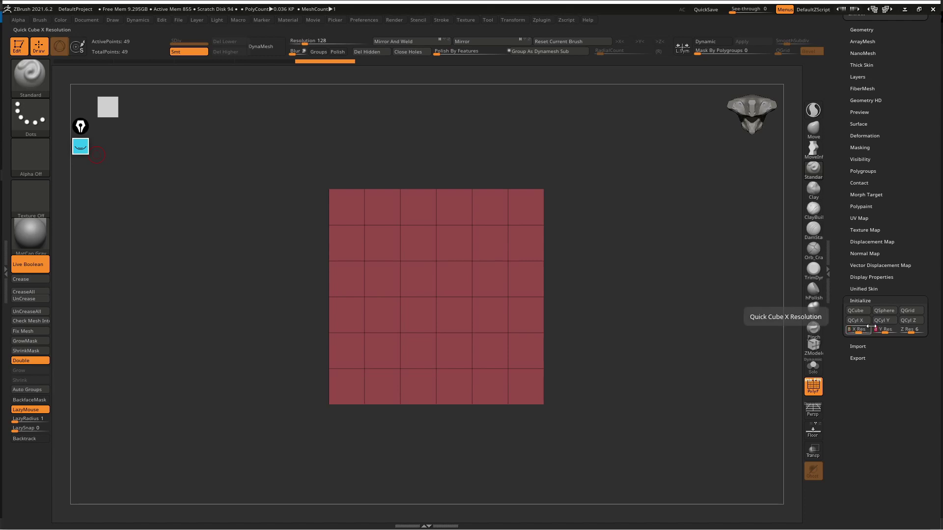
{"action": "key", "text": "Return"}
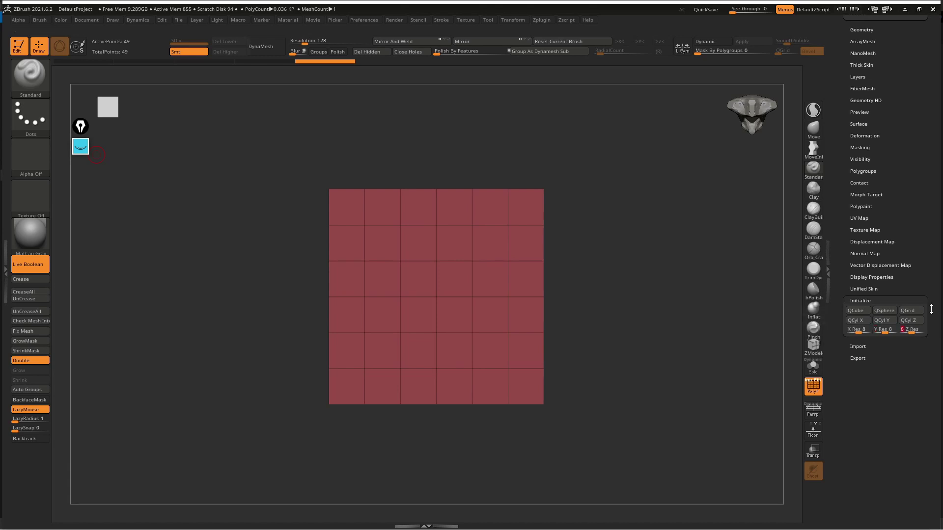
{"action": "left_click", "coordinate": [911, 311]}
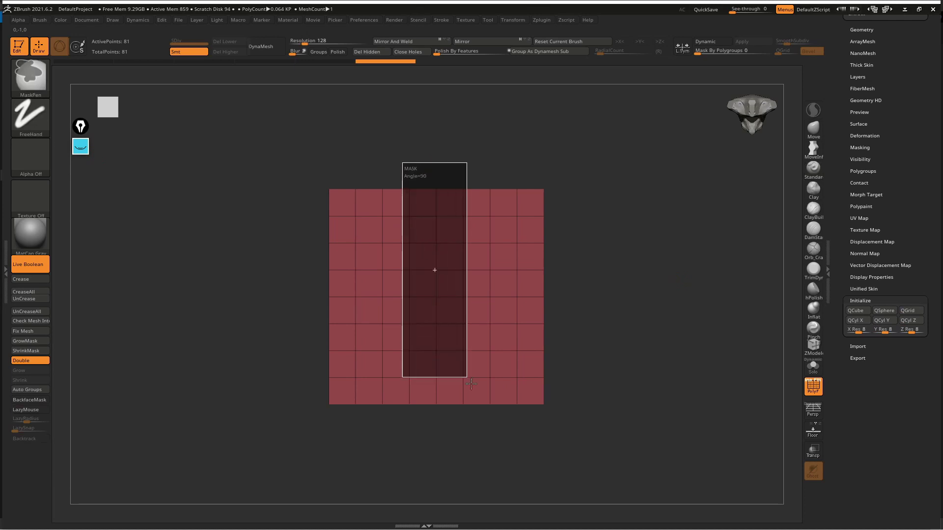
Mask a vertical band down the middle, invert the mask, and activate Transpose.
{"action": "left_click_drag", "start_coordinate": [407, 167], "coordinate": [478, 410], "text": "ctrl"}
{"action": "mouse_move", "coordinate": [475, 160]}
{"action": "left_mouse_down"}
{"action": "mouse_move", "coordinate": [616, 254]}
{"action": "mouse_move", "coordinate": [616, 226]}
{"action": "mouse_move", "coordinate": [602, 261]}
{"action": "mouse_move", "coordinate": [621, 280]}
{"action": "left_mouse_up"}
{"action": "left_click", "coordinate": [620, 270], "text": "ctrl"}
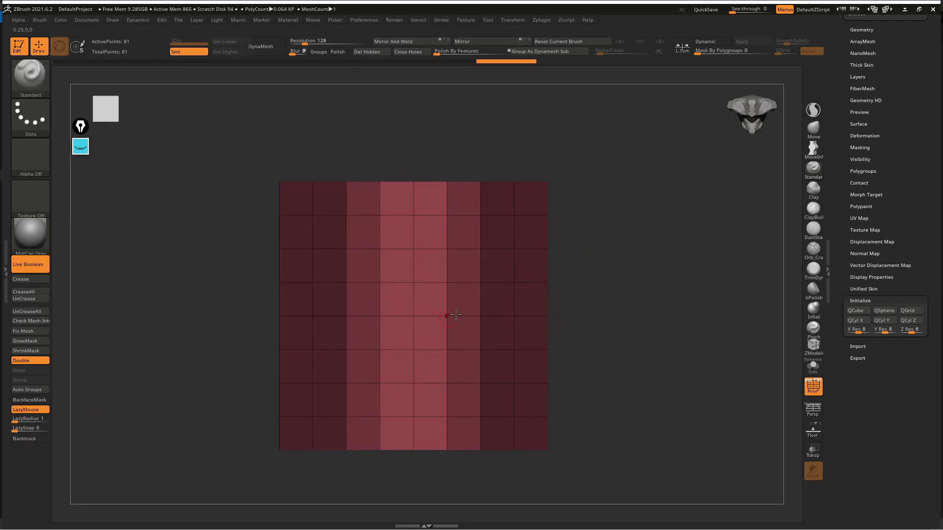
{"action": "mouse_move", "coordinate": [570, 267]}
{"action": "left_mouse_down"}
{"action": "mouse_move", "coordinate": [614, 252]}
{"action": "mouse_move", "coordinate": [609, 276]}
{"action": "mouse_move", "coordinate": [604, 248]}
{"action": "mouse_move", "coordinate": [601, 272]}
{"action": "left_mouse_up"}
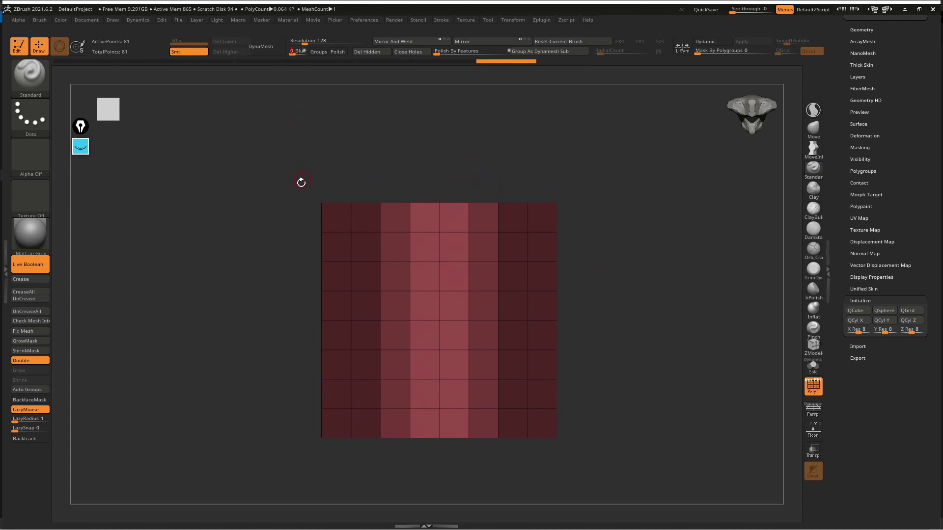
{"action": "mouse_move", "coordinate": [301, 182]}
{"action": "left_mouse_down"}
{"action": "mouse_move", "coordinate": [267, 175]}
{"action": "mouse_move", "coordinate": [280, 198]}
{"action": "mouse_move", "coordinate": [364, 149]}
{"action": "mouse_move", "coordinate": [362, 158]}
{"action": "left_mouse_up"}
{"action": "key", "text": "w"}
{"action": "left_click_drag", "start_coordinate": [451, 161], "coordinate": [421, 159], "text": "shift"}
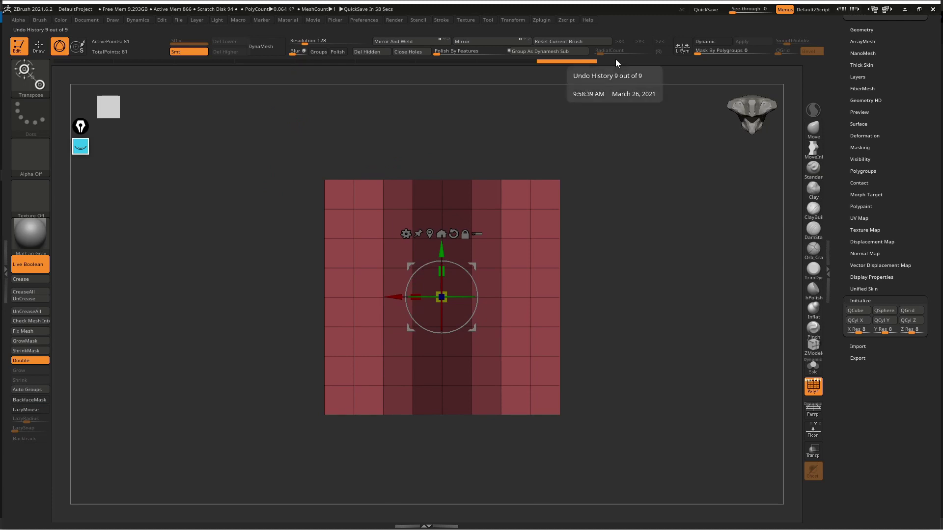
Maximize ZBrush, re-centre the grid, and return to the Standard brush with X symmetry.
{"action": "left_click_drag", "start_coordinate": [498, 136], "coordinate": [515, 116], "text": "alt"}
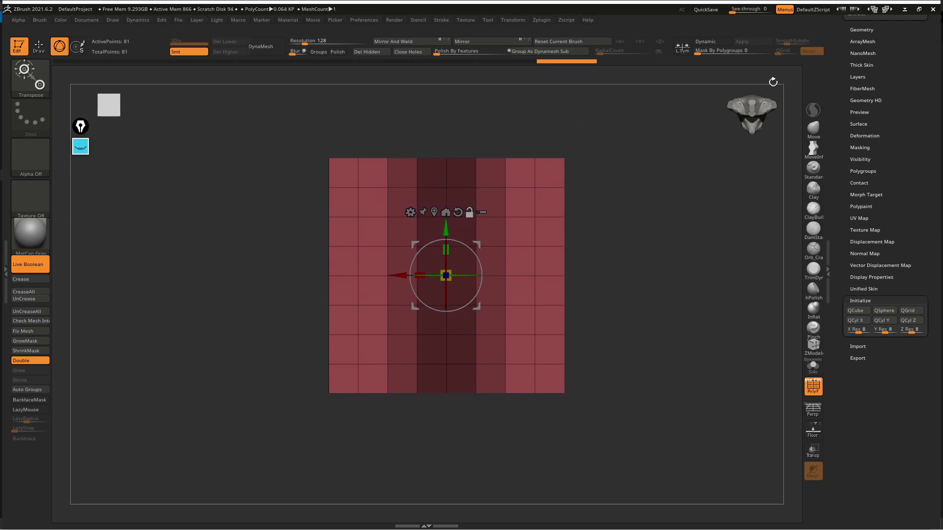
{"action": "left_click", "coordinate": [917, 12]}
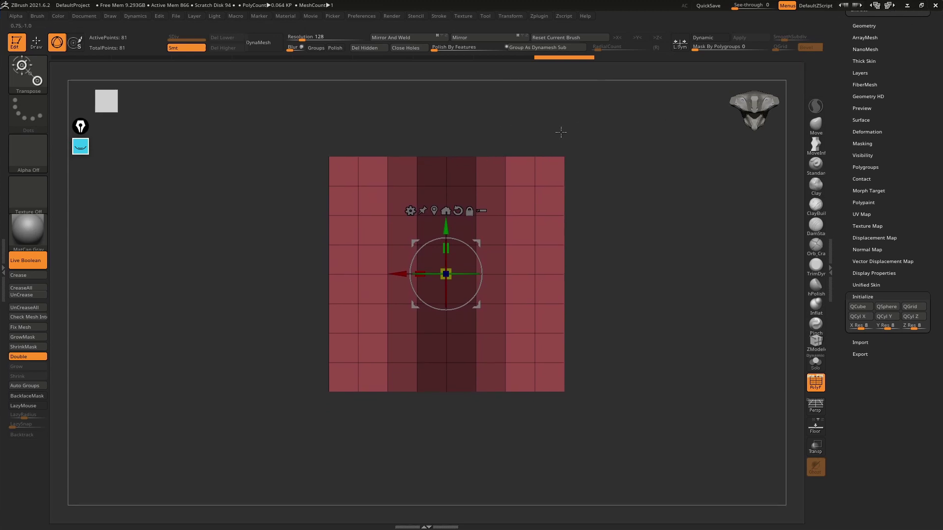
{"action": "left_click_drag", "start_coordinate": [561, 132], "coordinate": [585, 143], "text": "alt"}
{"action": "key", "text": "q"}
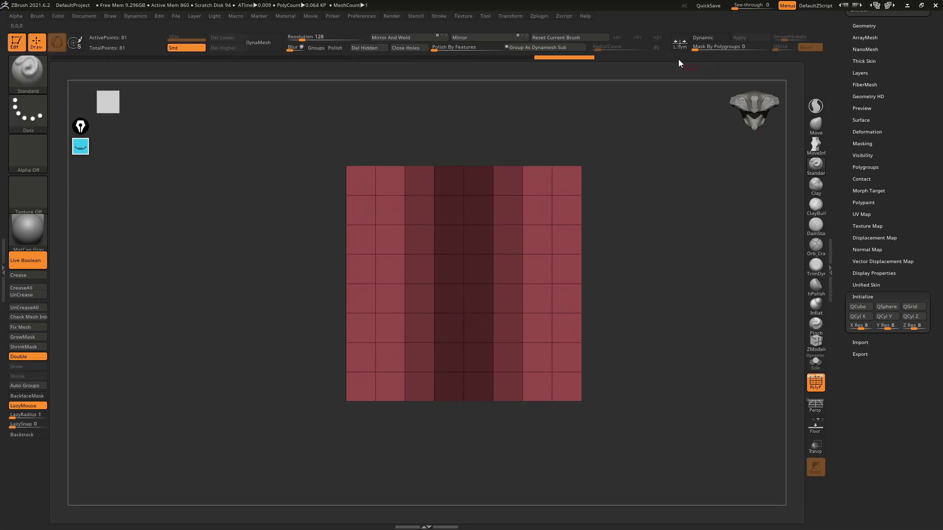
{"action": "key", "text": "x"}
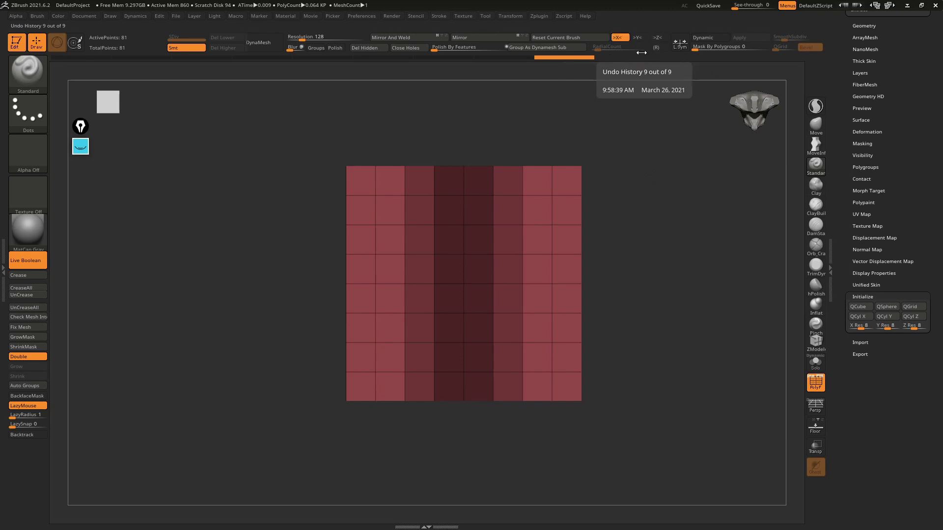
{"action": "left_click_drag", "start_coordinate": [586, 266], "coordinate": [587, 207], "text": "alt"}
Test-fold the unmasked columns with Transpose, with and without symmetry, then undo the folds.
{"action": "key", "text": "w"}
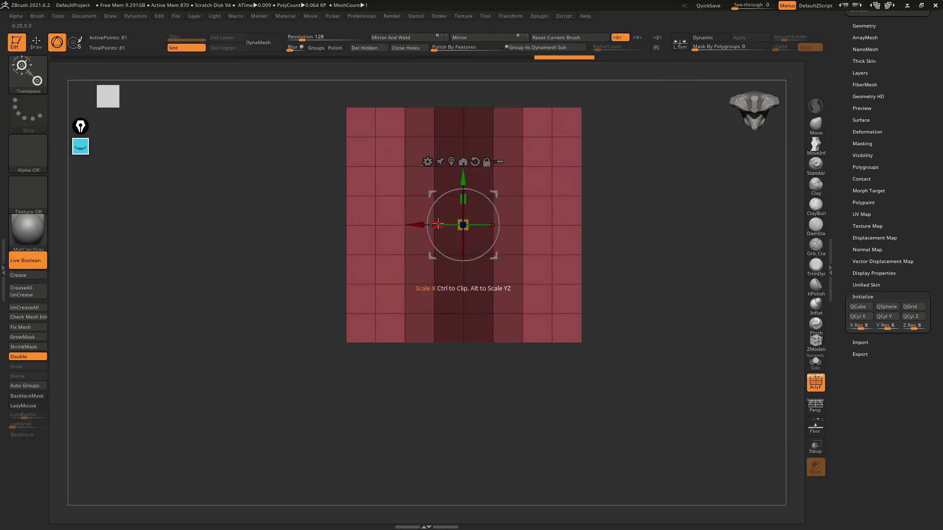
{"action": "left_click_drag", "start_coordinate": [425, 227], "coordinate": [527, 225], "text": "alt"}
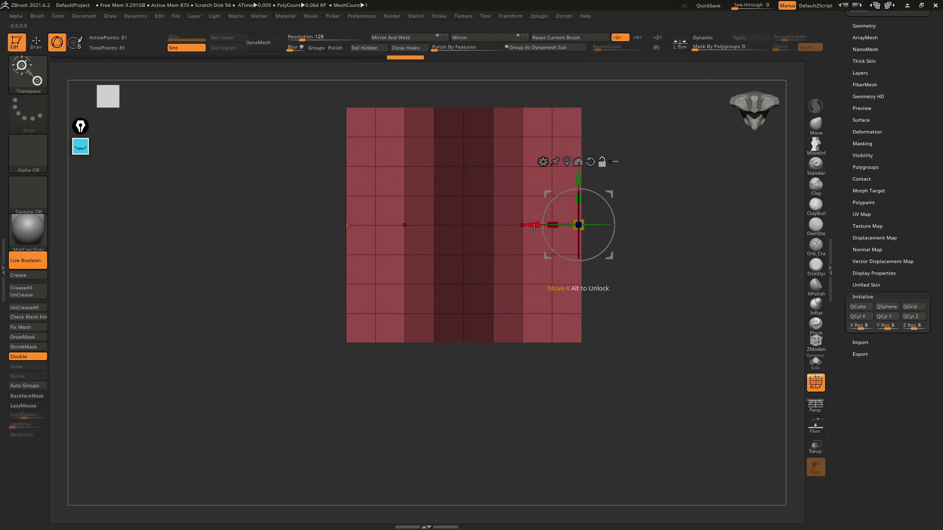
{"action": "mouse_move", "coordinate": [638, 216]}
{"action": "left_mouse_down"}
{"action": "mouse_move", "coordinate": [658, 207]}
{"action": "mouse_move", "coordinate": [610, 223]}
{"action": "left_mouse_up"}
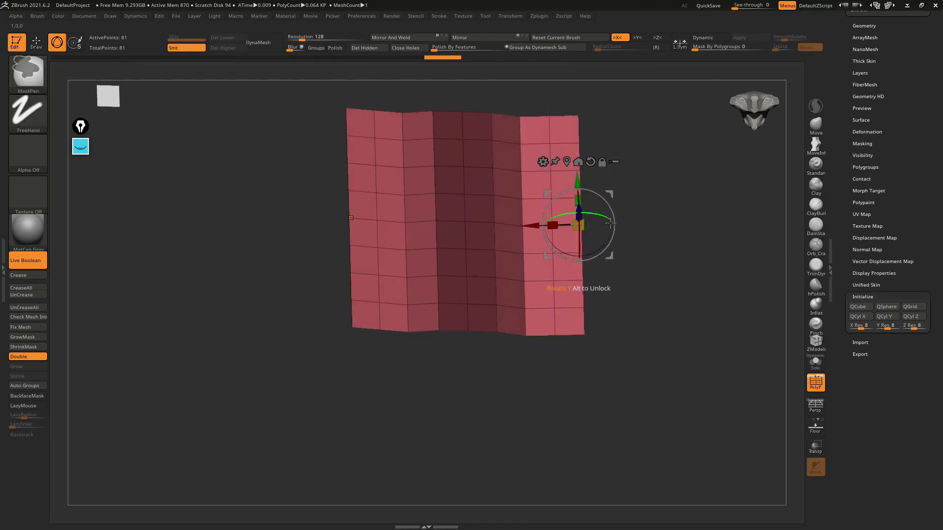
{"action": "mouse_move", "coordinate": [610, 223]}
{"action": "left_mouse_down"}
{"action": "mouse_move", "coordinate": [589, 216]}
{"action": "mouse_move", "coordinate": [615, 230]}
{"action": "mouse_move", "coordinate": [603, 223]}
{"action": "left_mouse_up"}
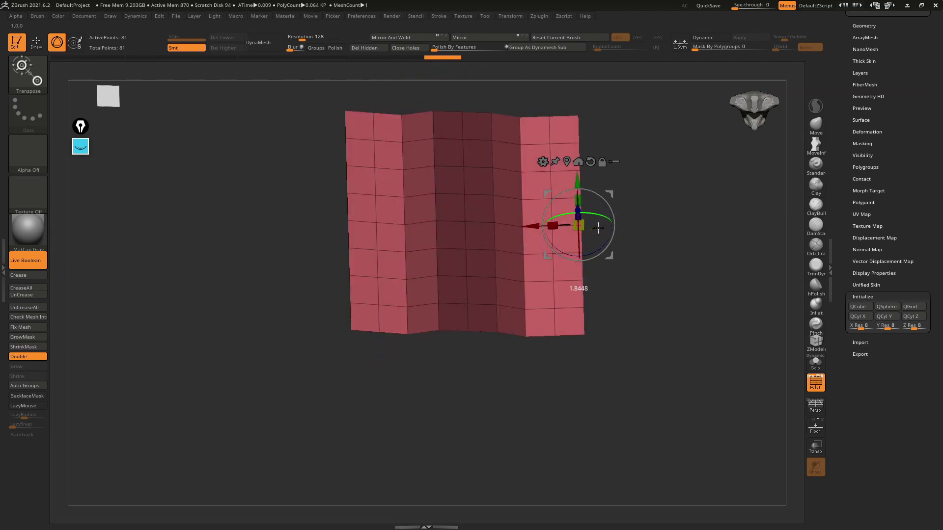
{"action": "key", "text": "ctrl+z"}
{"action": "key", "text": "ctrl+shift+z"}
{"action": "key", "text": "ctrl+z"}
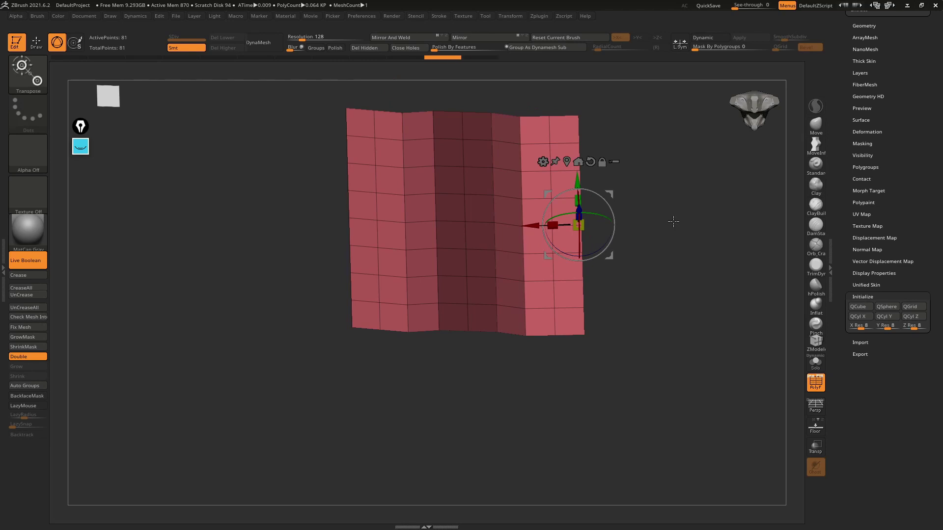
{"action": "key", "text": "x"}
{"action": "left_click_drag", "start_coordinate": [593, 216], "coordinate": [610, 226]}
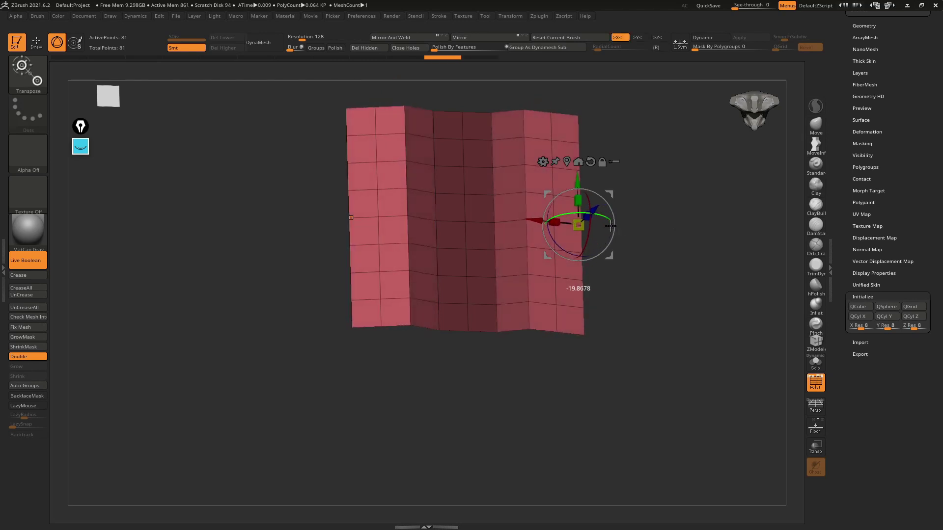
{"action": "key", "text": "ctrl+z"}
{"action": "key", "text": "ctrl+z"}
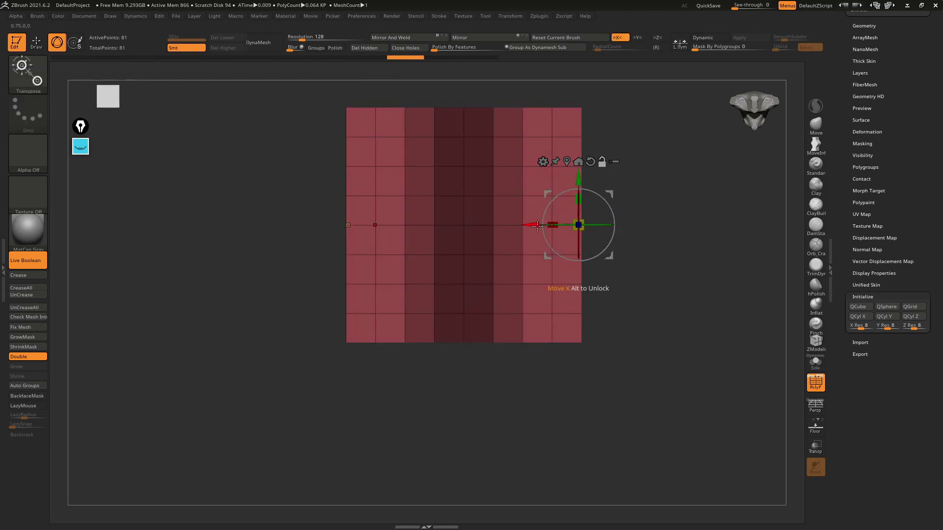
Slide the transform pivot left and re-centre the panel in a front view.
{"action": "left_click_drag", "start_coordinate": [537, 225], "coordinate": [502, 231]}
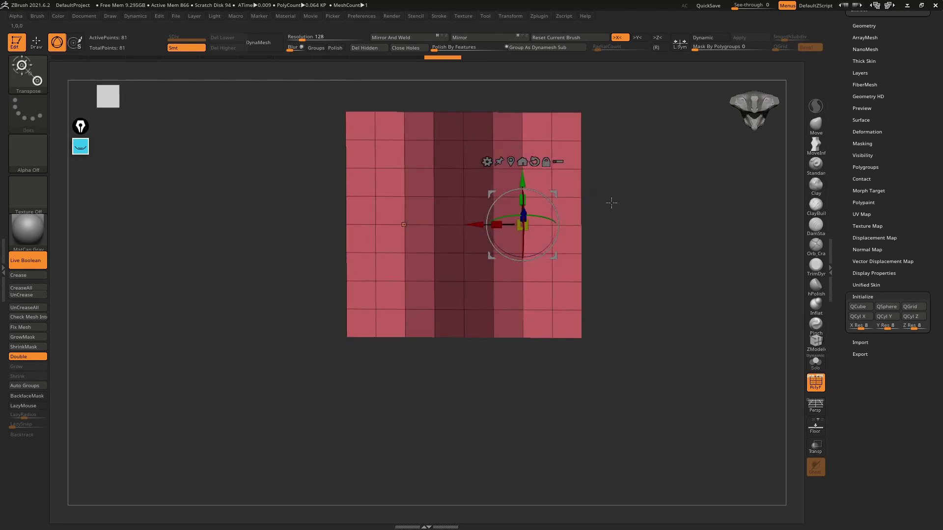
{"action": "left_click_drag", "start_coordinate": [610, 200], "coordinate": [439, 178]}
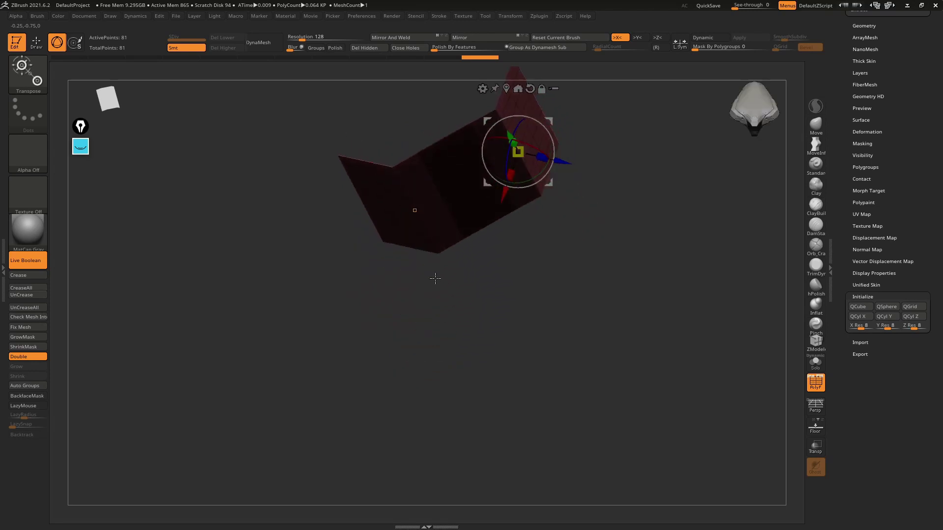
{"action": "mouse_move", "coordinate": [438, 179]}
{"action": "left_mouse_down"}
{"action": "mouse_move", "coordinate": [424, 198]}
{"action": "mouse_move", "coordinate": [440, 185]}
{"action": "left_mouse_up"}
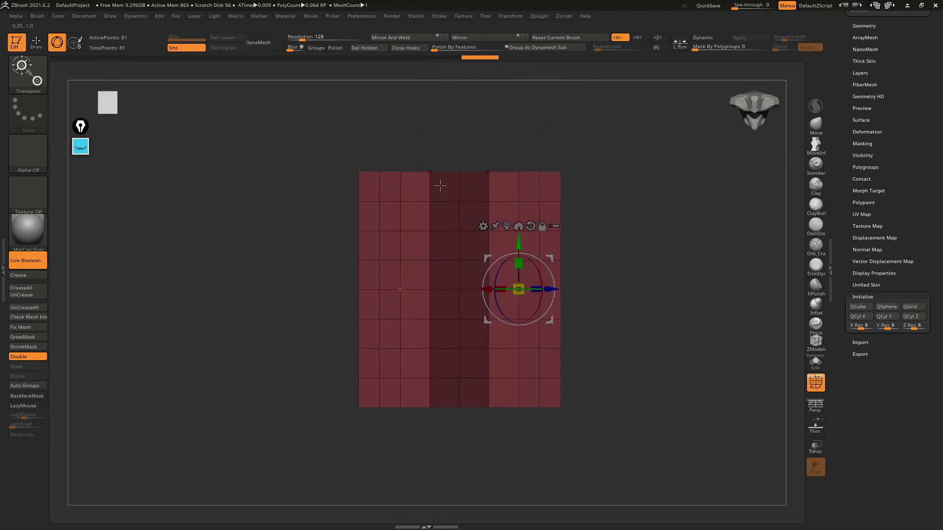
{"action": "mouse_move", "coordinate": [455, 244]}
{"action": "left_mouse_down", "text": "alt"}
{"action": "mouse_move", "coordinate": [462, 200]}
{"action": "mouse_move", "coordinate": [475, 210]}
{"action": "mouse_move", "coordinate": [480, 78]}
{"action": "mouse_move", "coordinate": [475, 126]}
{"action": "mouse_move", "coordinate": [495, 191]}
{"action": "mouse_move", "coordinate": [486, 211]}
{"action": "mouse_move", "coordinate": [538, 225]}
{"action": "mouse_move", "coordinate": [580, 276]}
{"action": "mouse_move", "coordinate": [567, 292]}
{"action": "left_mouse_up", "text": "alt"}
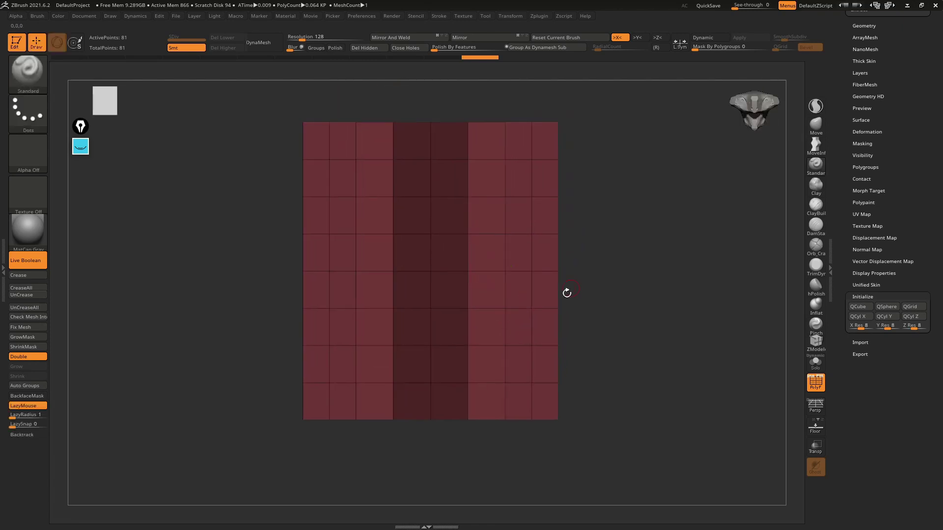
Extrude a flap from the right edge with ZModeler EdgeLoop Extrude, mirrored on the left.
{"action": "left_click", "coordinate": [815, 342]}
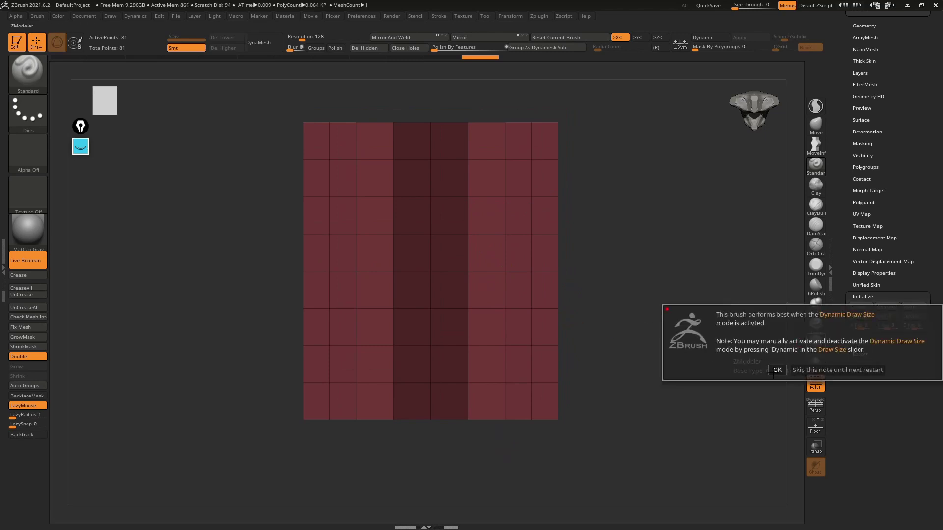
{"action": "left_click", "coordinate": [776, 369]}
{"action": "mouse_move", "coordinate": [606, 280]}
{"action": "left_mouse_down"}
{"action": "mouse_move", "coordinate": [614, 278]}
{"action": "mouse_move", "coordinate": [562, 249]}
{"action": "left_mouse_up"}
{"action": "key", "text": "space"}
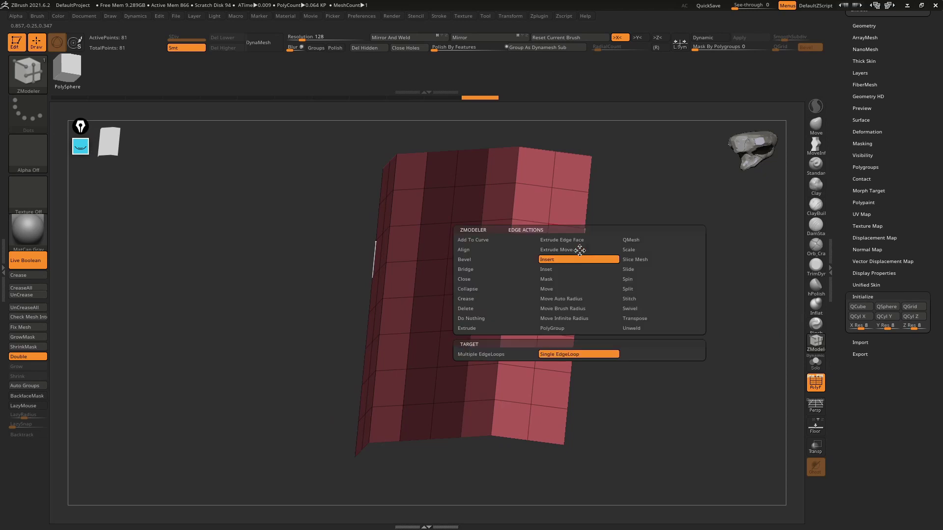
{"action": "left_click", "coordinate": [487, 326]}
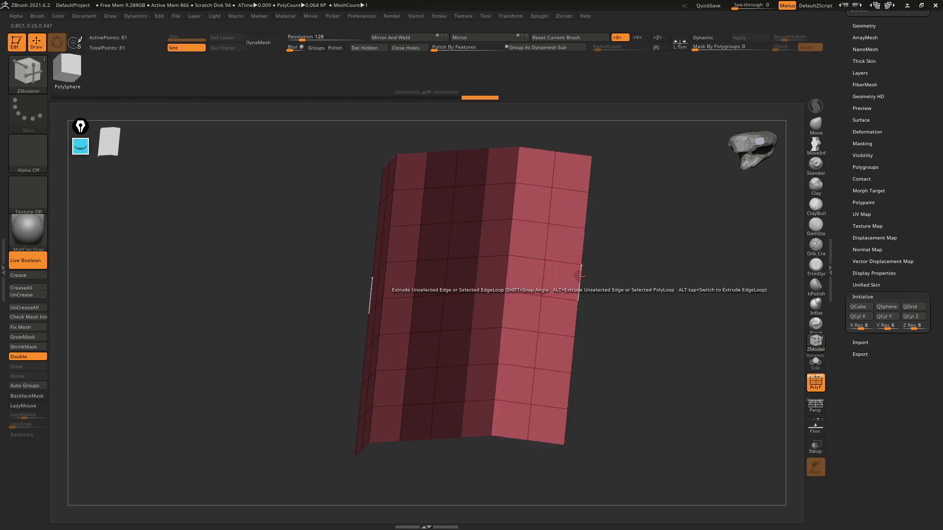
{"action": "mouse_move", "coordinate": [579, 282]}
{"action": "left_mouse_down"}
{"action": "mouse_move", "coordinate": [615, 280]}
{"action": "mouse_move", "coordinate": [603, 261]}
{"action": "mouse_move", "coordinate": [605, 313]}
{"action": "mouse_move", "coordinate": [596, 295]}
{"action": "left_mouse_up"}
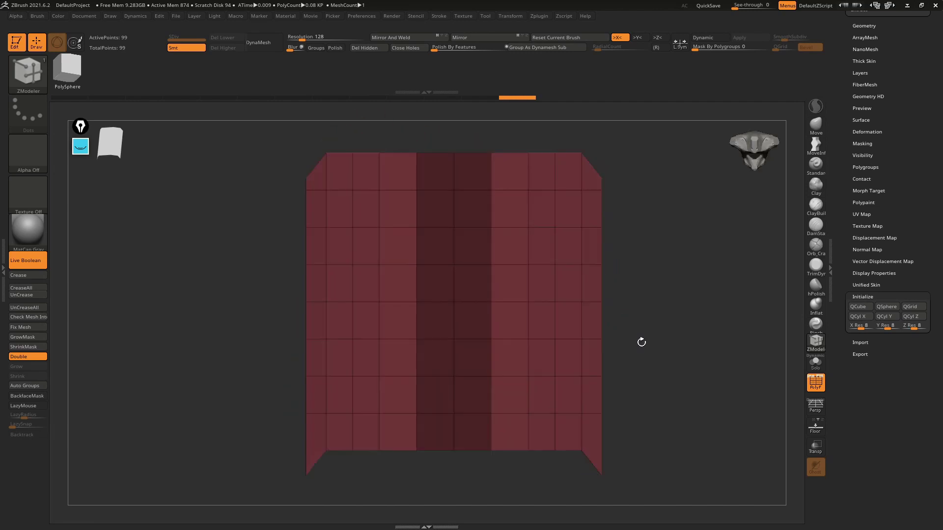
Undo the flap, test a Planar Angle edge extrusion, and undo it.
{"action": "key", "text": "ctrl+z"}
{"action": "left_click_drag", "start_coordinate": [606, 237], "coordinate": [606, 273]}
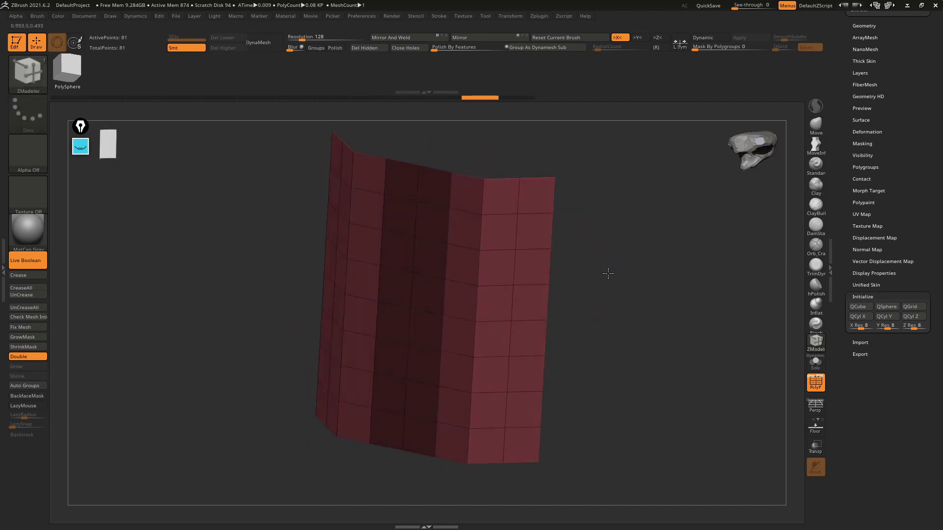
{"action": "key", "text": "space"}
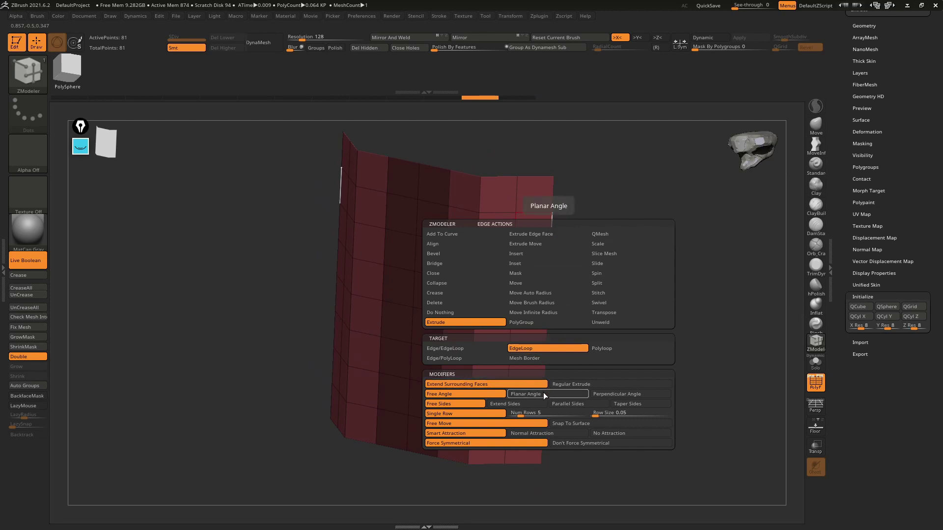
{"action": "left_click", "coordinate": [543, 393]}
{"action": "mouse_move", "coordinate": [550, 267]}
{"action": "left_mouse_down"}
{"action": "mouse_move", "coordinate": [579, 251]}
{"action": "mouse_move", "coordinate": [589, 275]}
{"action": "mouse_move", "coordinate": [568, 272]}
{"action": "mouse_move", "coordinate": [596, 241]}
{"action": "mouse_move", "coordinate": [582, 239]}
{"action": "mouse_move", "coordinate": [579, 266]}
{"action": "left_mouse_up"}
{"action": "key", "text": "ctrl+z"}
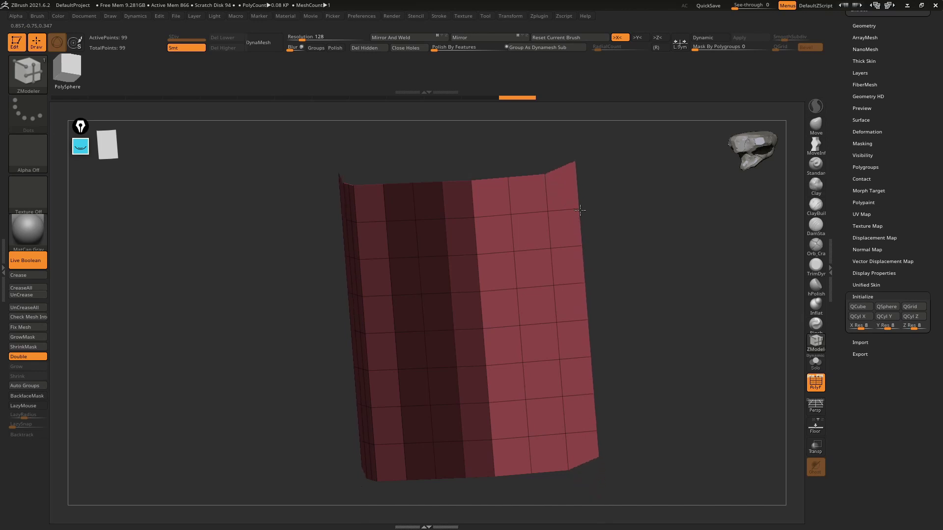
{"action": "key", "text": "ctrl+z"}
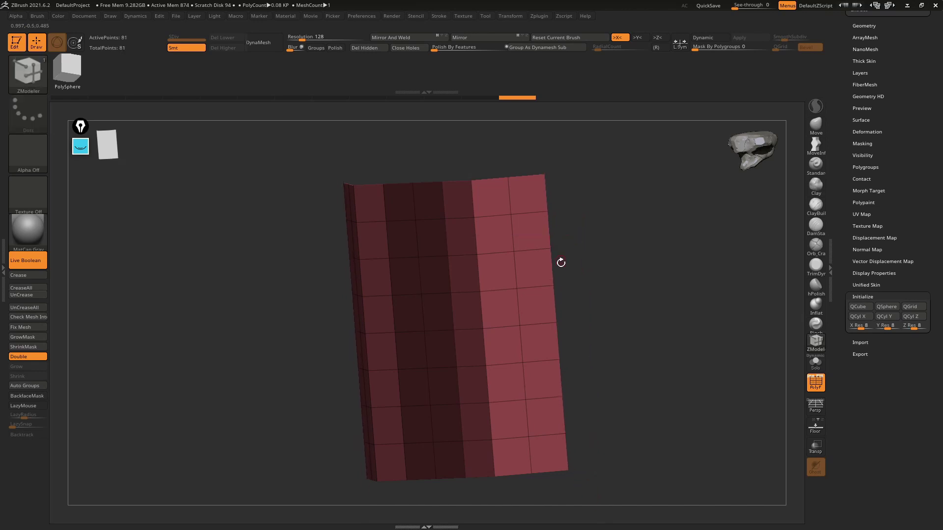
Try a Perpendicular Angle extrusion on the right edge, then undo it.
{"action": "key", "text": "space"}
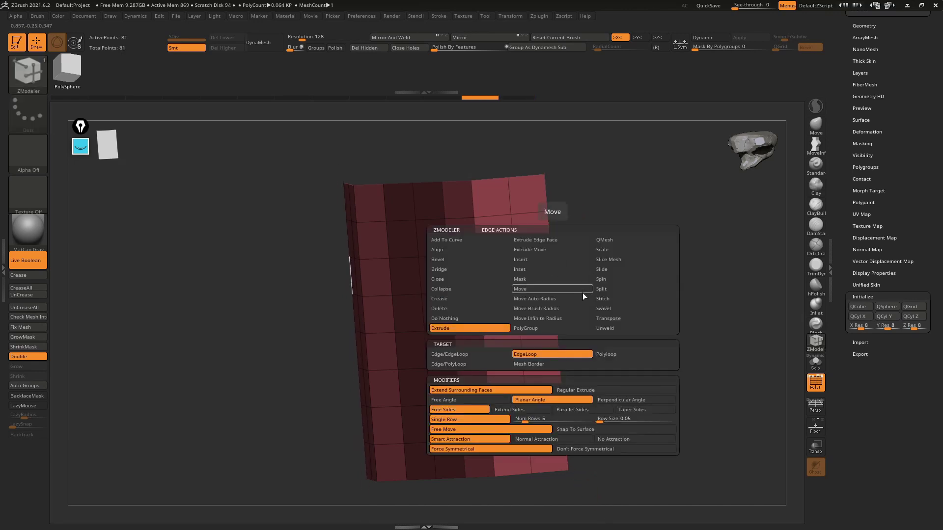
{"action": "left_click", "coordinate": [610, 400]}
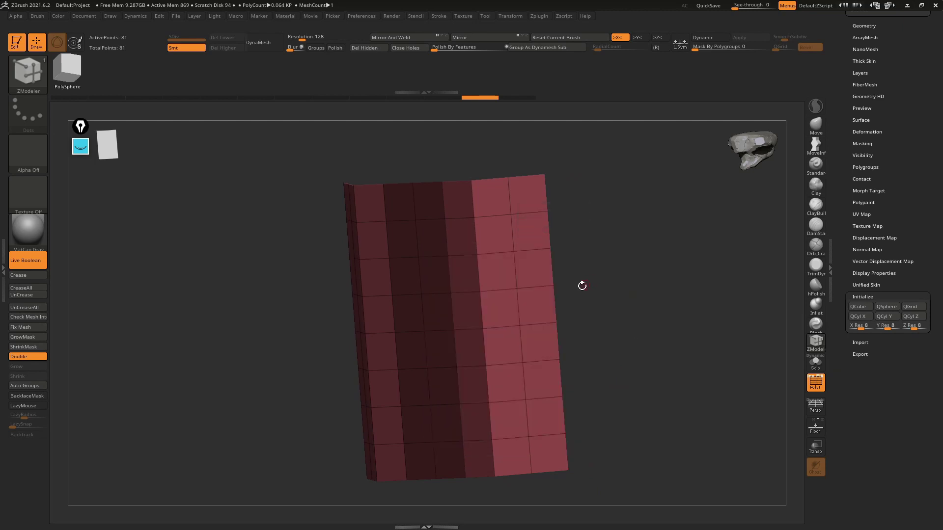
{"action": "mouse_move", "coordinate": [558, 300]}
{"action": "left_mouse_down"}
{"action": "mouse_move", "coordinate": [569, 302]}
{"action": "mouse_move", "coordinate": [566, 262]}
{"action": "mouse_move", "coordinate": [583, 335]}
{"action": "mouse_move", "coordinate": [564, 248]}
{"action": "mouse_move", "coordinate": [543, 280]}
{"action": "mouse_move", "coordinate": [580, 326]}
{"action": "mouse_move", "coordinate": [587, 292]}
{"action": "left_mouse_up"}
{"action": "key", "text": "ctrl+z"}
{"action": "key", "text": "ctrl+z"}
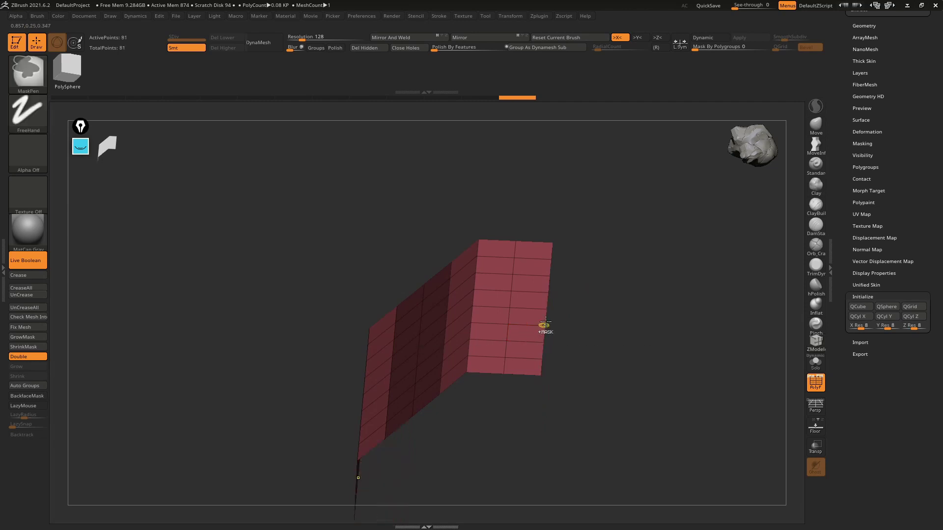
Set Extrude to Planar Angle with Parallel Sides and extrude strips along both side edges.
{"action": "left_click_drag", "start_coordinate": [545, 324], "coordinate": [566, 338]}
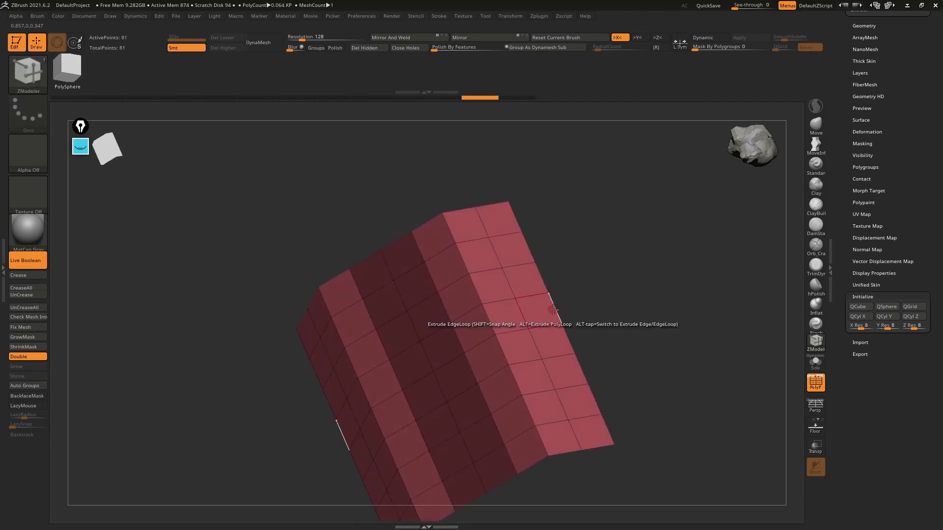
{"action": "key", "text": "space"}
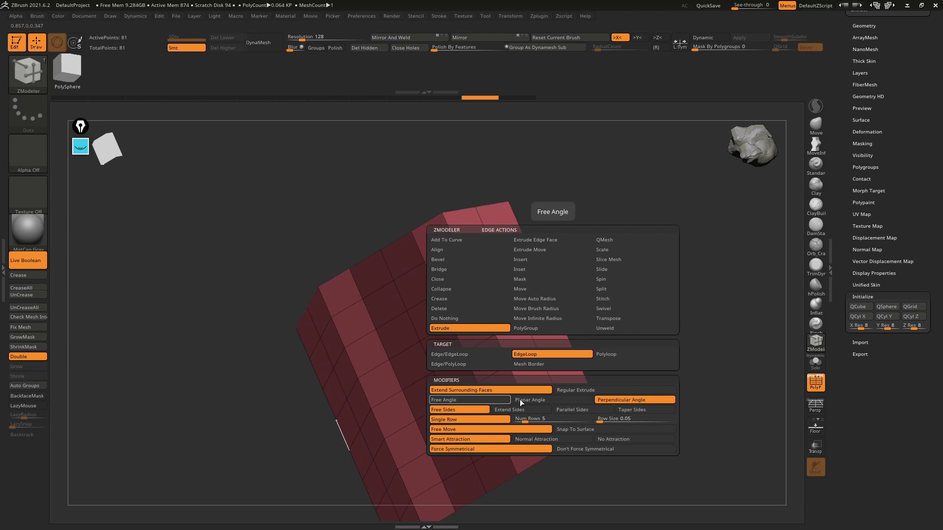
{"action": "left_click", "coordinate": [537, 400]}
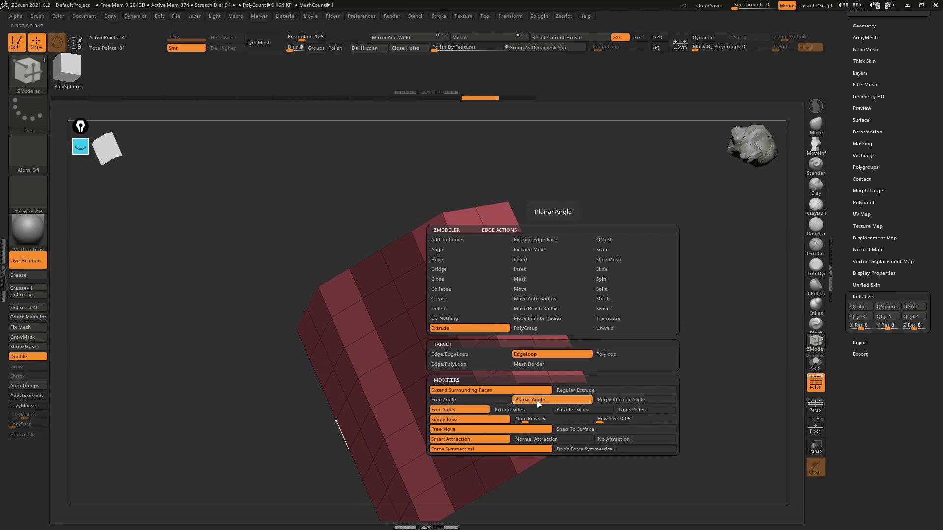
{"action": "left_click", "coordinate": [580, 413]}
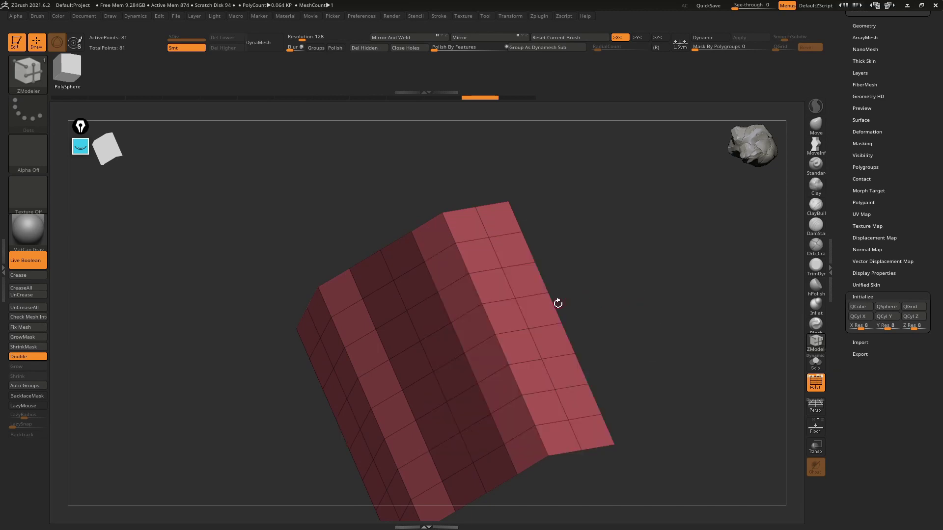
{"action": "mouse_move", "coordinate": [554, 304]}
{"action": "left_mouse_down"}
{"action": "mouse_move", "coordinate": [573, 310]}
{"action": "mouse_move", "coordinate": [600, 289]}
{"action": "mouse_move", "coordinate": [556, 241]}
{"action": "mouse_move", "coordinate": [561, 266]}
{"action": "left_mouse_up"}
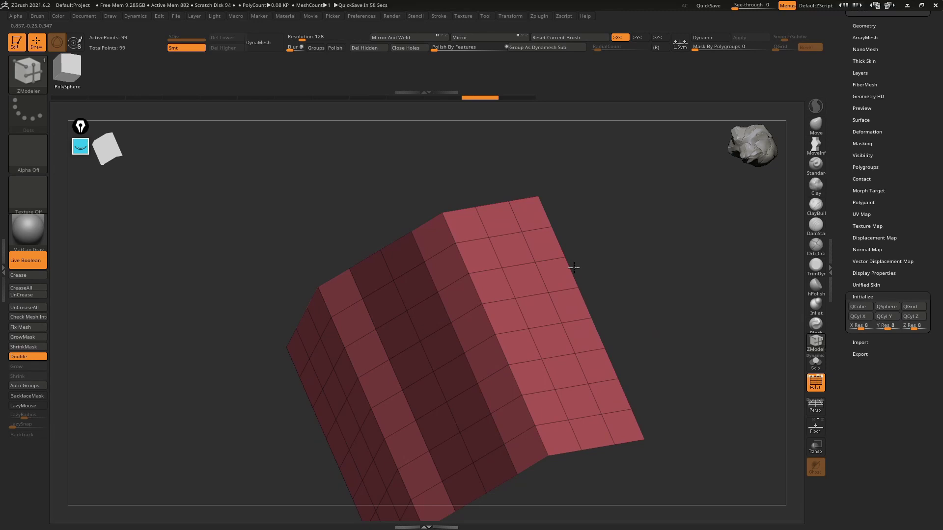
{"action": "left_click_drag", "start_coordinate": [573, 267], "coordinate": [565, 284], "text": "shift"}
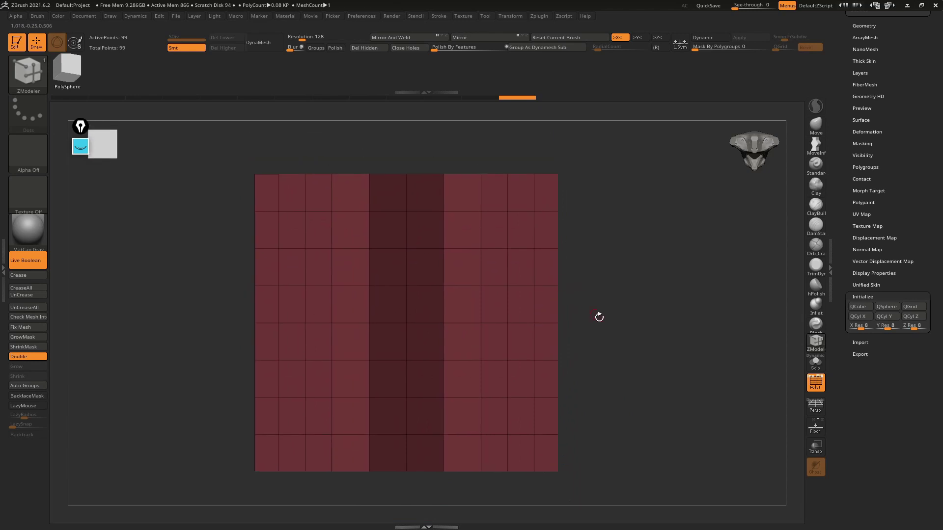
Mask a rectangular region of the panel and position the Transpose gizmo over it.
{"action": "mouse_move", "coordinate": [599, 317]}
{"action": "left_mouse_down"}
{"action": "mouse_move", "coordinate": [564, 316]}
{"action": "mouse_move", "coordinate": [619, 310]}
{"action": "mouse_move", "coordinate": [623, 355]}
{"action": "mouse_move", "coordinate": [603, 297]}
{"action": "mouse_move", "coordinate": [476, 383]}
{"action": "left_mouse_up"}
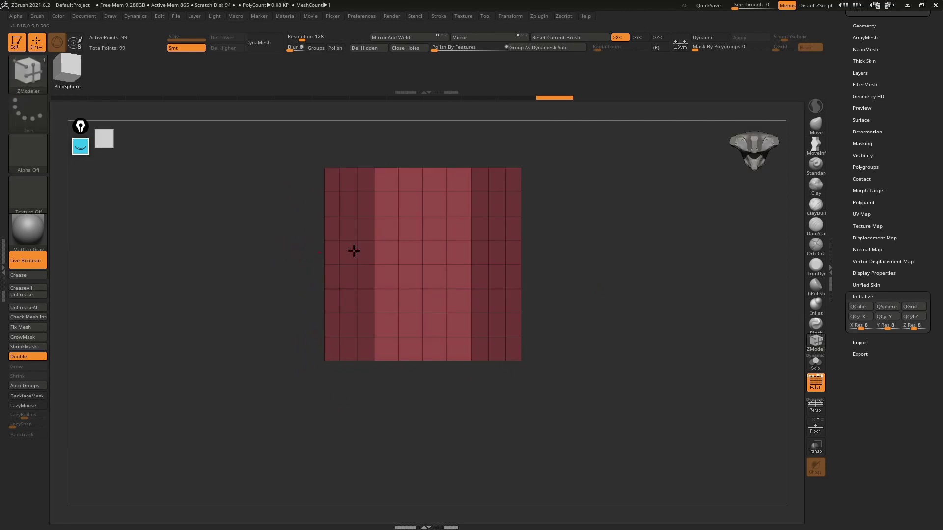
{"action": "mouse_move", "coordinate": [301, 227]}
{"action": "left_mouse_down", "text": "ctrl"}
{"action": "mouse_move", "coordinate": [581, 310]}
{"action": "mouse_move", "coordinate": [568, 287]}
{"action": "mouse_move", "coordinate": [539, 272]}
{"action": "mouse_move", "coordinate": [596, 280]}
{"action": "mouse_move", "coordinate": [553, 280]}
{"action": "left_mouse_up", "text": "ctrl"}
{"action": "key", "text": "w"}
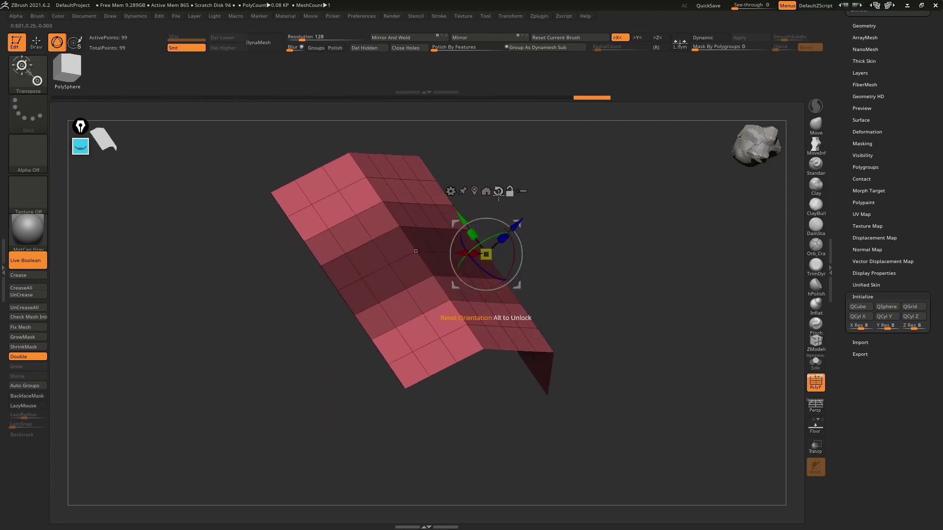
{"action": "left_click_drag", "start_coordinate": [510, 202], "coordinate": [541, 273], "text": "shift"}
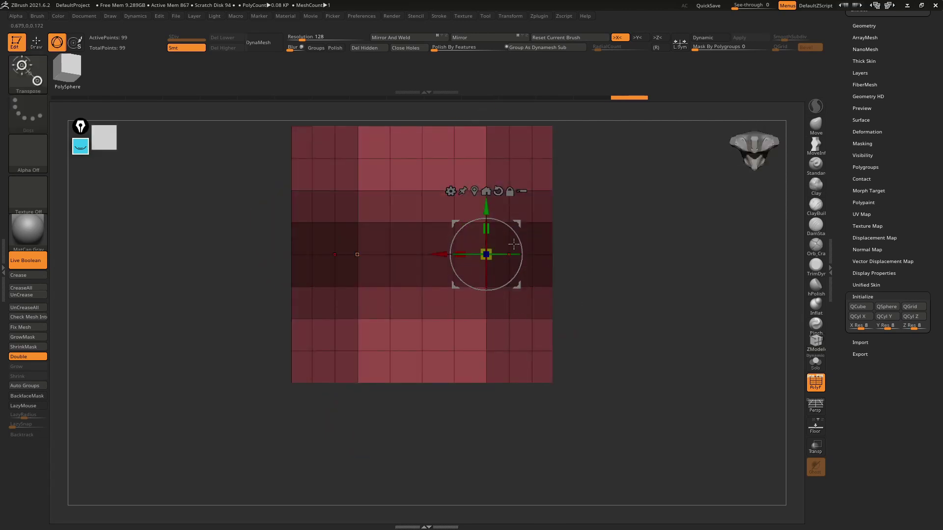
{"action": "mouse_move", "coordinate": [514, 244]}
{"action": "left_mouse_down", "text": "alt"}
{"action": "mouse_move", "coordinate": [461, 291]}
{"action": "mouse_move", "coordinate": [538, 234]}
{"action": "mouse_move", "coordinate": [520, 265]}
{"action": "left_mouse_up", "text": "alt"}
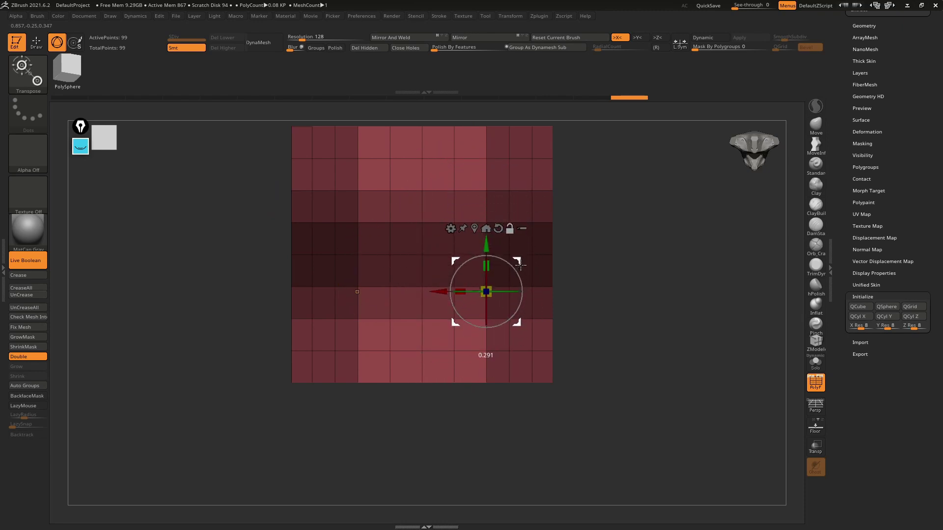
{"action": "left_click_drag", "start_coordinate": [613, 343], "coordinate": [503, 364]}
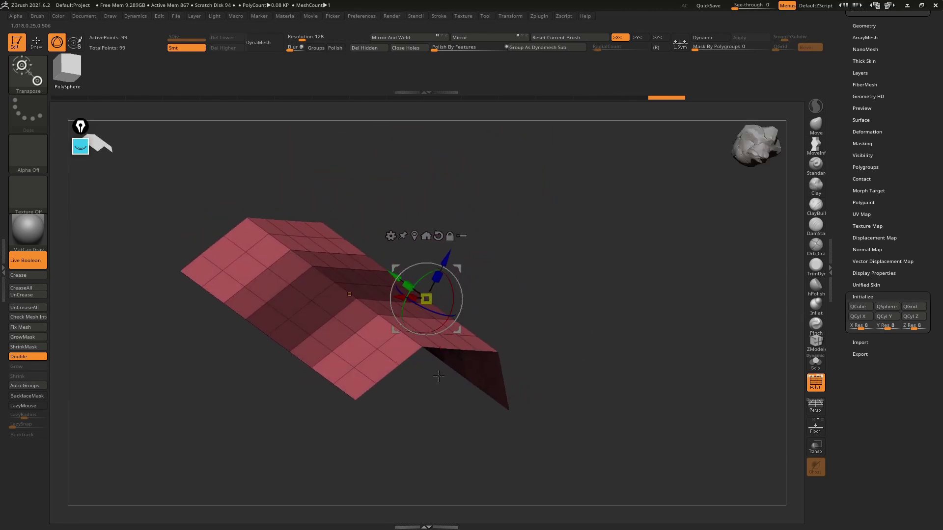
{"action": "mouse_move", "coordinate": [451, 370]}
{"action": "left_mouse_down", "text": "shift"}
{"action": "mouse_move", "coordinate": [514, 254]}
{"action": "mouse_move", "coordinate": [536, 287]}
{"action": "mouse_move", "coordinate": [553, 286]}
{"action": "left_mouse_up", "text": "shift"}
{"action": "mouse_move", "coordinate": [545, 250]}
{"action": "left_mouse_down"}
{"action": "mouse_move", "coordinate": [530, 275]}
{"action": "mouse_move", "coordinate": [531, 305]}
{"action": "left_mouse_up"}
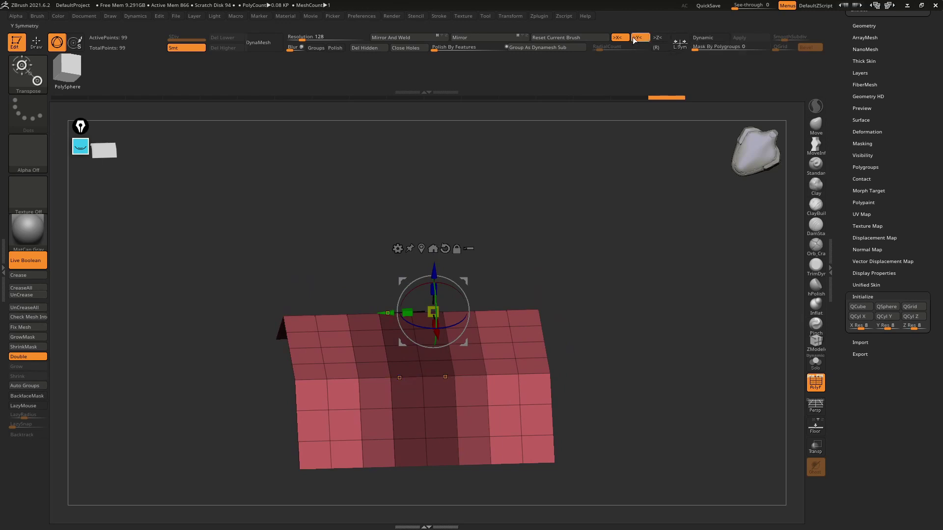
Turn off X symmetry and rotate the side sections back into a shallow curve, viewed front-on.
{"action": "left_click", "coordinate": [624, 39]}
{"action": "left_click_drag", "start_coordinate": [589, 344], "coordinate": [483, 377], "text": "shift"}
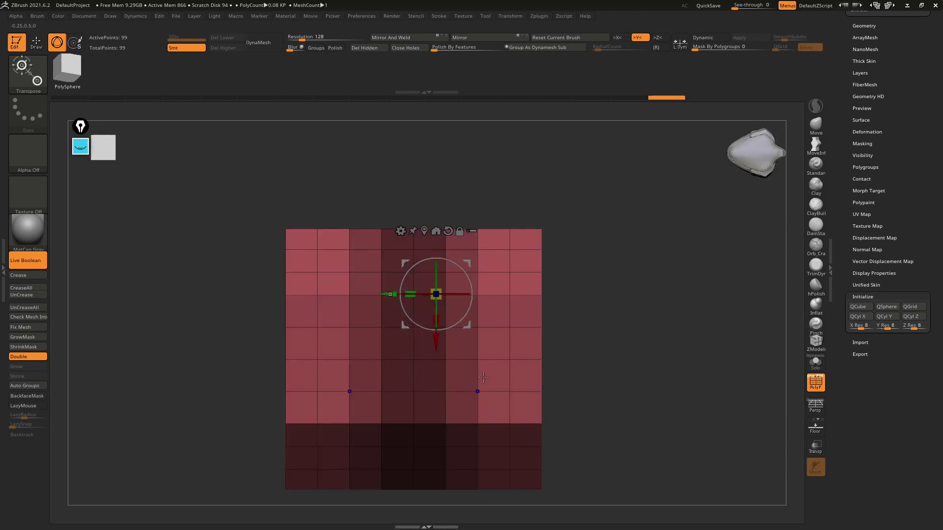
{"action": "left_click_drag", "start_coordinate": [436, 345], "coordinate": [443, 385]}
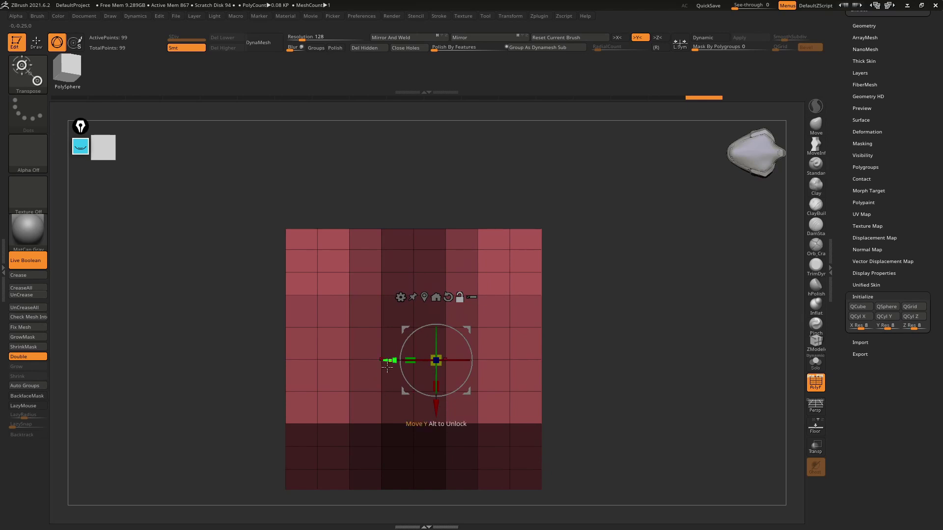
{"action": "left_click_drag", "start_coordinate": [386, 361], "coordinate": [430, 361]}
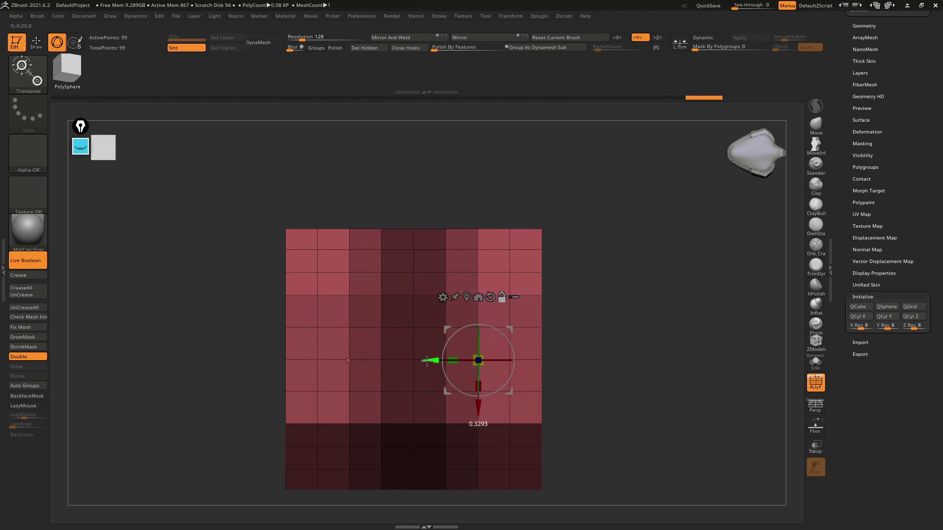
{"action": "mouse_move", "coordinate": [507, 353]}
{"action": "left_mouse_down"}
{"action": "mouse_move", "coordinate": [511, 257]}
{"action": "mouse_move", "coordinate": [493, 284]}
{"action": "mouse_move", "coordinate": [533, 334]}
{"action": "mouse_move", "coordinate": [488, 309]}
{"action": "left_mouse_up"}
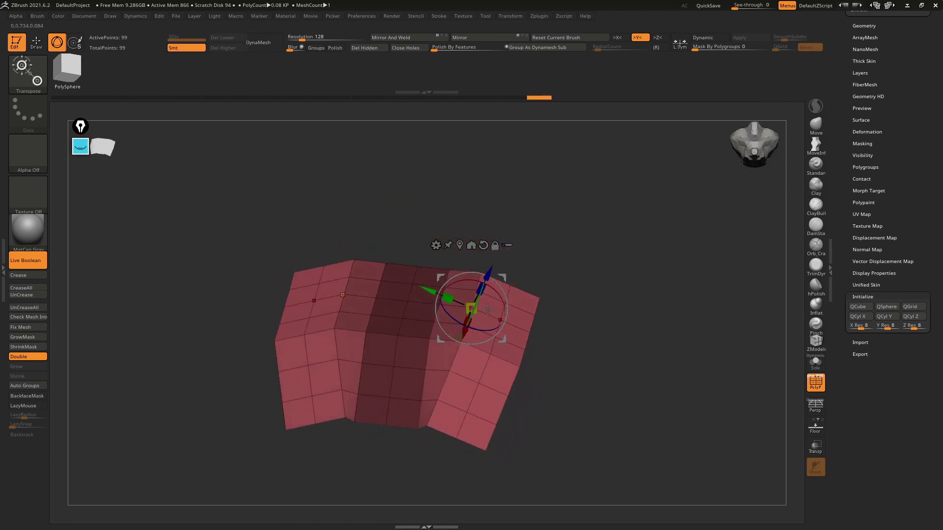
{"action": "left_click_drag", "start_coordinate": [550, 371], "coordinate": [550, 306]}
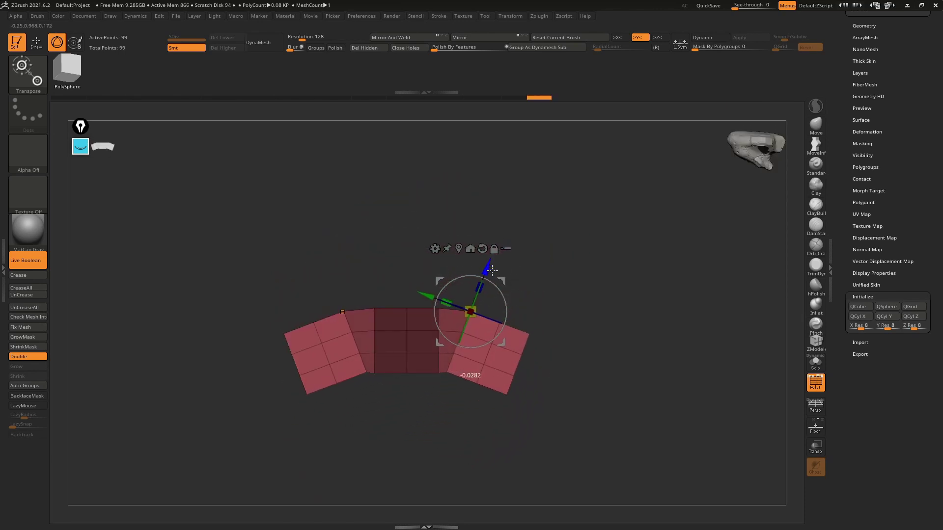
{"action": "mouse_move", "coordinate": [500, 266]}
{"action": "left_mouse_down"}
{"action": "mouse_move", "coordinate": [557, 316]}
{"action": "mouse_move", "coordinate": [609, 329]}
{"action": "mouse_move", "coordinate": [636, 325]}
{"action": "mouse_move", "coordinate": [649, 309]}
{"action": "mouse_move", "coordinate": [582, 312]}
{"action": "mouse_move", "coordinate": [683, 290]}
{"action": "mouse_move", "coordinate": [692, 275]}
{"action": "mouse_move", "coordinate": [563, 263]}
{"action": "mouse_move", "coordinate": [573, 269]}
{"action": "mouse_move", "coordinate": [547, 274]}
{"action": "mouse_move", "coordinate": [624, 279]}
{"action": "left_mouse_up"}
{"action": "left_click_drag", "start_coordinate": [642, 349], "coordinate": [680, 381]}
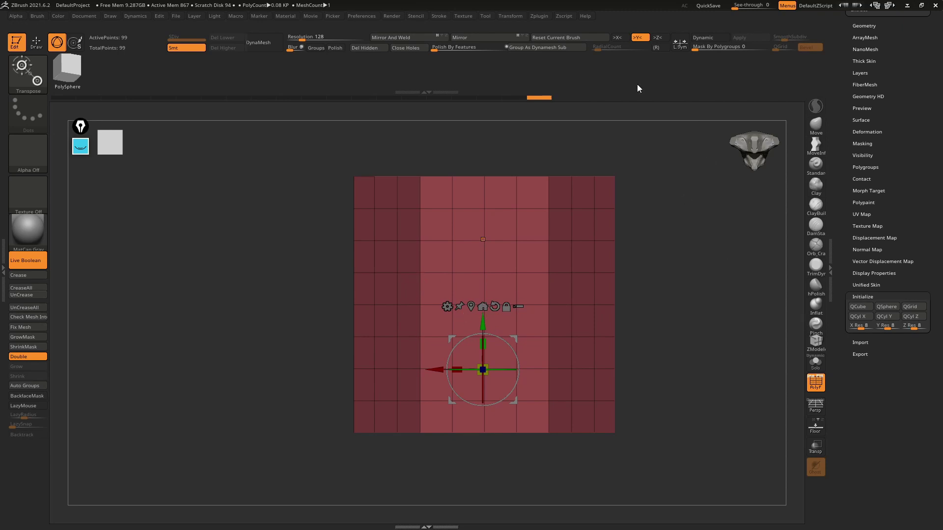
Turn off symmetry and add a Bend Curve deformer to the panel.
{"action": "key", "text": "x"}
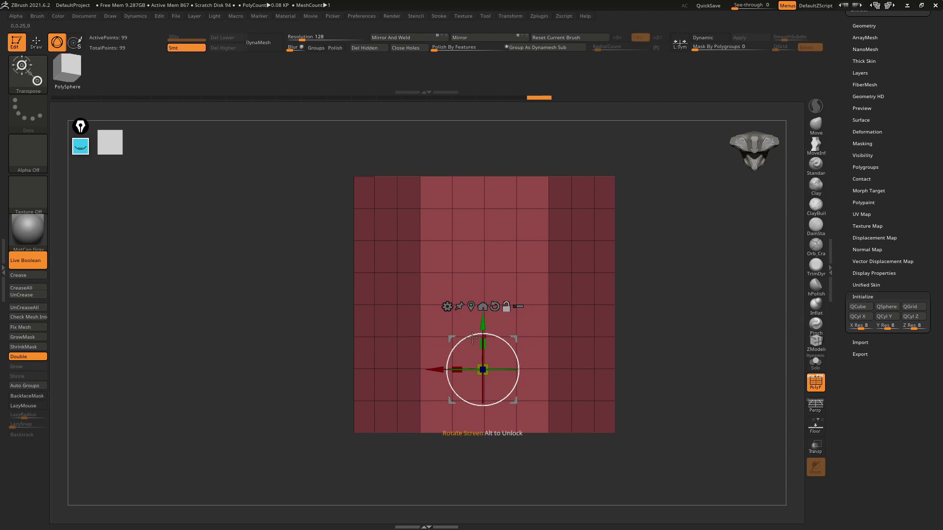
{"action": "mouse_move", "coordinate": [520, 289]}
{"action": "left_mouse_down"}
{"action": "mouse_move", "coordinate": [597, 248]}
{"action": "mouse_move", "coordinate": [475, 270]}
{"action": "left_mouse_up"}
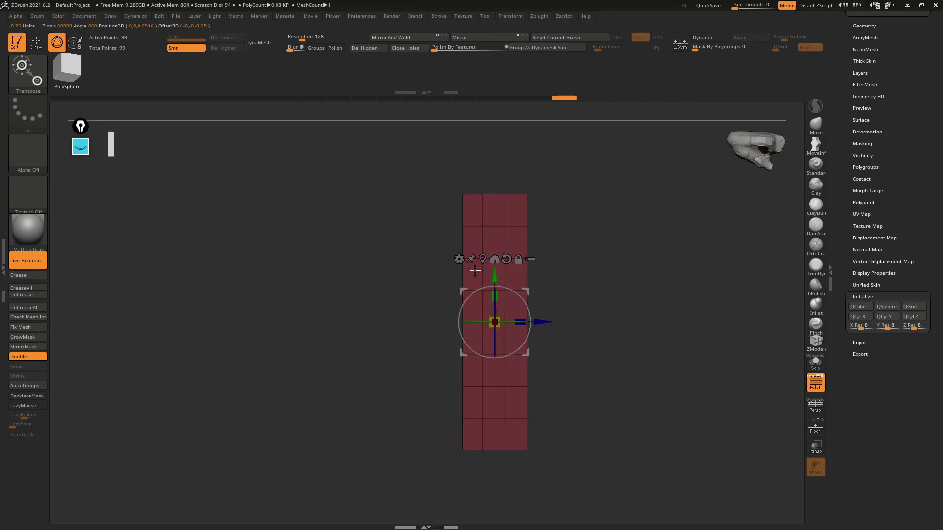
{"action": "left_click", "coordinate": [457, 259]}
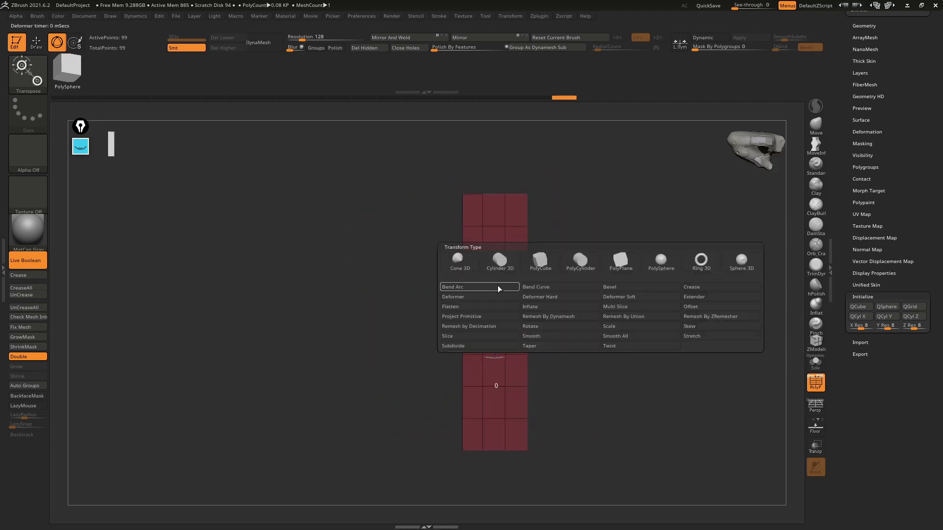
{"action": "left_click", "coordinate": [558, 289]}
Fold the panel with the Bend Curve handle and return to a front view.
{"action": "left_click_drag", "start_coordinate": [616, 269], "coordinate": [648, 274]}
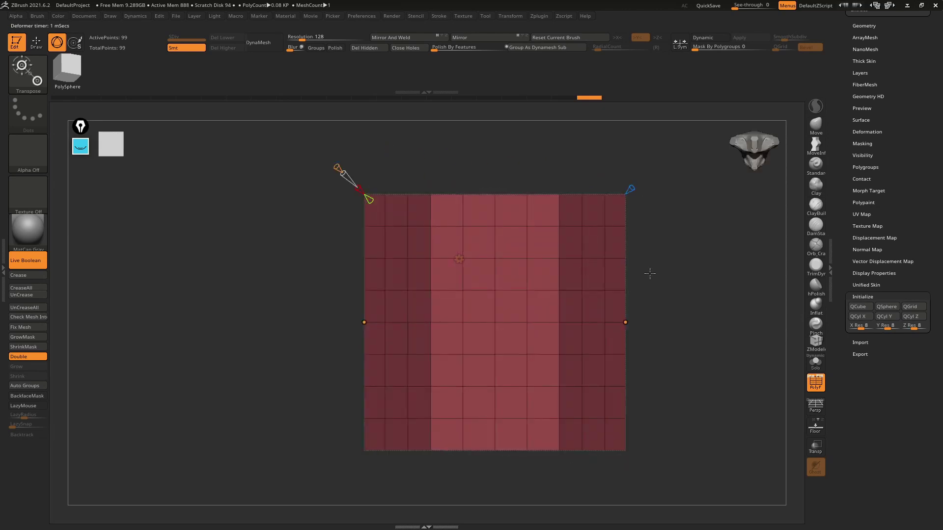
{"action": "mouse_move", "coordinate": [596, 340]}
{"action": "left_mouse_down"}
{"action": "mouse_move", "coordinate": [564, 377]}
{"action": "mouse_move", "coordinate": [485, 181]}
{"action": "mouse_move", "coordinate": [460, 221]}
{"action": "mouse_move", "coordinate": [480, 190]}
{"action": "left_mouse_up"}
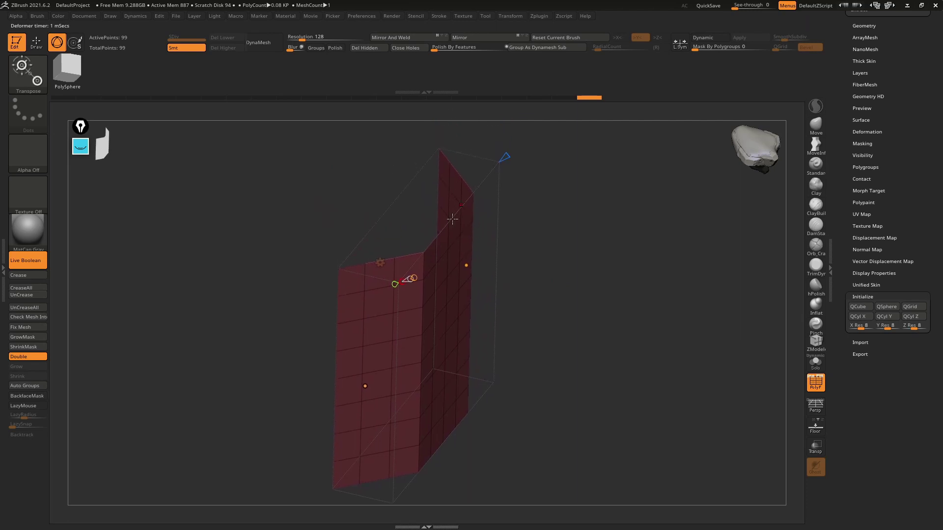
{"action": "left_click_drag", "start_coordinate": [539, 254], "coordinate": [508, 210]}
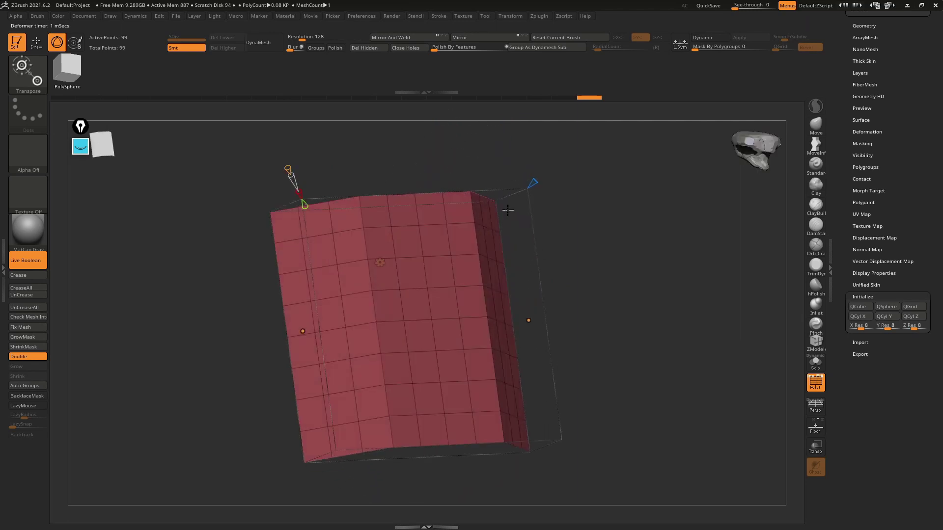
{"action": "mouse_move", "coordinate": [539, 250]}
{"action": "left_mouse_down"}
{"action": "mouse_move", "coordinate": [506, 244]}
{"action": "mouse_move", "coordinate": [543, 309]}
{"action": "mouse_move", "coordinate": [515, 286]}
{"action": "mouse_move", "coordinate": [510, 204]}
{"action": "mouse_move", "coordinate": [563, 210]}
{"action": "mouse_move", "coordinate": [539, 236]}
{"action": "mouse_move", "coordinate": [538, 289]}
{"action": "mouse_move", "coordinate": [442, 211]}
{"action": "mouse_move", "coordinate": [450, 223]}
{"action": "left_mouse_up"}
{"action": "key", "text": "ctrl"}
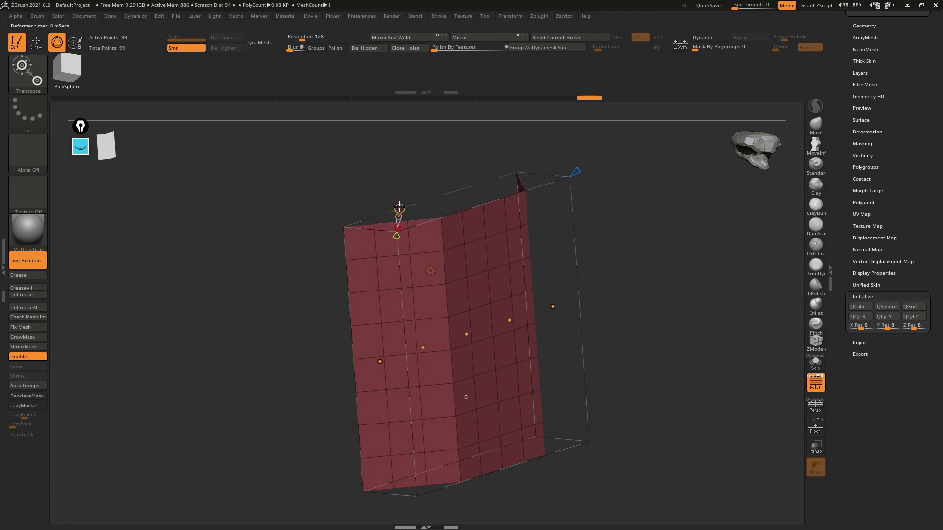
{"action": "mouse_move", "coordinate": [402, 209]}
{"action": "left_mouse_down", "text": "shift"}
{"action": "mouse_move", "coordinate": [612, 330]}
{"action": "mouse_move", "coordinate": [611, 305]}
{"action": "mouse_move", "coordinate": [568, 384]}
{"action": "mouse_move", "coordinate": [609, 325]}
{"action": "mouse_move", "coordinate": [589, 290]}
{"action": "mouse_move", "coordinate": [615, 330]}
{"action": "left_mouse_up", "text": "shift"}
Switch the Bend Curve axis from 1 to 2 and bend the panel from its bottom end.
{"action": "left_click", "coordinate": [340, 331]}
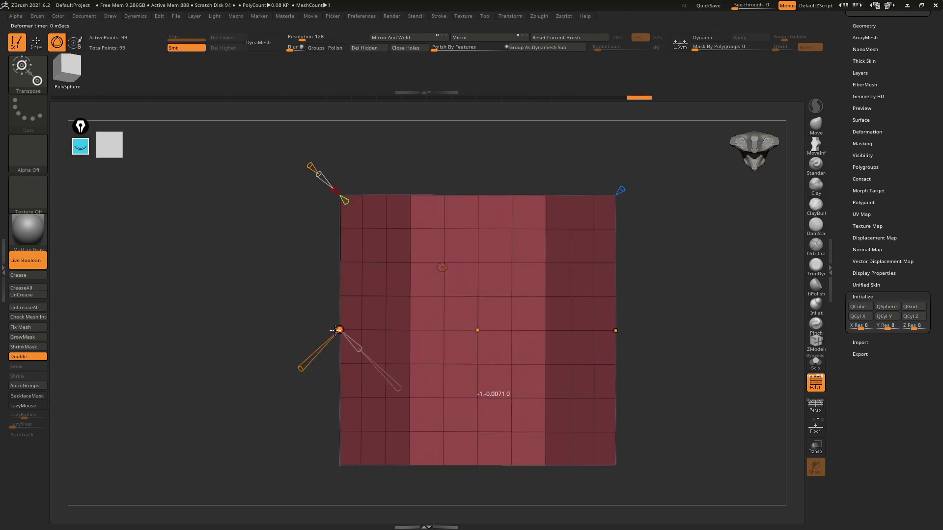
{"action": "mouse_move", "coordinate": [340, 330]}
{"action": "left_mouse_down"}
{"action": "mouse_move", "coordinate": [339, 274]}
{"action": "mouse_move", "coordinate": [318, 263]}
{"action": "mouse_move", "coordinate": [343, 270]}
{"action": "left_mouse_up"}
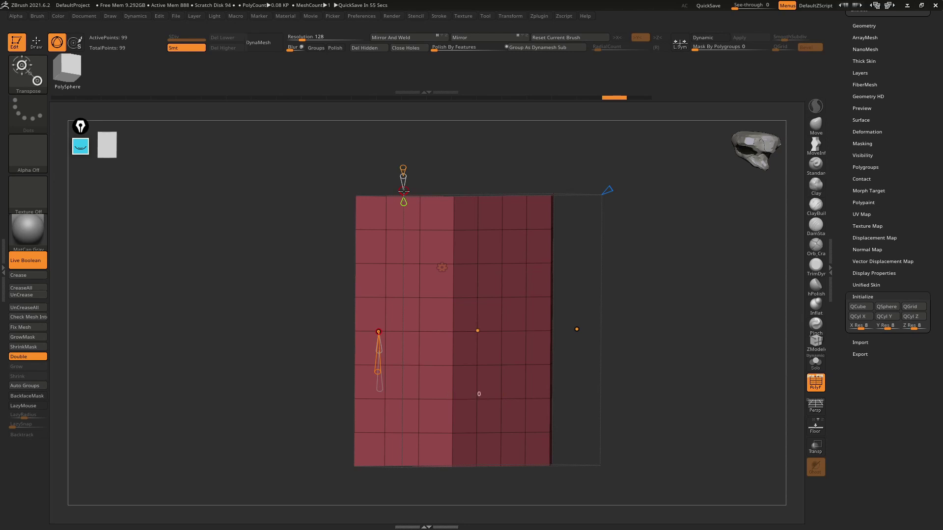
{"action": "left_click", "coordinate": [402, 188]}
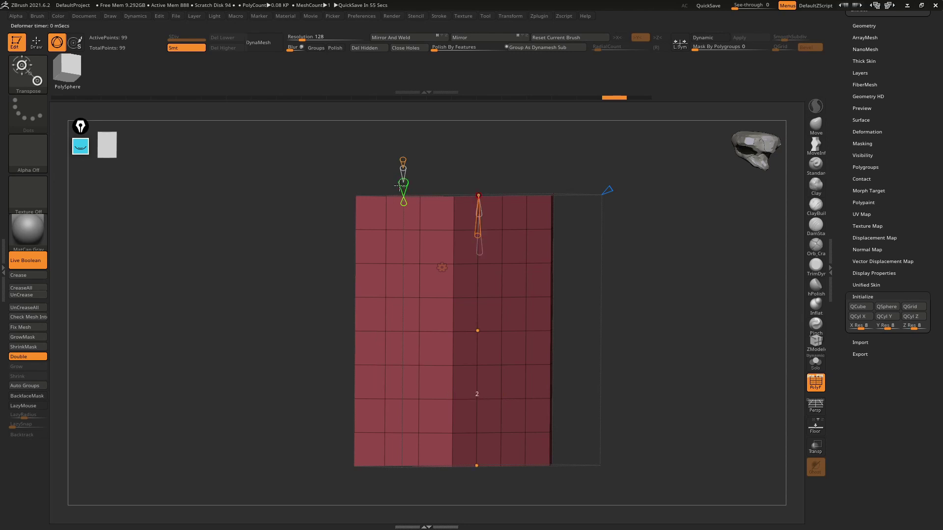
{"action": "mouse_move", "coordinate": [481, 255]}
{"action": "right_mouse_down"}
{"action": "mouse_move", "coordinate": [469, 213]}
{"action": "mouse_move", "coordinate": [497, 354]}
{"action": "mouse_move", "coordinate": [487, 316]}
{"action": "mouse_move", "coordinate": [533, 333]}
{"action": "mouse_move", "coordinate": [484, 242]}
{"action": "mouse_move", "coordinate": [418, 212]}
{"action": "right_mouse_up"}
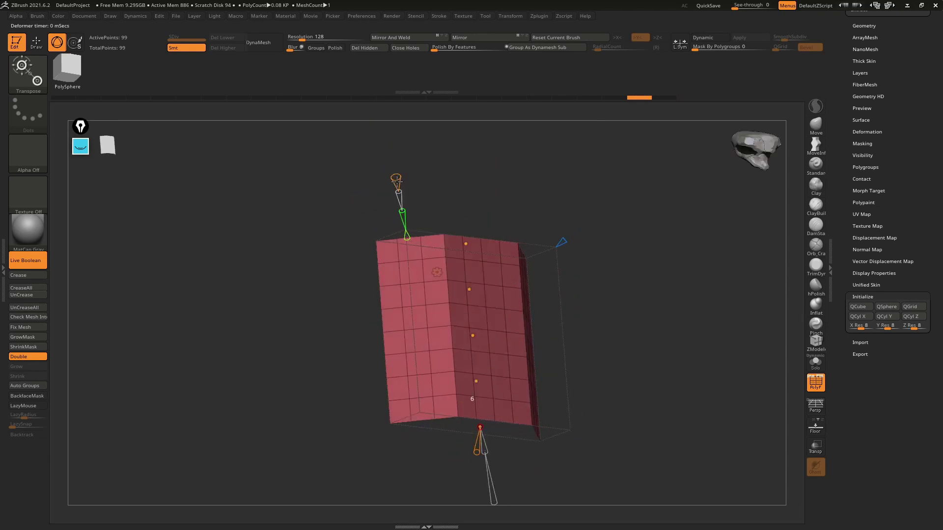
{"action": "right_click_drag", "start_coordinate": [497, 260], "coordinate": [504, 400]}
{"action": "left_click_drag", "start_coordinate": [493, 417], "coordinate": [483, 429]}
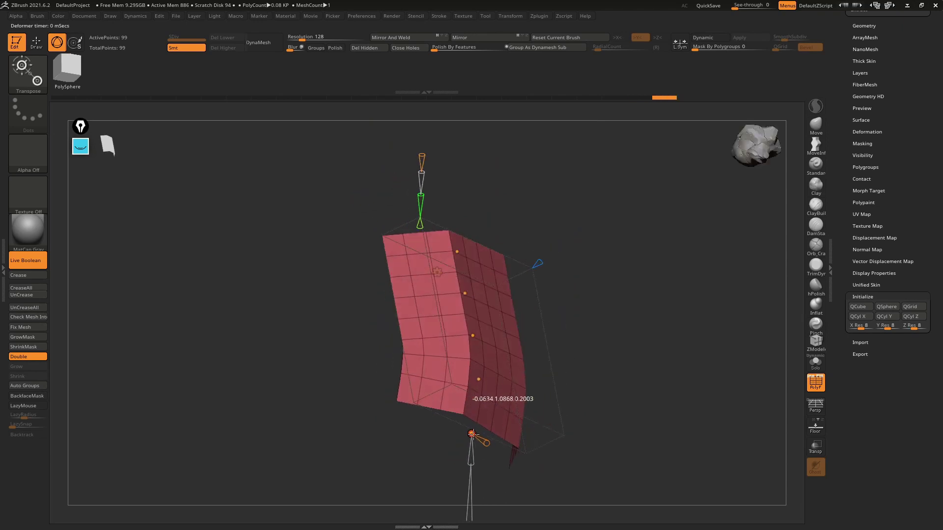
{"action": "right_click_drag", "start_coordinate": [483, 429], "coordinate": [500, 370]}
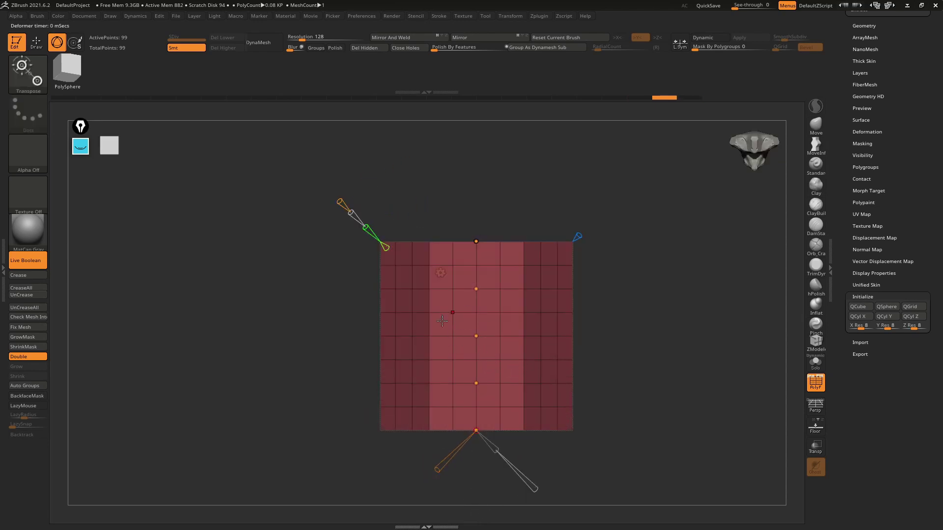
Undo the last bend and set the Bend Curve Symmetrical value to 1.
{"action": "right_click_drag", "start_coordinate": [441, 320], "coordinate": [457, 340]}
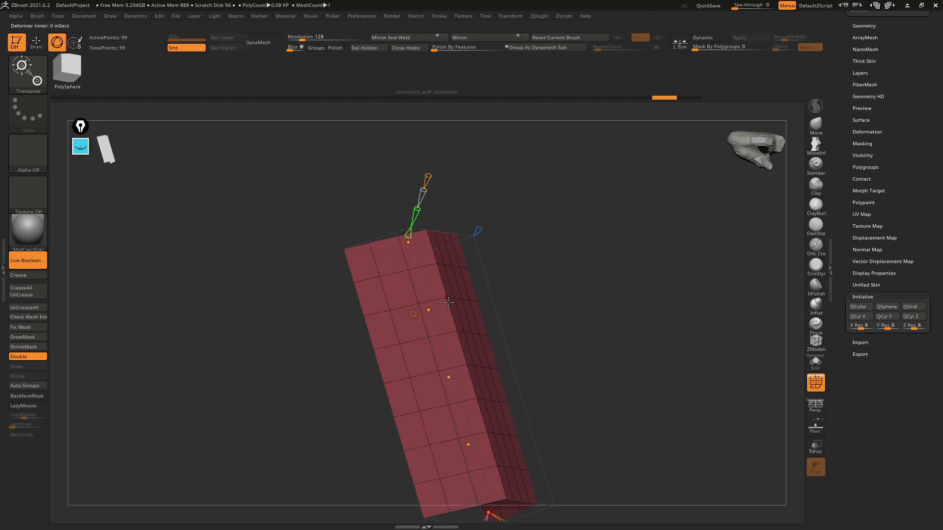
{"action": "right_click_drag", "start_coordinate": [475, 318], "coordinate": [431, 274], "text": "shift"}
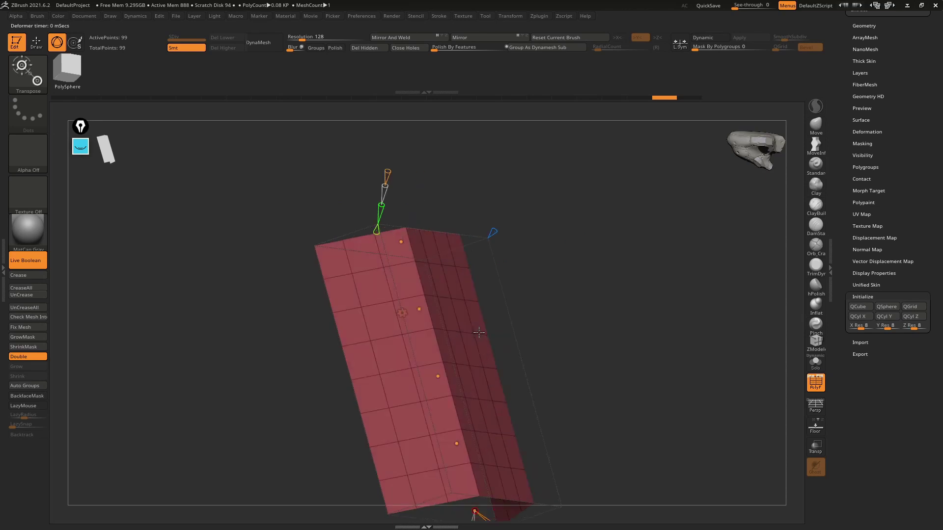
{"action": "key", "text": "ctrl+z"}
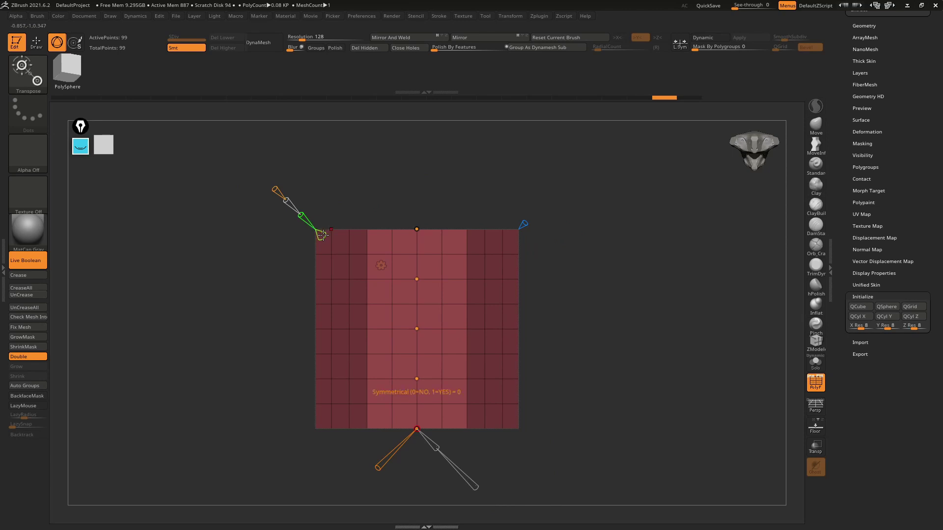
{"action": "left_click", "coordinate": [325, 240]}
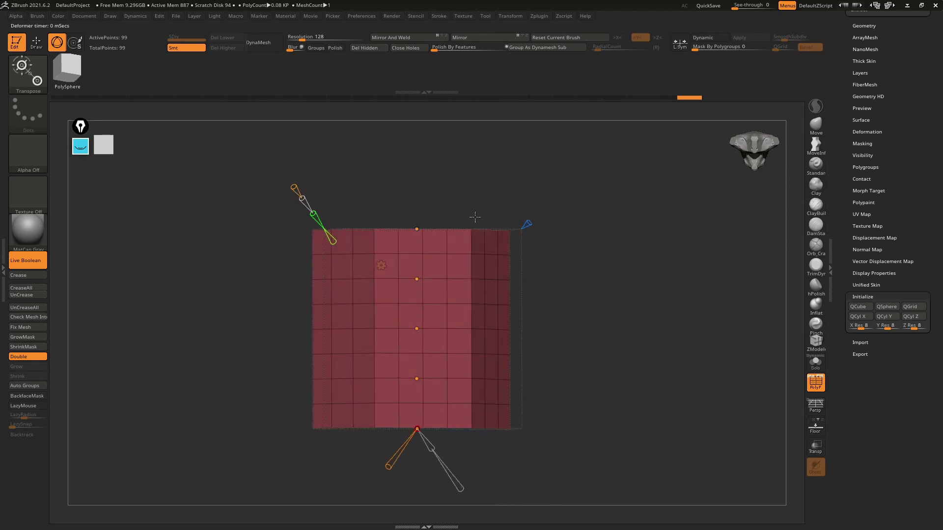
Arc the whole panel evenly by dragging the top Bend Curve handle.
{"action": "mouse_move", "coordinate": [334, 250]}
{"action": "right_mouse_down"}
{"action": "mouse_move", "coordinate": [476, 237]}
{"action": "mouse_move", "coordinate": [435, 270]}
{"action": "mouse_move", "coordinate": [442, 265]}
{"action": "right_mouse_up"}
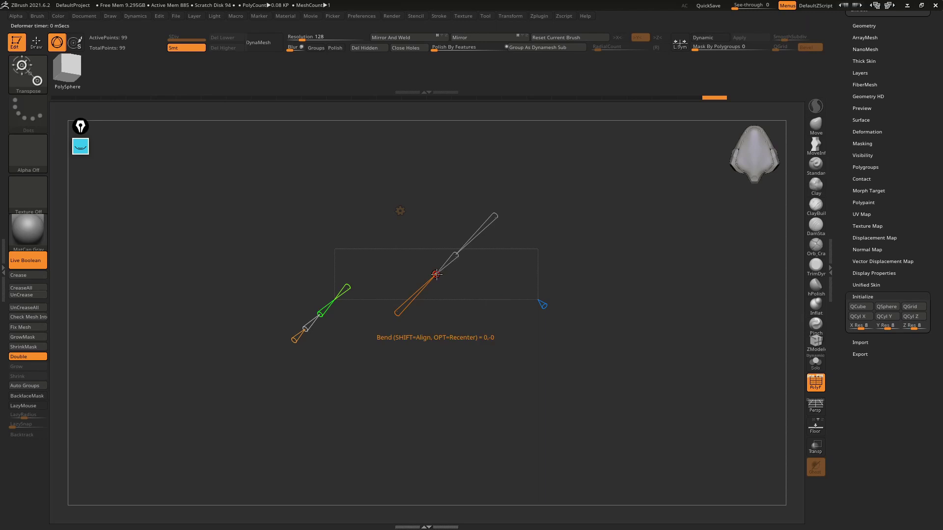
{"action": "left_click_drag", "start_coordinate": [436, 273], "coordinate": [398, 272]}
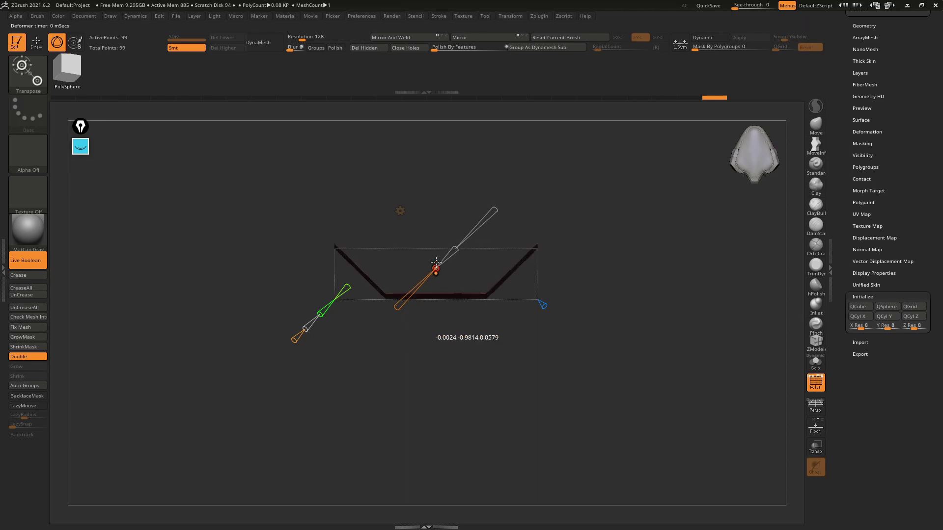
{"action": "left_click", "coordinate": [348, 288]}
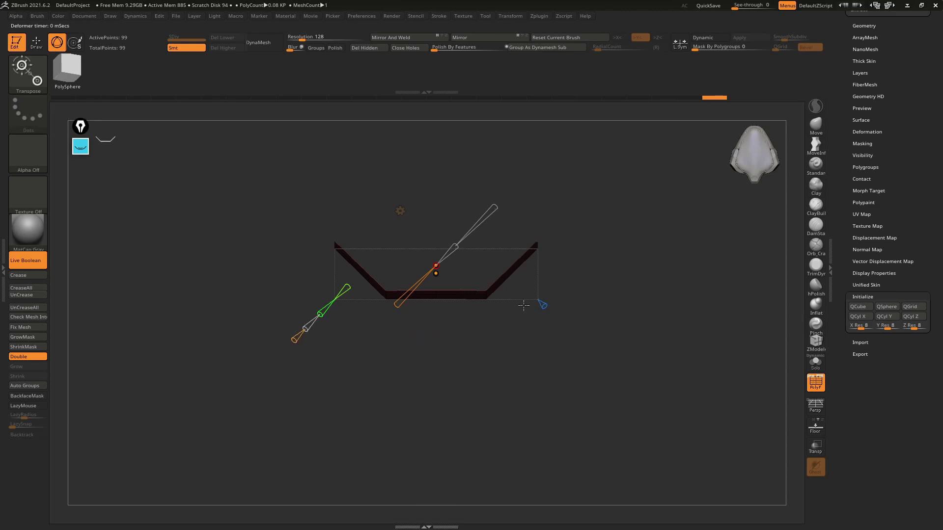
{"action": "left_click_drag", "start_coordinate": [524, 305], "coordinate": [642, 277]}
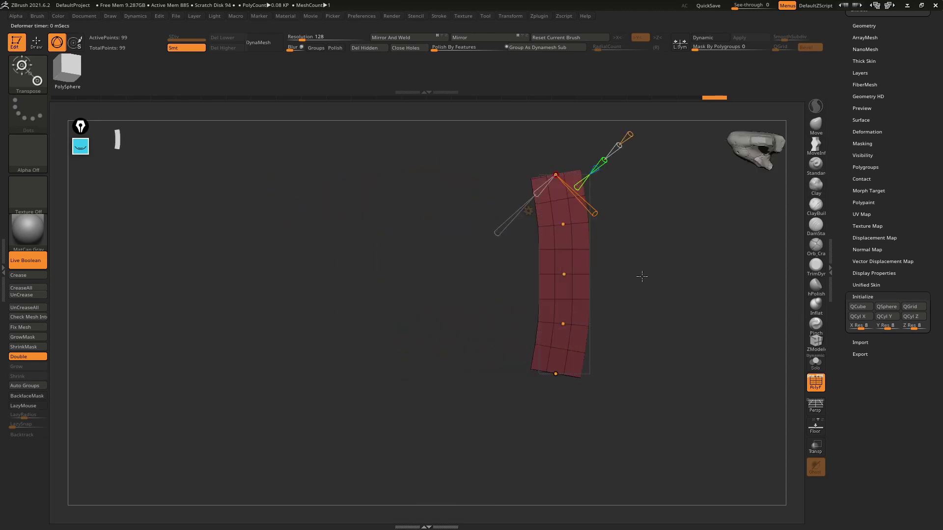
{"action": "mouse_move", "coordinate": [556, 175]}
{"action": "left_mouse_down"}
{"action": "mouse_move", "coordinate": [528, 171]}
{"action": "mouse_move", "coordinate": [537, 268]}
{"action": "mouse_move", "coordinate": [497, 281]}
{"action": "mouse_move", "coordinate": [564, 280]}
{"action": "mouse_move", "coordinate": [457, 177]}
{"action": "mouse_move", "coordinate": [439, 189]}
{"action": "mouse_move", "coordinate": [549, 310]}
{"action": "left_mouse_up"}
Accept the arc bend with the ZModeler brush (B, Z, M), recentre the front view, and restore the Transpose gizmo.
{"action": "mouse_move", "coordinate": [518, 299]}
{"action": "left_mouse_down", "text": "shift"}
{"action": "mouse_move", "coordinate": [511, 309]}
{"action": "mouse_move", "coordinate": [553, 318]}
{"action": "mouse_move", "coordinate": [541, 248]}
{"action": "left_mouse_up", "text": "shift"}
{"action": "key", "text": "b"}
{"action": "key", "text": "z"}
{"action": "key", "text": "m"}
{"action": "mouse_move", "coordinate": [594, 292]}
{"action": "left_mouse_down"}
{"action": "mouse_move", "coordinate": [591, 244]}
{"action": "mouse_move", "coordinate": [595, 261]}
{"action": "left_mouse_up"}
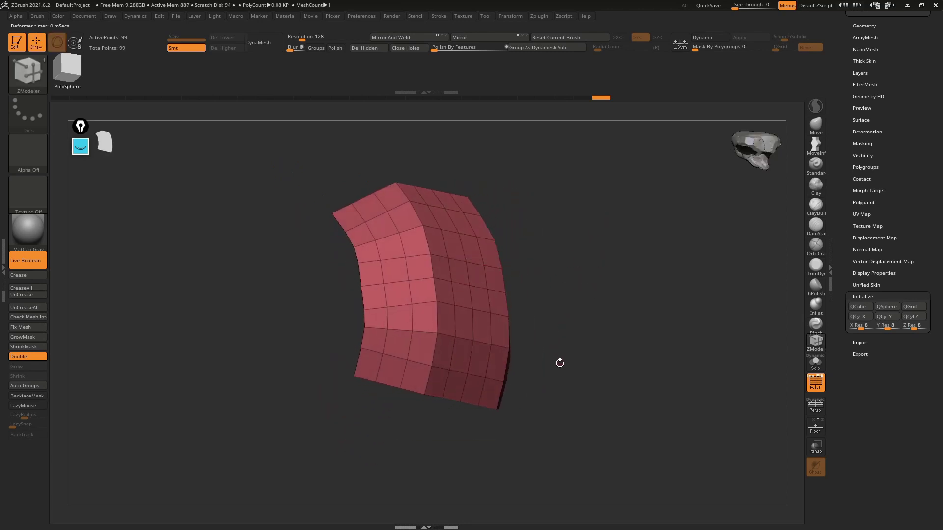
{"action": "left_click_drag", "start_coordinate": [560, 363], "coordinate": [587, 349], "text": "shift"}
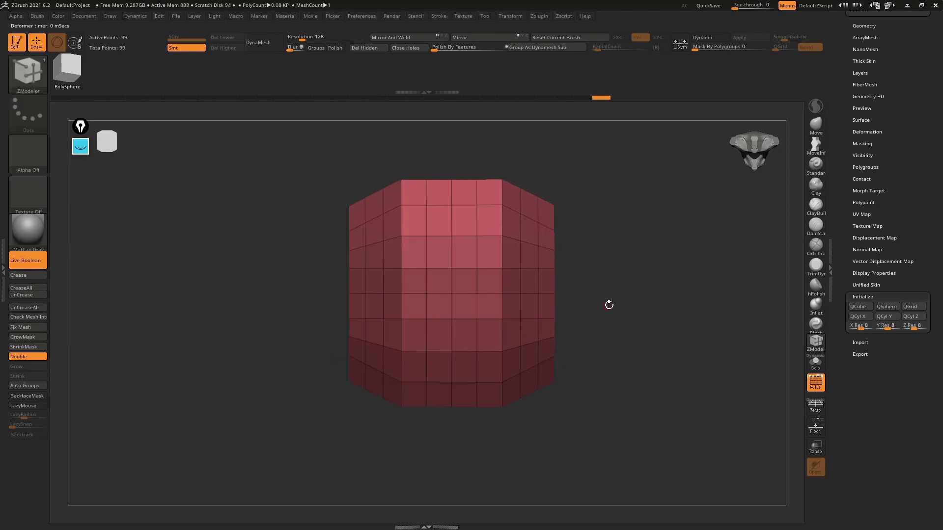
{"action": "left_click_drag", "start_coordinate": [575, 294], "coordinate": [583, 330], "text": "alt"}
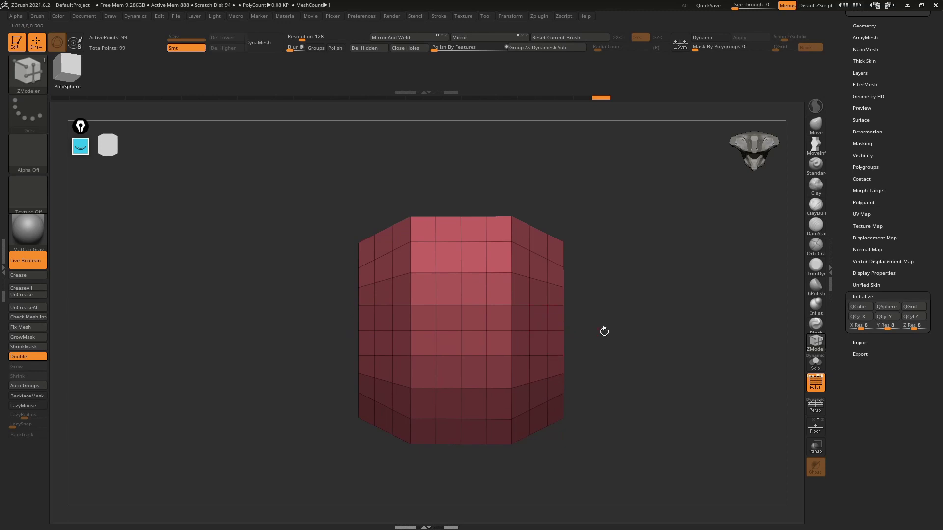
{"action": "key", "text": "r"}
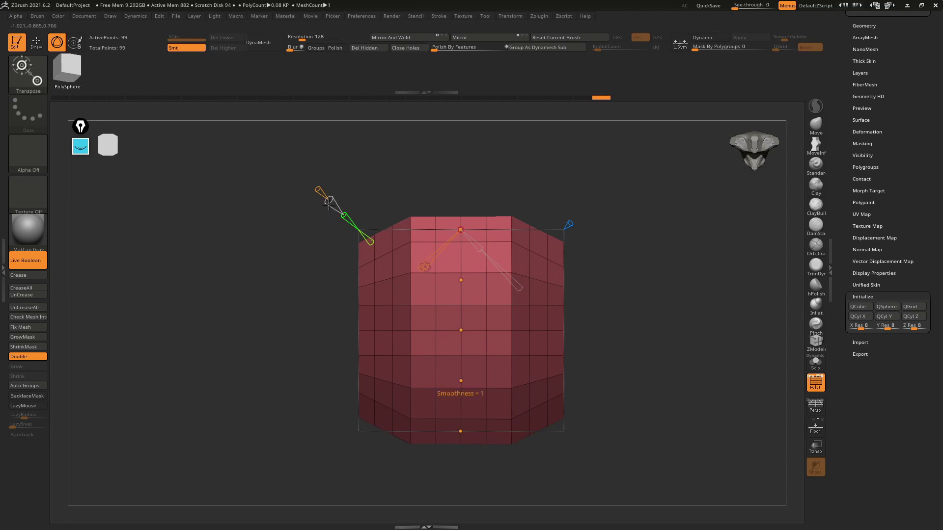
Undo the last deform, accept the gizmo deformation, and add a fresh Bend Curve deformer.
{"action": "left_click", "coordinate": [346, 215]}
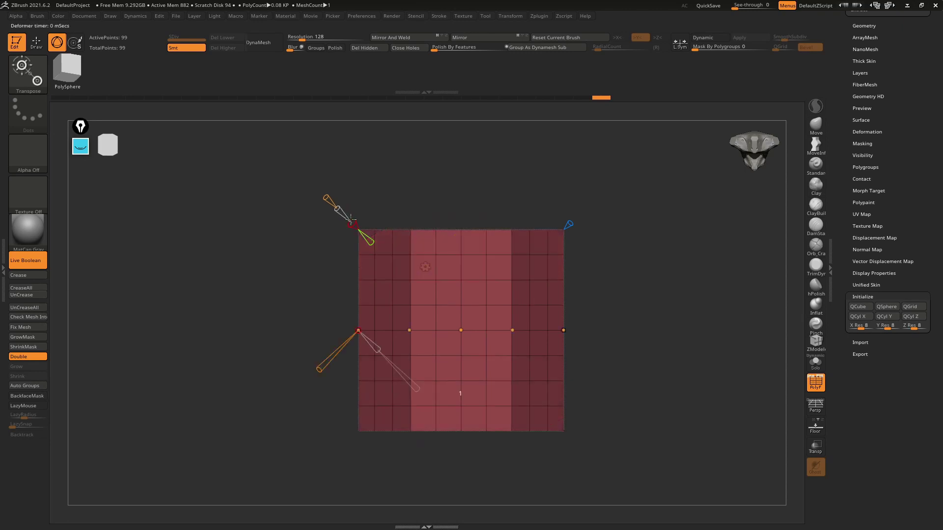
{"action": "key", "text": "ctrl"}
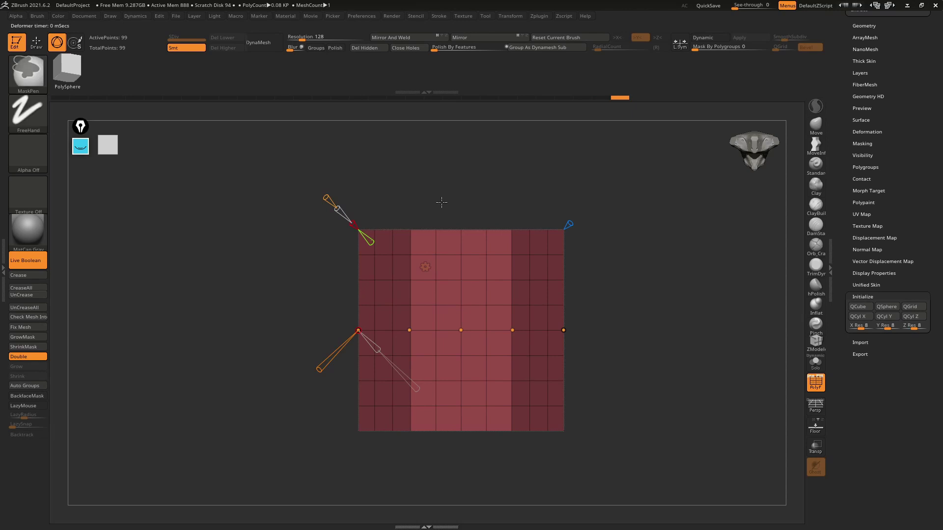
{"action": "key", "text": "ctrl+z"}
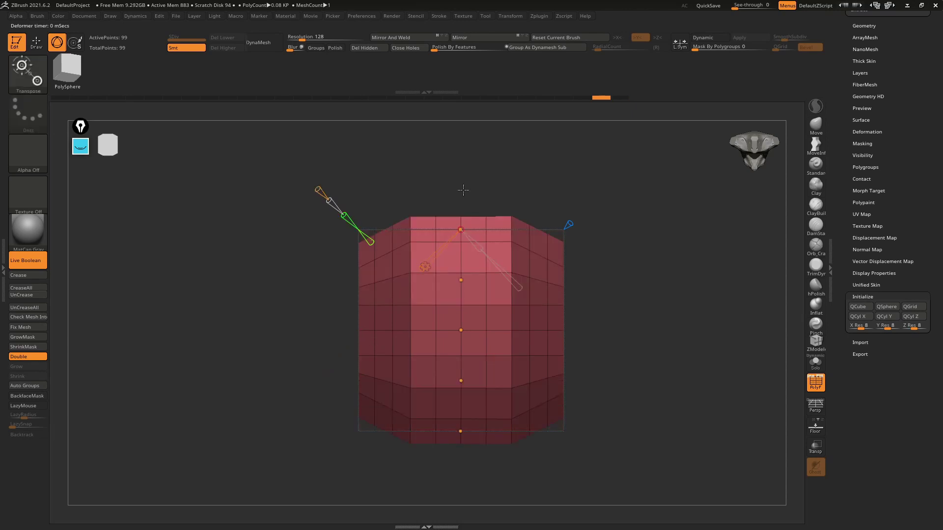
{"action": "left_click", "coordinate": [425, 267]}
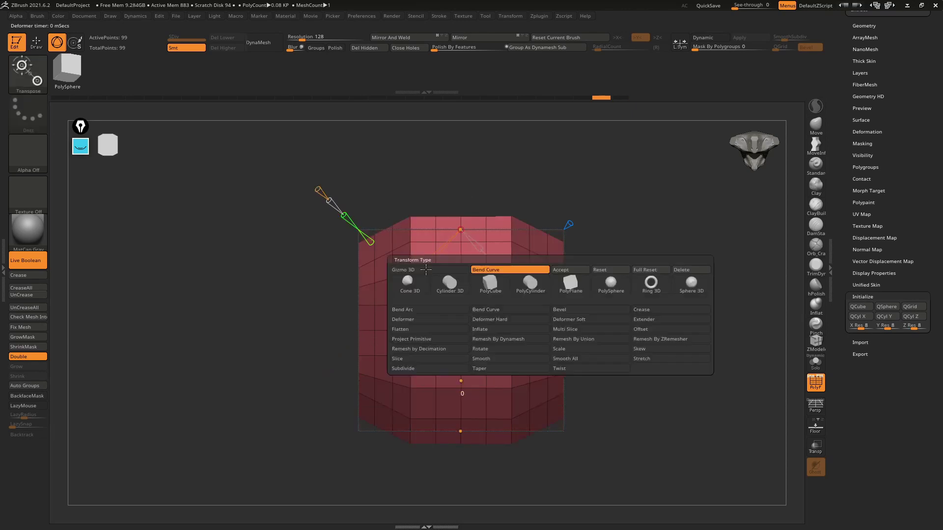
{"action": "left_click", "coordinate": [561, 270]}
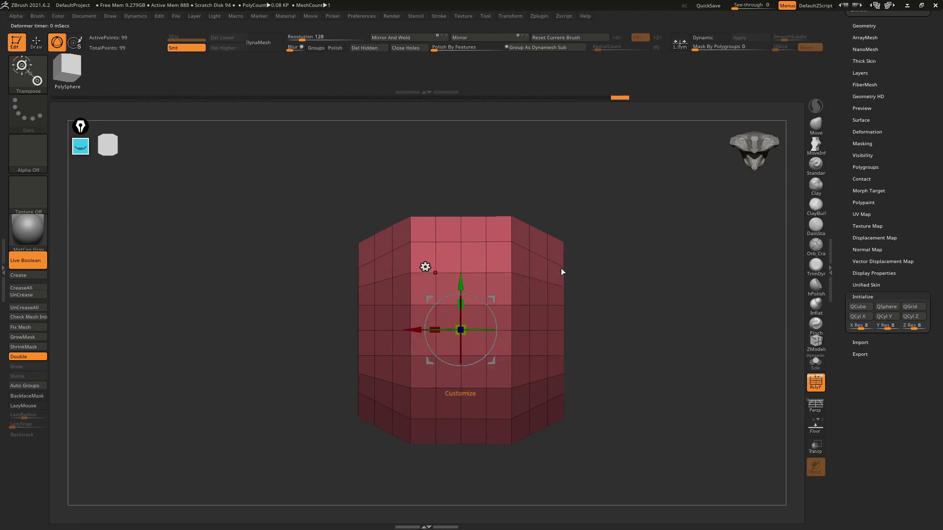
{"action": "left_click", "coordinate": [424, 266]}
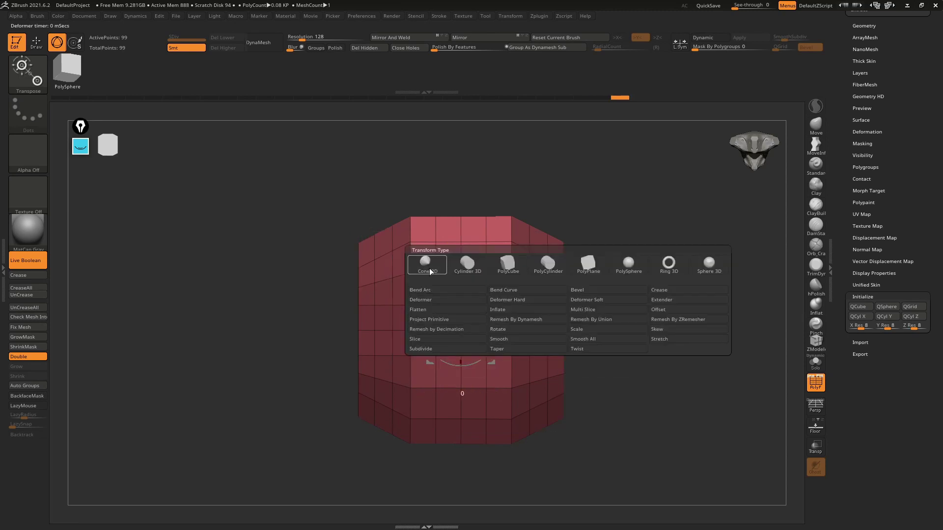
{"action": "left_click", "coordinate": [509, 292]}
{"action": "mouse_move", "coordinate": [423, 251]}
{"action": "right_mouse_down"}
{"action": "mouse_move", "coordinate": [393, 307]}
{"action": "mouse_move", "coordinate": [330, 296]}
{"action": "mouse_move", "coordinate": [374, 295]}
{"action": "mouse_move", "coordinate": [385, 307]}
{"action": "right_mouse_up"}
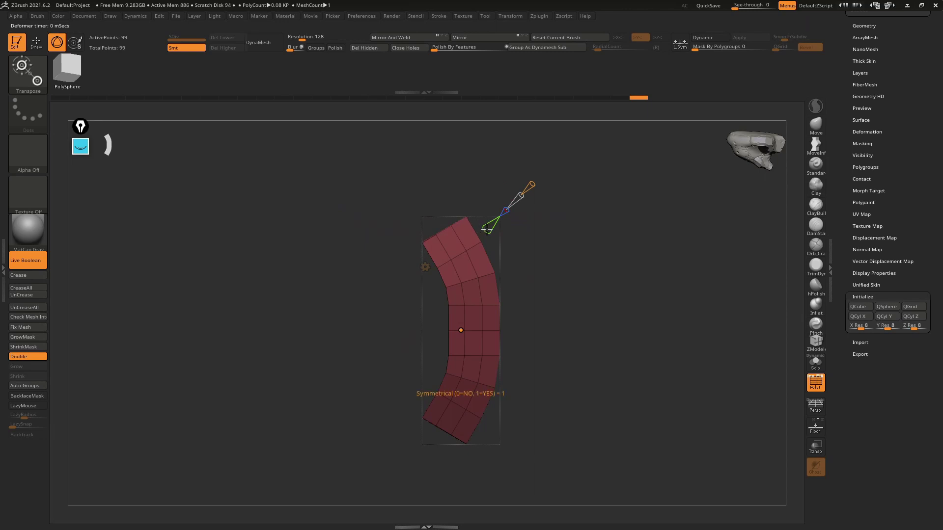
Drag the Bend Curve handles to deepen the panel's sideways curve.
{"action": "right_click_drag", "start_coordinate": [486, 228], "coordinate": [411, 320]}
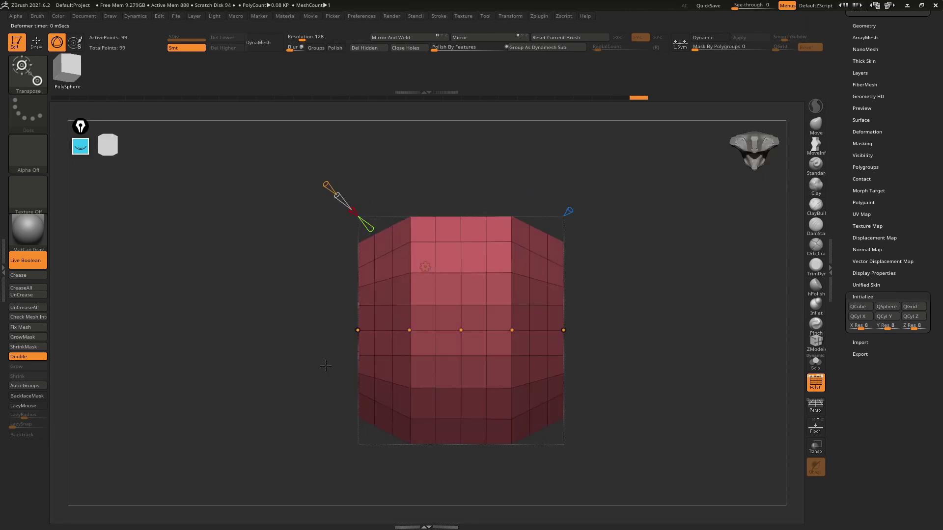
{"action": "right_click_drag", "start_coordinate": [326, 366], "coordinate": [371, 362]}
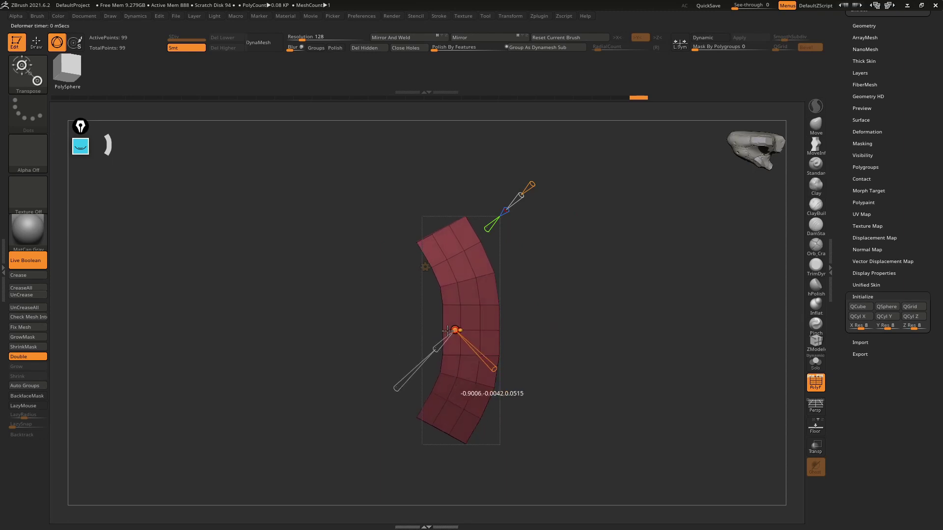
{"action": "right_click_drag", "start_coordinate": [447, 331], "coordinate": [392, 341]}
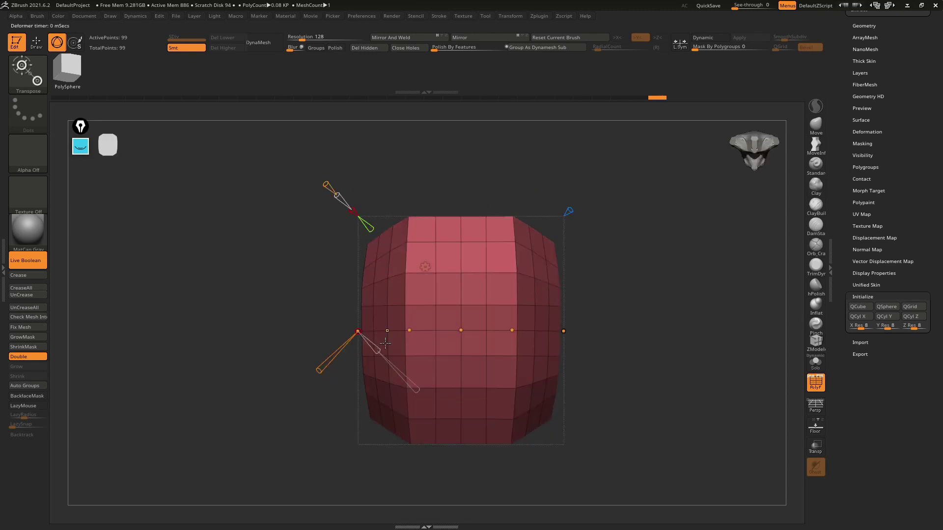
{"action": "left_click_drag", "start_coordinate": [358, 331], "coordinate": [336, 333]}
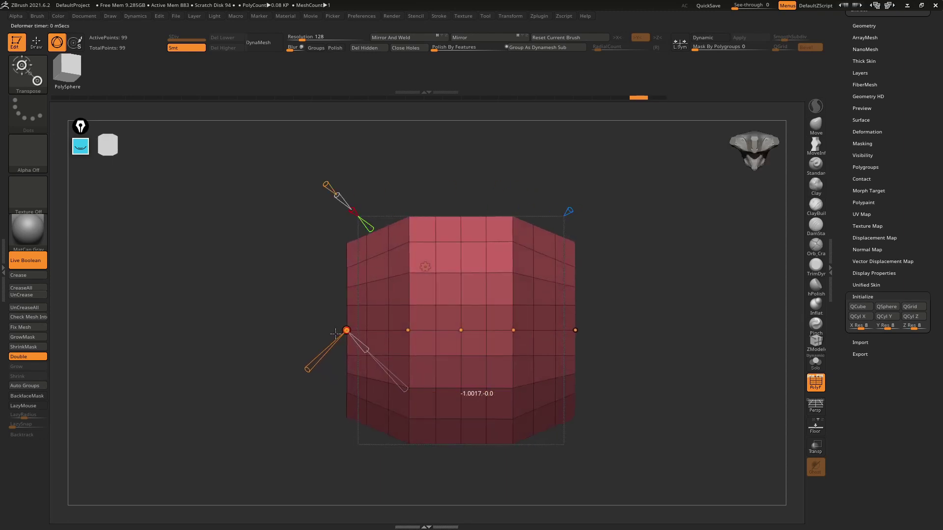
{"action": "mouse_move", "coordinate": [335, 334]}
{"action": "right_mouse_down"}
{"action": "mouse_move", "coordinate": [409, 310]}
{"action": "mouse_move", "coordinate": [440, 316]}
{"action": "mouse_move", "coordinate": [392, 279]}
{"action": "mouse_move", "coordinate": [346, 334]}
{"action": "mouse_move", "coordinate": [330, 319]}
{"action": "mouse_move", "coordinate": [343, 309]}
{"action": "right_mouse_up"}
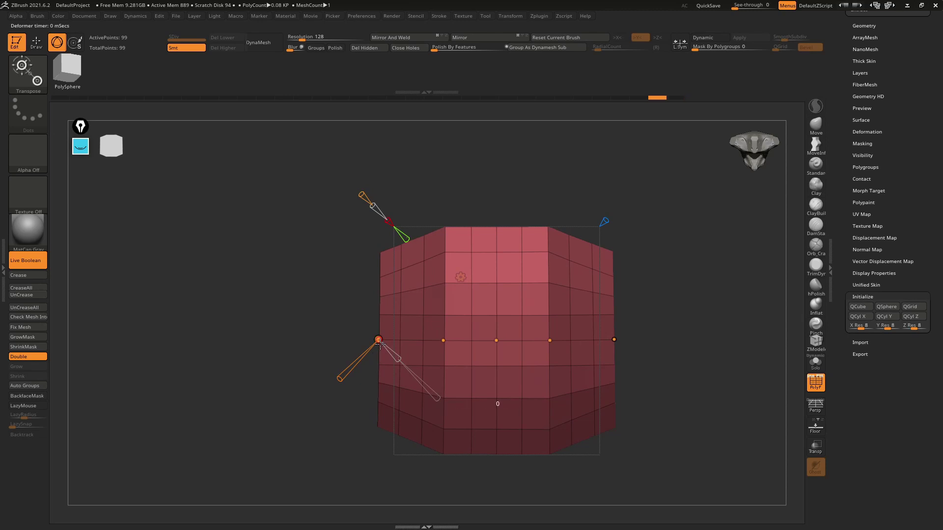
{"action": "left_click_drag", "start_coordinate": [379, 347], "coordinate": [415, 344]}
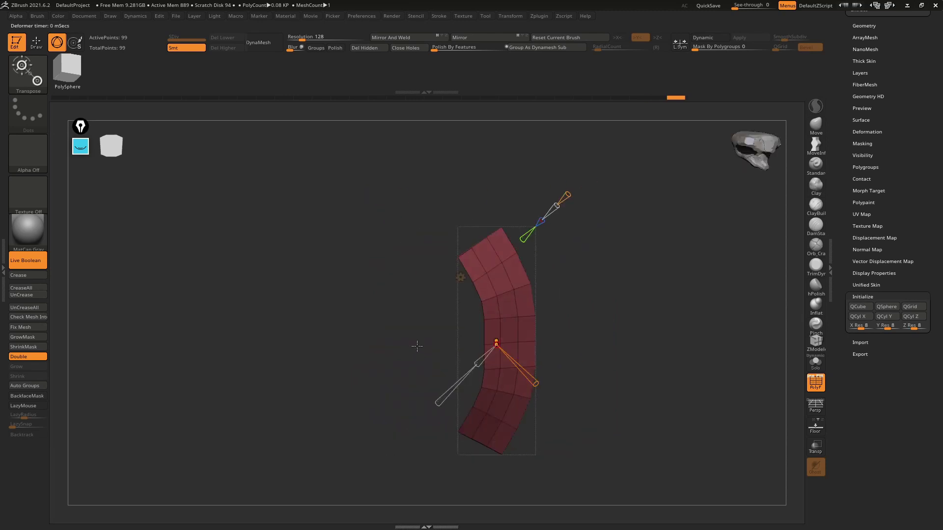
{"action": "left_click_drag", "start_coordinate": [496, 346], "coordinate": [489, 347]}
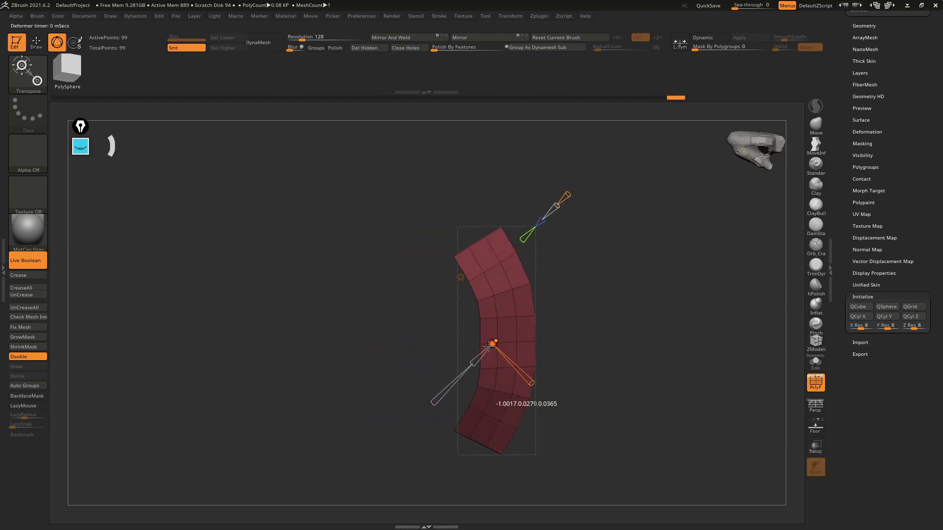
Return to the front view and accept the bend into the mesh.
{"action": "left_click_drag", "start_coordinate": [580, 327], "coordinate": [696, 378], "text": "shift"}
{"action": "mouse_move", "coordinate": [709, 301]}
{"action": "left_mouse_down", "text": "shift"}
{"action": "mouse_move", "coordinate": [566, 340]}
{"action": "mouse_move", "coordinate": [606, 312]}
{"action": "mouse_move", "coordinate": [639, 343]}
{"action": "mouse_move", "coordinate": [589, 347]}
{"action": "mouse_move", "coordinate": [566, 360]}
{"action": "mouse_move", "coordinate": [596, 331]}
{"action": "left_mouse_up", "text": "shift"}
{"action": "left_click", "coordinate": [397, 285]}
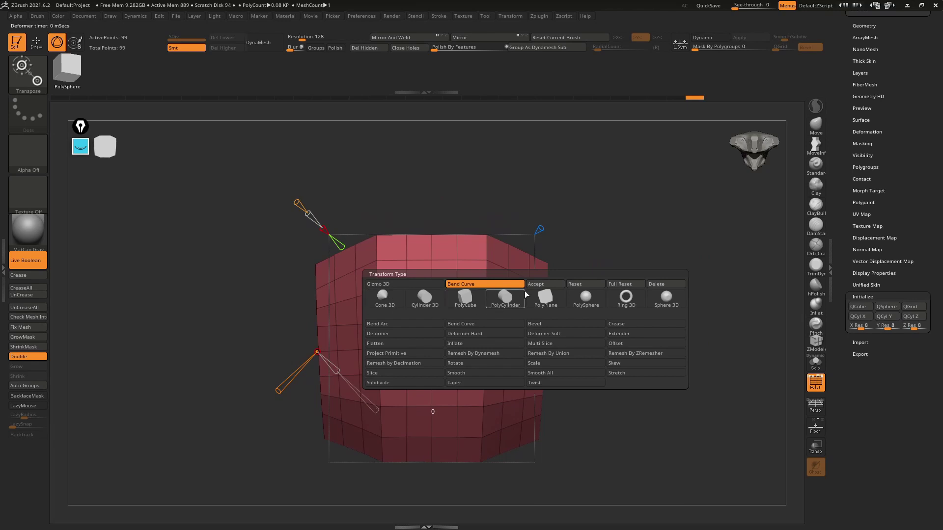
{"action": "left_click", "coordinate": [535, 290]}
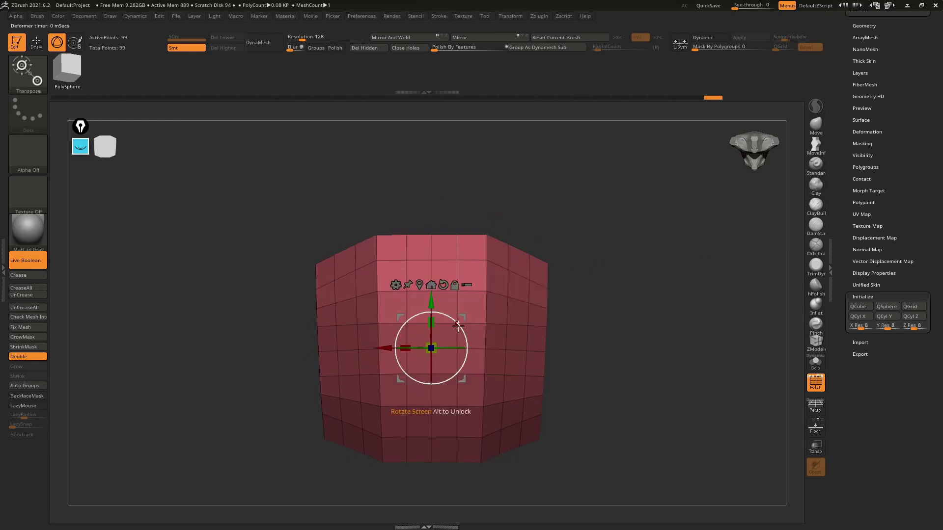
Select the ZModeler brush (B, Z, M) and orbit around the baked curved panel.
{"action": "mouse_move", "coordinate": [432, 347]}
{"action": "left_mouse_down"}
{"action": "mouse_move", "coordinate": [502, 331]}
{"action": "mouse_move", "coordinate": [521, 311]}
{"action": "left_mouse_up"}
{"action": "key", "text": "b"}
{"action": "key", "text": "z"}
{"action": "key", "text": "m"}
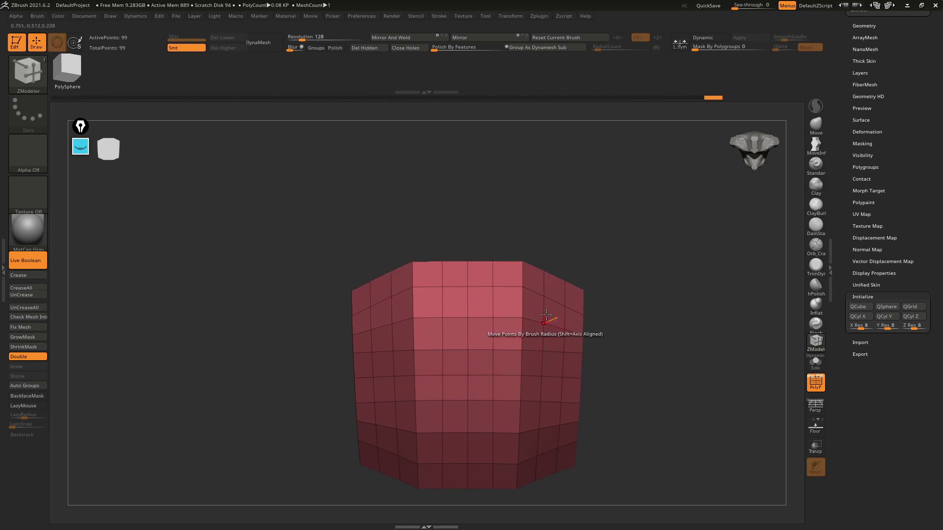
{"action": "mouse_move", "coordinate": [540, 331]}
{"action": "left_mouse_down", "text": "alt"}
{"action": "mouse_move", "coordinate": [556, 290]}
{"action": "mouse_move", "coordinate": [528, 280]}
{"action": "left_mouse_up", "text": "alt"}
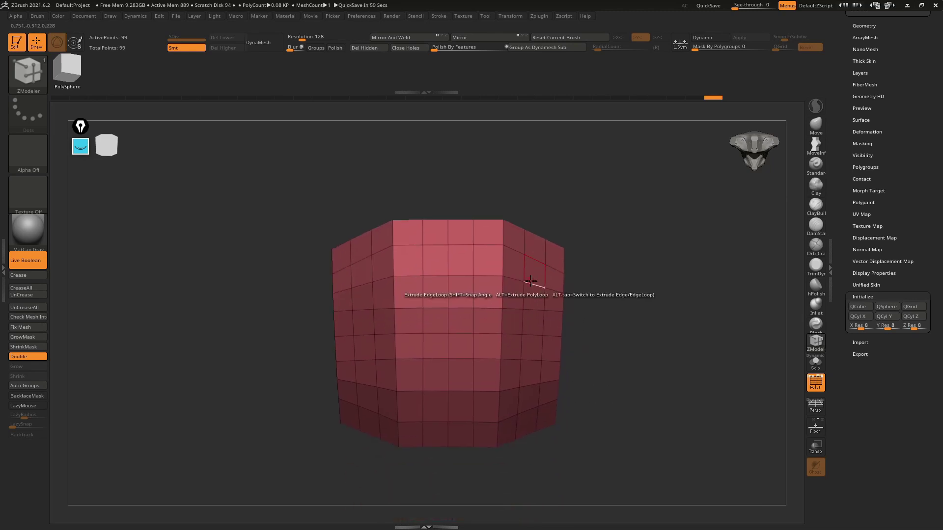
{"action": "left_click_drag", "start_coordinate": [501, 185], "coordinate": [532, 206], "text": "shift"}
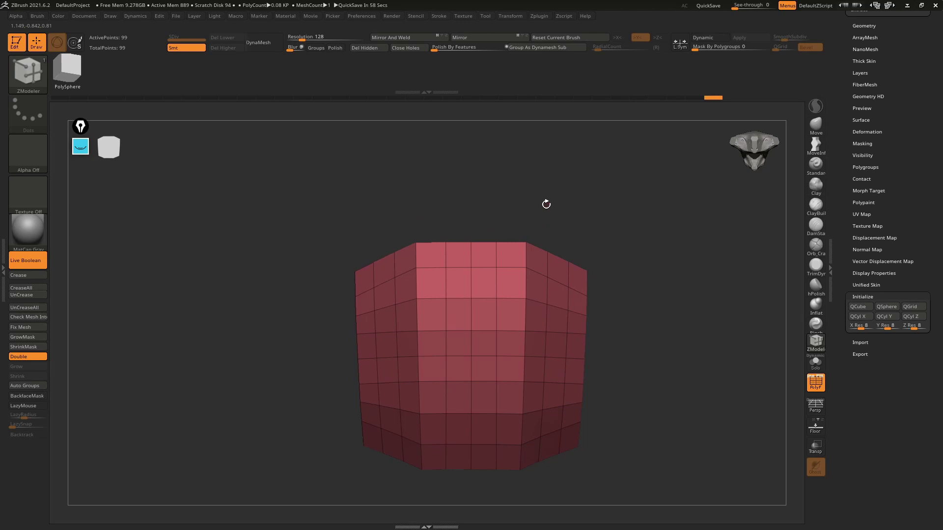
{"action": "left_click_drag", "start_coordinate": [546, 204], "coordinate": [577, 204], "text": "shift"}
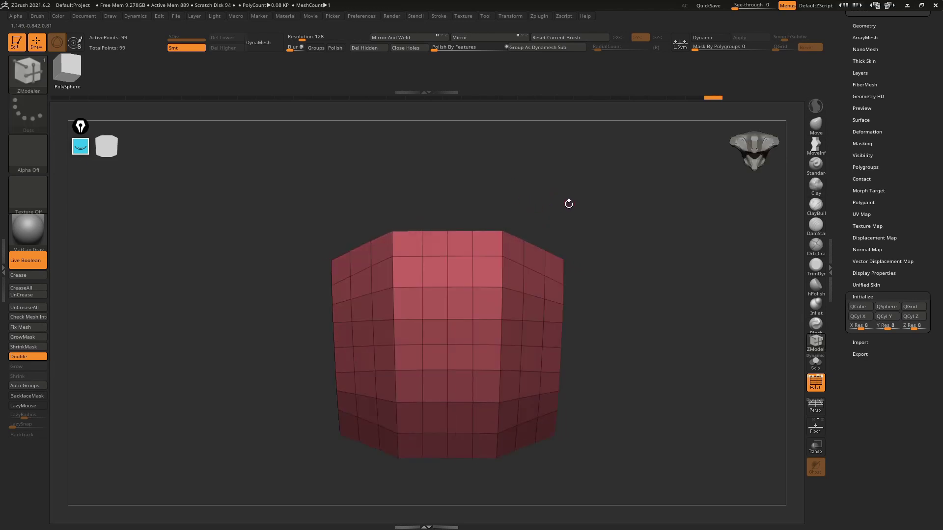
{"action": "mouse_move", "coordinate": [569, 203]}
{"action": "left_mouse_down"}
{"action": "mouse_move", "coordinate": [605, 225]}
{"action": "mouse_move", "coordinate": [552, 196]}
{"action": "mouse_move", "coordinate": [522, 195]}
{"action": "mouse_move", "coordinate": [499, 232]}
{"action": "mouse_move", "coordinate": [649, 172]}
{"action": "left_mouse_up"}
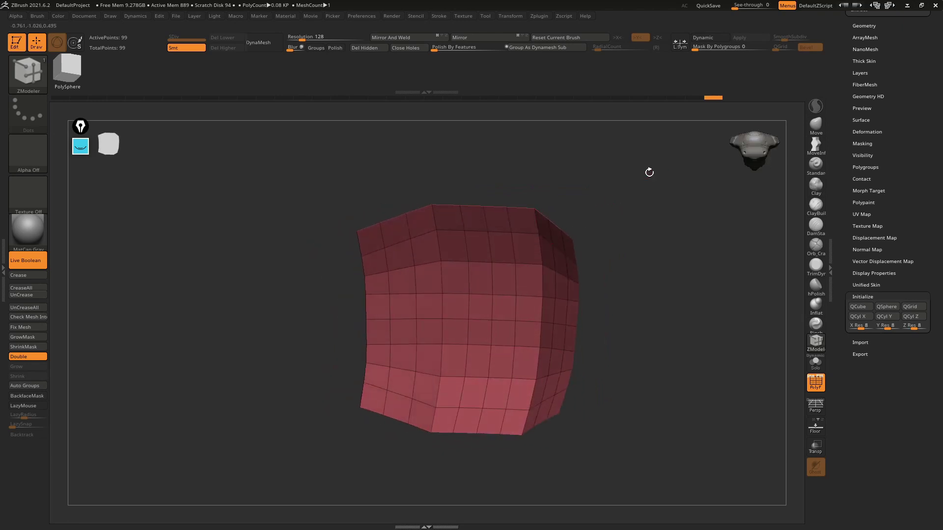
Enable Dynamic subdivision and inspect the smoothed panel with the wireframe toggled.
{"action": "left_click", "coordinate": [705, 37]}
{"action": "left_click_drag", "start_coordinate": [667, 131], "coordinate": [553, 155], "text": "shift"}
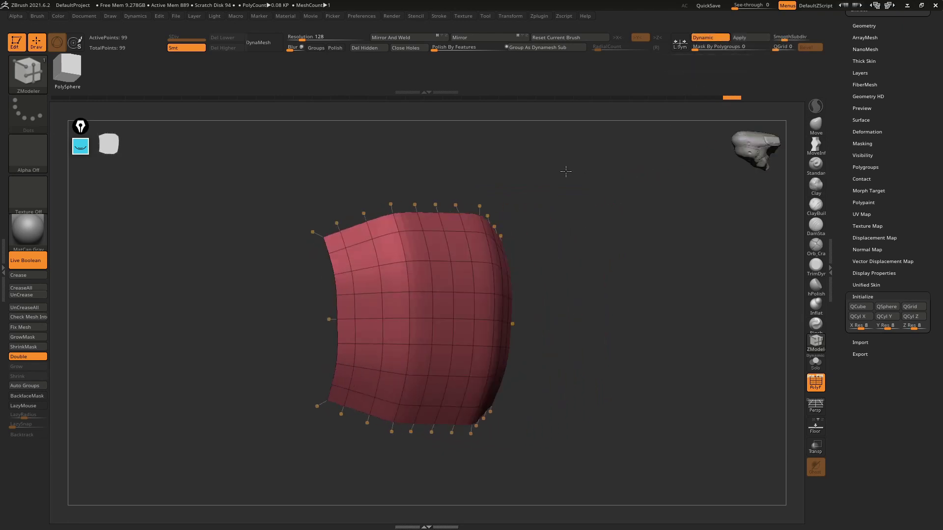
{"action": "key", "text": "shift+f"}
{"action": "mouse_move", "coordinate": [617, 208]}
{"action": "left_mouse_down"}
{"action": "mouse_move", "coordinate": [581, 179]}
{"action": "mouse_move", "coordinate": [619, 193]}
{"action": "mouse_move", "coordinate": [606, 226]}
{"action": "mouse_move", "coordinate": [648, 193]}
{"action": "left_mouse_up"}
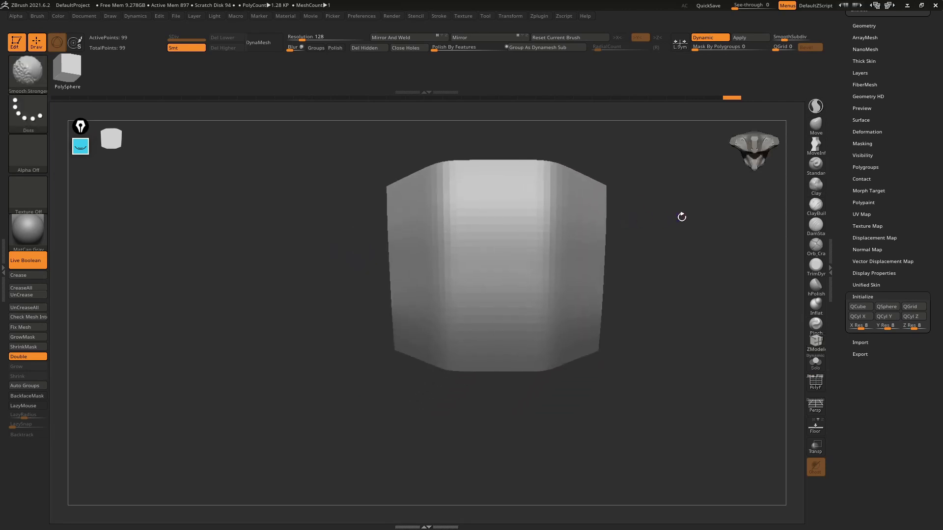
{"action": "key", "text": "shift+f"}
{"action": "left_click_drag", "start_coordinate": [611, 269], "coordinate": [626, 269]}
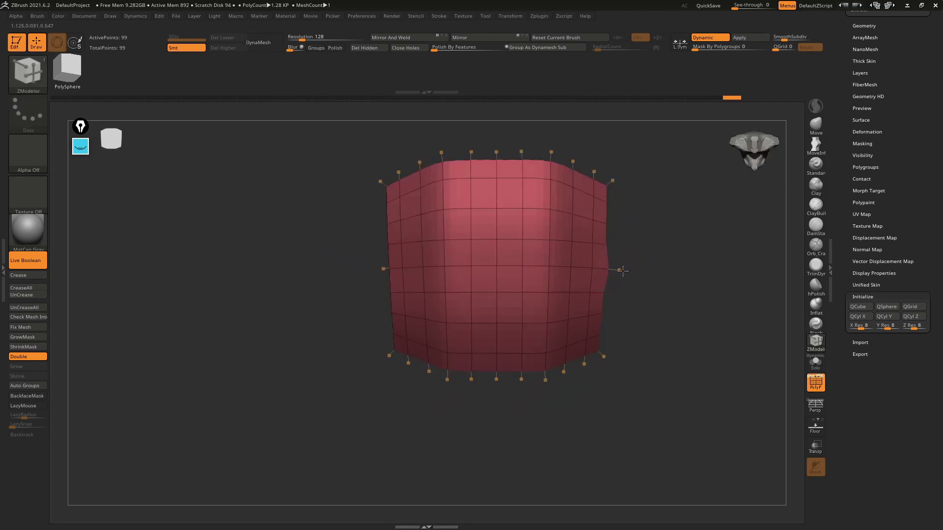
{"action": "key", "text": "ctrl+z"}
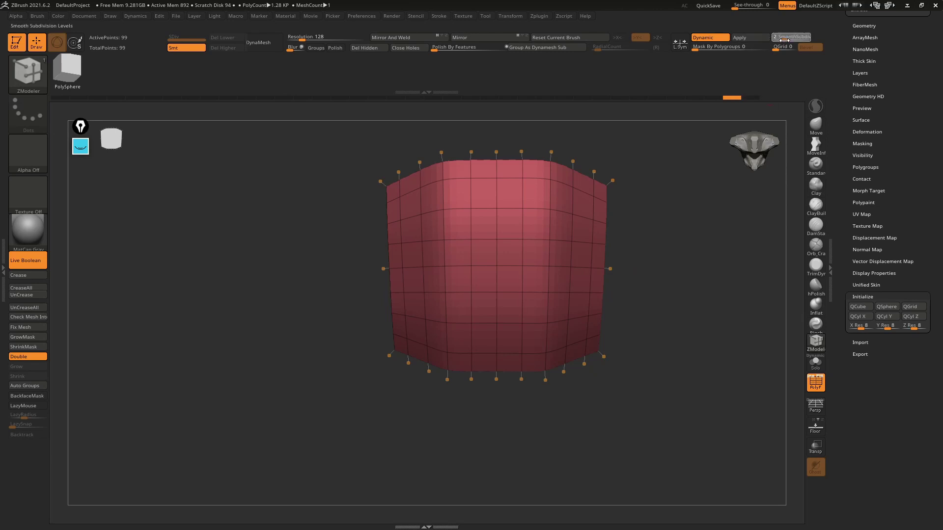
Lower SmoothSubdiv, pick the Move brush with Y symmetry off, and test bulging the sides outward.
{"action": "left_click", "coordinate": [773, 44]}
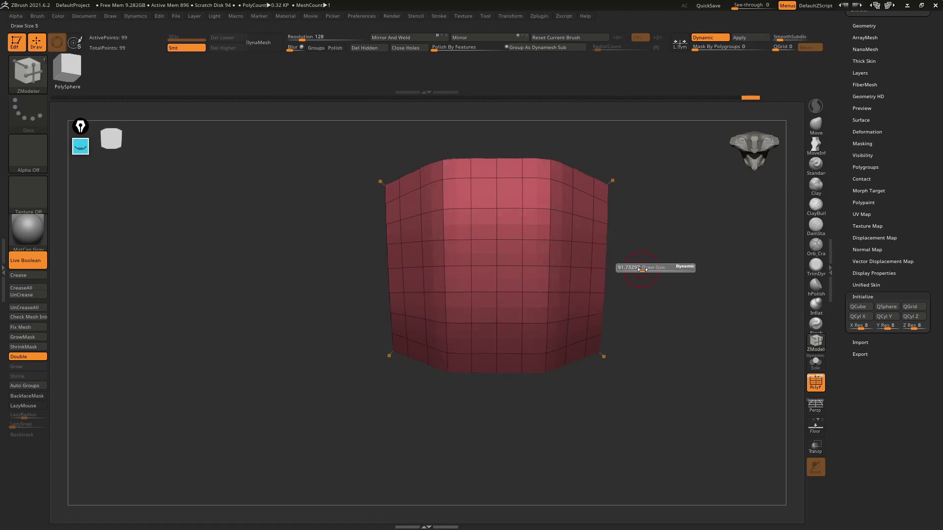
{"action": "left_click", "coordinate": [819, 128]}
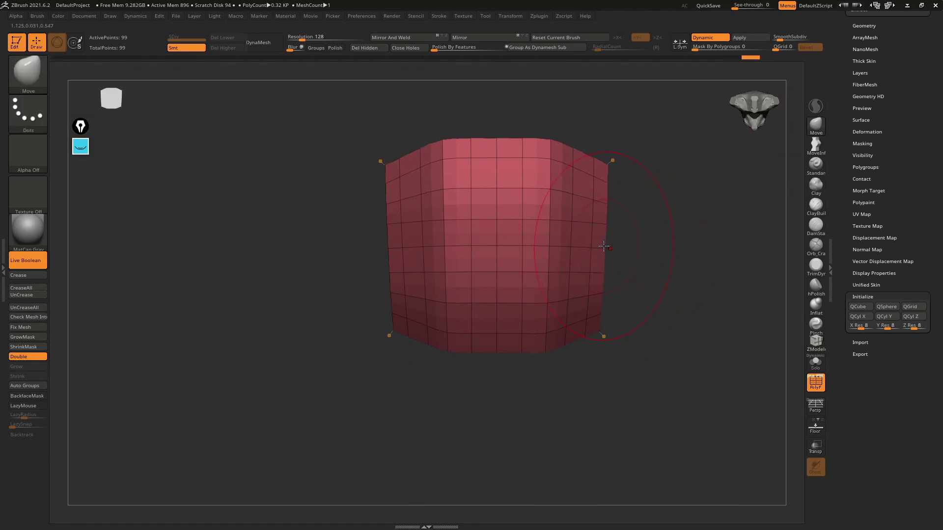
{"action": "left_click", "coordinate": [634, 39]}
{"action": "left_click_drag", "start_coordinate": [606, 249], "coordinate": [646, 251]}
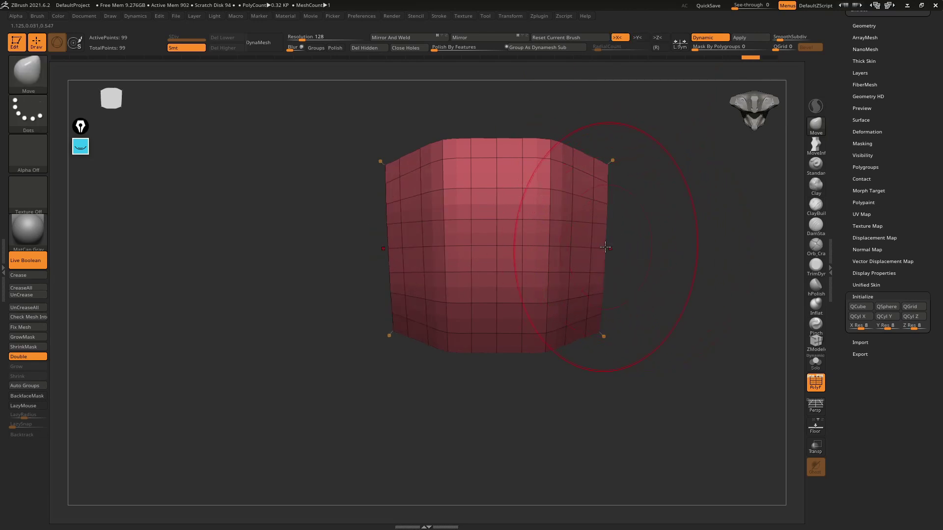
{"action": "key", "text": "ctrl+z"}
{"action": "mouse_move", "coordinate": [629, 249]}
{"action": "left_mouse_down"}
{"action": "mouse_move", "coordinate": [528, 244]}
{"action": "mouse_move", "coordinate": [527, 224]}
{"action": "mouse_move", "coordinate": [450, 246]}
{"action": "left_mouse_up"}
{"action": "key", "text": "s"}
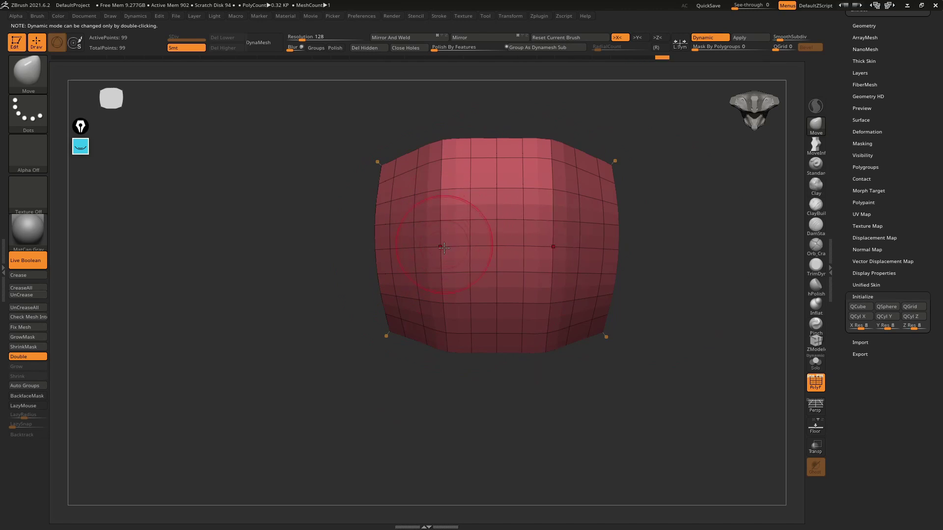
{"action": "mouse_move", "coordinate": [444, 247]}
{"action": "right_mouse_down"}
{"action": "mouse_move", "coordinate": [486, 296]}
{"action": "mouse_move", "coordinate": [498, 233]}
{"action": "mouse_move", "coordinate": [558, 167]}
{"action": "mouse_move", "coordinate": [605, 166]}
{"action": "right_mouse_up"}
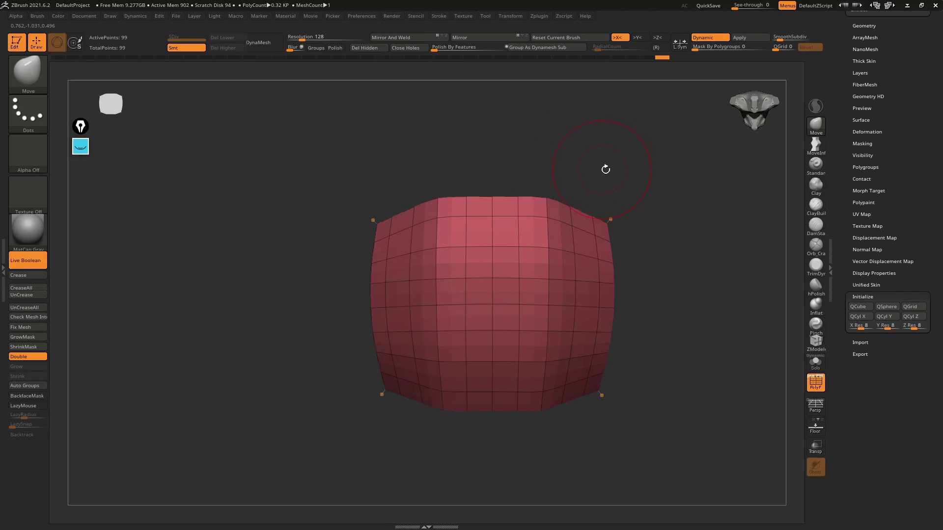
Expand the Geometry > Dynamic Subdiv settings and orbit the curved panel.
{"action": "scroll", "coordinate": [909, 96], "scroll_direction": "up", "scroll_amount": 5}
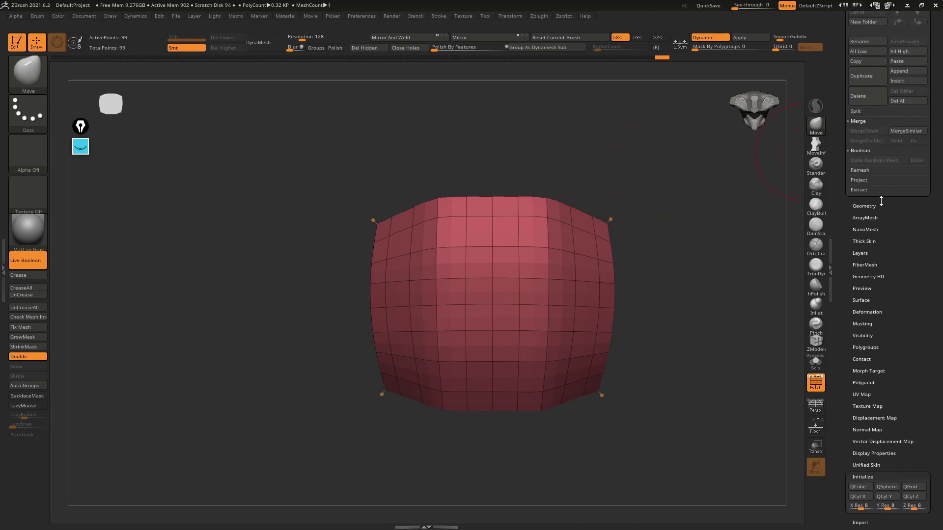
{"action": "left_click", "coordinate": [873, 206]}
{"action": "left_click_drag", "start_coordinate": [936, 230], "coordinate": [935, 181]}
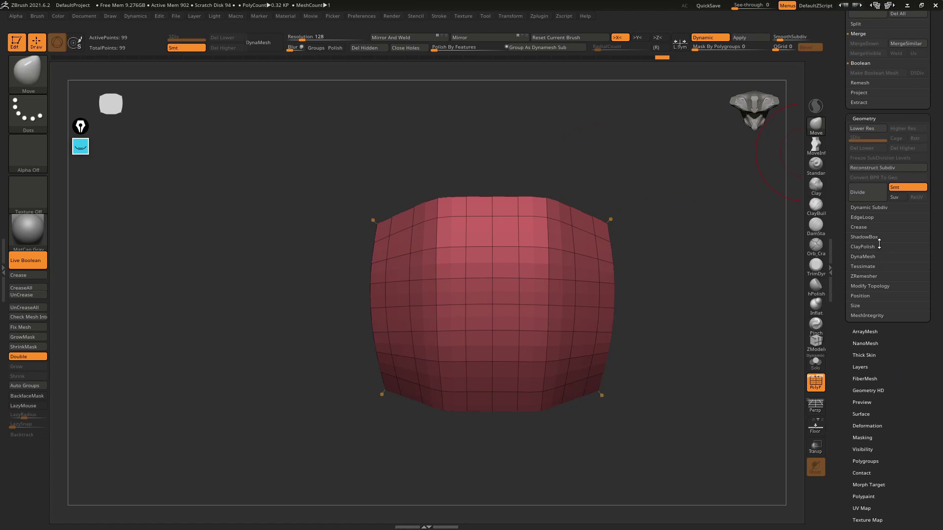
{"action": "left_click", "coordinate": [872, 256]}
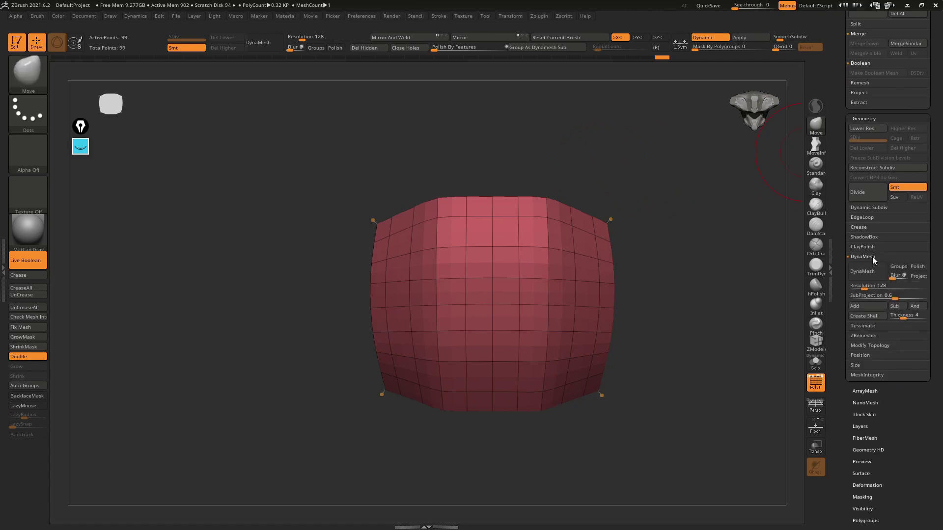
{"action": "left_click", "coordinate": [873, 207]}
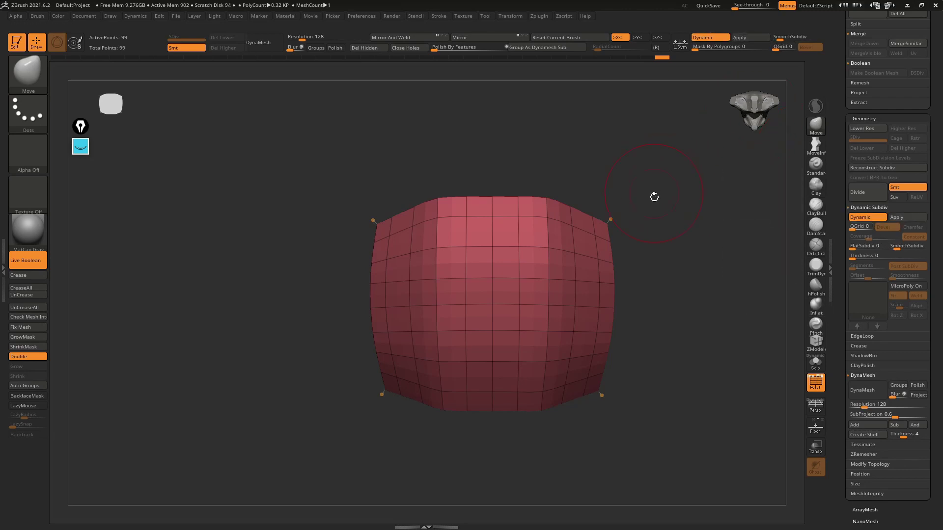
{"action": "mouse_move", "coordinate": [652, 196]}
{"action": "left_mouse_down"}
{"action": "mouse_move", "coordinate": [675, 204]}
{"action": "mouse_move", "coordinate": [611, 195]}
{"action": "left_mouse_up"}
{"action": "left_click_drag", "start_coordinate": [421, 208], "coordinate": [481, 276]}
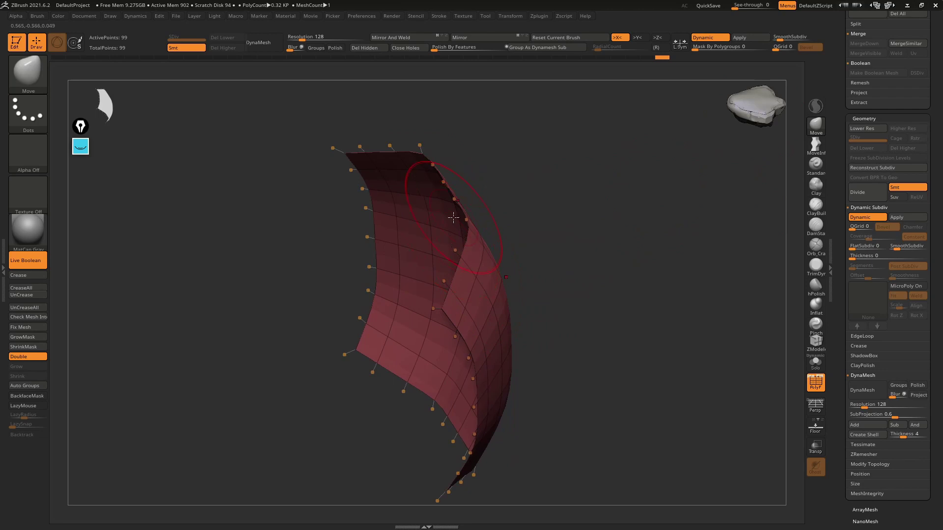
{"action": "mouse_move", "coordinate": [521, 226]}
{"action": "left_mouse_down"}
{"action": "mouse_move", "coordinate": [638, 234]}
{"action": "mouse_move", "coordinate": [595, 225]}
{"action": "mouse_move", "coordinate": [631, 203]}
{"action": "mouse_move", "coordinate": [609, 201]}
{"action": "left_mouse_up"}
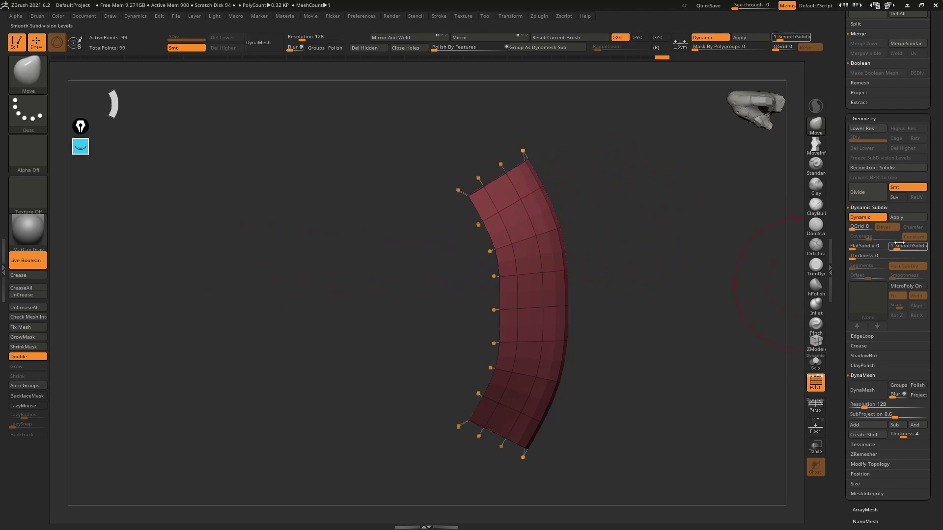
Set the Dynamic Subdiv Thickness to about 0.03252 and inspect the thickened edge.
{"action": "left_click", "coordinate": [866, 256]}
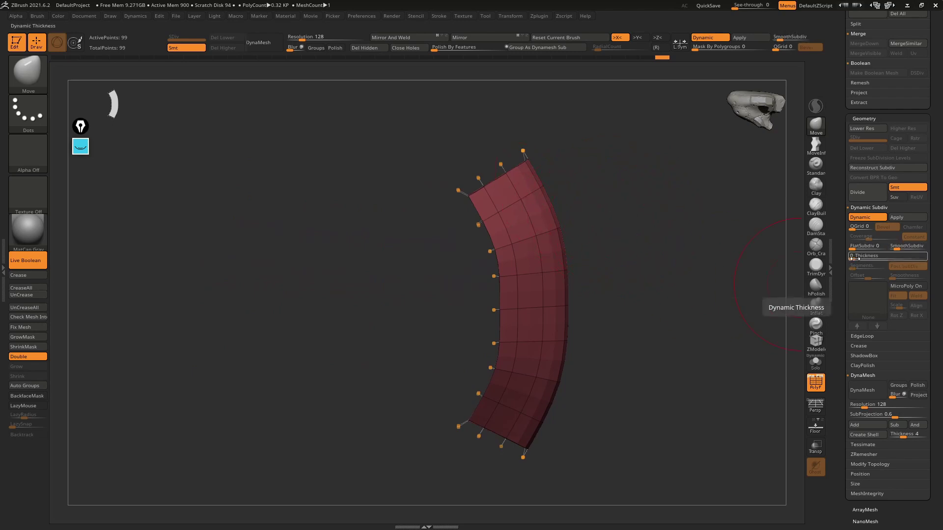
{"action": "left_click_drag", "start_coordinate": [853, 258], "coordinate": [860, 260]}
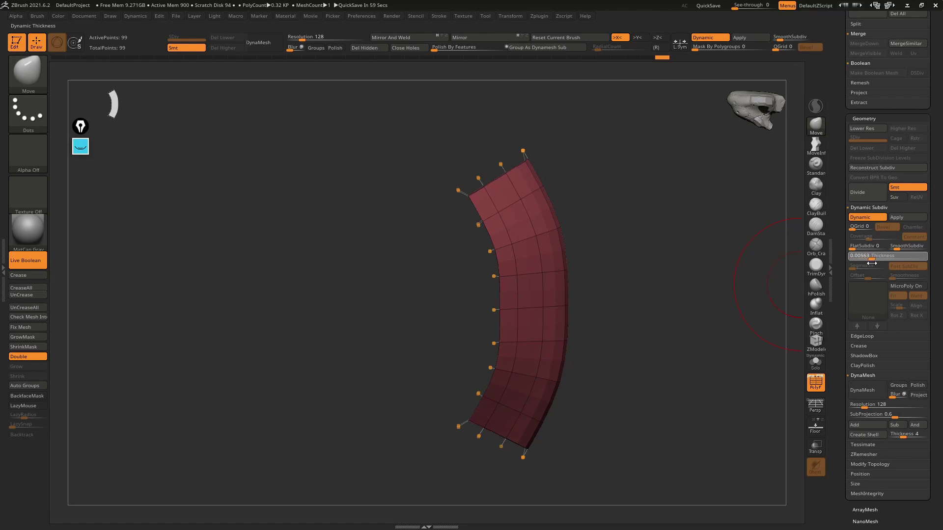
{"action": "mouse_move", "coordinate": [684, 238]}
{"action": "right_mouse_down"}
{"action": "mouse_move", "coordinate": [558, 200]}
{"action": "mouse_move", "coordinate": [491, 201]}
{"action": "mouse_move", "coordinate": [528, 191]}
{"action": "mouse_move", "coordinate": [535, 206]}
{"action": "right_mouse_up"}
{"action": "left_click_drag", "start_coordinate": [865, 256], "coordinate": [884, 256]}
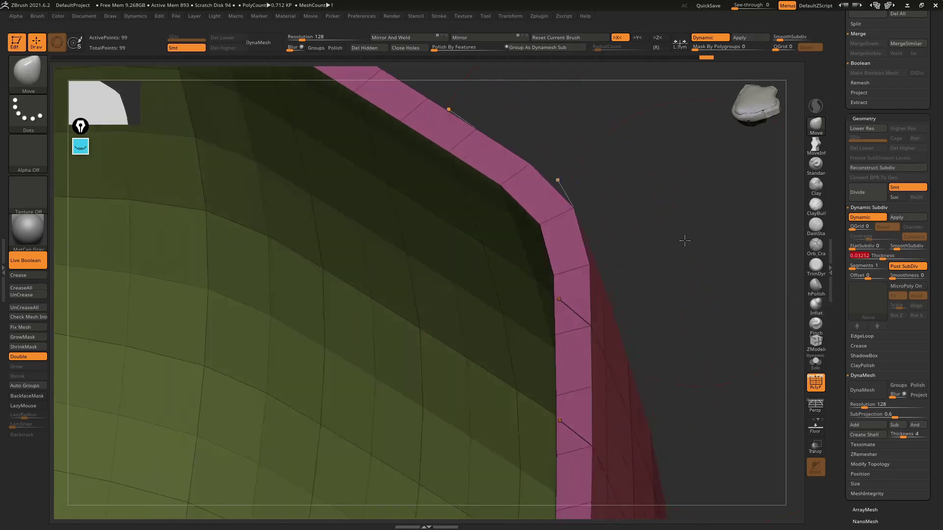
{"action": "mouse_move", "coordinate": [684, 241]}
{"action": "right_mouse_down"}
{"action": "mouse_move", "coordinate": [638, 259]}
{"action": "mouse_move", "coordinate": [606, 256]}
{"action": "mouse_move", "coordinate": [627, 209]}
{"action": "mouse_move", "coordinate": [526, 261]}
{"action": "mouse_move", "coordinate": [534, 262]}
{"action": "mouse_move", "coordinate": [555, 246]}
{"action": "mouse_move", "coordinate": [512, 248]}
{"action": "mouse_move", "coordinate": [576, 242]}
{"action": "mouse_move", "coordinate": [449, 231]}
{"action": "right_mouse_up"}
Turn off PolyF to check the mesh and bring up the Save Project window.
{"action": "key", "text": "shift+f"}
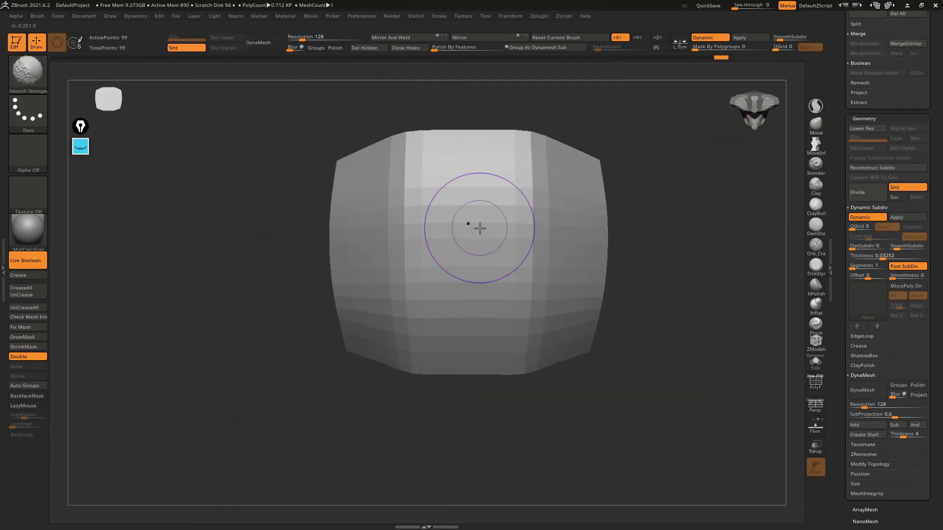
{"action": "key", "text": "shift+f"}
{"action": "key", "text": "shift+f"}
{"action": "key", "text": "ctrl"}
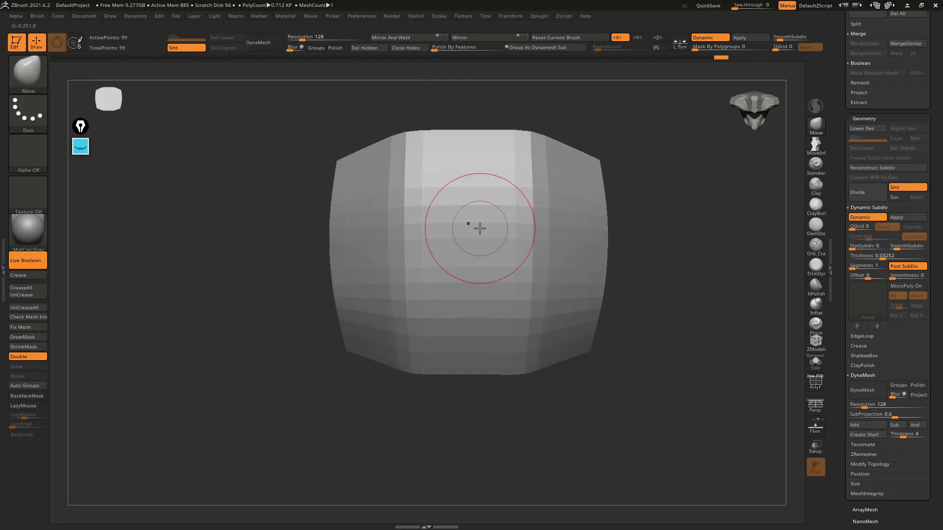
{"action": "key", "text": "ctrl+s"}
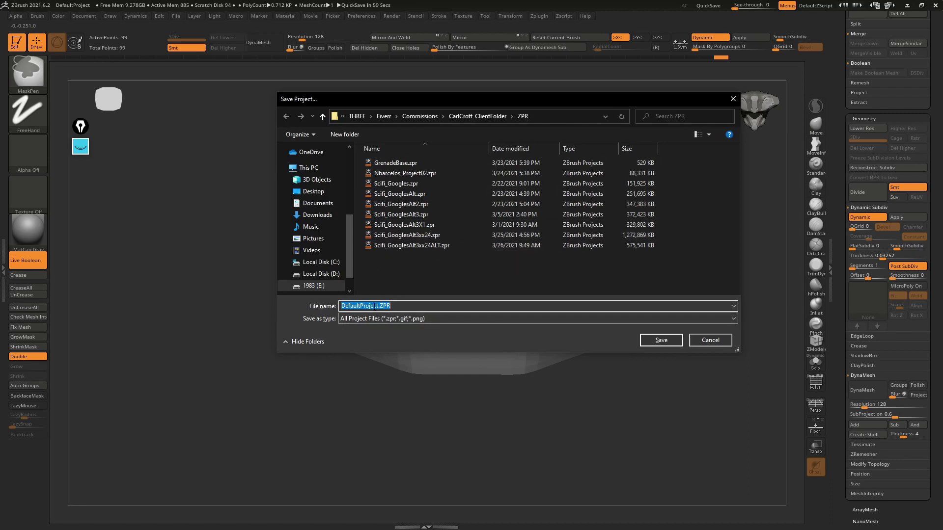
Save the project to the Desktop as sESSION04 HARDSURFACE.ZPR.
{"action": "scroll", "coordinate": [324, 206], "scroll_direction": "up", "scroll_amount": 2}
{"action": "scroll", "coordinate": [329, 186], "scroll_direction": "up", "scroll_amount": 5}
{"action": "left_click", "coordinate": [314, 167]}
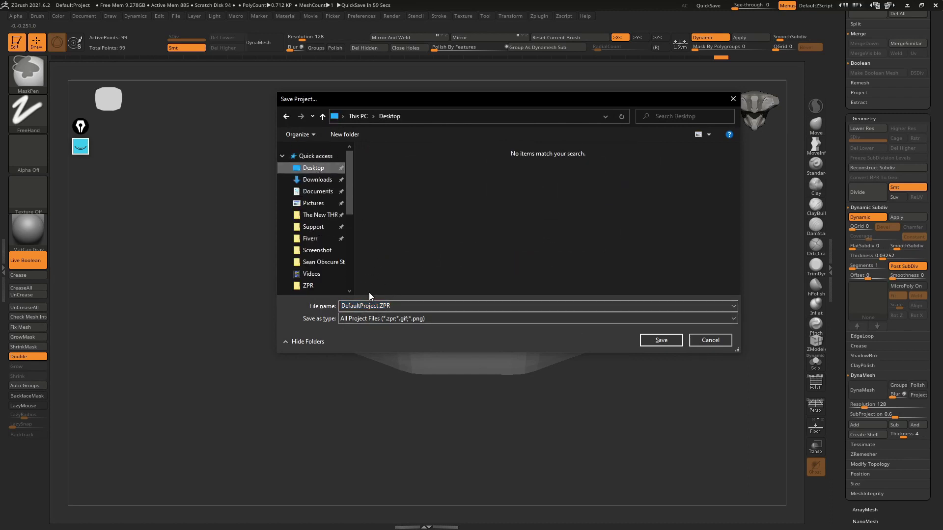
{"action": "left_click", "coordinate": [377, 306]}
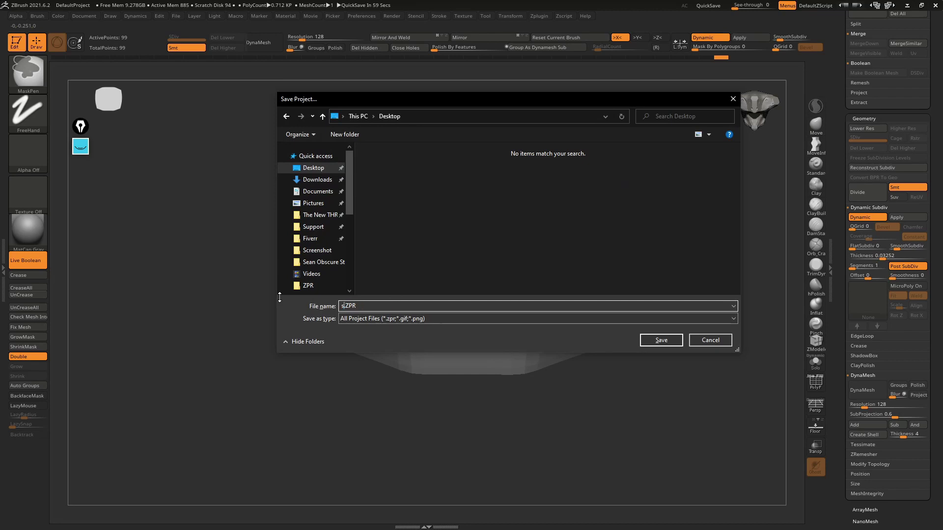
{"action": "left_click", "coordinate": [661, 340]}
{"action": "mouse_move", "coordinate": [590, 317]}
{"action": "left_mouse_down"}
{"action": "mouse_move", "coordinate": [638, 288]}
{"action": "mouse_move", "coordinate": [666, 254]}
{"action": "mouse_move", "coordinate": [644, 297]}
{"action": "left_mouse_up"}
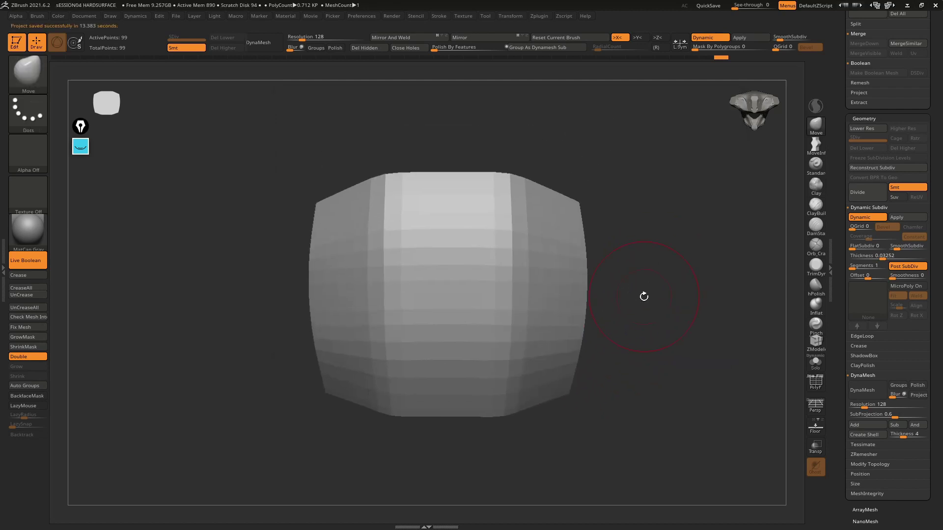
{"action": "left_click", "coordinate": [28, 231]}
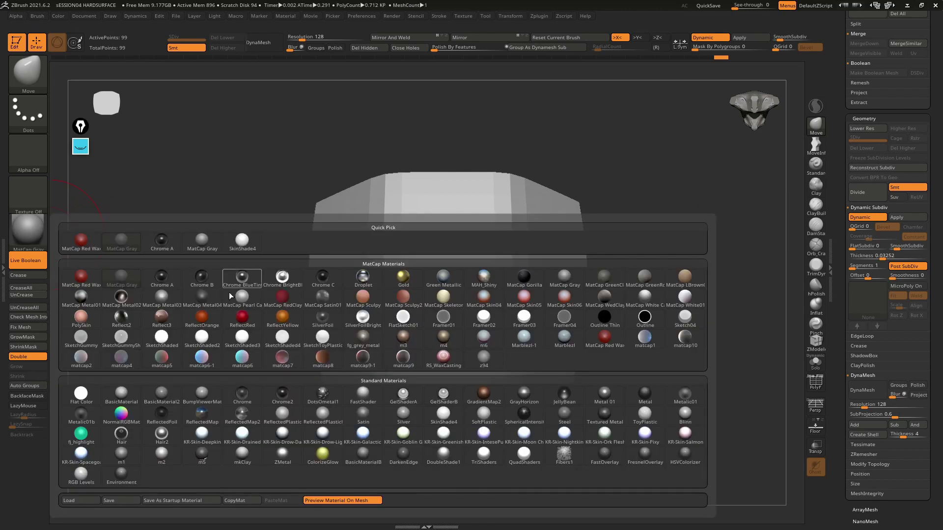
Apply the MatCap Pearl material to the panel and orbit to inspect it.
{"action": "left_click", "coordinate": [242, 296]}
{"action": "mouse_move", "coordinate": [244, 297]}
{"action": "left_mouse_down"}
{"action": "mouse_move", "coordinate": [266, 268]}
{"action": "mouse_move", "coordinate": [328, 267]}
{"action": "mouse_move", "coordinate": [259, 255]}
{"action": "mouse_move", "coordinate": [295, 227]}
{"action": "left_mouse_up"}
{"action": "mouse_move", "coordinate": [471, 250]}
{"action": "left_mouse_down"}
{"action": "mouse_move", "coordinate": [448, 208]}
{"action": "mouse_move", "coordinate": [383, 158]}
{"action": "mouse_move", "coordinate": [415, 217]}
{"action": "mouse_move", "coordinate": [467, 224]}
{"action": "mouse_move", "coordinate": [450, 238]}
{"action": "left_mouse_up"}
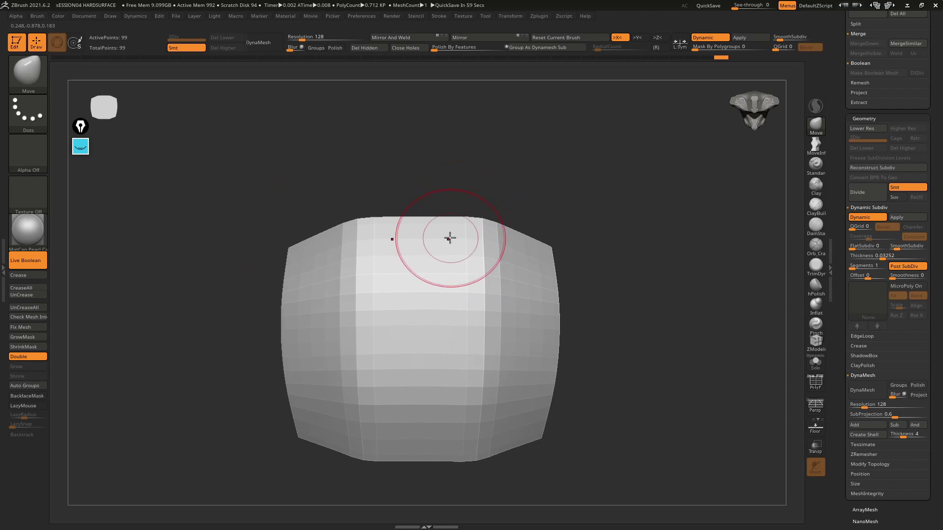
{"action": "mouse_move", "coordinate": [582, 189]}
{"action": "left_mouse_down"}
{"action": "mouse_move", "coordinate": [520, 189]}
{"action": "mouse_move", "coordinate": [461, 246]}
{"action": "mouse_move", "coordinate": [455, 203]}
{"action": "left_mouse_up"}
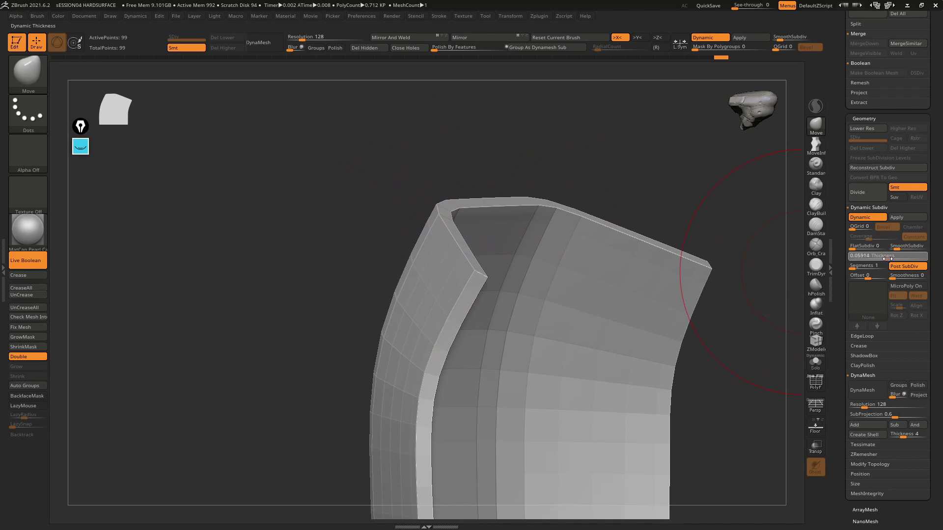
Set Dynamic Subdiv Thickness to 0.06 and switch Dynamic subdivision off.
{"action": "left_click", "coordinate": [887, 258]}
{"action": "mouse_move", "coordinate": [708, 194]}
{"action": "left_mouse_down"}
{"action": "mouse_move", "coordinate": [636, 223]}
{"action": "mouse_move", "coordinate": [881, 237]}
{"action": "left_mouse_up"}
{"action": "type", "text": "0.06"}
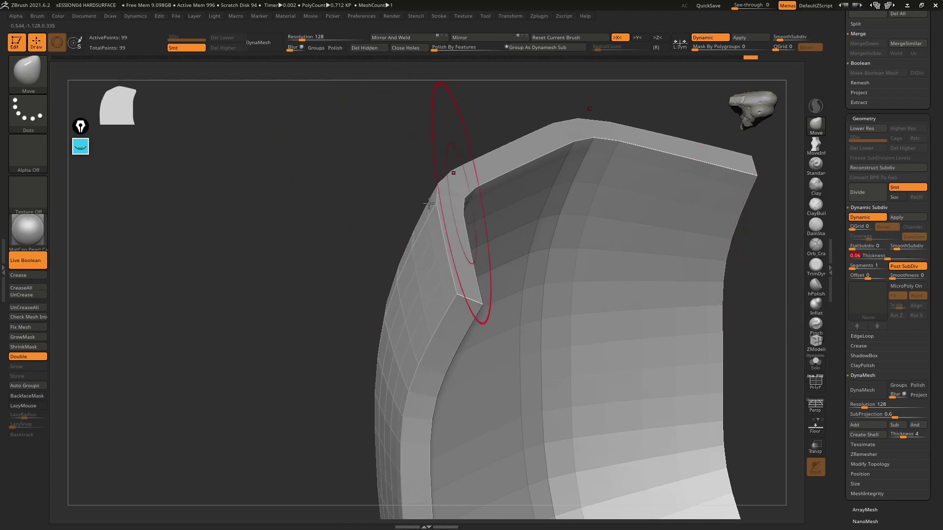
{"action": "left_click_drag", "start_coordinate": [429, 203], "coordinate": [388, 217]}
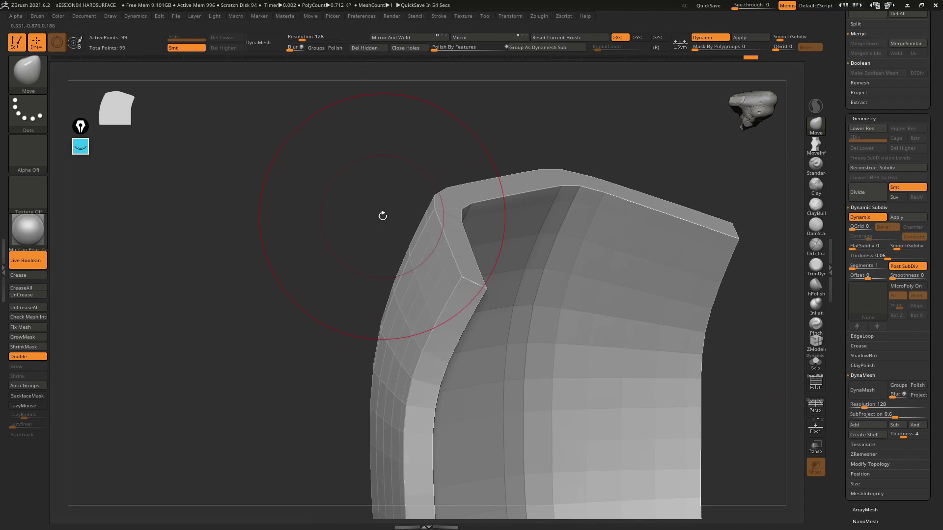
{"action": "mouse_move", "coordinate": [505, 225]}
{"action": "right_mouse_down"}
{"action": "mouse_move", "coordinate": [561, 246]}
{"action": "mouse_move", "coordinate": [597, 225]}
{"action": "mouse_move", "coordinate": [551, 246]}
{"action": "mouse_move", "coordinate": [589, 258]}
{"action": "mouse_move", "coordinate": [507, 257]}
{"action": "mouse_move", "coordinate": [568, 227]}
{"action": "mouse_move", "coordinate": [536, 234]}
{"action": "mouse_move", "coordinate": [664, 142]}
{"action": "right_mouse_up"}
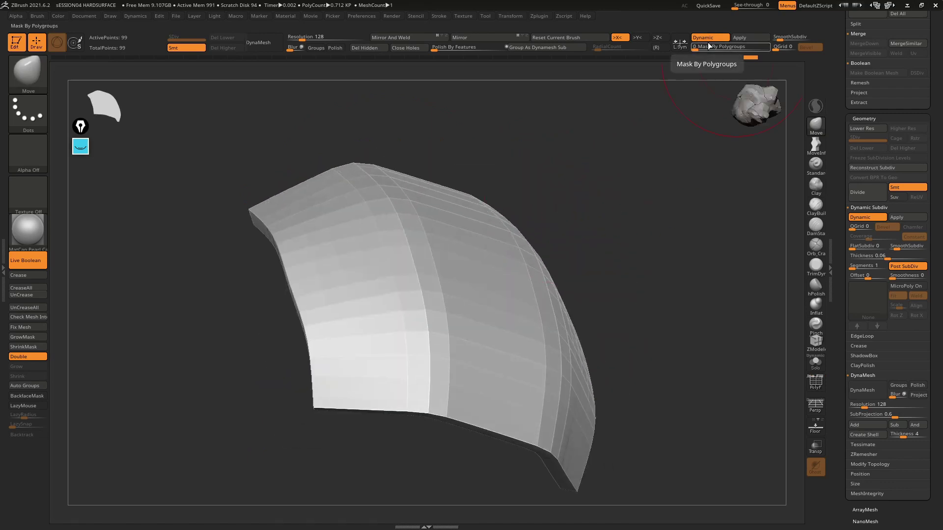
{"action": "left_click", "coordinate": [708, 39]}
Switch Dynamic subdivision back on after briefly checking the wireframe overlay.
{"action": "left_click", "coordinate": [708, 39]}
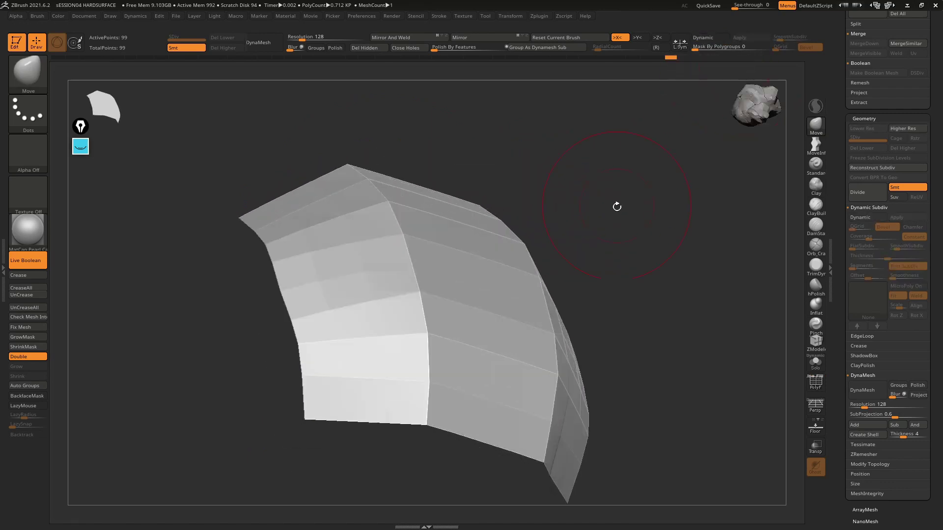
{"action": "right_click_drag", "start_coordinate": [616, 207], "coordinate": [606, 248], "text": "shift"}
{"action": "key", "text": "shift+f"}
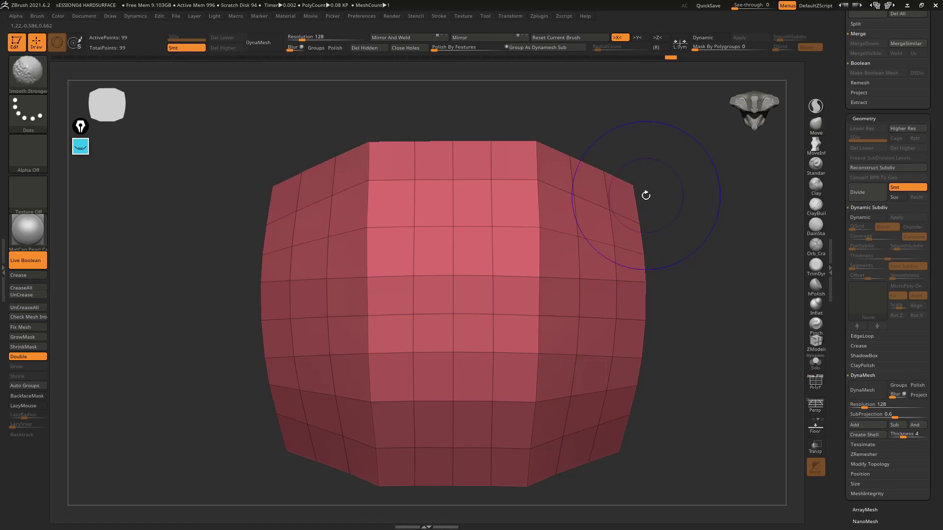
{"action": "key", "text": "shift+f"}
{"action": "left_click", "coordinate": [709, 39]}
{"action": "mouse_move", "coordinate": [641, 208]}
{"action": "right_mouse_down"}
{"action": "mouse_move", "coordinate": [597, 193]}
{"action": "mouse_move", "coordinate": [611, 201]}
{"action": "mouse_move", "coordinate": [569, 213]}
{"action": "right_mouse_up"}
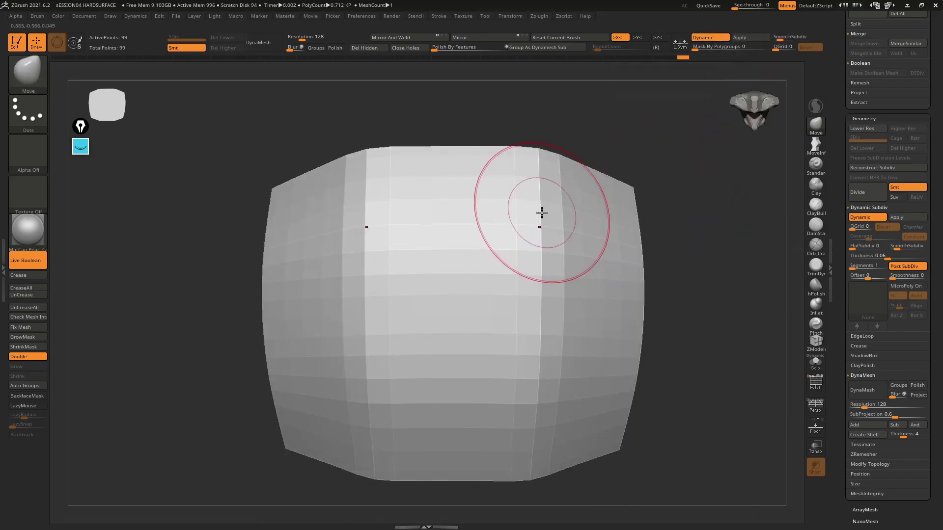
Select the ZModeler brush and zoom in close on the panel.
{"action": "left_click", "coordinate": [815, 342]}
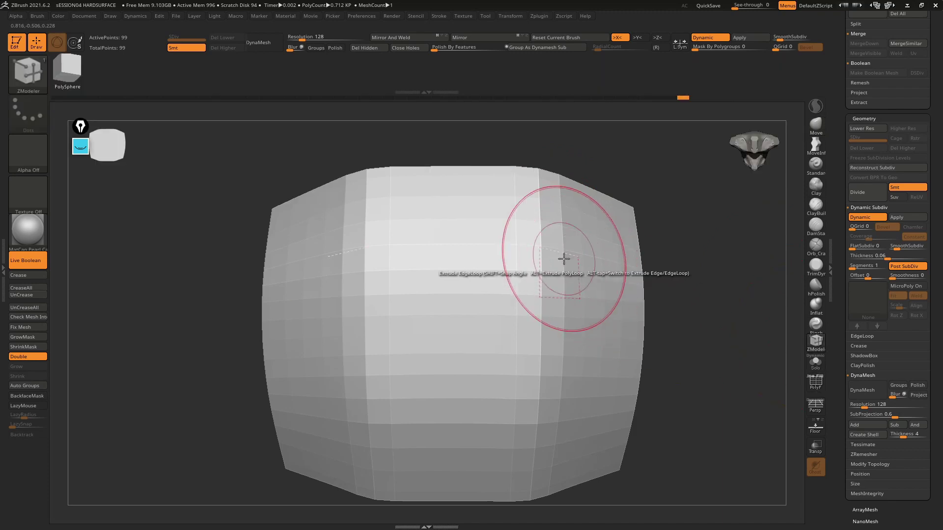
{"action": "mouse_move", "coordinate": [564, 249]}
{"action": "right_mouse_down", "text": "alt"}
{"action": "mouse_move", "coordinate": [594, 241]}
{"action": "mouse_move", "coordinate": [584, 228]}
{"action": "right_mouse_up", "text": "alt"}
{"action": "mouse_move", "coordinate": [586, 324]}
{"action": "right_mouse_down", "text": "shift"}
{"action": "mouse_move", "coordinate": [568, 269]}
{"action": "mouse_move", "coordinate": [547, 269]}
{"action": "mouse_move", "coordinate": [560, 292]}
{"action": "right_mouse_up", "text": "shift"}
{"action": "right_click_drag", "start_coordinate": [631, 273], "coordinate": [606, 237], "text": "shift"}
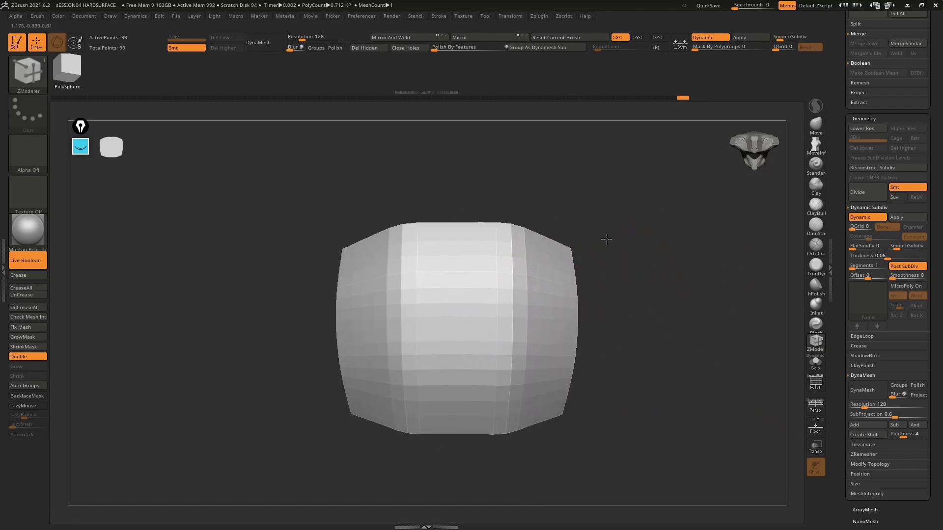
{"action": "scroll", "coordinate": [940, 314], "scroll_direction": "up", "scroll_amount": 3}
{"action": "scroll", "coordinate": [941, 314], "scroll_direction": "up", "scroll_amount": 5}
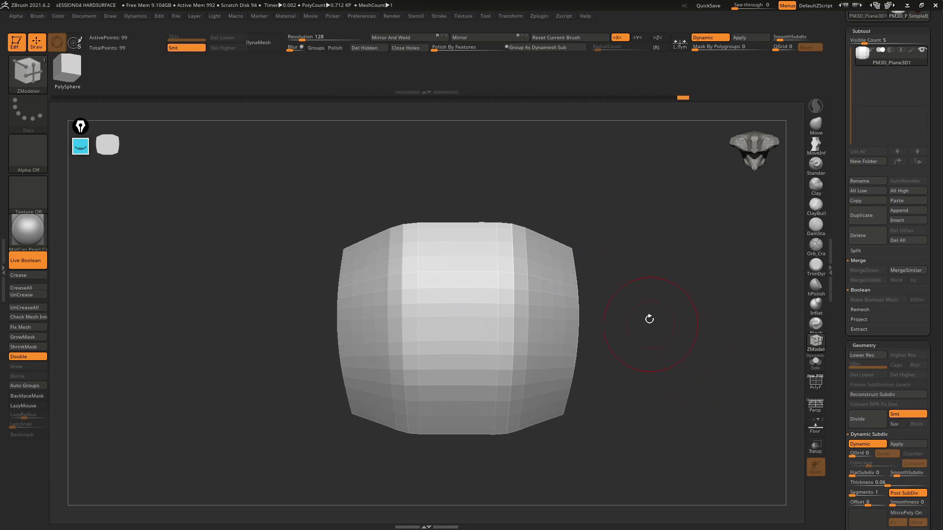
{"action": "mouse_move", "coordinate": [649, 319]}
{"action": "right_mouse_down", "text": "alt"}
{"action": "mouse_move", "coordinate": [641, 300]}
{"action": "mouse_move", "coordinate": [678, 312]}
{"action": "right_mouse_up", "text": "alt"}
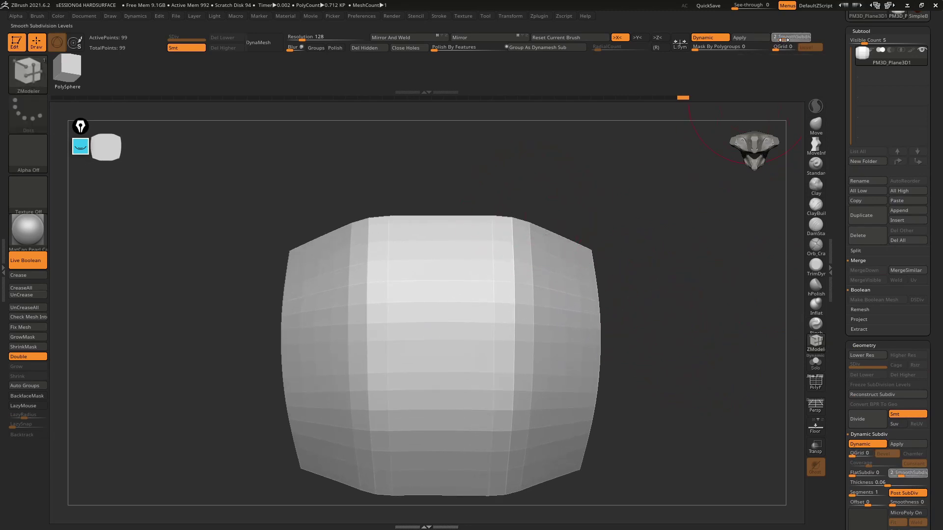
{"action": "right_click_drag", "start_coordinate": [564, 216], "coordinate": [566, 211]}
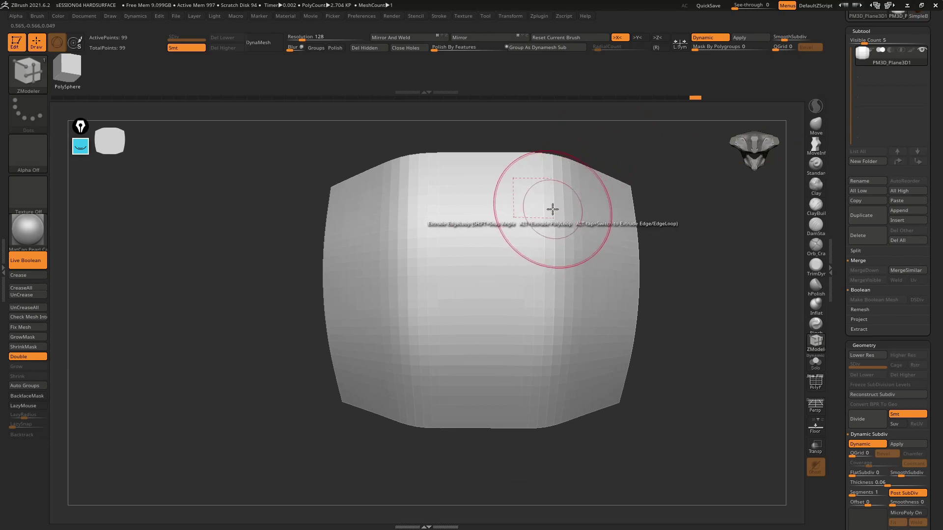
Orbit to an angled close view and turn on PolyFrame to show wireframe and polygroups.
{"action": "right_click_drag", "start_coordinate": [550, 279], "coordinate": [584, 248]}
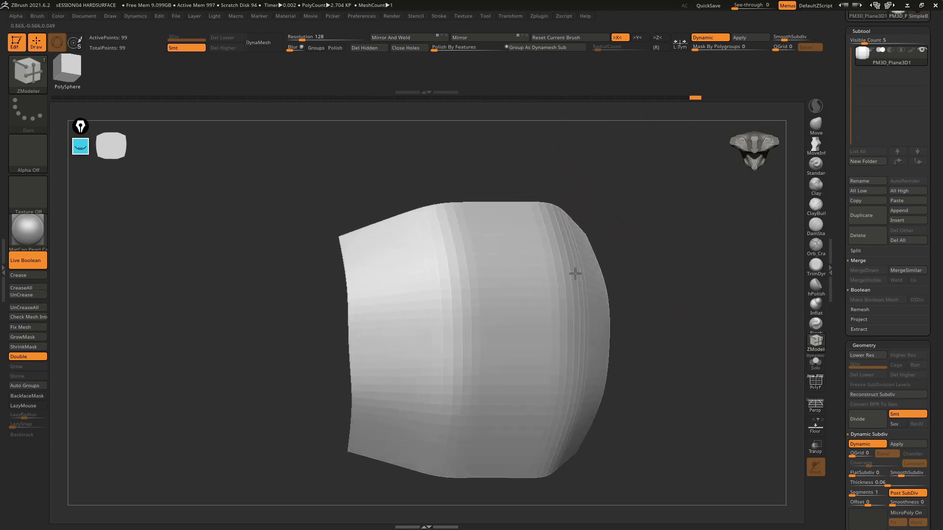
{"action": "mouse_move", "coordinate": [478, 242]}
{"action": "right_mouse_down"}
{"action": "mouse_move", "coordinate": [466, 280]}
{"action": "mouse_move", "coordinate": [444, 289]}
{"action": "mouse_move", "coordinate": [494, 312]}
{"action": "mouse_move", "coordinate": [465, 269]}
{"action": "right_mouse_up"}
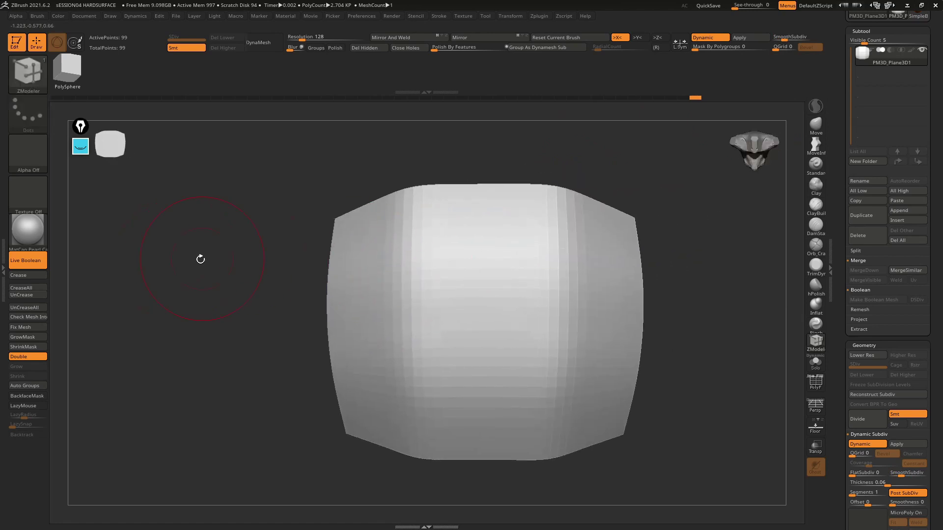
{"action": "mouse_move", "coordinate": [421, 340]}
{"action": "right_mouse_down"}
{"action": "mouse_move", "coordinate": [198, 227]}
{"action": "mouse_move", "coordinate": [105, 230]}
{"action": "right_mouse_up"}
{"action": "mouse_move", "coordinate": [373, 248]}
{"action": "right_mouse_down", "text": "ctrl"}
{"action": "mouse_move", "coordinate": [439, 278]}
{"action": "mouse_move", "coordinate": [451, 213]}
{"action": "mouse_move", "coordinate": [442, 200]}
{"action": "mouse_move", "coordinate": [449, 211]}
{"action": "right_mouse_up", "text": "ctrl"}
{"action": "key", "text": "shift+f"}
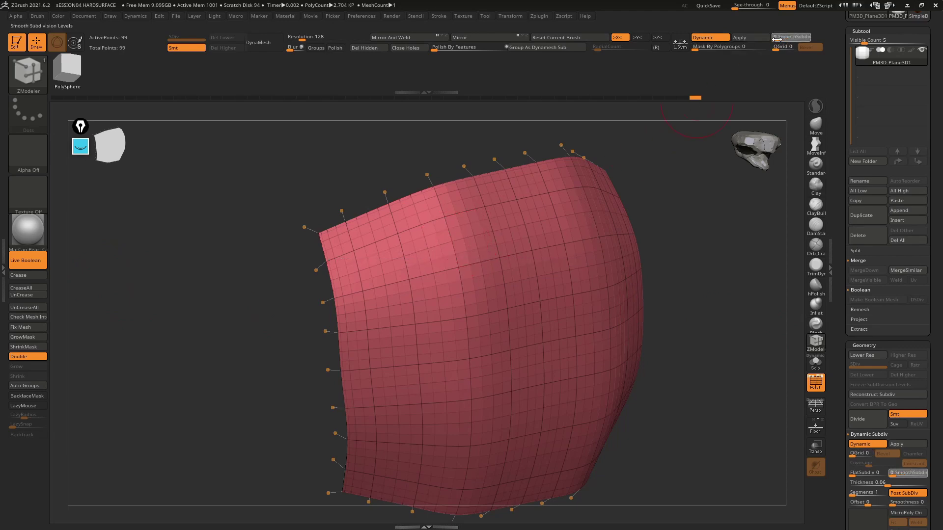
Drop SmoothSubdiv to 0 to show the panel's low-poly cage.
{"action": "left_click_drag", "start_coordinate": [776, 39], "coordinate": [775, 40]}
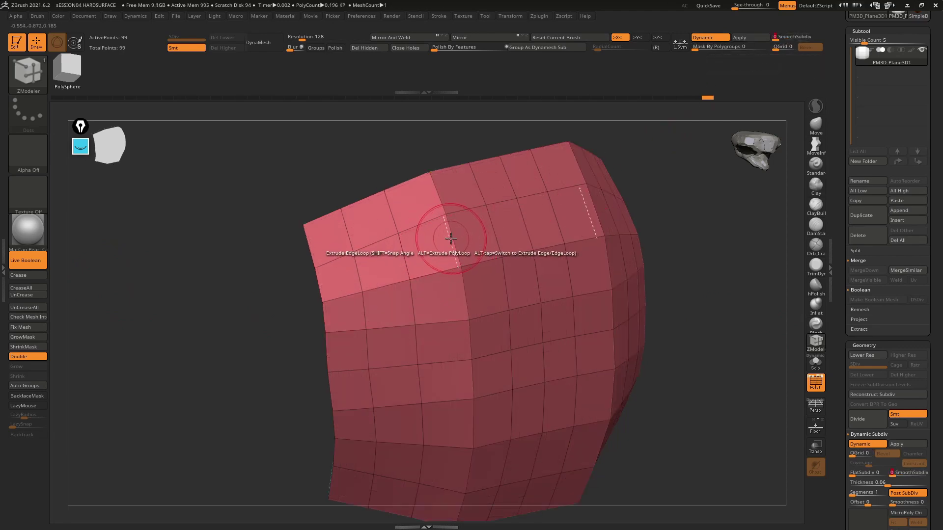
{"action": "left_click_drag", "start_coordinate": [450, 239], "coordinate": [454, 232]}
{"action": "left_click_drag", "start_coordinate": [687, 275], "coordinate": [431, 231]}
{"action": "left_click_drag", "start_coordinate": [932, 356], "coordinate": [941, 292]}
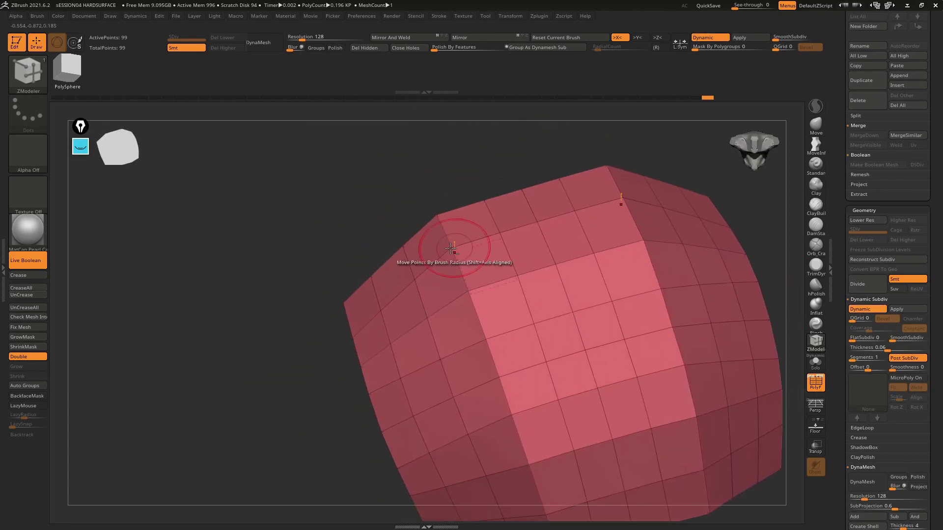
{"action": "right_click_drag", "start_coordinate": [450, 244], "coordinate": [455, 255]}
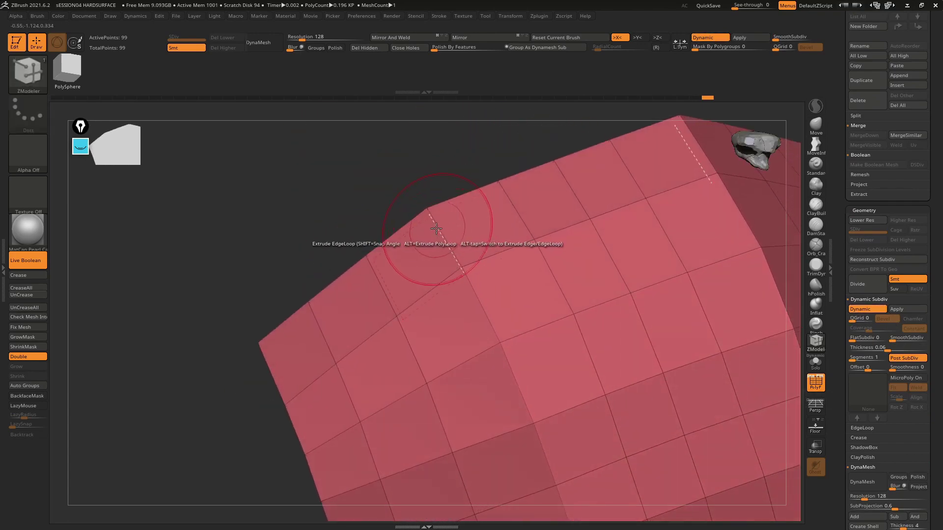
Set the ZModeler edge action to Crease and crease an edge loop across the panel.
{"action": "key", "text": "space"}
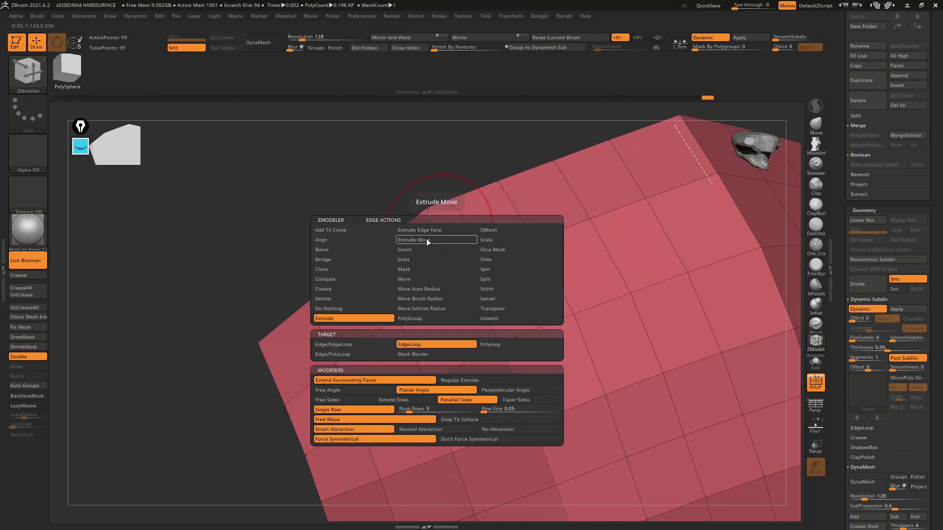
{"action": "left_click", "coordinate": [403, 258]}
{"action": "key", "text": "s"}
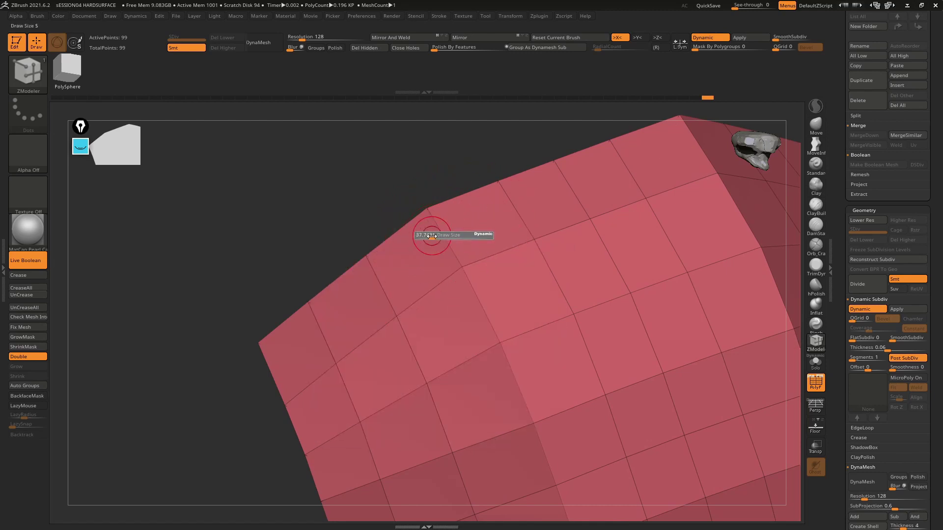
{"action": "key", "text": "space"}
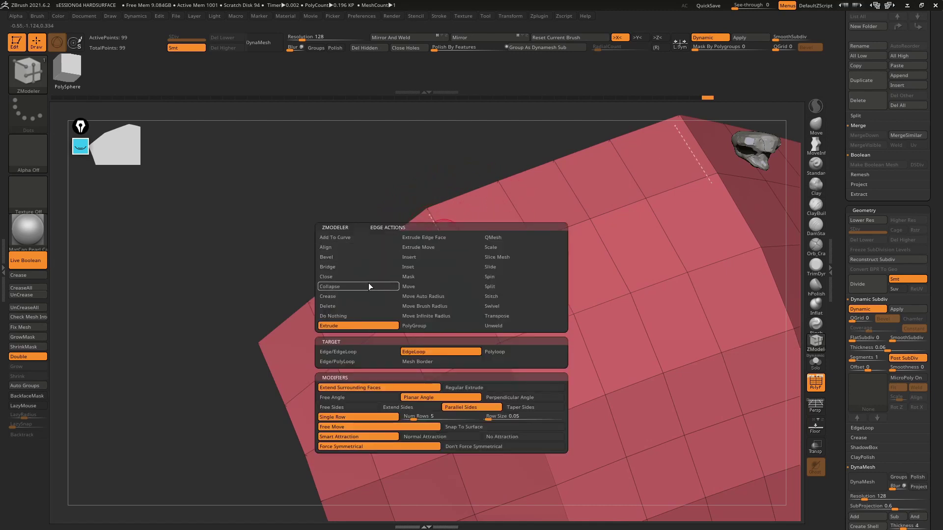
{"action": "left_click", "coordinate": [364, 296]}
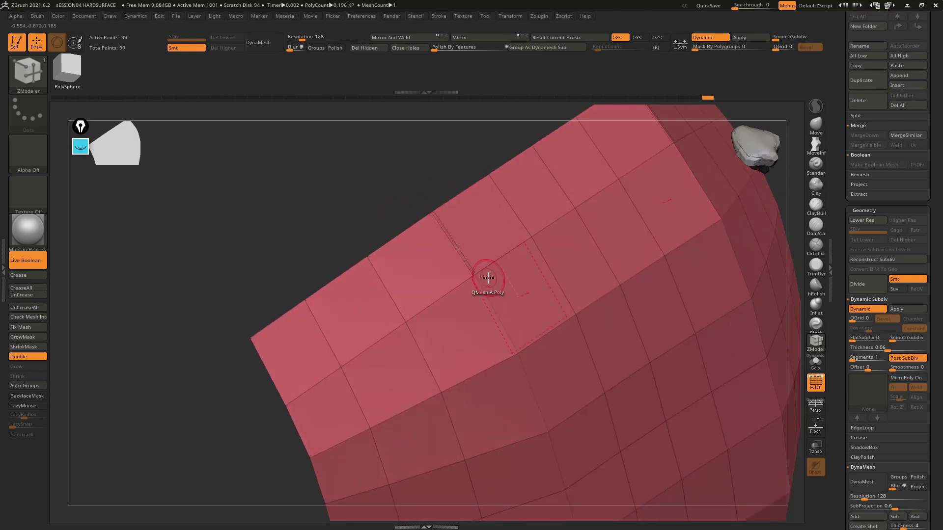
{"action": "right_click_drag", "start_coordinate": [486, 292], "coordinate": [423, 170]}
{"action": "right_click_drag", "start_coordinate": [456, 242], "coordinate": [432, 222]}
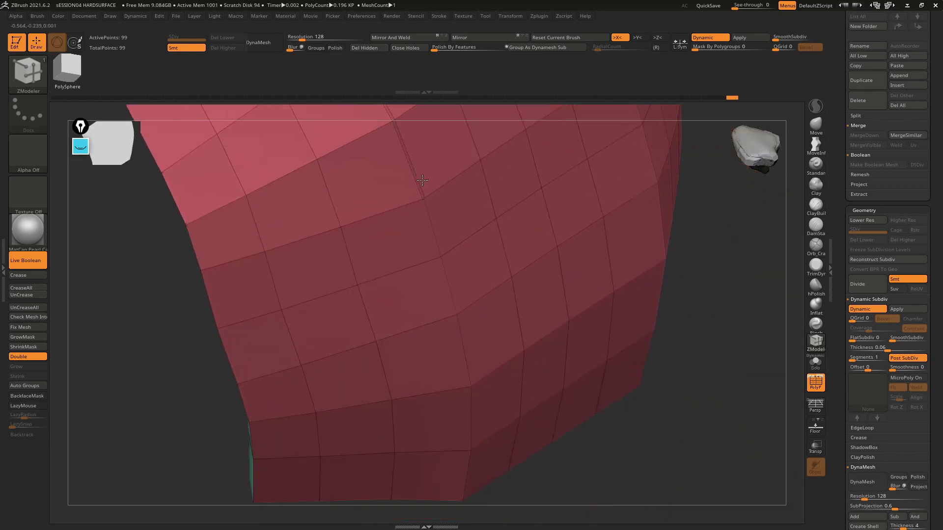
{"action": "right_click_drag", "start_coordinate": [459, 306], "coordinate": [449, 269]}
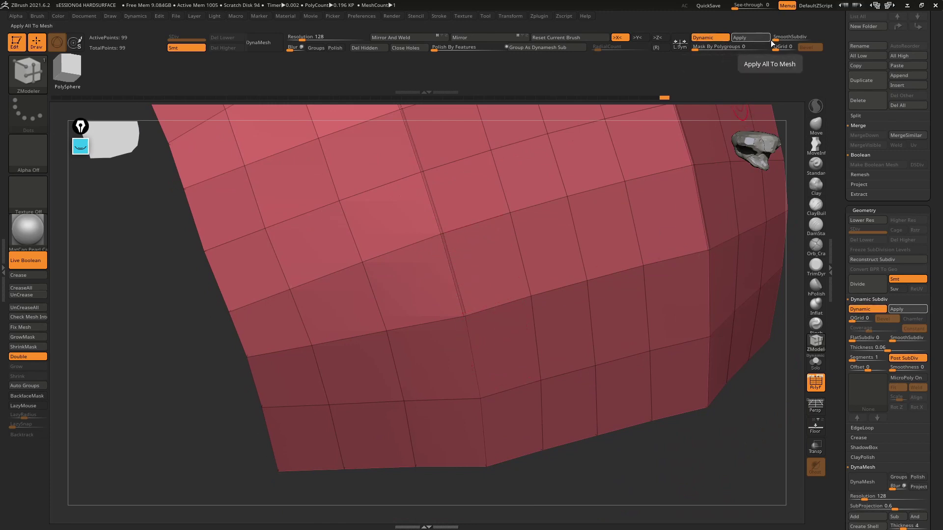
Crease the top rim edge loops, toggling PolyFrame to compare smoothed and wireframe views.
{"action": "key", "text": "shift+f"}
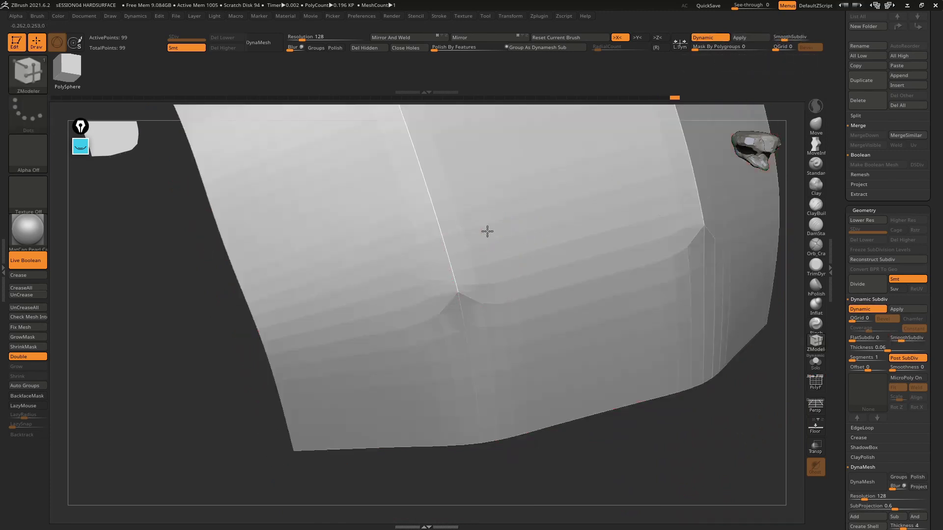
{"action": "mouse_move", "coordinate": [486, 230]}
{"action": "right_mouse_down"}
{"action": "mouse_move", "coordinate": [545, 292]}
{"action": "mouse_move", "coordinate": [490, 219]}
{"action": "mouse_move", "coordinate": [524, 319]}
{"action": "mouse_move", "coordinate": [511, 294]}
{"action": "mouse_move", "coordinate": [513, 313]}
{"action": "mouse_move", "coordinate": [515, 293]}
{"action": "mouse_move", "coordinate": [573, 278]}
{"action": "mouse_move", "coordinate": [485, 381]}
{"action": "right_mouse_up"}
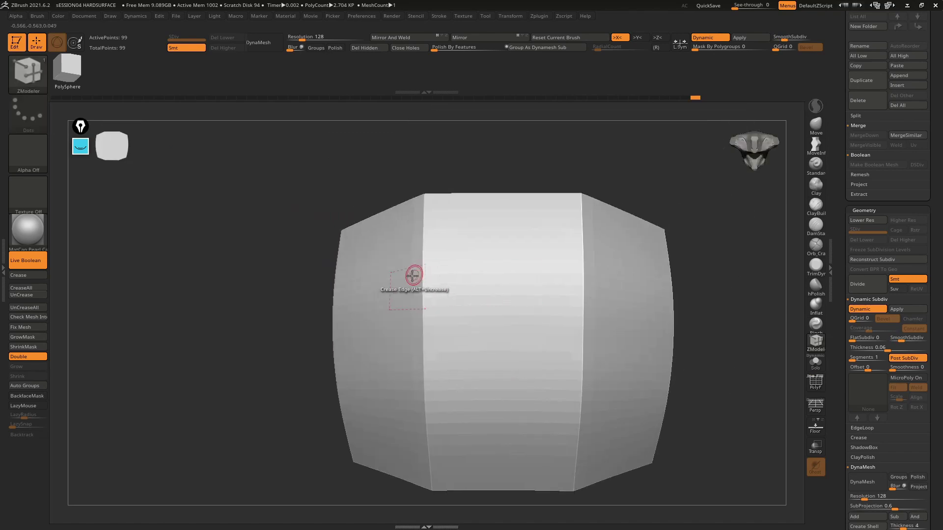
{"action": "mouse_move", "coordinate": [412, 274]}
{"action": "right_mouse_down"}
{"action": "mouse_move", "coordinate": [473, 278]}
{"action": "mouse_move", "coordinate": [549, 249]}
{"action": "right_mouse_up"}
{"action": "key", "text": "shift+f"}
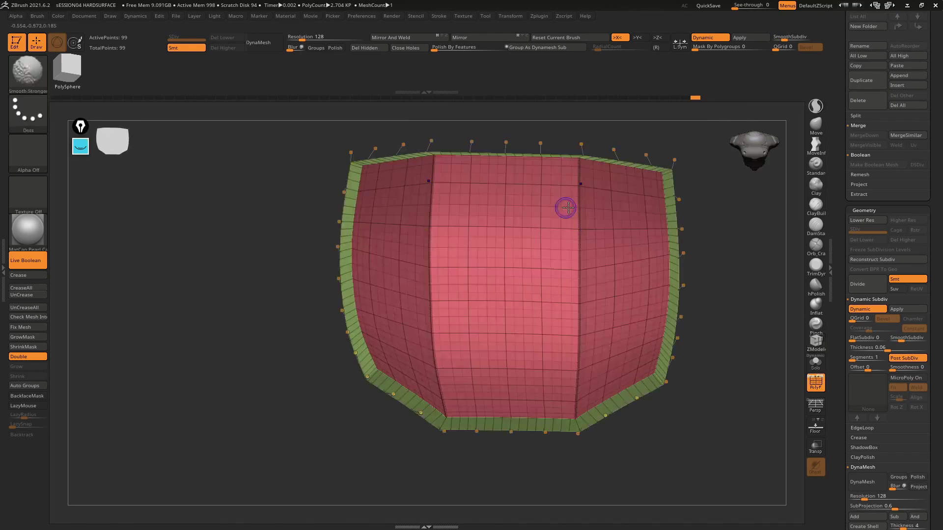
{"action": "mouse_move", "coordinate": [452, 238]}
{"action": "right_mouse_down", "text": "ctrl"}
{"action": "mouse_move", "coordinate": [593, 185]}
{"action": "mouse_move", "coordinate": [596, 247]}
{"action": "mouse_move", "coordinate": [575, 283]}
{"action": "mouse_move", "coordinate": [610, 285]}
{"action": "right_mouse_up", "text": "ctrl"}
{"action": "key", "text": "shift+f"}
{"action": "mouse_move", "coordinate": [665, 206]}
{"action": "right_mouse_down"}
{"action": "mouse_move", "coordinate": [652, 274]}
{"action": "mouse_move", "coordinate": [616, 192]}
{"action": "right_mouse_up"}
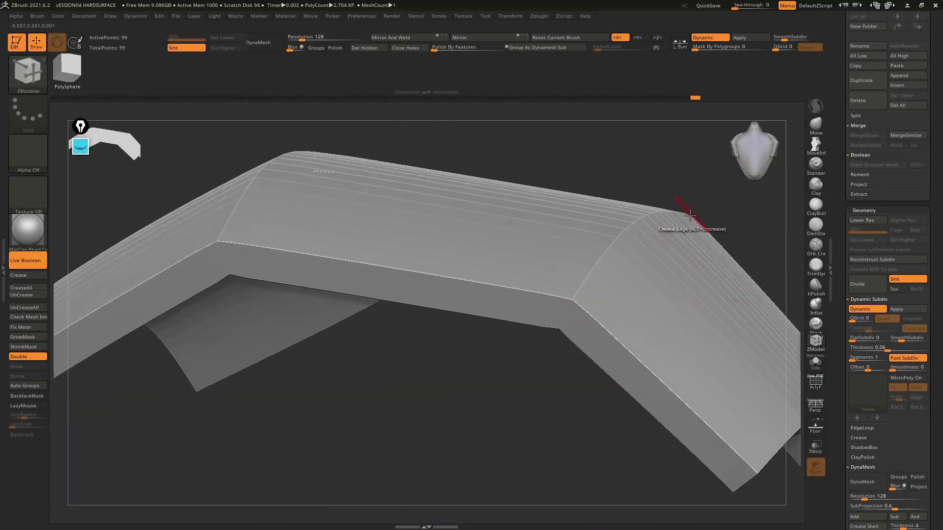
{"action": "mouse_move", "coordinate": [689, 215]}
{"action": "right_mouse_down"}
{"action": "mouse_move", "coordinate": [557, 263]}
{"action": "mouse_move", "coordinate": [451, 251]}
{"action": "mouse_move", "coordinate": [316, 205]}
{"action": "mouse_move", "coordinate": [362, 256]}
{"action": "mouse_move", "coordinate": [331, 274]}
{"action": "mouse_move", "coordinate": [373, 202]}
{"action": "mouse_move", "coordinate": [372, 227]}
{"action": "mouse_move", "coordinate": [530, 142]}
{"action": "mouse_move", "coordinate": [546, 327]}
{"action": "right_mouse_up"}
{"action": "key", "text": "shift+f"}
{"action": "key", "text": "shift+f"}
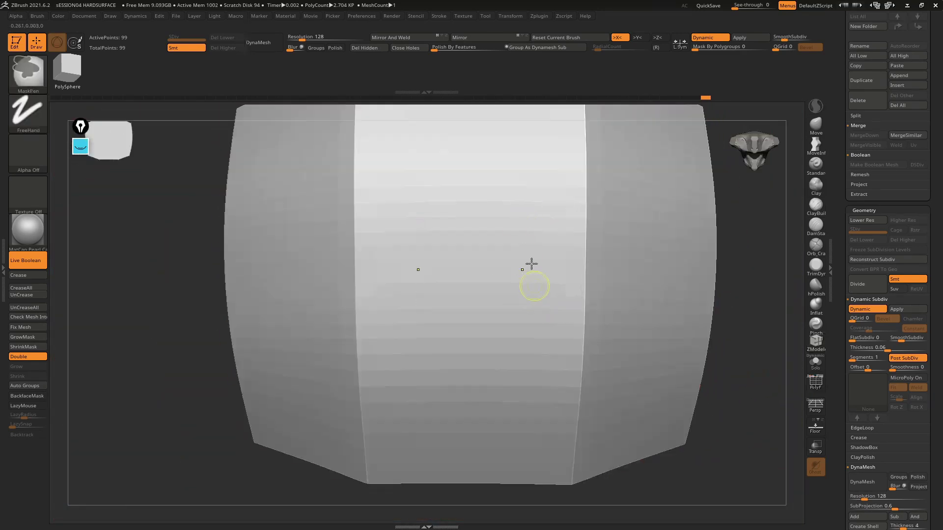
{"action": "key", "text": "f"}
{"action": "mouse_move", "coordinate": [530, 242]}
{"action": "right_mouse_down"}
{"action": "mouse_move", "coordinate": [519, 233]}
{"action": "mouse_move", "coordinate": [540, 235]}
{"action": "right_mouse_up"}
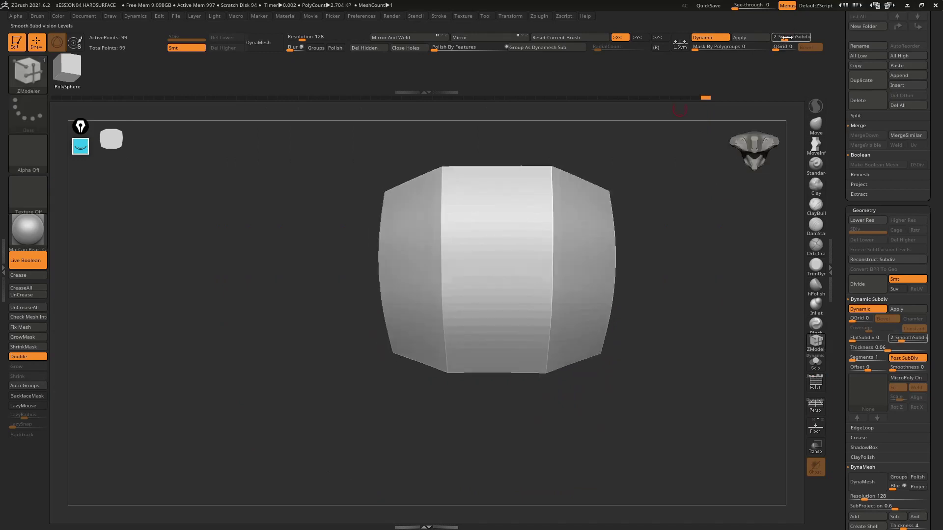
{"action": "left_click", "coordinate": [807, 40]}
{"action": "mouse_move", "coordinate": [658, 217]}
{"action": "right_mouse_down"}
{"action": "mouse_move", "coordinate": [552, 227]}
{"action": "mouse_move", "coordinate": [566, 265]}
{"action": "mouse_move", "coordinate": [431, 267]}
{"action": "mouse_move", "coordinate": [403, 241]}
{"action": "mouse_move", "coordinate": [438, 263]}
{"action": "mouse_move", "coordinate": [397, 203]}
{"action": "right_mouse_up"}
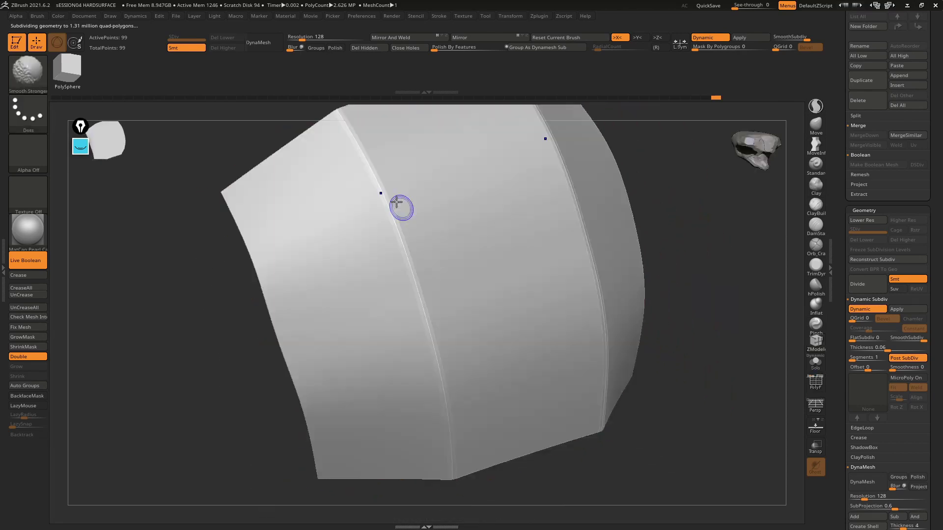
{"action": "mouse_move", "coordinate": [444, 393]}
{"action": "right_mouse_down"}
{"action": "mouse_move", "coordinate": [467, 301]}
{"action": "mouse_move", "coordinate": [414, 258]}
{"action": "mouse_move", "coordinate": [421, 228]}
{"action": "mouse_move", "coordinate": [511, 270]}
{"action": "mouse_move", "coordinate": [505, 246]}
{"action": "mouse_move", "coordinate": [477, 246]}
{"action": "mouse_move", "coordinate": [481, 219]}
{"action": "mouse_move", "coordinate": [789, 75]}
{"action": "right_mouse_up"}
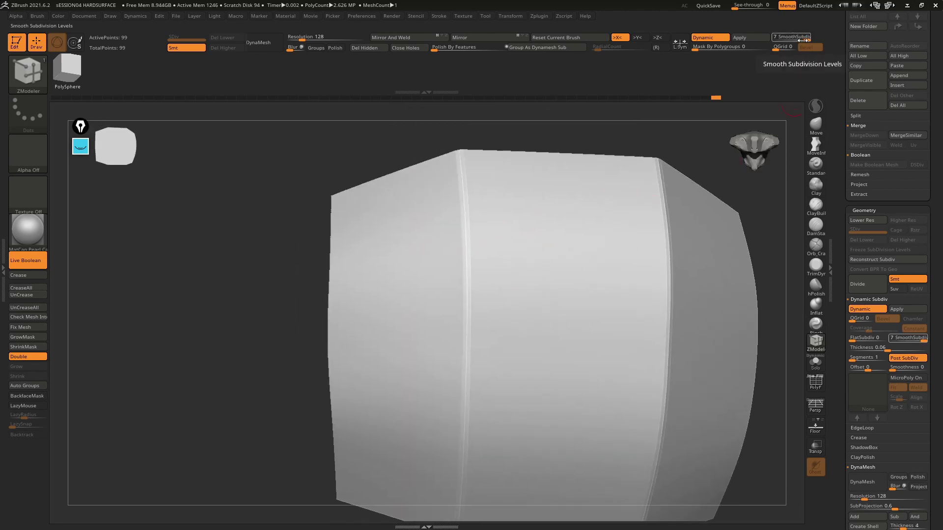
{"action": "left_click_drag", "start_coordinate": [789, 41], "coordinate": [775, 41]}
{"action": "mouse_move", "coordinate": [638, 235]}
{"action": "right_mouse_down", "text": "shift"}
{"action": "mouse_move", "coordinate": [612, 202]}
{"action": "mouse_move", "coordinate": [520, 244]}
{"action": "mouse_move", "coordinate": [547, 243]}
{"action": "mouse_move", "coordinate": [528, 208]}
{"action": "mouse_move", "coordinate": [480, 219]}
{"action": "mouse_move", "coordinate": [670, 219]}
{"action": "mouse_move", "coordinate": [609, 189]}
{"action": "mouse_move", "coordinate": [486, 292]}
{"action": "mouse_move", "coordinate": [545, 280]}
{"action": "mouse_move", "coordinate": [494, 242]}
{"action": "mouse_move", "coordinate": [491, 187]}
{"action": "mouse_move", "coordinate": [491, 257]}
{"action": "mouse_move", "coordinate": [480, 257]}
{"action": "mouse_move", "coordinate": [456, 209]}
{"action": "mouse_move", "coordinate": [455, 254]}
{"action": "right_mouse_up", "text": "shift"}
Set SmoothSubdiv to 0 and frame the whole panel with its wireframe showing.
{"action": "right_click_drag", "start_coordinate": [431, 299], "coordinate": [526, 231]}
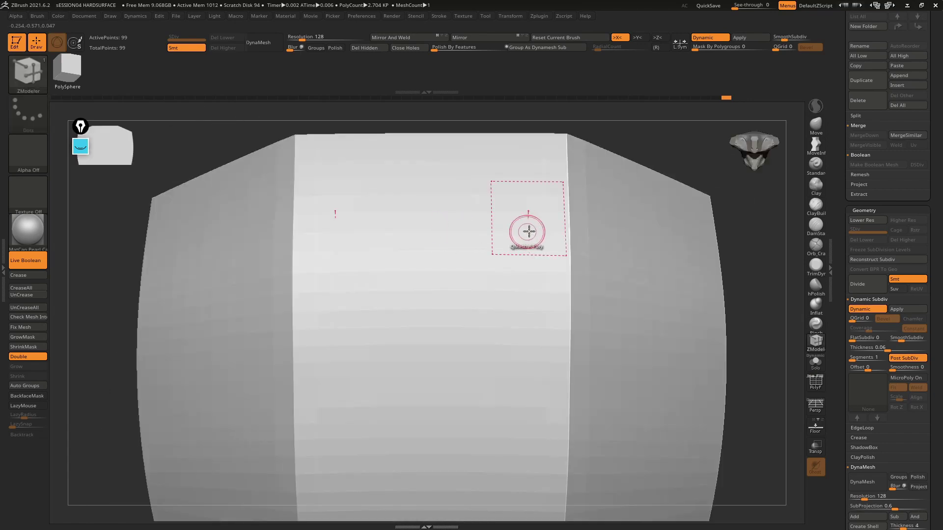
{"action": "key", "text": "shift+f"}
{"action": "mouse_move", "coordinate": [455, 227]}
{"action": "right_mouse_down"}
{"action": "mouse_move", "coordinate": [510, 220]}
{"action": "mouse_move", "coordinate": [451, 219]}
{"action": "right_mouse_up"}
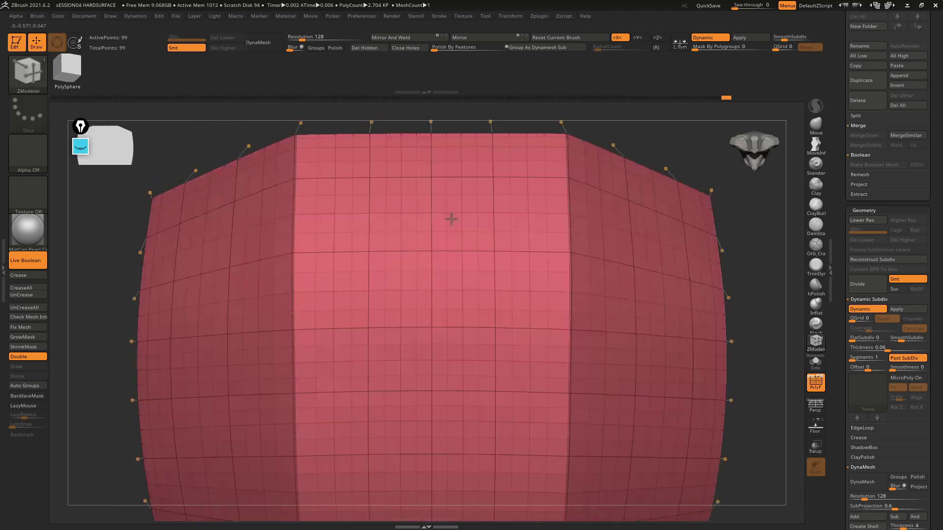
{"action": "left_click", "coordinate": [776, 36]}
{"action": "mouse_move", "coordinate": [568, 169]}
{"action": "right_mouse_down"}
{"action": "mouse_move", "coordinate": [558, 194]}
{"action": "mouse_move", "coordinate": [594, 185]}
{"action": "right_mouse_up"}
{"action": "mouse_move", "coordinate": [505, 155]}
{"action": "right_mouse_down"}
{"action": "mouse_move", "coordinate": [536, 189]}
{"action": "mouse_move", "coordinate": [527, 219]}
{"action": "mouse_move", "coordinate": [516, 182]}
{"action": "right_mouse_up"}
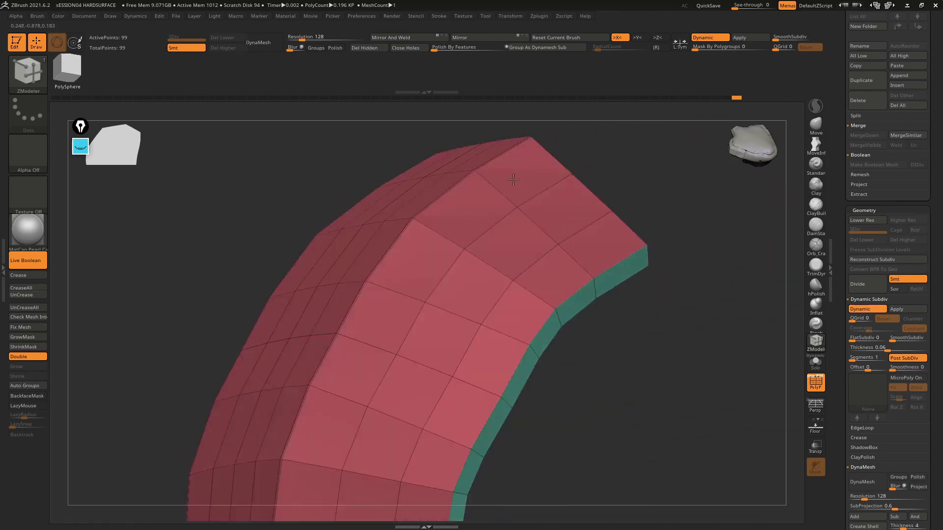
{"action": "right_click_drag", "start_coordinate": [491, 182], "coordinate": [541, 236]}
{"action": "key", "text": "f"}
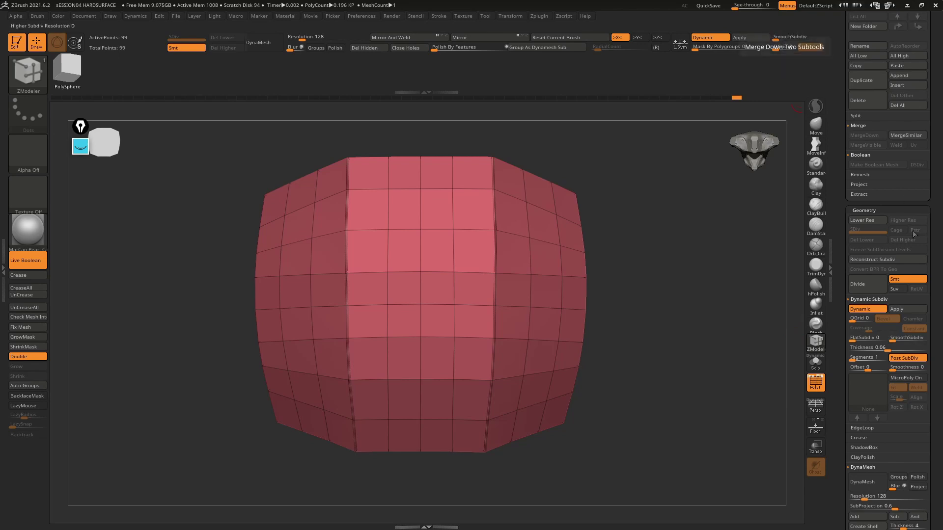
Apply Dynamic Subdiv to bake the thickness into real geometry, giving 198 points.
{"action": "left_click", "coordinate": [898, 308]}
{"action": "mouse_move", "coordinate": [685, 298]}
{"action": "left_mouse_down"}
{"action": "mouse_move", "coordinate": [565, 290]}
{"action": "mouse_move", "coordinate": [549, 226]}
{"action": "mouse_move", "coordinate": [552, 233]}
{"action": "mouse_move", "coordinate": [511, 225]}
{"action": "mouse_move", "coordinate": [532, 384]}
{"action": "mouse_move", "coordinate": [545, 244]}
{"action": "left_mouse_up"}
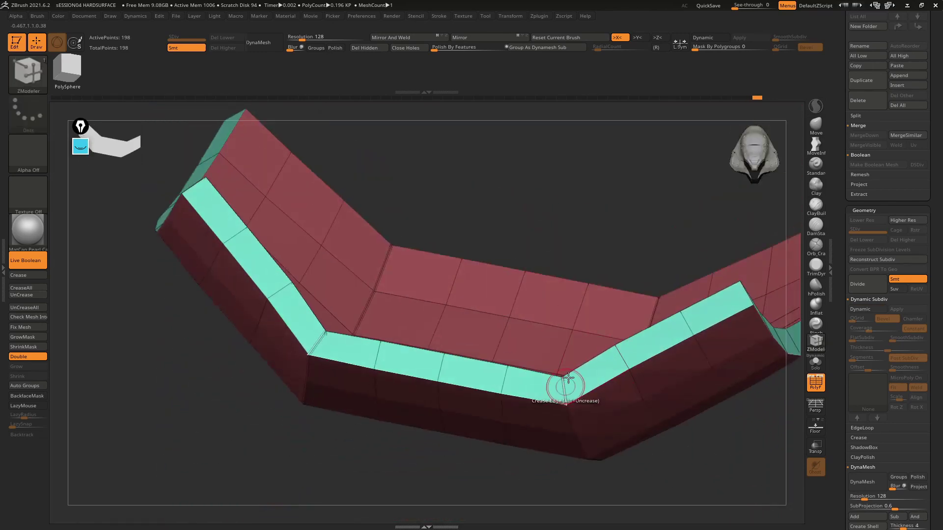
{"action": "mouse_move", "coordinate": [568, 377]}
{"action": "left_mouse_down"}
{"action": "mouse_move", "coordinate": [568, 342]}
{"action": "mouse_move", "coordinate": [611, 316]}
{"action": "left_mouse_up"}
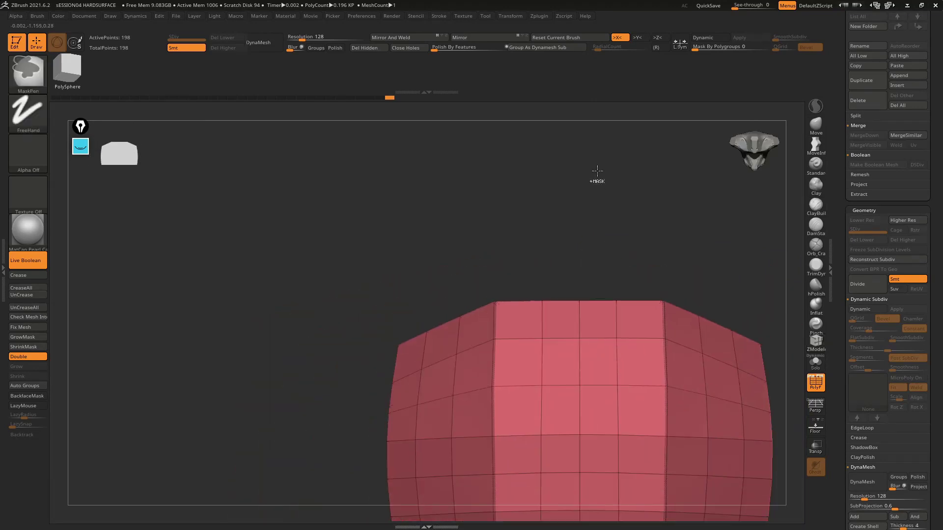
Set Polish By Features strength to 0 and frame the panel.
{"action": "mouse_move", "coordinate": [597, 170]}
{"action": "left_mouse_down", "text": "alt"}
{"action": "mouse_move", "coordinate": [562, 217]}
{"action": "mouse_move", "coordinate": [495, 93]}
{"action": "left_mouse_up", "text": "alt"}
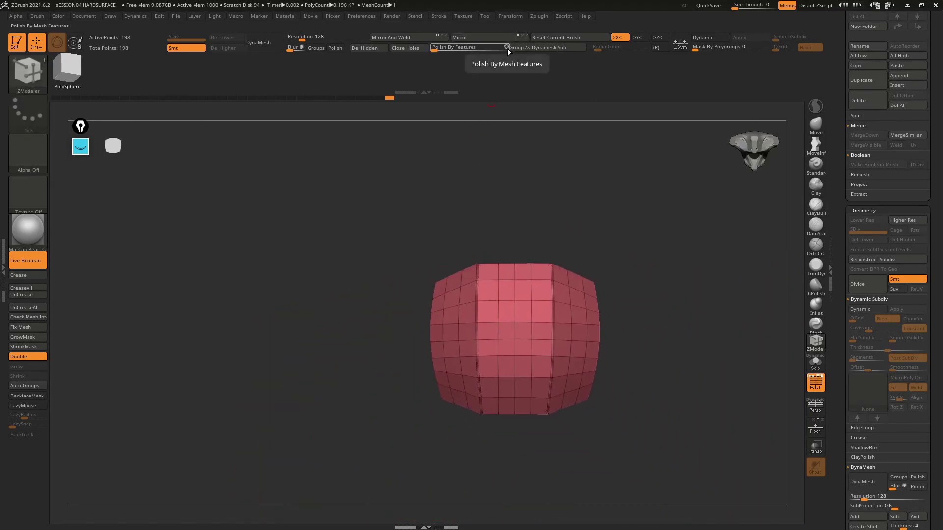
{"action": "left_click", "coordinate": [439, 50]}
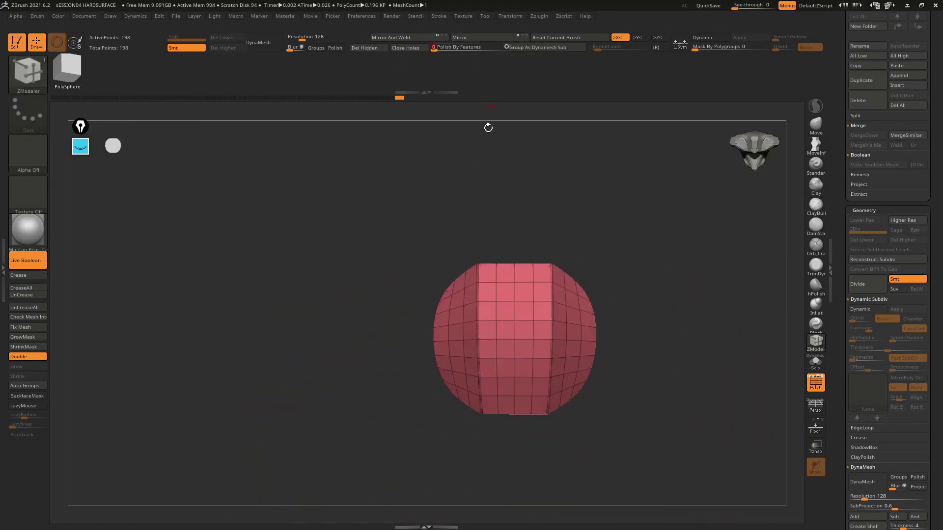
{"action": "mouse_move", "coordinate": [554, 250]}
{"action": "left_mouse_down", "text": "alt"}
{"action": "mouse_move", "coordinate": [463, 234]}
{"action": "mouse_move", "coordinate": [525, 234]}
{"action": "left_mouse_up", "text": "alt"}
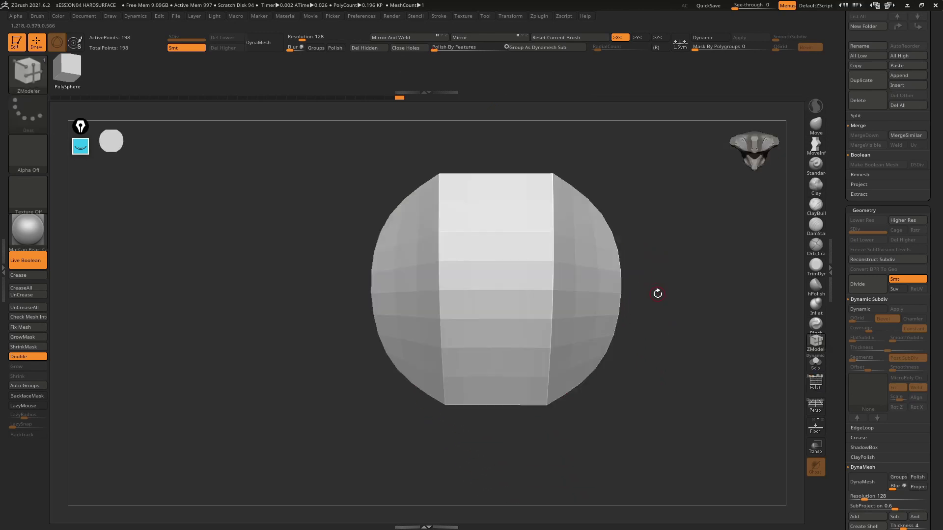
{"action": "mouse_move", "coordinate": [658, 292]}
{"action": "left_mouse_down"}
{"action": "mouse_move", "coordinate": [700, 288]}
{"action": "mouse_move", "coordinate": [640, 282]}
{"action": "mouse_move", "coordinate": [564, 295]}
{"action": "left_mouse_up"}
{"action": "key", "text": "f"}
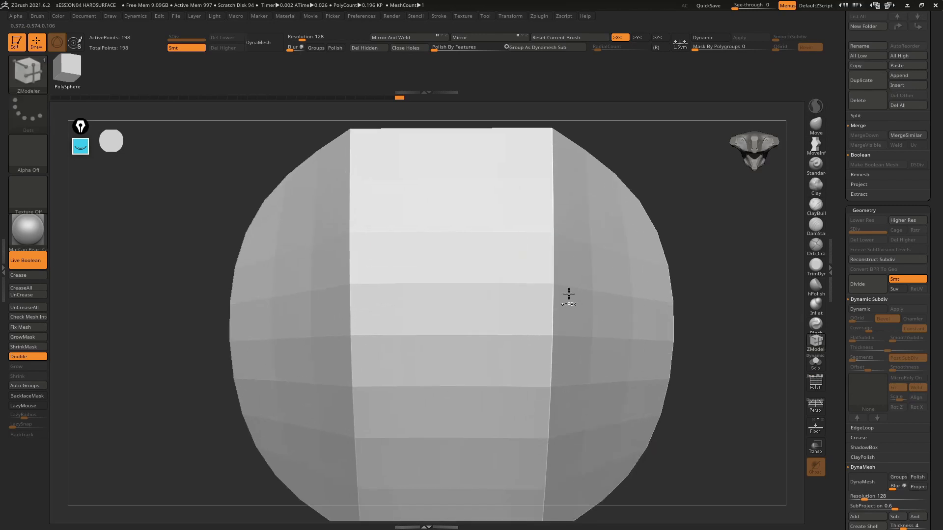
Apply Polish By Features and enable Dynamic subdivision, previewing at 0.392 KP.
{"action": "left_click", "coordinate": [435, 50]}
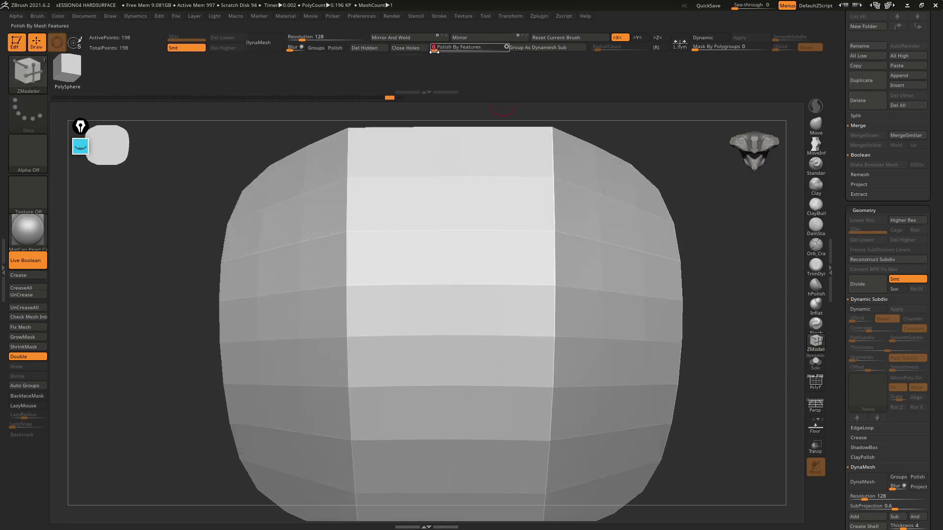
{"action": "mouse_move", "coordinate": [324, 218]}
{"action": "left_mouse_down"}
{"action": "mouse_move", "coordinate": [385, 178]}
{"action": "mouse_move", "coordinate": [404, 208]}
{"action": "mouse_move", "coordinate": [505, 196]}
{"action": "mouse_move", "coordinate": [442, 228]}
{"action": "mouse_move", "coordinate": [449, 215]}
{"action": "mouse_move", "coordinate": [432, 181]}
{"action": "mouse_move", "coordinate": [399, 165]}
{"action": "mouse_move", "coordinate": [431, 217]}
{"action": "mouse_move", "coordinate": [493, 224]}
{"action": "mouse_move", "coordinate": [462, 238]}
{"action": "mouse_move", "coordinate": [524, 210]}
{"action": "mouse_move", "coordinate": [457, 210]}
{"action": "mouse_move", "coordinate": [491, 217]}
{"action": "mouse_move", "coordinate": [520, 180]}
{"action": "left_mouse_up"}
{"action": "key", "text": "shift+f"}
{"action": "key", "text": "shift+f"}
{"action": "left_click", "coordinate": [703, 37]}
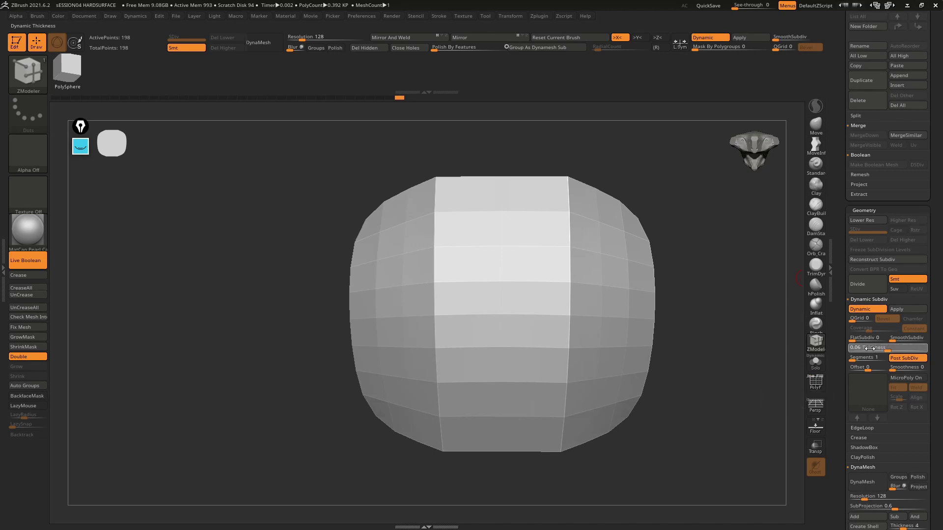
Raise SmoothSubdiv and orbit around the smoothed panel's edges.
{"action": "mouse_move", "coordinate": [728, 241]}
{"action": "left_mouse_down"}
{"action": "mouse_move", "coordinate": [673, 213]}
{"action": "mouse_move", "coordinate": [715, 208]}
{"action": "mouse_move", "coordinate": [630, 203]}
{"action": "mouse_move", "coordinate": [645, 200]}
{"action": "mouse_move", "coordinate": [536, 212]}
{"action": "mouse_move", "coordinate": [624, 216]}
{"action": "mouse_move", "coordinate": [495, 251]}
{"action": "left_mouse_up"}
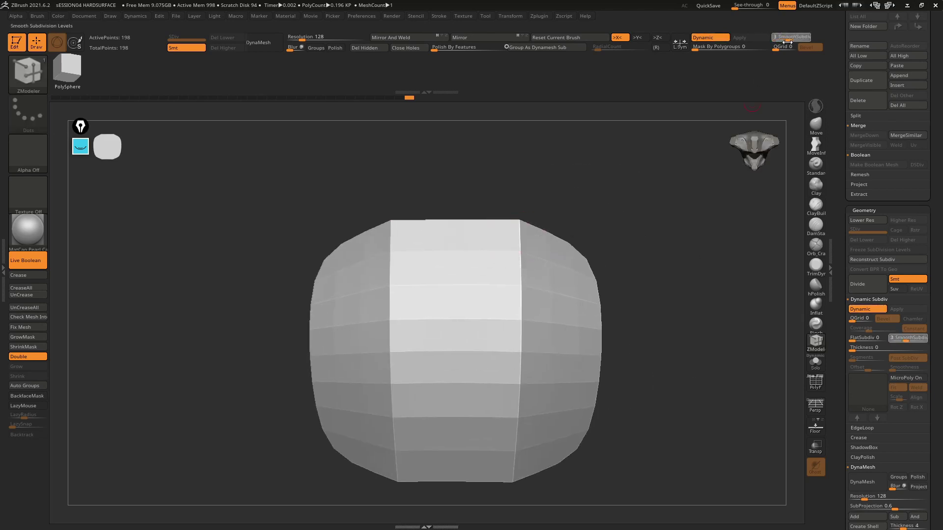
{"action": "left_click_drag", "start_coordinate": [786, 42], "coordinate": [788, 42]}
{"action": "mouse_move", "coordinate": [591, 187]}
{"action": "left_mouse_down"}
{"action": "mouse_move", "coordinate": [616, 202]}
{"action": "mouse_move", "coordinate": [574, 191]}
{"action": "mouse_move", "coordinate": [584, 202]}
{"action": "mouse_move", "coordinate": [543, 183]}
{"action": "mouse_move", "coordinate": [583, 195]}
{"action": "mouse_move", "coordinate": [584, 236]}
{"action": "left_mouse_up"}
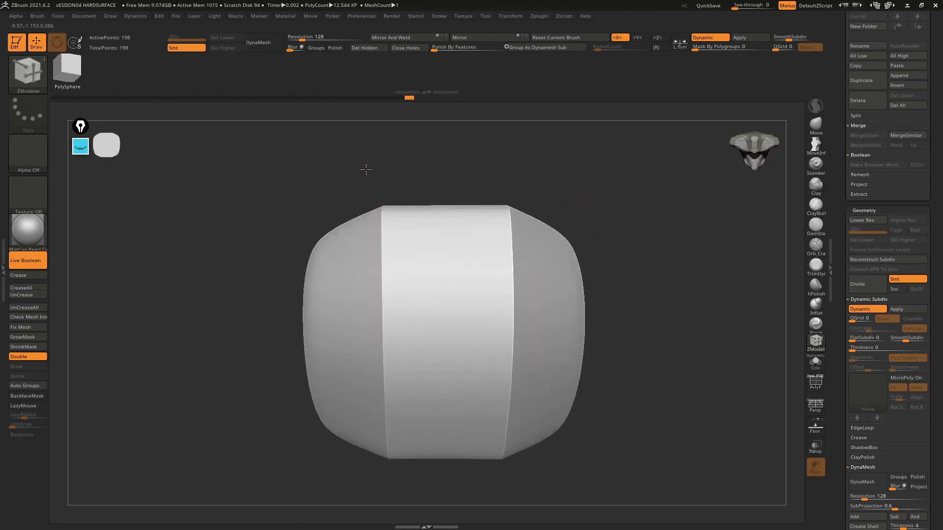
{"action": "mouse_move", "coordinate": [363, 168]}
{"action": "left_mouse_down"}
{"action": "mouse_move", "coordinate": [377, 204]}
{"action": "mouse_move", "coordinate": [353, 210]}
{"action": "left_mouse_up"}
{"action": "mouse_move", "coordinate": [354, 210]}
{"action": "right_mouse_down"}
{"action": "mouse_move", "coordinate": [358, 178]}
{"action": "mouse_move", "coordinate": [386, 207]}
{"action": "right_mouse_up"}
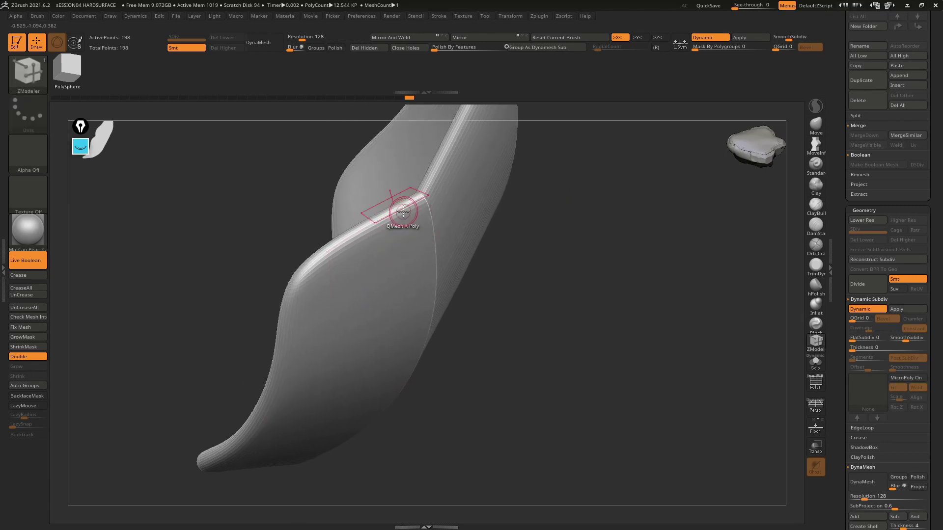
{"action": "mouse_move", "coordinate": [402, 213]}
{"action": "right_mouse_down"}
{"action": "mouse_move", "coordinate": [378, 193]}
{"action": "mouse_move", "coordinate": [387, 204]}
{"action": "right_mouse_up"}
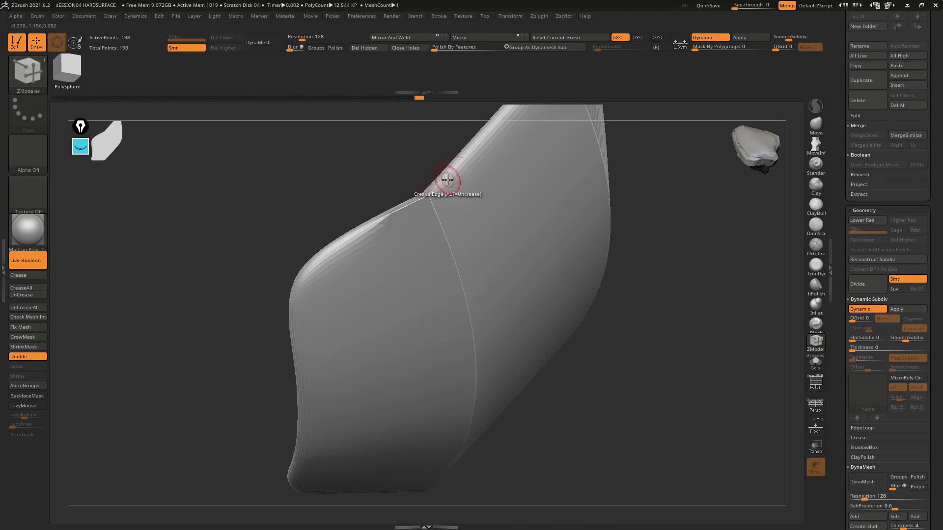
{"action": "right_click_drag", "start_coordinate": [517, 256], "coordinate": [481, 216]}
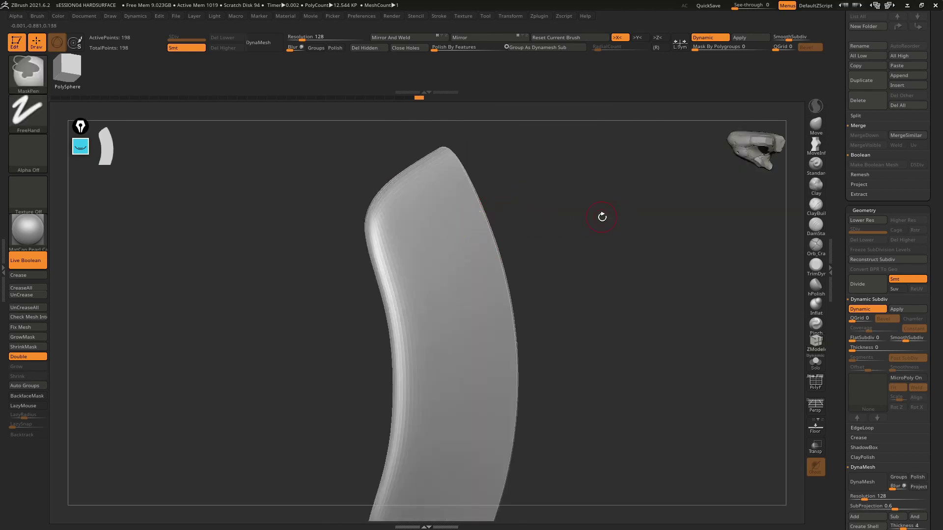
{"action": "right_click_drag", "start_coordinate": [602, 217], "coordinate": [563, 200]}
Return SmoothSubdiv to 0 and show the polygroup wireframe on the 0.196 KP cage.
{"action": "left_click_drag", "start_coordinate": [778, 37], "coordinate": [766, 37]}
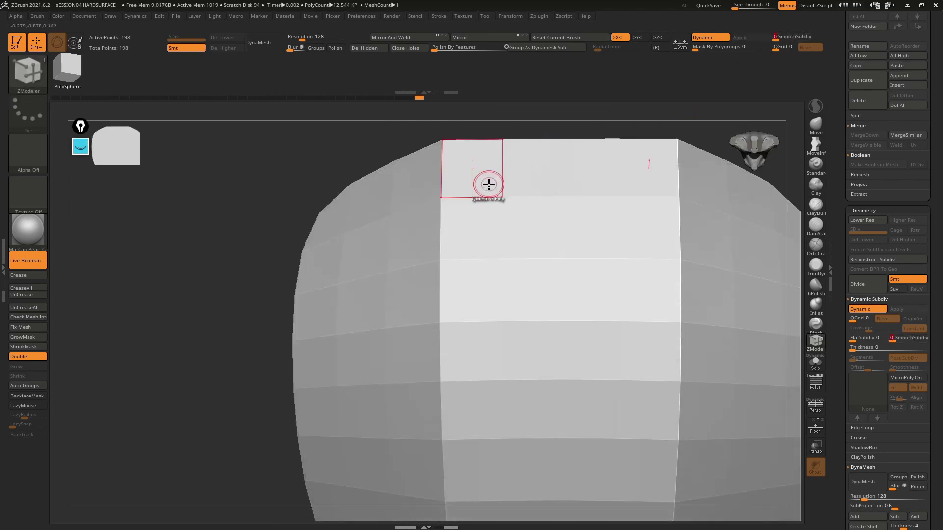
{"action": "mouse_move", "coordinate": [489, 185]}
{"action": "right_mouse_down"}
{"action": "mouse_move", "coordinate": [421, 158]}
{"action": "mouse_move", "coordinate": [485, 190]}
{"action": "mouse_move", "coordinate": [459, 239]}
{"action": "mouse_move", "coordinate": [485, 200]}
{"action": "mouse_move", "coordinate": [468, 236]}
{"action": "right_mouse_up"}
{"action": "key", "text": "shift+f"}
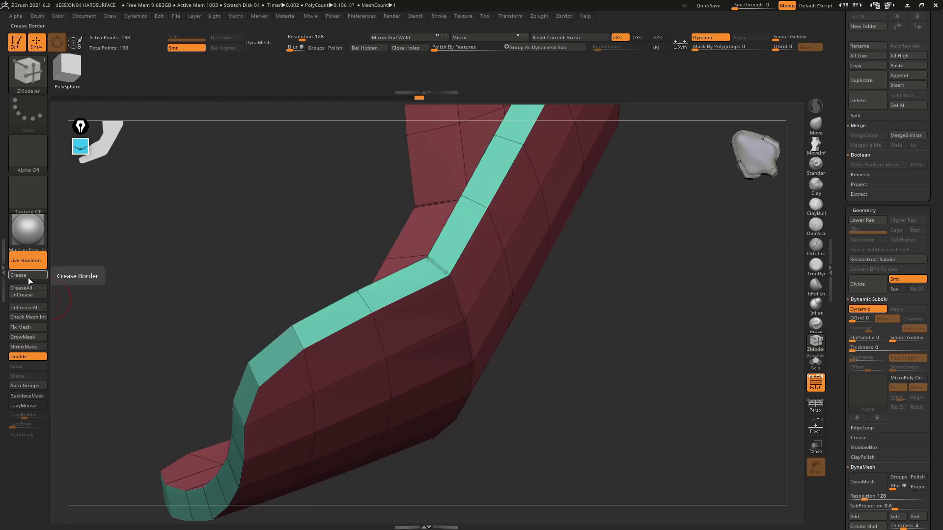
Set SmoothSubdiv to 3 and hide the wireframe overlay.
{"action": "mouse_move", "coordinate": [109, 284]}
{"action": "right_mouse_down", "text": "ctrl"}
{"action": "mouse_move", "coordinate": [267, 189]}
{"action": "mouse_move", "coordinate": [358, 280]}
{"action": "mouse_move", "coordinate": [269, 311]}
{"action": "mouse_move", "coordinate": [254, 293]}
{"action": "mouse_move", "coordinate": [322, 301]}
{"action": "mouse_move", "coordinate": [280, 286]}
{"action": "mouse_move", "coordinate": [361, 312]}
{"action": "right_mouse_up", "text": "ctrl"}
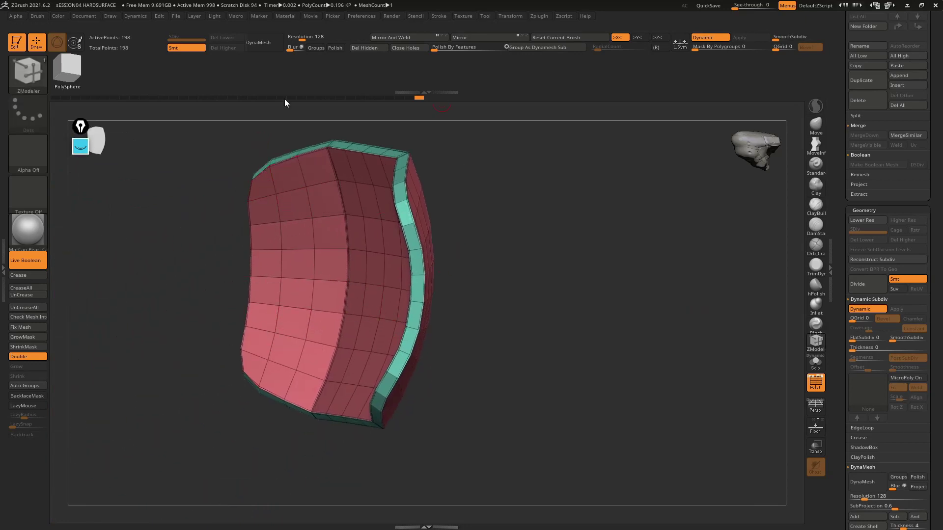
{"action": "mouse_move", "coordinate": [285, 99]}
{"action": "right_mouse_down", "text": "shift"}
{"action": "mouse_move", "coordinate": [315, 220]}
{"action": "mouse_move", "coordinate": [334, 232]}
{"action": "mouse_move", "coordinate": [534, 197]}
{"action": "right_mouse_up", "text": "shift"}
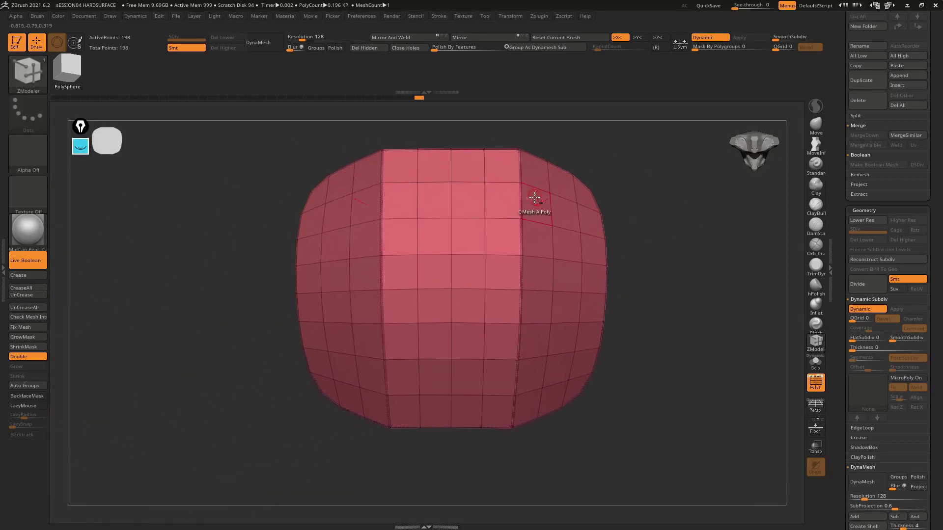
{"action": "right_click_drag", "start_coordinate": [631, 160], "coordinate": [692, 191], "text": "alt"}
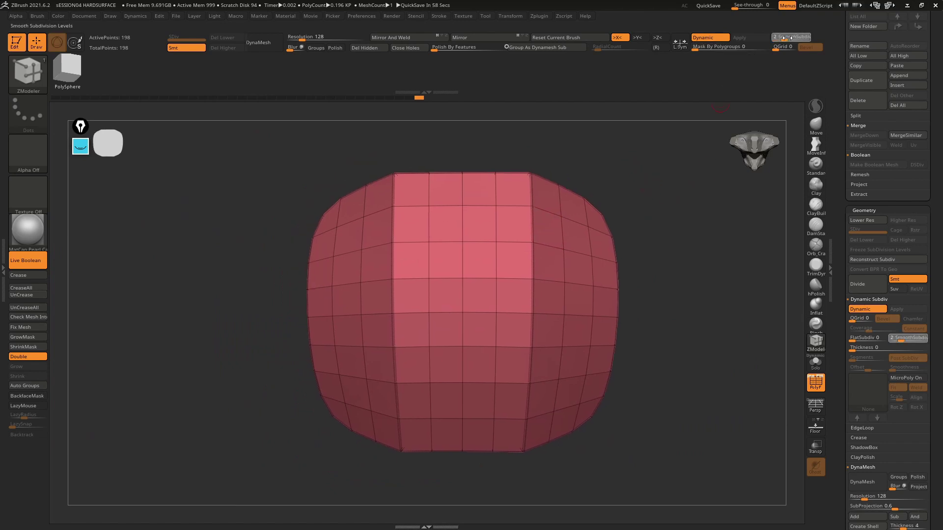
{"action": "left_click_drag", "start_coordinate": [788, 38], "coordinate": [773, 39]}
{"action": "right_click_drag", "start_coordinate": [652, 175], "coordinate": [654, 177]}
{"action": "key", "text": "shift+f"}
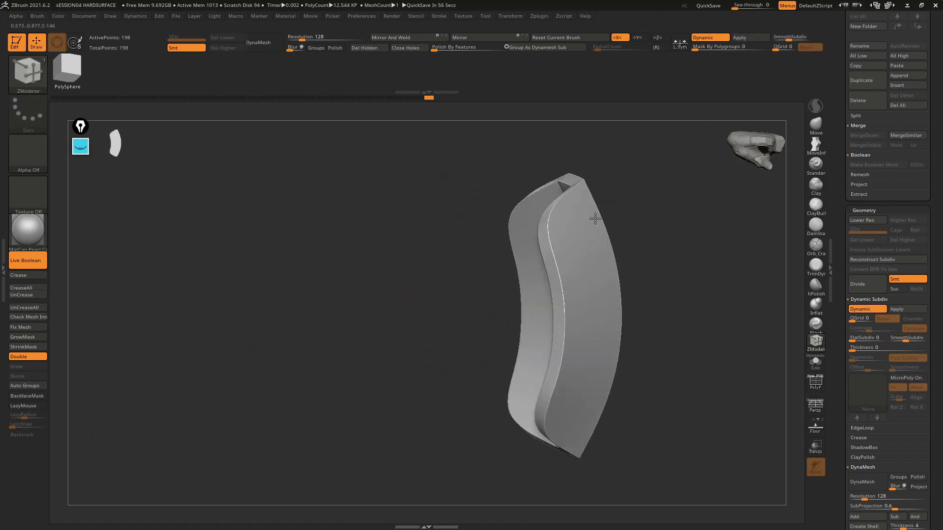
Stretch the panel along X to a scale of about 1.1271 with the Transpose gizmo.
{"action": "mouse_move", "coordinate": [599, 217]}
{"action": "right_mouse_down"}
{"action": "mouse_move", "coordinate": [484, 194]}
{"action": "mouse_move", "coordinate": [535, 191]}
{"action": "mouse_move", "coordinate": [448, 193]}
{"action": "mouse_move", "coordinate": [438, 204]}
{"action": "mouse_move", "coordinate": [484, 193]}
{"action": "mouse_move", "coordinate": [480, 160]}
{"action": "right_mouse_up"}
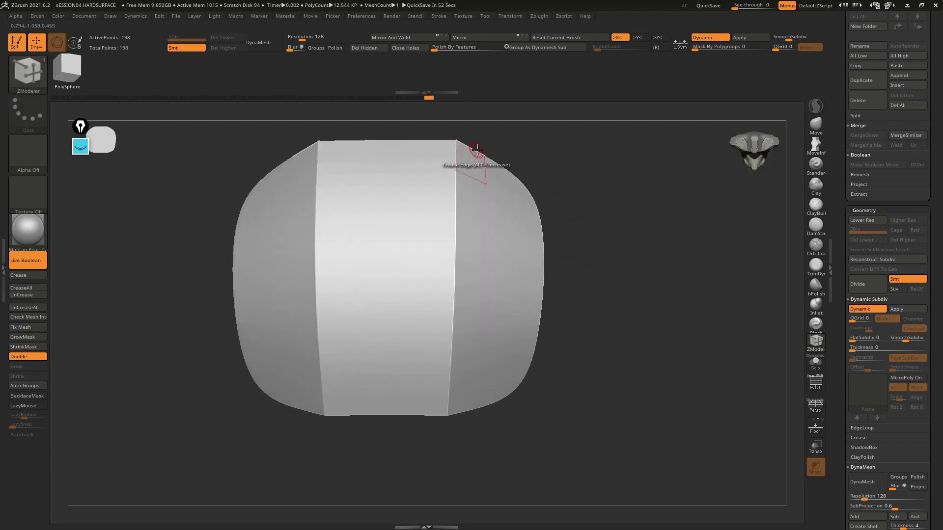
{"action": "mouse_move", "coordinate": [462, 234]}
{"action": "right_mouse_down"}
{"action": "mouse_move", "coordinate": [438, 343]}
{"action": "mouse_move", "coordinate": [465, 240]}
{"action": "mouse_move", "coordinate": [448, 221]}
{"action": "mouse_move", "coordinate": [462, 259]}
{"action": "mouse_move", "coordinate": [489, 234]}
{"action": "right_mouse_up"}
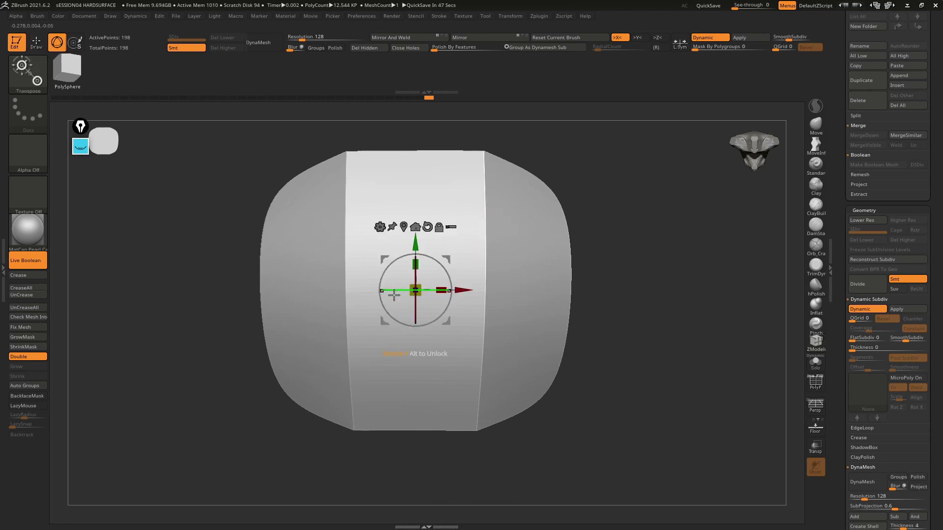
{"action": "left_click_drag", "start_coordinate": [389, 294], "coordinate": [374, 294]}
{"action": "right_click_drag", "start_coordinate": [373, 294], "coordinate": [281, 281]}
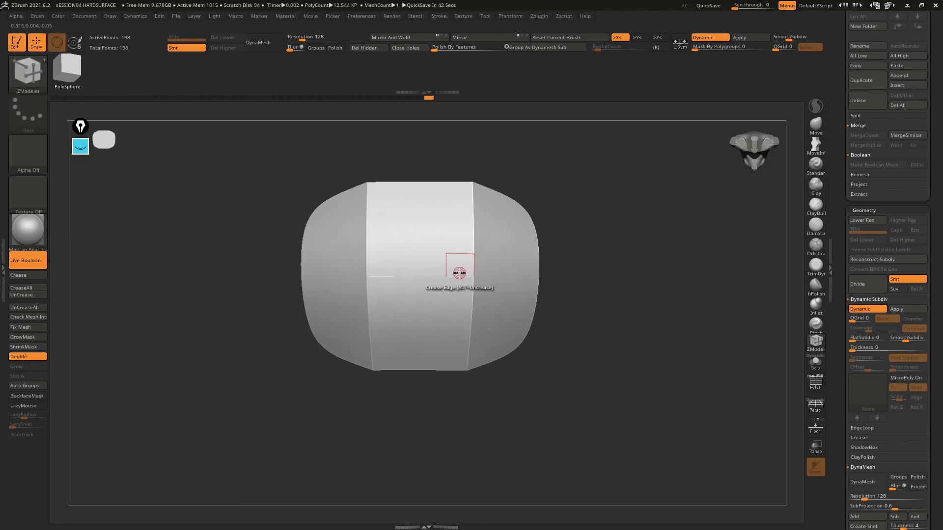
{"action": "mouse_move", "coordinate": [461, 271]}
{"action": "right_mouse_down"}
{"action": "mouse_move", "coordinate": [429, 206]}
{"action": "mouse_move", "coordinate": [413, 202]}
{"action": "mouse_move", "coordinate": [449, 200]}
{"action": "mouse_move", "coordinate": [471, 232]}
{"action": "mouse_move", "coordinate": [452, 273]}
{"action": "mouse_move", "coordinate": [432, 257]}
{"action": "right_mouse_up"}
Set SmoothSubdiv to 0 and show the polygroup wireframe from an angled view.
{"action": "left_click", "coordinate": [780, 39]}
{"action": "key", "text": "shift+f"}
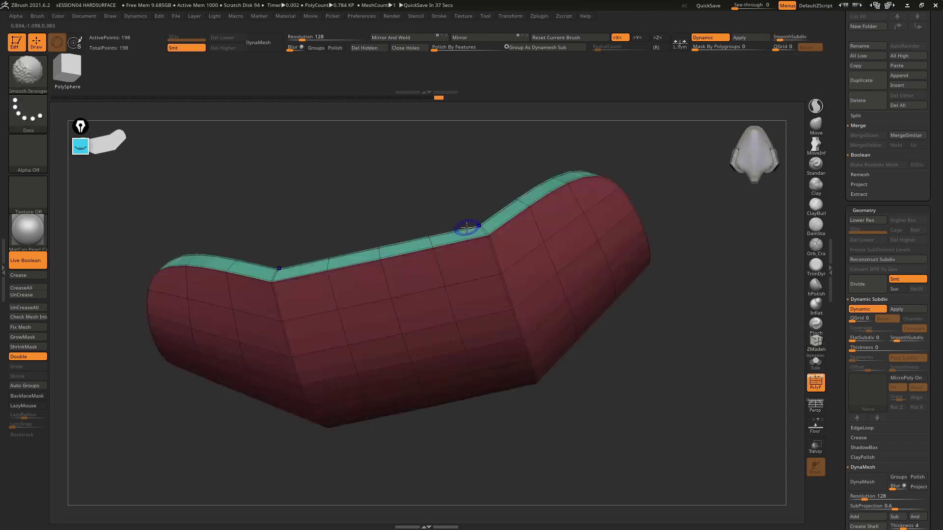
{"action": "mouse_move", "coordinate": [467, 228]}
{"action": "right_mouse_down", "text": "shift"}
{"action": "mouse_move", "coordinate": [440, 185]}
{"action": "mouse_move", "coordinate": [439, 241]}
{"action": "right_mouse_up", "text": "shift"}
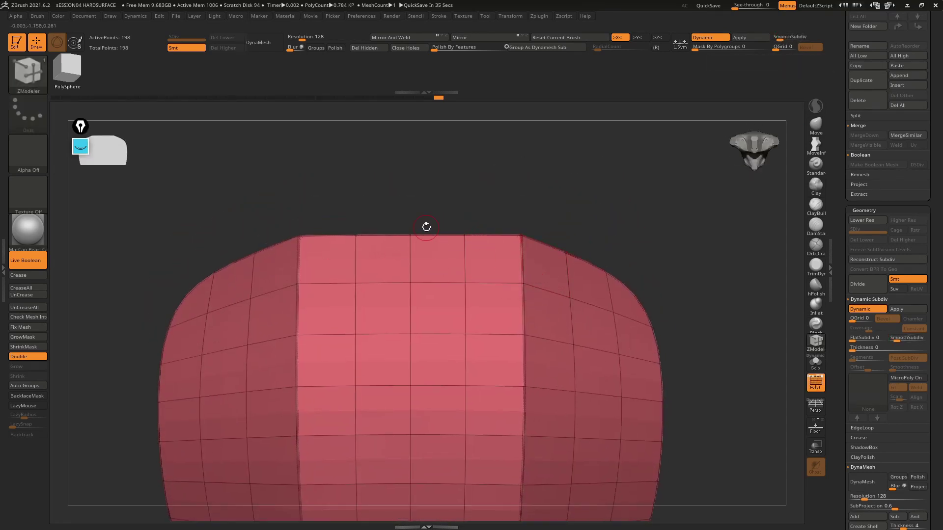
{"action": "mouse_move", "coordinate": [388, 277]}
{"action": "right_mouse_down"}
{"action": "mouse_move", "coordinate": [452, 196]}
{"action": "mouse_move", "coordinate": [389, 265]}
{"action": "mouse_move", "coordinate": [431, 263]}
{"action": "mouse_move", "coordinate": [413, 199]}
{"action": "mouse_move", "coordinate": [430, 312]}
{"action": "right_mouse_up"}
Push top-edge polygons inward with QMesh to cut a short notch, discarding a first longer strip.
{"action": "key", "text": "space"}
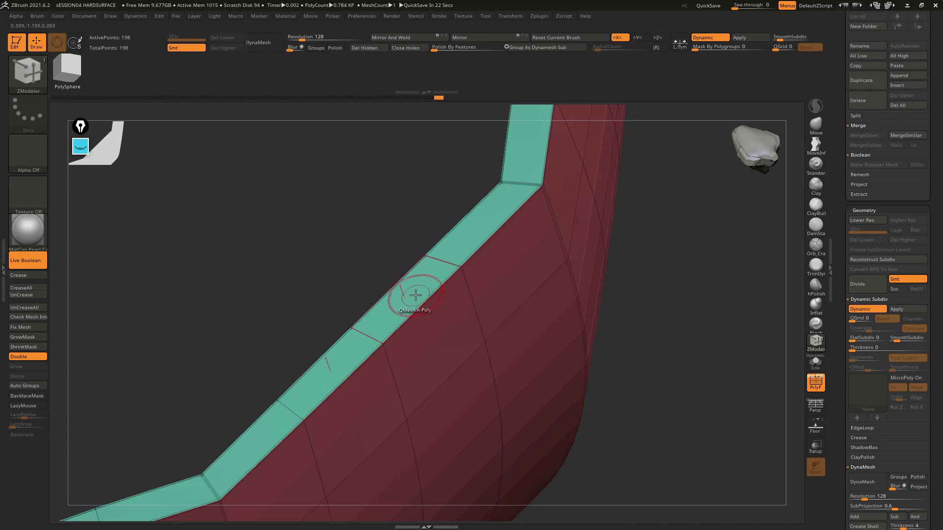
{"action": "mouse_move", "coordinate": [416, 295]}
{"action": "left_mouse_down"}
{"action": "mouse_move", "coordinate": [415, 278]}
{"action": "mouse_move", "coordinate": [420, 307]}
{"action": "left_mouse_up"}
{"action": "key", "text": "ctrl+z"}
{"action": "key", "text": "ctrl+shift+z"}
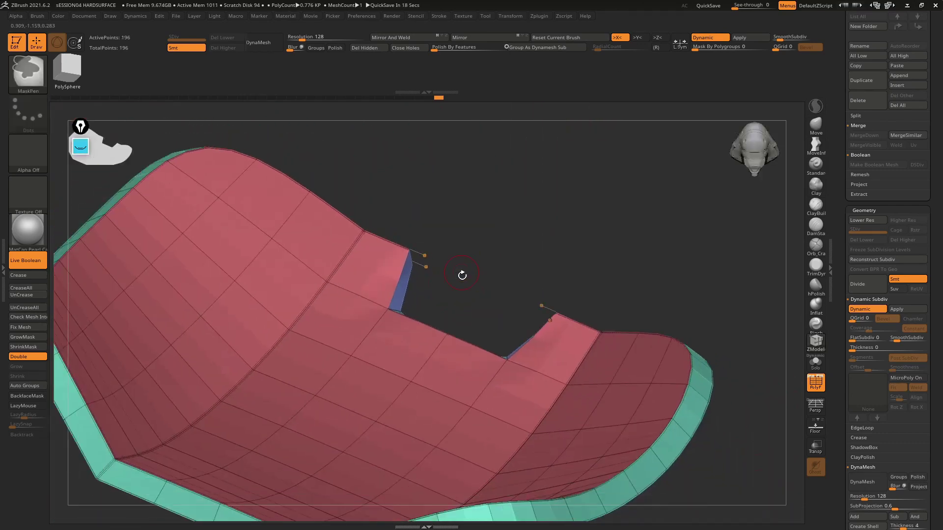
{"action": "key", "text": "ctrl+z"}
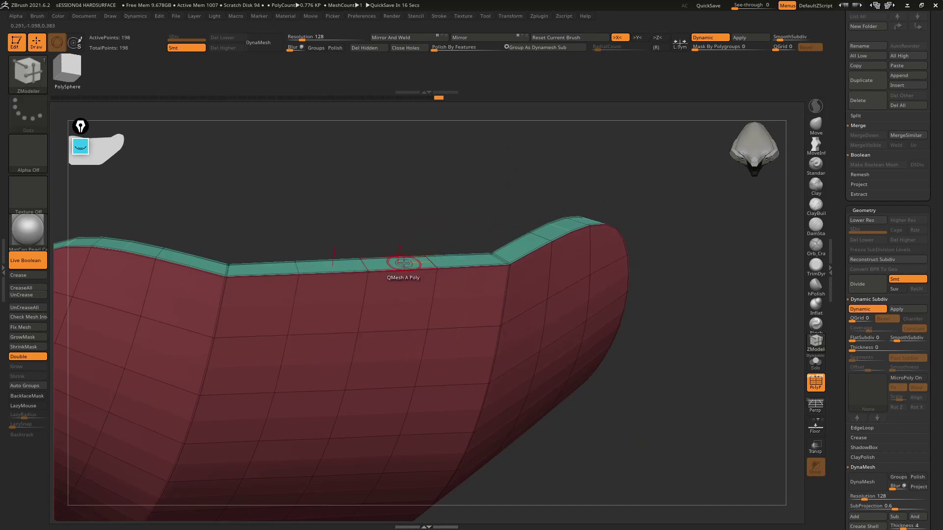
{"action": "left_click_drag", "start_coordinate": [403, 264], "coordinate": [394, 190]}
{"action": "right_click_drag", "start_coordinate": [429, 218], "coordinate": [381, 164], "text": "ctrl"}
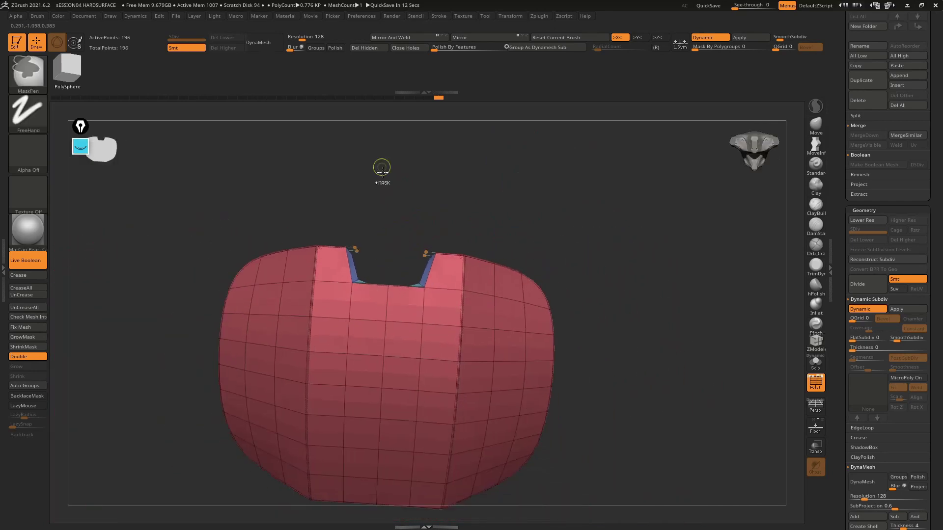
{"action": "mouse_move", "coordinate": [381, 164]}
{"action": "left_mouse_down"}
{"action": "mouse_move", "coordinate": [414, 221]}
{"action": "mouse_move", "coordinate": [397, 204]}
{"action": "mouse_move", "coordinate": [405, 200]}
{"action": "mouse_move", "coordinate": [392, 266]}
{"action": "mouse_move", "coordinate": [403, 291]}
{"action": "mouse_move", "coordinate": [438, 275]}
{"action": "left_mouse_up"}
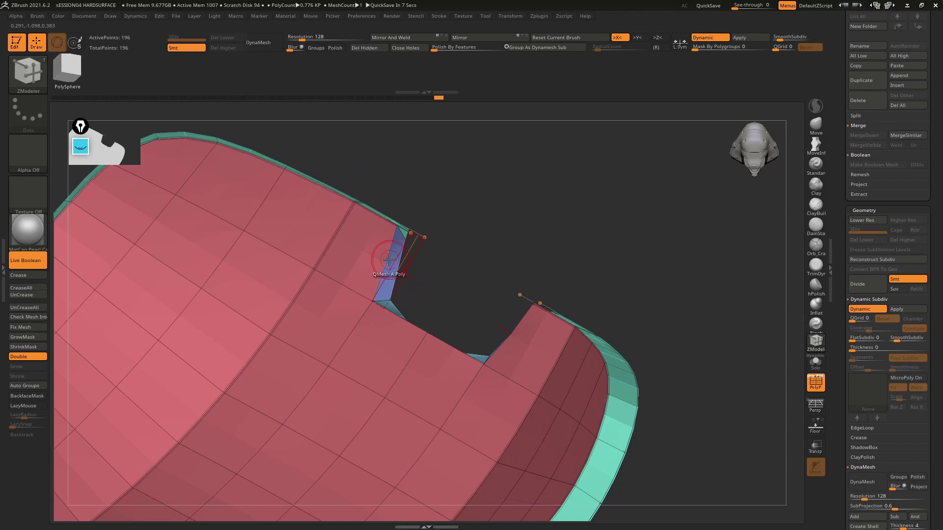
{"action": "right_click_drag", "start_coordinate": [389, 259], "coordinate": [379, 276], "text": "ctrl"}
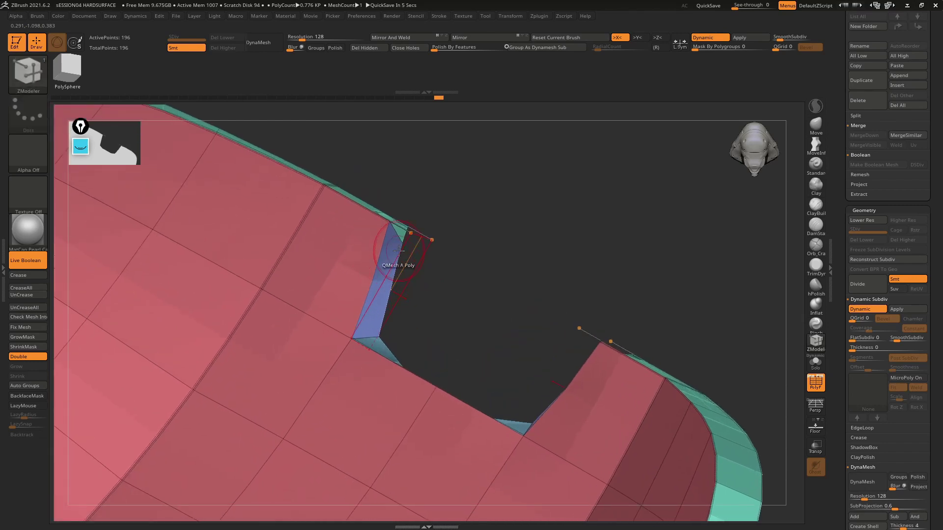
{"action": "mouse_move", "coordinate": [378, 264]}
{"action": "left_mouse_down"}
{"action": "mouse_move", "coordinate": [460, 273]}
{"action": "mouse_move", "coordinate": [452, 296]}
{"action": "mouse_move", "coordinate": [609, 258]}
{"action": "mouse_move", "coordinate": [563, 257]}
{"action": "mouse_move", "coordinate": [511, 275]}
{"action": "mouse_move", "coordinate": [336, 232]}
{"action": "mouse_move", "coordinate": [374, 228]}
{"action": "mouse_move", "coordinate": [332, 273]}
{"action": "mouse_move", "coordinate": [413, 255]}
{"action": "left_mouse_up"}
Preview the top notch at higher SmoothSubdiv, then QMesh a side-edge polygon into a second notch.
{"action": "key", "text": "shift+f"}
{"action": "key", "text": "shift+f"}
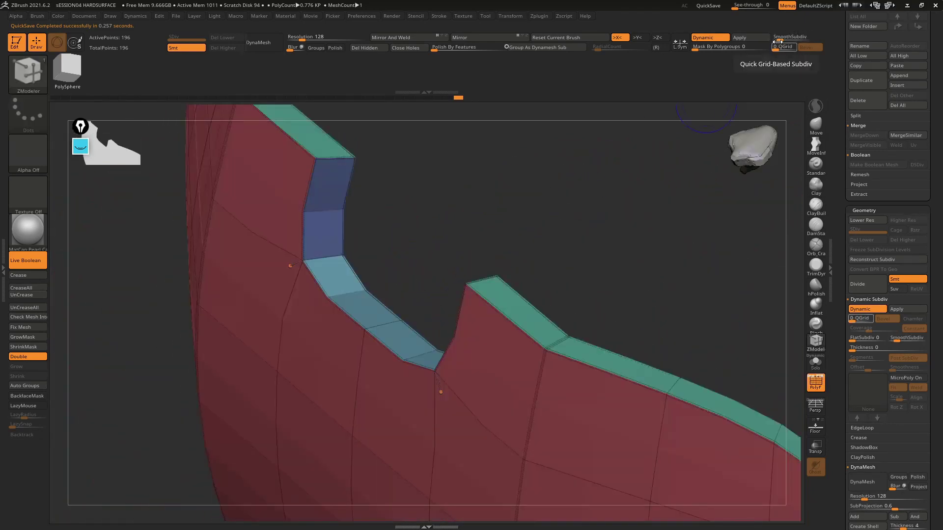
{"action": "mouse_move", "coordinate": [488, 261]}
{"action": "left_mouse_down"}
{"action": "mouse_move", "coordinate": [396, 238]}
{"action": "mouse_move", "coordinate": [318, 264]}
{"action": "mouse_move", "coordinate": [320, 285]}
{"action": "mouse_move", "coordinate": [805, 40]}
{"action": "left_mouse_up"}
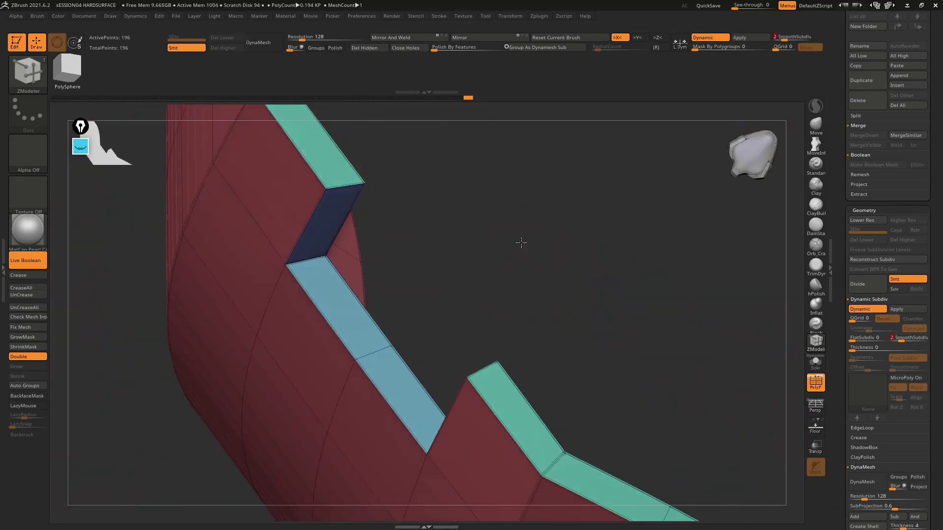
{"action": "mouse_move", "coordinate": [519, 242]}
{"action": "left_mouse_down"}
{"action": "mouse_move", "coordinate": [533, 209]}
{"action": "mouse_move", "coordinate": [509, 204]}
{"action": "mouse_move", "coordinate": [468, 251]}
{"action": "mouse_move", "coordinate": [538, 251]}
{"action": "mouse_move", "coordinate": [540, 237]}
{"action": "mouse_move", "coordinate": [500, 221]}
{"action": "mouse_move", "coordinate": [436, 216]}
{"action": "mouse_move", "coordinate": [464, 251]}
{"action": "left_mouse_up"}
{"action": "key", "text": "shift+f"}
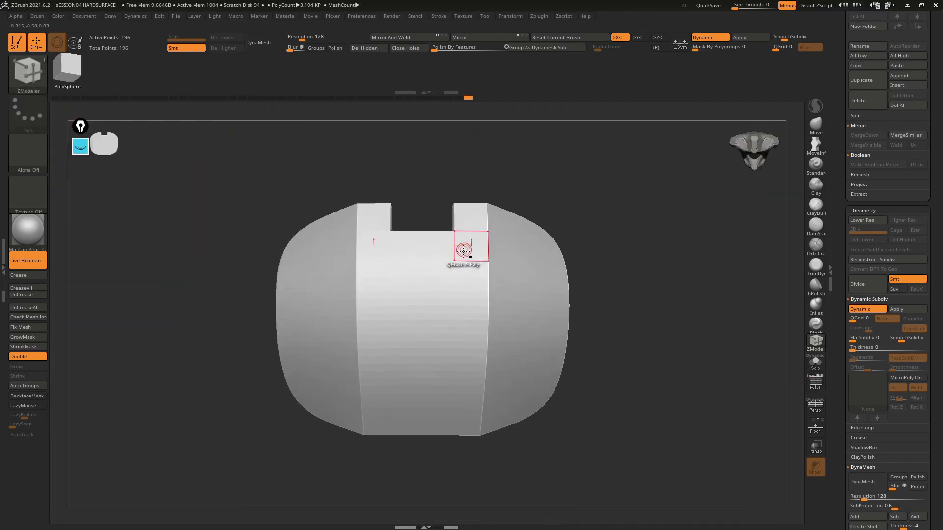
{"action": "mouse_move", "coordinate": [463, 316]}
{"action": "left_mouse_down"}
{"action": "mouse_move", "coordinate": [602, 252]}
{"action": "mouse_move", "coordinate": [520, 292]}
{"action": "mouse_move", "coordinate": [537, 339]}
{"action": "mouse_move", "coordinate": [554, 240]}
{"action": "mouse_move", "coordinate": [545, 276]}
{"action": "mouse_move", "coordinate": [627, 238]}
{"action": "mouse_move", "coordinate": [612, 259]}
{"action": "left_mouse_up"}
{"action": "key", "text": "shift+f"}
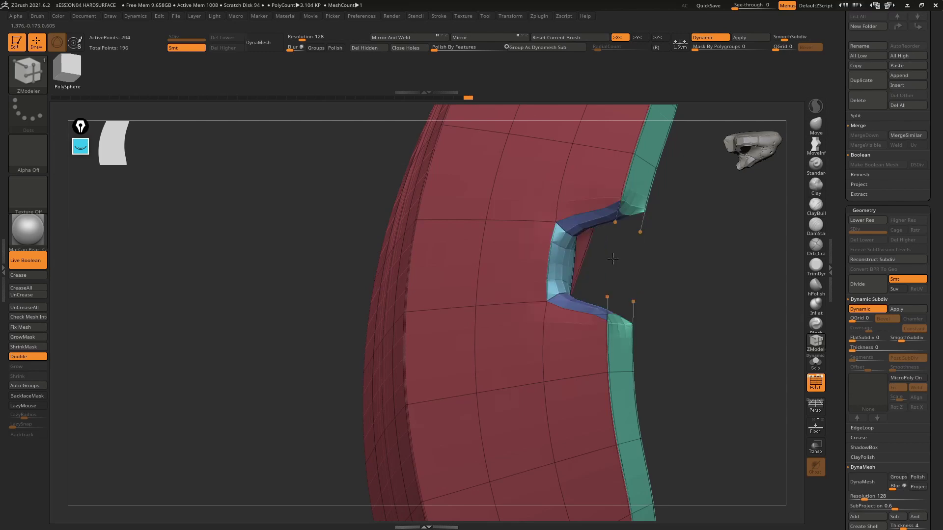
Frame the panel, turn off Dynamic Subdiv and undo the previous rim cut.
{"action": "left_click_drag", "start_coordinate": [555, 260], "coordinate": [613, 294]}
{"action": "key", "text": "f"}
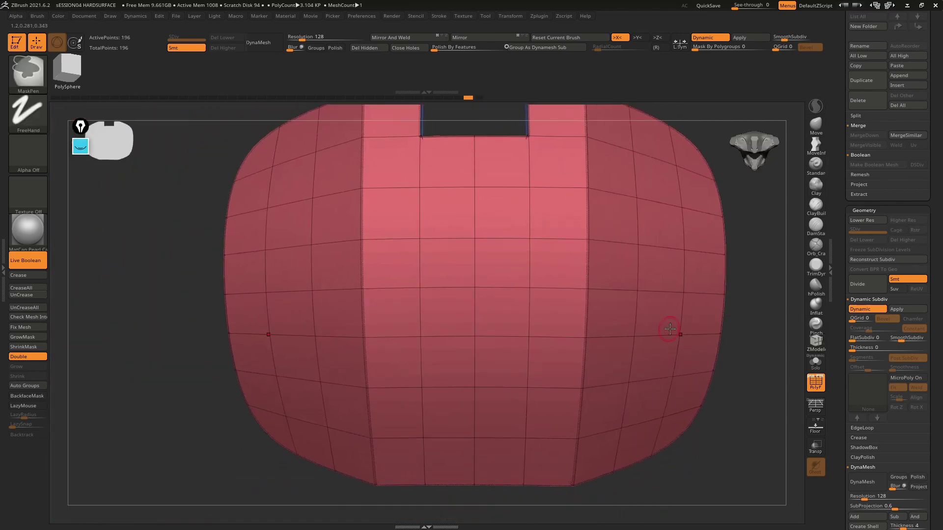
{"action": "mouse_move", "coordinate": [670, 328]}
{"action": "right_mouse_down"}
{"action": "mouse_move", "coordinate": [712, 196]}
{"action": "mouse_move", "coordinate": [739, 284]}
{"action": "right_mouse_up"}
{"action": "left_click", "coordinate": [719, 39]}
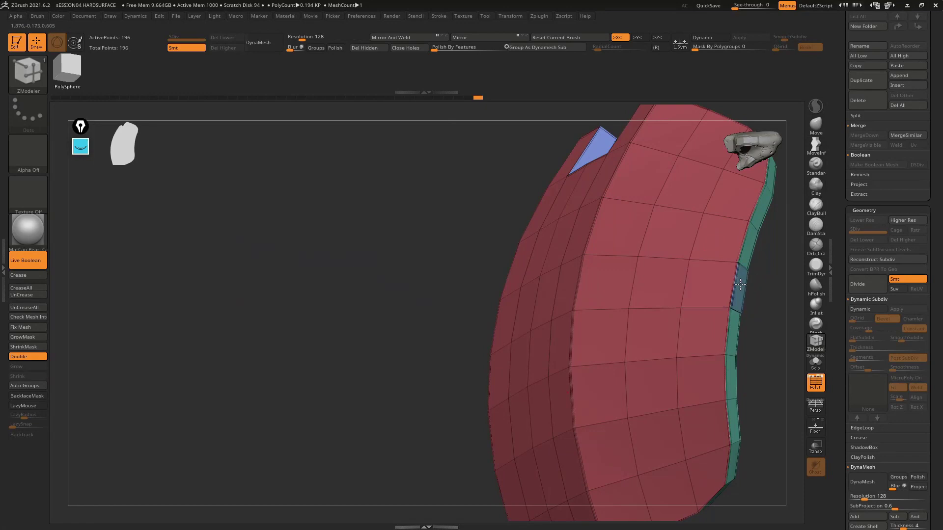
{"action": "key", "text": "ctrl+z"}
Set QMesh to No Attraction, push the extruded block back and flatten the leftover with Extrude.
{"action": "key", "text": "space"}
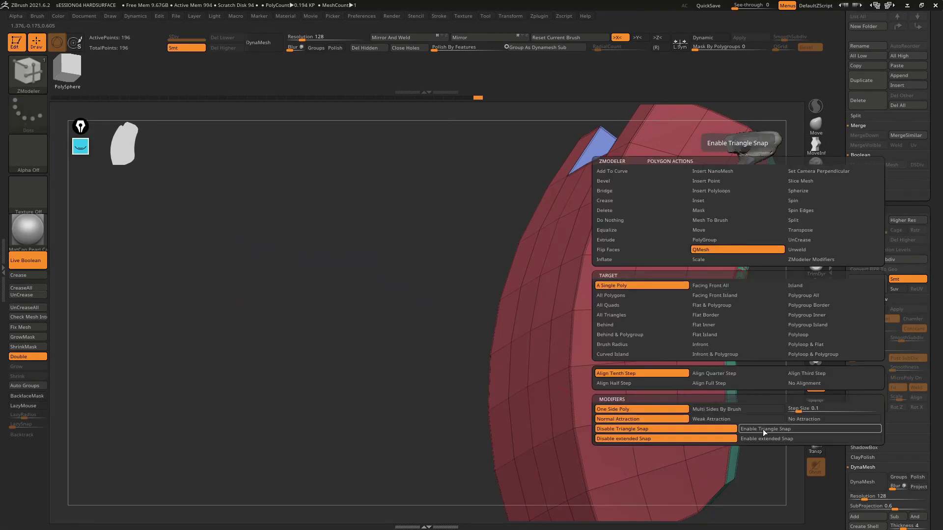
{"action": "left_click", "coordinate": [809, 423]}
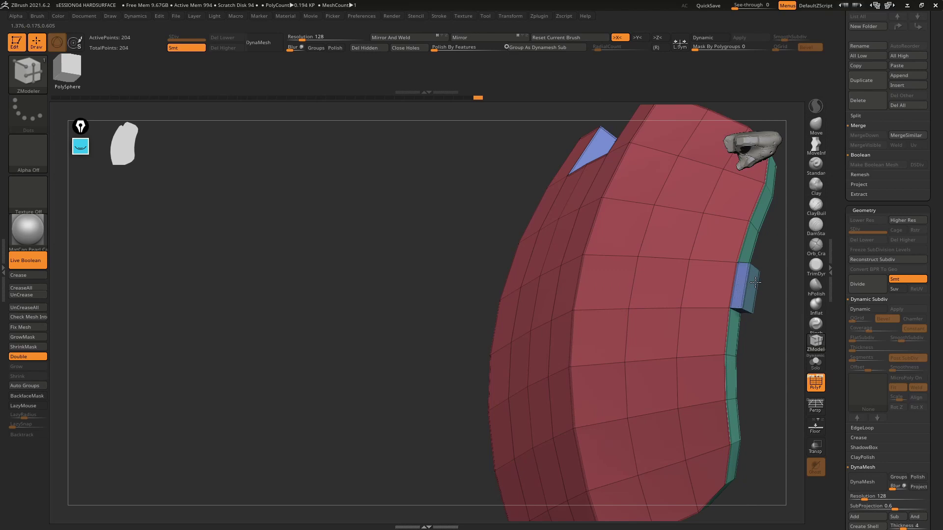
{"action": "left_click_drag", "start_coordinate": [755, 282], "coordinate": [748, 288]}
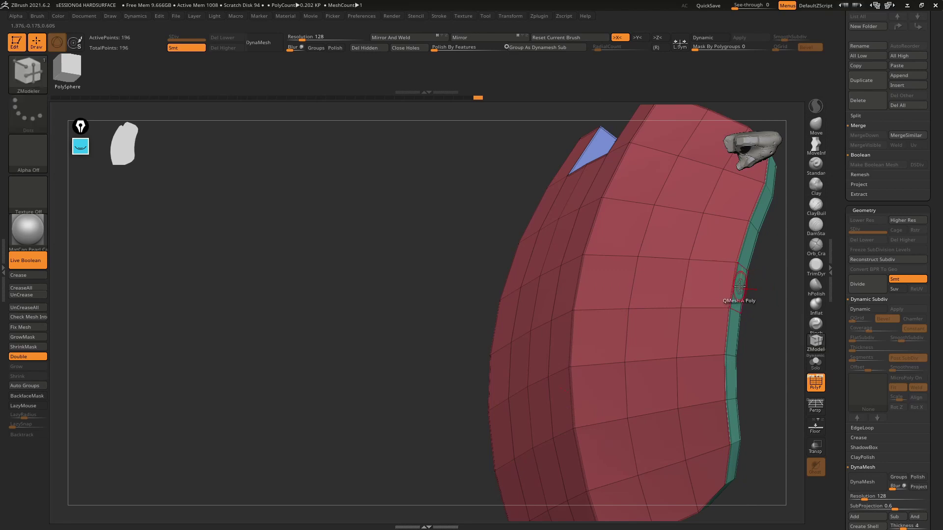
{"action": "key", "text": "space"}
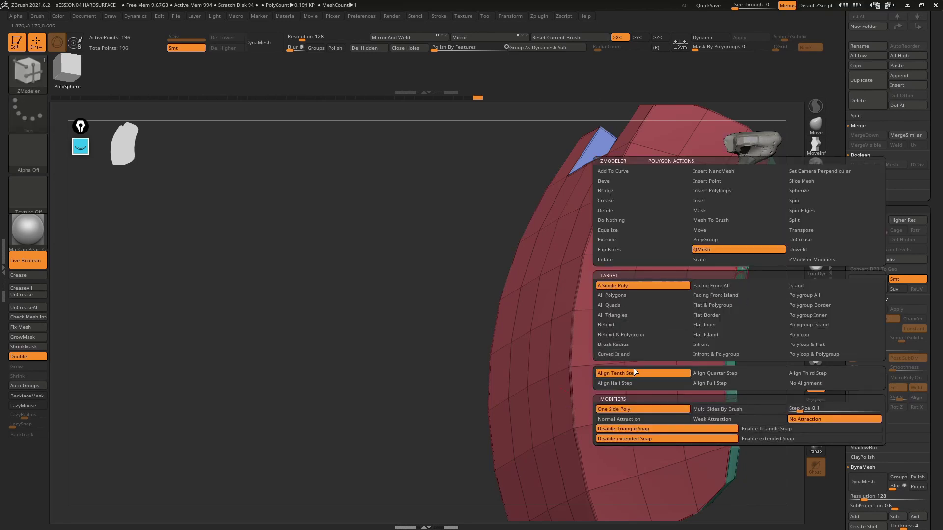
{"action": "left_click", "coordinate": [614, 239]}
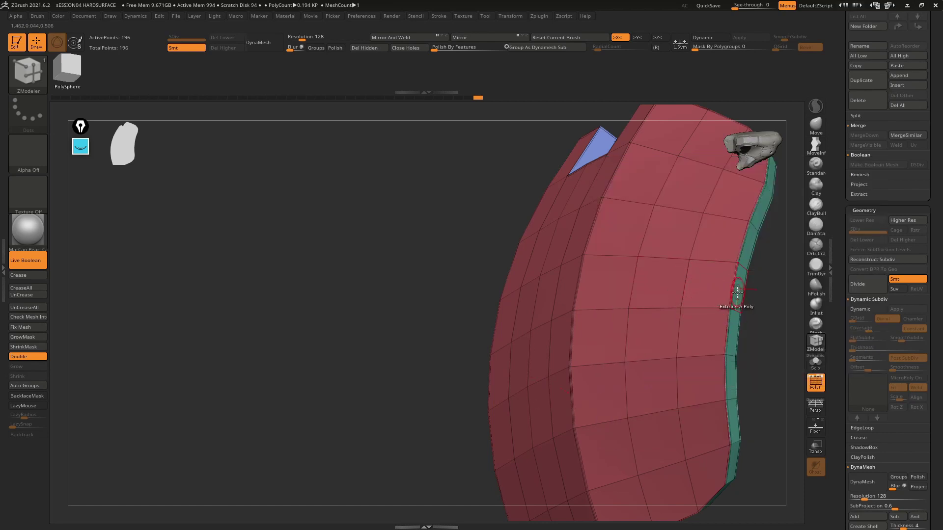
{"action": "left_click_drag", "start_coordinate": [728, 291], "coordinate": [736, 289]}
Switch back to QMesh and try cutting a notch into the side edge.
{"action": "key", "text": "space"}
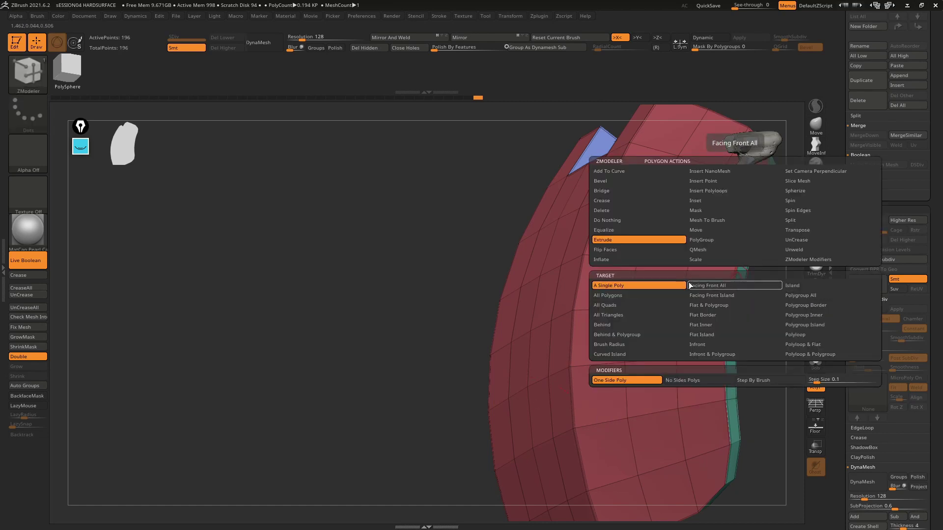
{"action": "left_click", "coordinate": [718, 250]}
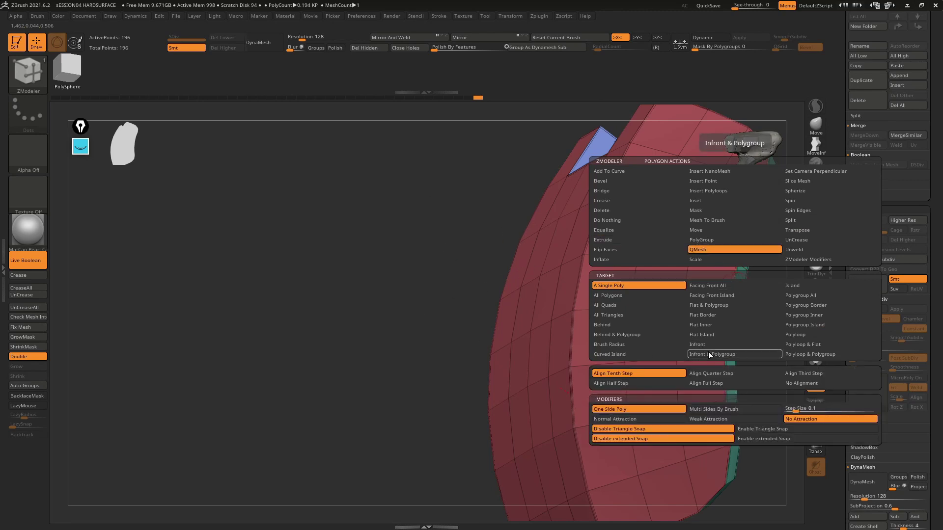
{"action": "left_click_drag", "start_coordinate": [739, 284], "coordinate": [763, 279]}
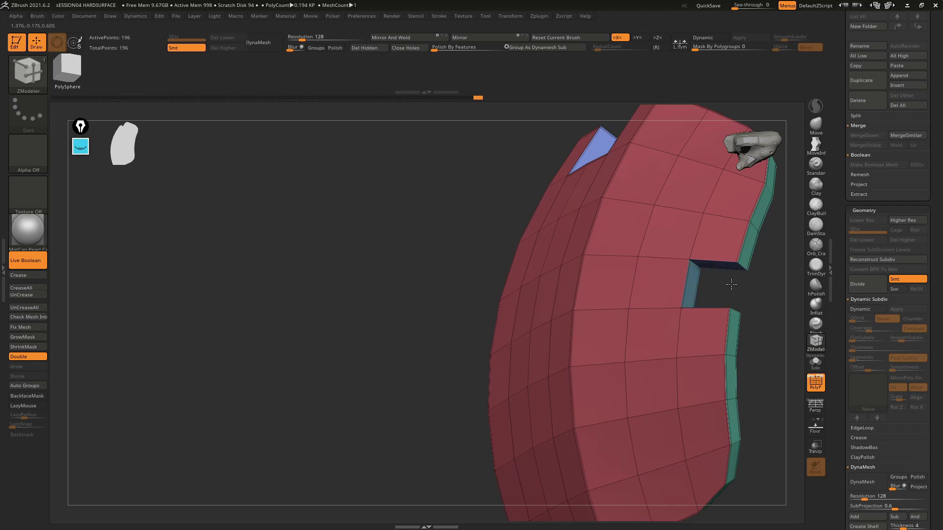
{"action": "right_click_drag", "start_coordinate": [762, 280], "coordinate": [738, 283]}
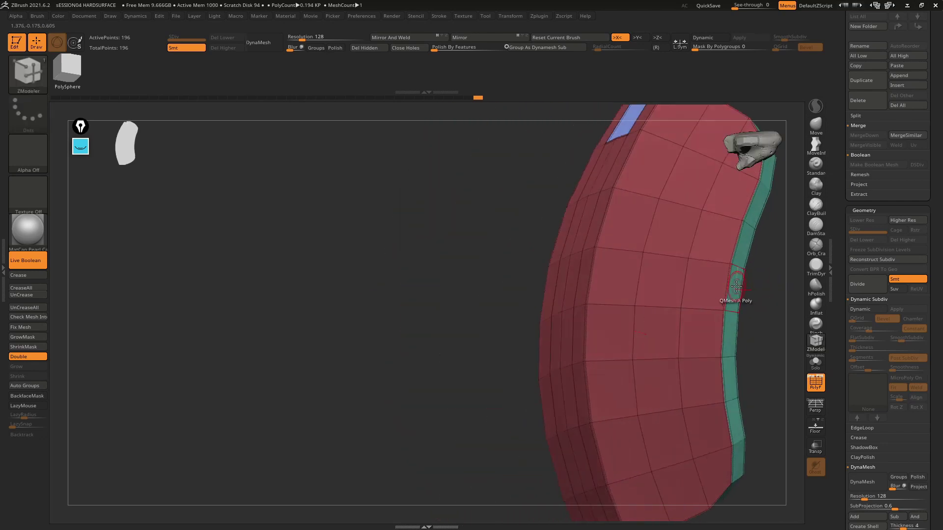
Change the QMesh triangle and extended snapping options and recut the side-edge notch.
{"action": "key", "text": "space"}
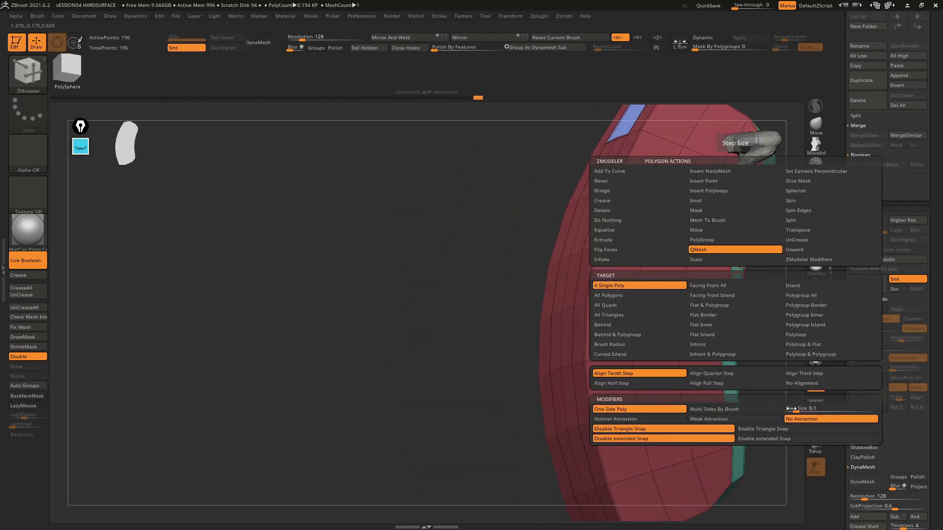
{"action": "left_click", "coordinate": [774, 430]}
{"action": "left_click", "coordinate": [768, 439]}
{"action": "left_click_drag", "start_coordinate": [719, 284], "coordinate": [736, 290]}
{"action": "mouse_move", "coordinate": [737, 289]}
{"action": "right_mouse_down"}
{"action": "mouse_move", "coordinate": [753, 280]}
{"action": "mouse_move", "coordinate": [731, 285]}
{"action": "right_mouse_up"}
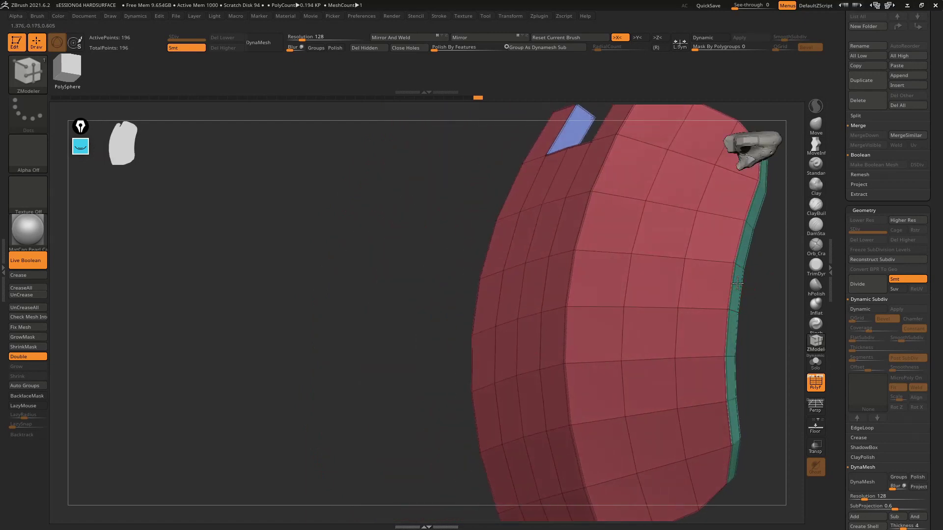
{"action": "left_click_drag", "start_coordinate": [737, 283], "coordinate": [753, 292]}
{"action": "mouse_move", "coordinate": [711, 295]}
{"action": "right_mouse_down"}
{"action": "mouse_move", "coordinate": [722, 265]}
{"action": "mouse_move", "coordinate": [712, 262]}
{"action": "right_mouse_up"}
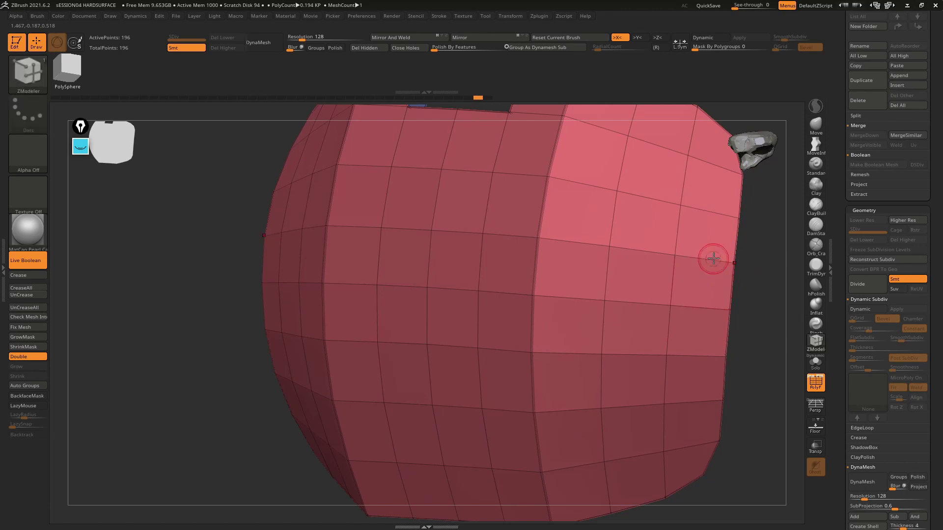
Insert an edge loop across the notched panel with ZModeler Insert Edge Loop.
{"action": "key", "text": "space"}
{"action": "left_click", "coordinate": [678, 269]}
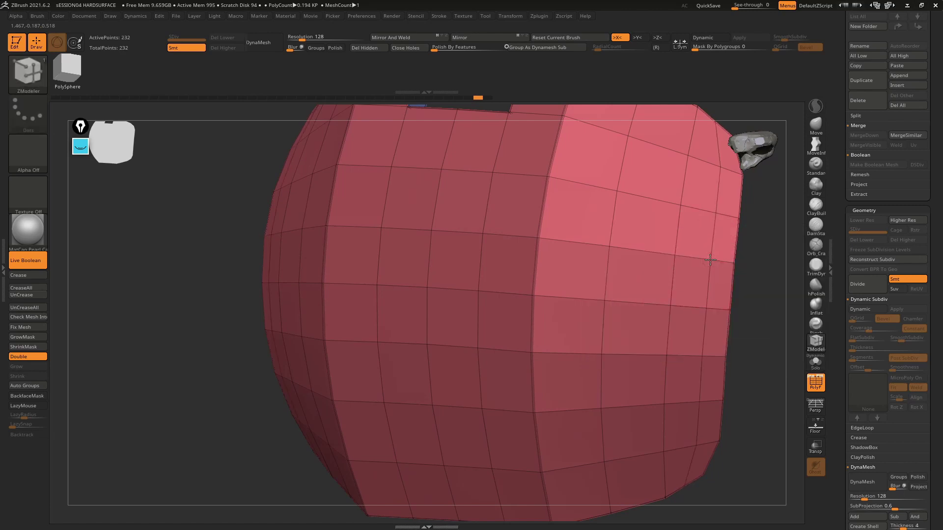
{"action": "right_click_drag", "start_coordinate": [713, 260], "coordinate": [707, 269]}
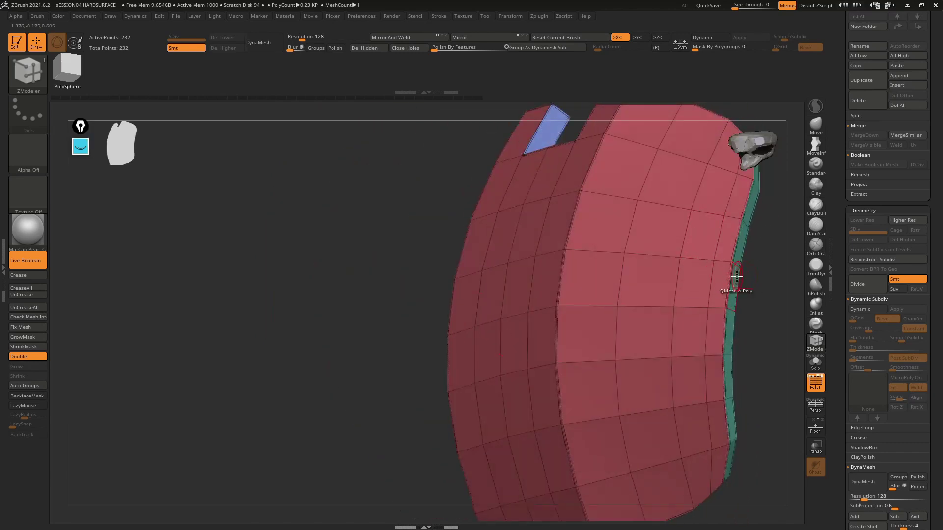
{"action": "right_click_drag", "start_coordinate": [725, 274], "coordinate": [728, 294], "text": "shift"}
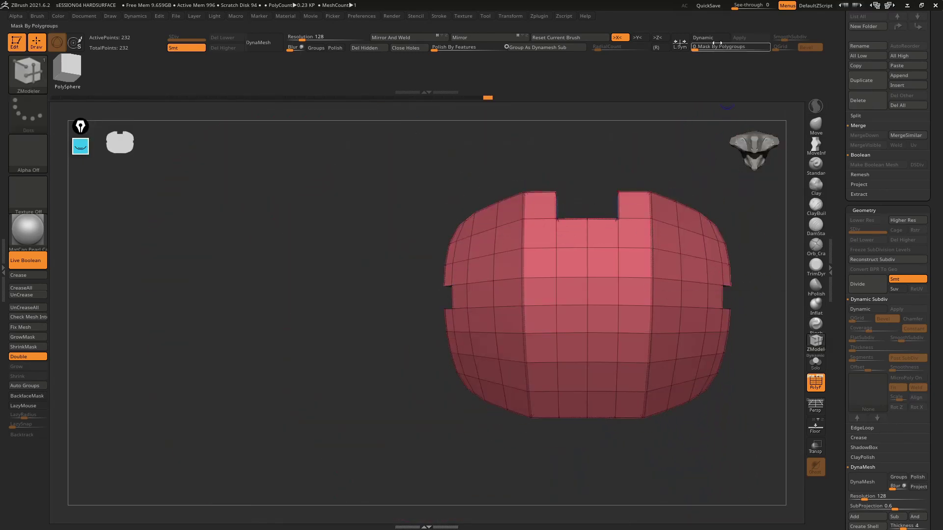
Preview the panel smoothly subdivided up close, then restore the wireframe and frame it.
{"action": "key", "text": "d"}
{"action": "key", "text": "shift+f"}
{"action": "mouse_move", "coordinate": [673, 175]}
{"action": "right_mouse_down"}
{"action": "mouse_move", "coordinate": [652, 175]}
{"action": "mouse_move", "coordinate": [671, 164]}
{"action": "mouse_move", "coordinate": [699, 248]}
{"action": "mouse_move", "coordinate": [575, 248]}
{"action": "mouse_move", "coordinate": [582, 234]}
{"action": "mouse_move", "coordinate": [584, 276]}
{"action": "right_mouse_up"}
{"action": "key", "text": "shift+d"}
{"action": "mouse_move", "coordinate": [621, 213]}
{"action": "right_mouse_down"}
{"action": "mouse_move", "coordinate": [644, 227]}
{"action": "mouse_move", "coordinate": [630, 223]}
{"action": "mouse_move", "coordinate": [664, 283]}
{"action": "mouse_move", "coordinate": [606, 217]}
{"action": "right_mouse_up"}
{"action": "key", "text": "shift+f"}
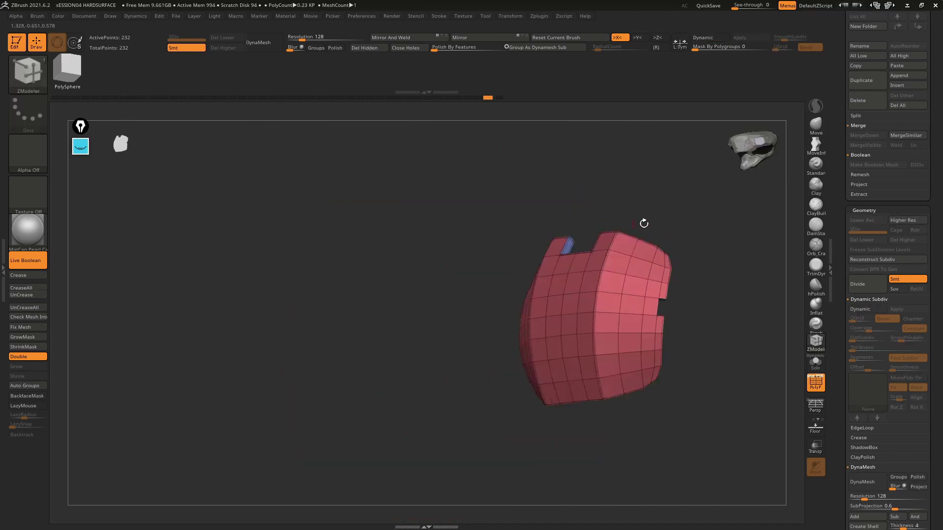
{"action": "key", "text": "f"}
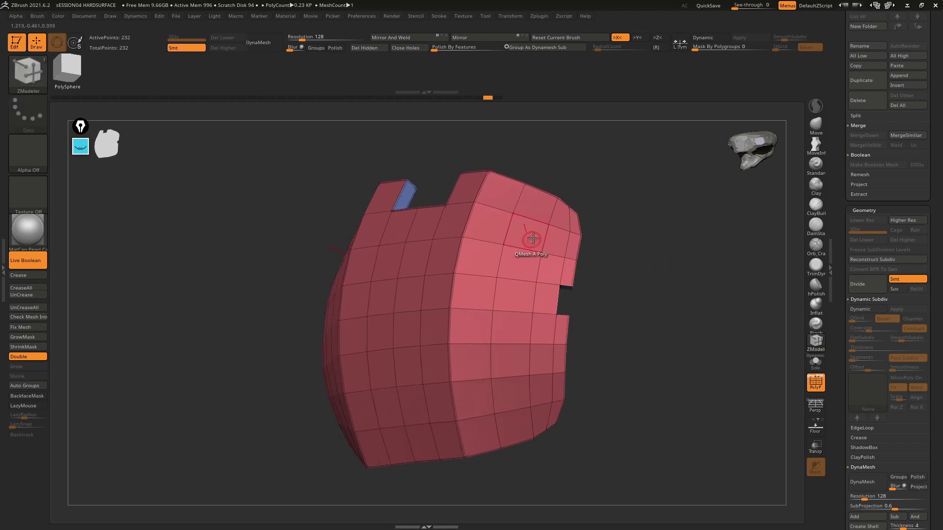
{"action": "mouse_move", "coordinate": [533, 240]}
{"action": "right_mouse_down"}
{"action": "mouse_move", "coordinate": [606, 296]}
{"action": "mouse_move", "coordinate": [606, 229]}
{"action": "mouse_move", "coordinate": [560, 222]}
{"action": "mouse_move", "coordinate": [580, 327]}
{"action": "mouse_move", "coordinate": [569, 260]}
{"action": "mouse_move", "coordinate": [584, 267]}
{"action": "mouse_move", "coordinate": [584, 227]}
{"action": "mouse_move", "coordinate": [599, 264]}
{"action": "mouse_move", "coordinate": [604, 224]}
{"action": "mouse_move", "coordinate": [551, 319]}
{"action": "mouse_move", "coordinate": [535, 300]}
{"action": "mouse_move", "coordinate": [519, 360]}
{"action": "right_mouse_up"}
Set the ZModeler edge action to Crease and orbit back to a front view.
{"action": "key", "text": "space"}
{"action": "left_click", "coordinate": [488, 298]}
{"action": "key", "text": "space"}
{"action": "right_click_drag", "start_coordinate": [493, 324], "coordinate": [475, 279]}
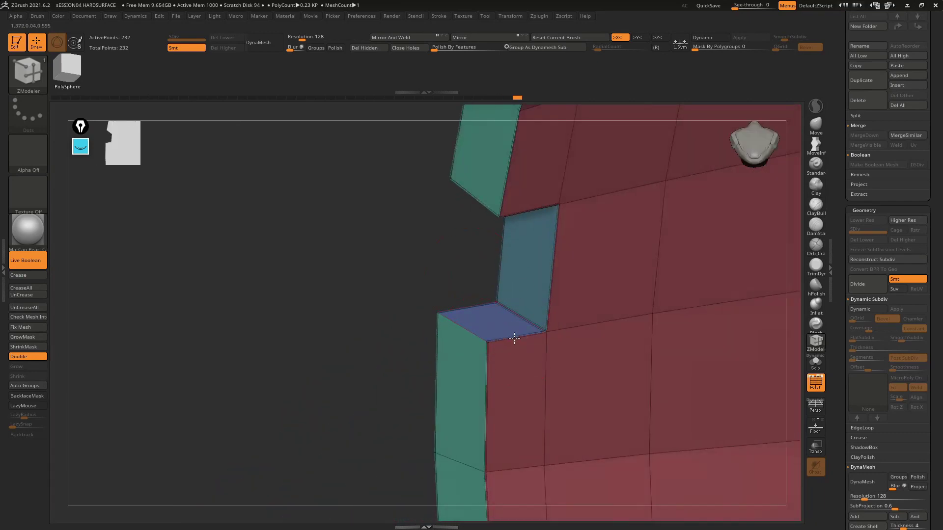
{"action": "mouse_move", "coordinate": [476, 337]}
{"action": "right_mouse_down"}
{"action": "mouse_move", "coordinate": [547, 317]}
{"action": "mouse_move", "coordinate": [493, 292]}
{"action": "mouse_move", "coordinate": [466, 294]}
{"action": "mouse_move", "coordinate": [763, 216]}
{"action": "right_mouse_up"}
Turn Dynamic Subdiv on and inspect the smoothed panel from above.
{"action": "left_click", "coordinate": [713, 38]}
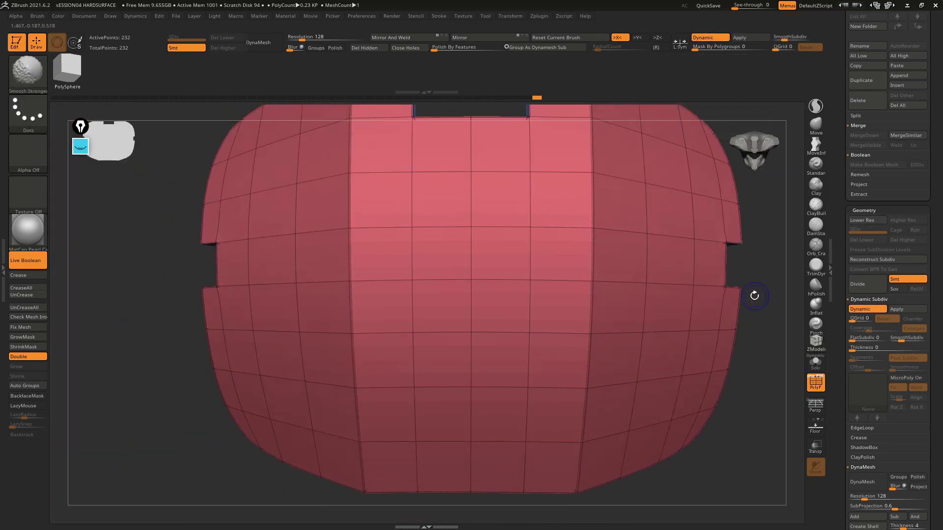
{"action": "mouse_move", "coordinate": [753, 294]}
{"action": "right_mouse_down"}
{"action": "mouse_move", "coordinate": [703, 298]}
{"action": "mouse_move", "coordinate": [658, 247]}
{"action": "right_mouse_up"}
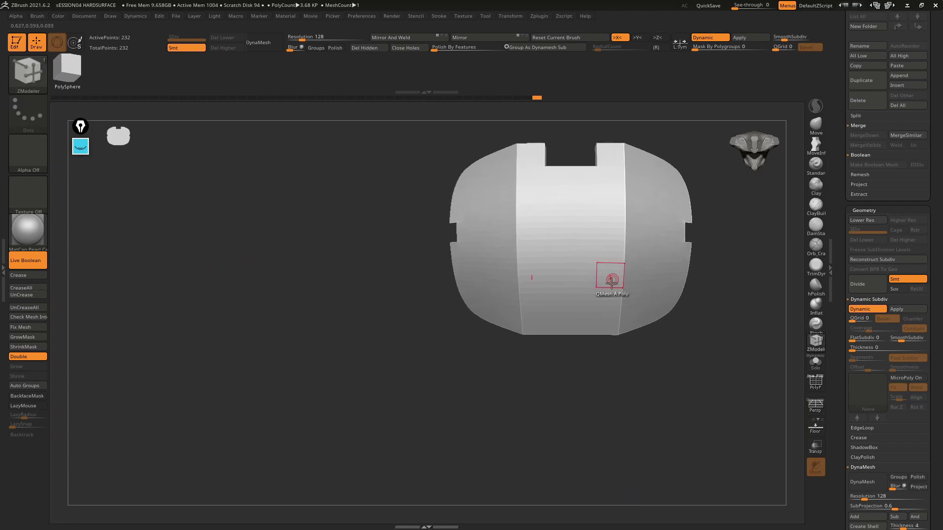
{"action": "key", "text": "shift+f"}
{"action": "mouse_move", "coordinate": [615, 343]}
{"action": "right_mouse_down"}
{"action": "mouse_move", "coordinate": [606, 249]}
{"action": "mouse_move", "coordinate": [604, 354]}
{"action": "mouse_move", "coordinate": [584, 404]}
{"action": "mouse_move", "coordinate": [612, 322]}
{"action": "mouse_move", "coordinate": [613, 208]}
{"action": "mouse_move", "coordinate": [608, 308]}
{"action": "mouse_move", "coordinate": [560, 392]}
{"action": "mouse_move", "coordinate": [488, 394]}
{"action": "mouse_move", "coordinate": [560, 309]}
{"action": "mouse_move", "coordinate": [511, 253]}
{"action": "mouse_move", "coordinate": [667, 280]}
{"action": "mouse_move", "coordinate": [666, 253]}
{"action": "mouse_move", "coordinate": [691, 264]}
{"action": "right_mouse_up"}
Return to the ZModeler brush, inspect the bottom notch from below, then frame a front view.
{"action": "key", "text": "b"}
{"action": "key", "text": "z"}
{"action": "key", "text": "m"}
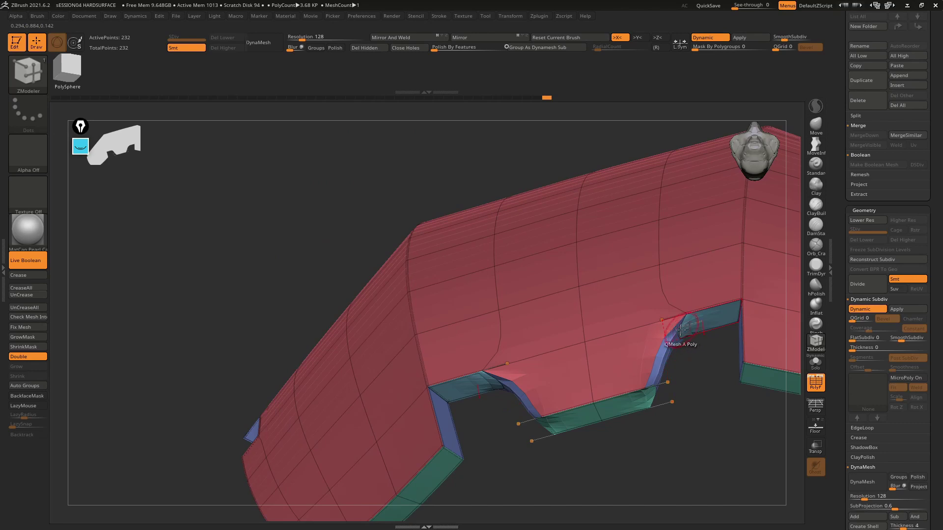
{"action": "mouse_move", "coordinate": [670, 330]}
{"action": "right_mouse_down"}
{"action": "mouse_move", "coordinate": [683, 335]}
{"action": "mouse_move", "coordinate": [613, 305]}
{"action": "mouse_move", "coordinate": [550, 315]}
{"action": "right_mouse_up"}
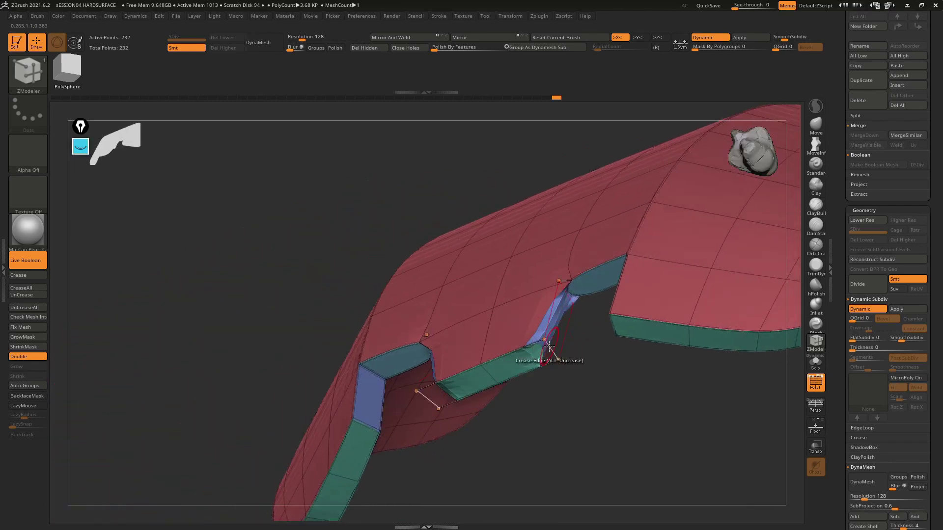
{"action": "right_click_drag", "start_coordinate": [548, 346], "coordinate": [579, 322]}
{"action": "key", "text": "shift+f"}
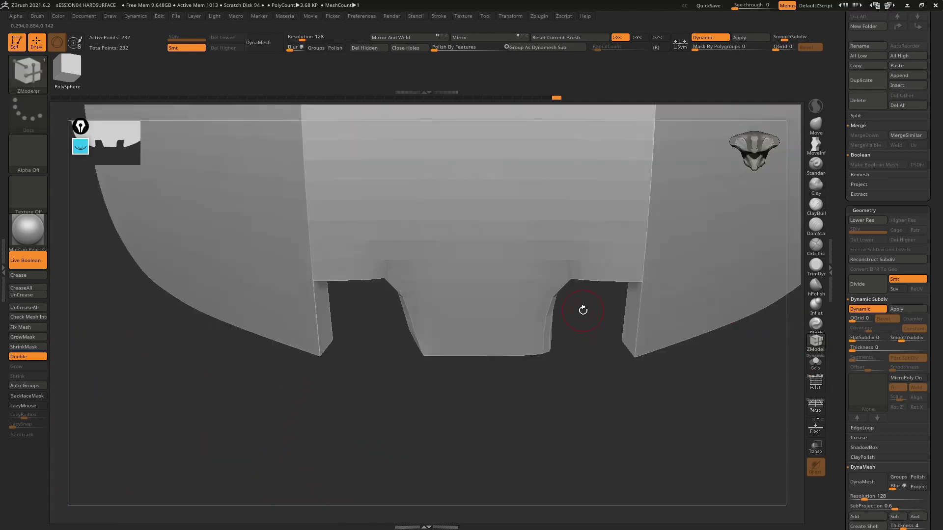
{"action": "key", "text": "f"}
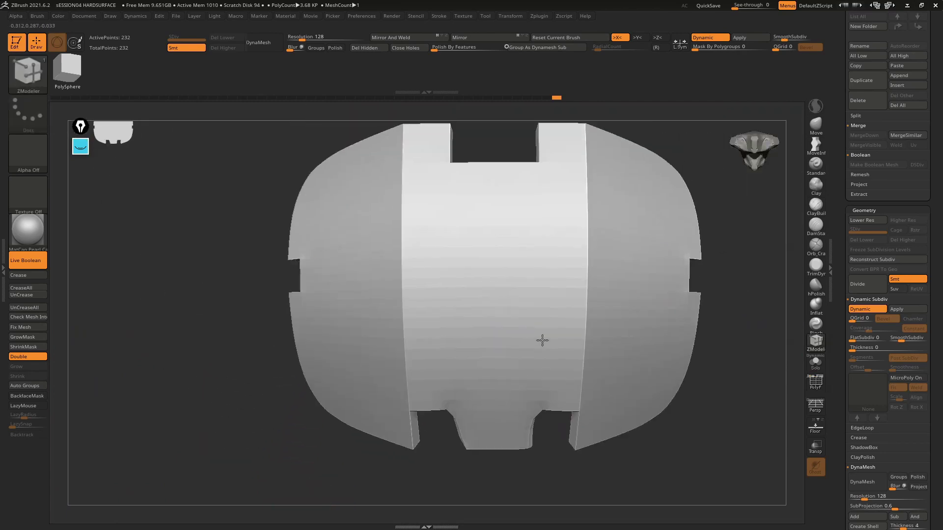
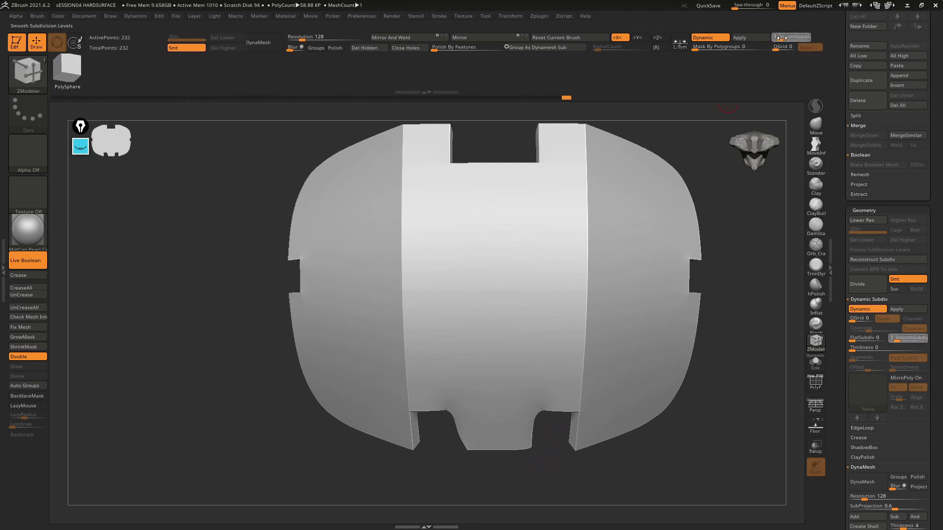
Turn Dynamic Subdiv off and inspect the low-poly base mesh in PolyF wireframe.
{"action": "left_click_drag", "start_coordinate": [786, 38], "coordinate": [775, 38]}
{"action": "mouse_move", "coordinate": [650, 257]}
{"action": "right_mouse_down"}
{"action": "mouse_move", "coordinate": [600, 242]}
{"action": "mouse_move", "coordinate": [554, 289]}
{"action": "mouse_move", "coordinate": [562, 352]}
{"action": "mouse_move", "coordinate": [676, 91]}
{"action": "right_mouse_up"}
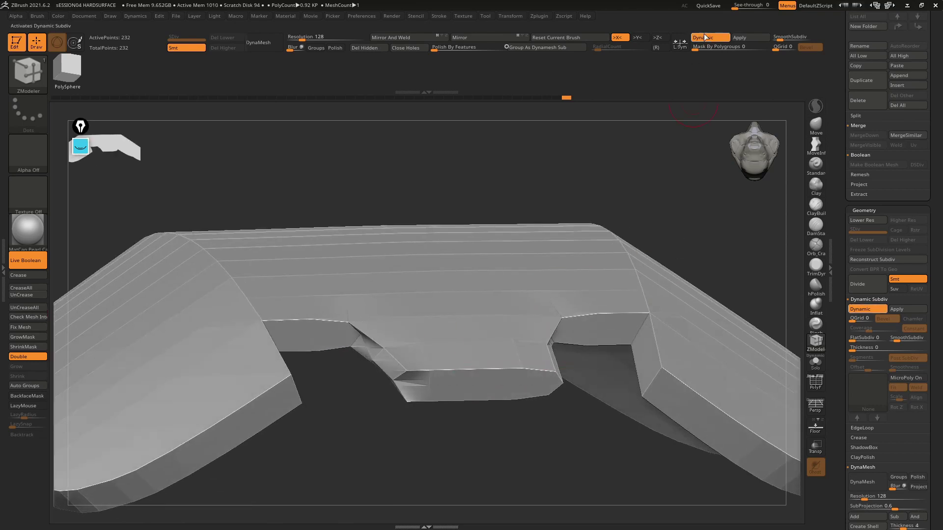
{"action": "left_click", "coordinate": [705, 37]}
{"action": "key", "text": "shift+f"}
{"action": "mouse_move", "coordinate": [578, 263]}
{"action": "right_mouse_down"}
{"action": "mouse_move", "coordinate": [581, 284]}
{"action": "mouse_move", "coordinate": [585, 227]}
{"action": "mouse_move", "coordinate": [586, 276]}
{"action": "mouse_move", "coordinate": [380, 303]}
{"action": "mouse_move", "coordinate": [448, 305]}
{"action": "mouse_move", "coordinate": [679, 202]}
{"action": "right_mouse_up"}
Re-enable Dynamic Subdiv, hide the wireframe and set SmoothSubdiv to 2.
{"action": "left_click", "coordinate": [710, 39]}
{"action": "mouse_move", "coordinate": [614, 221]}
{"action": "right_mouse_down"}
{"action": "mouse_move", "coordinate": [578, 298]}
{"action": "mouse_move", "coordinate": [534, 288]}
{"action": "right_mouse_up"}
{"action": "key", "text": "shift+f"}
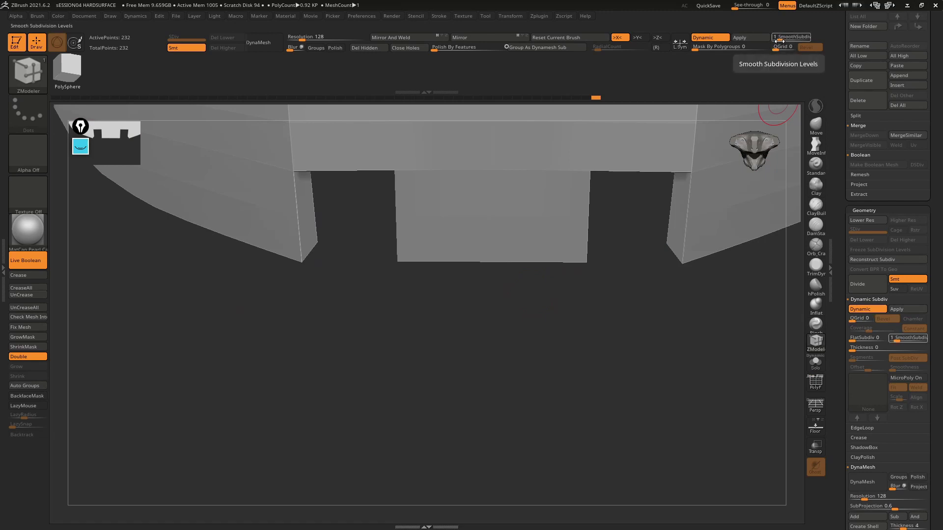
{"action": "left_click_drag", "start_coordinate": [780, 40], "coordinate": [783, 41]}
{"action": "mouse_move", "coordinate": [635, 249]}
{"action": "right_mouse_down", "text": "ctrl"}
{"action": "mouse_move", "coordinate": [617, 200]}
{"action": "mouse_move", "coordinate": [532, 343]}
{"action": "mouse_move", "coordinate": [566, 277]}
{"action": "mouse_move", "coordinate": [540, 311]}
{"action": "mouse_move", "coordinate": [511, 244]}
{"action": "mouse_move", "coordinate": [532, 320]}
{"action": "mouse_move", "coordinate": [537, 207]}
{"action": "mouse_move", "coordinate": [535, 326]}
{"action": "mouse_move", "coordinate": [474, 362]}
{"action": "mouse_move", "coordinate": [475, 300]}
{"action": "mouse_move", "coordinate": [481, 315]}
{"action": "right_mouse_up", "text": "ctrl"}
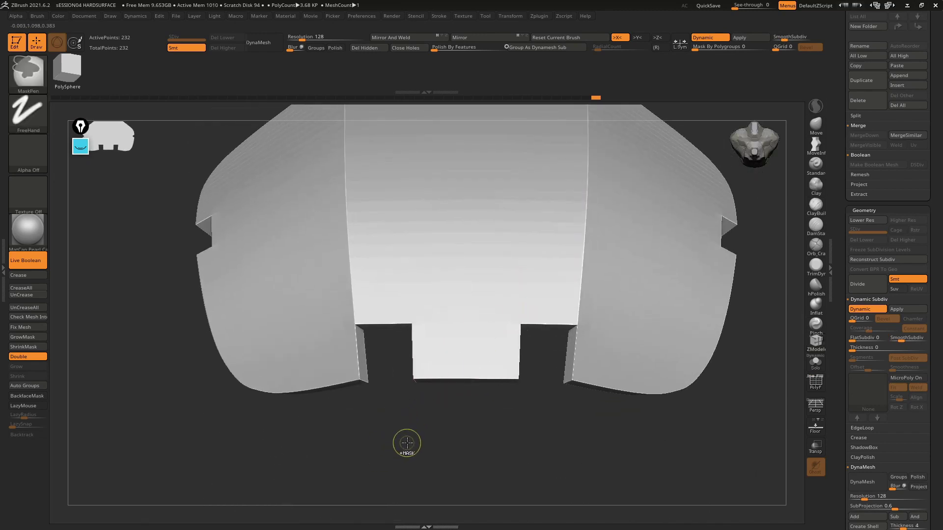
Mask the lower centre block and invert the mask so only the tab is free.
{"action": "mouse_move", "coordinate": [400, 442]}
{"action": "left_mouse_down", "text": "ctrl"}
{"action": "mouse_move", "coordinate": [473, 391]}
{"action": "mouse_move", "coordinate": [538, 374]}
{"action": "mouse_move", "coordinate": [542, 355]}
{"action": "mouse_move", "coordinate": [536, 361]}
{"action": "left_mouse_up", "text": "ctrl"}
{"action": "mouse_move", "coordinate": [536, 361]}
{"action": "right_mouse_down"}
{"action": "mouse_move", "coordinate": [529, 393]}
{"action": "mouse_move", "coordinate": [542, 432]}
{"action": "right_mouse_up"}
{"action": "left_click", "coordinate": [543, 432], "text": "ctrl"}
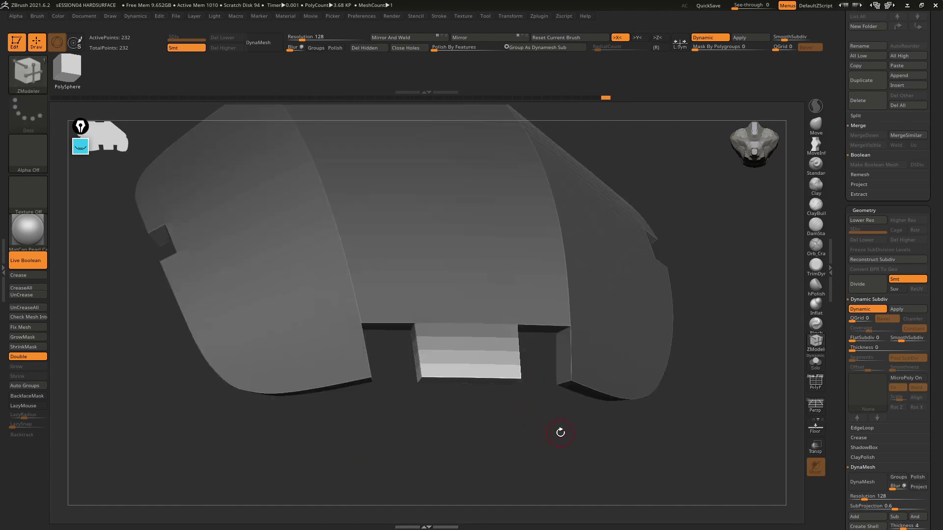
Move the centre tab slightly along its depth axis with the Transpose gizmo.
{"action": "key", "text": "w"}
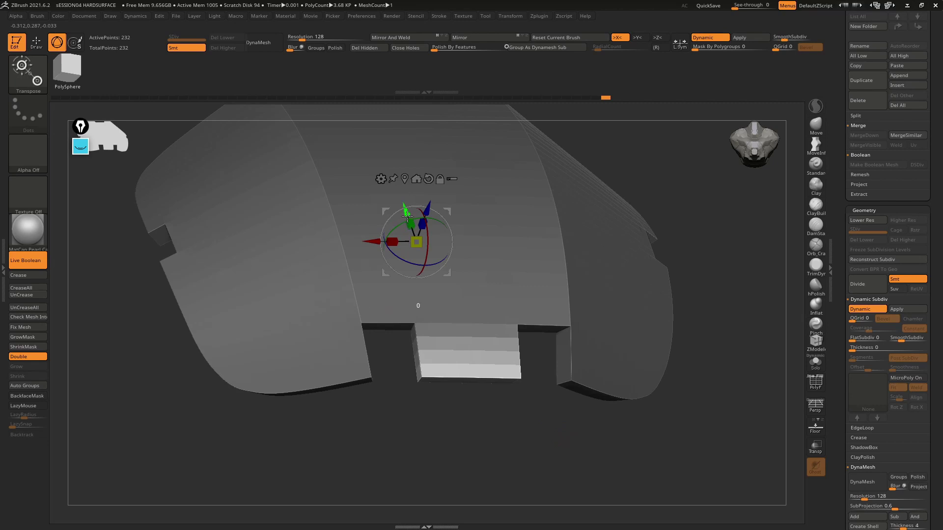
{"action": "mouse_move", "coordinate": [407, 214]}
{"action": "right_mouse_down"}
{"action": "mouse_move", "coordinate": [456, 259]}
{"action": "mouse_move", "coordinate": [456, 337]}
{"action": "right_mouse_up"}
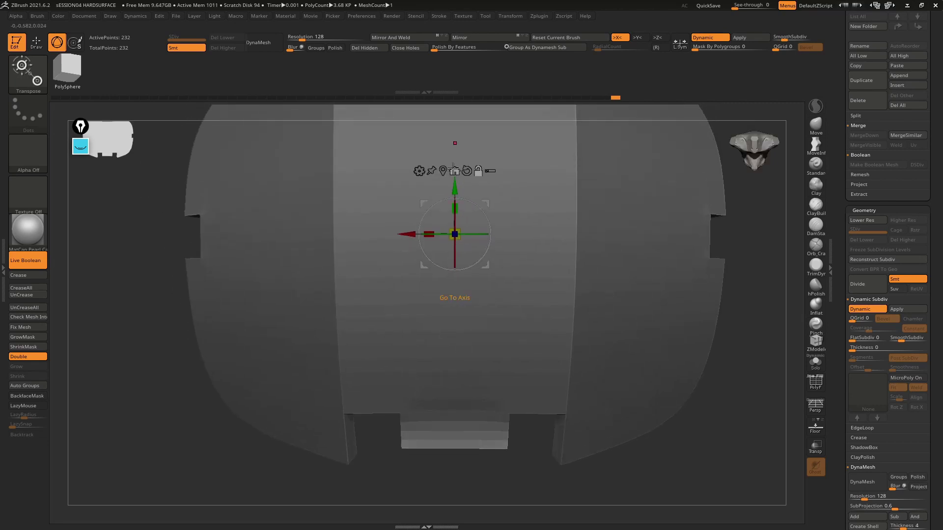
{"action": "left_click", "coordinate": [443, 171]}
{"action": "right_click_drag", "start_coordinate": [443, 170], "coordinate": [379, 415]}
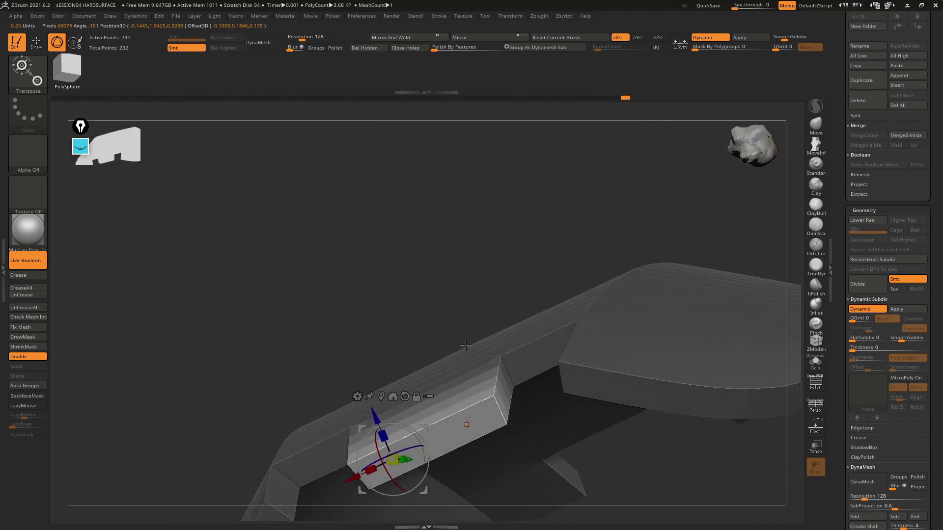
{"action": "left_click_drag", "start_coordinate": [379, 415], "coordinate": [372, 404]}
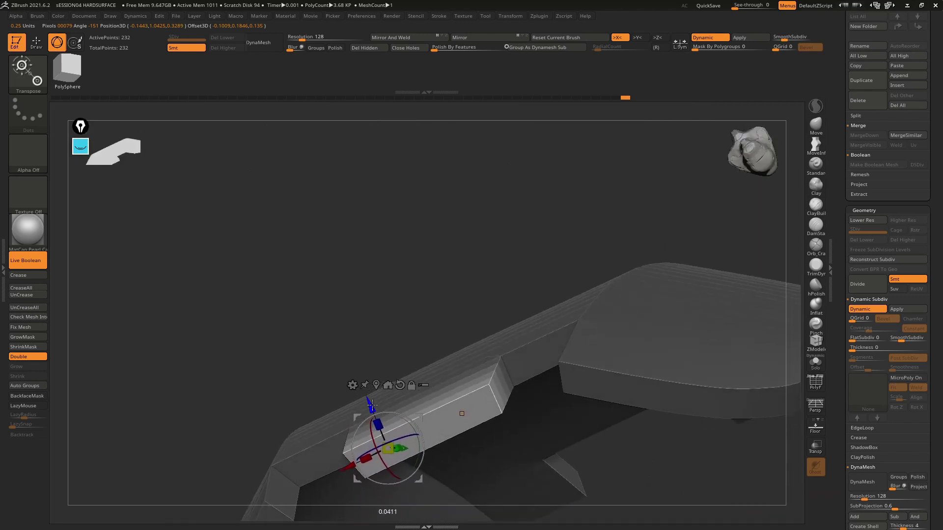
{"action": "right_click_drag", "start_coordinate": [407, 451], "coordinate": [484, 398]}
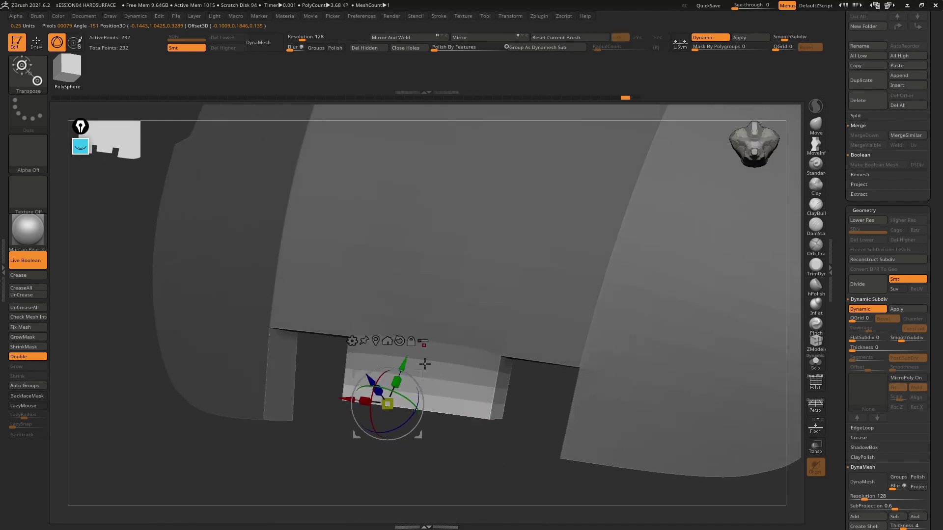
{"action": "left_click", "coordinate": [376, 341]}
{"action": "right_click_drag", "start_coordinate": [376, 341], "coordinate": [485, 374]}
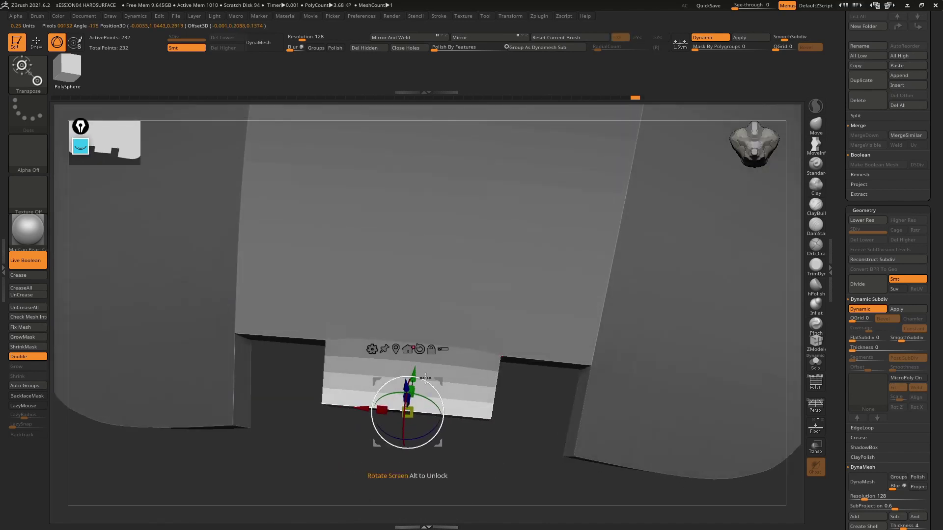
{"action": "right_click_drag", "start_coordinate": [417, 374], "coordinate": [442, 298]}
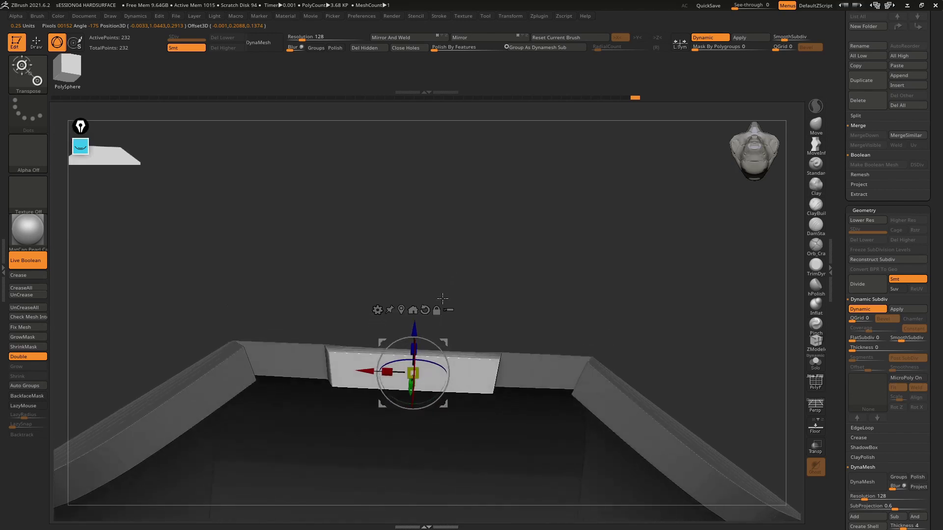
{"action": "mouse_move", "coordinate": [414, 327]}
{"action": "right_mouse_down"}
{"action": "mouse_move", "coordinate": [482, 407]}
{"action": "mouse_move", "coordinate": [469, 408]}
{"action": "mouse_move", "coordinate": [440, 362]}
{"action": "mouse_move", "coordinate": [477, 399]}
{"action": "mouse_move", "coordinate": [471, 332]}
{"action": "mouse_move", "coordinate": [507, 404]}
{"action": "right_mouse_up"}
{"action": "key", "text": "q"}
Scroll the Tool palette down and expand the Deformation subpalette showing Polish By Features.
{"action": "scroll", "coordinate": [940, 348], "scroll_direction": "down", "scroll_amount": 5}
{"action": "scroll", "coordinate": [940, 348], "scroll_direction": "down", "scroll_amount": 5}
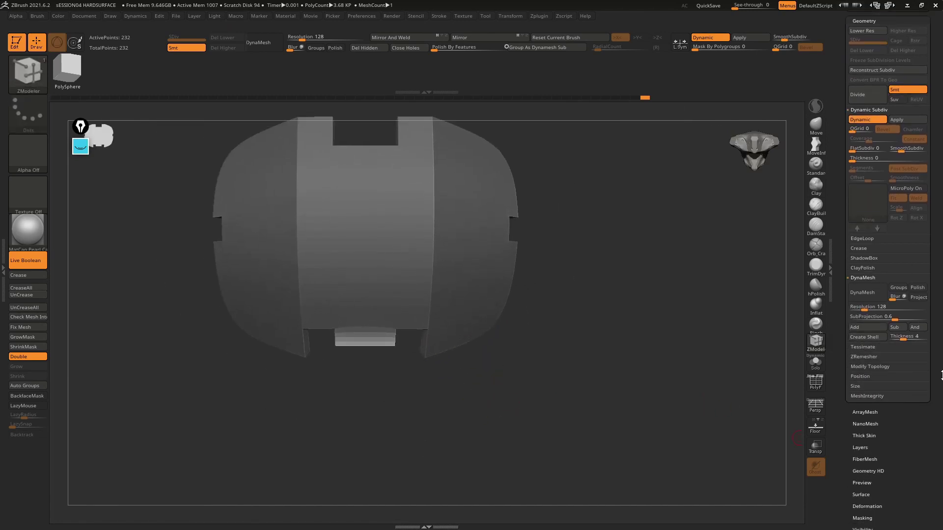
{"action": "scroll", "coordinate": [940, 349], "scroll_direction": "down", "scroll_amount": 5}
{"action": "scroll", "coordinate": [940, 348], "scroll_direction": "down", "scroll_amount": 5}
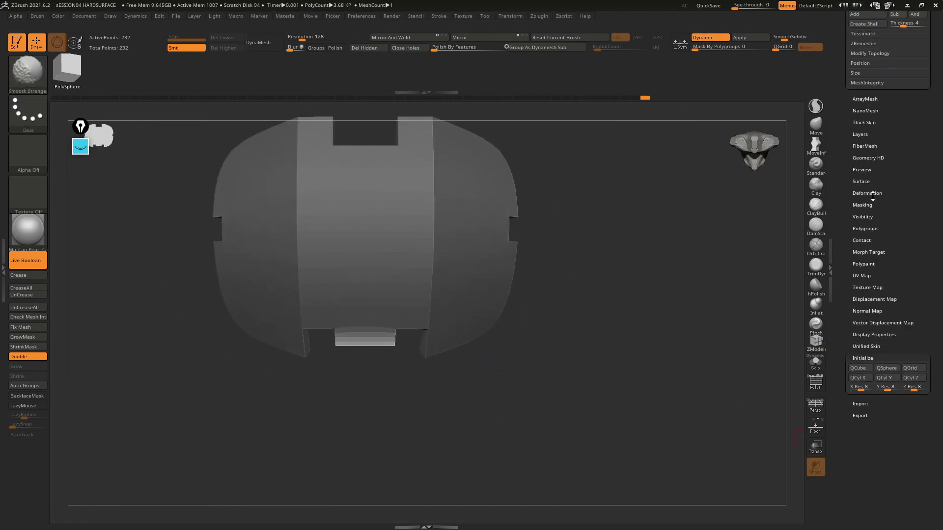
{"action": "left_click", "coordinate": [867, 193]}
{"action": "scroll", "coordinate": [941, 290], "scroll_direction": "down", "scroll_amount": 5}
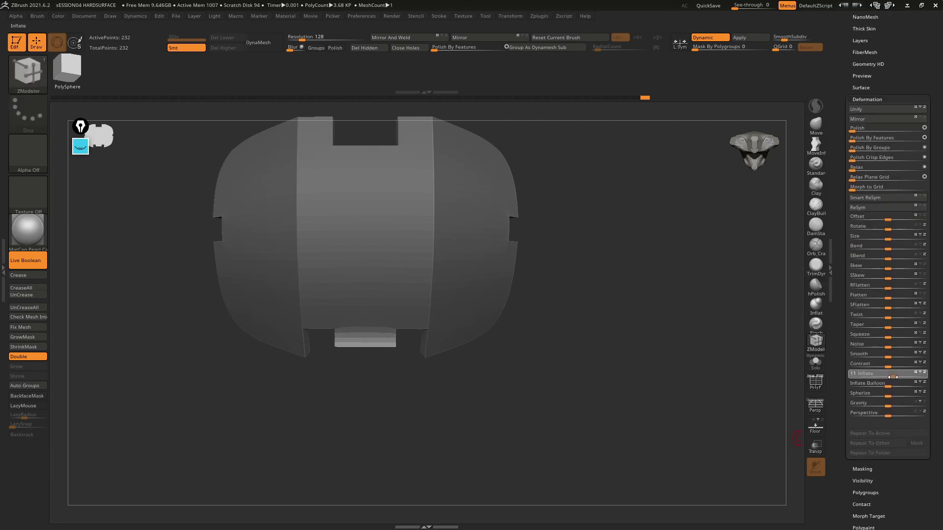
{"action": "mouse_move", "coordinate": [548, 374]}
{"action": "left_mouse_down"}
{"action": "mouse_move", "coordinate": [532, 290]}
{"action": "mouse_move", "coordinate": [537, 223]}
{"action": "mouse_move", "coordinate": [539, 316]}
{"action": "mouse_move", "coordinate": [486, 384]}
{"action": "left_mouse_up"}
{"action": "mouse_move", "coordinate": [509, 421]}
{"action": "left_mouse_down"}
{"action": "mouse_move", "coordinate": [505, 400]}
{"action": "mouse_move", "coordinate": [457, 370]}
{"action": "mouse_move", "coordinate": [486, 339]}
{"action": "left_mouse_up"}
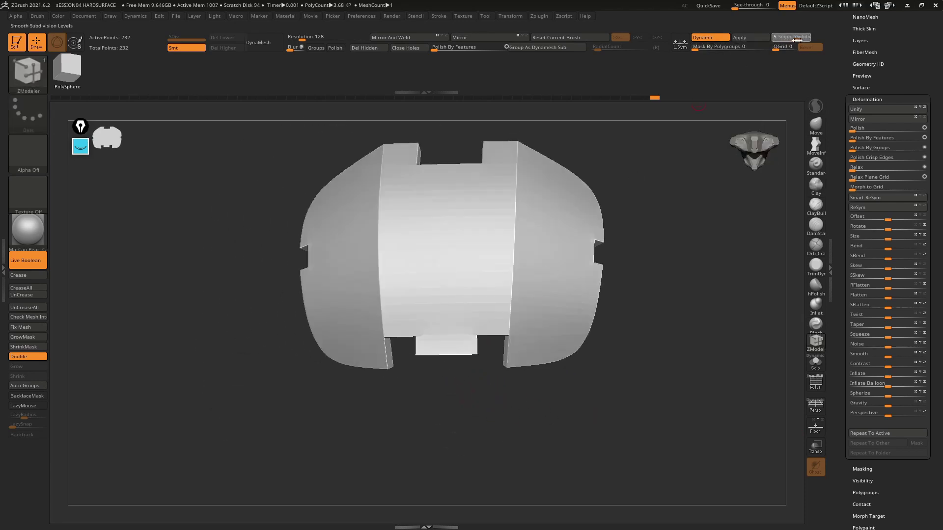
Reset SmoothSubdiv to 0 and reframe the shell from above.
{"action": "left_click_drag", "start_coordinate": [404, 339], "coordinate": [448, 313]}
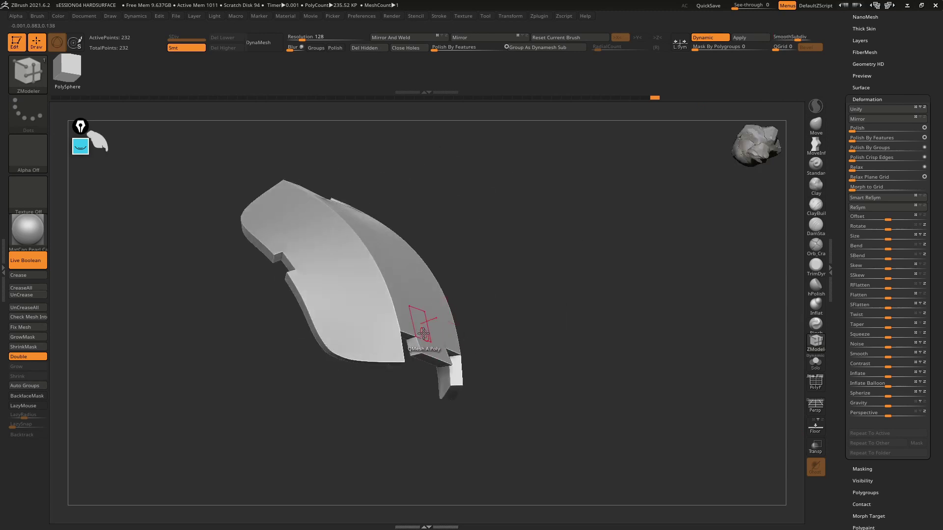
{"action": "mouse_move", "coordinate": [443, 360]}
{"action": "left_mouse_down"}
{"action": "mouse_move", "coordinate": [427, 353]}
{"action": "mouse_move", "coordinate": [413, 364]}
{"action": "mouse_move", "coordinate": [442, 376]}
{"action": "left_mouse_up"}
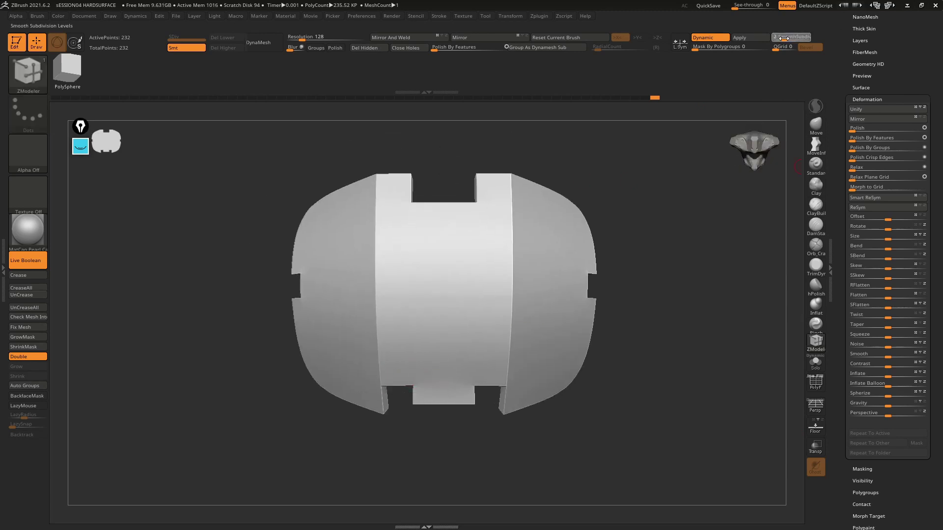
{"action": "left_click", "coordinate": [784, 37]}
{"action": "left_click_drag", "start_coordinate": [380, 398], "coordinate": [396, 354], "text": "alt"}
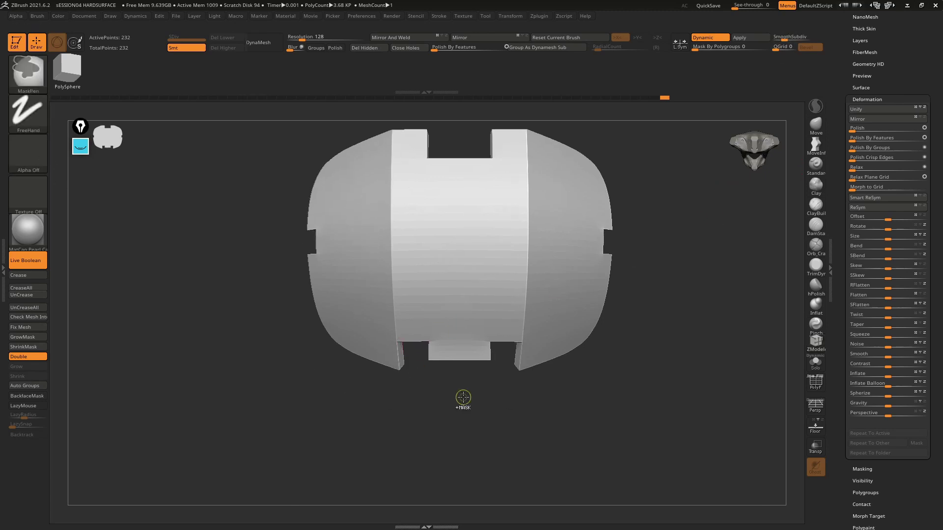
{"action": "right_click_drag", "start_coordinate": [463, 396], "coordinate": [603, 408], "text": "ctrl"}
{"action": "mouse_move", "coordinate": [546, 373]}
{"action": "left_mouse_down"}
{"action": "mouse_move", "coordinate": [545, 404]}
{"action": "mouse_move", "coordinate": [584, 391]}
{"action": "mouse_move", "coordinate": [530, 334]}
{"action": "mouse_move", "coordinate": [564, 387]}
{"action": "mouse_move", "coordinate": [557, 426]}
{"action": "mouse_move", "coordinate": [587, 391]}
{"action": "mouse_move", "coordinate": [557, 420]}
{"action": "mouse_move", "coordinate": [541, 412]}
{"action": "left_mouse_up"}
{"action": "right_click_drag", "start_coordinate": [540, 412], "coordinate": [520, 434], "text": "ctrl"}
{"action": "mouse_move", "coordinate": [519, 433]}
{"action": "left_mouse_down"}
{"action": "mouse_move", "coordinate": [591, 408]}
{"action": "mouse_move", "coordinate": [555, 413]}
{"action": "left_mouse_up"}
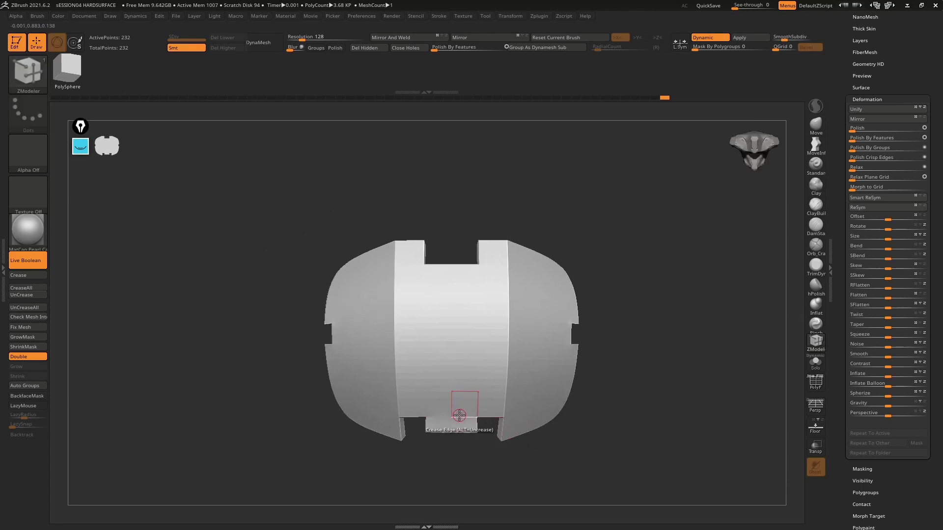
{"action": "left_click_drag", "start_coordinate": [459, 416], "coordinate": [472, 233]}
Switch from ZModeler to the Move brush with X symmetry, framing the top centre tab.
{"action": "key", "text": "b"}
{"action": "key", "text": "z"}
{"action": "key", "text": "m"}
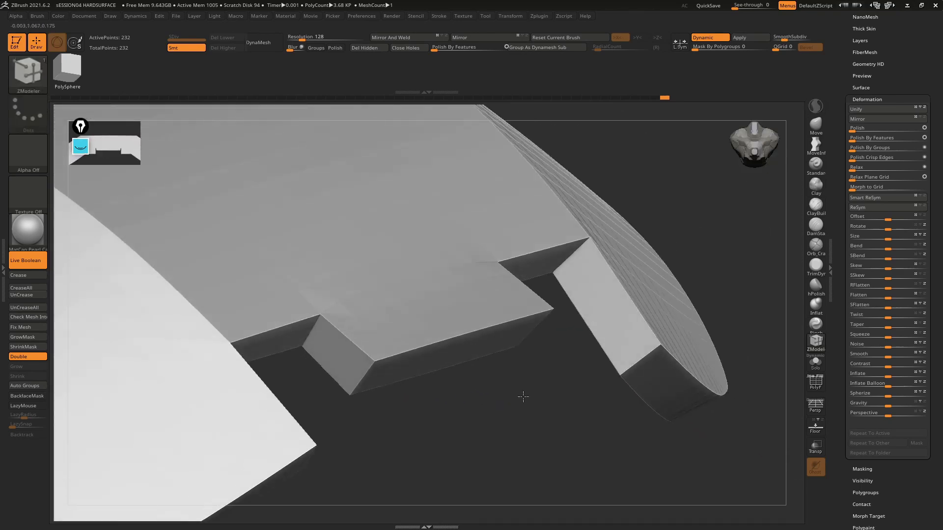
{"action": "left_click_drag", "start_coordinate": [505, 385], "coordinate": [512, 437]}
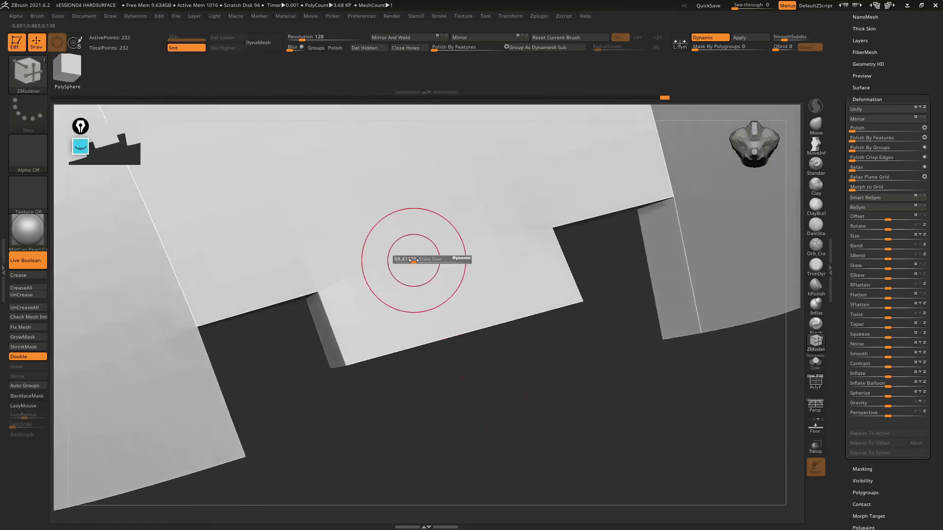
{"action": "mouse_move", "coordinate": [447, 231]}
{"action": "left_mouse_down"}
{"action": "mouse_move", "coordinate": [434, 185]}
{"action": "mouse_move", "coordinate": [463, 242]}
{"action": "mouse_move", "coordinate": [441, 245]}
{"action": "mouse_move", "coordinate": [538, 175]}
{"action": "left_mouse_up"}
{"action": "key", "text": "b"}
{"action": "key", "text": "m"}
{"action": "key", "text": "v"}
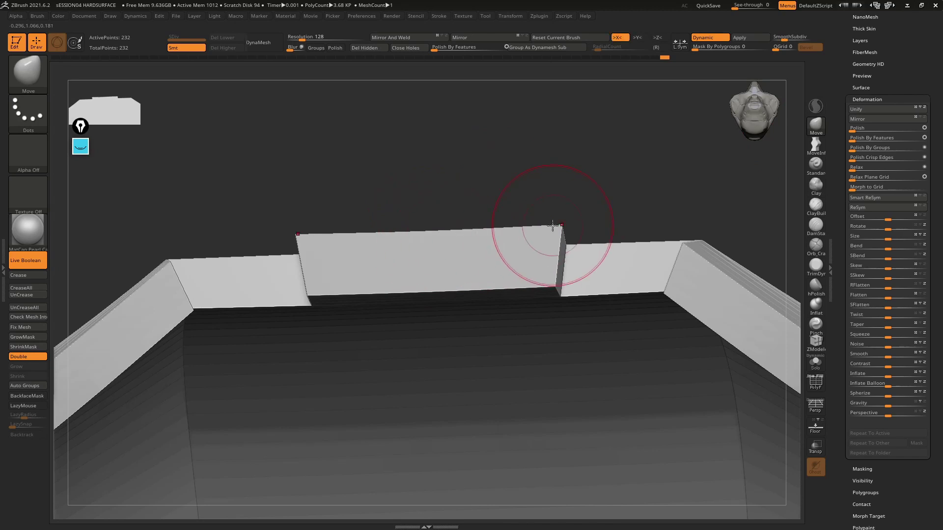
Apply Mirror And Weld across the shell's width and check the welded mesh in PolyF.
{"action": "mouse_move", "coordinate": [526, 249]}
{"action": "left_mouse_down"}
{"action": "mouse_move", "coordinate": [531, 226]}
{"action": "mouse_move", "coordinate": [514, 245]}
{"action": "mouse_move", "coordinate": [560, 252]}
{"action": "left_mouse_up"}
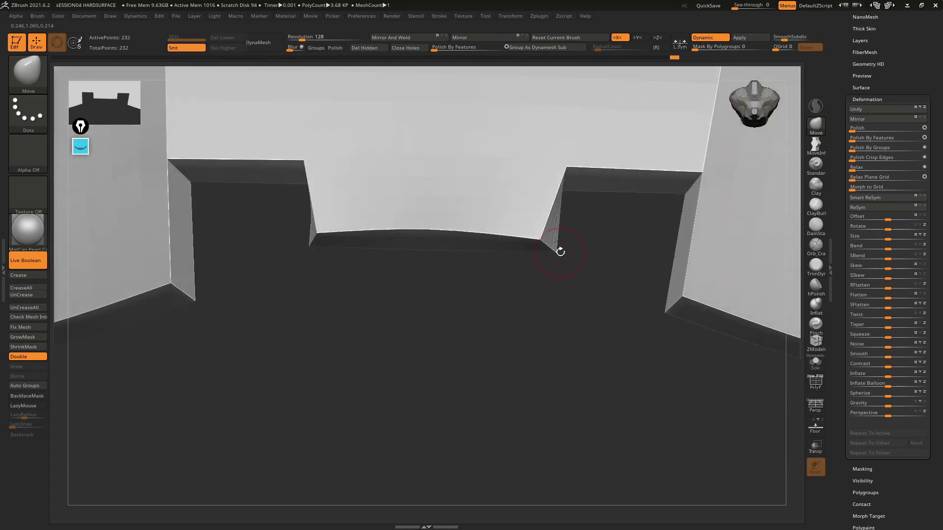
{"action": "left_click_drag", "start_coordinate": [533, 251], "coordinate": [437, 195]}
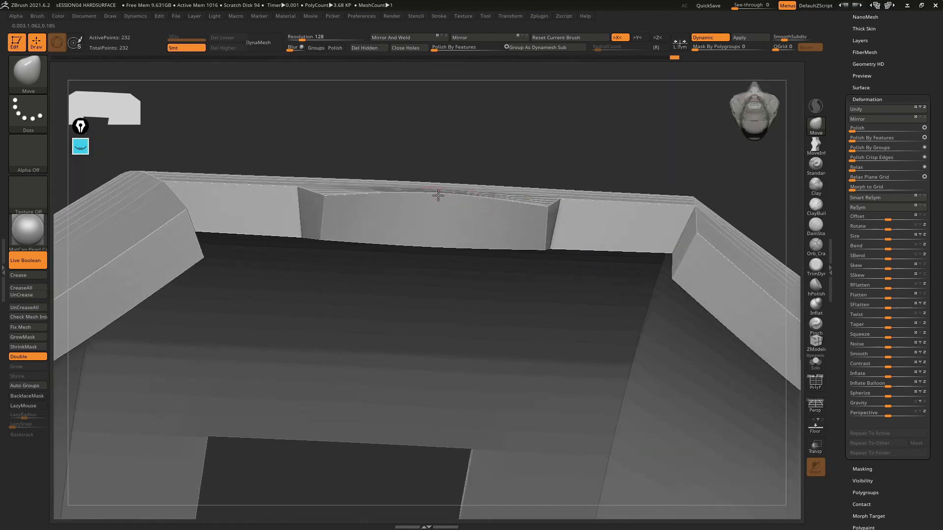
{"action": "right_click_drag", "start_coordinate": [436, 201], "coordinate": [459, 196]}
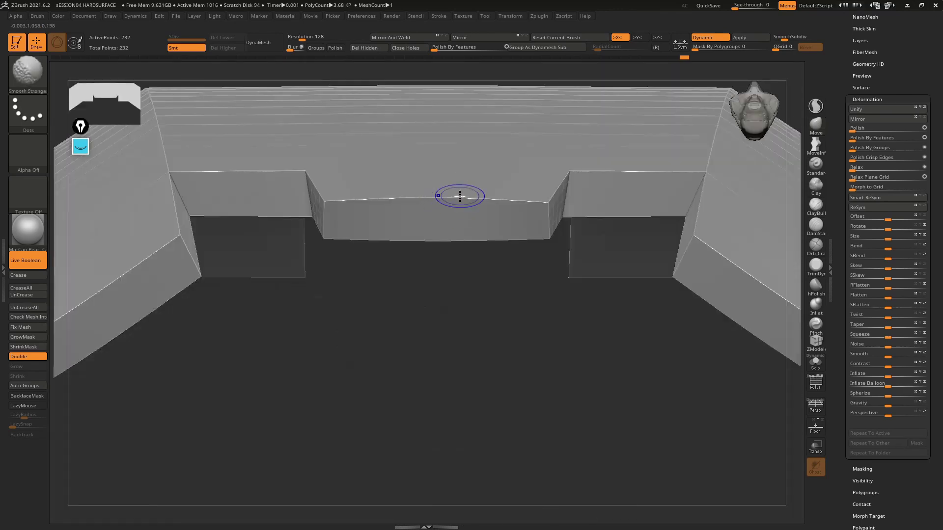
{"action": "left_click", "coordinate": [413, 37]}
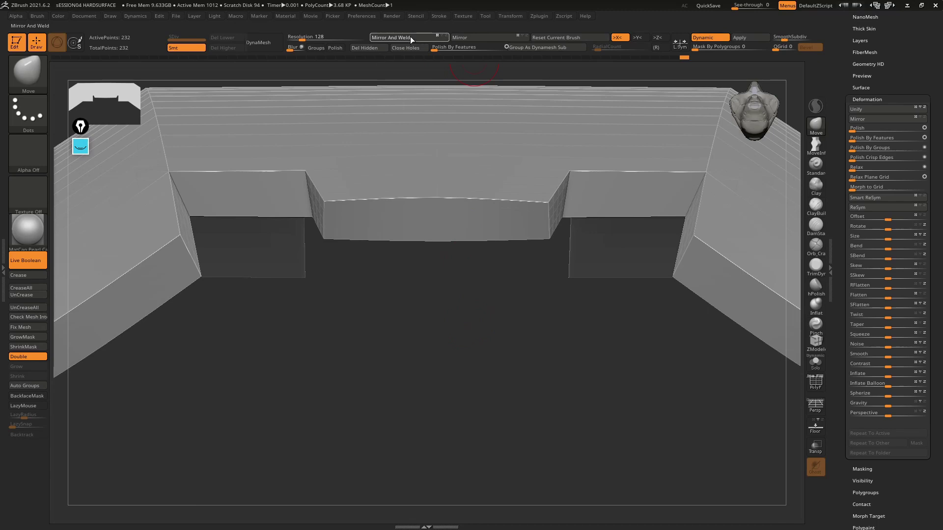
{"action": "mouse_move", "coordinate": [452, 277]}
{"action": "left_mouse_down"}
{"action": "mouse_move", "coordinate": [446, 361]}
{"action": "mouse_move", "coordinate": [474, 440]}
{"action": "left_mouse_up"}
{"action": "key", "text": "shift+f"}
{"action": "mouse_move", "coordinate": [521, 289]}
{"action": "right_mouse_down"}
{"action": "mouse_move", "coordinate": [385, 185]}
{"action": "mouse_move", "coordinate": [447, 245]}
{"action": "mouse_move", "coordinate": [425, 309]}
{"action": "mouse_move", "coordinate": [401, 286]}
{"action": "mouse_move", "coordinate": [423, 342]}
{"action": "mouse_move", "coordinate": [407, 276]}
{"action": "right_mouse_up"}
{"action": "key", "text": "shift+f"}
{"action": "key", "text": "shift+f"}
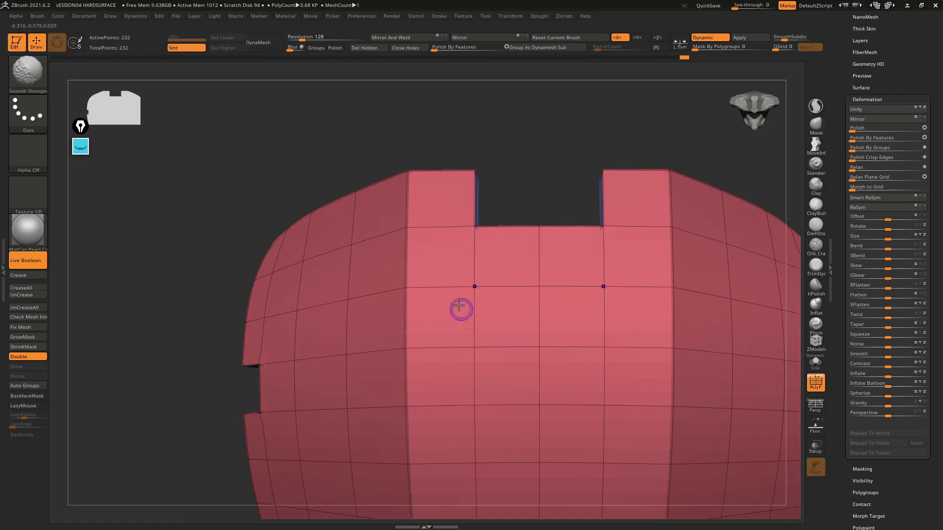
Turn off Dynamic Subdiv and show the wireframe in a straight front view.
{"action": "key", "text": "shift+f"}
{"action": "mouse_move", "coordinate": [461, 309]}
{"action": "right_mouse_down"}
{"action": "mouse_move", "coordinate": [444, 295]}
{"action": "mouse_move", "coordinate": [422, 216]}
{"action": "mouse_move", "coordinate": [467, 293]}
{"action": "mouse_move", "coordinate": [444, 288]}
{"action": "mouse_move", "coordinate": [457, 292]}
{"action": "right_mouse_up"}
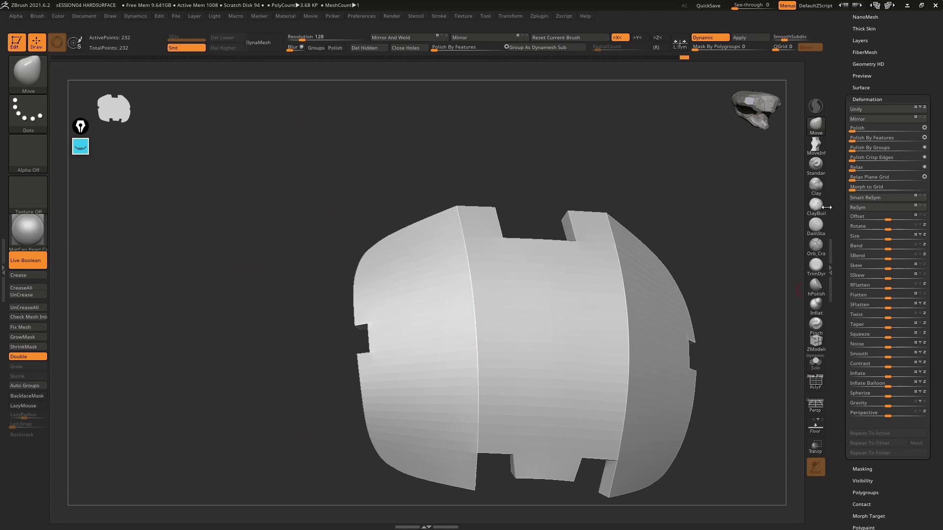
{"action": "left_click", "coordinate": [703, 37]}
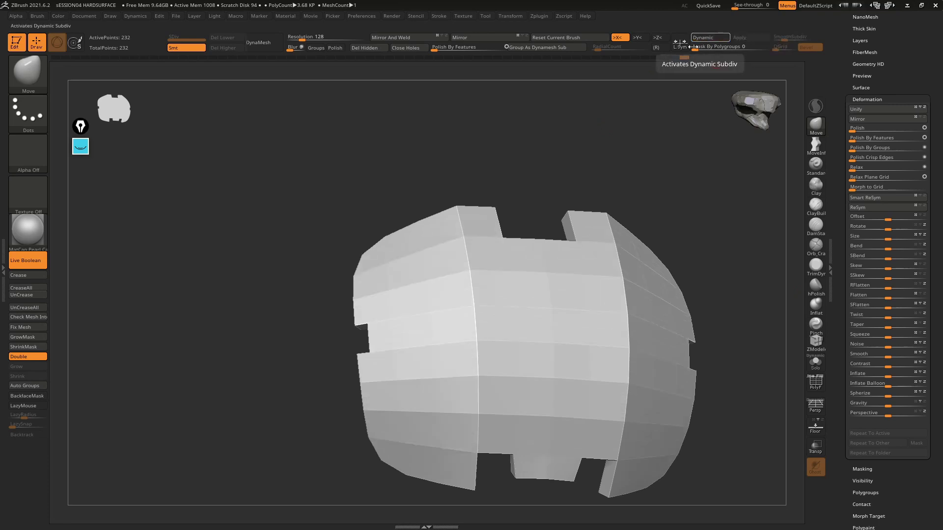
{"action": "key", "text": "shift+f"}
{"action": "mouse_move", "coordinate": [606, 141]}
{"action": "right_mouse_down", "text": "shift"}
{"action": "mouse_move", "coordinate": [551, 166]}
{"action": "mouse_move", "coordinate": [577, 184]}
{"action": "right_mouse_up", "text": "shift"}
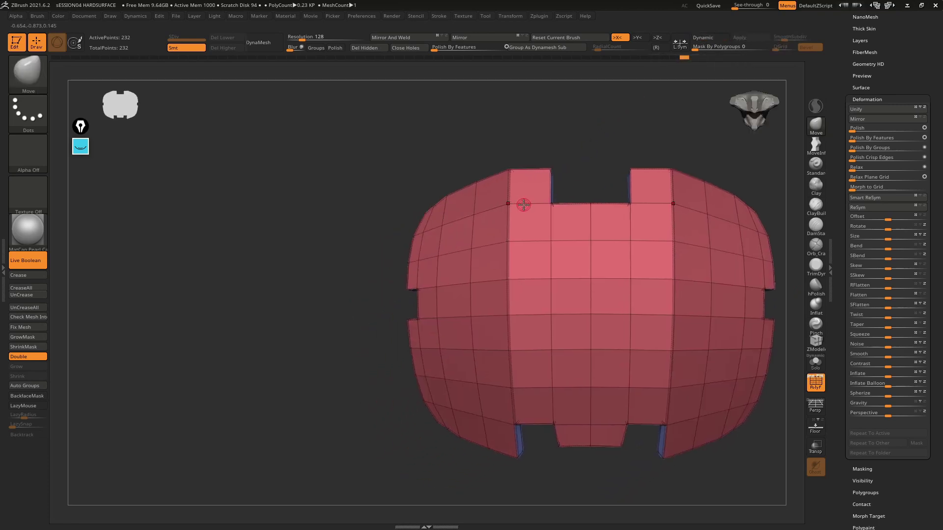
Insert a new vertical edge loop on the shell with ZModeler's Insert Edge Loop.
{"action": "left_click", "coordinate": [815, 342]}
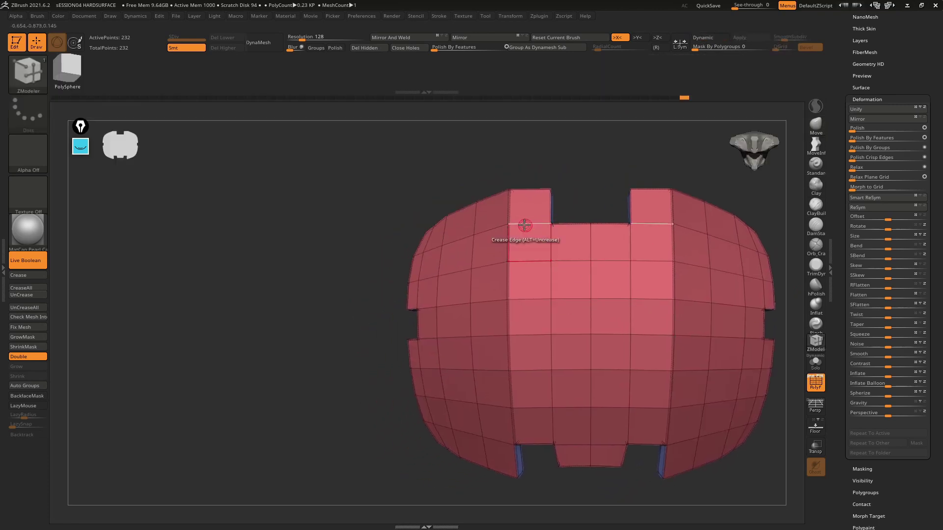
{"action": "key", "text": "space"}
{"action": "left_click", "coordinate": [511, 242]}
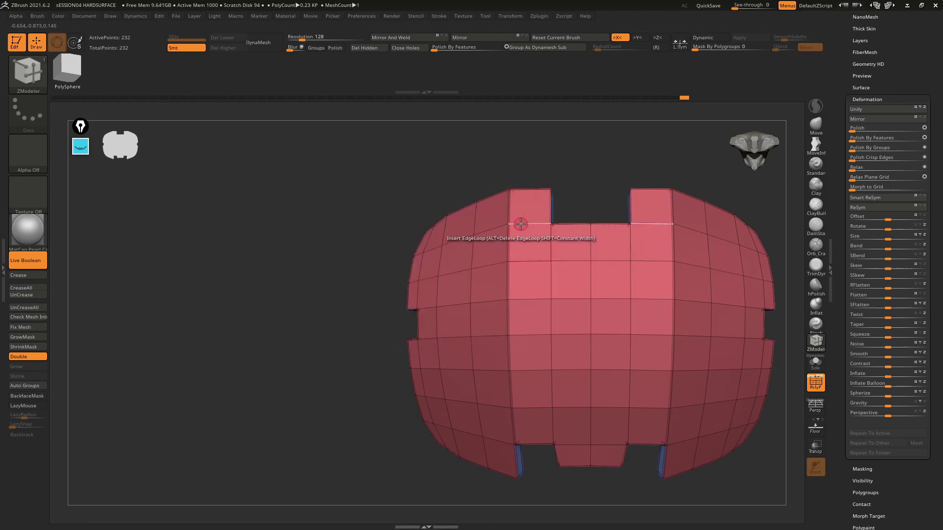
{"action": "left_click", "coordinate": [515, 226]}
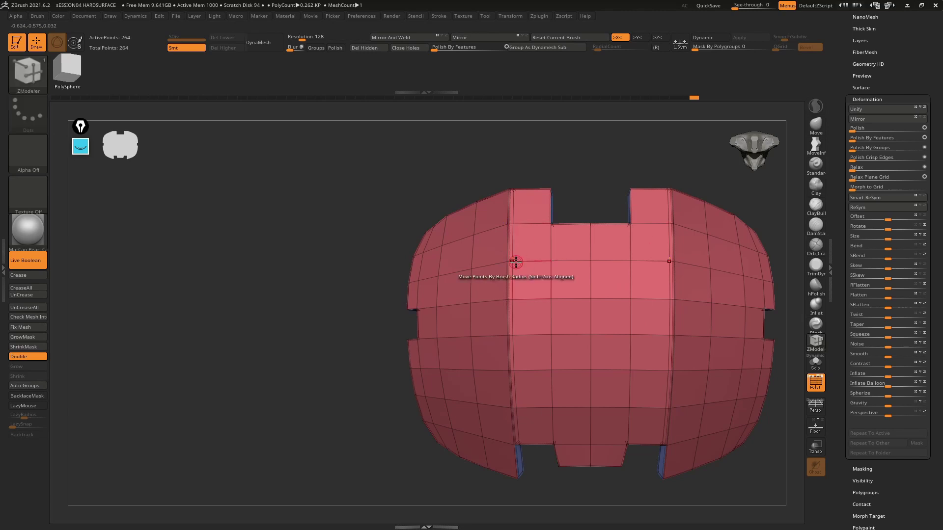
{"action": "mouse_move", "coordinate": [516, 261]}
{"action": "right_mouse_down"}
{"action": "mouse_move", "coordinate": [530, 126]}
{"action": "mouse_move", "coordinate": [620, 284]}
{"action": "mouse_move", "coordinate": [585, 190]}
{"action": "mouse_move", "coordinate": [586, 242]}
{"action": "right_mouse_up"}
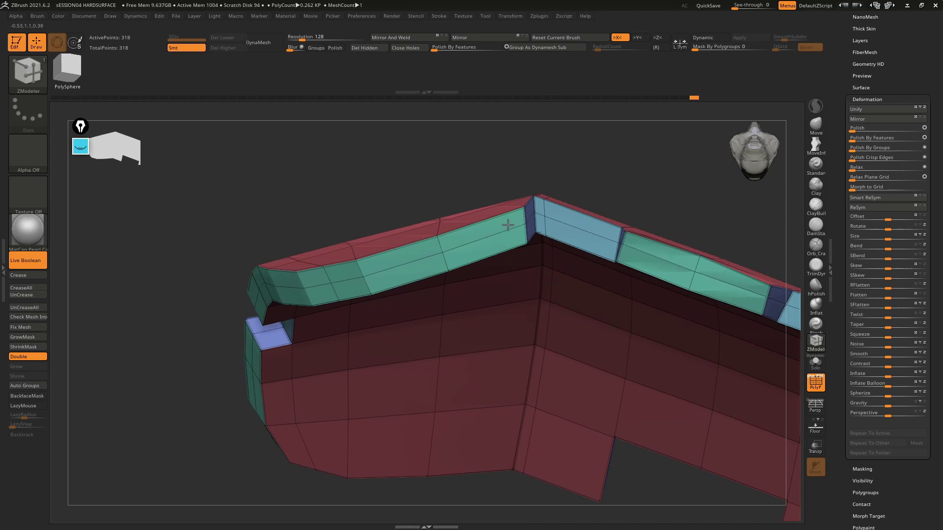
{"action": "mouse_move", "coordinate": [631, 203]}
{"action": "right_mouse_down"}
{"action": "mouse_move", "coordinate": [629, 311]}
{"action": "mouse_move", "coordinate": [627, 298]}
{"action": "right_mouse_up"}
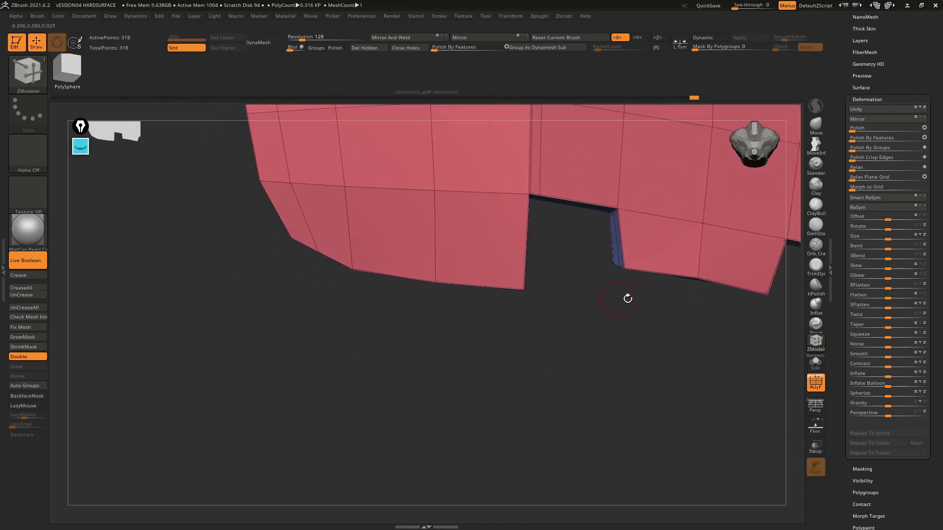
Inspect the shell's top with the Move brush, then return to ZModeler.
{"action": "left_click", "coordinate": [815, 128]}
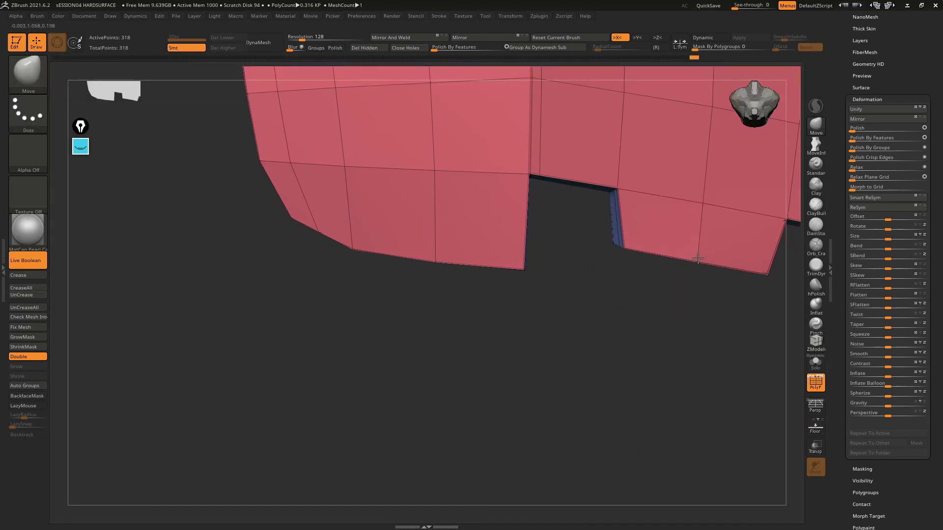
{"action": "mouse_move", "coordinate": [698, 258]}
{"action": "right_mouse_down"}
{"action": "mouse_move", "coordinate": [707, 270]}
{"action": "mouse_move", "coordinate": [560, 319]}
{"action": "mouse_move", "coordinate": [551, 248]}
{"action": "mouse_move", "coordinate": [637, 273]}
{"action": "right_mouse_up"}
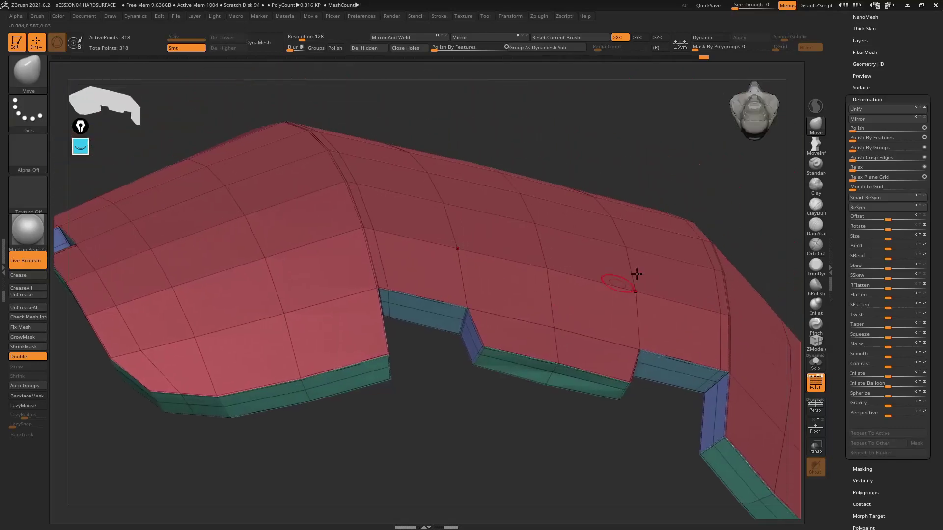
{"action": "mouse_move", "coordinate": [564, 260]}
{"action": "right_mouse_down"}
{"action": "mouse_move", "coordinate": [559, 152]}
{"action": "mouse_move", "coordinate": [558, 399]}
{"action": "mouse_move", "coordinate": [492, 381]}
{"action": "mouse_move", "coordinate": [479, 248]}
{"action": "mouse_move", "coordinate": [435, 297]}
{"action": "mouse_move", "coordinate": [360, 232]}
{"action": "mouse_move", "coordinate": [400, 232]}
{"action": "mouse_move", "coordinate": [353, 179]}
{"action": "mouse_move", "coordinate": [673, 274]}
{"action": "right_mouse_up"}
{"action": "left_click", "coordinate": [811, 350]}
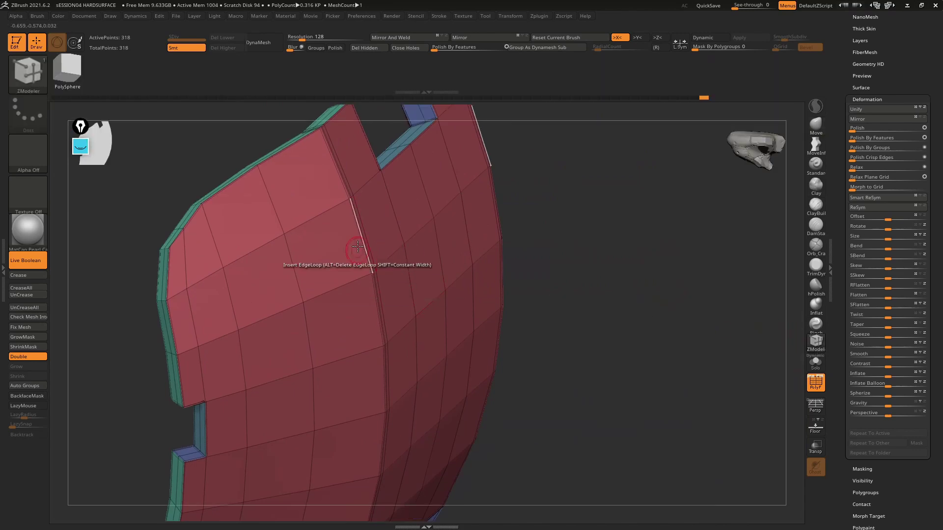
Set the PolyGroup polygon action and extend the grey strip polygroup two polygons down.
{"action": "key", "text": "space"}
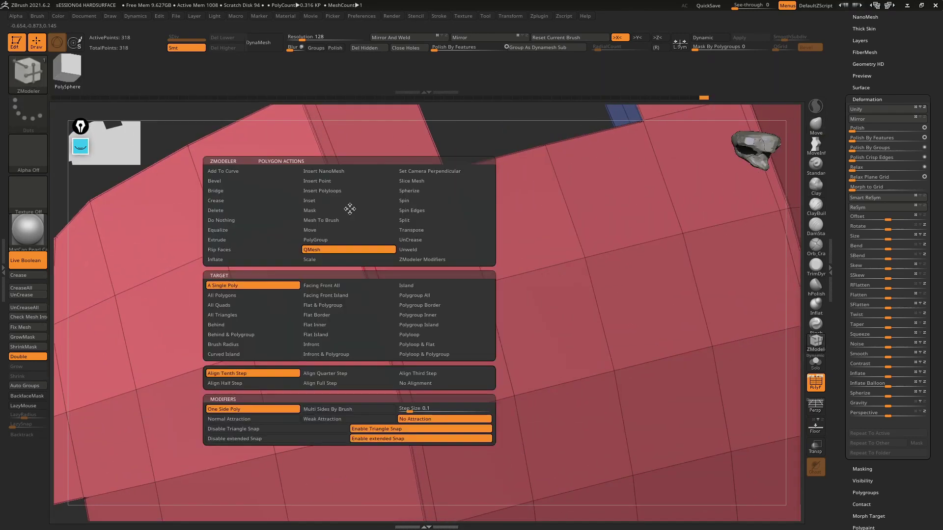
{"action": "left_click", "coordinate": [334, 240]}
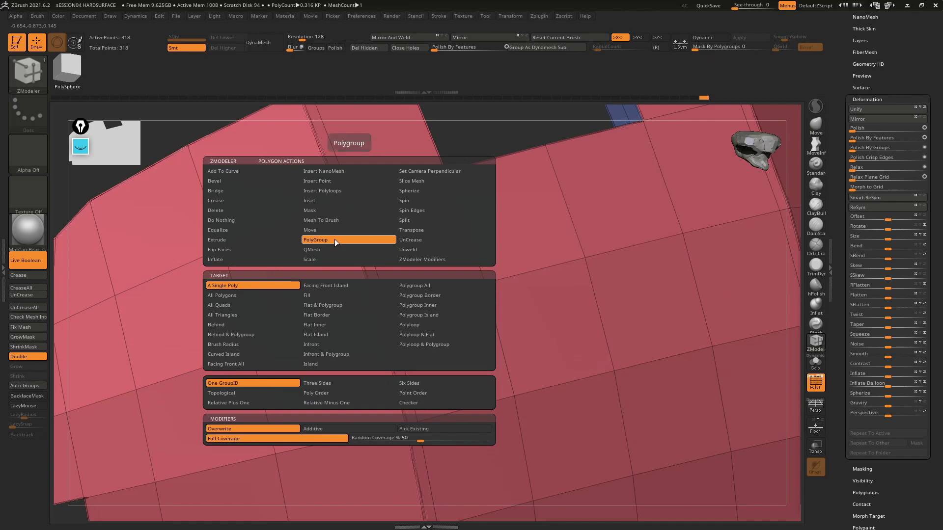
{"action": "left_click", "coordinate": [347, 303]}
{"action": "right_click_drag", "start_coordinate": [441, 232], "coordinate": [441, 189], "text": "ctrl"}
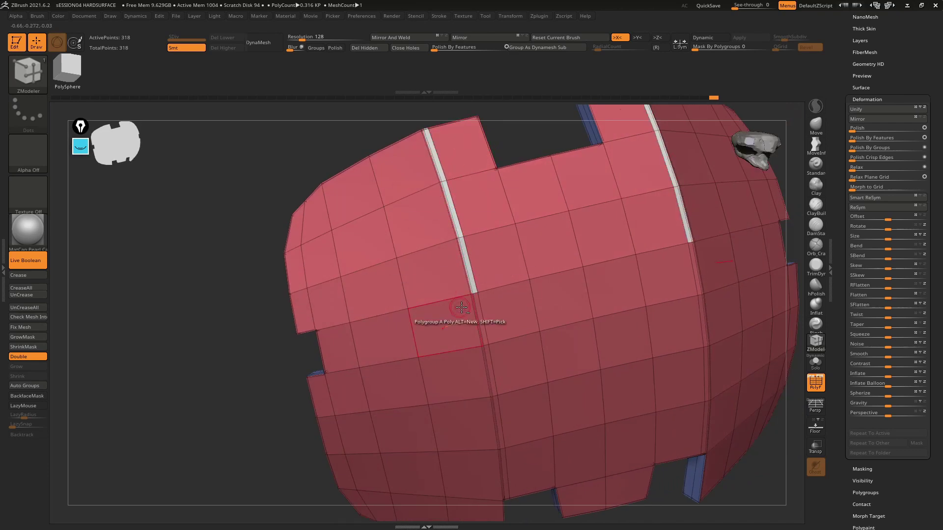
{"action": "right_click_drag", "start_coordinate": [471, 307], "coordinate": [460, 235]}
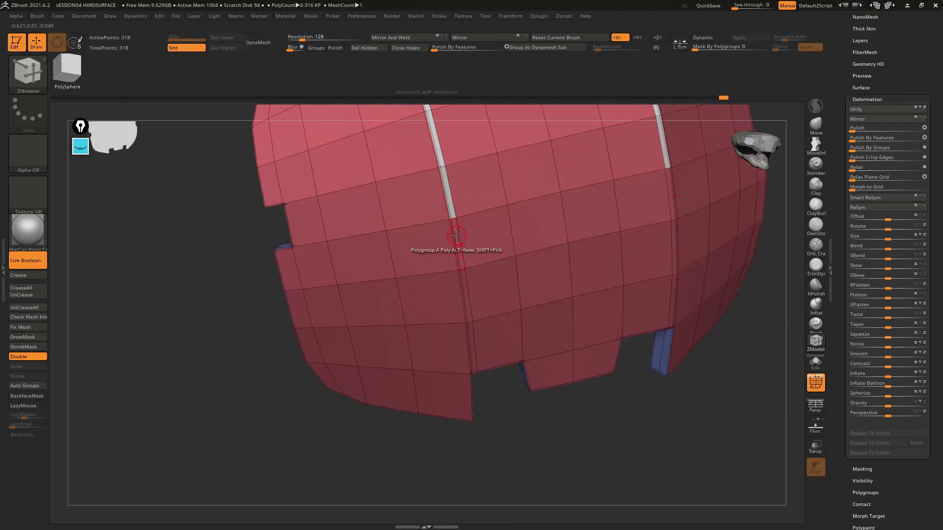
{"action": "left_click", "coordinate": [462, 295]}
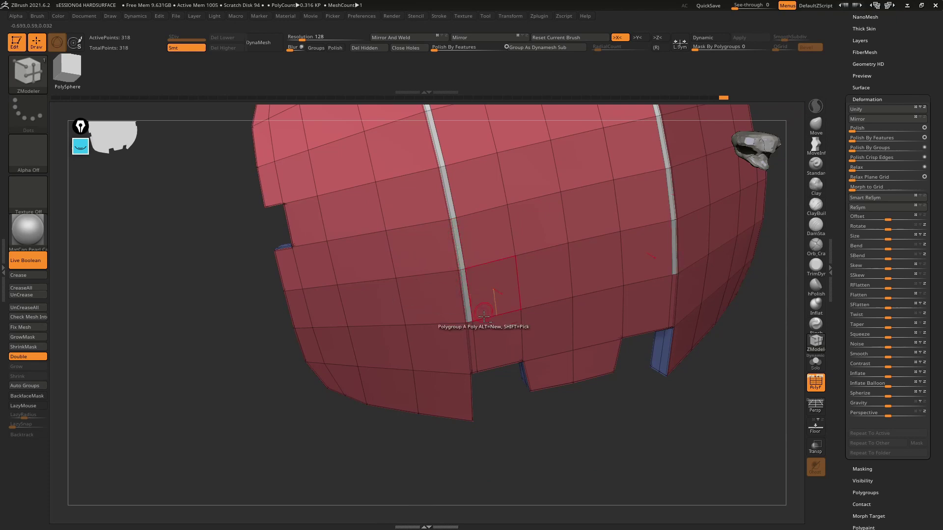
{"action": "left_click", "coordinate": [471, 340]}
{"action": "scroll", "coordinate": [478, 336], "scroll_direction": "up", "scroll_amount": 5}
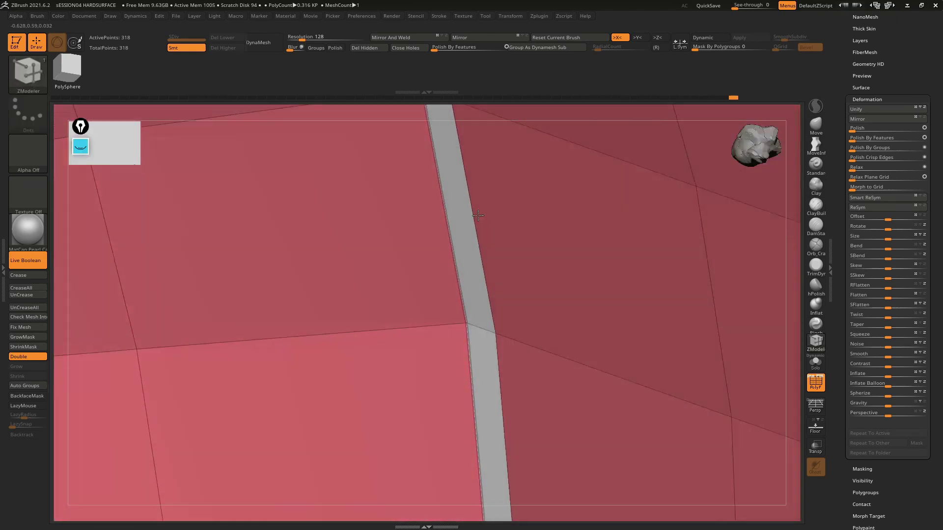
{"action": "right_click_drag", "start_coordinate": [478, 215], "coordinate": [463, 210]}
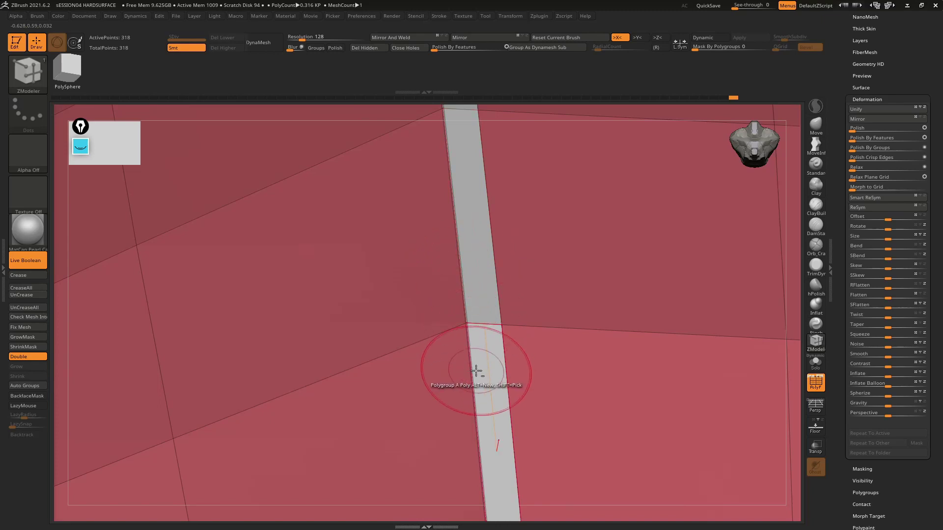
{"action": "mouse_move", "coordinate": [497, 404]}
{"action": "right_mouse_down"}
{"action": "mouse_move", "coordinate": [490, 309]}
{"action": "mouse_move", "coordinate": [465, 231]}
{"action": "right_mouse_up"}
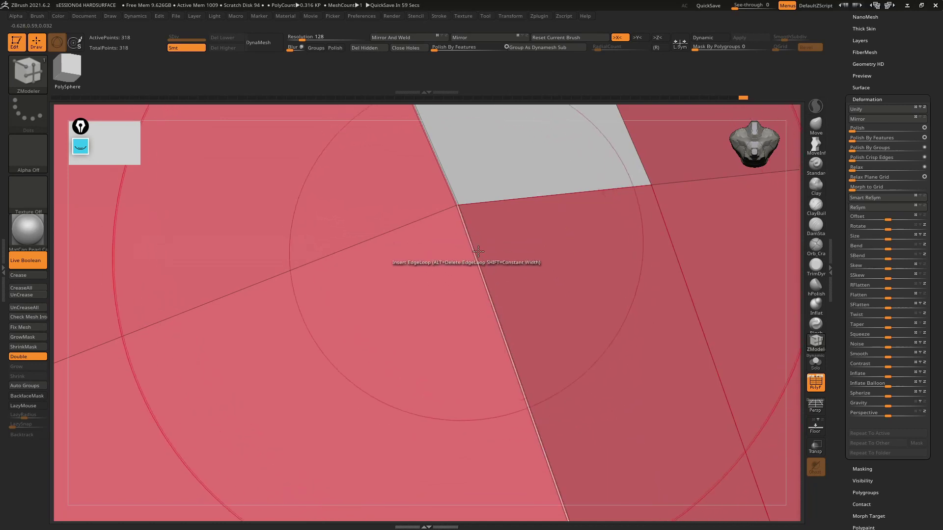
Assign the white strip its own new polygroup, checking the change with undo and redo.
{"action": "key", "text": "ctrl+z"}
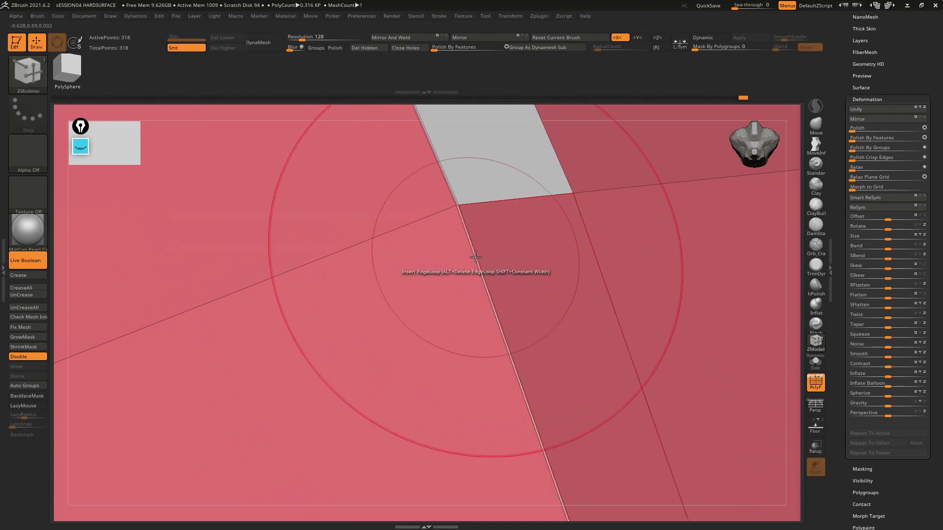
{"action": "key", "text": "ctrl+shift+z"}
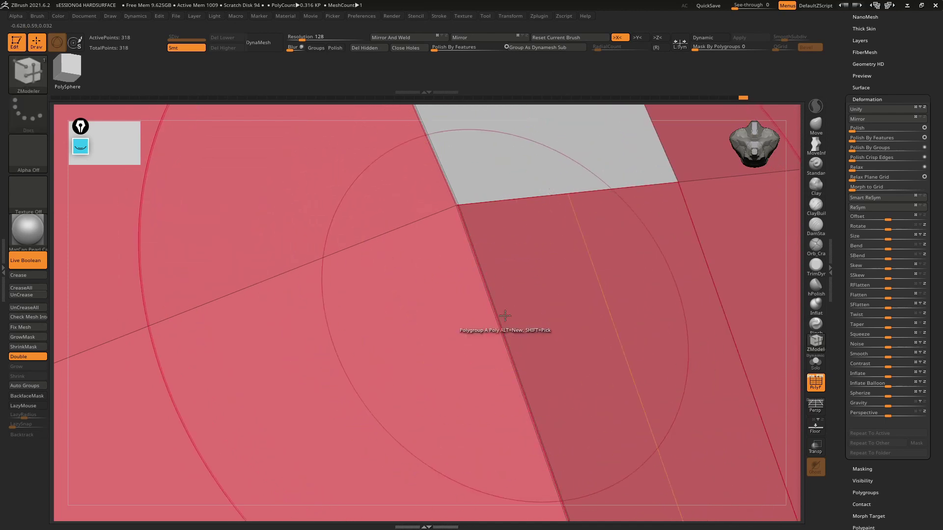
{"action": "mouse_move", "coordinate": [505, 306]}
{"action": "right_mouse_down"}
{"action": "mouse_move", "coordinate": [519, 249]}
{"action": "mouse_move", "coordinate": [501, 261]}
{"action": "mouse_move", "coordinate": [511, 322]}
{"action": "mouse_move", "coordinate": [507, 197]}
{"action": "mouse_move", "coordinate": [484, 274]}
{"action": "mouse_move", "coordinate": [522, 273]}
{"action": "mouse_move", "coordinate": [516, 283]}
{"action": "mouse_move", "coordinate": [522, 211]}
{"action": "mouse_move", "coordinate": [467, 274]}
{"action": "right_mouse_up"}
{"action": "key", "text": "space"}
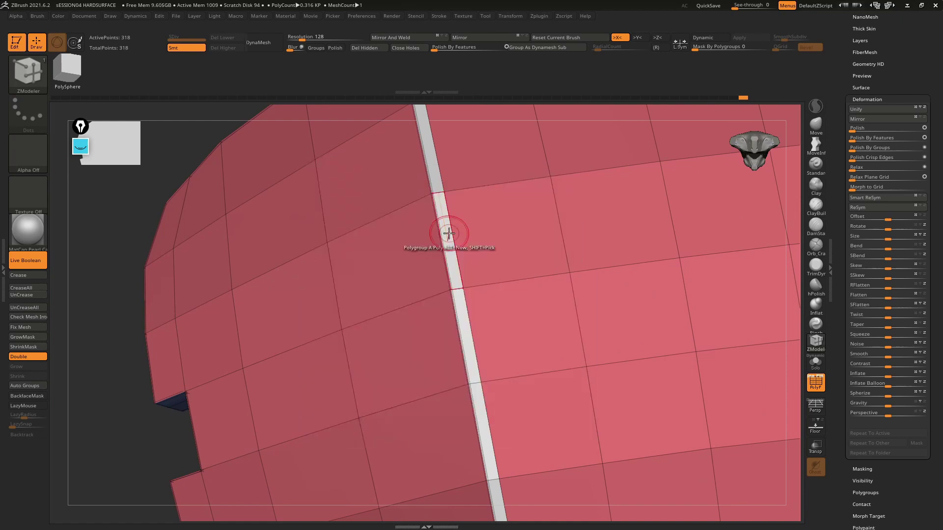
{"action": "left_click", "coordinate": [449, 234]}
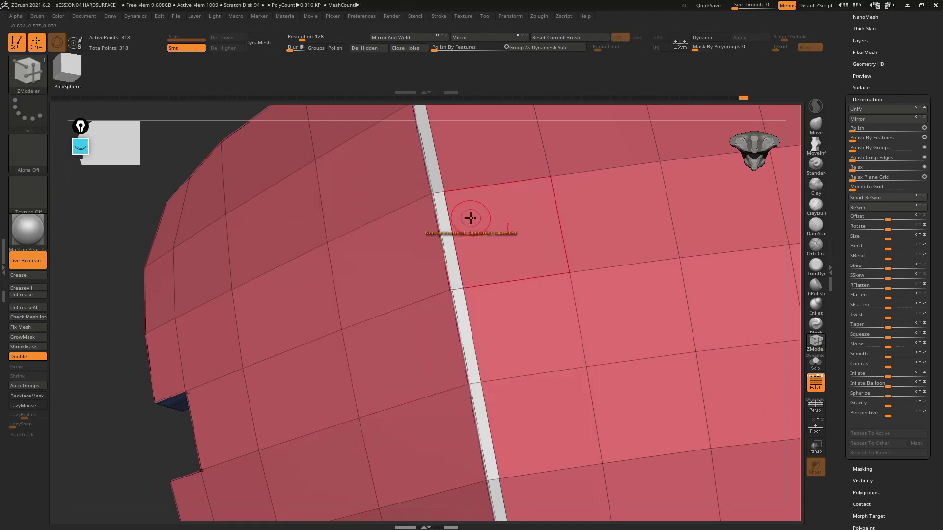
{"action": "left_click", "coordinate": [442, 211]}
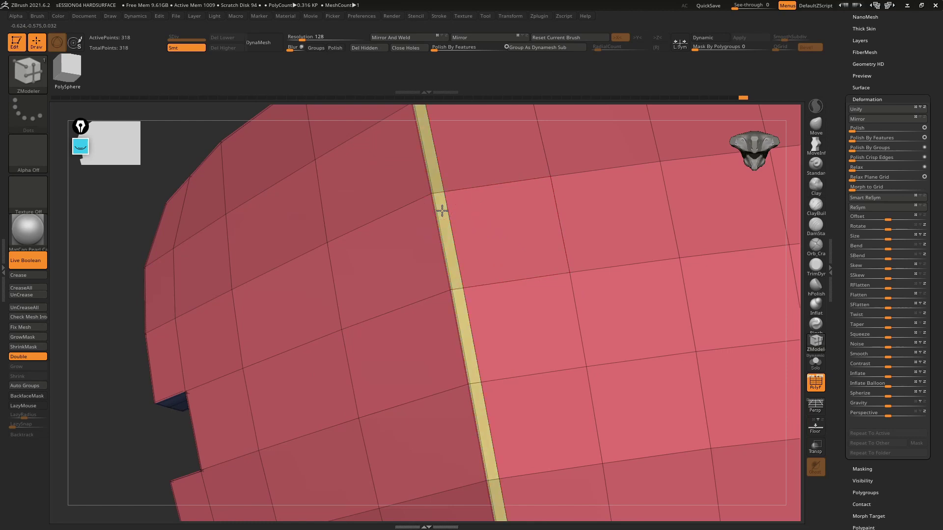
{"action": "left_click", "coordinate": [442, 210]}
{"action": "mouse_move", "coordinate": [442, 210]}
{"action": "right_mouse_down", "text": "shift"}
{"action": "mouse_move", "coordinate": [533, 179]}
{"action": "mouse_move", "coordinate": [416, 256]}
{"action": "right_mouse_up", "text": "shift"}
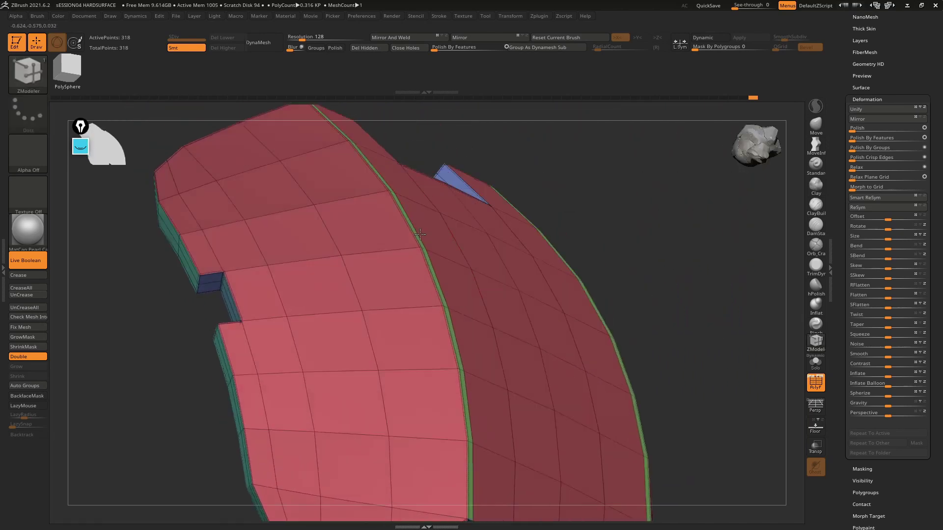
{"action": "key", "text": "b"}
{"action": "key", "text": "z"}
{"action": "key", "text": "m"}
{"action": "key", "text": "space"}
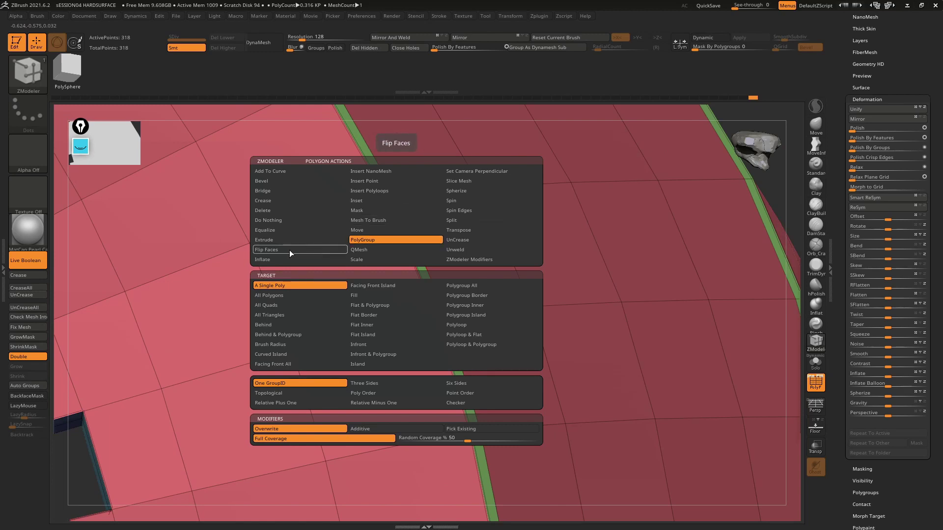
Try a QMesh extrusion of the green strip with Polygroup All target, then undo it.
{"action": "left_click", "coordinate": [370, 250]}
{"action": "key", "text": "space"}
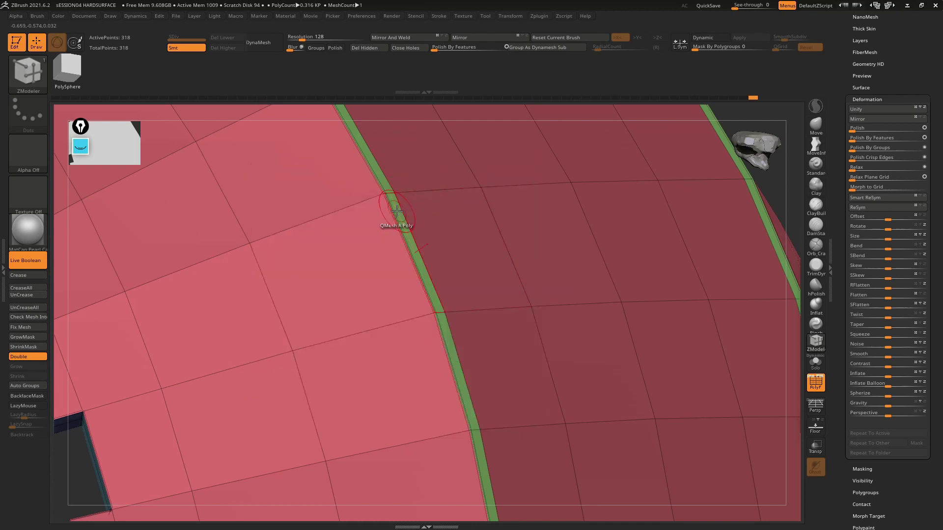
{"action": "key", "text": "space"}
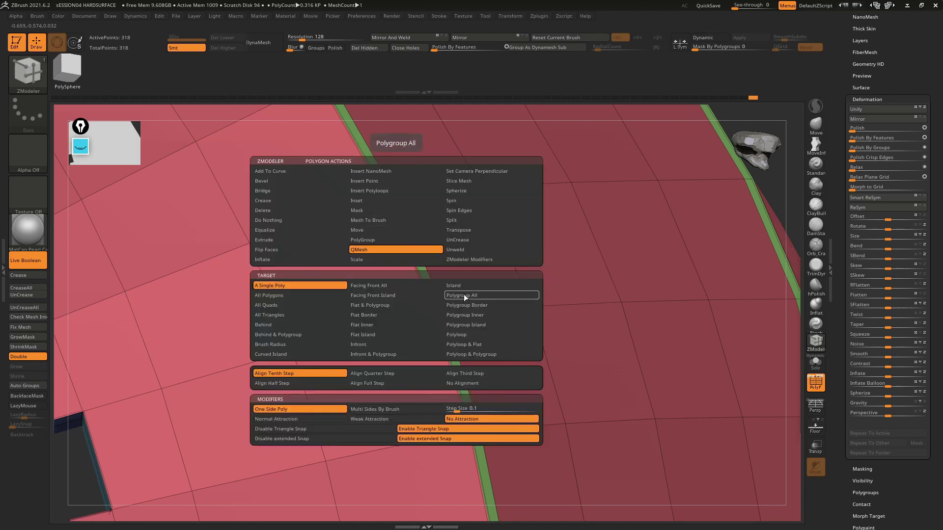
{"action": "left_click", "coordinate": [464, 295]}
{"action": "key", "text": "space"}
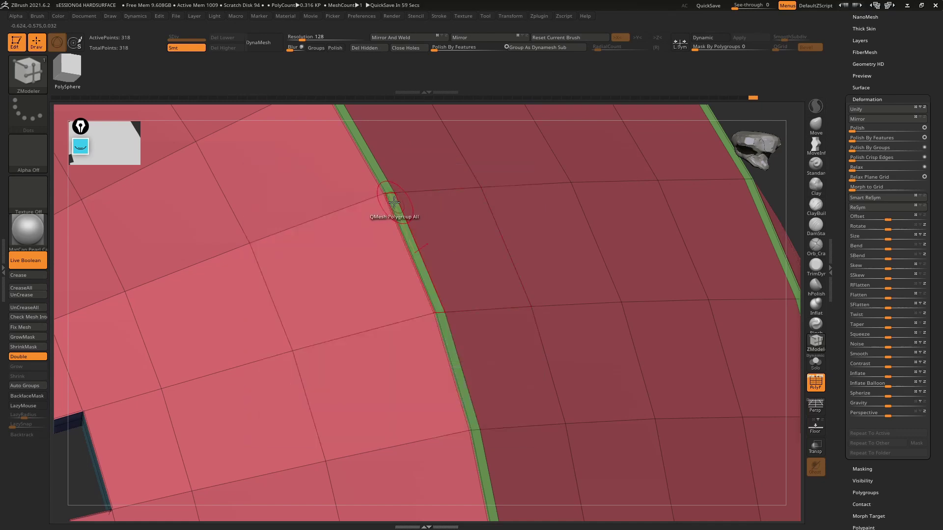
{"action": "left_click_drag", "start_coordinate": [390, 204], "coordinate": [385, 210]}
{"action": "right_click_drag", "start_coordinate": [385, 211], "coordinate": [383, 228]}
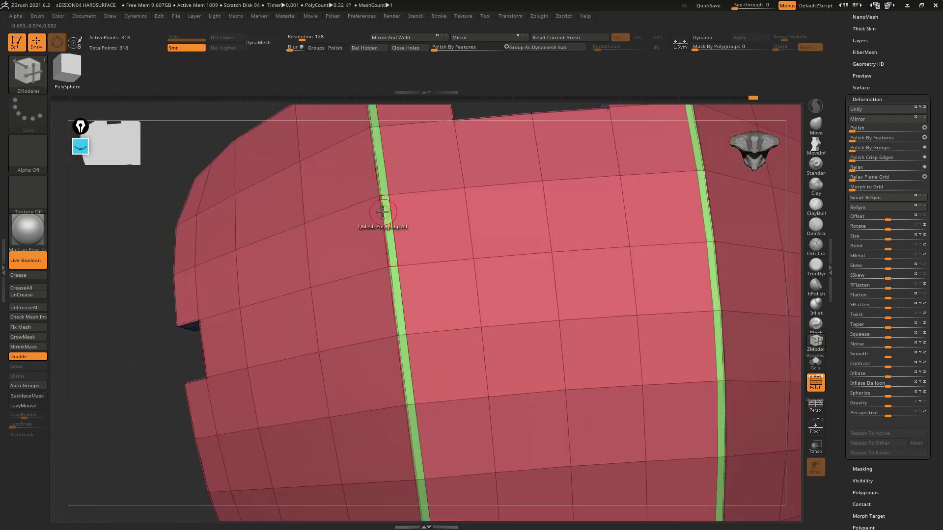
{"action": "key", "text": "ctrl+z"}
{"action": "key", "text": "ctrl+z"}
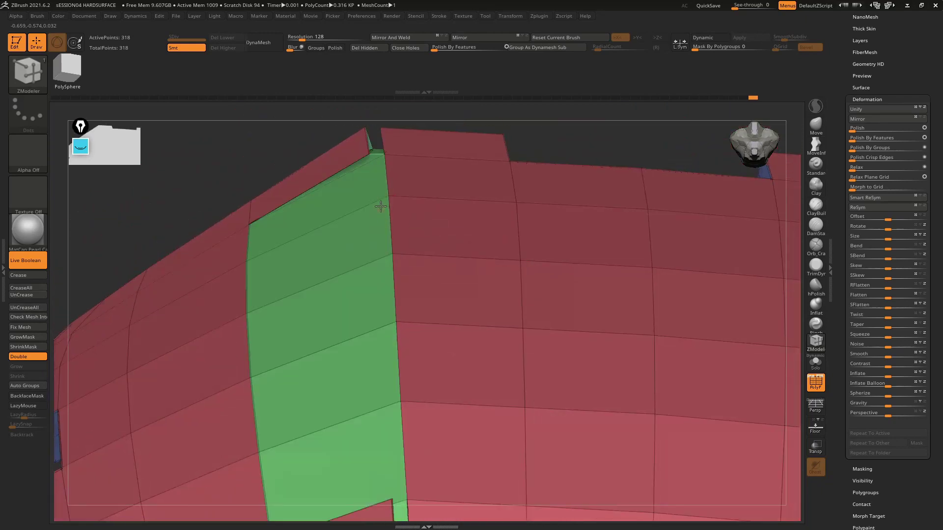
{"action": "key", "text": "ctrl+z"}
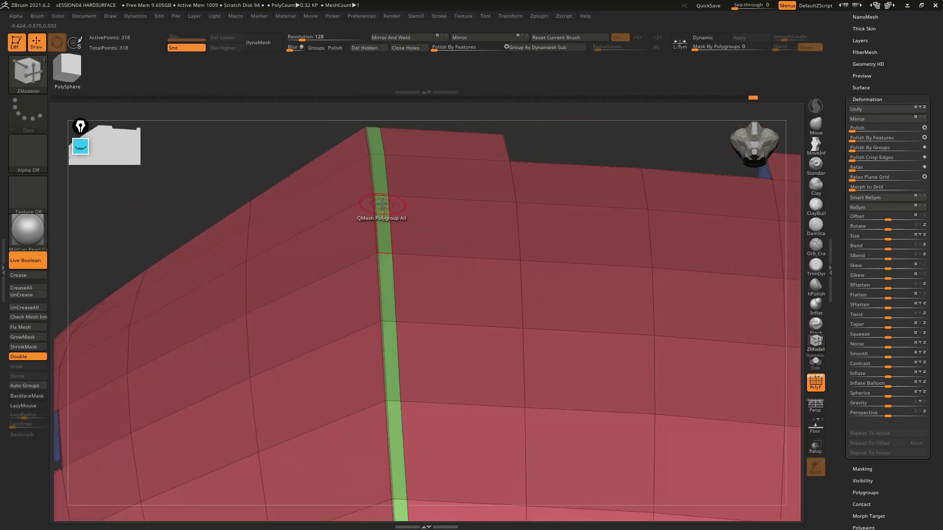
Turn off step alignment, Extended Snap and Triangle Snap, undoing the test extrusions.
{"action": "key", "text": "space"}
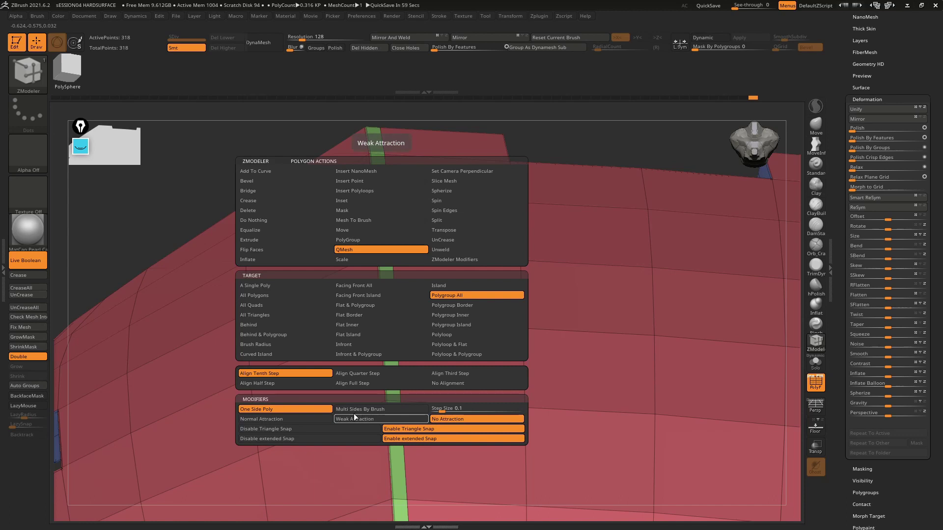
{"action": "left_click", "coordinate": [446, 385]}
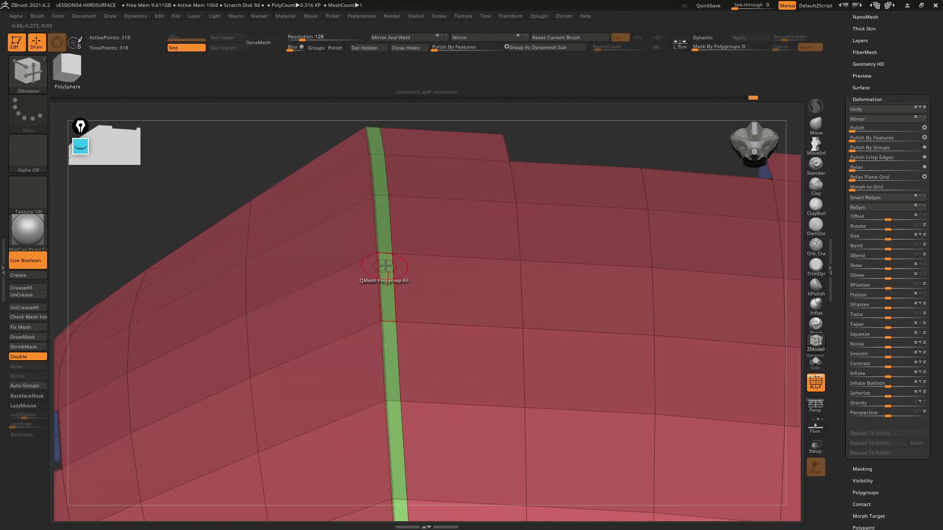
{"action": "left_click_drag", "start_coordinate": [385, 269], "coordinate": [386, 277]}
{"action": "key", "text": "ctrl+z"}
{"action": "key", "text": "space"}
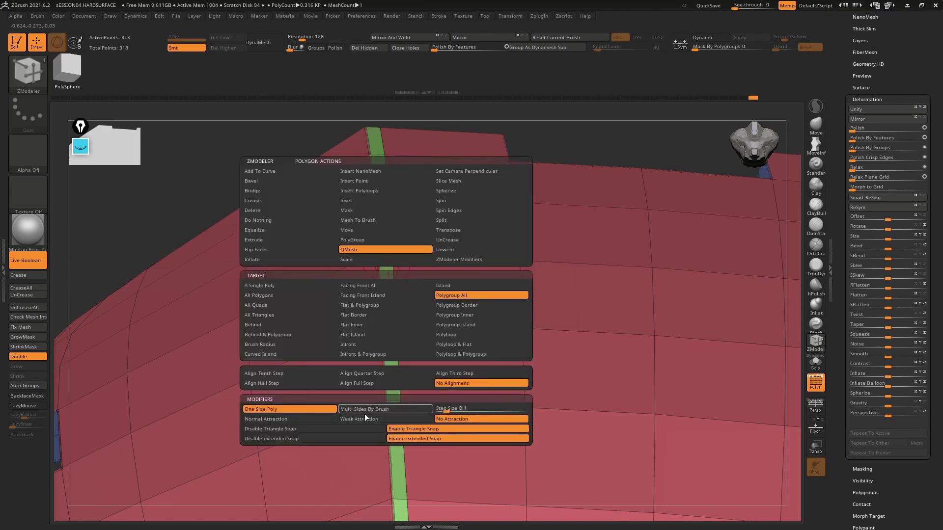
{"action": "left_click", "coordinate": [350, 440]}
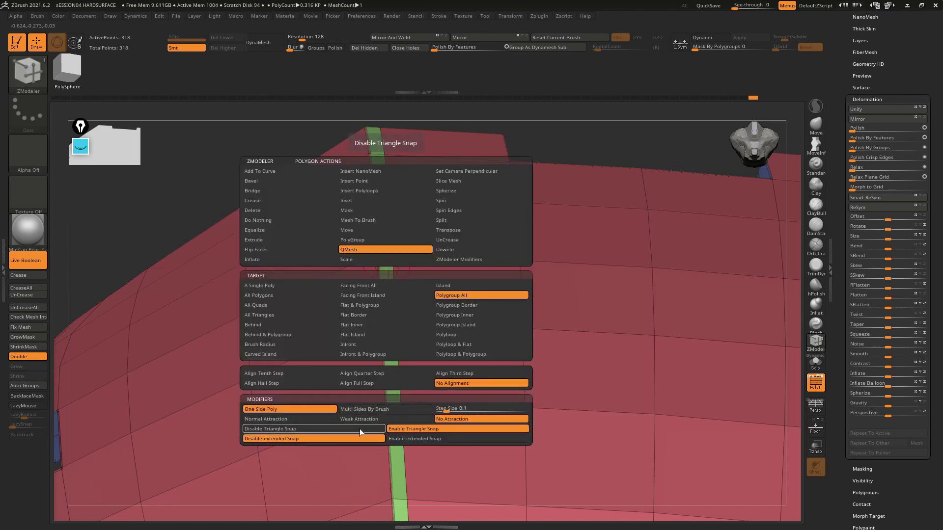
{"action": "left_click", "coordinate": [359, 428]}
{"action": "left_click_drag", "start_coordinate": [384, 225], "coordinate": [275, 231]}
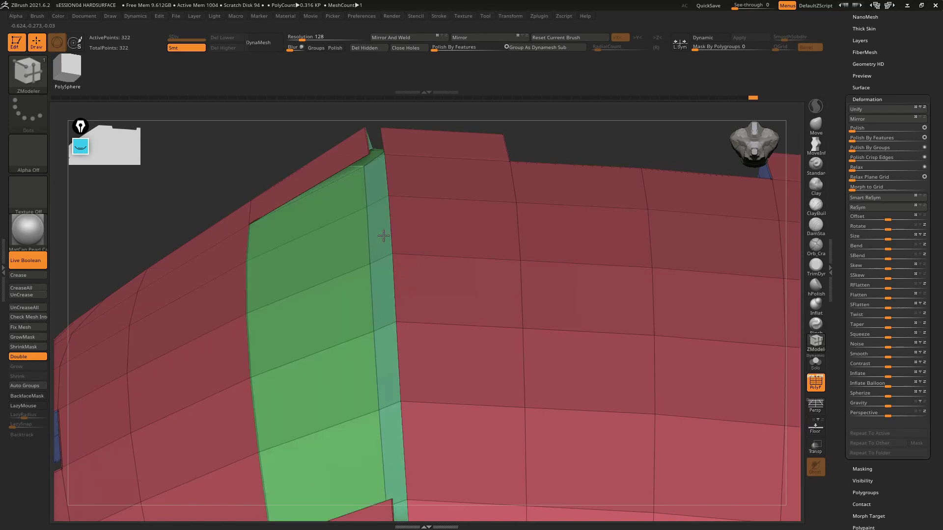
{"action": "key", "text": "ctrl+z"}
Switch the polygon action to Extrude and undo a trial single-polygon extrusion.
{"action": "key", "text": "space"}
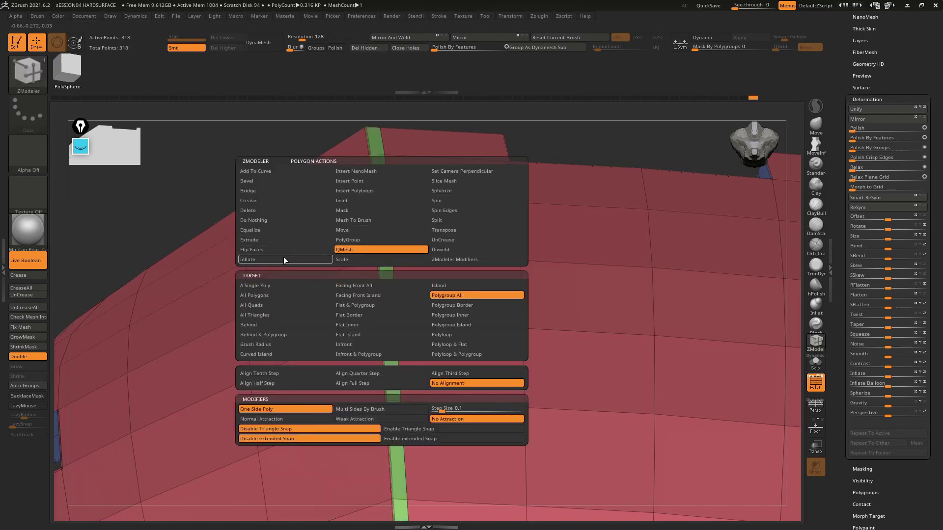
{"action": "left_click", "coordinate": [284, 239]}
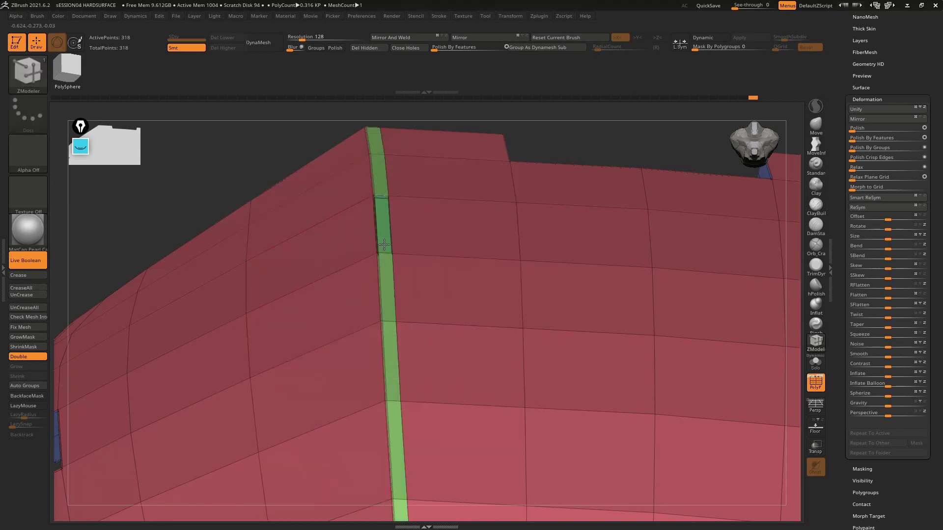
{"action": "right_click_drag", "start_coordinate": [390, 238], "coordinate": [402, 305]}
{"action": "key", "text": "ctrl+z"}
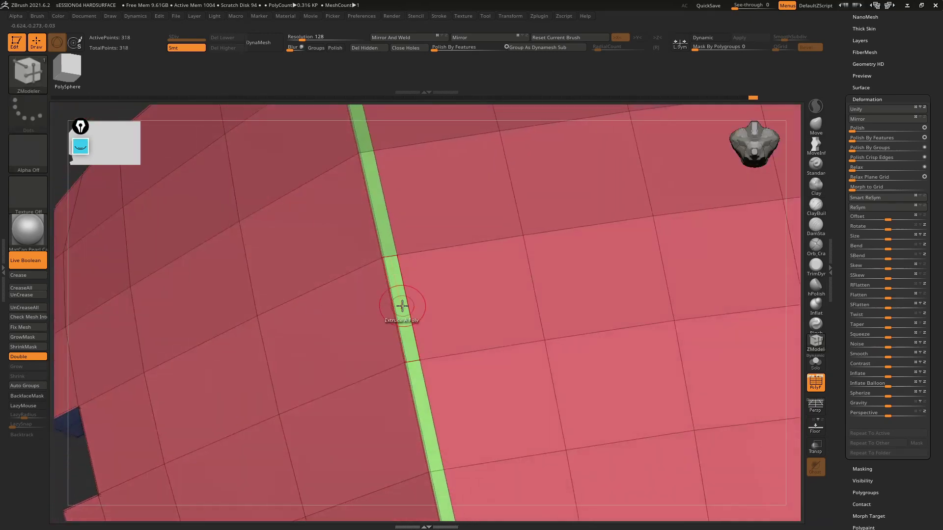
{"action": "left_click_drag", "start_coordinate": [399, 297], "coordinate": [396, 303]}
{"action": "mouse_move", "coordinate": [396, 303]}
{"action": "right_mouse_down"}
{"action": "mouse_move", "coordinate": [414, 296]}
{"action": "mouse_move", "coordinate": [397, 270]}
{"action": "right_mouse_up"}
{"action": "key", "text": "ctrl+z"}
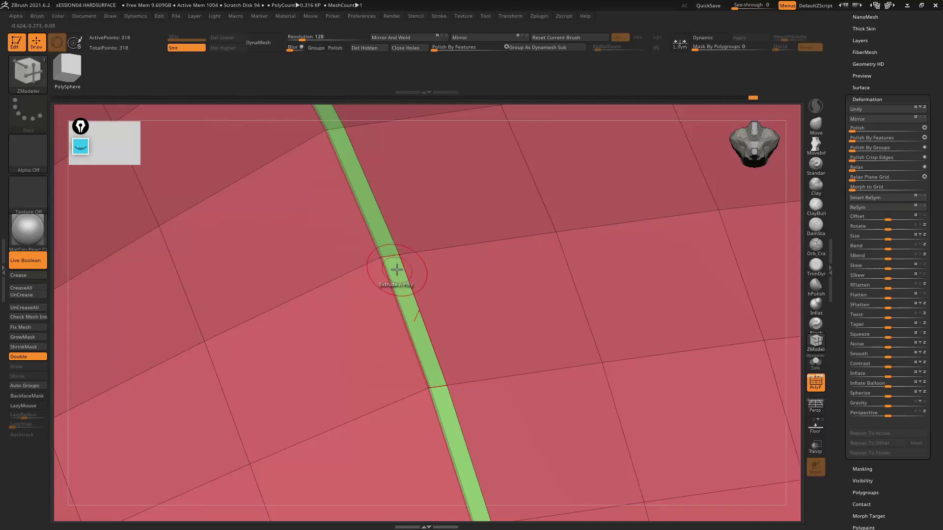
{"action": "key", "text": "space"}
Extrude the whole green strip outward and inspect the shape with PolyF toggled.
{"action": "left_click", "coordinate": [455, 287]}
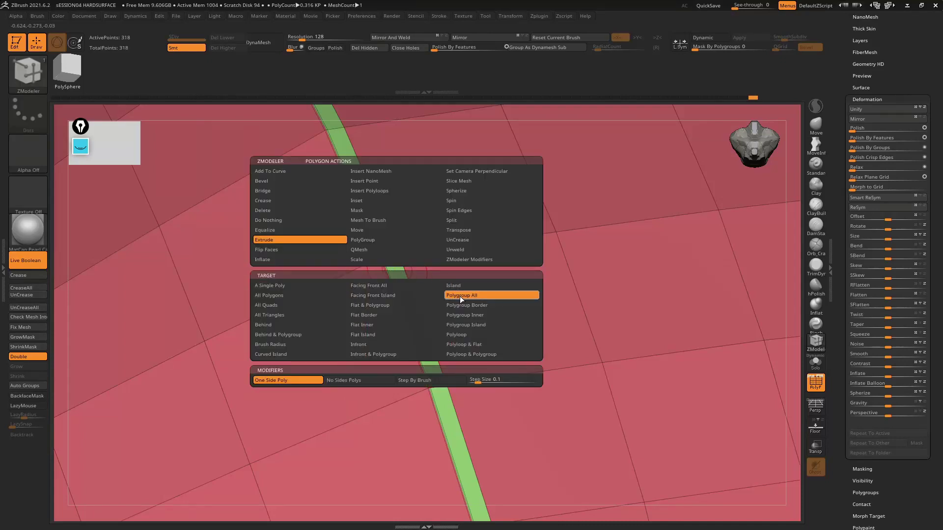
{"action": "left_click_drag", "start_coordinate": [394, 274], "coordinate": [387, 307]}
{"action": "mouse_move", "coordinate": [387, 310]}
{"action": "right_mouse_down", "text": "ctrl"}
{"action": "mouse_move", "coordinate": [432, 231]}
{"action": "mouse_move", "coordinate": [454, 320]}
{"action": "right_mouse_up", "text": "ctrl"}
{"action": "key", "text": "shift+f"}
{"action": "mouse_move", "coordinate": [417, 253]}
{"action": "right_mouse_down"}
{"action": "mouse_move", "coordinate": [399, 185]}
{"action": "mouse_move", "coordinate": [400, 221]}
{"action": "mouse_move", "coordinate": [385, 238]}
{"action": "mouse_move", "coordinate": [393, 200]}
{"action": "mouse_move", "coordinate": [378, 250]}
{"action": "mouse_move", "coordinate": [368, 206]}
{"action": "mouse_move", "coordinate": [374, 225]}
{"action": "right_mouse_up"}
{"action": "key", "text": "shift+f"}
Set the ZModeler polygon action to Delete and view the teal top strip.
{"action": "right_click", "coordinate": [377, 240]}
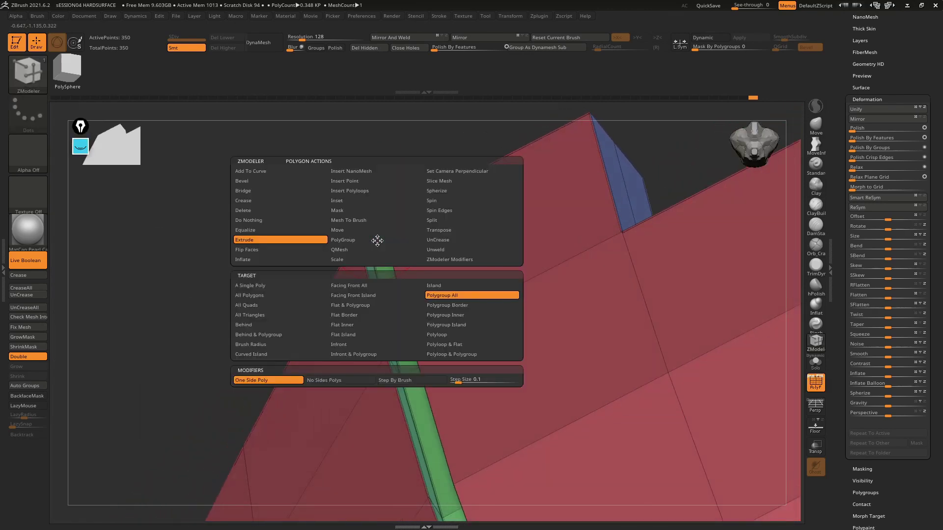
{"action": "left_click", "coordinate": [282, 211]}
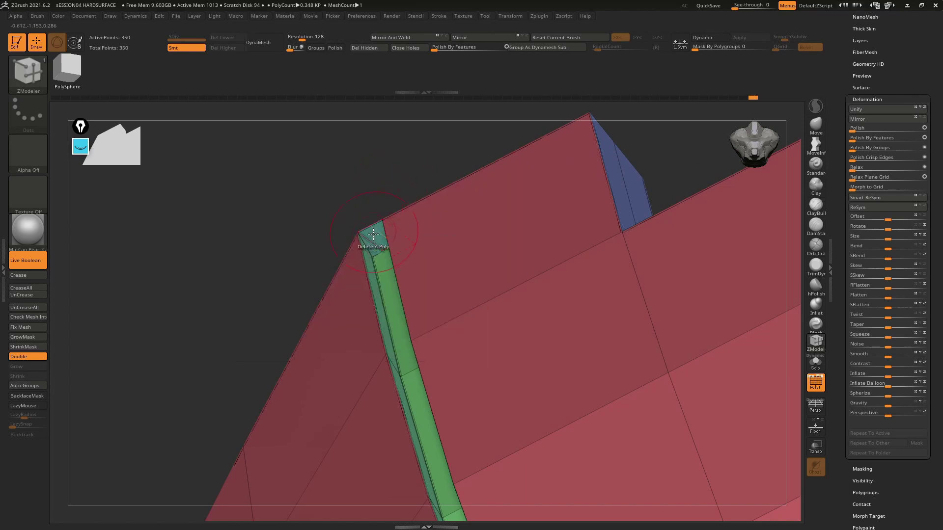
{"action": "left_click_drag", "start_coordinate": [375, 232], "coordinate": [373, 231]}
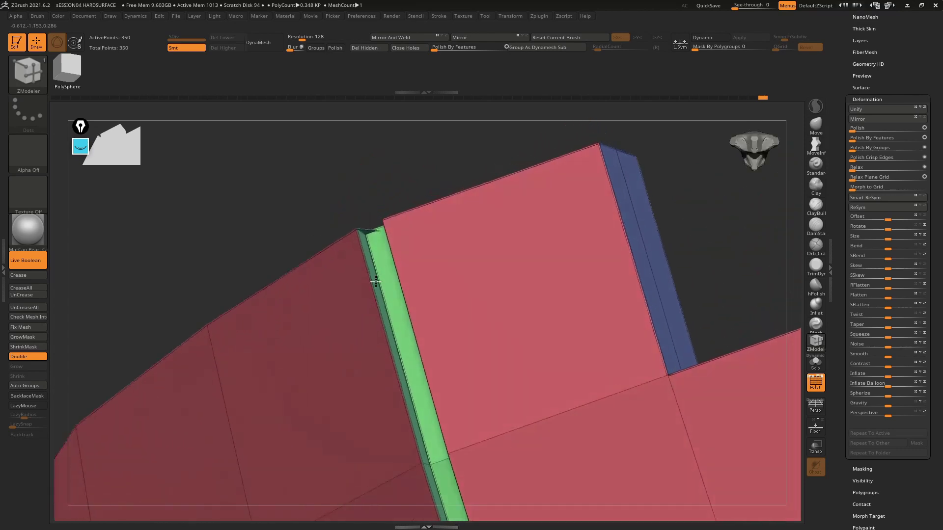
{"action": "mouse_move", "coordinate": [374, 231]}
{"action": "right_mouse_down"}
{"action": "mouse_move", "coordinate": [391, 276]}
{"action": "mouse_move", "coordinate": [386, 227]}
{"action": "mouse_move", "coordinate": [409, 247]}
{"action": "mouse_move", "coordinate": [432, 233]}
{"action": "mouse_move", "coordinate": [402, 229]}
{"action": "mouse_move", "coordinate": [388, 135]}
{"action": "mouse_move", "coordinate": [411, 205]}
{"action": "mouse_move", "coordinate": [455, 274]}
{"action": "mouse_move", "coordinate": [385, 241]}
{"action": "mouse_move", "coordinate": [431, 304]}
{"action": "mouse_move", "coordinate": [427, 328]}
{"action": "mouse_move", "coordinate": [421, 213]}
{"action": "mouse_move", "coordinate": [431, 181]}
{"action": "mouse_move", "coordinate": [373, 143]}
{"action": "mouse_move", "coordinate": [377, 162]}
{"action": "right_mouse_up"}
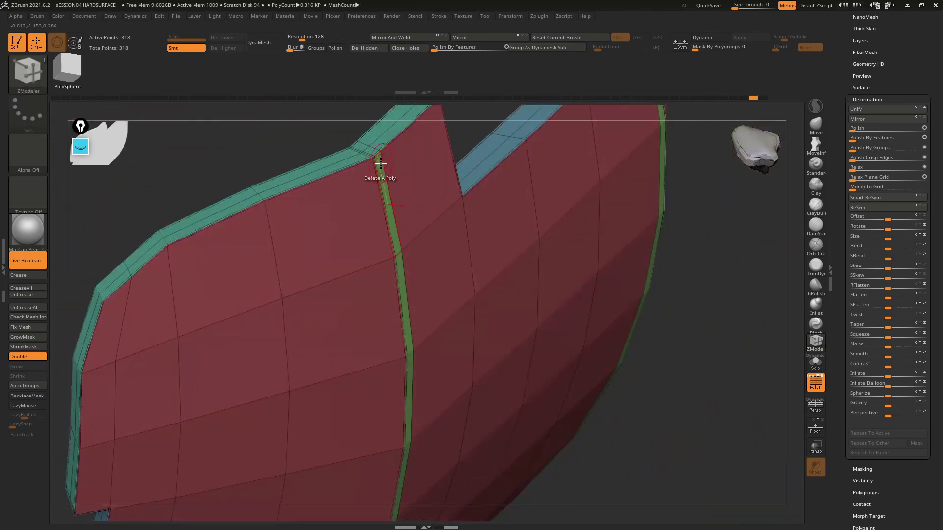
{"action": "key", "text": "space"}
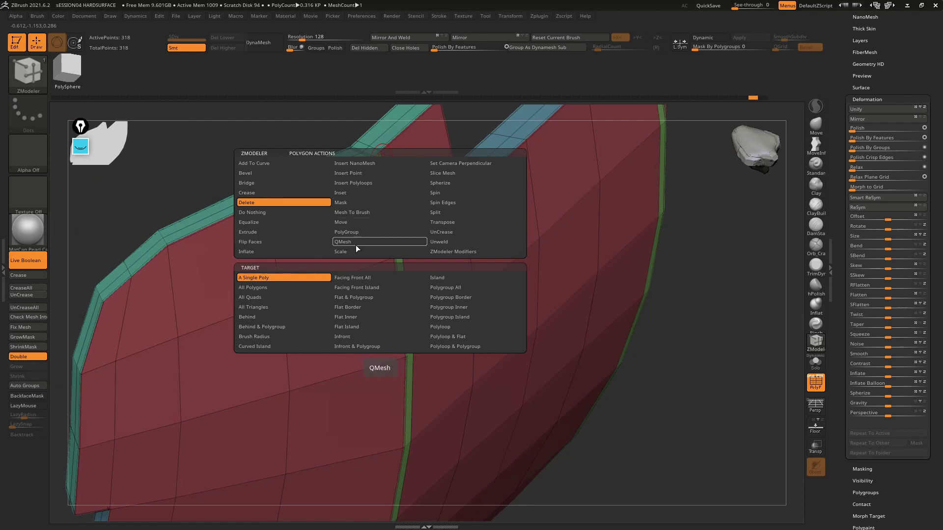
Delete the thin sliver polygons beside the green groove strip.
{"action": "mouse_move", "coordinate": [355, 246]}
{"action": "right_mouse_down", "text": "ctrl"}
{"action": "mouse_move", "coordinate": [403, 235]}
{"action": "mouse_move", "coordinate": [383, 137]}
{"action": "right_mouse_up", "text": "ctrl"}
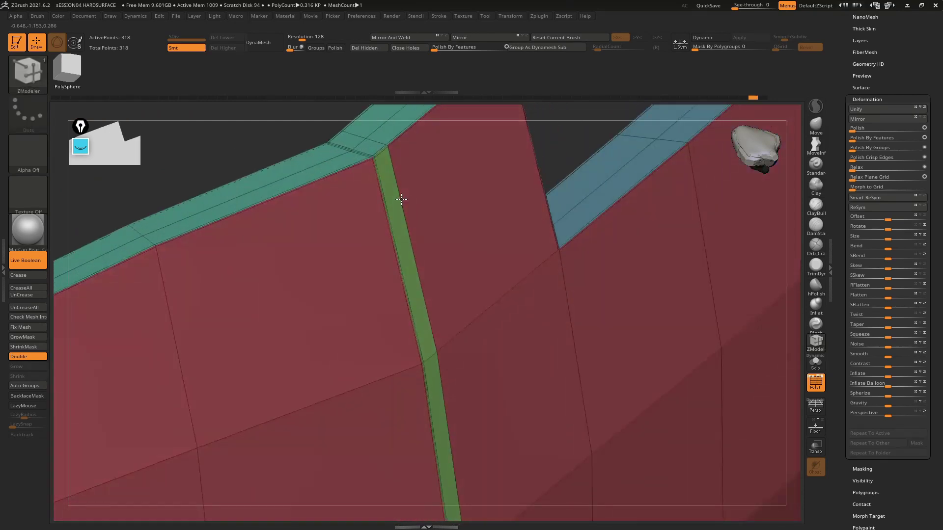
{"action": "left_click", "coordinate": [381, 169]}
{"action": "mouse_move", "coordinate": [381, 168]}
{"action": "right_mouse_down"}
{"action": "mouse_move", "coordinate": [428, 248]}
{"action": "mouse_move", "coordinate": [415, 257]}
{"action": "right_mouse_up"}
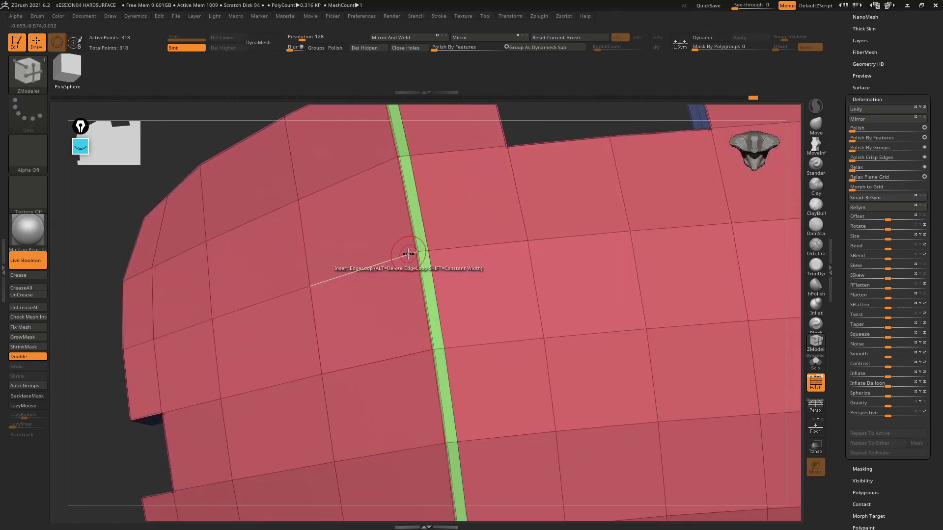
{"action": "left_click", "coordinate": [421, 238]}
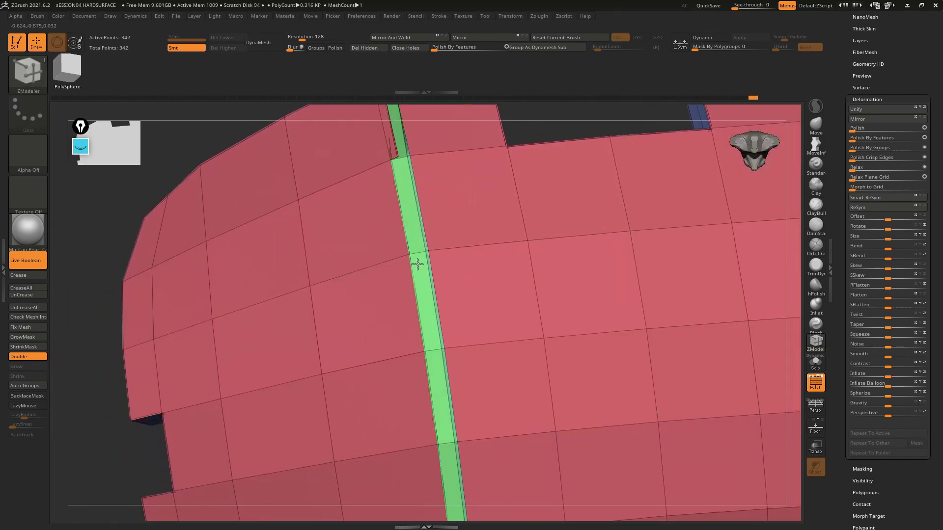
{"action": "left_click", "coordinate": [407, 305]}
{"action": "right_click_drag", "start_coordinate": [407, 305], "coordinate": [421, 225]}
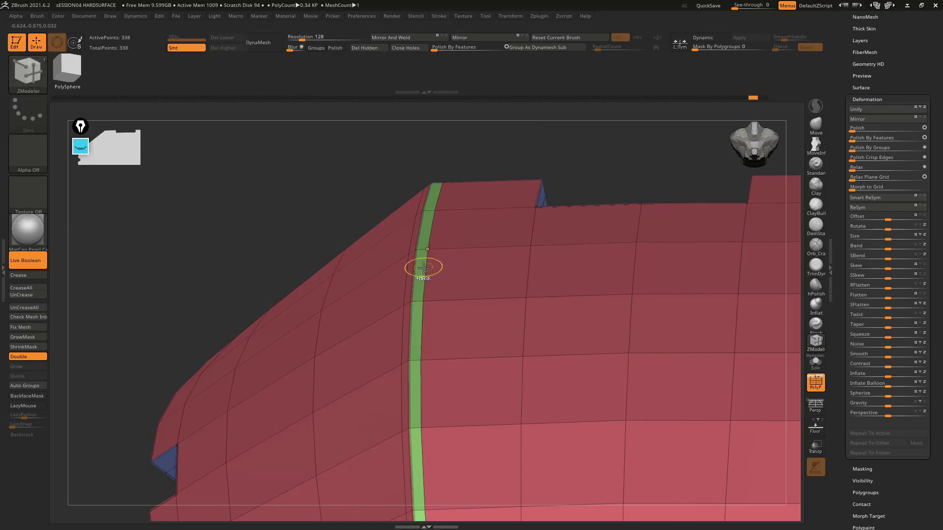
{"action": "right_click_drag", "start_coordinate": [423, 267], "coordinate": [438, 227]}
{"action": "left_click", "coordinate": [437, 228]}
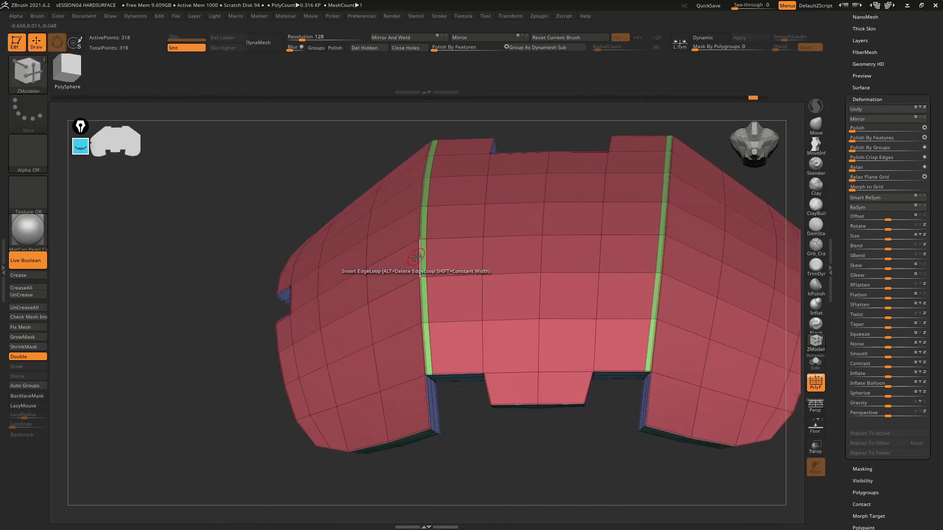
With QMesh on whole polygroups, push the blue side faces in to deepen the notch.
{"action": "right_click_drag", "start_coordinate": [394, 251], "coordinate": [407, 245]}
{"action": "key", "text": "space"}
{"action": "left_click", "coordinate": [419, 241]}
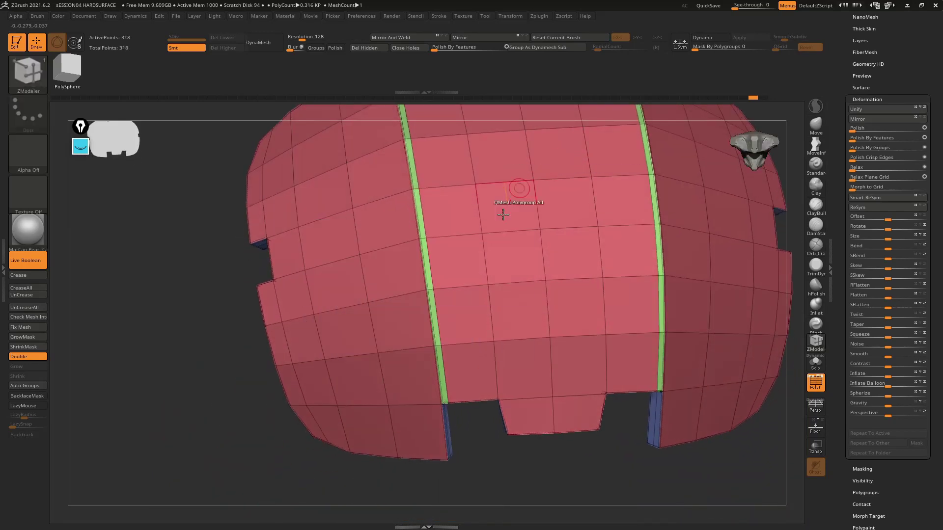
{"action": "mouse_move", "coordinate": [501, 205]}
{"action": "right_mouse_down", "text": "alt"}
{"action": "mouse_move", "coordinate": [437, 347]}
{"action": "mouse_move", "coordinate": [392, 347]}
{"action": "right_mouse_up", "text": "alt"}
{"action": "left_click_drag", "start_coordinate": [384, 353], "coordinate": [384, 362]}
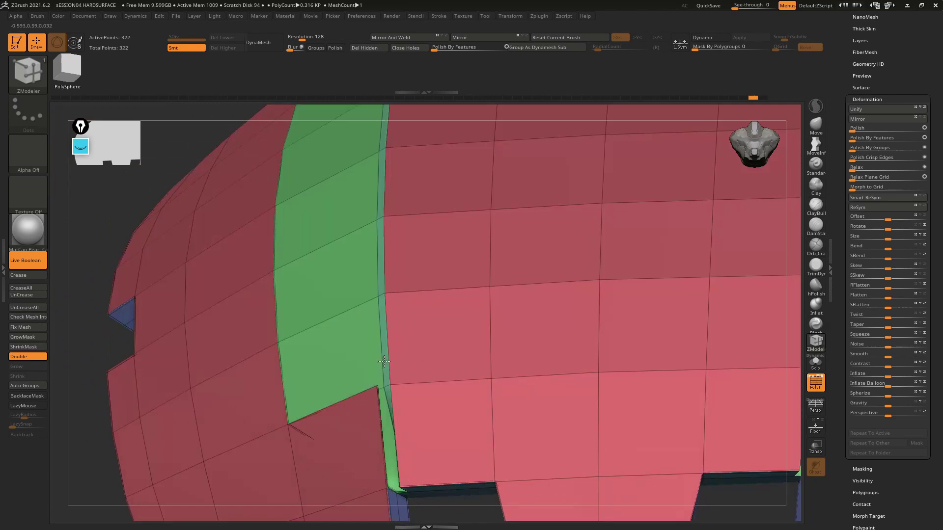
{"action": "key", "text": "ctrl+z"}
{"action": "mouse_move", "coordinate": [392, 354]}
{"action": "right_mouse_down"}
{"action": "mouse_move", "coordinate": [400, 221]}
{"action": "mouse_move", "coordinate": [432, 330]}
{"action": "mouse_move", "coordinate": [423, 390]}
{"action": "right_mouse_up"}
{"action": "left_click_drag", "start_coordinate": [422, 410], "coordinate": [423, 408]}
Switch QMesh to A Single Poly and extrude one polygon on the teal rim.
{"action": "key", "text": "space"}
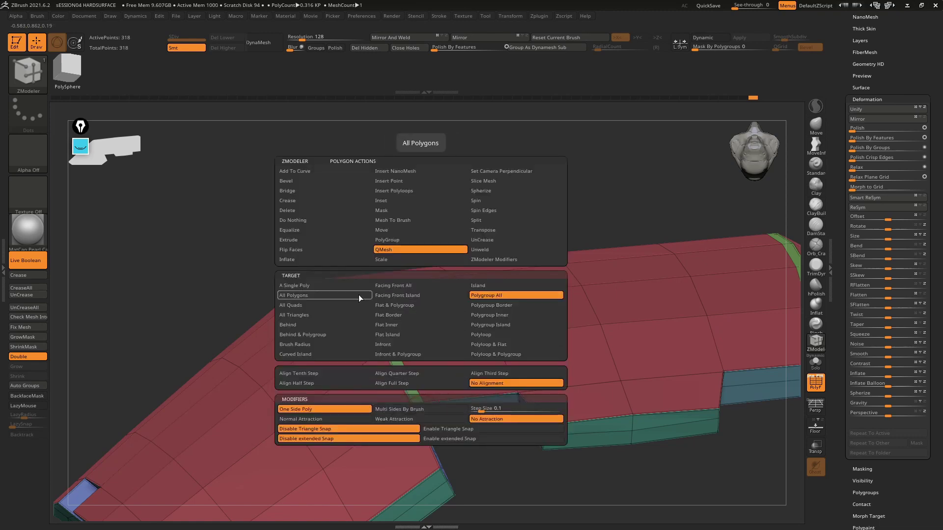
{"action": "left_click", "coordinate": [318, 288]}
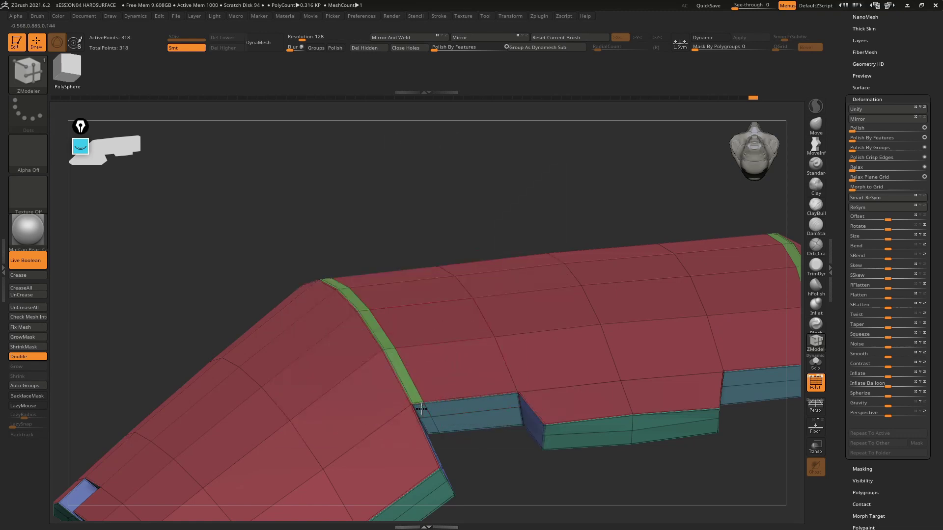
{"action": "mouse_move", "coordinate": [392, 336]}
{"action": "right_mouse_down"}
{"action": "mouse_move", "coordinate": [387, 367]}
{"action": "mouse_move", "coordinate": [431, 320]}
{"action": "mouse_move", "coordinate": [461, 365]}
{"action": "mouse_move", "coordinate": [424, 287]}
{"action": "mouse_move", "coordinate": [370, 317]}
{"action": "right_mouse_up"}
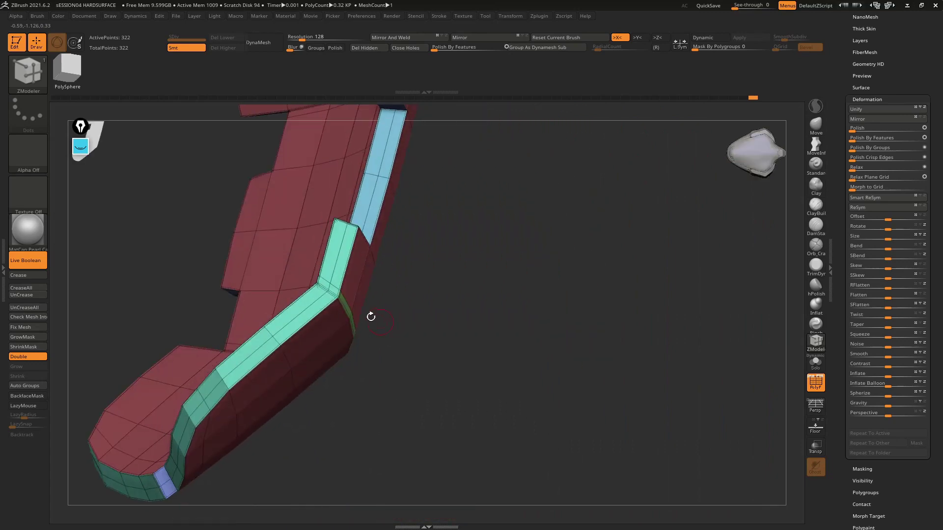
{"action": "left_click", "coordinate": [333, 290]}
{"action": "mouse_move", "coordinate": [333, 290]}
{"action": "right_mouse_down"}
{"action": "mouse_move", "coordinate": [362, 274]}
{"action": "mouse_move", "coordinate": [340, 252]}
{"action": "right_mouse_up"}
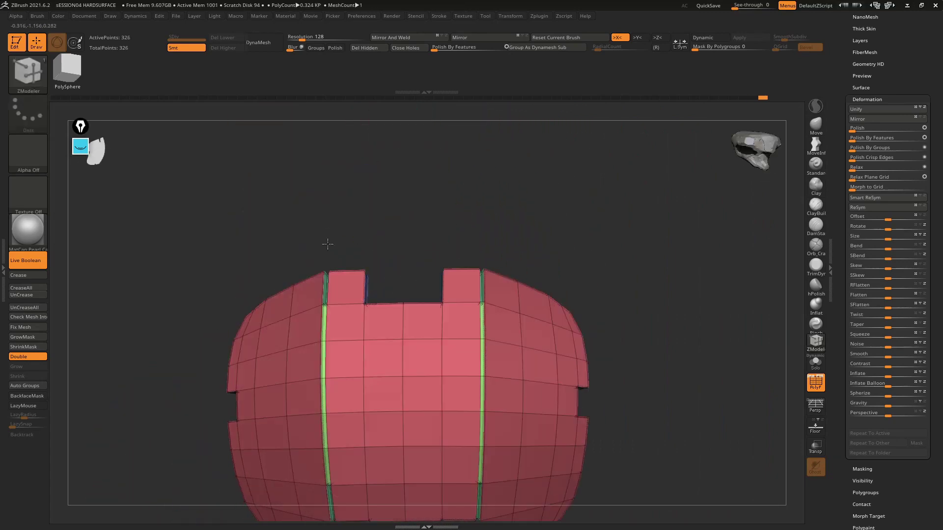
{"action": "mouse_move", "coordinate": [431, 273]}
{"action": "right_mouse_down"}
{"action": "mouse_move", "coordinate": [446, 248]}
{"action": "mouse_move", "coordinate": [428, 248]}
{"action": "mouse_move", "coordinate": [423, 273]}
{"action": "mouse_move", "coordinate": [440, 263]}
{"action": "mouse_move", "coordinate": [444, 255]}
{"action": "mouse_move", "coordinate": [333, 341]}
{"action": "mouse_move", "coordinate": [293, 304]}
{"action": "mouse_move", "coordinate": [394, 265]}
{"action": "mouse_move", "coordinate": [399, 309]}
{"action": "mouse_move", "coordinate": [368, 273]}
{"action": "mouse_move", "coordinate": [388, 360]}
{"action": "right_mouse_up"}
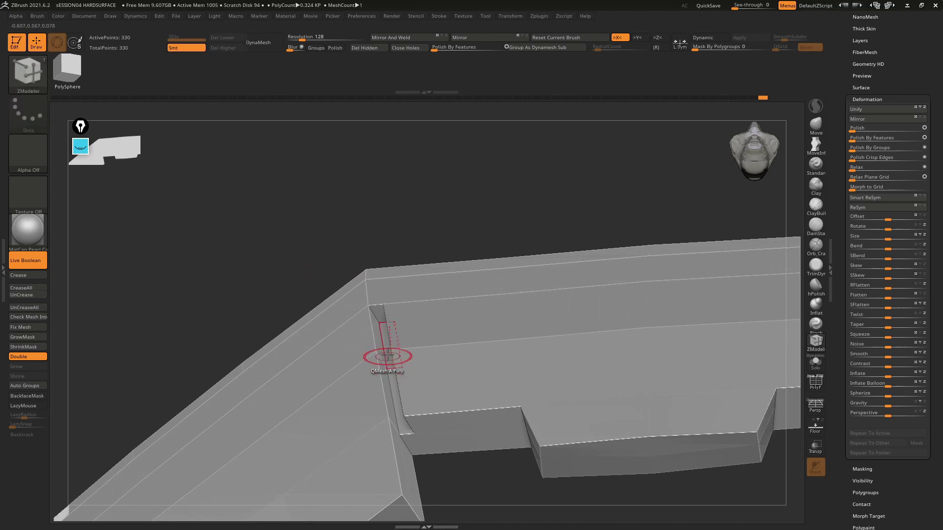
Insert an edge loop across the green strip, bringing the mesh to 346 points.
{"action": "mouse_move", "coordinate": [383, 300]}
{"action": "right_mouse_down"}
{"action": "mouse_move", "coordinate": [389, 326]}
{"action": "mouse_move", "coordinate": [393, 308]}
{"action": "right_mouse_up"}
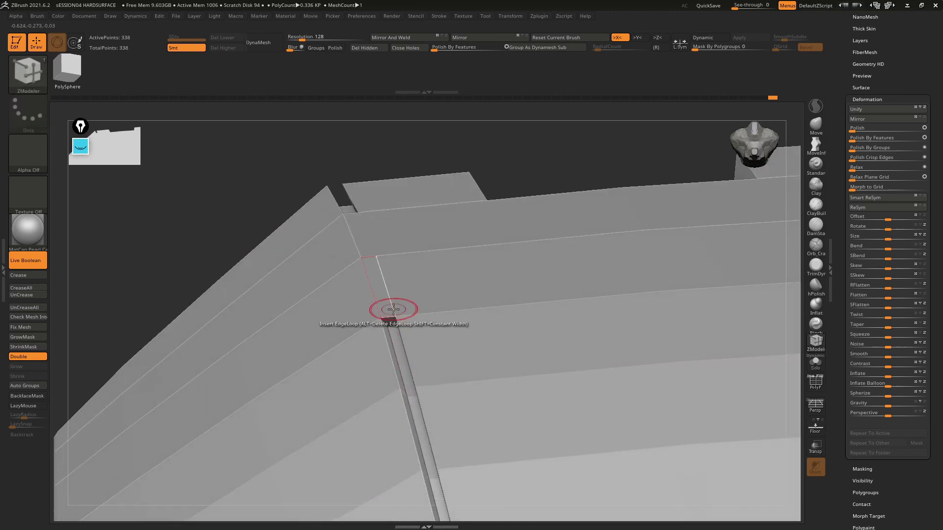
{"action": "mouse_move", "coordinate": [422, 279]}
{"action": "right_mouse_down", "text": "ctrl"}
{"action": "mouse_move", "coordinate": [406, 275]}
{"action": "mouse_move", "coordinate": [349, 217]}
{"action": "mouse_move", "coordinate": [378, 332]}
{"action": "mouse_move", "coordinate": [415, 311]}
{"action": "mouse_move", "coordinate": [381, 261]}
{"action": "mouse_move", "coordinate": [421, 334]}
{"action": "mouse_move", "coordinate": [469, 325]}
{"action": "mouse_move", "coordinate": [484, 374]}
{"action": "mouse_move", "coordinate": [410, 189]}
{"action": "mouse_move", "coordinate": [427, 154]}
{"action": "mouse_move", "coordinate": [405, 186]}
{"action": "right_mouse_up", "text": "ctrl"}
{"action": "key", "text": "shift+f"}
{"action": "left_click", "coordinate": [468, 325]}
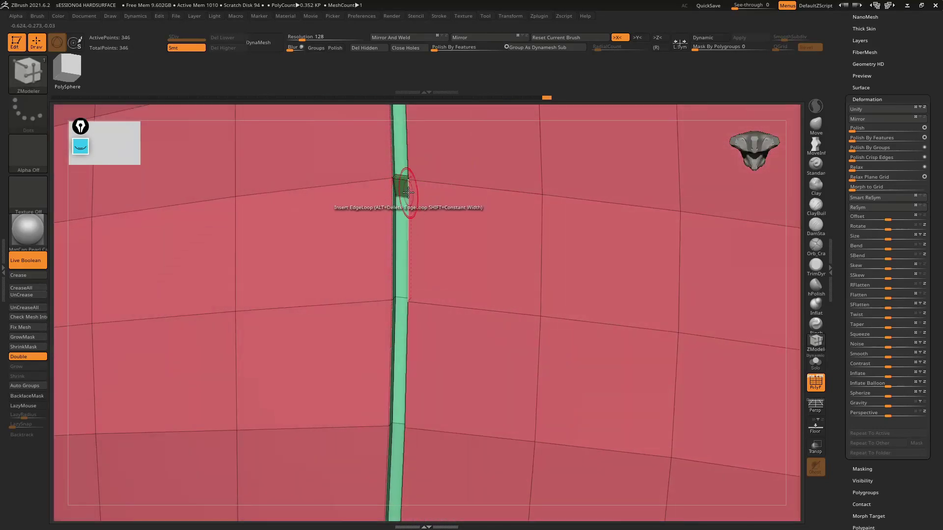
{"action": "mouse_move", "coordinate": [406, 173]}
{"action": "right_mouse_down", "text": "ctrl"}
{"action": "mouse_move", "coordinate": [406, 237]}
{"action": "mouse_move", "coordinate": [395, 219]}
{"action": "mouse_move", "coordinate": [404, 242]}
{"action": "right_mouse_up", "text": "ctrl"}
{"action": "key", "text": "space"}
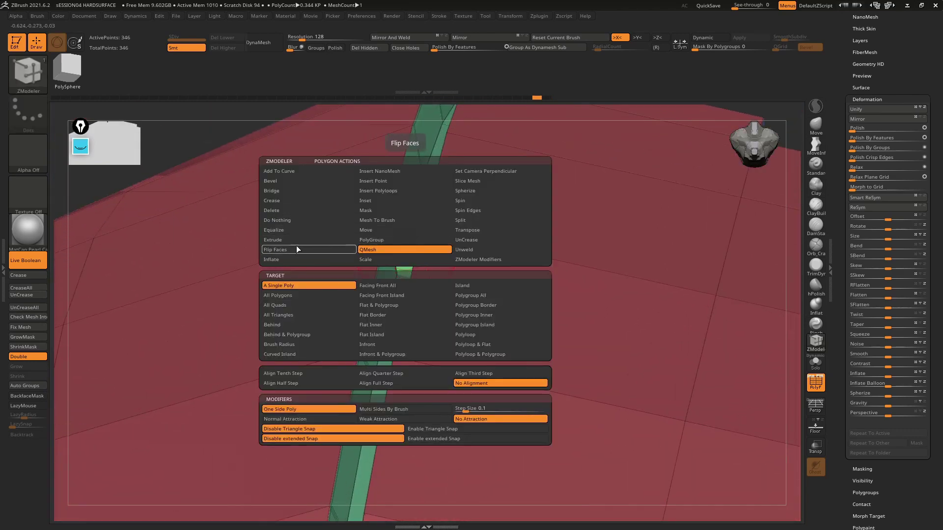
Delete one polygon from the green groove strip.
{"action": "left_click", "coordinate": [294, 209]}
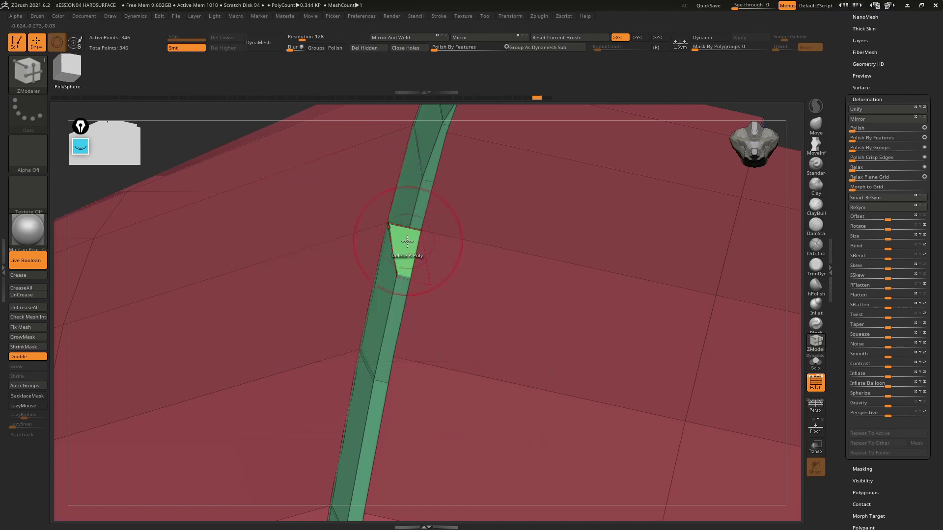
{"action": "left_click", "coordinate": [400, 243]}
{"action": "mouse_move", "coordinate": [400, 243]}
{"action": "right_mouse_down"}
{"action": "mouse_move", "coordinate": [412, 261]}
{"action": "mouse_move", "coordinate": [390, 277]}
{"action": "mouse_move", "coordinate": [381, 311]}
{"action": "mouse_move", "coordinate": [462, 275]}
{"action": "mouse_move", "coordinate": [469, 301]}
{"action": "mouse_move", "coordinate": [415, 254]}
{"action": "mouse_move", "coordinate": [427, 290]}
{"action": "mouse_move", "coordinate": [422, 326]}
{"action": "right_mouse_up"}
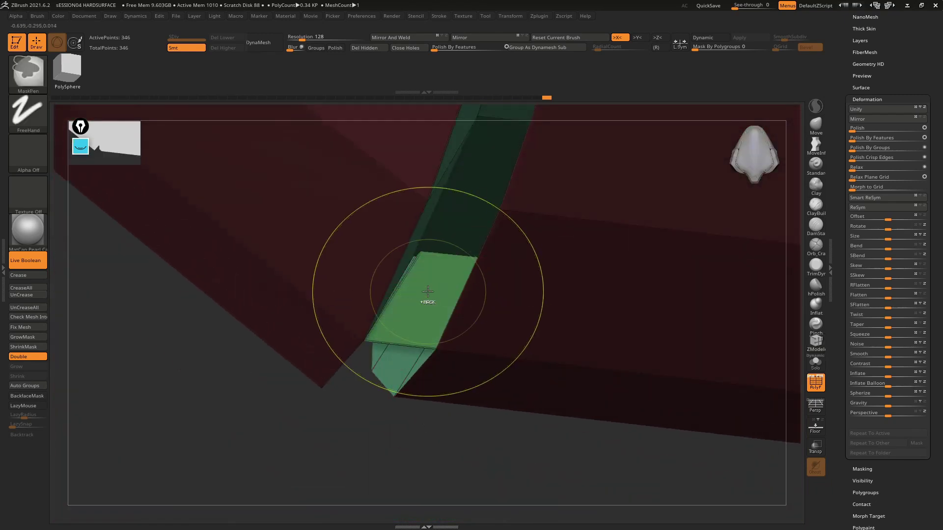
{"action": "right_click_drag", "start_coordinate": [428, 291], "coordinate": [420, 279]}
Frame the shell in a straight front view with PolyF turned off.
{"action": "key", "text": "b"}
{"action": "key", "text": "z"}
{"action": "key", "text": "m"}
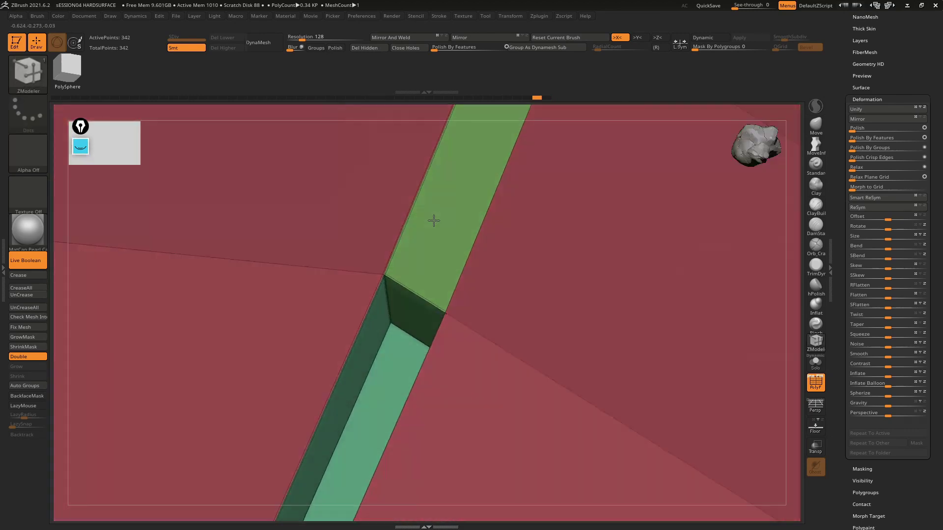
{"action": "mouse_move", "coordinate": [442, 237]}
{"action": "right_mouse_down"}
{"action": "mouse_move", "coordinate": [444, 202]}
{"action": "mouse_move", "coordinate": [455, 308]}
{"action": "right_mouse_up"}
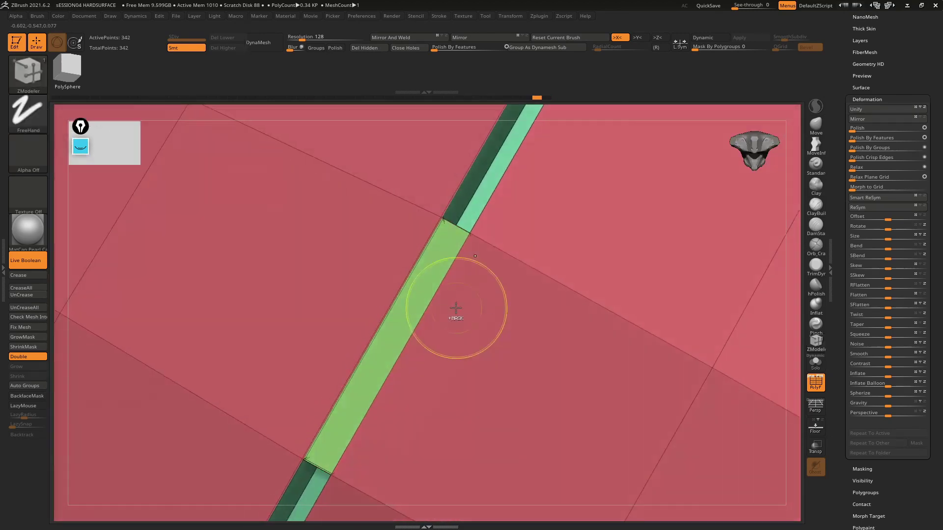
{"action": "key", "text": "f"}
{"action": "mouse_move", "coordinate": [482, 169]}
{"action": "right_mouse_down"}
{"action": "mouse_move", "coordinate": [507, 278]}
{"action": "mouse_move", "coordinate": [530, 310]}
{"action": "right_mouse_up"}
{"action": "key", "text": "shift+f"}
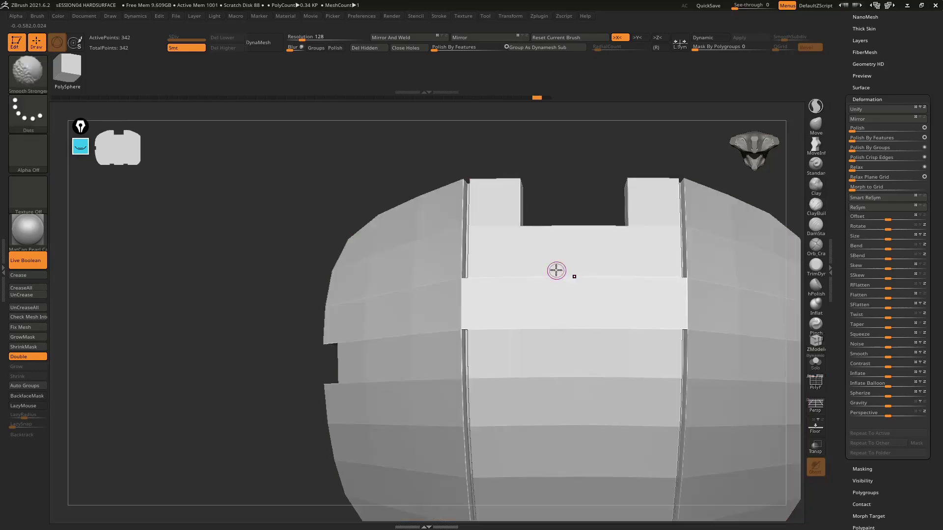
{"action": "key", "text": "f"}
{"action": "mouse_move", "coordinate": [385, 219]}
{"action": "right_mouse_down"}
{"action": "mouse_move", "coordinate": [417, 228]}
{"action": "mouse_move", "coordinate": [372, 220]}
{"action": "mouse_move", "coordinate": [373, 260]}
{"action": "right_mouse_up"}
Insert a new edge loop across the shell's central front panel.
{"action": "key", "text": "b"}
{"action": "key", "text": "z"}
{"action": "key", "text": "m"}
{"action": "key", "text": "shift+f"}
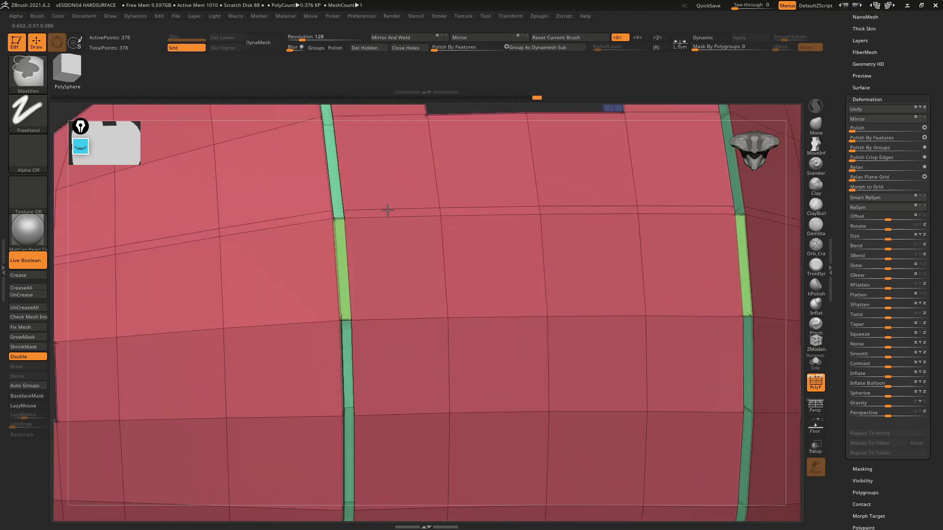
{"action": "mouse_move", "coordinate": [360, 254]}
{"action": "right_mouse_down"}
{"action": "mouse_move", "coordinate": [425, 340]}
{"action": "mouse_move", "coordinate": [461, 298]}
{"action": "mouse_move", "coordinate": [387, 264]}
{"action": "right_mouse_up"}
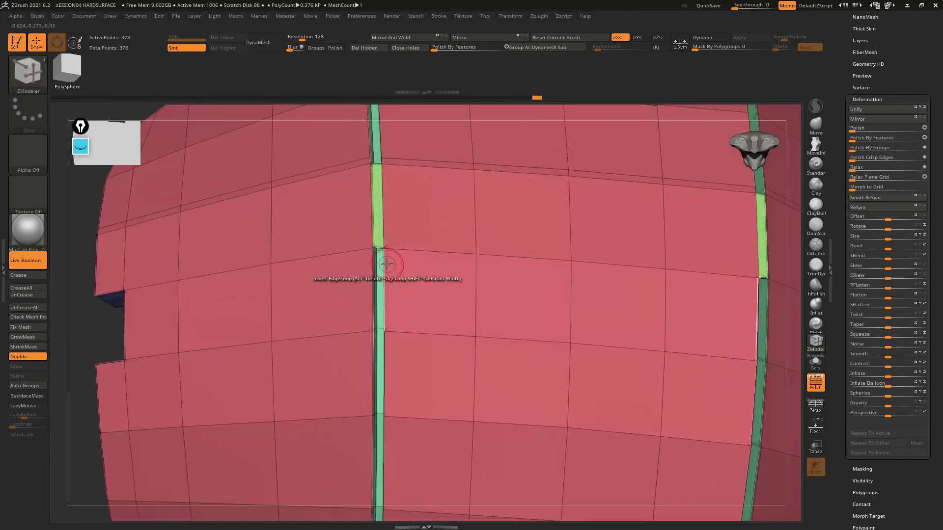
{"action": "right_click_drag", "start_coordinate": [505, 282], "coordinate": [504, 295]}
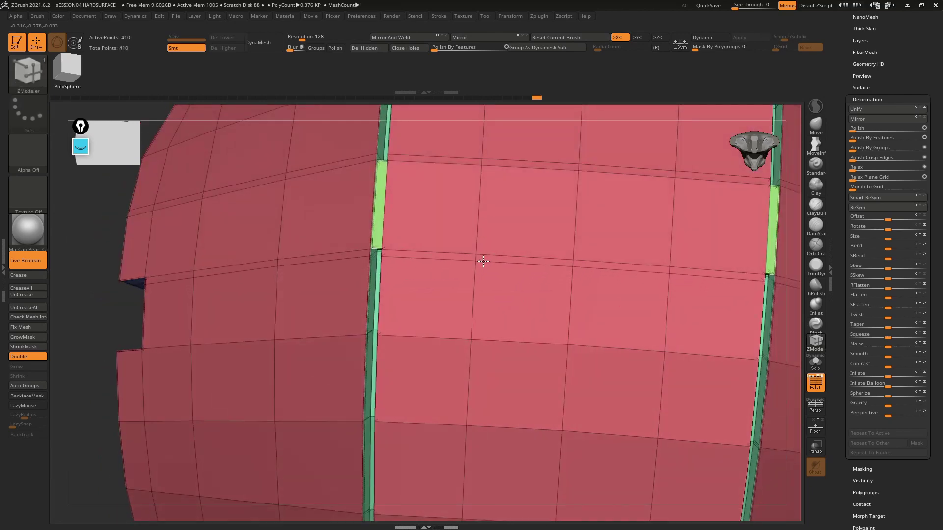
Give the new polyloops their own polygroup.
{"action": "mouse_move", "coordinate": [452, 261]}
{"action": "right_mouse_down"}
{"action": "mouse_move", "coordinate": [467, 276]}
{"action": "mouse_move", "coordinate": [417, 220]}
{"action": "right_mouse_up"}
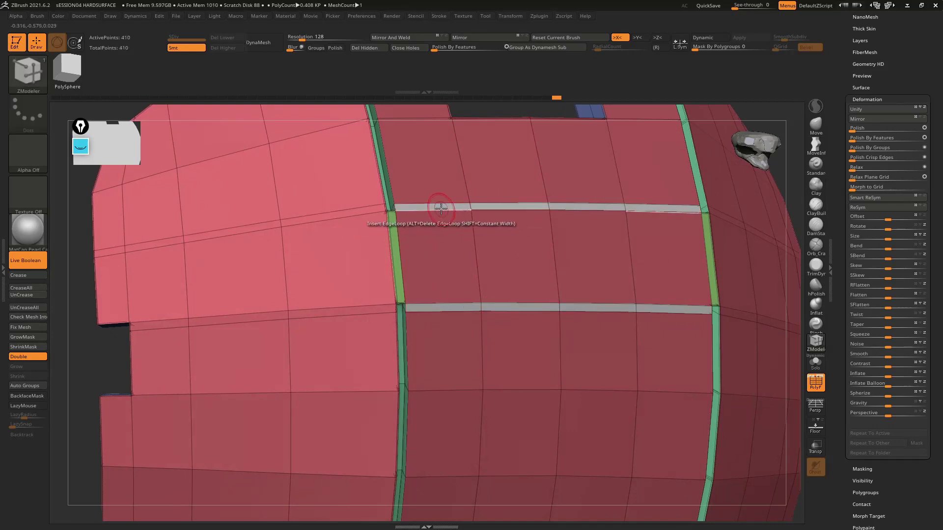
{"action": "key", "text": "space"}
{"action": "left_click", "coordinate": [413, 236]}
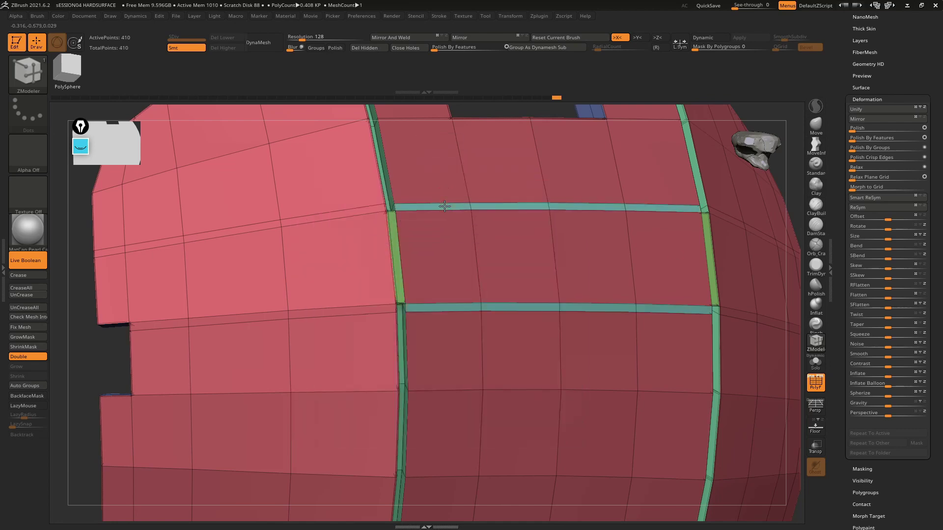
{"action": "right_click_drag", "start_coordinate": [457, 213], "coordinate": [488, 196]}
Recess the upper horizontal strip inward with QMesh to form a groove.
{"action": "key", "text": "space"}
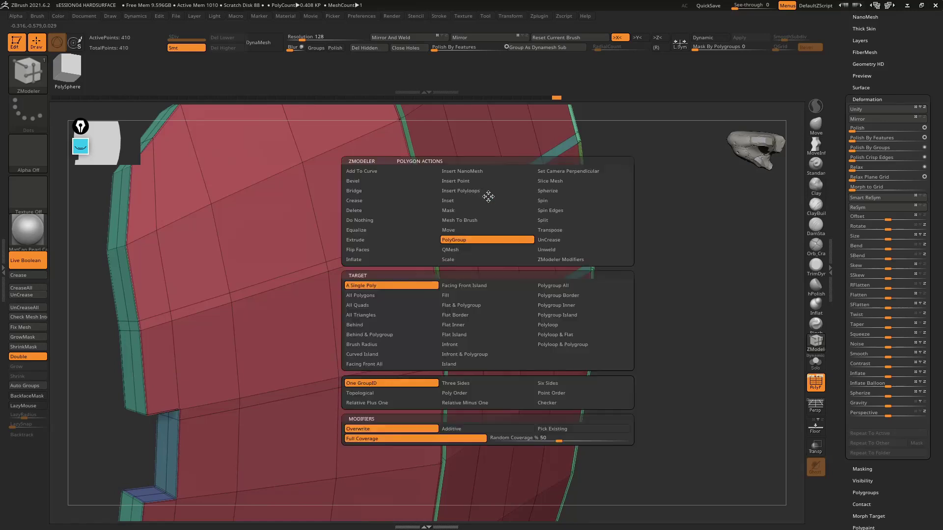
{"action": "left_click", "coordinate": [459, 248]}
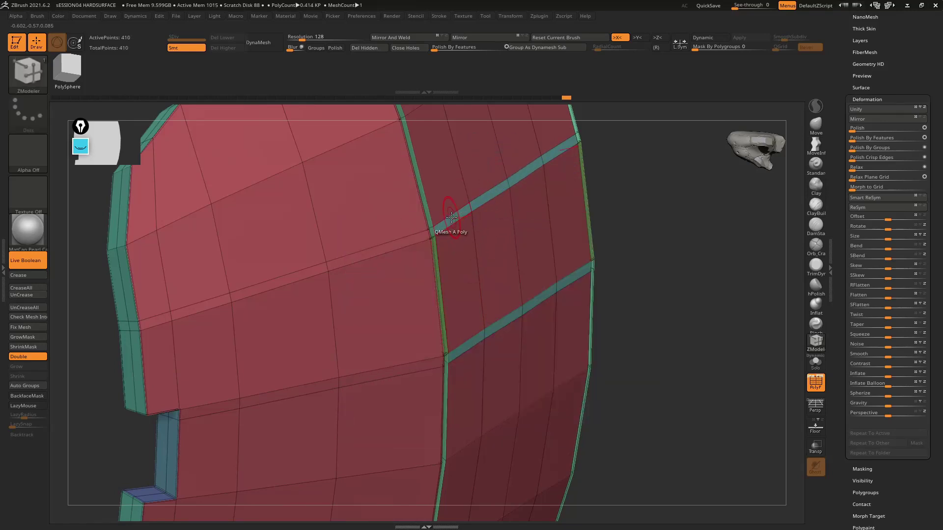
{"action": "mouse_move", "coordinate": [444, 219]}
{"action": "right_mouse_down"}
{"action": "mouse_move", "coordinate": [537, 198]}
{"action": "mouse_move", "coordinate": [489, 211]}
{"action": "right_mouse_up"}
{"action": "key", "text": "ctrl+z"}
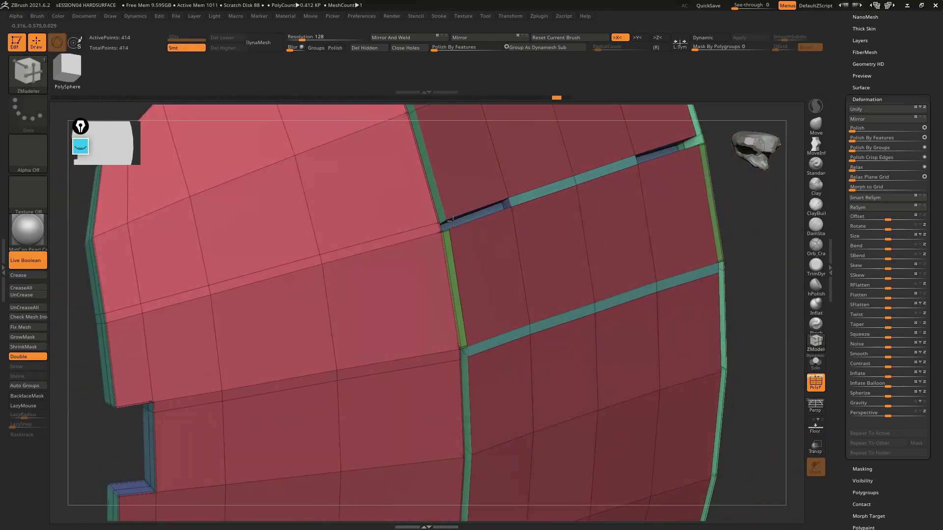
{"action": "left_click", "coordinate": [523, 198]}
{"action": "mouse_move", "coordinate": [522, 198]}
{"action": "right_mouse_down"}
{"action": "mouse_move", "coordinate": [515, 189]}
{"action": "mouse_move", "coordinate": [488, 209]}
{"action": "right_mouse_up"}
{"action": "key", "text": "ctrl+z"}
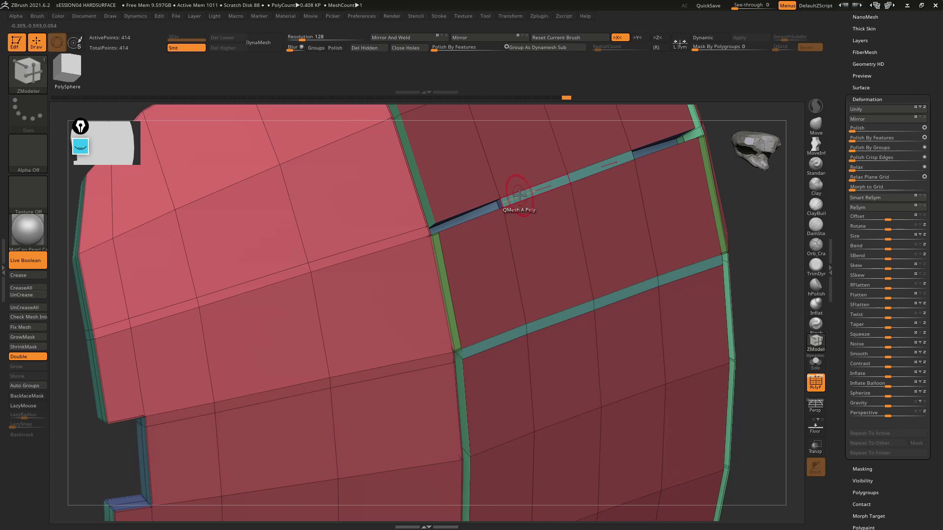
{"action": "mouse_move", "coordinate": [534, 201]}
{"action": "right_mouse_down"}
{"action": "mouse_move", "coordinate": [515, 212]}
{"action": "mouse_move", "coordinate": [467, 309]}
{"action": "mouse_move", "coordinate": [500, 276]}
{"action": "mouse_move", "coordinate": [571, 313]}
{"action": "mouse_move", "coordinate": [564, 297]}
{"action": "mouse_move", "coordinate": [481, 244]}
{"action": "mouse_move", "coordinate": [501, 248]}
{"action": "mouse_move", "coordinate": [462, 291]}
{"action": "mouse_move", "coordinate": [493, 219]}
{"action": "mouse_move", "coordinate": [516, 273]}
{"action": "mouse_move", "coordinate": [507, 229]}
{"action": "mouse_move", "coordinate": [554, 221]}
{"action": "right_mouse_up"}
{"action": "left_click", "coordinate": [520, 318]}
Recess the lower groove strip and review both grooves from the front, reaching 422 points.
{"action": "key", "text": "shift+f"}
{"action": "left_click", "coordinate": [491, 237]}
{"action": "key", "text": "shift+f"}
{"action": "key", "text": "ctrl+z"}
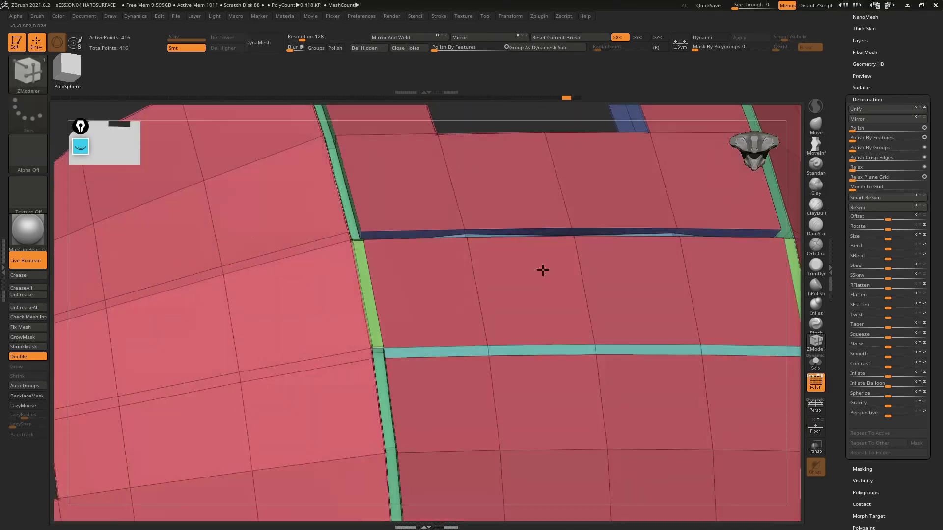
{"action": "mouse_move", "coordinate": [501, 244]}
{"action": "right_mouse_down"}
{"action": "mouse_move", "coordinate": [486, 252]}
{"action": "mouse_move", "coordinate": [443, 241]}
{"action": "right_mouse_up"}
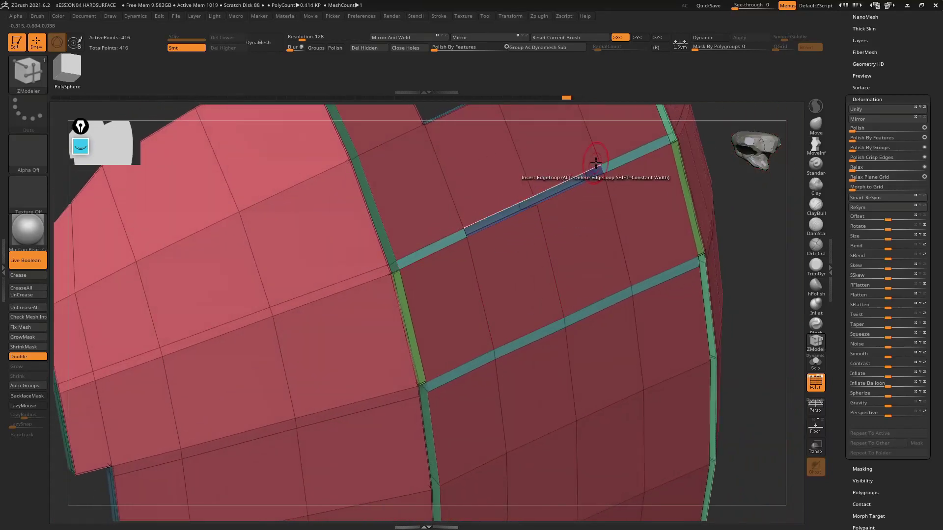
{"action": "mouse_move", "coordinate": [588, 187]}
{"action": "right_mouse_down"}
{"action": "mouse_move", "coordinate": [563, 205]}
{"action": "mouse_move", "coordinate": [557, 189]}
{"action": "mouse_move", "coordinate": [552, 195]}
{"action": "right_mouse_up"}
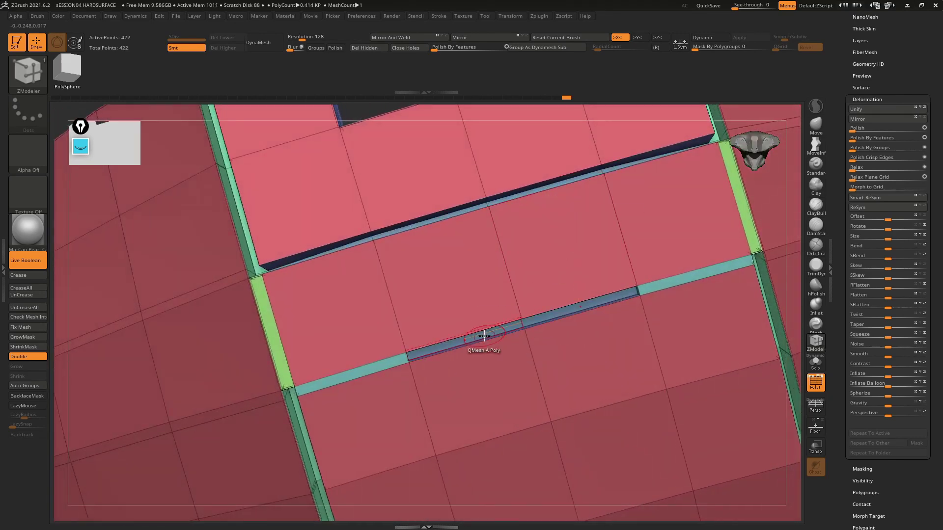
{"action": "right_click_drag", "start_coordinate": [484, 335], "coordinate": [408, 312]}
{"action": "key", "text": "f"}
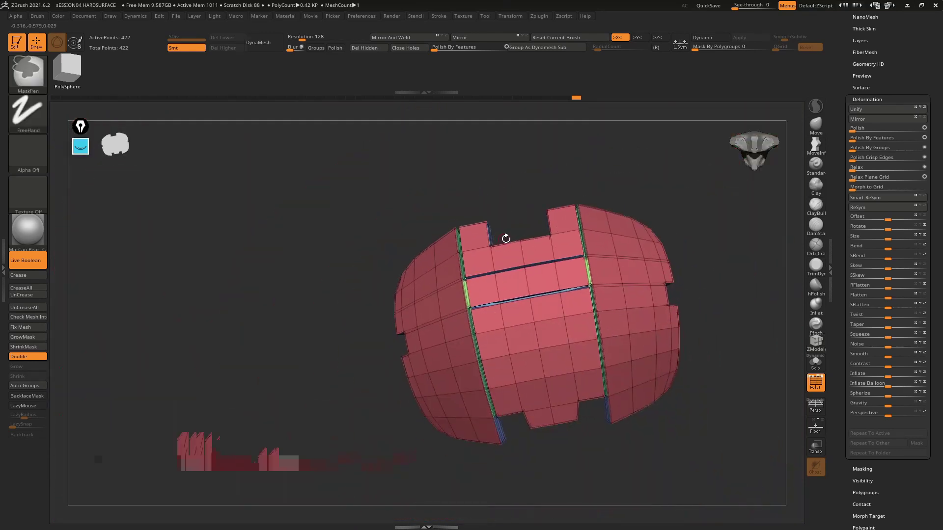
{"action": "right_click_drag", "start_coordinate": [505, 238], "coordinate": [581, 238], "text": "shift"}
{"action": "key", "text": "shift+f"}
Preview the grooves under Dynamic subdivision, then turn it back off.
{"action": "right_click_drag", "start_coordinate": [536, 196], "coordinate": [488, 154], "text": "alt"}
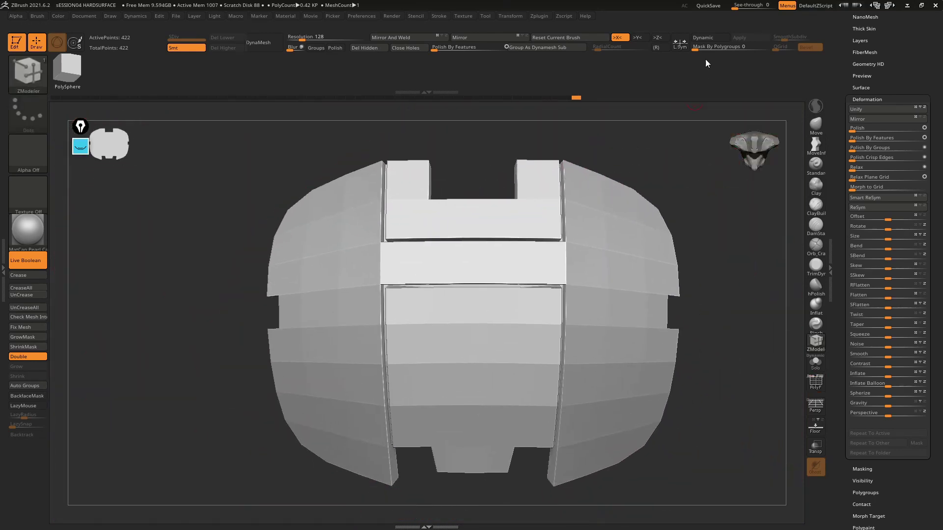
{"action": "left_click", "coordinate": [711, 40]}
{"action": "mouse_move", "coordinate": [589, 185]}
{"action": "right_mouse_down"}
{"action": "mouse_move", "coordinate": [610, 190]}
{"action": "mouse_move", "coordinate": [551, 189]}
{"action": "mouse_move", "coordinate": [557, 229]}
{"action": "right_mouse_up"}
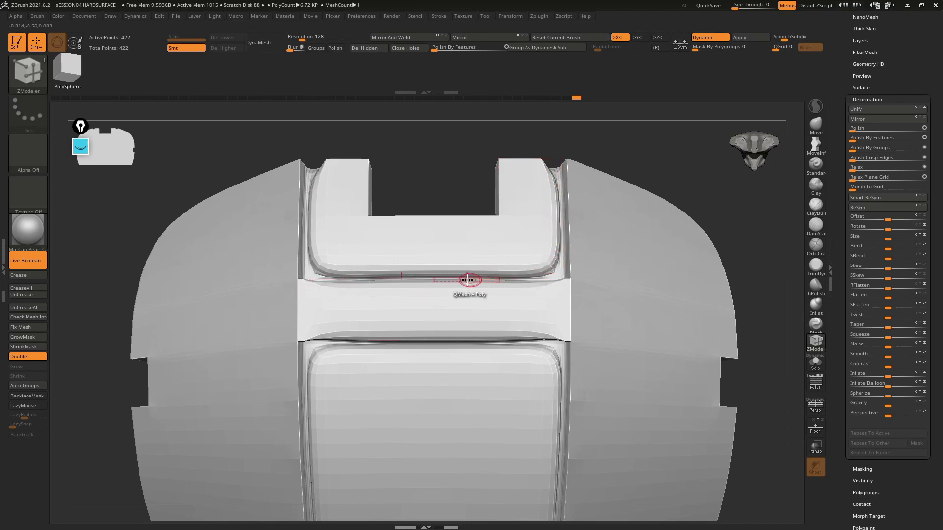
{"action": "left_click", "coordinate": [710, 41]}
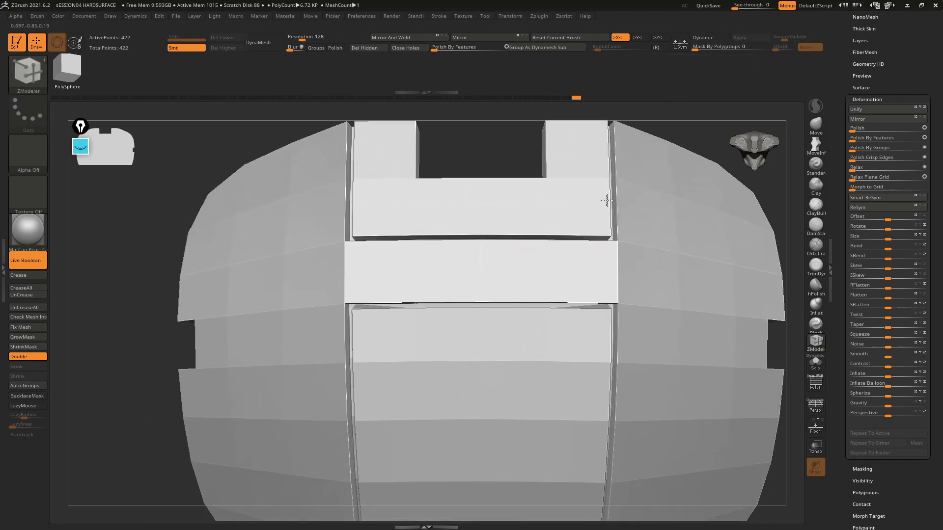
{"action": "key", "text": "shift+f"}
{"action": "mouse_move", "coordinate": [427, 248]}
{"action": "right_mouse_down"}
{"action": "mouse_move", "coordinate": [388, 215]}
{"action": "mouse_move", "coordinate": [368, 238]}
{"action": "mouse_move", "coordinate": [367, 266]}
{"action": "mouse_move", "coordinate": [351, 270]}
{"action": "right_mouse_up"}
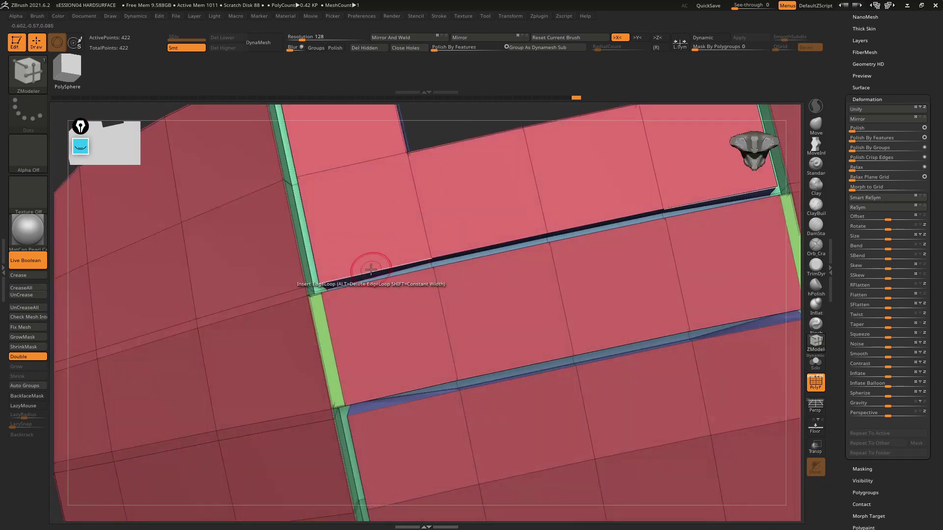
Crease the edge loops along the upper and lower horizontal grooves.
{"action": "key", "text": "space"}
{"action": "left_click", "coordinate": [275, 299]}
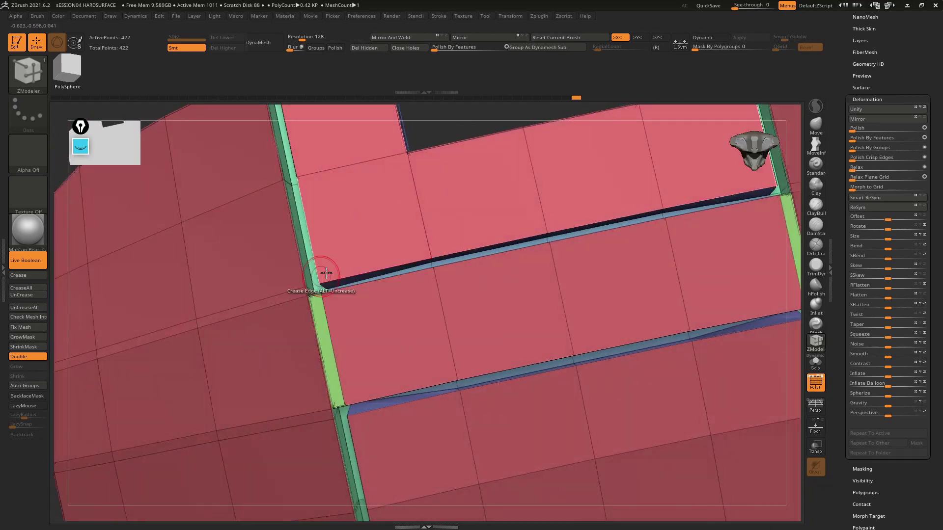
{"action": "left_click", "coordinate": [492, 244]}
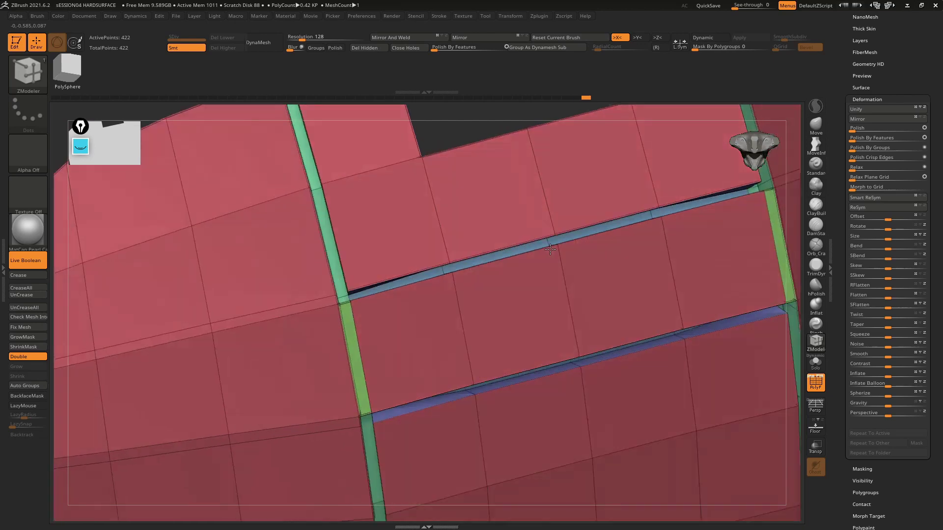
{"action": "mouse_move", "coordinate": [493, 244]}
{"action": "right_mouse_down"}
{"action": "mouse_move", "coordinate": [353, 203]}
{"action": "mouse_move", "coordinate": [393, 294]}
{"action": "right_mouse_up"}
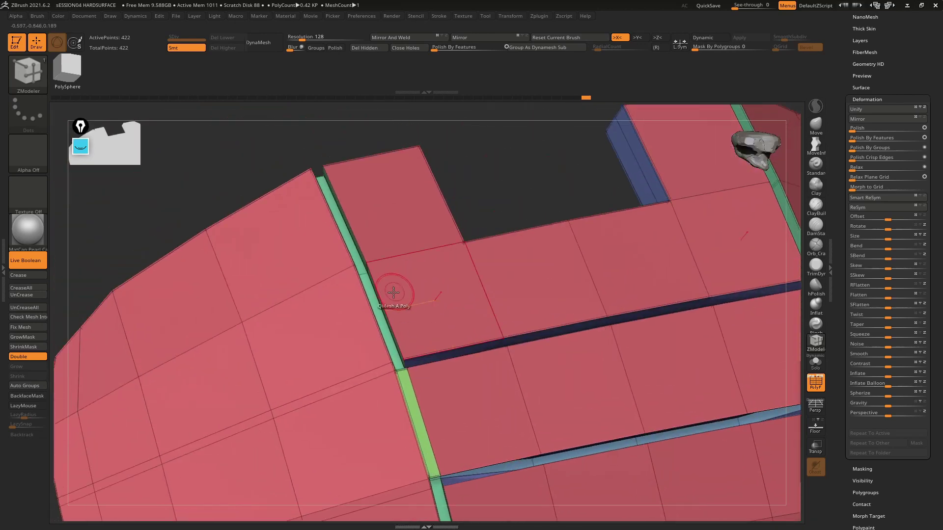
{"action": "mouse_move", "coordinate": [351, 212]}
{"action": "right_mouse_down"}
{"action": "mouse_move", "coordinate": [450, 253]}
{"action": "mouse_move", "coordinate": [459, 244]}
{"action": "mouse_move", "coordinate": [343, 246]}
{"action": "right_mouse_up"}
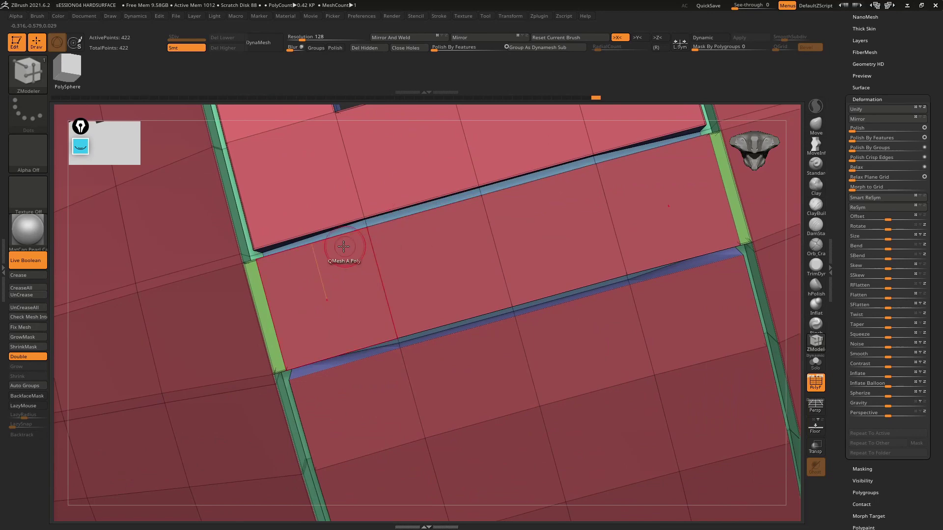
{"action": "left_click", "coordinate": [405, 222]}
{"action": "mouse_move", "coordinate": [405, 222]}
{"action": "right_mouse_down"}
{"action": "mouse_move", "coordinate": [488, 212]}
{"action": "mouse_move", "coordinate": [374, 281]}
{"action": "mouse_move", "coordinate": [368, 258]}
{"action": "mouse_move", "coordinate": [474, 295]}
{"action": "mouse_move", "coordinate": [358, 308]}
{"action": "right_mouse_up"}
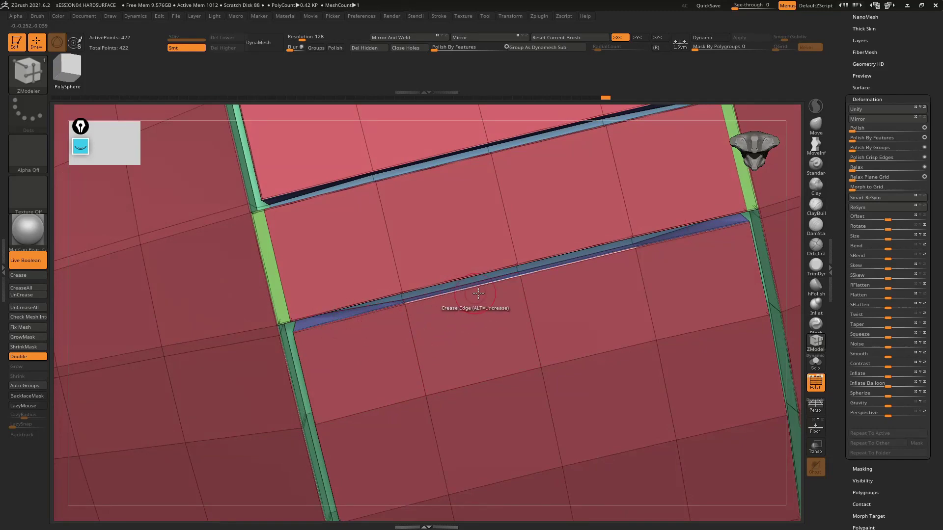
{"action": "mouse_move", "coordinate": [648, 237]}
{"action": "right_mouse_down"}
{"action": "mouse_move", "coordinate": [416, 252]}
{"action": "mouse_move", "coordinate": [345, 240]}
{"action": "mouse_move", "coordinate": [354, 248]}
{"action": "mouse_move", "coordinate": [362, 213]}
{"action": "right_mouse_up"}
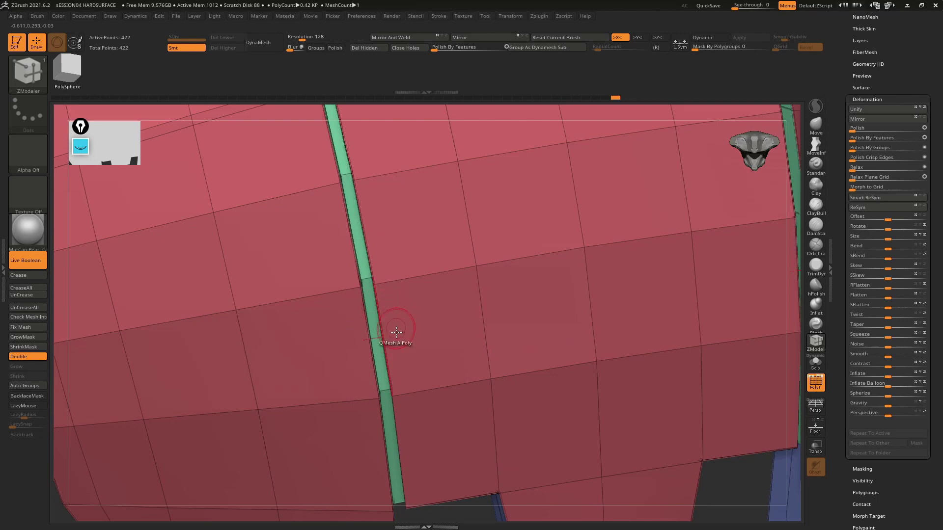
{"action": "left_click_drag", "start_coordinate": [399, 415], "coordinate": [398, 423]}
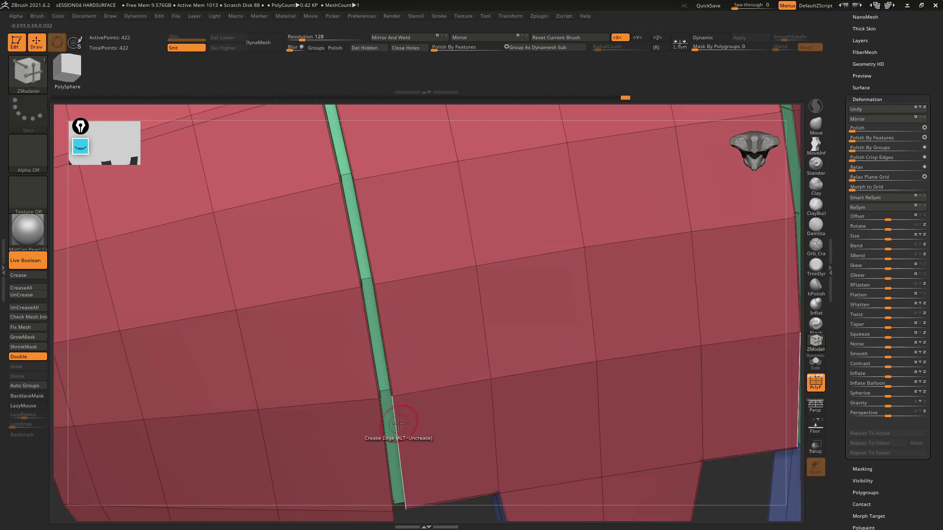
{"action": "mouse_move", "coordinate": [411, 393]}
{"action": "right_mouse_down"}
{"action": "mouse_move", "coordinate": [435, 357]}
{"action": "mouse_move", "coordinate": [432, 368]}
{"action": "mouse_move", "coordinate": [448, 311]}
{"action": "mouse_move", "coordinate": [357, 268]}
{"action": "right_mouse_up"}
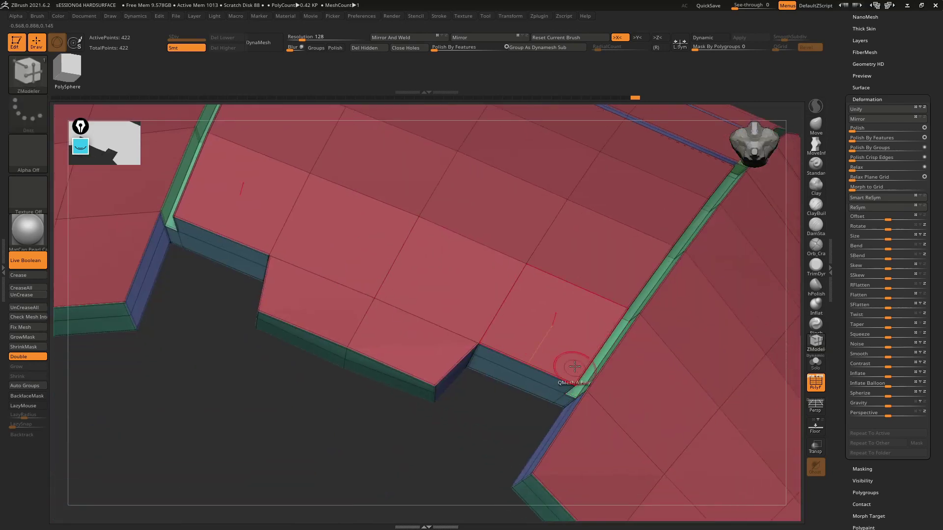
{"action": "mouse_move", "coordinate": [574, 365]}
{"action": "right_mouse_down"}
{"action": "mouse_move", "coordinate": [601, 327]}
{"action": "mouse_move", "coordinate": [602, 305]}
{"action": "mouse_move", "coordinate": [627, 294]}
{"action": "mouse_move", "coordinate": [690, 113]}
{"action": "right_mouse_up"}
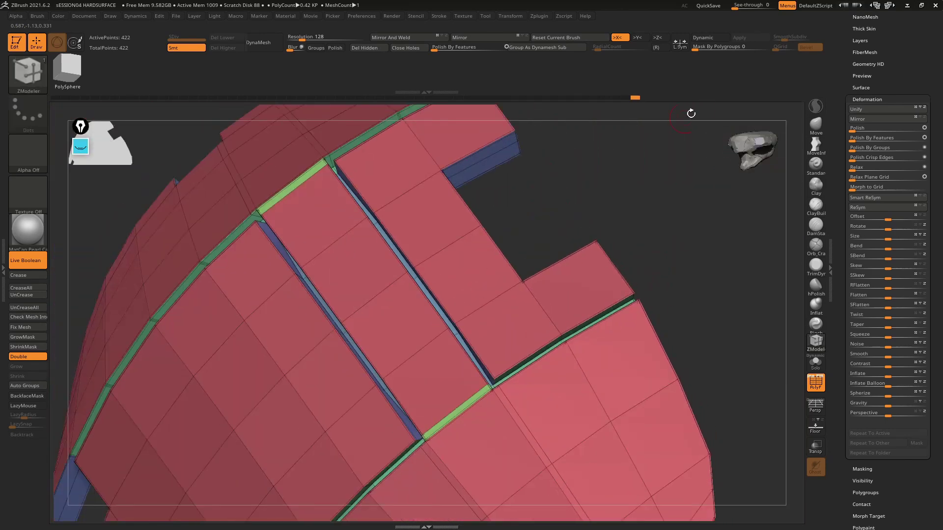
Preview with Dynamic subdivision and lower SmoothSubdiv to 0.
{"action": "left_click", "coordinate": [711, 39]}
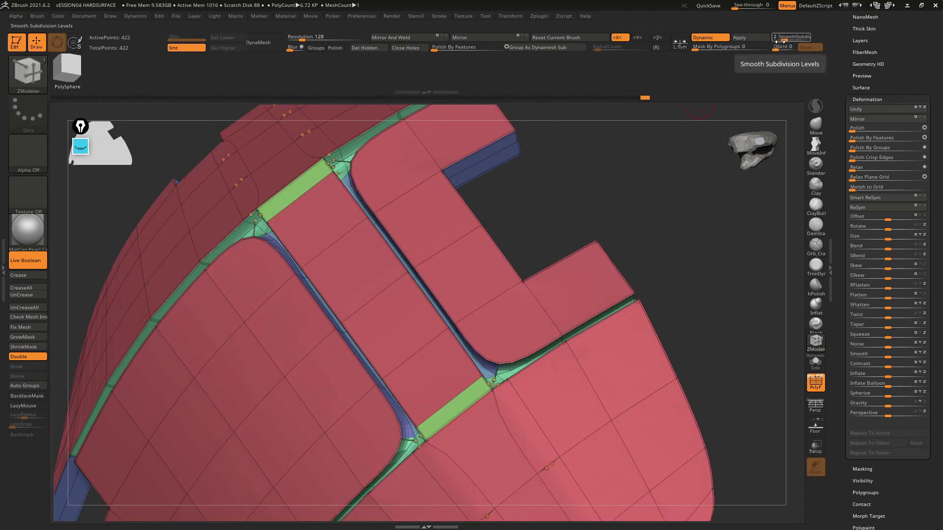
{"action": "mouse_move", "coordinate": [638, 127]}
{"action": "right_mouse_down"}
{"action": "mouse_move", "coordinate": [461, 204]}
{"action": "mouse_move", "coordinate": [374, 211]}
{"action": "mouse_move", "coordinate": [368, 279]}
{"action": "mouse_move", "coordinate": [325, 270]}
{"action": "mouse_move", "coordinate": [358, 320]}
{"action": "right_mouse_up"}
{"action": "key", "text": "shift+f"}
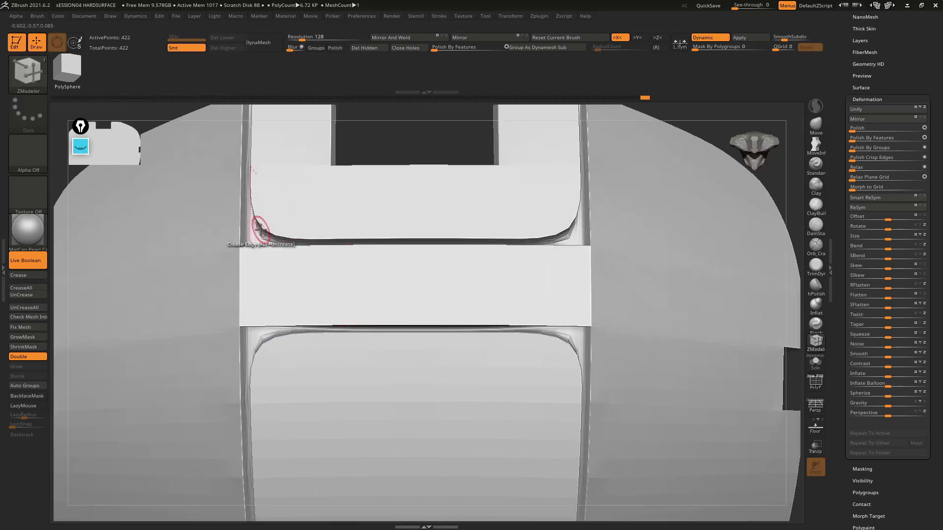
{"action": "right_click_drag", "start_coordinate": [428, 184], "coordinate": [264, 239]}
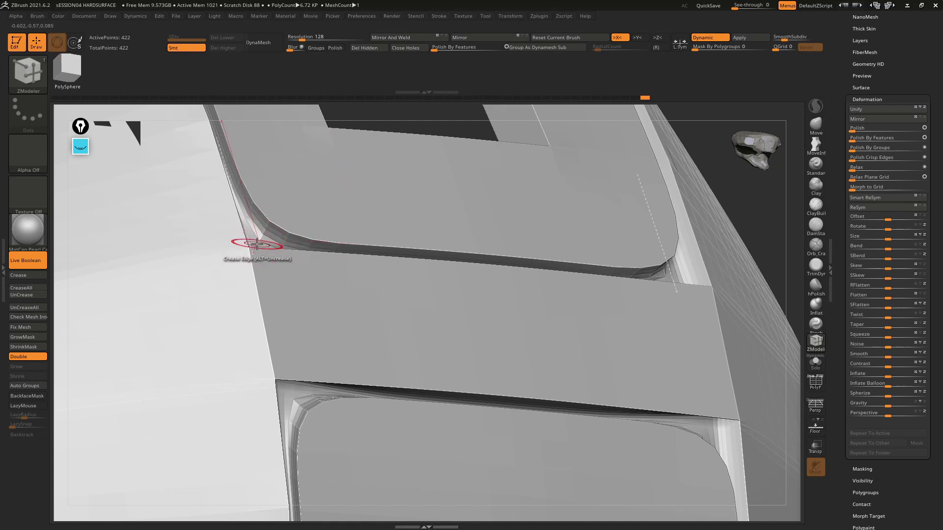
{"action": "left_click_drag", "start_coordinate": [781, 39], "coordinate": [774, 39]}
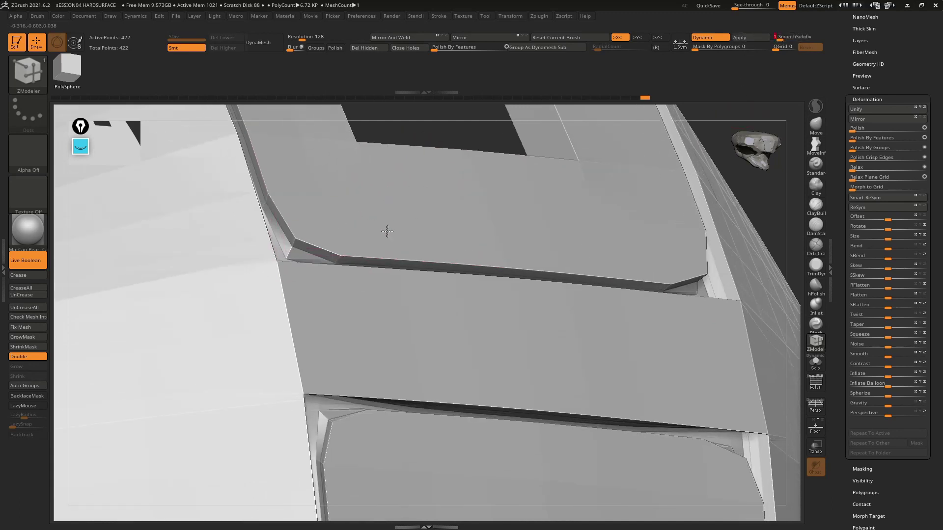
{"action": "mouse_move", "coordinate": [385, 232]}
{"action": "right_mouse_down", "text": "alt"}
{"action": "mouse_move", "coordinate": [326, 274]}
{"action": "mouse_move", "coordinate": [336, 235]}
{"action": "right_mouse_up", "text": "alt"}
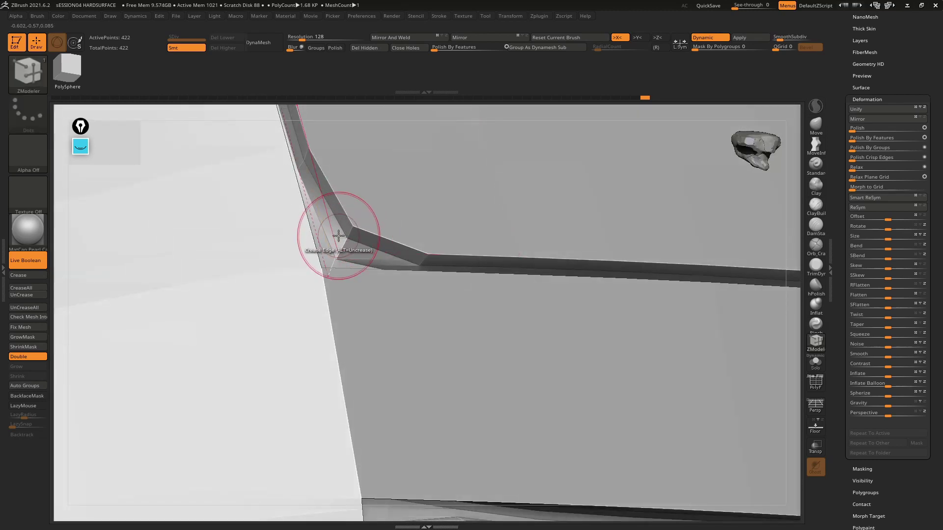
{"action": "mouse_move", "coordinate": [339, 236]}
{"action": "right_mouse_down"}
{"action": "mouse_move", "coordinate": [345, 249]}
{"action": "mouse_move", "coordinate": [437, 246]}
{"action": "mouse_move", "coordinate": [417, 254]}
{"action": "mouse_move", "coordinate": [423, 242]}
{"action": "mouse_move", "coordinate": [417, 295]}
{"action": "right_mouse_up"}
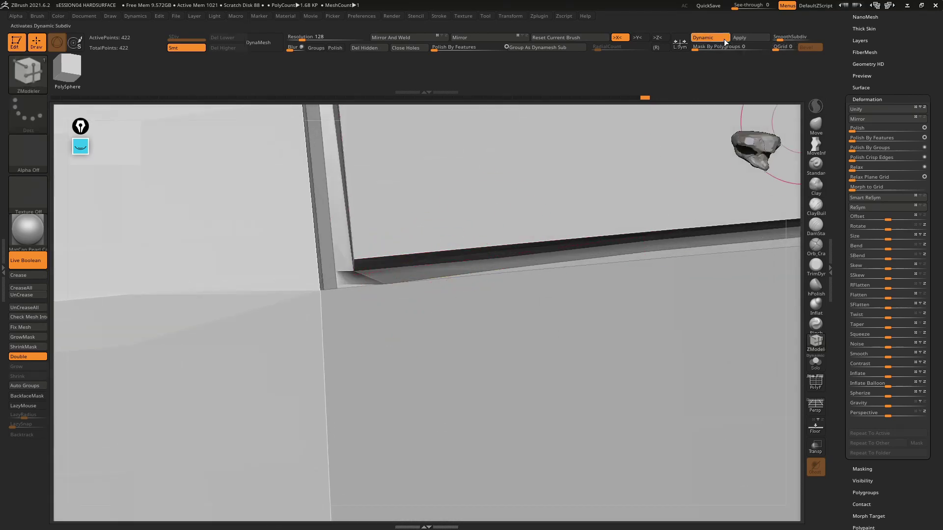
Crease the groove-corner edge and check it with a smoothing preview.
{"action": "left_click", "coordinate": [724, 39]}
{"action": "key", "text": "shift+f"}
{"action": "mouse_move", "coordinate": [399, 226]}
{"action": "right_mouse_down"}
{"action": "mouse_move", "coordinate": [382, 276]}
{"action": "mouse_move", "coordinate": [344, 248]}
{"action": "mouse_move", "coordinate": [334, 290]}
{"action": "mouse_move", "coordinate": [353, 282]}
{"action": "right_mouse_up"}
{"action": "left_click", "coordinate": [703, 40]}
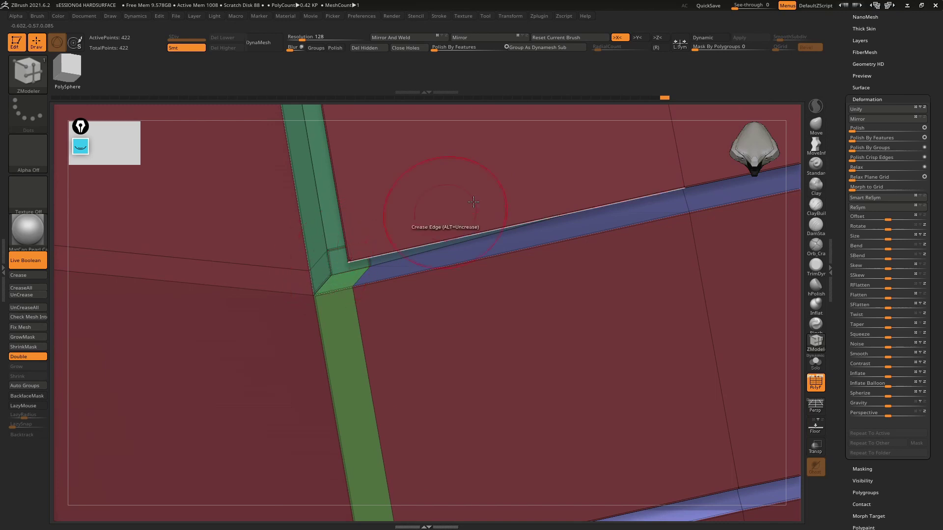
{"action": "left_click", "coordinate": [709, 39]}
{"action": "left_click", "coordinate": [709, 40]}
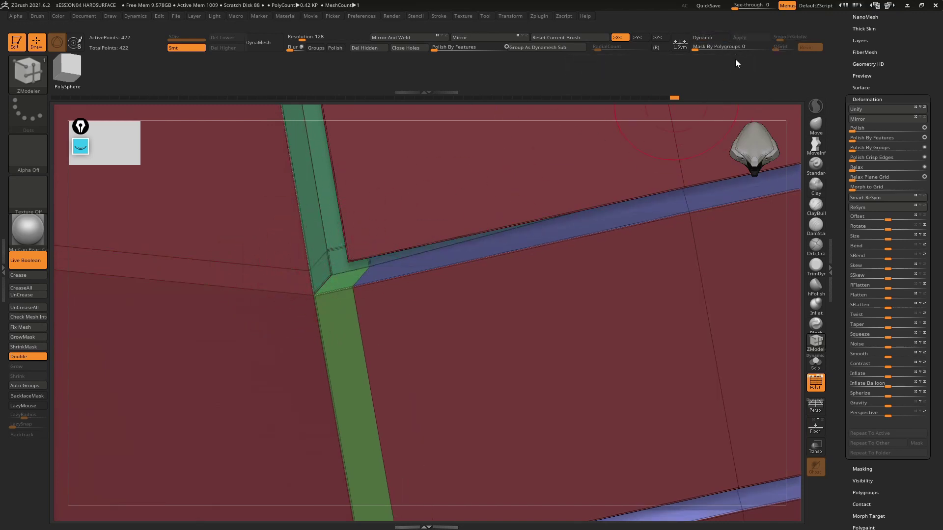
{"action": "left_click", "coordinate": [708, 40]}
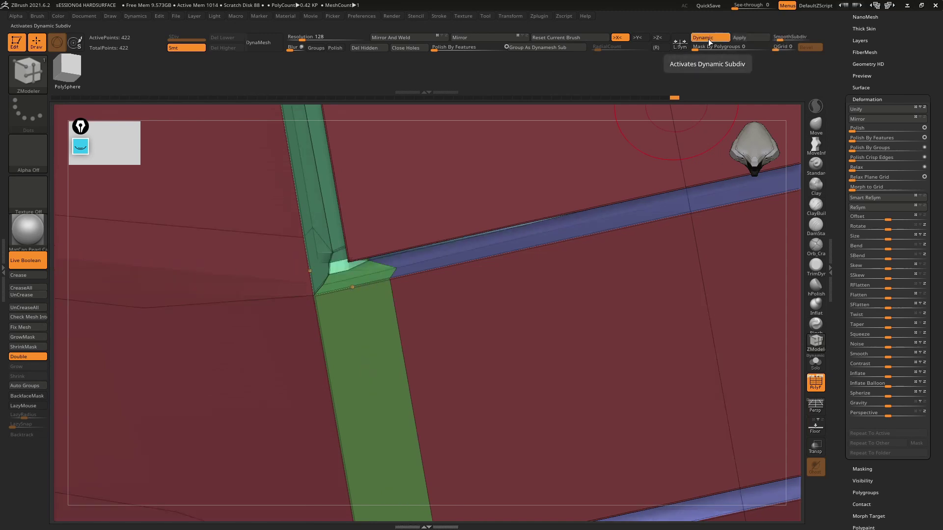
{"action": "left_click", "coordinate": [708, 39]}
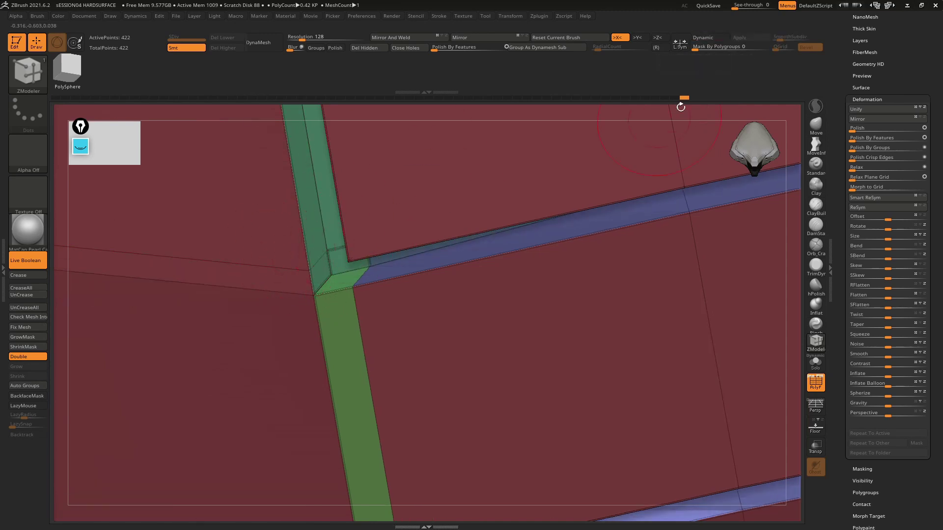
{"action": "left_click", "coordinate": [721, 39]}
{"action": "left_click", "coordinate": [720, 39]}
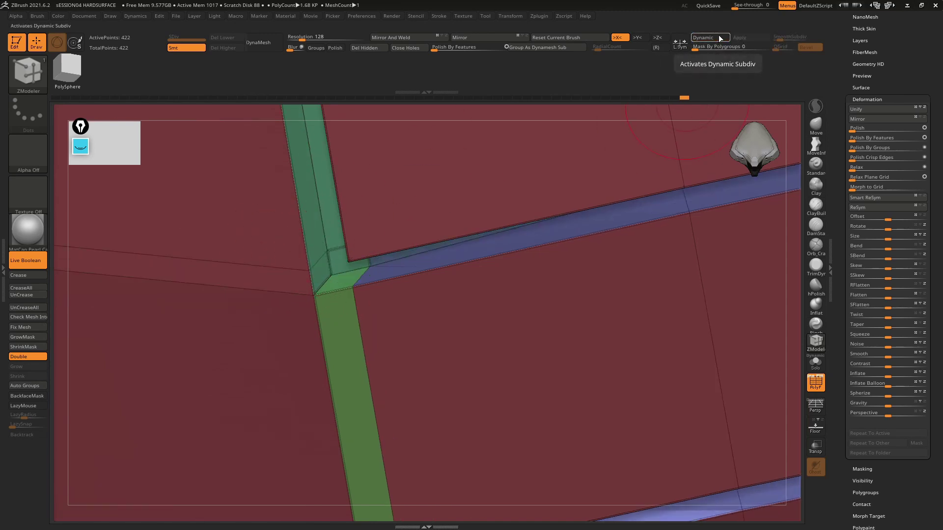
Inspect the vertical groove under Dynamic subdivision, then turn it off.
{"action": "mouse_move", "coordinate": [317, 198]}
{"action": "right_mouse_down"}
{"action": "mouse_move", "coordinate": [356, 182]}
{"action": "mouse_move", "coordinate": [351, 221]}
{"action": "right_mouse_up"}
{"action": "right_click_drag", "start_coordinate": [367, 178], "coordinate": [387, 230]}
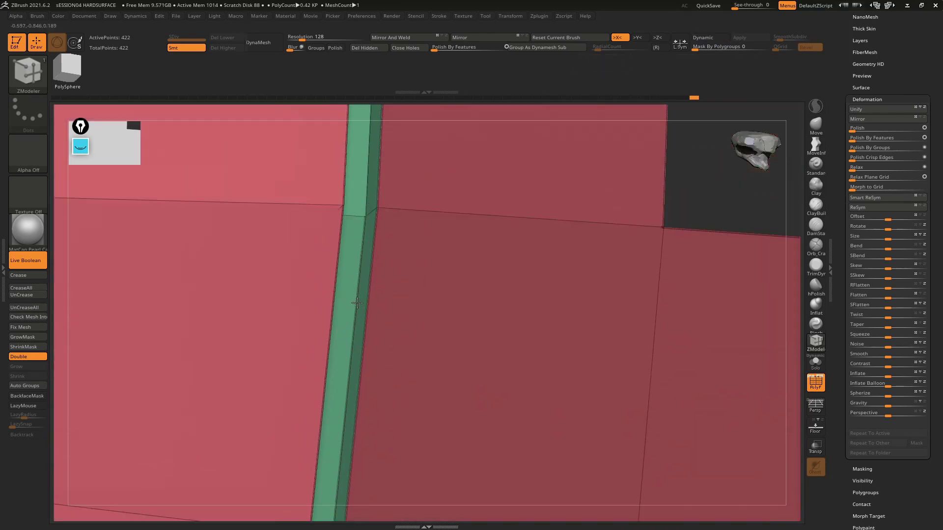
{"action": "left_click", "coordinate": [702, 38]}
{"action": "key", "text": "shift+f"}
{"action": "mouse_move", "coordinate": [506, 338]}
{"action": "right_mouse_down"}
{"action": "mouse_move", "coordinate": [509, 275]}
{"action": "mouse_move", "coordinate": [441, 286]}
{"action": "right_mouse_up"}
{"action": "key", "text": "shift+f"}
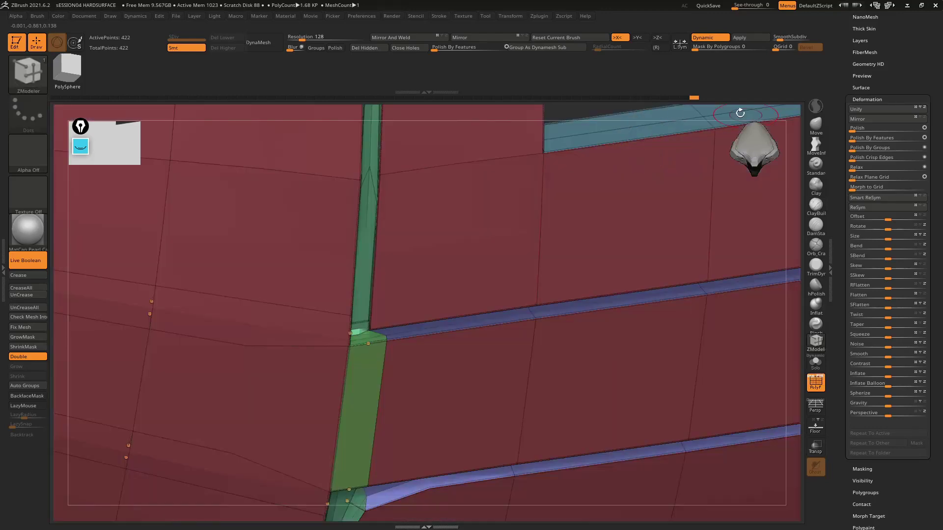
{"action": "left_click", "coordinate": [711, 39]}
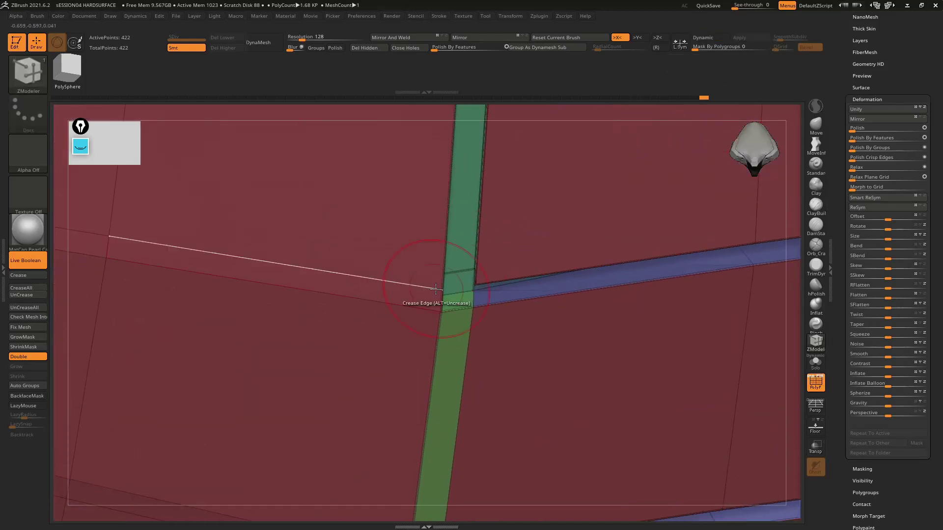
Crease the edge loop at the groove junction and confirm it stays sharp when smoothed.
{"action": "mouse_move", "coordinate": [432, 284]}
{"action": "right_mouse_down"}
{"action": "mouse_move", "coordinate": [490, 303]}
{"action": "mouse_move", "coordinate": [472, 294]}
{"action": "mouse_move", "coordinate": [461, 213]}
{"action": "right_mouse_up"}
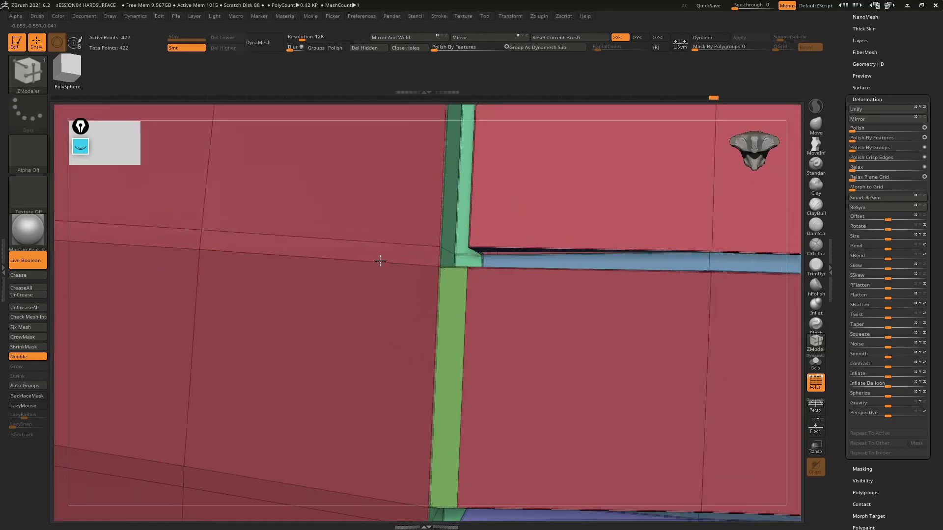
{"action": "mouse_move", "coordinate": [294, 275]}
{"action": "right_mouse_down"}
{"action": "mouse_move", "coordinate": [455, 246]}
{"action": "mouse_move", "coordinate": [712, 108]}
{"action": "right_mouse_up"}
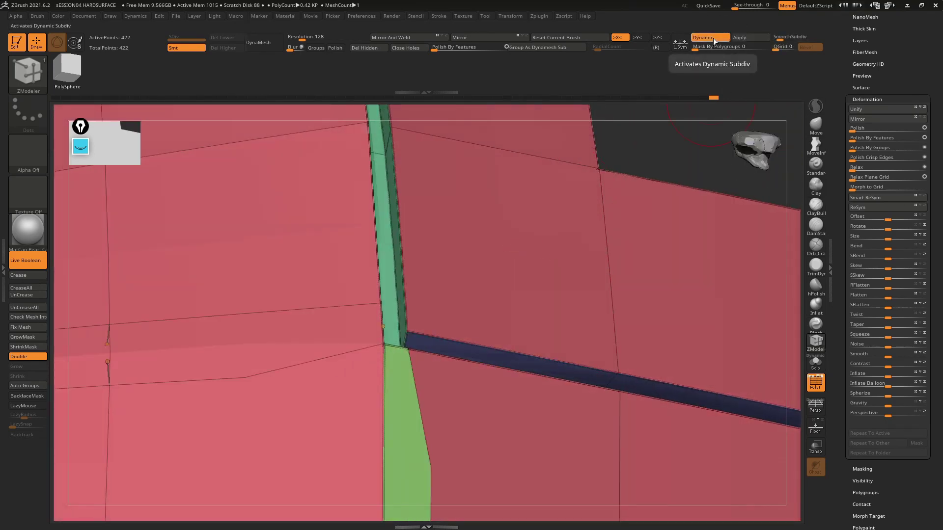
{"action": "left_click", "coordinate": [713, 37]}
{"action": "key", "text": "shift+f"}
{"action": "right_click_drag", "start_coordinate": [638, 292], "coordinate": [573, 183]}
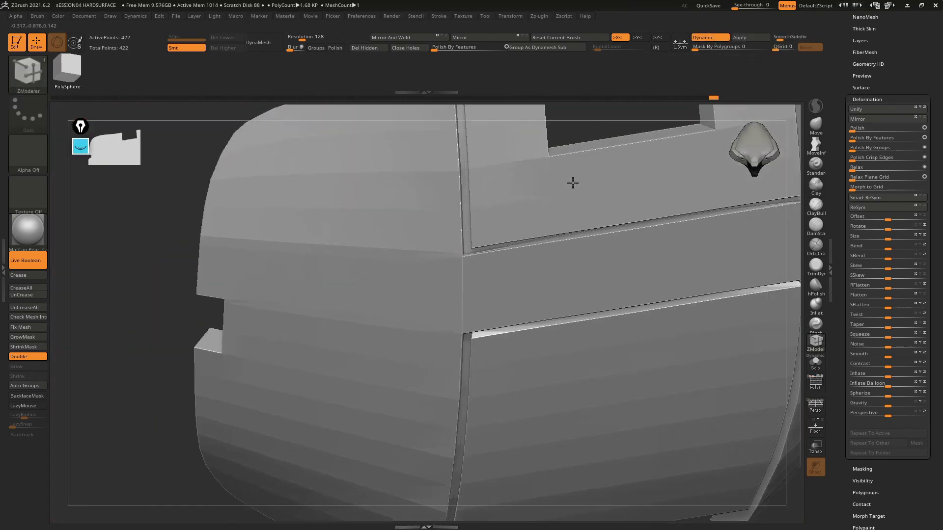
{"action": "key", "text": "shift+f"}
{"action": "key", "text": "ctrl+shift"}
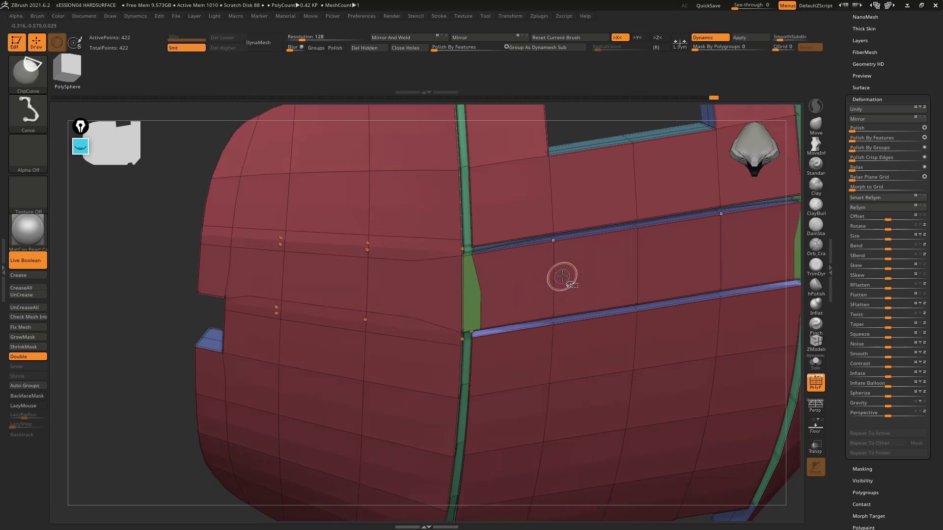
Zoom in on the horizontal groove corner of the front panel.
{"action": "key", "text": "shift+f"}
{"action": "mouse_move", "coordinate": [568, 242]}
{"action": "right_mouse_down", "text": "alt"}
{"action": "mouse_move", "coordinate": [568, 158]}
{"action": "mouse_move", "coordinate": [486, 267]}
{"action": "mouse_move", "coordinate": [513, 281]}
{"action": "mouse_move", "coordinate": [550, 254]}
{"action": "mouse_move", "coordinate": [572, 301]}
{"action": "right_mouse_up", "text": "alt"}
{"action": "mouse_move", "coordinate": [547, 383]}
{"action": "right_mouse_down", "text": "ctrl"}
{"action": "mouse_move", "coordinate": [599, 274]}
{"action": "mouse_move", "coordinate": [536, 289]}
{"action": "mouse_move", "coordinate": [547, 295]}
{"action": "right_mouse_up", "text": "ctrl"}
{"action": "key", "text": "shift+f"}
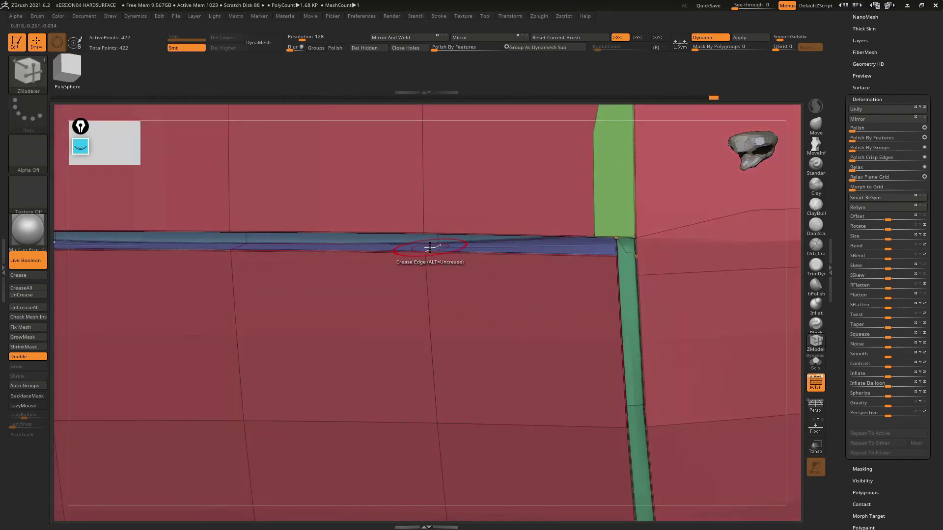
{"action": "mouse_move", "coordinate": [429, 246]}
{"action": "right_mouse_down"}
{"action": "mouse_move", "coordinate": [467, 224]}
{"action": "mouse_move", "coordinate": [526, 231]}
{"action": "right_mouse_up"}
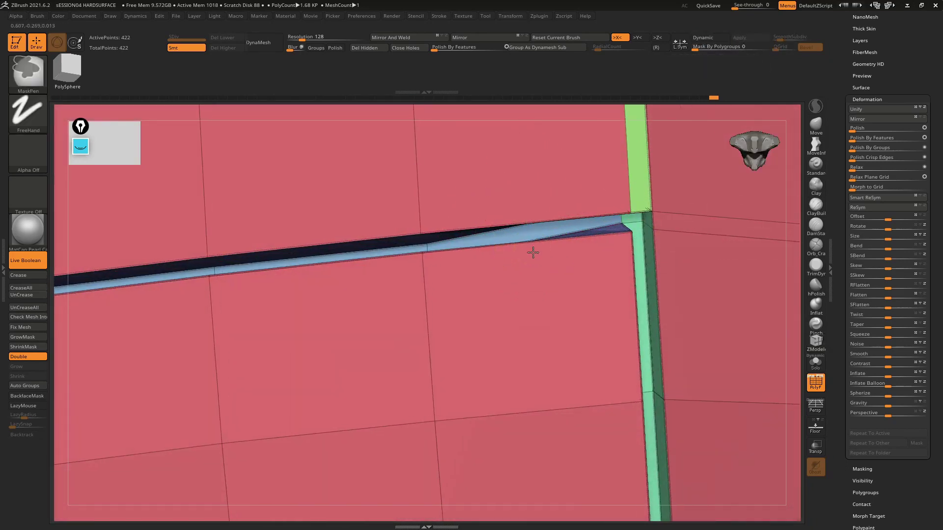
{"action": "mouse_move", "coordinate": [530, 252]}
{"action": "right_mouse_down"}
{"action": "mouse_move", "coordinate": [625, 210]}
{"action": "mouse_move", "coordinate": [493, 271]}
{"action": "right_mouse_up"}
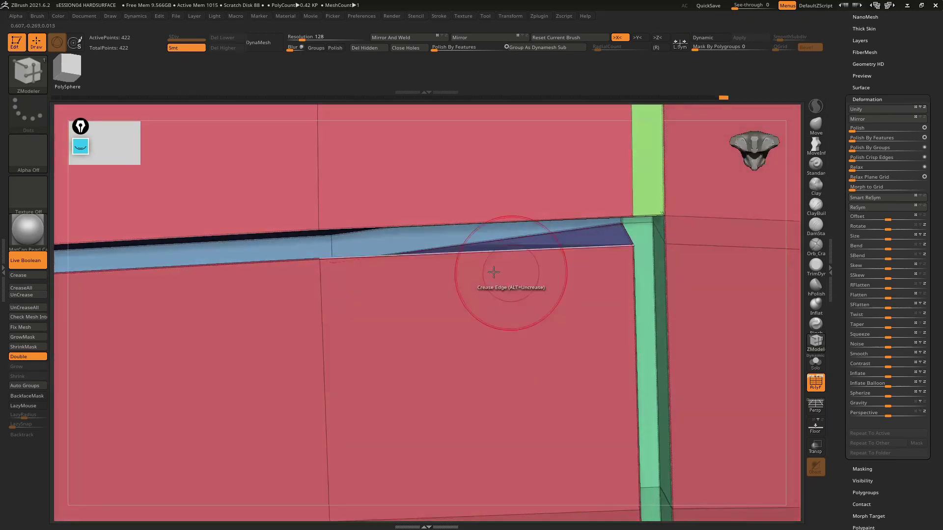
Enable Dynamic subdivision with raised SmoothSubdiv and frame the shell at about 430 KP.
{"action": "left_click", "coordinate": [701, 38]}
{"action": "key", "text": "shift+f"}
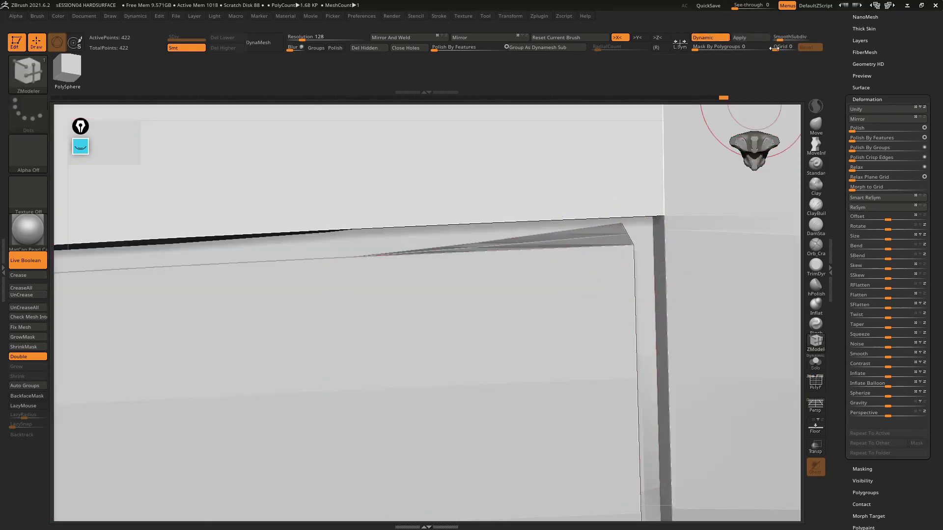
{"action": "left_click_drag", "start_coordinate": [787, 45], "coordinate": [788, 45]}
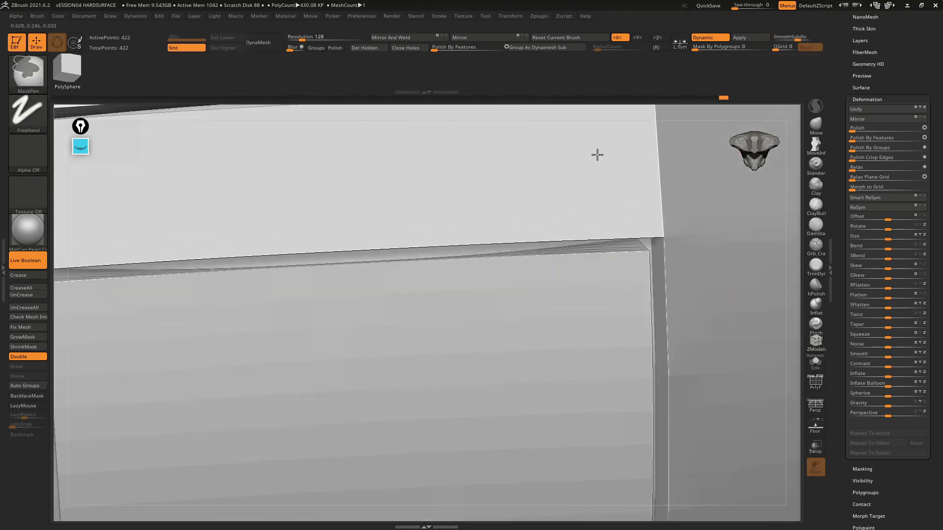
{"action": "key", "text": "f"}
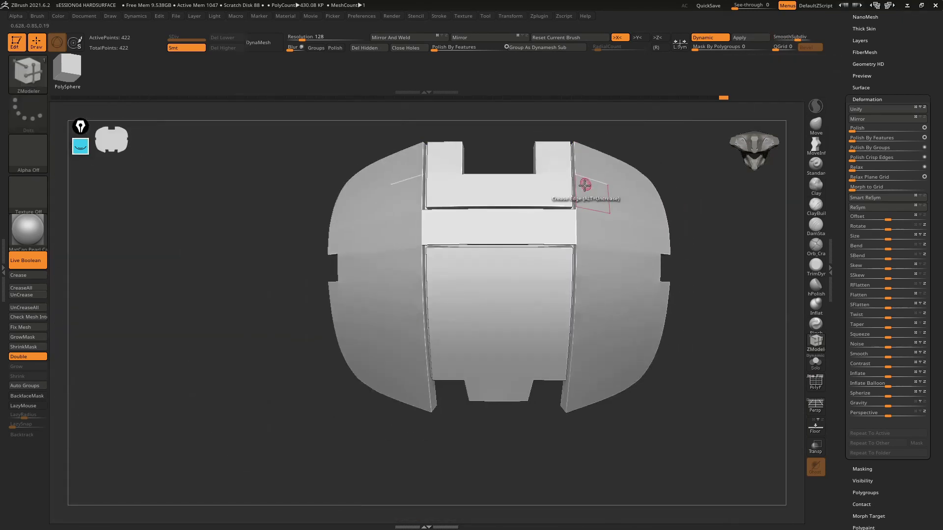
{"action": "right_click_drag", "start_coordinate": [531, 169], "coordinate": [639, 142]}
{"action": "scroll", "coordinate": [604, 242], "scroll_direction": "up", "scroll_amount": 5}
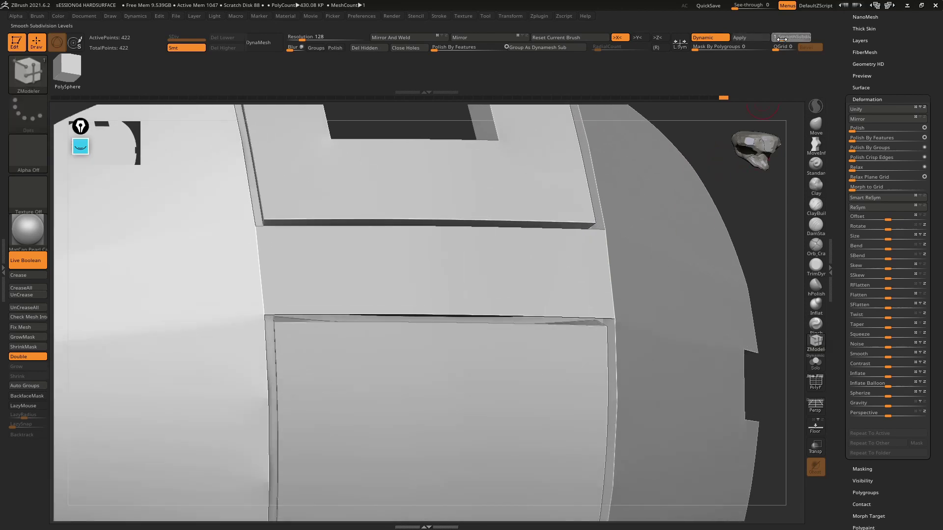
Inspect the middle band's groove corners in PolyFrame with Dynamic subdivision off, then back on.
{"action": "left_click", "coordinate": [718, 39]}
{"action": "key", "text": "shift+f"}
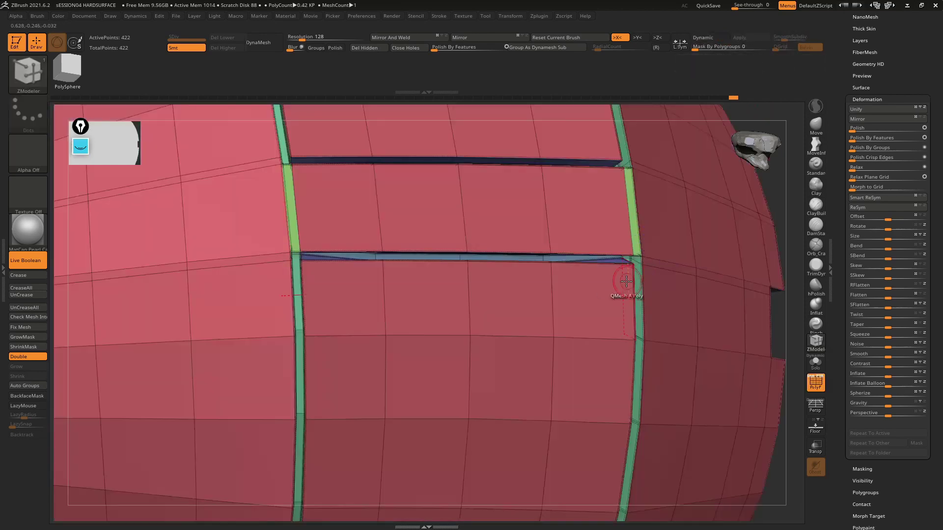
{"action": "scroll", "coordinate": [597, 344], "scroll_direction": "up", "scroll_amount": 3}
{"action": "scroll", "coordinate": [597, 344], "scroll_direction": "up", "scroll_amount": 2}
{"action": "mouse_move", "coordinate": [597, 344]}
{"action": "right_mouse_down"}
{"action": "mouse_move", "coordinate": [564, 332]}
{"action": "mouse_move", "coordinate": [543, 284]}
{"action": "mouse_move", "coordinate": [525, 241]}
{"action": "mouse_move", "coordinate": [536, 242]}
{"action": "mouse_move", "coordinate": [545, 265]}
{"action": "mouse_move", "coordinate": [533, 196]}
{"action": "mouse_move", "coordinate": [577, 304]}
{"action": "right_mouse_up"}
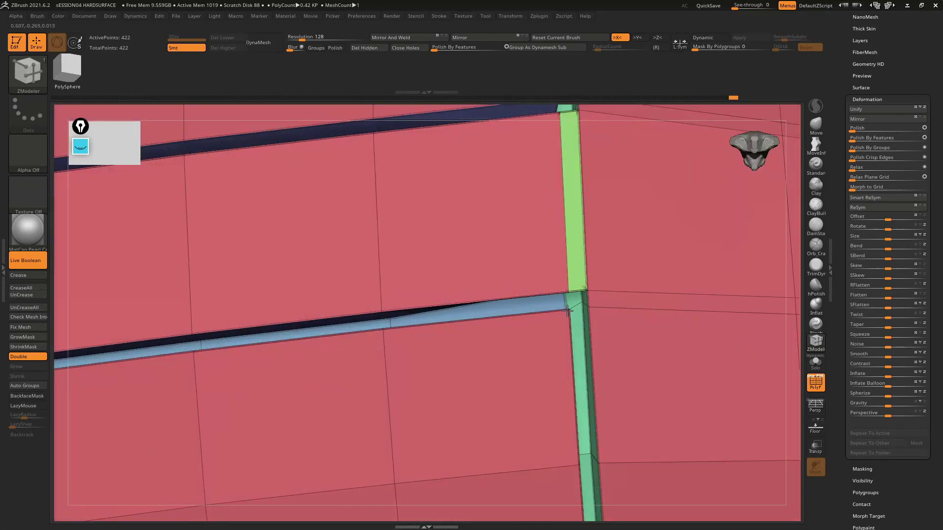
{"action": "right_click_drag", "start_coordinate": [567, 311], "coordinate": [689, 140]}
{"action": "left_click", "coordinate": [720, 39]}
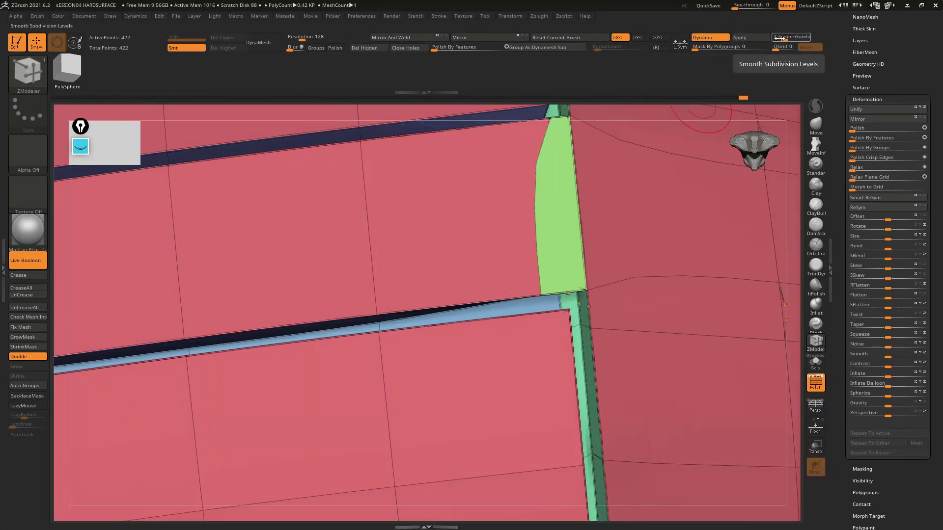
Review the whole shell from front and oblique views, toggling PolyFrame on and off.
{"action": "mouse_move", "coordinate": [610, 276]}
{"action": "right_mouse_down", "text": "shift"}
{"action": "mouse_move", "coordinate": [526, 210]}
{"action": "mouse_move", "coordinate": [502, 291]}
{"action": "right_mouse_up", "text": "shift"}
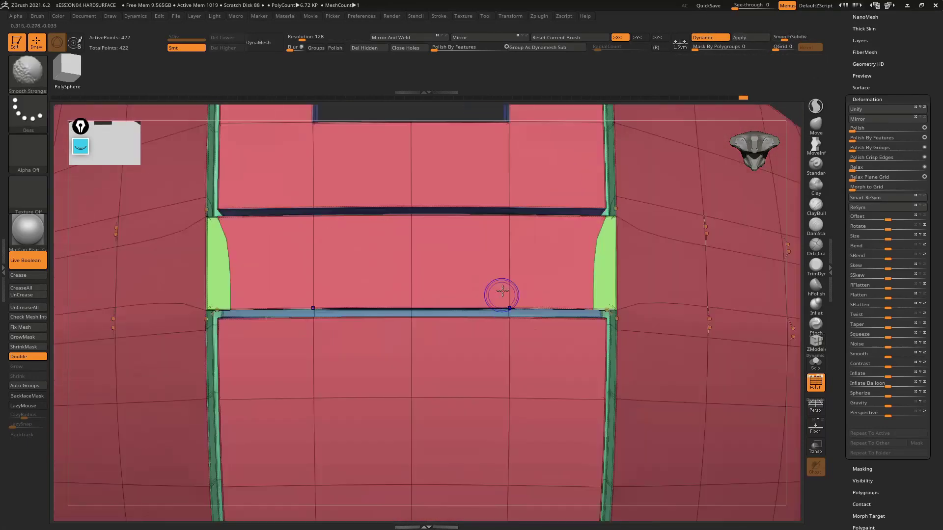
{"action": "key", "text": "shift+f"}
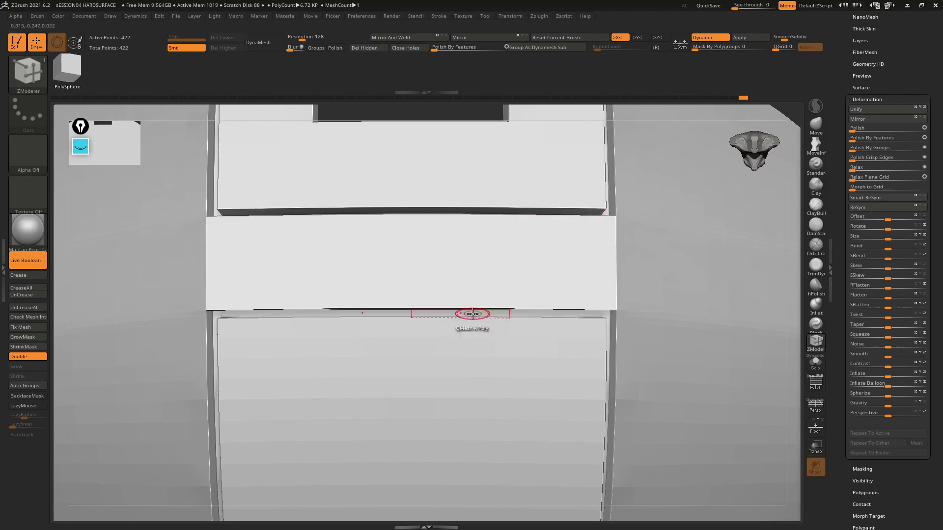
{"action": "right_click_drag", "start_coordinate": [473, 312], "coordinate": [459, 253], "text": "ctrl"}
{"action": "mouse_move", "coordinate": [483, 288]}
{"action": "right_mouse_down", "text": "shift"}
{"action": "mouse_move", "coordinate": [453, 280]}
{"action": "mouse_move", "coordinate": [481, 287]}
{"action": "right_mouse_up", "text": "shift"}
{"action": "key", "text": "shift+f"}
{"action": "key", "text": "shift+f"}
{"action": "mouse_move", "coordinate": [505, 353]}
{"action": "right_mouse_down"}
{"action": "mouse_move", "coordinate": [505, 255]}
{"action": "mouse_move", "coordinate": [516, 301]}
{"action": "right_mouse_up"}
{"action": "key", "text": "shift+f"}
{"action": "mouse_move", "coordinate": [511, 261]}
{"action": "right_mouse_down", "text": "ctrl"}
{"action": "mouse_move", "coordinate": [480, 272]}
{"action": "mouse_move", "coordinate": [538, 252]}
{"action": "mouse_move", "coordinate": [530, 164]}
{"action": "mouse_move", "coordinate": [532, 267]}
{"action": "mouse_move", "coordinate": [580, 286]}
{"action": "mouse_move", "coordinate": [463, 275]}
{"action": "mouse_move", "coordinate": [488, 307]}
{"action": "mouse_move", "coordinate": [538, 300]}
{"action": "mouse_move", "coordinate": [465, 301]}
{"action": "mouse_move", "coordinate": [467, 336]}
{"action": "mouse_move", "coordinate": [530, 362]}
{"action": "mouse_move", "coordinate": [486, 304]}
{"action": "mouse_move", "coordinate": [459, 220]}
{"action": "mouse_move", "coordinate": [474, 289]}
{"action": "mouse_move", "coordinate": [497, 292]}
{"action": "mouse_move", "coordinate": [435, 296]}
{"action": "right_mouse_up", "text": "ctrl"}
{"action": "key", "text": "shift+f"}
{"action": "key", "text": "shift+f"}
{"action": "key", "text": "shift+f"}
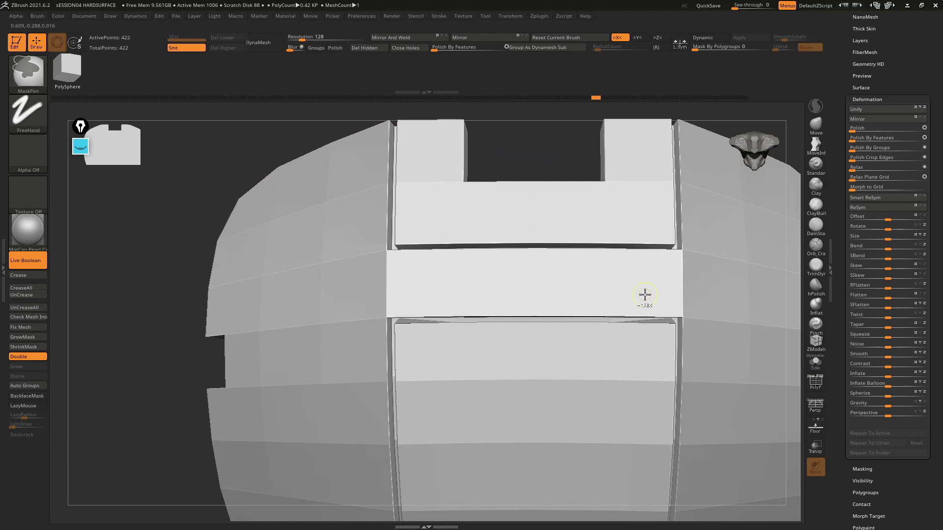
{"action": "key", "text": "ctrl+z"}
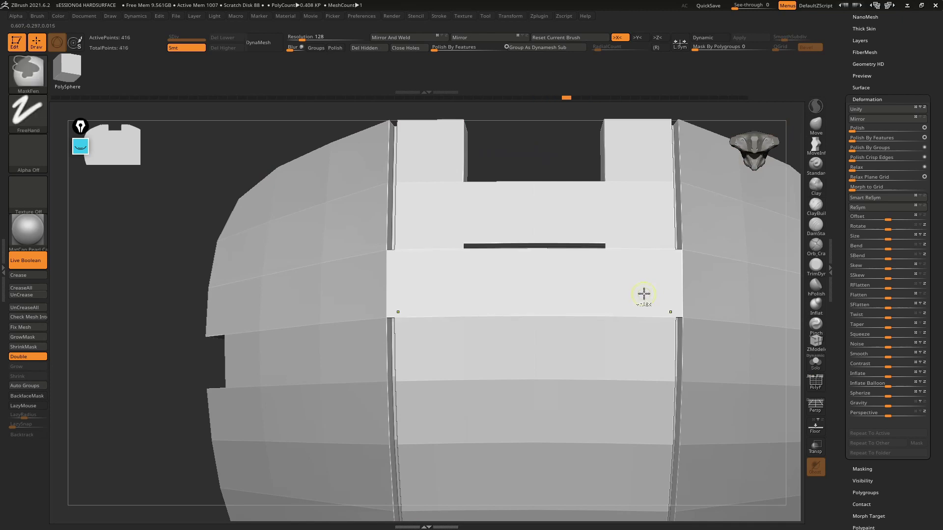
{"action": "key", "text": "ctrl+z"}
{"action": "mouse_move", "coordinate": [644, 293]}
{"action": "right_mouse_down"}
{"action": "mouse_move", "coordinate": [446, 275]}
{"action": "mouse_move", "coordinate": [488, 259]}
{"action": "right_mouse_up"}
{"action": "key", "text": "shift+f"}
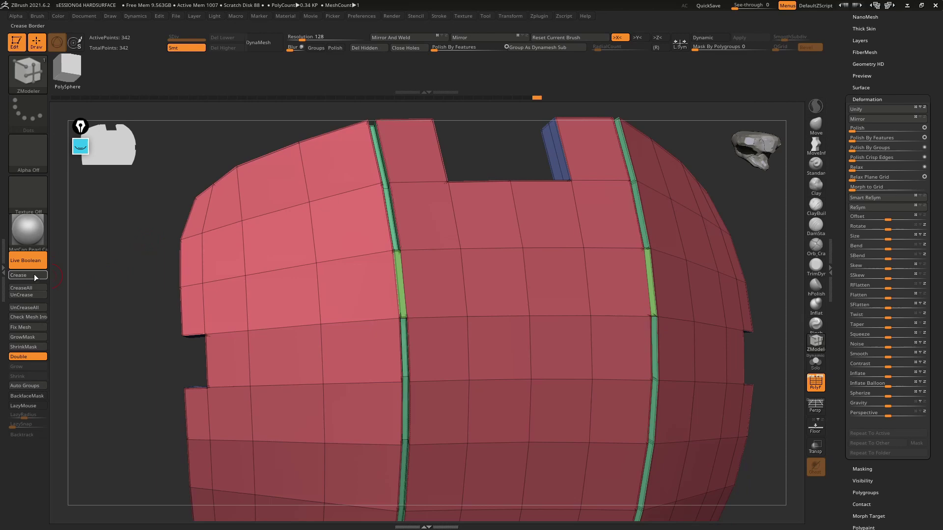
{"action": "left_click", "coordinate": [723, 37]}
{"action": "key", "text": "shift+f"}
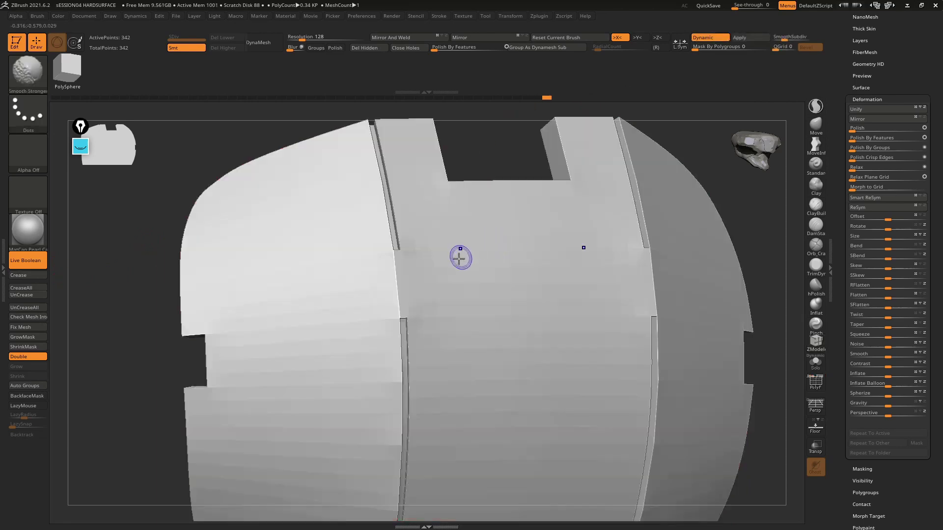
{"action": "mouse_move", "coordinate": [461, 257]}
{"action": "right_mouse_down"}
{"action": "mouse_move", "coordinate": [429, 306]}
{"action": "mouse_move", "coordinate": [451, 277]}
{"action": "right_mouse_up"}
{"action": "key", "text": "f"}
{"action": "mouse_move", "coordinate": [518, 256]}
{"action": "right_mouse_down"}
{"action": "mouse_move", "coordinate": [510, 261]}
{"action": "mouse_move", "coordinate": [537, 286]}
{"action": "mouse_move", "coordinate": [529, 231]}
{"action": "mouse_move", "coordinate": [529, 326]}
{"action": "mouse_move", "coordinate": [564, 259]}
{"action": "right_mouse_up"}
{"action": "key", "text": "shift+f"}
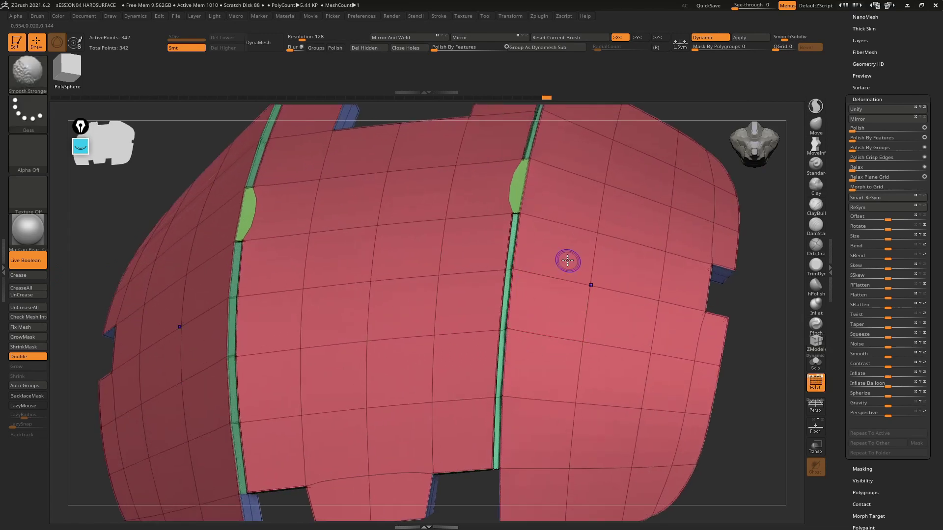
{"action": "key", "text": "shift+f"}
{"action": "mouse_move", "coordinate": [534, 294]}
{"action": "right_mouse_down"}
{"action": "mouse_move", "coordinate": [506, 298]}
{"action": "mouse_move", "coordinate": [511, 279]}
{"action": "mouse_move", "coordinate": [564, 314]}
{"action": "mouse_move", "coordinate": [604, 379]}
{"action": "mouse_move", "coordinate": [552, 265]}
{"action": "mouse_move", "coordinate": [627, 220]}
{"action": "mouse_move", "coordinate": [501, 242]}
{"action": "mouse_move", "coordinate": [470, 267]}
{"action": "right_mouse_up"}
{"action": "key", "text": "shift+f"}
{"action": "key", "text": "shift+f"}
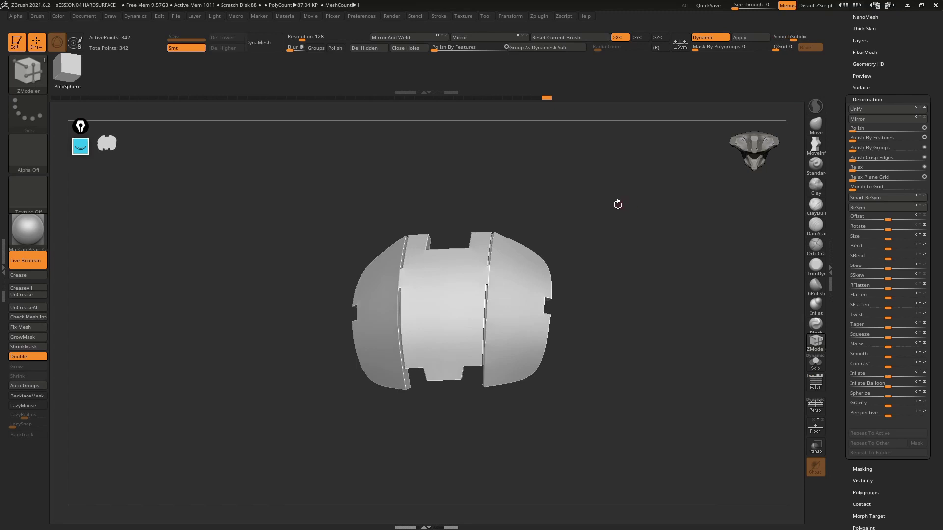
Frame the shell front-on and save the project, overwriting the existing file.
{"action": "mouse_move", "coordinate": [618, 204]}
{"action": "left_mouse_down"}
{"action": "mouse_move", "coordinate": [638, 196]}
{"action": "mouse_move", "coordinate": [581, 222]}
{"action": "left_mouse_up"}
{"action": "key", "text": "f"}
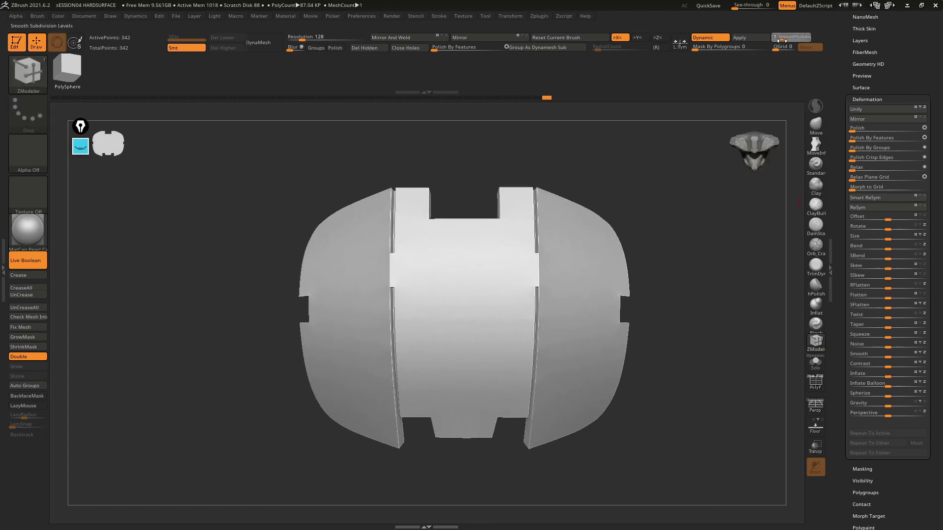
{"action": "left_click_drag", "start_coordinate": [680, 171], "coordinate": [684, 179], "text": "alt"}
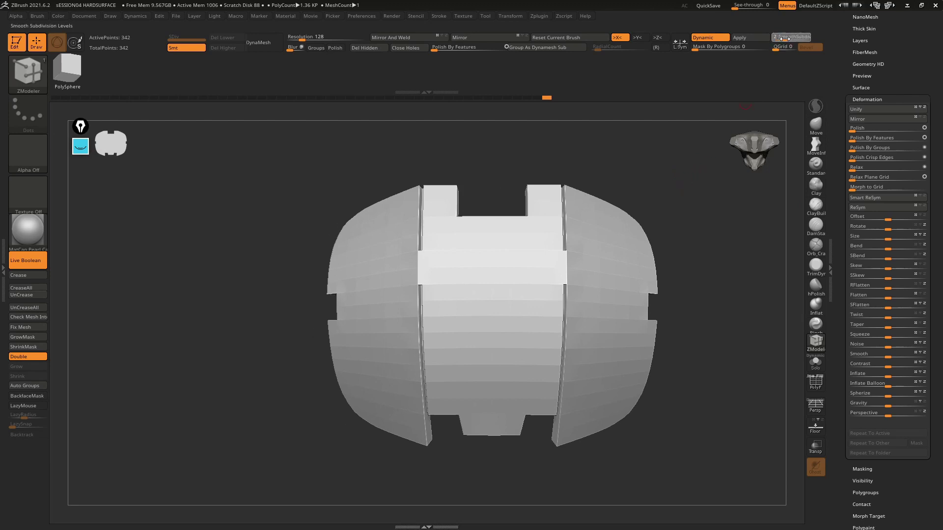
{"action": "mouse_move", "coordinate": [627, 177]}
{"action": "left_mouse_down"}
{"action": "mouse_move", "coordinate": [531, 180]}
{"action": "mouse_move", "coordinate": [481, 237]}
{"action": "mouse_move", "coordinate": [455, 213]}
{"action": "mouse_move", "coordinate": [447, 225]}
{"action": "mouse_move", "coordinate": [505, 231]}
{"action": "mouse_move", "coordinate": [517, 244]}
{"action": "mouse_move", "coordinate": [649, 279]}
{"action": "left_mouse_up"}
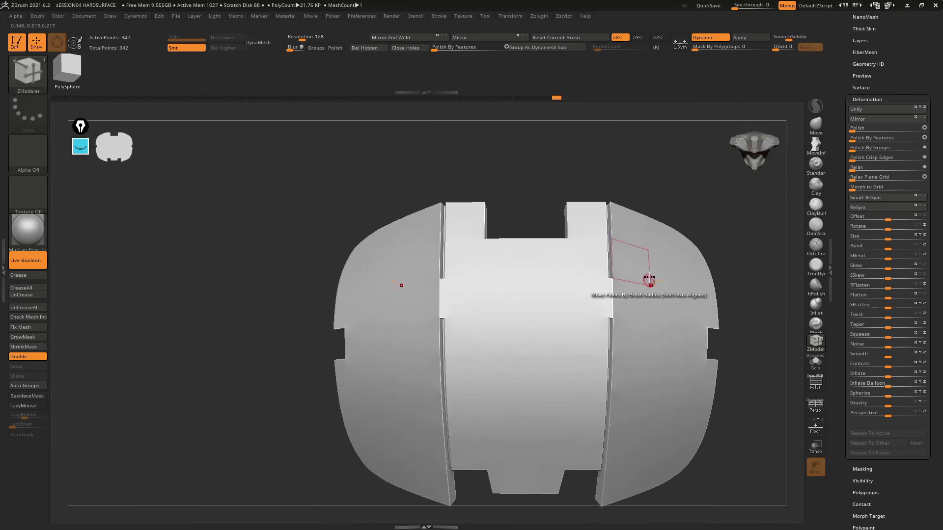
{"action": "mouse_move", "coordinate": [559, 202]}
{"action": "left_mouse_down", "text": "alt"}
{"action": "mouse_move", "coordinate": [526, 221]}
{"action": "mouse_move", "coordinate": [476, 181]}
{"action": "left_mouse_up", "text": "alt"}
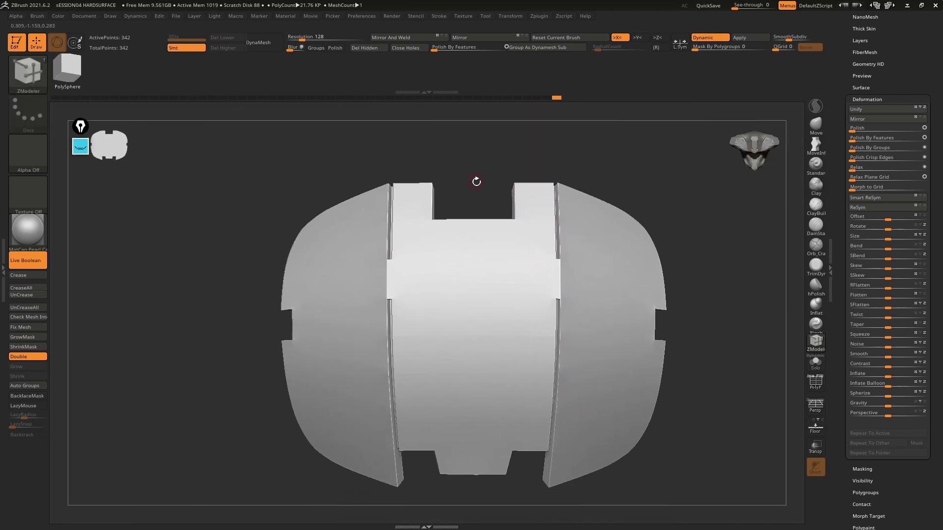
{"action": "key", "text": "ctrl+s"}
{"action": "key", "text": "Return"}
{"action": "key", "text": "y"}
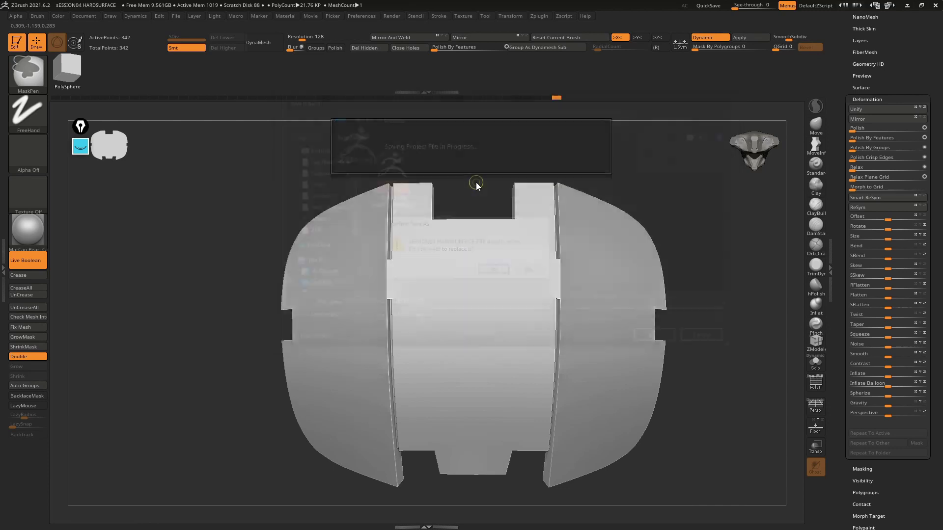
Orbit the shell to a side view and bring up LightBox with the Tool picker.
{"action": "mouse_move", "coordinate": [476, 184]}
{"action": "left_mouse_down"}
{"action": "mouse_move", "coordinate": [560, 183]}
{"action": "mouse_move", "coordinate": [528, 212]}
{"action": "mouse_move", "coordinate": [582, 231]}
{"action": "mouse_move", "coordinate": [573, 219]}
{"action": "mouse_move", "coordinate": [555, 221]}
{"action": "mouse_move", "coordinate": [467, 255]}
{"action": "mouse_move", "coordinate": [484, 285]}
{"action": "left_mouse_up"}
{"action": "scroll", "coordinate": [484, 284], "scroll_direction": "down", "scroll_amount": 3}
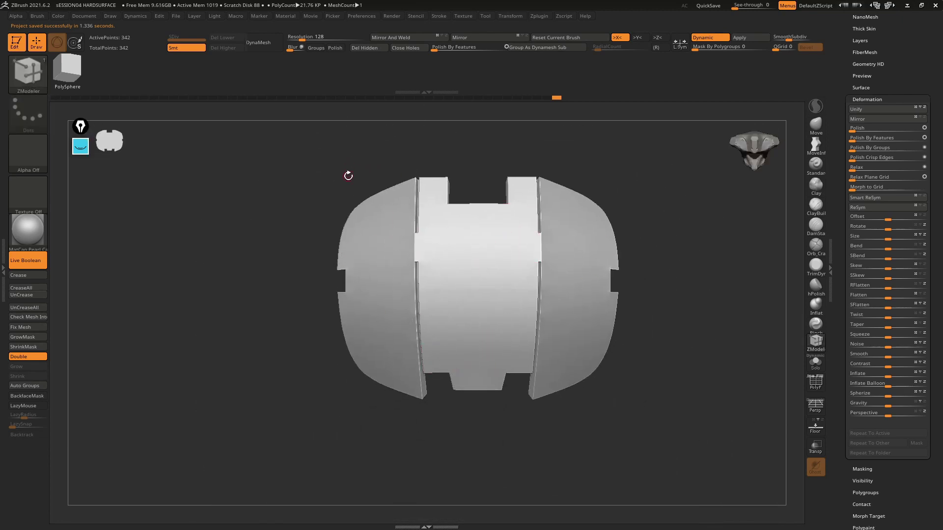
{"action": "mouse_move", "coordinate": [348, 176]}
{"action": "left_mouse_down"}
{"action": "mouse_move", "coordinate": [466, 239]}
{"action": "mouse_move", "coordinate": [496, 226]}
{"action": "left_mouse_up"}
{"action": "key", "text": "comma"}
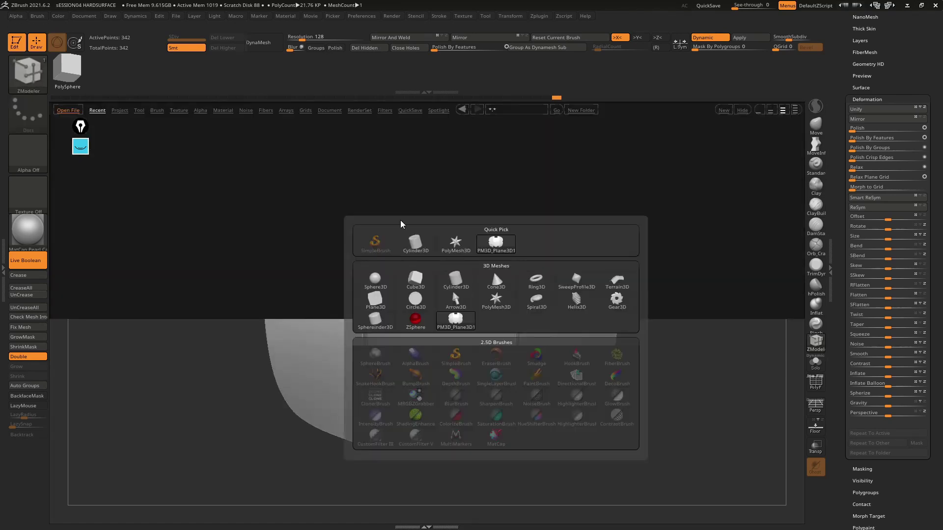
Load the alpha images into Spotlight and resize and centre the image grid on the canvas.
{"action": "left_click", "coordinate": [437, 110]}
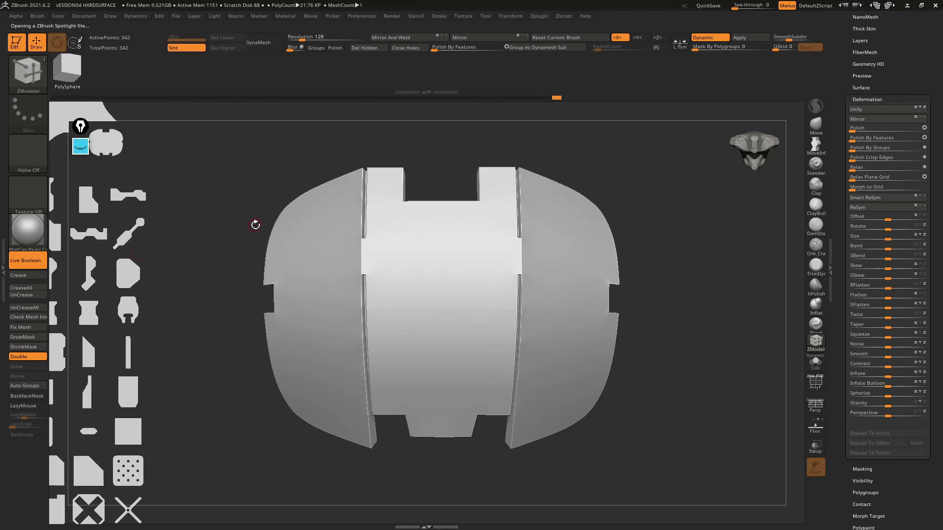
{"action": "key", "text": "z"}
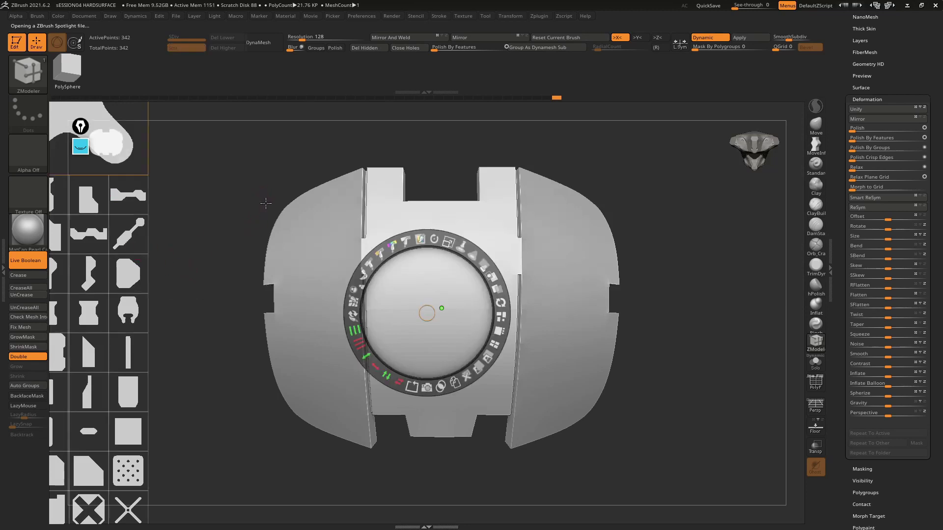
{"action": "mouse_move", "coordinate": [227, 198]}
{"action": "left_mouse_down"}
{"action": "mouse_move", "coordinate": [338, 204]}
{"action": "mouse_move", "coordinate": [597, 180]}
{"action": "mouse_move", "coordinate": [522, 221]}
{"action": "mouse_move", "coordinate": [515, 199]}
{"action": "mouse_move", "coordinate": [695, 263]}
{"action": "mouse_move", "coordinate": [700, 241]}
{"action": "mouse_move", "coordinate": [627, 189]}
{"action": "mouse_move", "coordinate": [646, 185]}
{"action": "mouse_move", "coordinate": [669, 146]}
{"action": "mouse_move", "coordinate": [634, 148]}
{"action": "mouse_move", "coordinate": [629, 160]}
{"action": "left_mouse_up"}
{"action": "mouse_move", "coordinate": [647, 117]}
{"action": "left_mouse_down"}
{"action": "mouse_move", "coordinate": [658, 172]}
{"action": "mouse_move", "coordinate": [550, 157]}
{"action": "mouse_move", "coordinate": [377, 187]}
{"action": "left_mouse_up"}
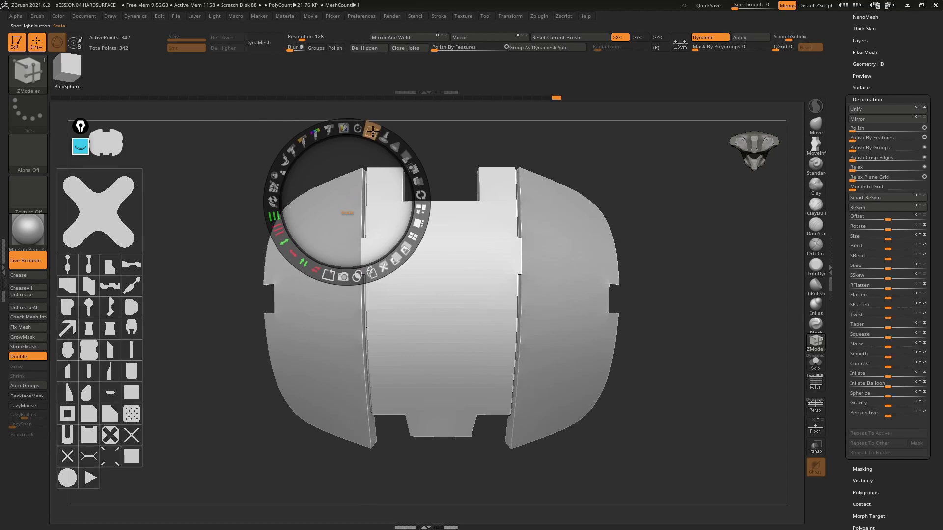
{"action": "left_click_drag", "start_coordinate": [377, 143], "coordinate": [380, 147]}
{"action": "left_click_drag", "start_coordinate": [332, 179], "coordinate": [403, 171]}
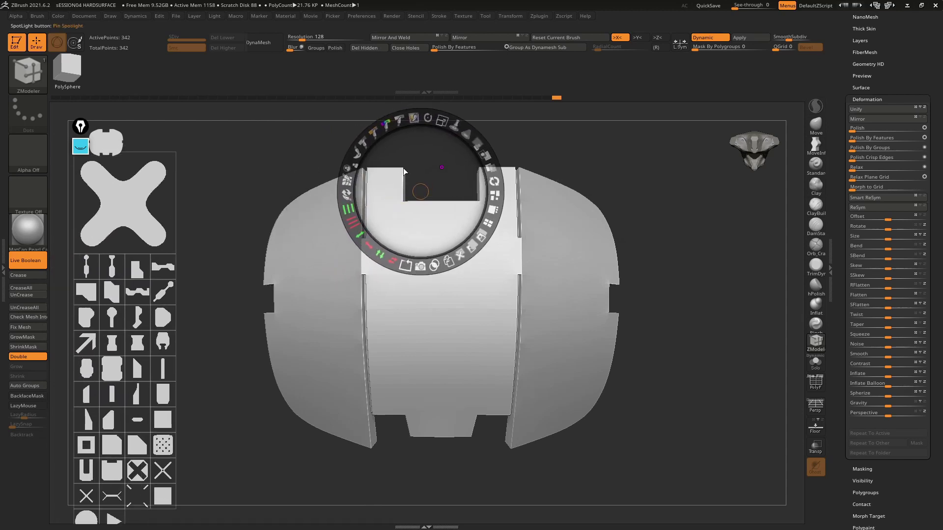
{"action": "left_click_drag", "start_coordinate": [443, 120], "coordinate": [406, 175]}
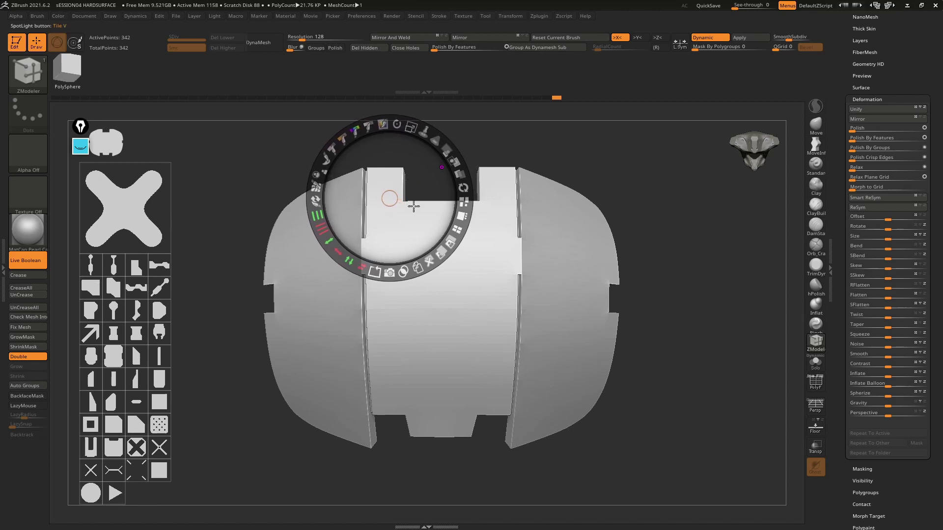
{"action": "left_click_drag", "start_coordinate": [409, 128], "coordinate": [400, 130]}
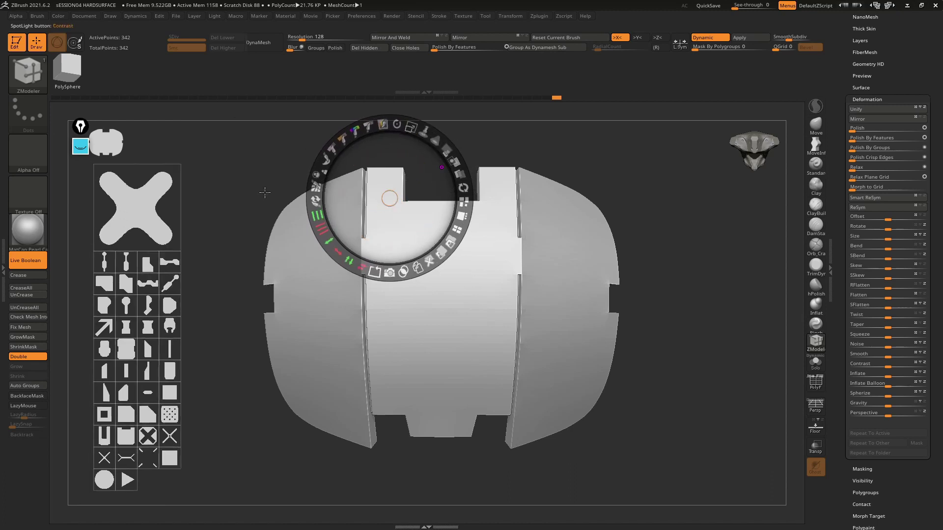
{"action": "left_click_drag", "start_coordinate": [389, 196], "coordinate": [237, 205]}
Select the X alpha image and position it beside the shell with the Spotlight dial.
{"action": "left_click", "coordinate": [120, 219]}
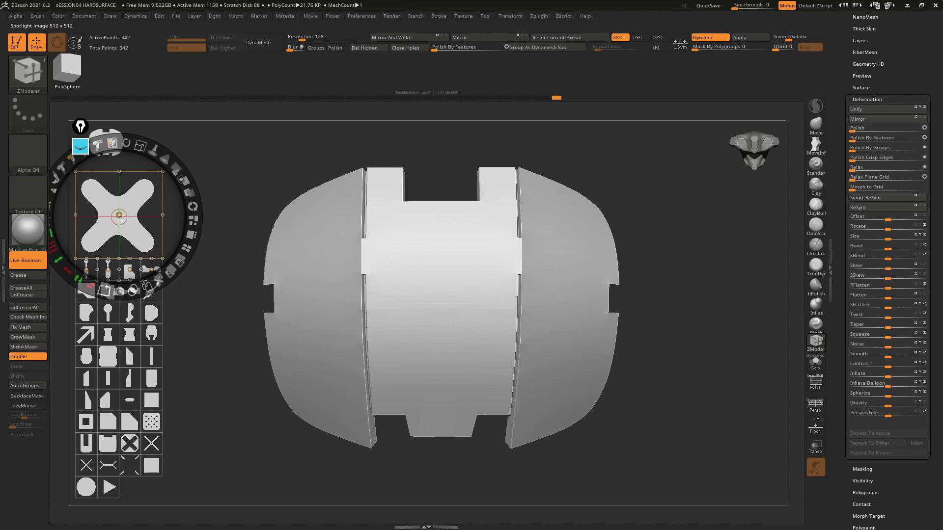
{"action": "left_click_drag", "start_coordinate": [199, 199], "coordinate": [290, 173]}
{"action": "left_click", "coordinate": [119, 220]}
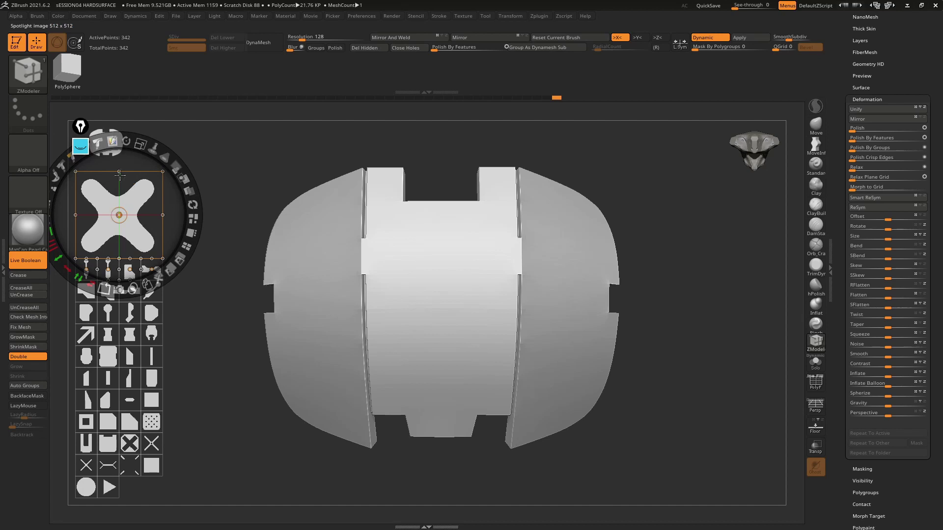
{"action": "left_click_drag", "start_coordinate": [134, 199], "coordinate": [270, 215]}
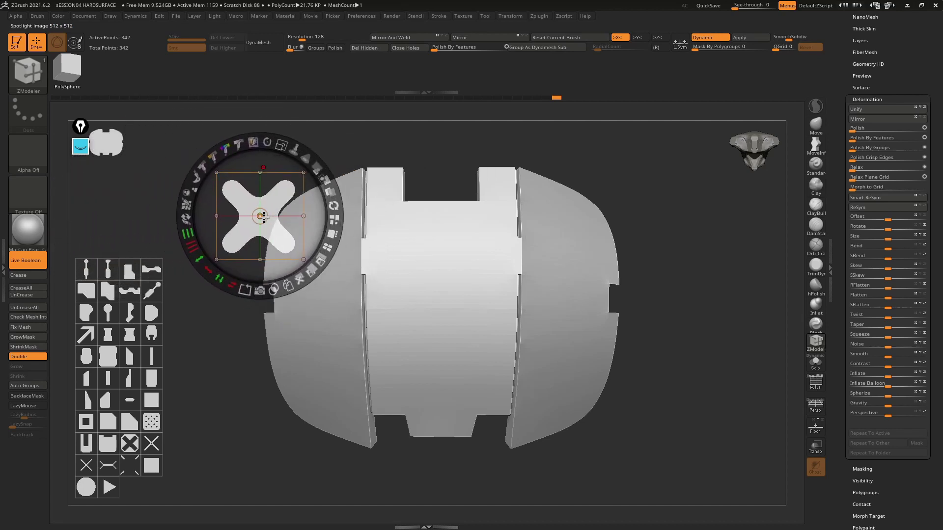
{"action": "mouse_move", "coordinate": [262, 217]}
{"action": "left_mouse_down"}
{"action": "mouse_move", "coordinate": [348, 243]}
{"action": "mouse_move", "coordinate": [243, 234]}
{"action": "mouse_move", "coordinate": [287, 228]}
{"action": "mouse_move", "coordinate": [266, 232]}
{"action": "mouse_move", "coordinate": [261, 217]}
{"action": "left_mouse_up"}
{"action": "mouse_move", "coordinate": [288, 188]}
{"action": "left_mouse_down"}
{"action": "mouse_move", "coordinate": [249, 182]}
{"action": "mouse_move", "coordinate": [271, 236]}
{"action": "mouse_move", "coordinate": [285, 228]}
{"action": "left_mouse_up"}
{"action": "mouse_move", "coordinate": [229, 244]}
{"action": "left_mouse_down"}
{"action": "mouse_move", "coordinate": [324, 149]}
{"action": "mouse_move", "coordinate": [332, 168]}
{"action": "mouse_move", "coordinate": [385, 190]}
{"action": "mouse_move", "coordinate": [312, 185]}
{"action": "left_mouse_up"}
{"action": "left_click", "coordinate": [385, 188]}
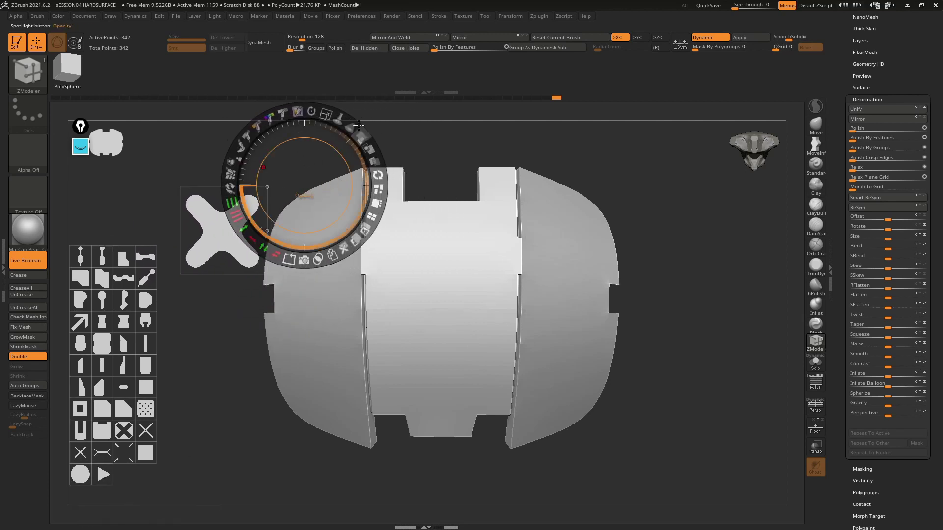
{"action": "mouse_move", "coordinate": [430, 159]}
{"action": "left_mouse_down"}
{"action": "mouse_move", "coordinate": [430, 149]}
{"action": "mouse_move", "coordinate": [444, 153]}
{"action": "left_mouse_up"}
{"action": "left_click", "coordinate": [222, 241]}
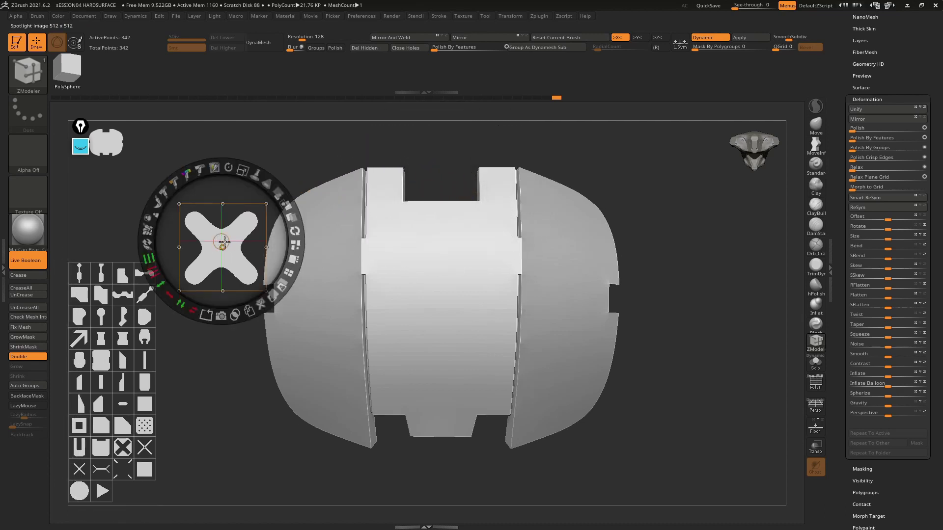
{"action": "mouse_move", "coordinate": [224, 242]}
{"action": "left_mouse_down"}
{"action": "mouse_move", "coordinate": [317, 252]}
{"action": "mouse_move", "coordinate": [142, 223]}
{"action": "mouse_move", "coordinate": [119, 209]}
{"action": "left_mouse_up"}
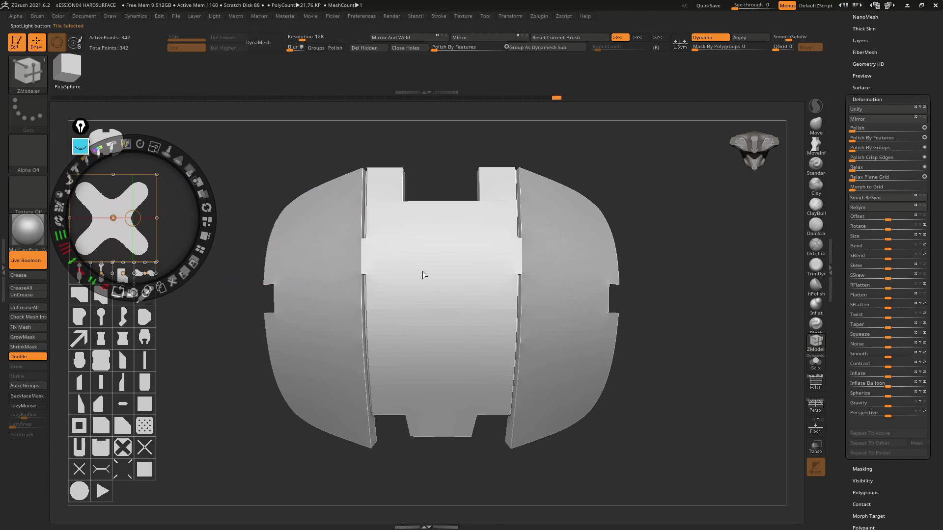
Exit Spotlight and orbit around the shell's grooves, returning to a front view.
{"action": "key", "text": "shift+z"}
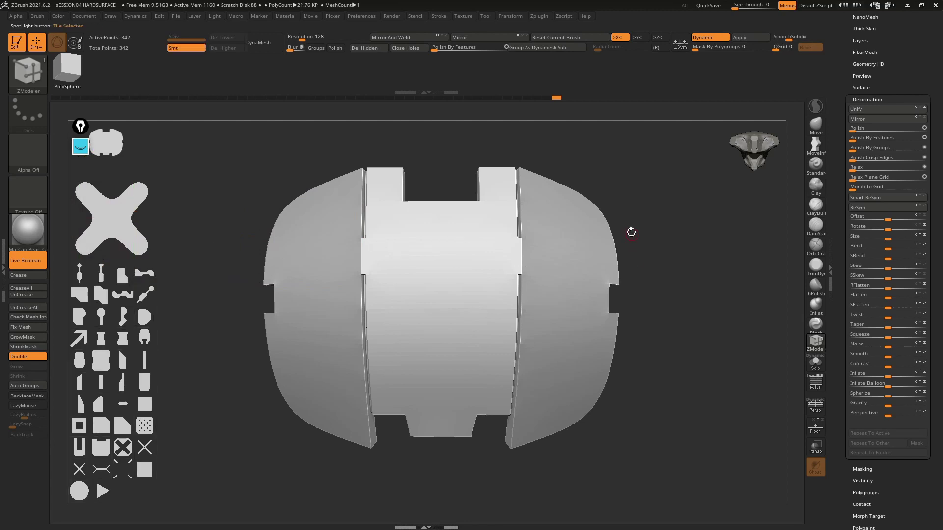
{"action": "mouse_move", "coordinate": [649, 230]}
{"action": "left_mouse_down"}
{"action": "mouse_move", "coordinate": [667, 206]}
{"action": "mouse_move", "coordinate": [524, 239]}
{"action": "left_mouse_up"}
{"action": "mouse_move", "coordinate": [525, 238]}
{"action": "right_mouse_down"}
{"action": "mouse_move", "coordinate": [392, 231]}
{"action": "mouse_move", "coordinate": [432, 200]}
{"action": "mouse_move", "coordinate": [389, 221]}
{"action": "right_mouse_up"}
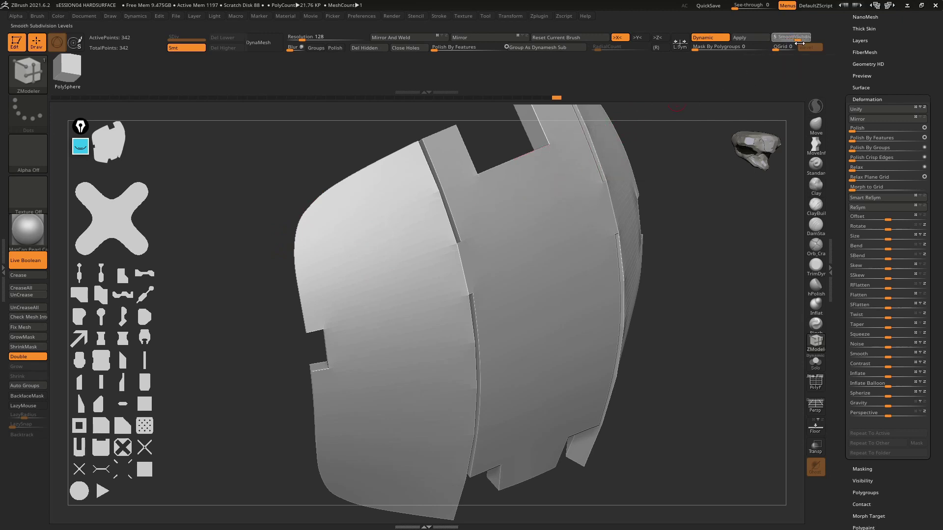
{"action": "mouse_move", "coordinate": [677, 192]}
{"action": "left_mouse_down"}
{"action": "mouse_move", "coordinate": [677, 168]}
{"action": "mouse_move", "coordinate": [545, 176]}
{"action": "mouse_move", "coordinate": [521, 219]}
{"action": "left_mouse_up"}
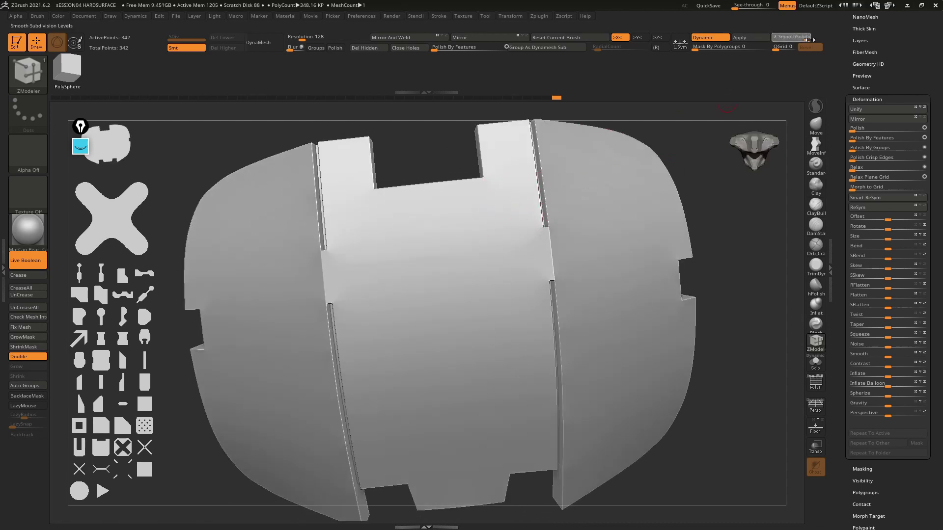
Preview SmoothSubdiv at level 7 (5.57 million polygons), then set it back to 0.
{"action": "left_click_drag", "start_coordinate": [807, 39], "coordinate": [810, 40]}
{"action": "left_click_drag", "start_coordinate": [599, 248], "coordinate": [642, 235], "text": "alt"}
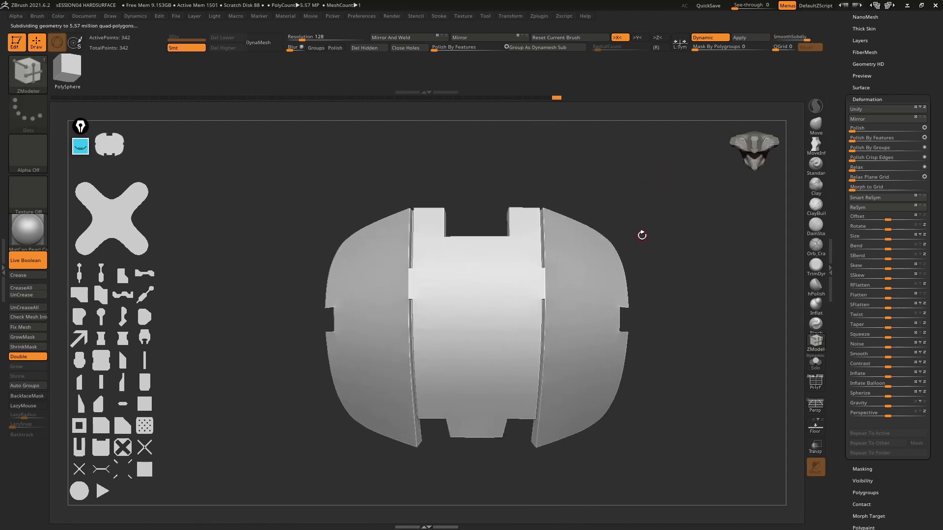
{"action": "mouse_move", "coordinate": [584, 239]}
{"action": "left_mouse_down"}
{"action": "mouse_move", "coordinate": [471, 210]}
{"action": "mouse_move", "coordinate": [543, 193]}
{"action": "mouse_move", "coordinate": [570, 238]}
{"action": "left_mouse_up"}
{"action": "mouse_move", "coordinate": [614, 167]}
{"action": "left_mouse_down", "text": "alt"}
{"action": "mouse_move", "coordinate": [604, 160]}
{"action": "mouse_move", "coordinate": [698, 107]}
{"action": "left_mouse_up", "text": "alt"}
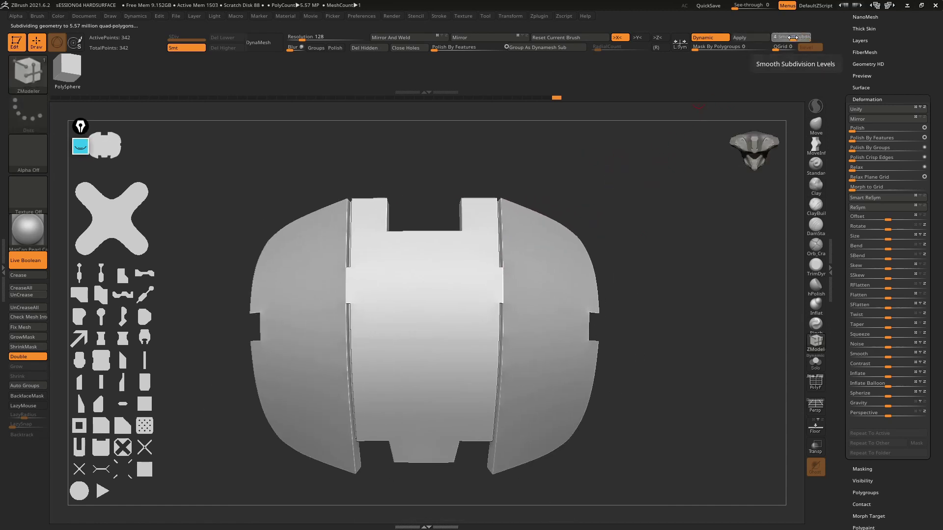
{"action": "left_click", "coordinate": [775, 36]}
{"action": "mouse_move", "coordinate": [662, 157]}
{"action": "left_mouse_down"}
{"action": "mouse_move", "coordinate": [556, 169]}
{"action": "mouse_move", "coordinate": [643, 167]}
{"action": "mouse_move", "coordinate": [656, 257]}
{"action": "mouse_move", "coordinate": [623, 202]}
{"action": "left_mouse_up"}
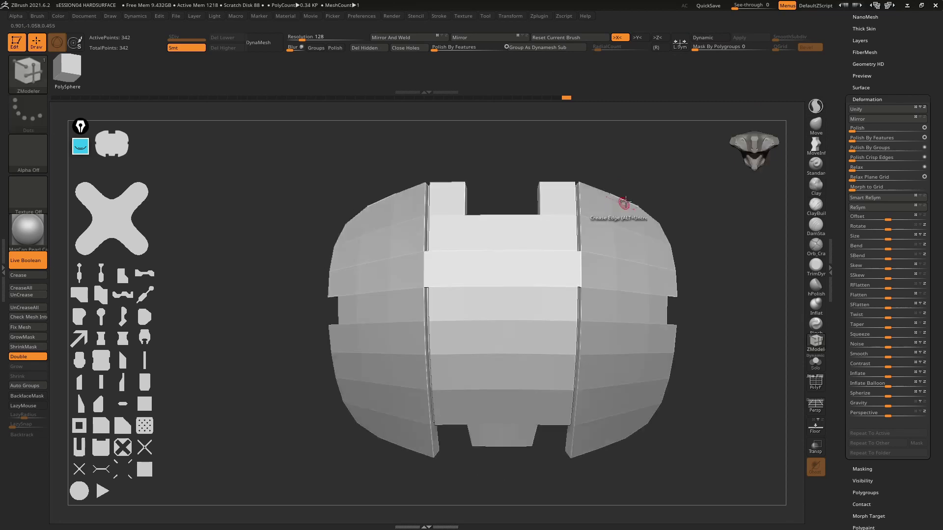
Trial-subdivide the shell to level 5, undo the levels, and subdivide again to level 3.
{"action": "key", "text": "ctrl+d"}
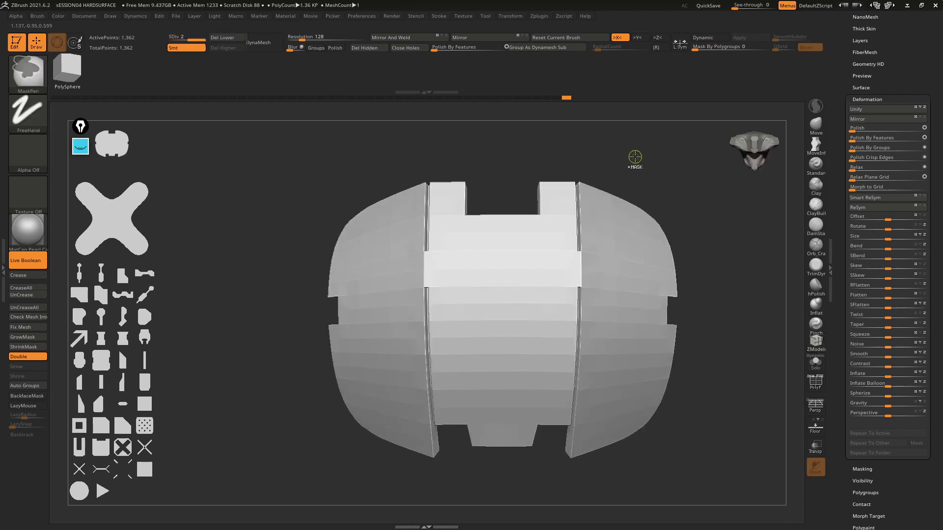
{"action": "key", "text": "ctrl+d"}
{"action": "left_click_drag", "start_coordinate": [659, 194], "coordinate": [633, 168]}
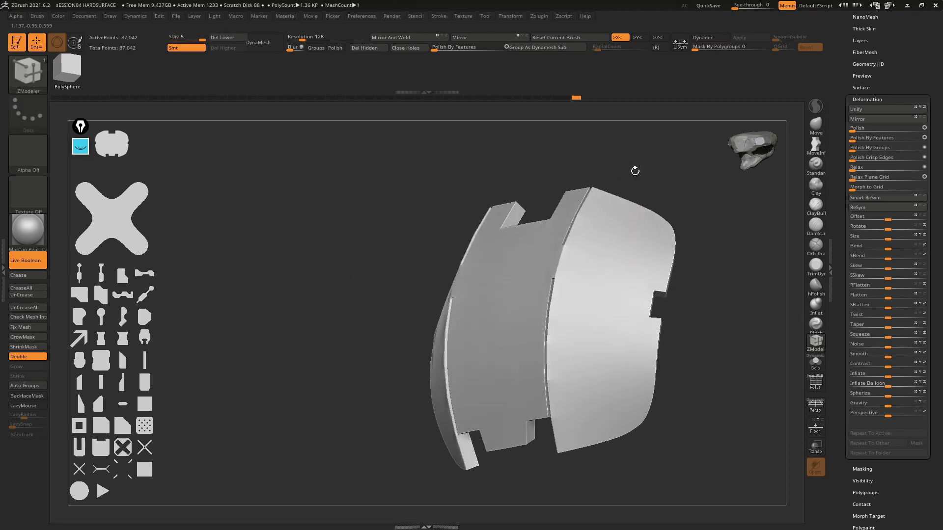
{"action": "mouse_move", "coordinate": [633, 168]}
{"action": "right_mouse_down", "text": "ctrl"}
{"action": "mouse_move", "coordinate": [604, 260]}
{"action": "mouse_move", "coordinate": [641, 274]}
{"action": "mouse_move", "coordinate": [532, 214]}
{"action": "mouse_move", "coordinate": [519, 232]}
{"action": "mouse_move", "coordinate": [492, 162]}
{"action": "mouse_move", "coordinate": [511, 217]}
{"action": "mouse_move", "coordinate": [568, 200]}
{"action": "mouse_move", "coordinate": [523, 228]}
{"action": "mouse_move", "coordinate": [515, 248]}
{"action": "mouse_move", "coordinate": [542, 201]}
{"action": "mouse_move", "coordinate": [553, 219]}
{"action": "mouse_move", "coordinate": [591, 206]}
{"action": "right_mouse_up", "text": "ctrl"}
{"action": "key", "text": "shift+d"}
{"action": "key", "text": "shift+f"}
{"action": "key", "text": "shift+f"}
{"action": "key", "text": "shift+f"}
{"action": "key", "text": "shift+f"}
{"action": "key", "text": "shift+f"}
{"action": "key", "text": "ctrl+z"}
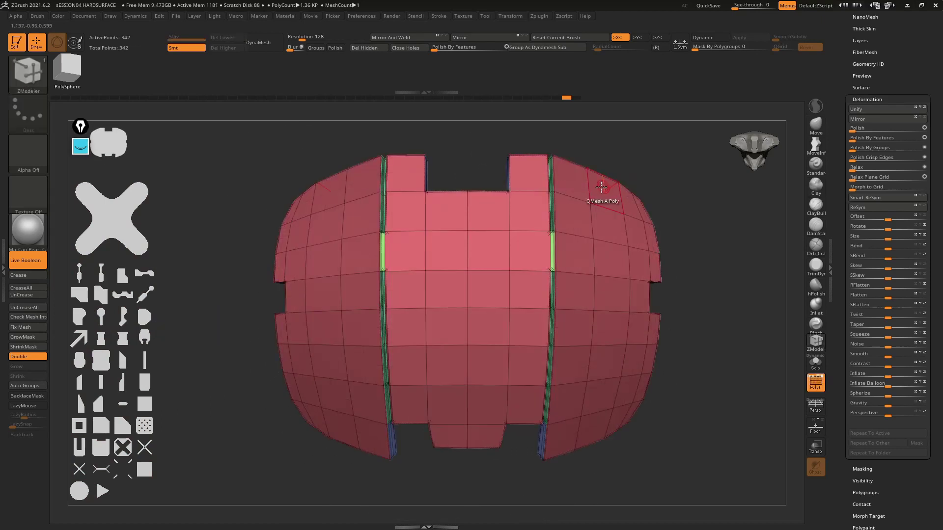
{"action": "key", "text": "ctrl"}
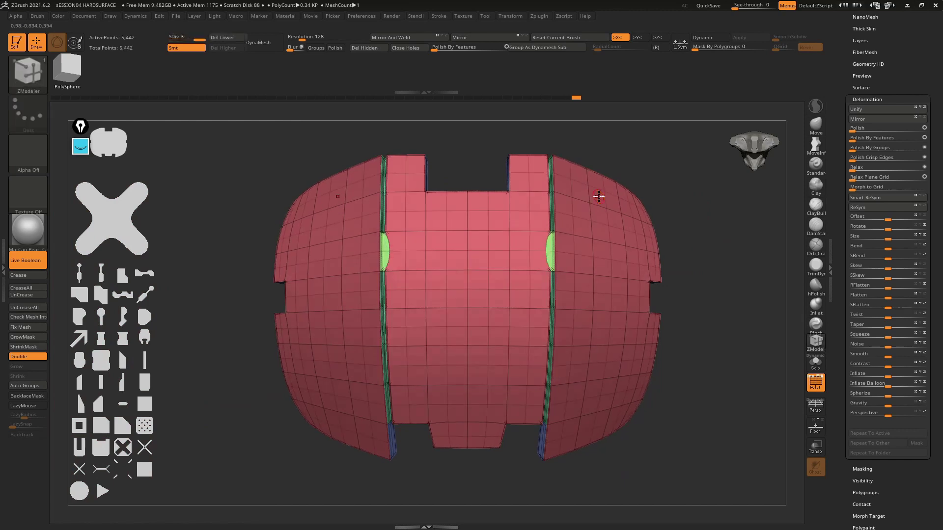
{"action": "key", "text": "ctrl+d"}
{"action": "key", "text": "ctrl+d"}
{"action": "key", "text": "shift+f"}
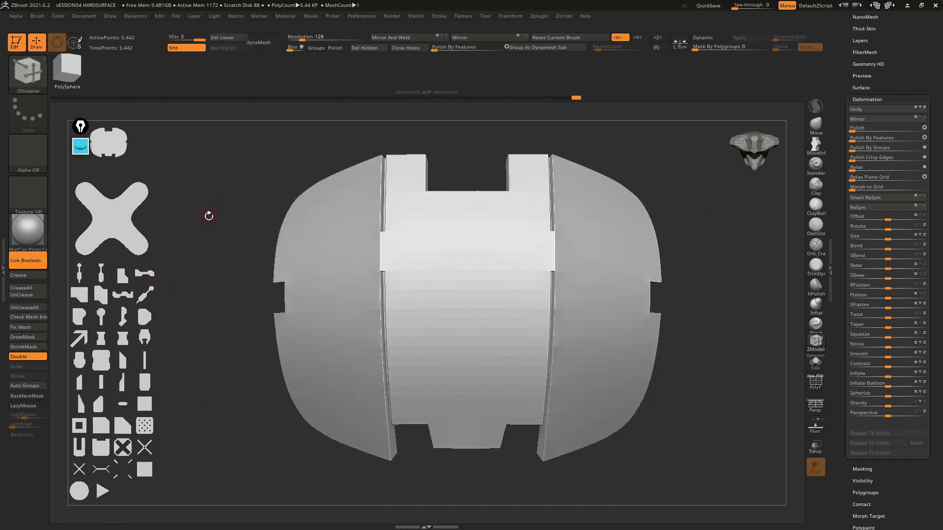
Check the polygroups, then subdivide from SDiv 4 up to SDiv 7 at 1.392 million points.
{"action": "key", "text": "shift+f"}
{"action": "right_click_drag", "start_coordinate": [259, 217], "coordinate": [470, 196], "text": "ctrl"}
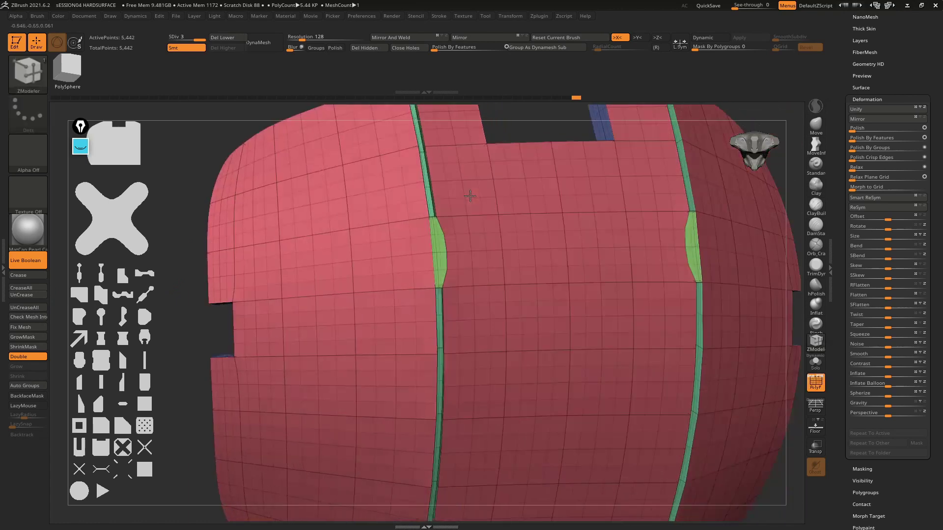
{"action": "key", "text": "shift+f"}
{"action": "key", "text": "f"}
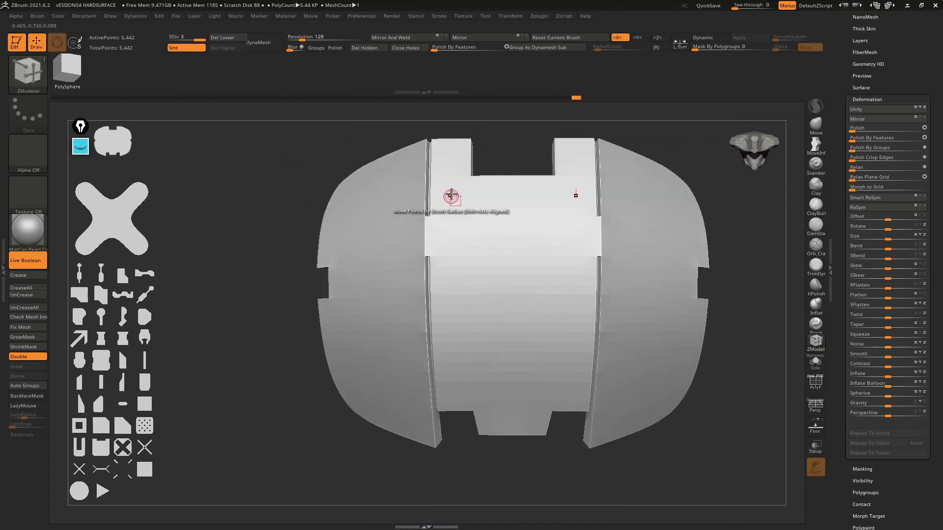
{"action": "key", "text": "ctrl"}
{"action": "key", "text": "ctrl+d"}
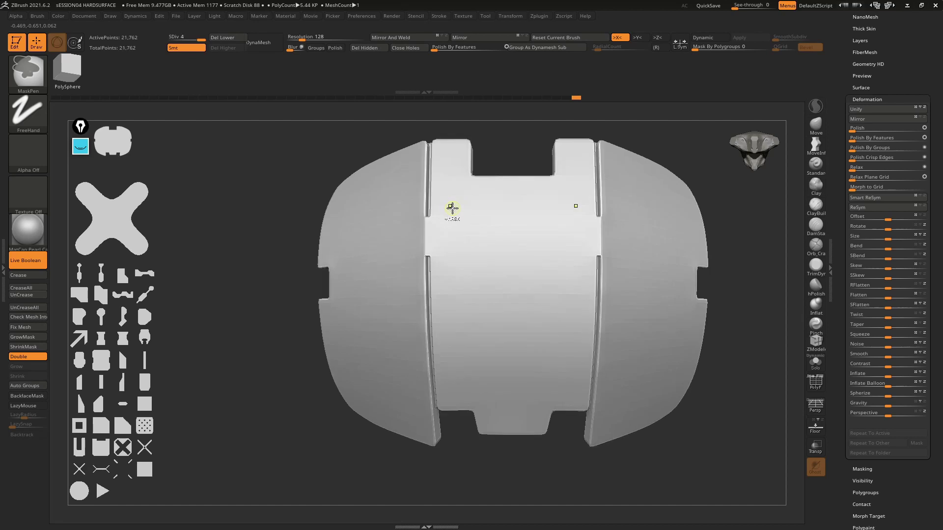
{"action": "key", "text": "ctrl+d"}
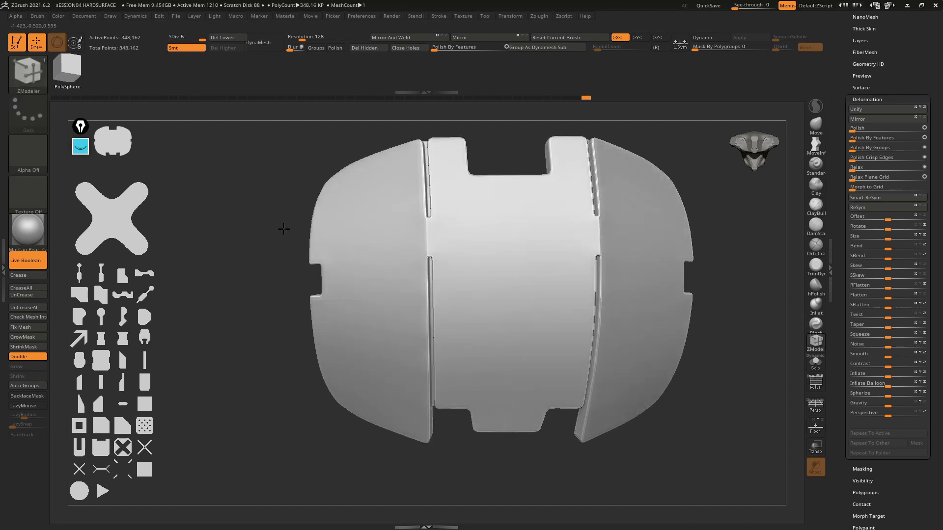
{"action": "mouse_move", "coordinate": [288, 217]}
{"action": "left_mouse_down"}
{"action": "mouse_move", "coordinate": [431, 189]}
{"action": "mouse_move", "coordinate": [394, 218]}
{"action": "mouse_move", "coordinate": [428, 250]}
{"action": "mouse_move", "coordinate": [431, 200]}
{"action": "mouse_move", "coordinate": [490, 244]}
{"action": "mouse_move", "coordinate": [437, 249]}
{"action": "left_mouse_up"}
{"action": "key", "text": "ctrl"}
{"action": "key", "text": "ctrl"}
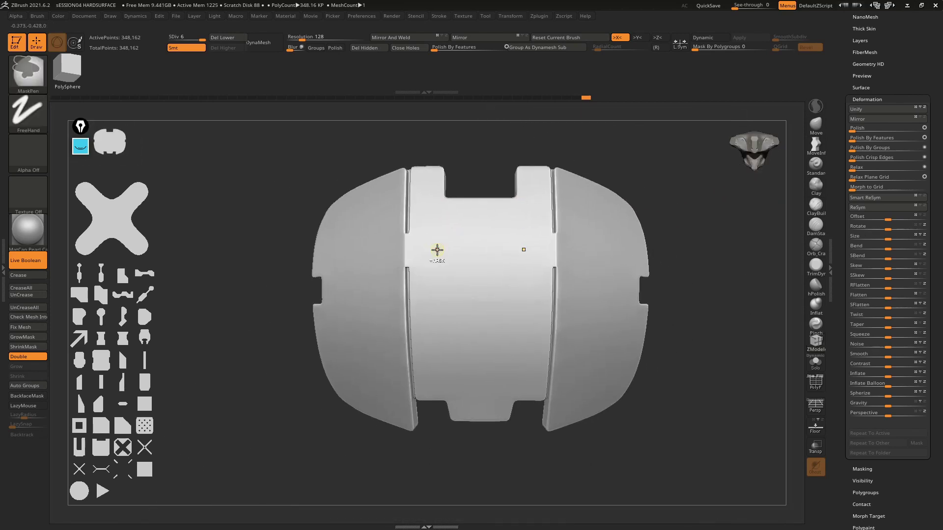
{"action": "key", "text": "ctrl+d"}
{"action": "mouse_move", "coordinate": [488, 303]}
{"action": "left_mouse_down"}
{"action": "mouse_move", "coordinate": [486, 193]}
{"action": "mouse_move", "coordinate": [534, 337]}
{"action": "mouse_move", "coordinate": [470, 255]}
{"action": "mouse_move", "coordinate": [499, 297]}
{"action": "mouse_move", "coordinate": [522, 281]}
{"action": "mouse_move", "coordinate": [579, 300]}
{"action": "mouse_move", "coordinate": [557, 244]}
{"action": "mouse_move", "coordinate": [537, 320]}
{"action": "mouse_move", "coordinate": [517, 242]}
{"action": "mouse_move", "coordinate": [472, 287]}
{"action": "mouse_move", "coordinate": [492, 286]}
{"action": "mouse_move", "coordinate": [431, 289]}
{"action": "mouse_move", "coordinate": [385, 270]}
{"action": "mouse_move", "coordinate": [382, 342]}
{"action": "left_mouse_up"}
{"action": "key", "text": "shift"}
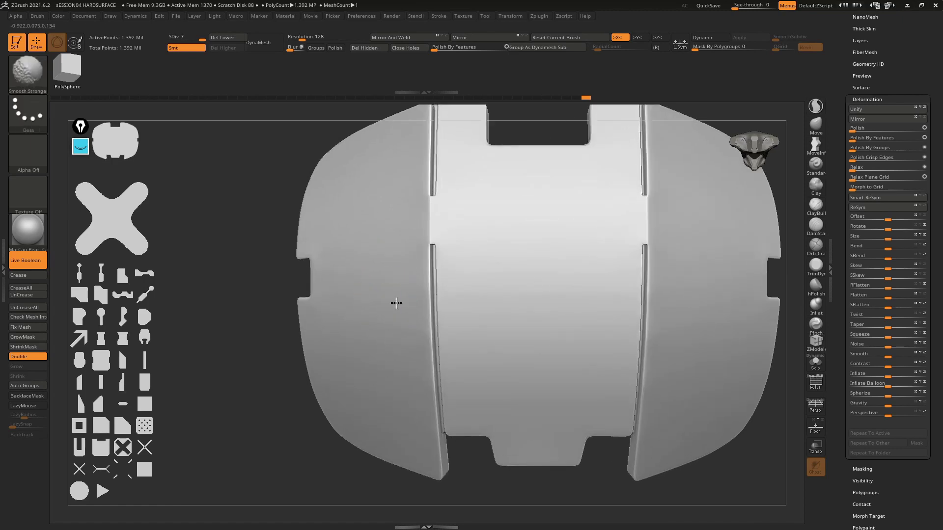
Inspect the high-resolution shell from several angles and select the Smooth Stronger brush.
{"action": "left_click_drag", "start_coordinate": [370, 267], "coordinate": [371, 259]}
{"action": "mouse_move", "coordinate": [377, 322]}
{"action": "right_mouse_down"}
{"action": "mouse_move", "coordinate": [374, 289]}
{"action": "mouse_move", "coordinate": [399, 242]}
{"action": "right_mouse_up"}
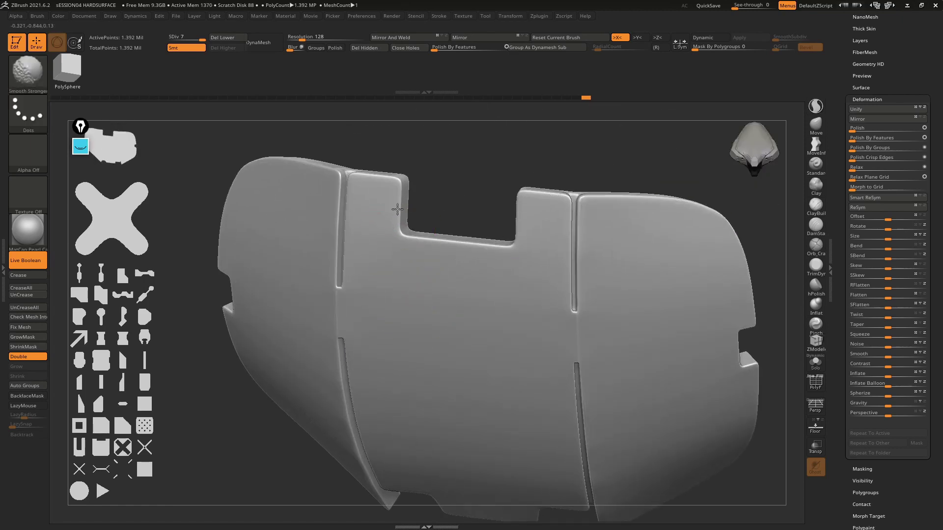
{"action": "right_click_drag", "start_coordinate": [395, 185], "coordinate": [385, 264]}
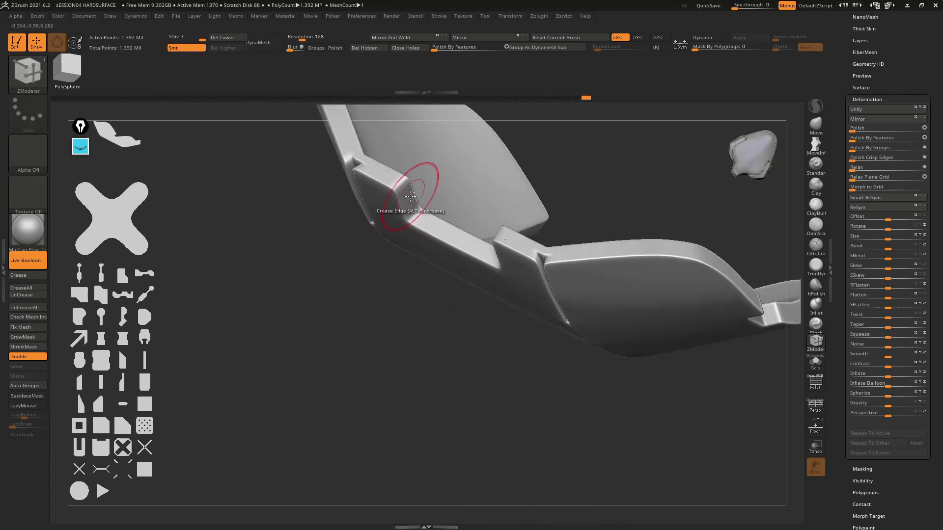
{"action": "key", "text": "b"}
{"action": "key", "text": "s"}
{"action": "left_click", "coordinate": [443, 466]}
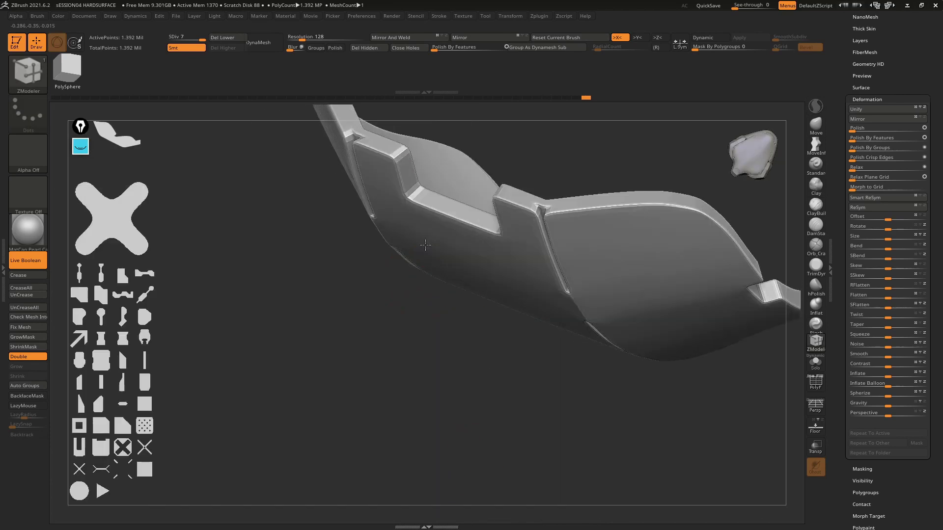
{"action": "left_click_drag", "start_coordinate": [490, 374], "coordinate": [400, 189]}
{"action": "right_click_drag", "start_coordinate": [379, 143], "coordinate": [390, 152], "text": "shift"}
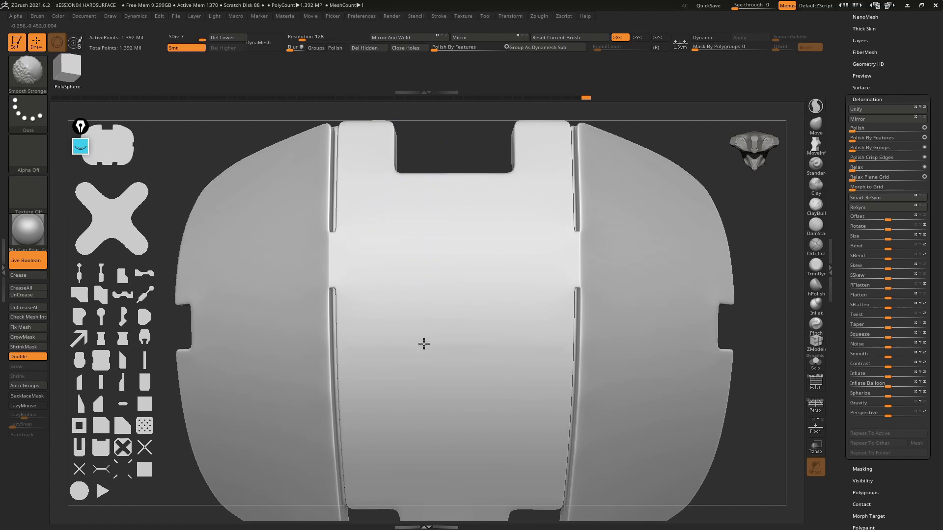
Switch back to the ZModeler brush and apply a Polish By Features pass to the shell.
{"action": "key", "text": "b"}
{"action": "key", "text": "z"}
{"action": "key", "text": "m"}
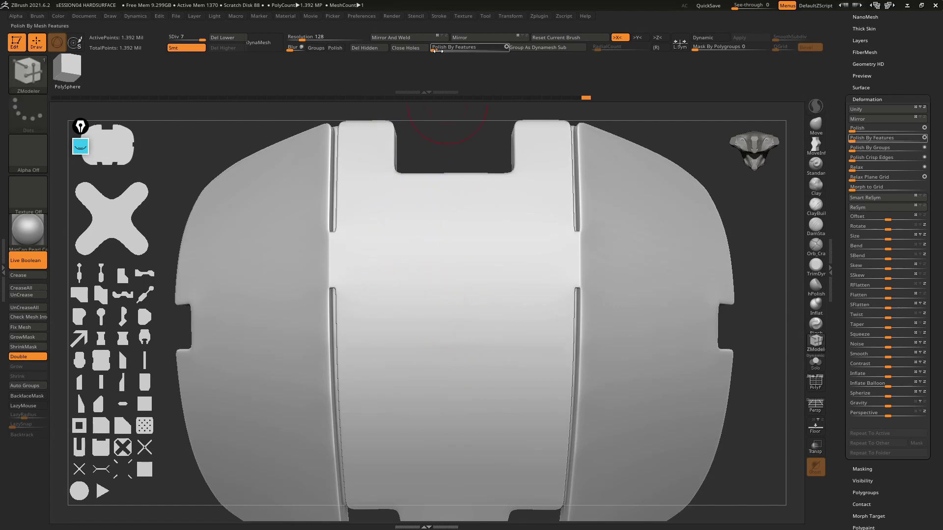
{"action": "right_click_drag", "start_coordinate": [446, 216], "coordinate": [431, 216]}
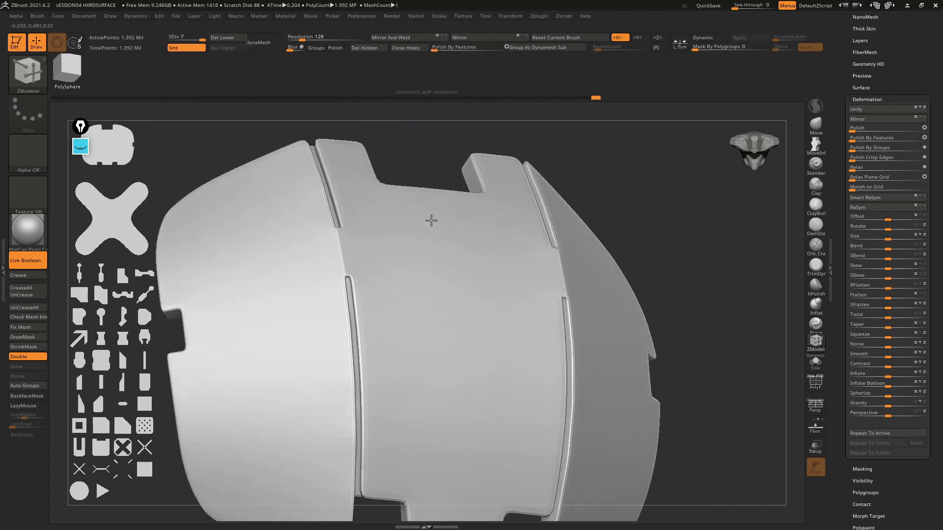
{"action": "left_click_drag", "start_coordinate": [434, 47], "coordinate": [495, 48]}
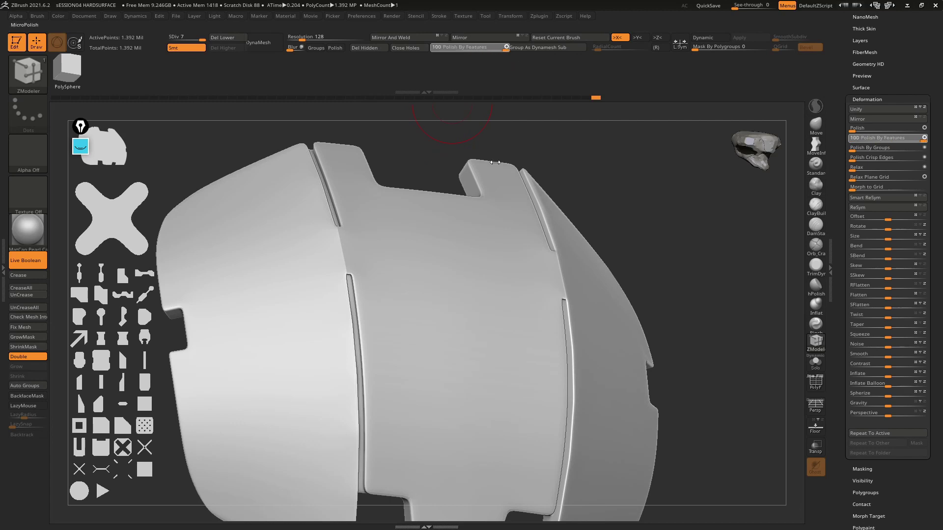
{"action": "left_click_drag", "start_coordinate": [592, 173], "coordinate": [594, 174]}
{"action": "right_click_drag", "start_coordinate": [616, 190], "coordinate": [625, 217], "text": "shift"}
{"action": "key", "text": "f"}
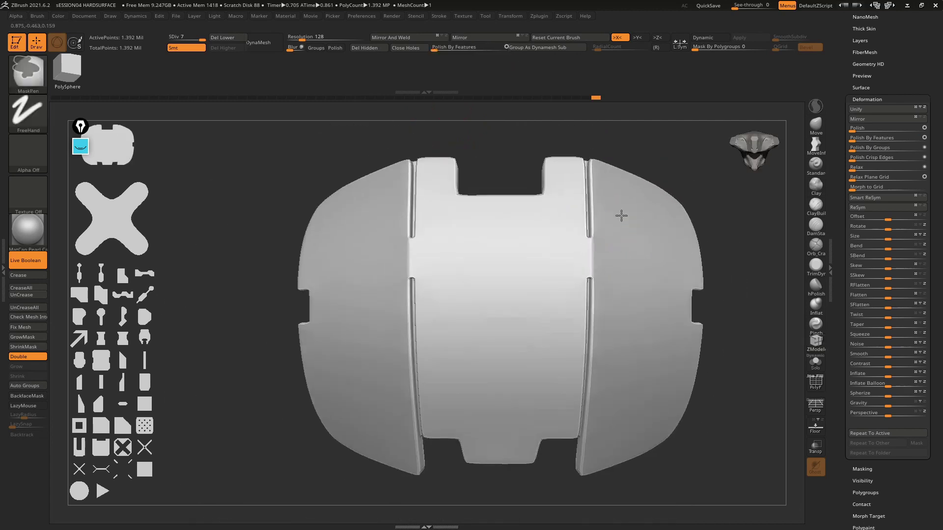
{"action": "right_click_drag", "start_coordinate": [601, 260], "coordinate": [402, 341], "text": "shift"}
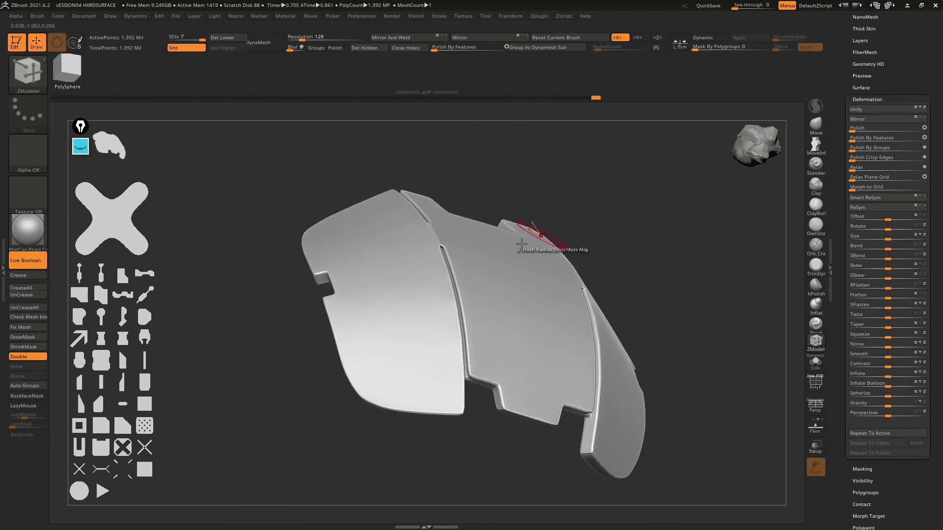
{"action": "key", "text": "shift"}
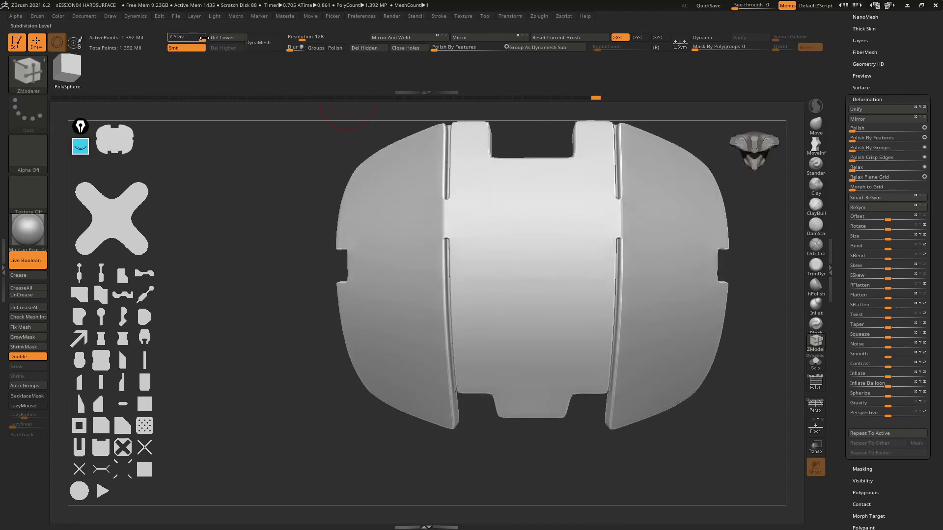
Lower the shell's subdivision level and frame it from the front with the ZModeler brush.
{"action": "left_click_drag", "start_coordinate": [202, 38], "coordinate": [196, 38]}
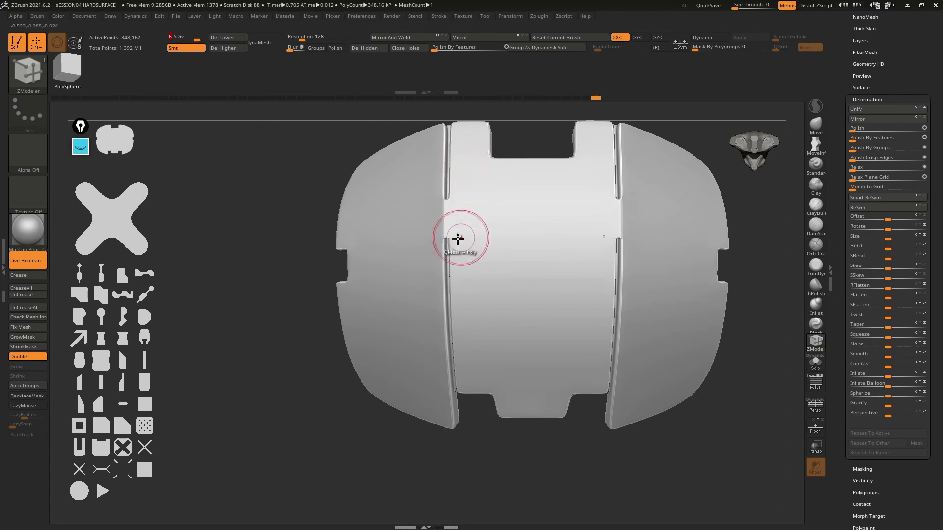
{"action": "right_click_drag", "start_coordinate": [463, 347], "coordinate": [458, 373], "text": "ctrl"}
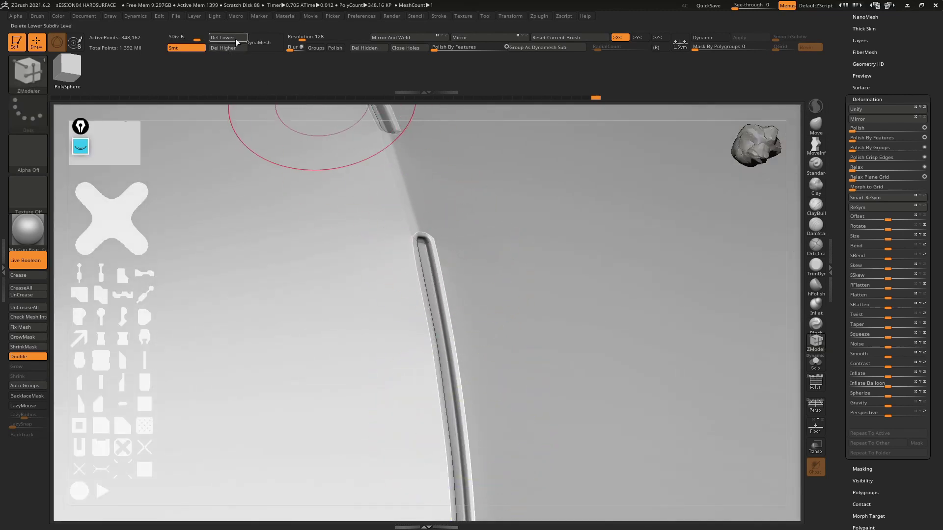
{"action": "left_click_drag", "start_coordinate": [196, 38], "coordinate": [185, 40]}
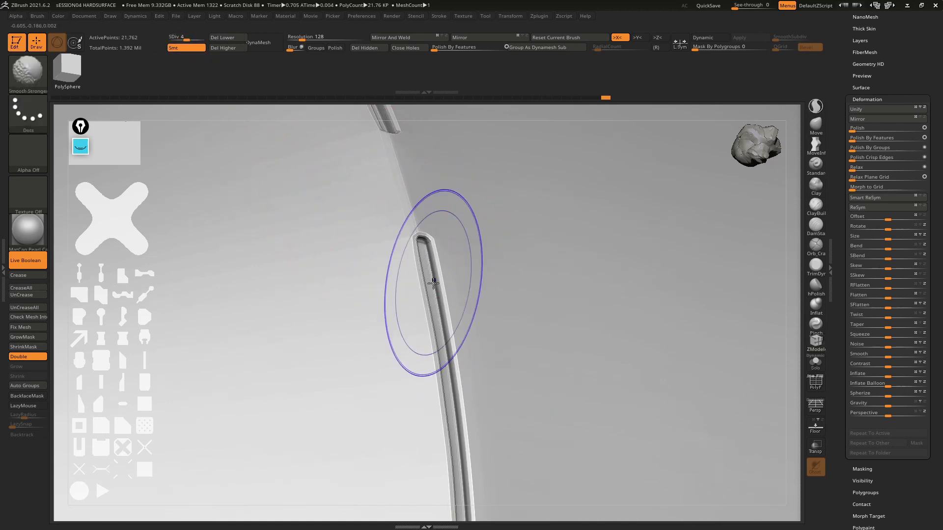
{"action": "key", "text": "f"}
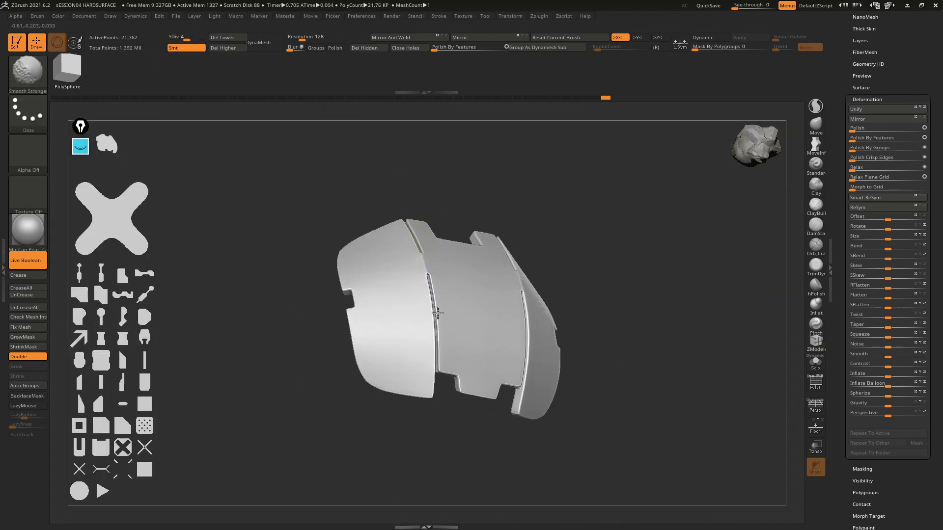
{"action": "key", "text": "b"}
{"action": "key", "text": "z"}
{"action": "key", "text": "m"}
{"action": "right_click_drag", "start_coordinate": [438, 313], "coordinate": [430, 284], "text": "shift"}
{"action": "key", "text": "f"}
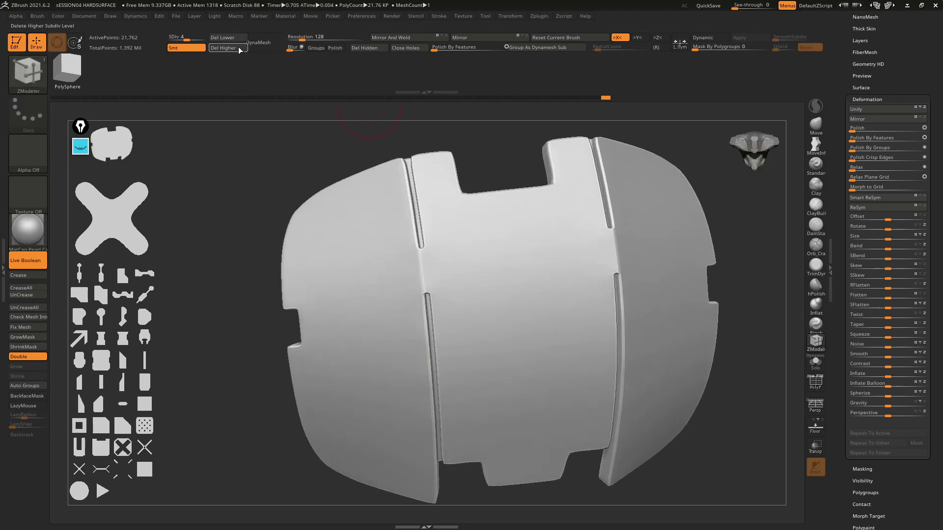
Delete higher and lower subdivision levels, leaving a single 21,762-point shell.
{"action": "left_click", "coordinate": [239, 49]}
{"action": "scroll", "coordinate": [429, 204], "scroll_direction": "up", "scroll_amount": 3}
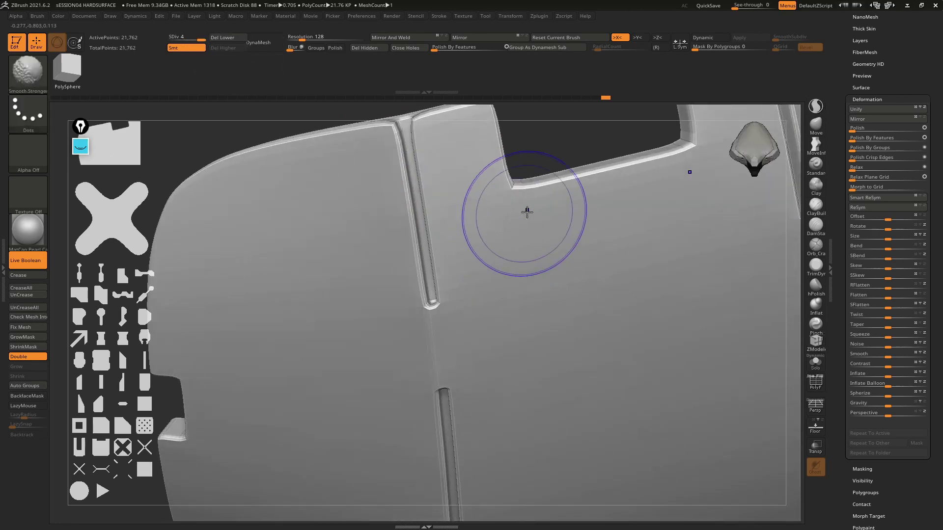
{"action": "key", "text": "shift+f"}
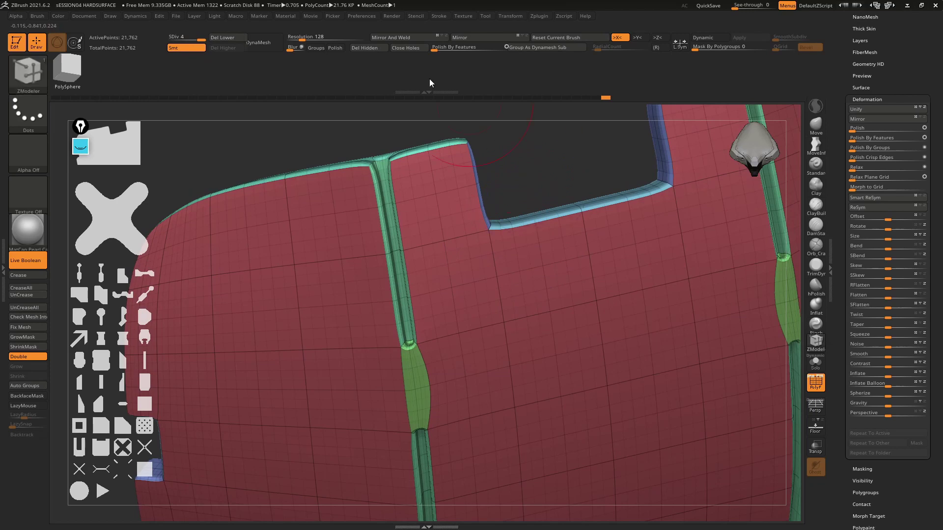
{"action": "left_click", "coordinate": [241, 40]}
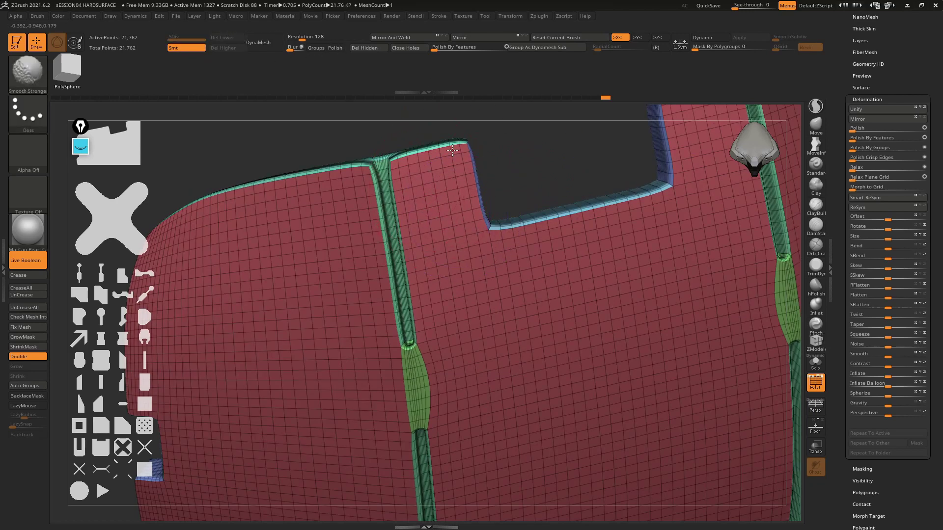
{"action": "key", "text": "shift+f"}
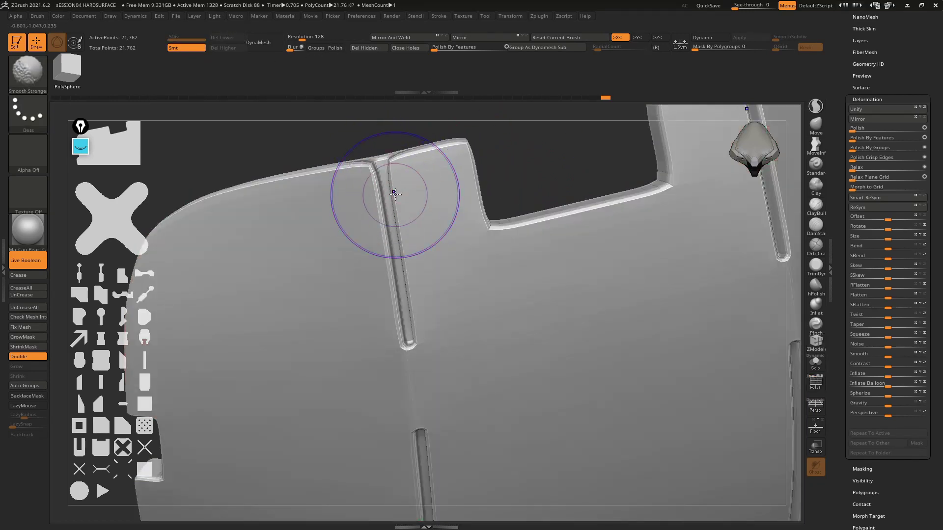
{"action": "key", "text": "f"}
{"action": "key", "text": "space"}
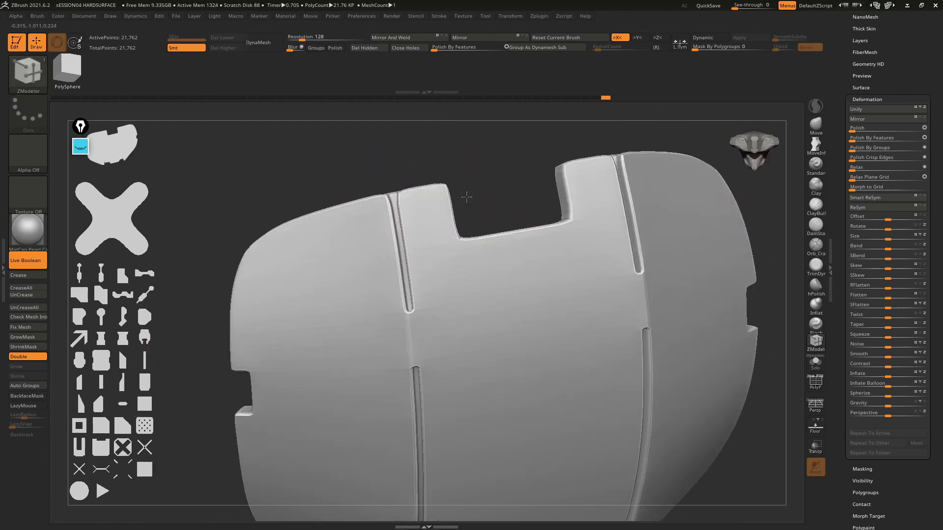
{"action": "mouse_move", "coordinate": [432, 206]}
{"action": "left_mouse_down"}
{"action": "mouse_move", "coordinate": [414, 267]}
{"action": "mouse_move", "coordinate": [419, 213]}
{"action": "mouse_move", "coordinate": [473, 210]}
{"action": "mouse_move", "coordinate": [460, 231]}
{"action": "mouse_move", "coordinate": [441, 210]}
{"action": "left_mouse_up"}
{"action": "left_click", "coordinate": [452, 46]}
Frame the shell from the front, step between subdivision levels 7 and 6, and angle the view.
{"action": "key", "text": "f"}
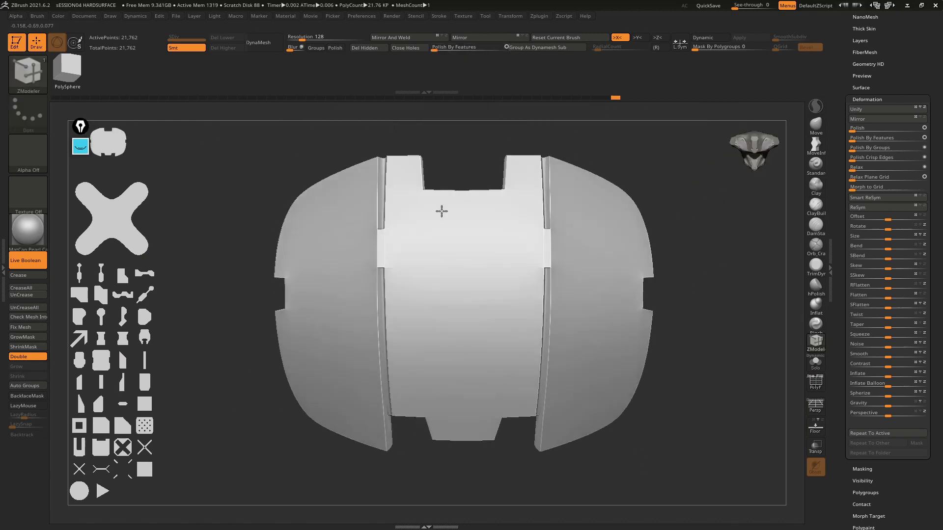
{"action": "key", "text": "ctrl"}
{"action": "key", "text": "d"}
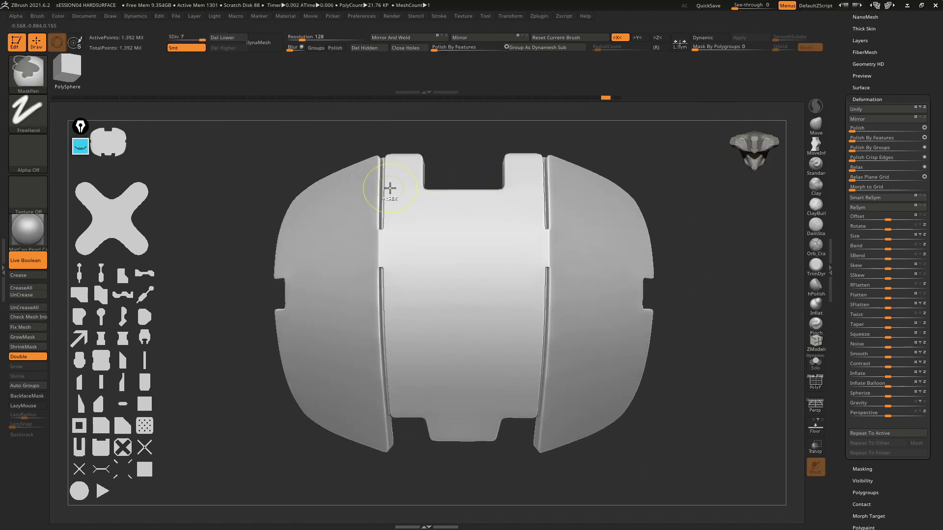
{"action": "key", "text": "shift+d"}
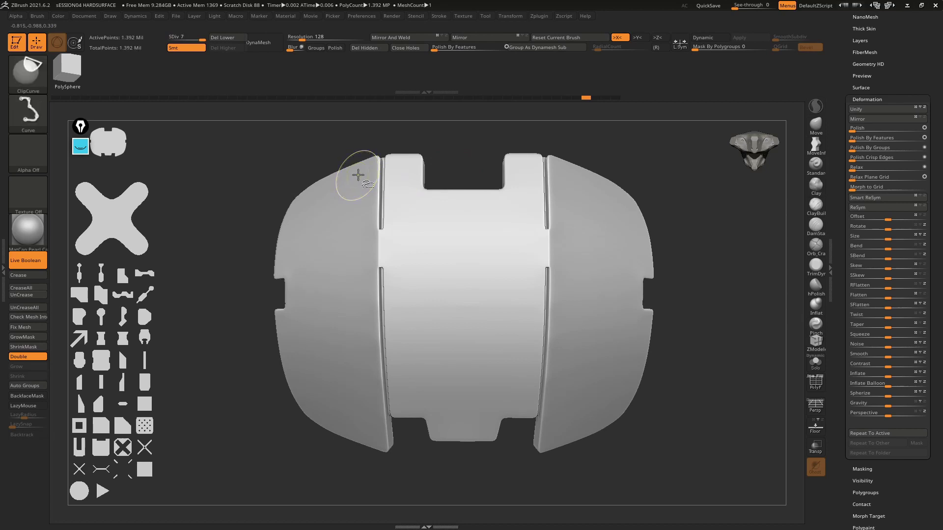
{"action": "key", "text": "ctrl+shift"}
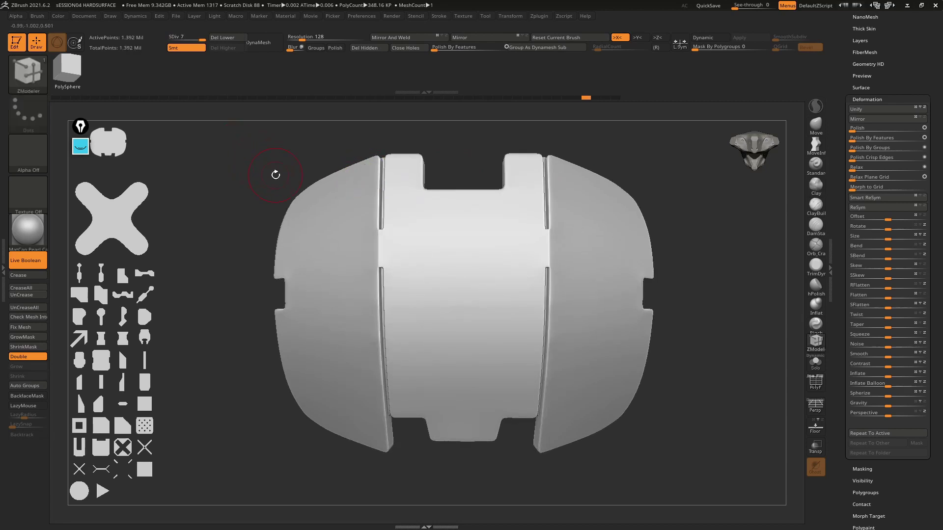
{"action": "mouse_move", "coordinate": [273, 175]}
{"action": "left_mouse_down"}
{"action": "mouse_move", "coordinate": [301, 200]}
{"action": "mouse_move", "coordinate": [411, 224]}
{"action": "mouse_move", "coordinate": [395, 172]}
{"action": "mouse_move", "coordinate": [360, 150]}
{"action": "left_mouse_up"}
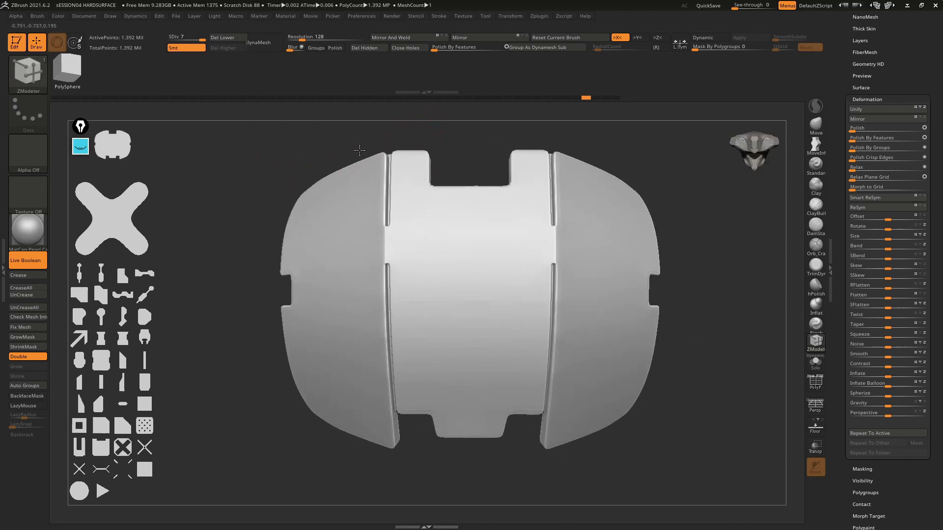
Polish the shell with Polish By Features at strength 66.
{"action": "left_click", "coordinate": [507, 47]}
{"action": "left_click_drag", "start_coordinate": [442, 132], "coordinate": [472, 142]}
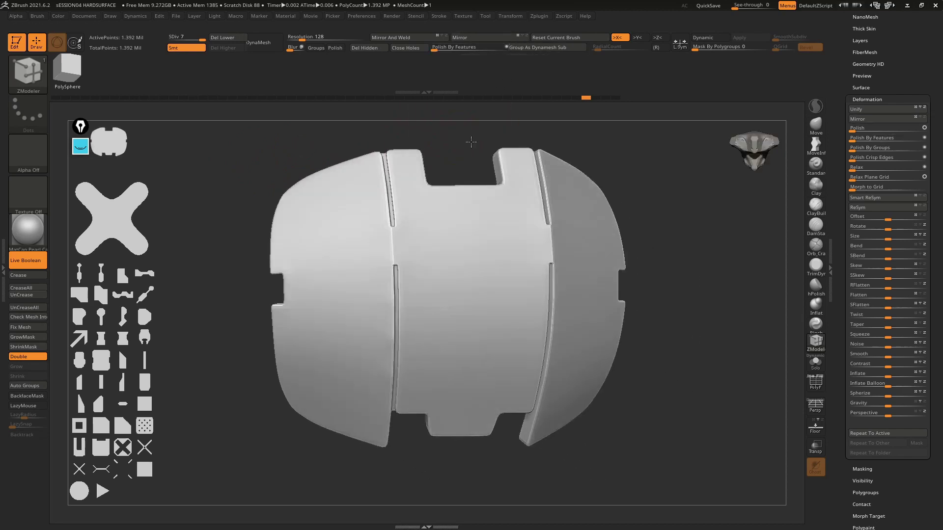
{"action": "left_click_drag", "start_coordinate": [437, 48], "coordinate": [487, 49]}
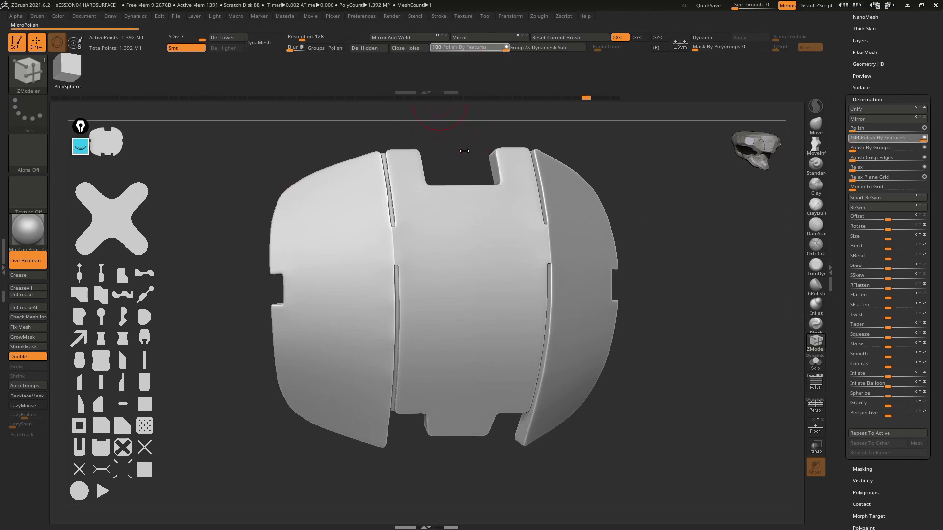
{"action": "left_click_drag", "start_coordinate": [464, 151], "coordinate": [466, 150]}
{"action": "scroll", "coordinate": [455, 221], "scroll_direction": "up", "scroll_amount": 5}
{"action": "scroll", "coordinate": [450, 186], "scroll_direction": "up", "scroll_amount": 3}
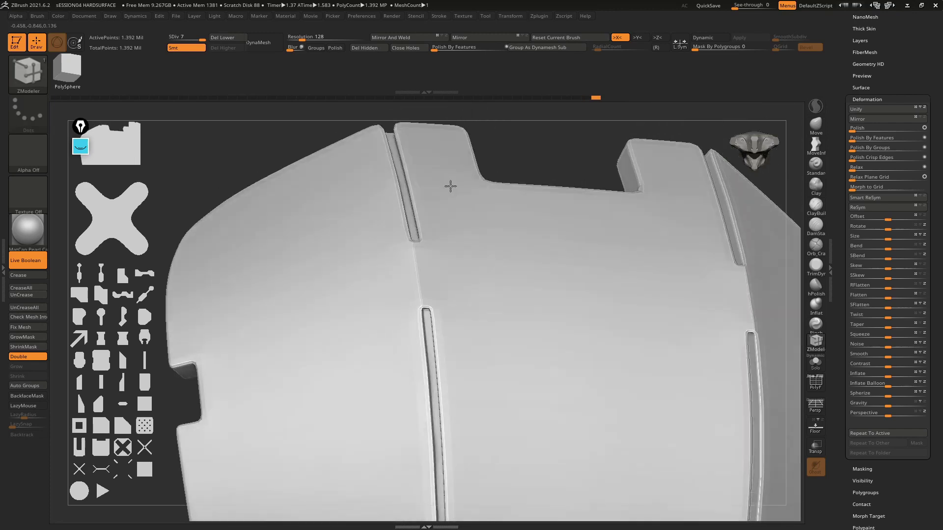
Apply a second Polish By Features pass at strength 22 and inspect the seam.
{"action": "right_click_drag", "start_coordinate": [507, 195], "coordinate": [444, 225], "text": "shift"}
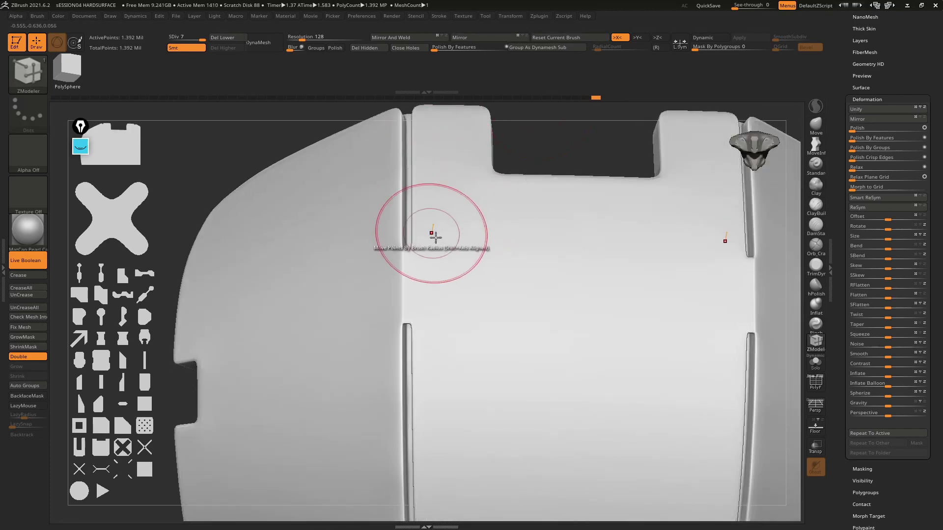
{"action": "key", "text": "shift"}
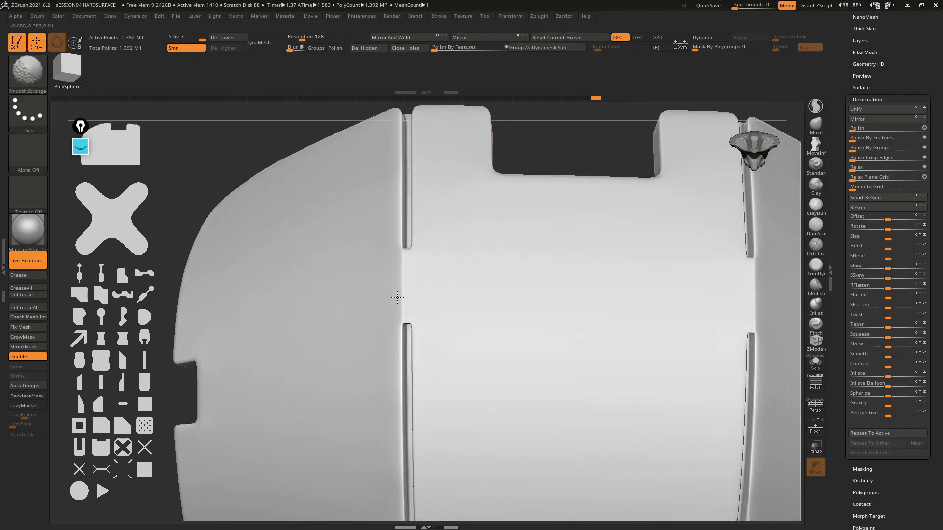
{"action": "mouse_move", "coordinate": [397, 297]}
{"action": "right_mouse_down"}
{"action": "mouse_move", "coordinate": [427, 263]}
{"action": "mouse_move", "coordinate": [405, 191]}
{"action": "mouse_move", "coordinate": [484, 108]}
{"action": "right_mouse_up"}
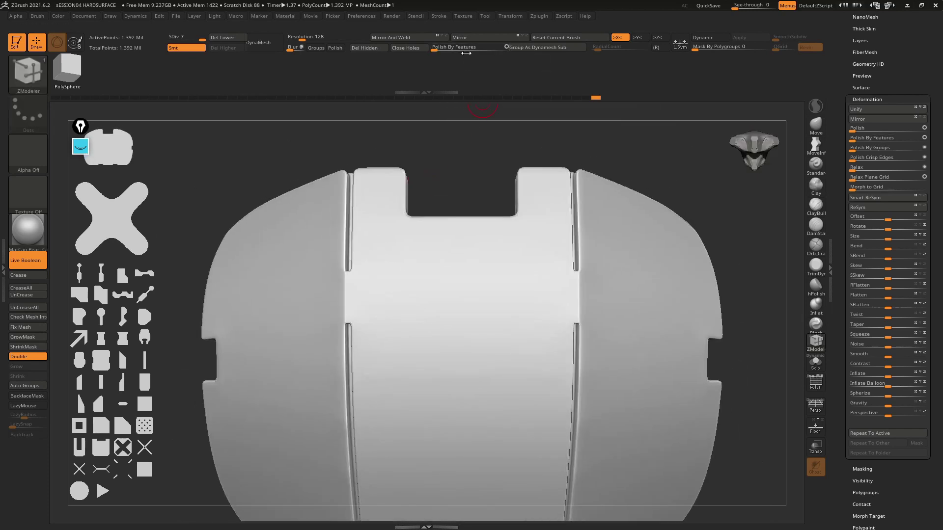
{"action": "left_click_drag", "start_coordinate": [506, 48], "coordinate": [450, 52]}
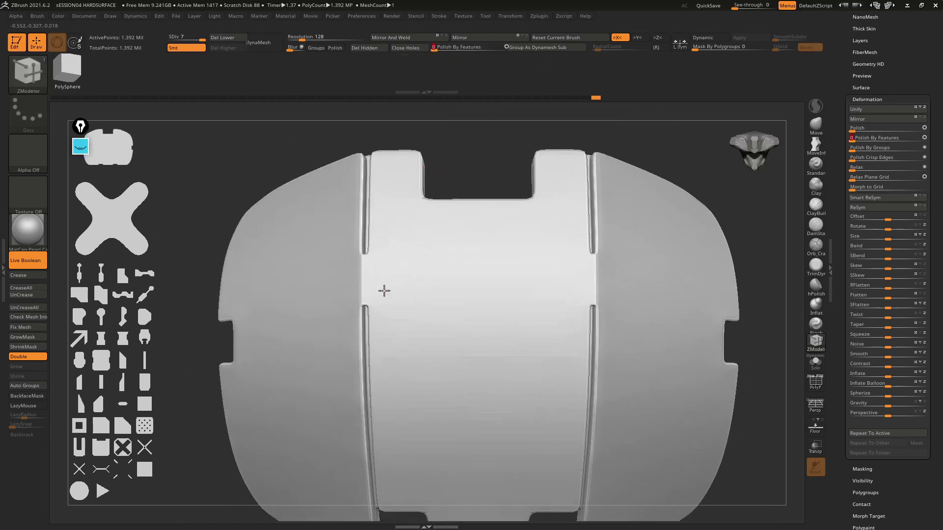
{"action": "mouse_move", "coordinate": [383, 289]}
{"action": "right_mouse_down"}
{"action": "mouse_move", "coordinate": [394, 256]}
{"action": "mouse_move", "coordinate": [405, 288]}
{"action": "right_mouse_up"}
Frame the shell front-on, mirror and weld its halves, then zoom to the top edge.
{"action": "key", "text": "f"}
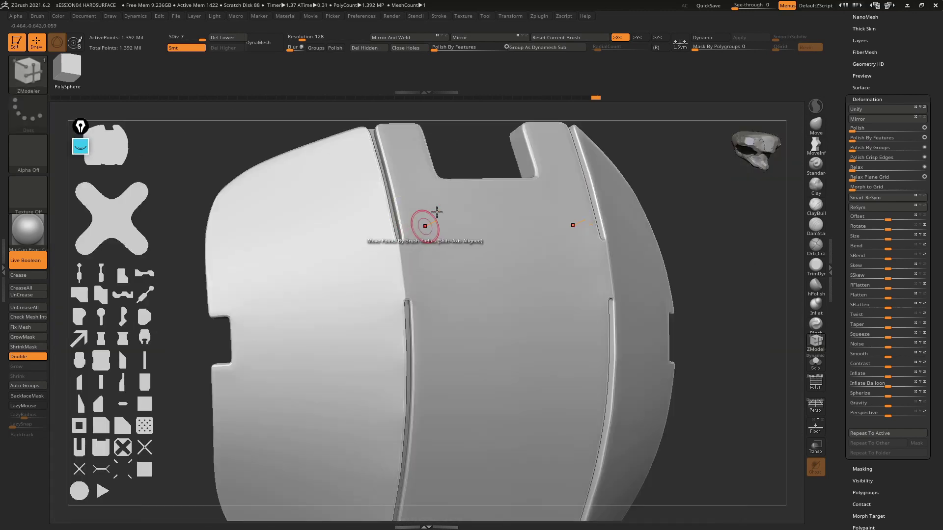
{"action": "mouse_move", "coordinate": [467, 130]}
{"action": "right_mouse_down", "text": "shift"}
{"action": "mouse_move", "coordinate": [501, 163]}
{"action": "mouse_move", "coordinate": [451, 169]}
{"action": "right_mouse_up", "text": "shift"}
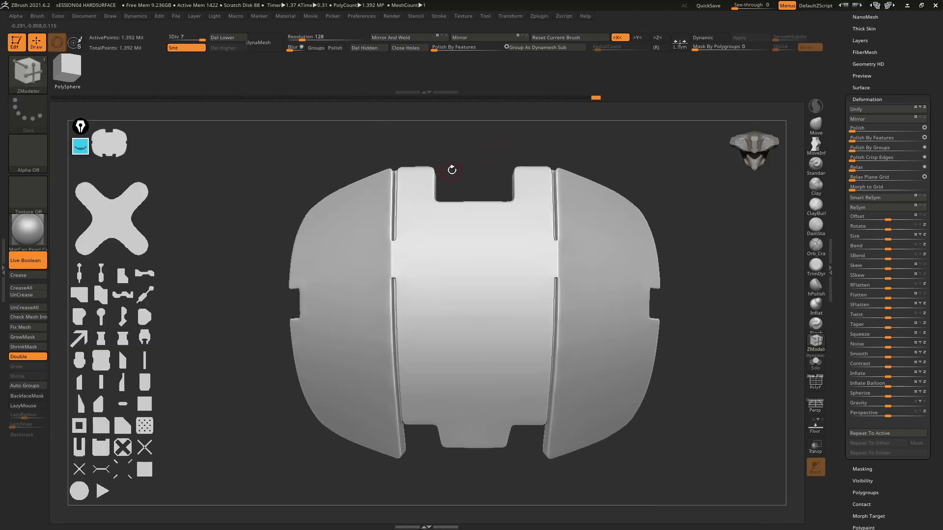
{"action": "left_click", "coordinate": [445, 37]}
{"action": "mouse_move", "coordinate": [469, 168]}
{"action": "right_mouse_down"}
{"action": "mouse_move", "coordinate": [457, 164]}
{"action": "mouse_move", "coordinate": [459, 151]}
{"action": "right_mouse_up"}
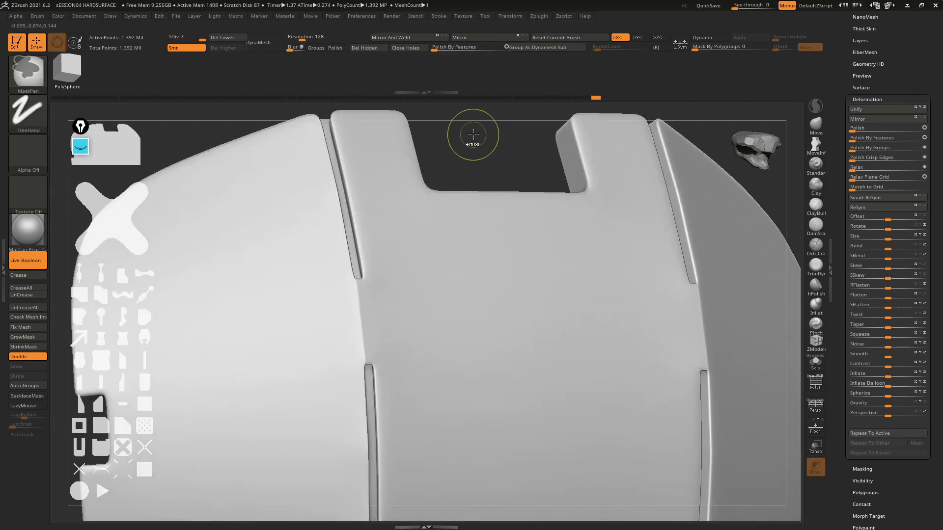
Apply a final Polish By Features pass at about 73 and inspect the inner back side.
{"action": "left_click_drag", "start_coordinate": [442, 47], "coordinate": [499, 54]}
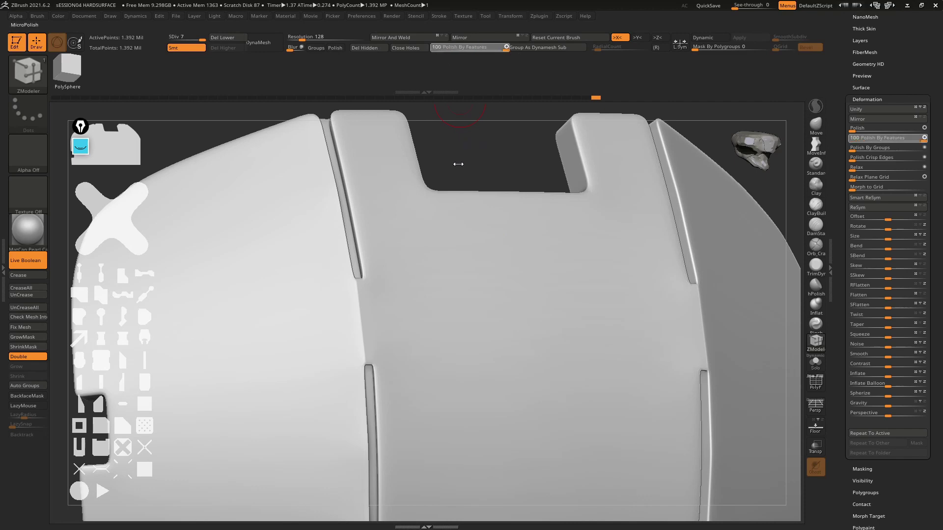
{"action": "left_click_drag", "start_coordinate": [458, 164], "coordinate": [458, 157]}
{"action": "right_click_drag", "start_coordinate": [459, 147], "coordinate": [459, 175], "text": "shift"}
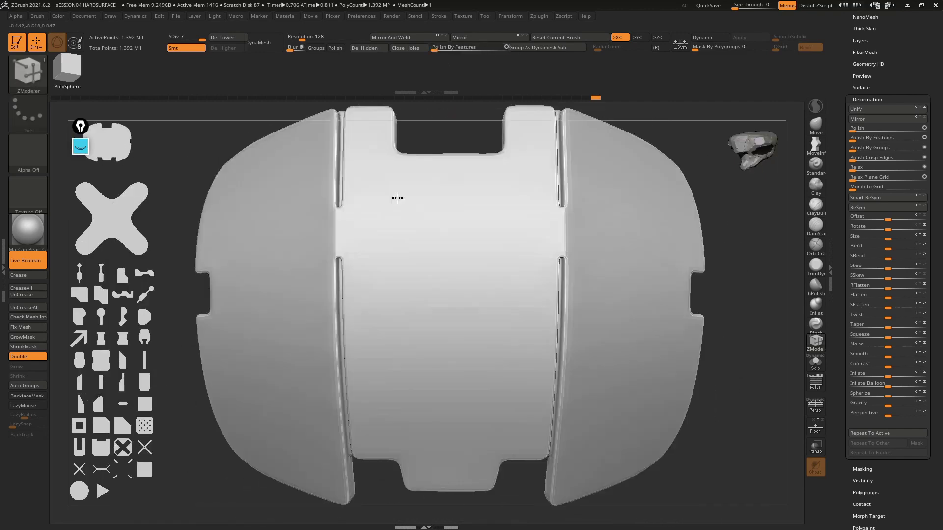
{"action": "right_click_drag", "start_coordinate": [395, 196], "coordinate": [383, 196], "text": "shift"}
{"action": "mouse_move", "coordinate": [484, 181]}
{"action": "right_mouse_down"}
{"action": "mouse_move", "coordinate": [465, 287]}
{"action": "mouse_move", "coordinate": [440, 237]}
{"action": "mouse_move", "coordinate": [537, 229]}
{"action": "mouse_move", "coordinate": [511, 232]}
{"action": "mouse_move", "coordinate": [488, 183]}
{"action": "mouse_move", "coordinate": [374, 205]}
{"action": "mouse_move", "coordinate": [410, 211]}
{"action": "mouse_move", "coordinate": [405, 272]}
{"action": "mouse_move", "coordinate": [430, 265]}
{"action": "mouse_move", "coordinate": [442, 236]}
{"action": "mouse_move", "coordinate": [424, 208]}
{"action": "right_mouse_up"}
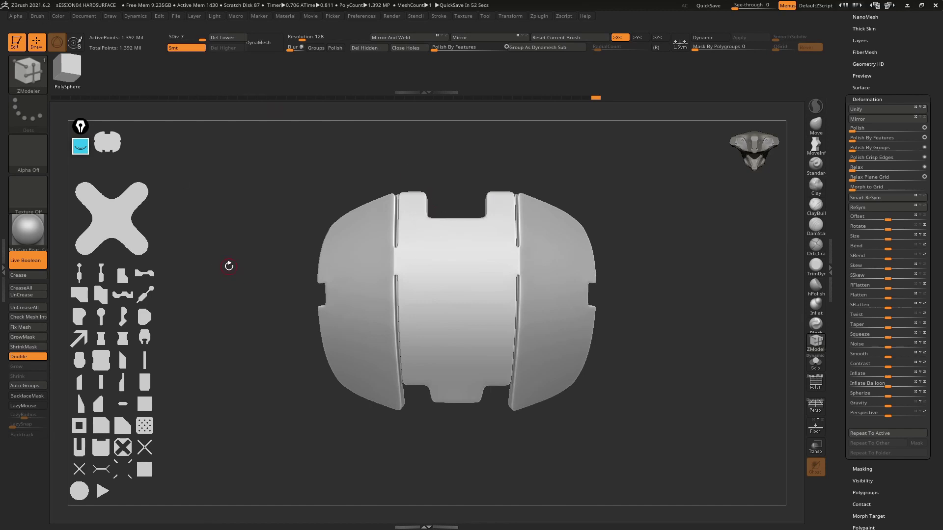
Toggle Spotlight and orbit the shell to a three-quarter side view.
{"action": "key", "text": "z"}
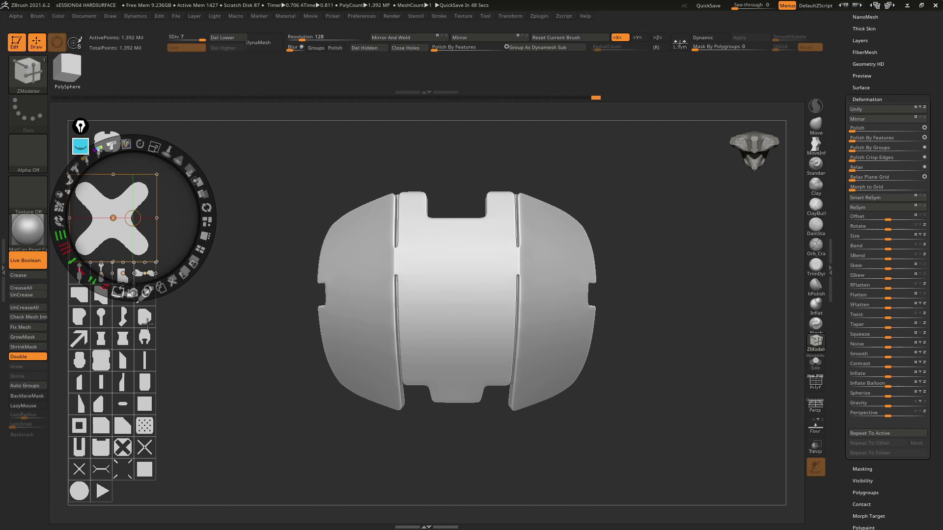
{"action": "key", "text": "z"}
{"action": "mouse_move", "coordinate": [279, 270]}
{"action": "left_mouse_down"}
{"action": "mouse_move", "coordinate": [334, 263]}
{"action": "mouse_move", "coordinate": [289, 242]}
{"action": "left_mouse_up"}
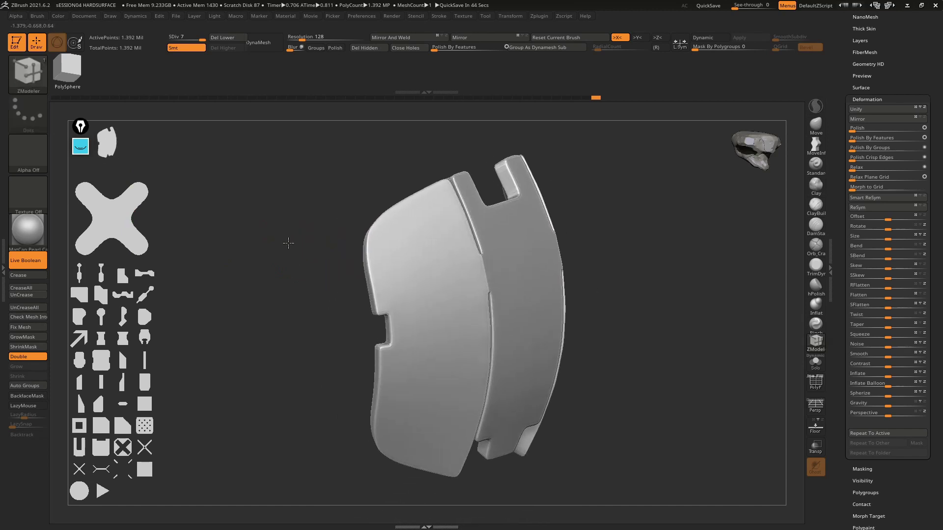
{"action": "key", "text": "z"}
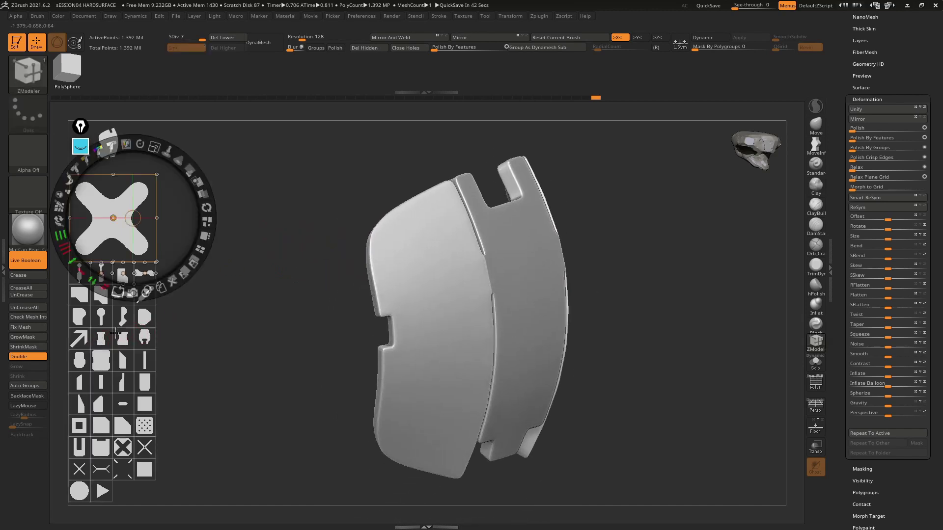
{"action": "key", "text": "z"}
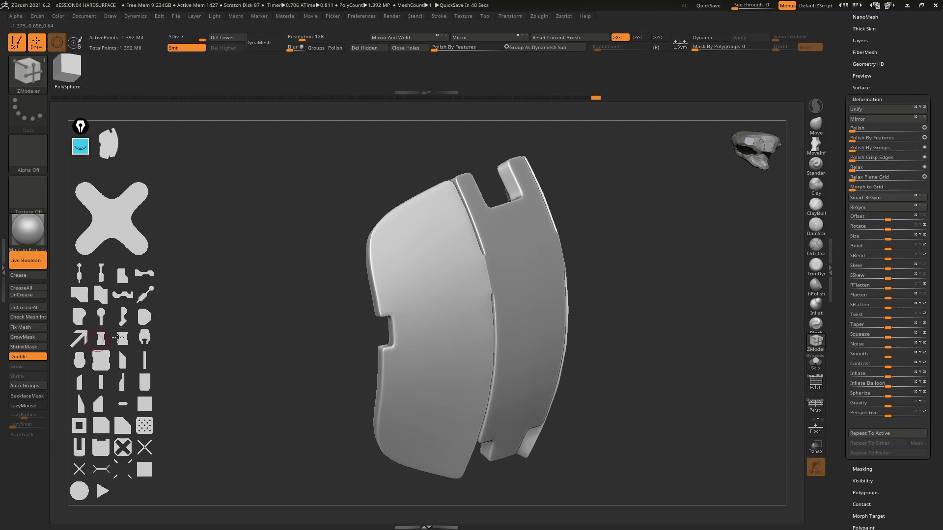
{"action": "key", "text": "z"}
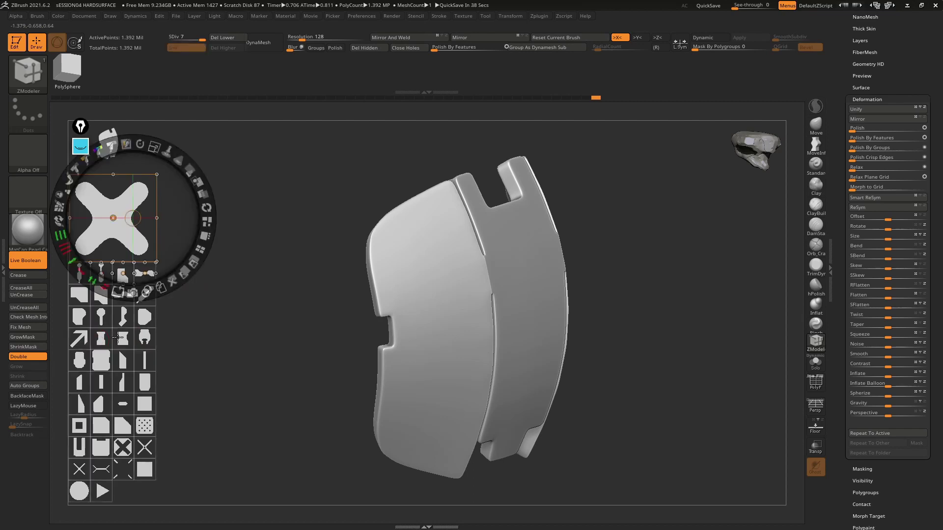
Toggle the Spotlight image grid with Shift+Z and reopen Spotlight on the canvas.
{"action": "key", "text": "z"}
{"action": "key", "text": "shift+z"}
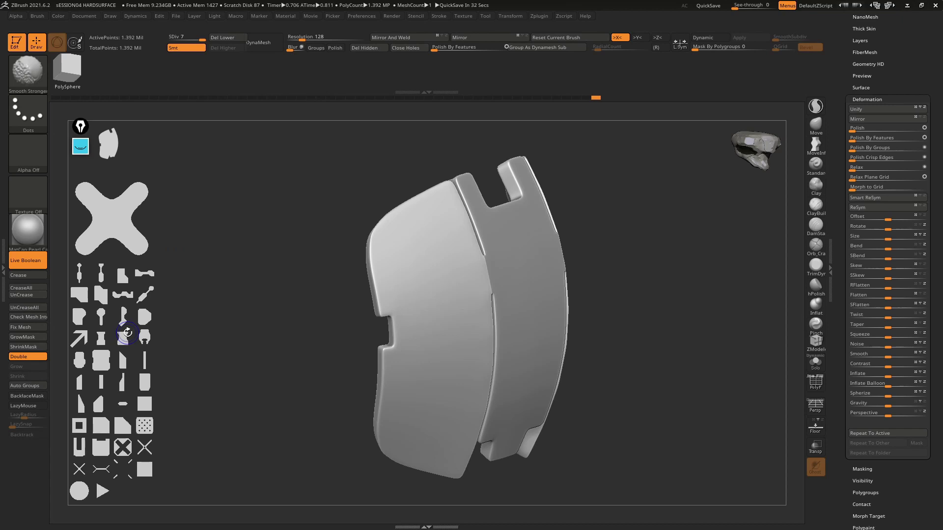
{"action": "key", "text": "shift+z"}
{"action": "key", "text": "shift+z"}
{"action": "key", "text": "b"}
{"action": "key", "text": "z"}
{"action": "key", "text": "m"}
{"action": "key", "text": "z"}
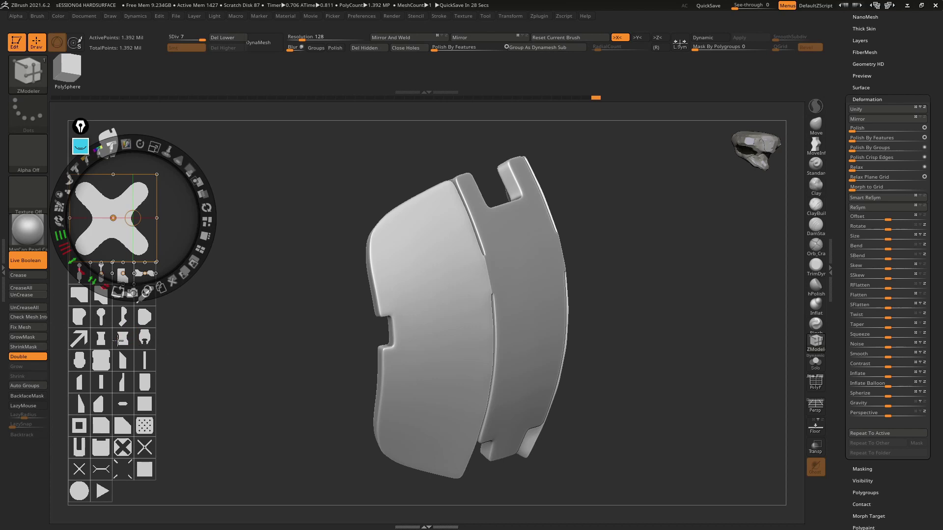
Select the keyhole image in the Spotlight grid and bring the dial onto it.
{"action": "left_click", "coordinate": [98, 303]}
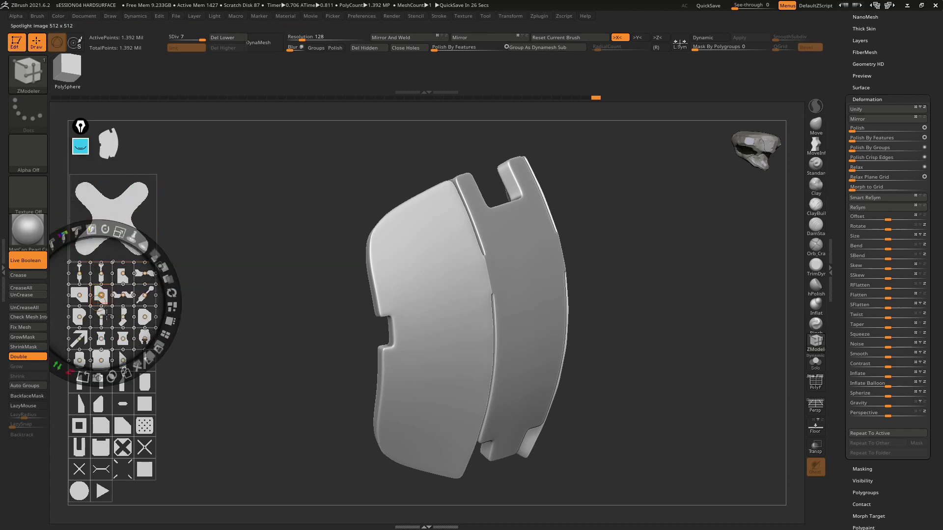
{"action": "left_click", "coordinate": [100, 405]}
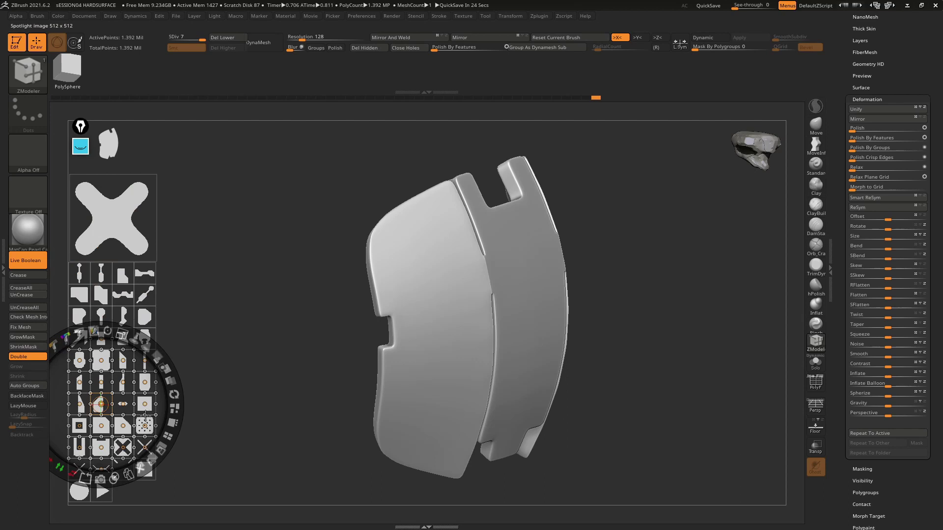
{"action": "left_click", "coordinate": [96, 287]}
{"action": "left_click", "coordinate": [205, 351]}
{"action": "left_click", "coordinate": [256, 213]}
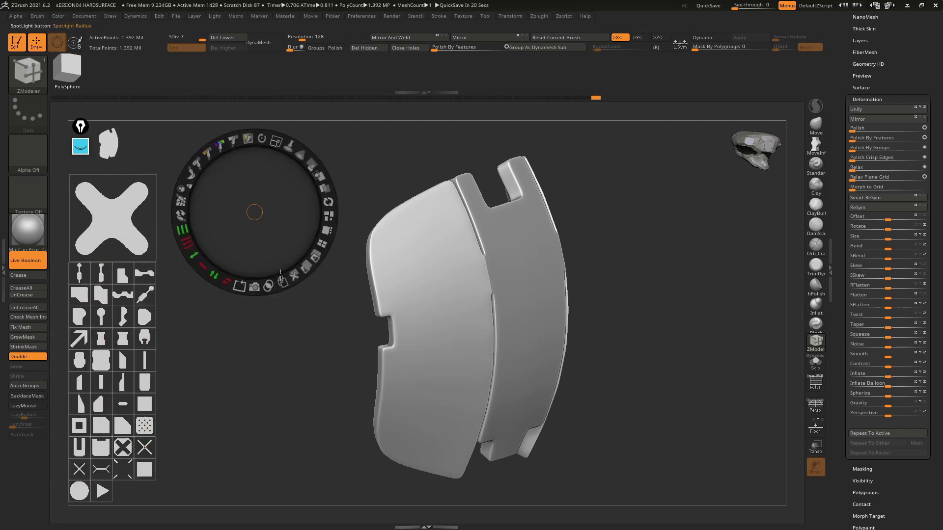
{"action": "left_click", "coordinate": [288, 347]}
{"action": "left_click", "coordinate": [123, 312]}
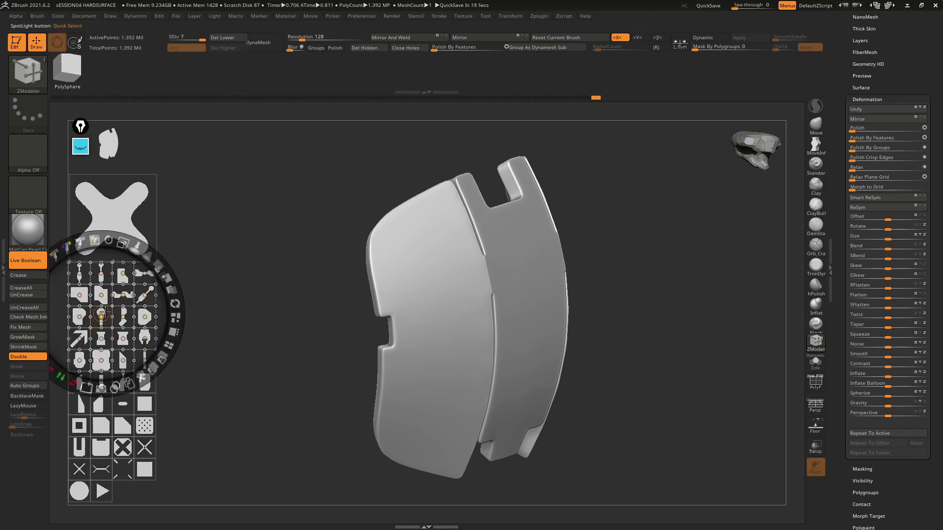
{"action": "mouse_move", "coordinate": [103, 312]}
{"action": "left_mouse_down"}
{"action": "mouse_move", "coordinate": [337, 284]}
{"action": "mouse_move", "coordinate": [390, 246]}
{"action": "mouse_move", "coordinate": [228, 307]}
{"action": "mouse_move", "coordinate": [105, 321]}
{"action": "left_mouse_up"}
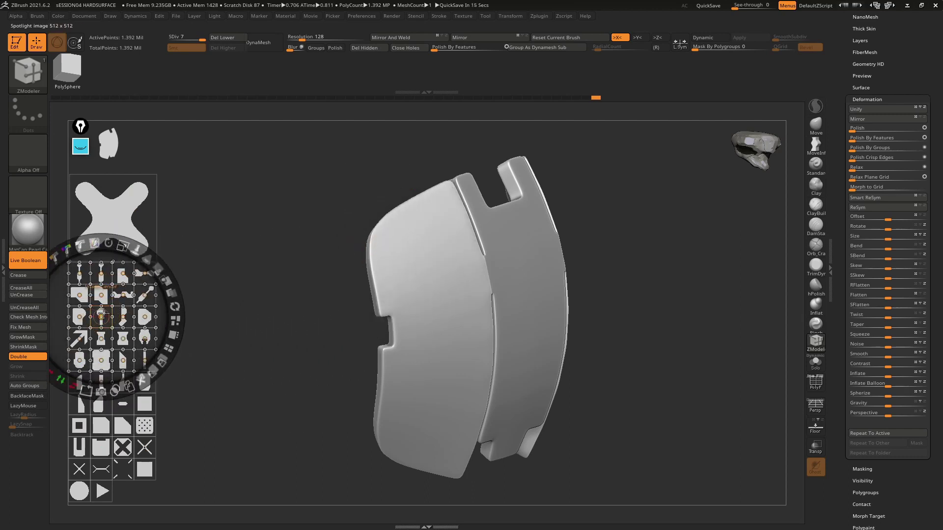
Position the keyhole image over the upper left armor panel and check its placement.
{"action": "mouse_move", "coordinate": [146, 298]}
{"action": "left_mouse_down"}
{"action": "mouse_move", "coordinate": [194, 273]}
{"action": "mouse_move", "coordinate": [332, 248]}
{"action": "mouse_move", "coordinate": [412, 261]}
{"action": "mouse_move", "coordinate": [436, 224]}
{"action": "left_mouse_up"}
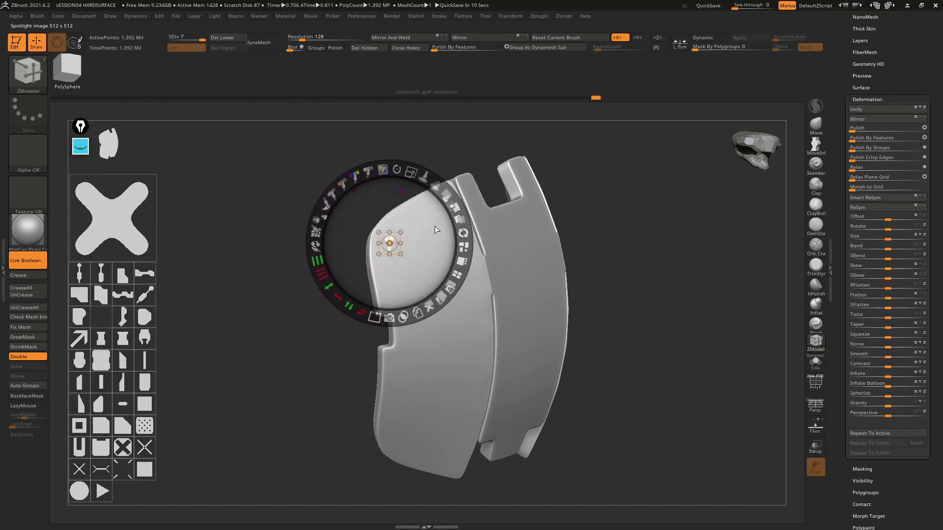
{"action": "left_click_drag", "start_coordinate": [652, 277], "coordinate": [660, 278]}
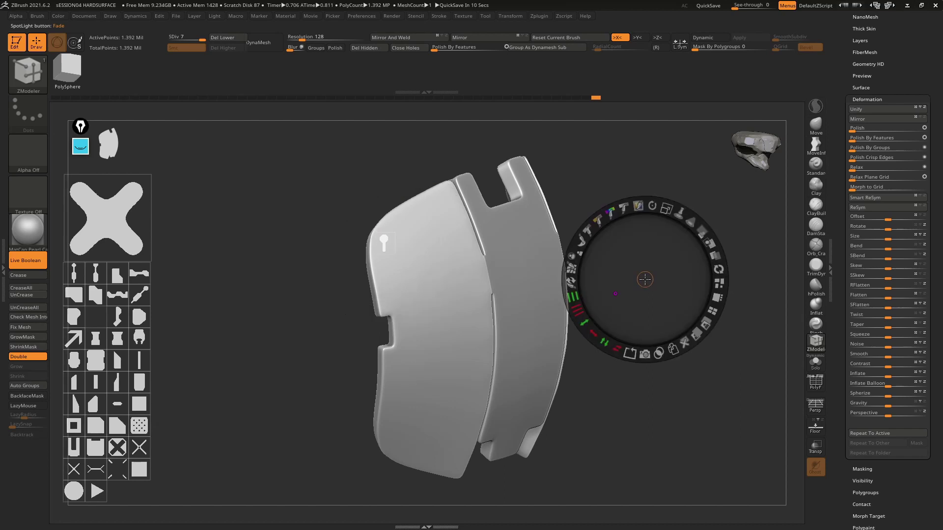
{"action": "key", "text": "z"}
{"action": "mouse_move", "coordinate": [370, 191]}
{"action": "left_mouse_down"}
{"action": "mouse_move", "coordinate": [379, 177]}
{"action": "mouse_move", "coordinate": [396, 179]}
{"action": "mouse_move", "coordinate": [375, 174]}
{"action": "mouse_move", "coordinate": [402, 184]}
{"action": "mouse_move", "coordinate": [417, 204]}
{"action": "mouse_move", "coordinate": [402, 197]}
{"action": "mouse_move", "coordinate": [415, 172]}
{"action": "mouse_move", "coordinate": [413, 181]}
{"action": "left_mouse_up"}
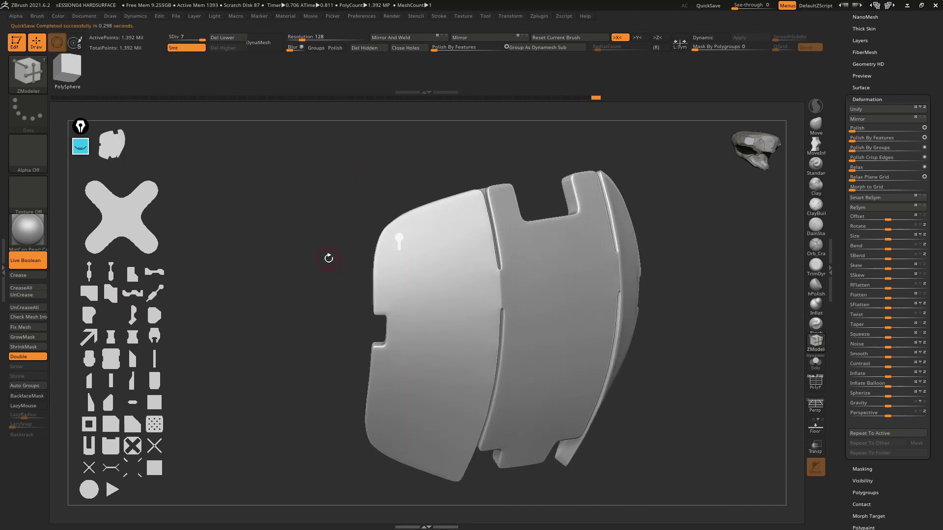
{"action": "key", "text": "space"}
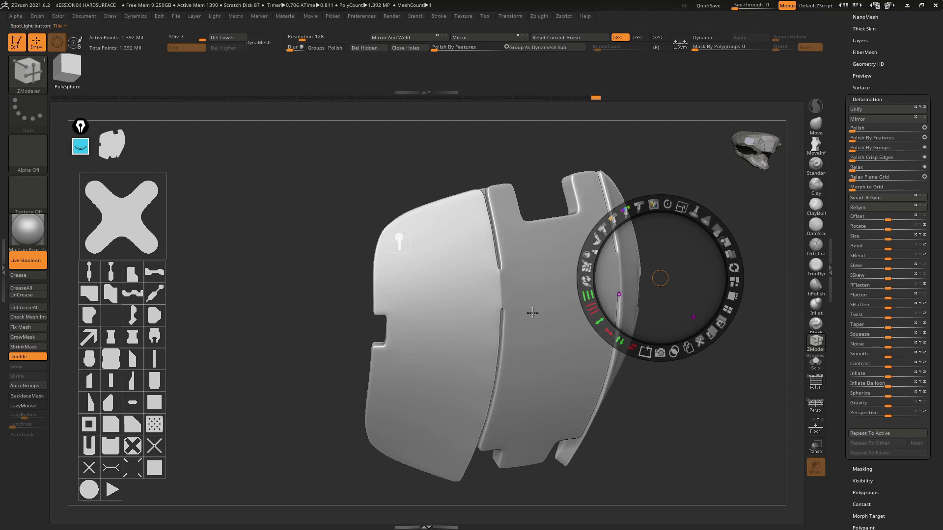
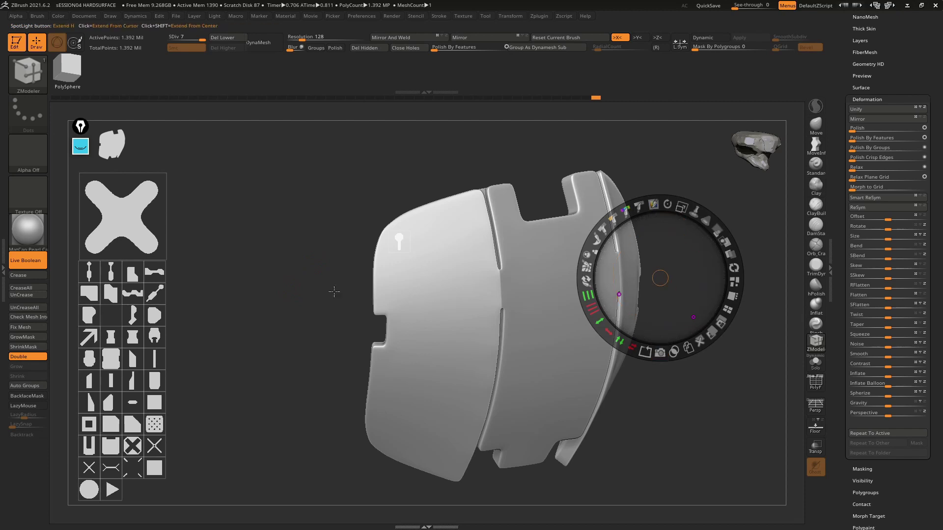
Place the keyhole stencil on the plate's upper left and snapshot it into a cutter mesh.
{"action": "mouse_move", "coordinate": [403, 241]}
{"action": "left_mouse_down"}
{"action": "mouse_move", "coordinate": [354, 246]}
{"action": "mouse_move", "coordinate": [398, 242]}
{"action": "left_mouse_up"}
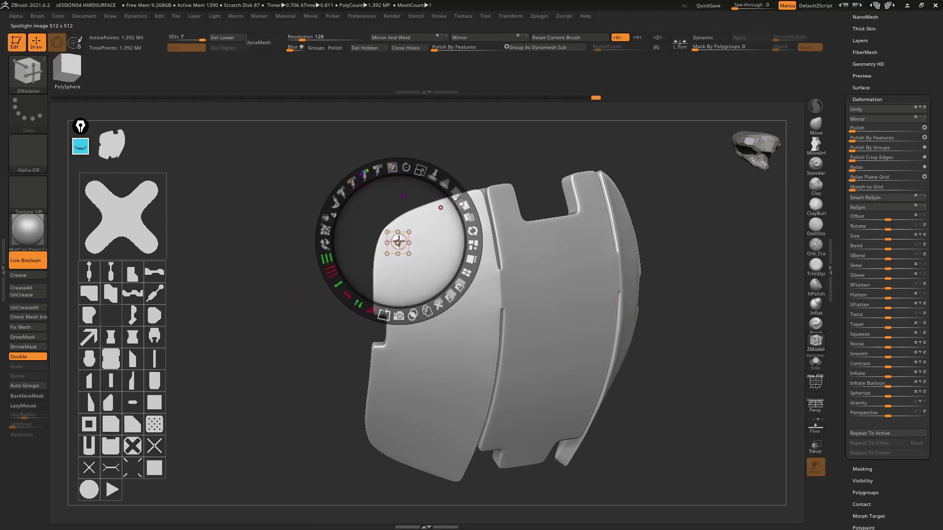
{"action": "left_click", "coordinate": [399, 317]}
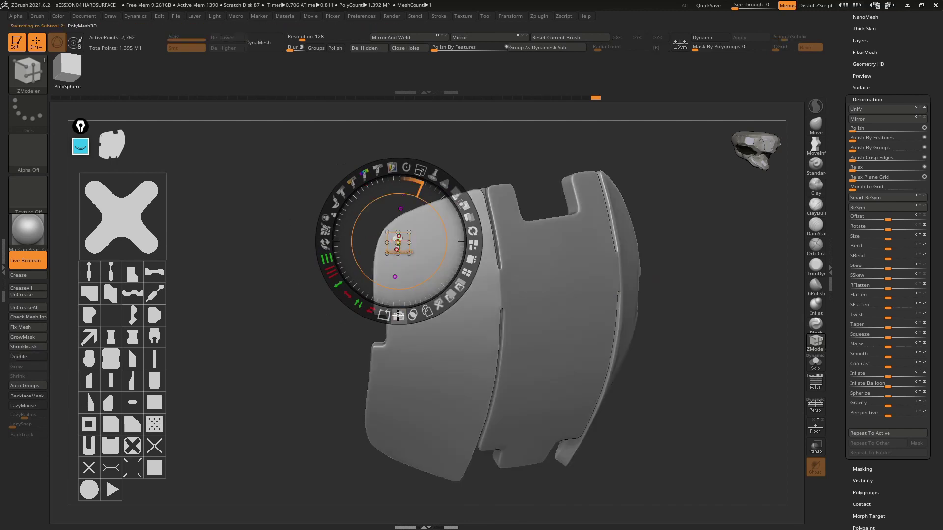
{"action": "mouse_move", "coordinate": [398, 243]}
{"action": "left_mouse_down"}
{"action": "mouse_move", "coordinate": [298, 207]}
{"action": "mouse_move", "coordinate": [276, 176]}
{"action": "left_mouse_up"}
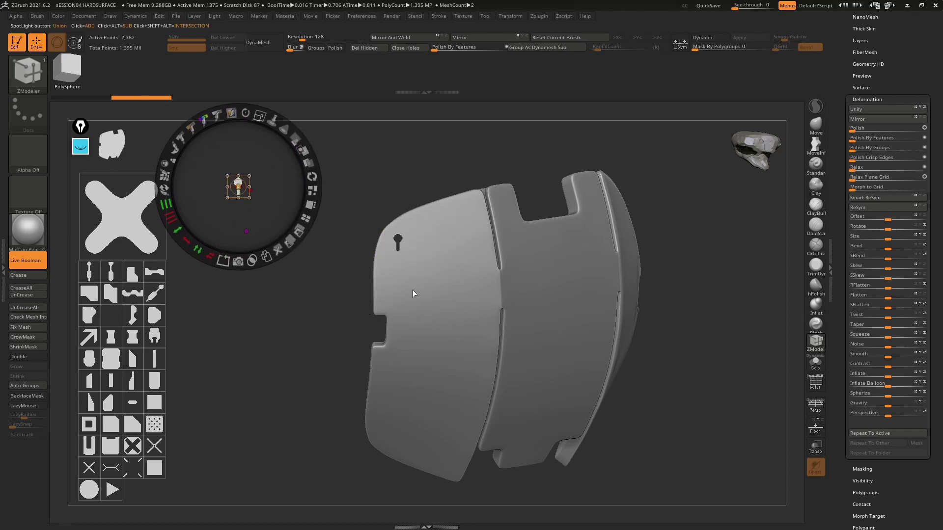
{"action": "scroll", "coordinate": [923, 196], "scroll_direction": "up", "scroll_amount": 3}
{"action": "scroll", "coordinate": [933, 187], "scroll_direction": "up", "scroll_amount": 3}
{"action": "scroll", "coordinate": [938, 179], "scroll_direction": "up", "scroll_amount": 3}
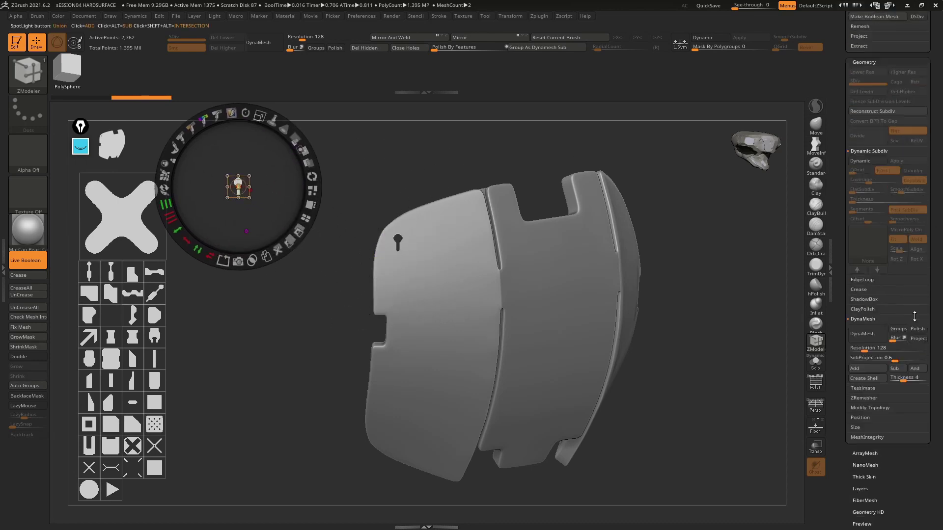
{"action": "scroll", "coordinate": [940, 177], "scroll_direction": "up", "scroll_amount": 1}
{"action": "scroll", "coordinate": [923, 197], "scroll_direction": "up", "scroll_amount": 5}
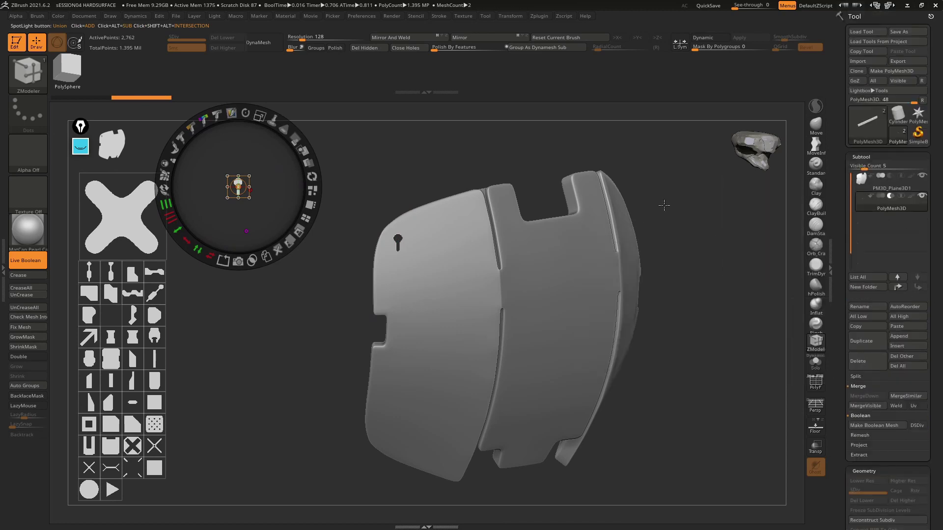
Reselect the keyhole and pin stencil images, hide the overlay and face the plate front-on.
{"action": "left_click", "coordinate": [479, 165]}
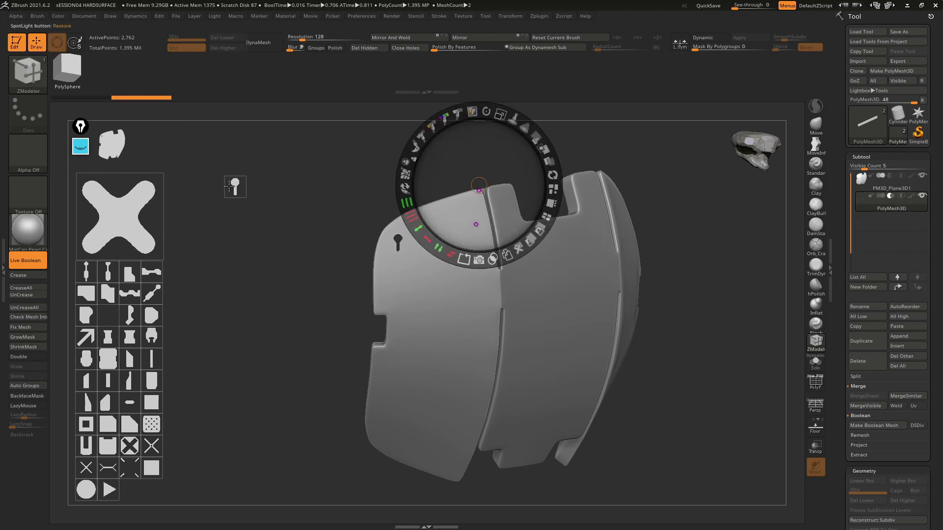
{"action": "left_click", "coordinate": [234, 186]}
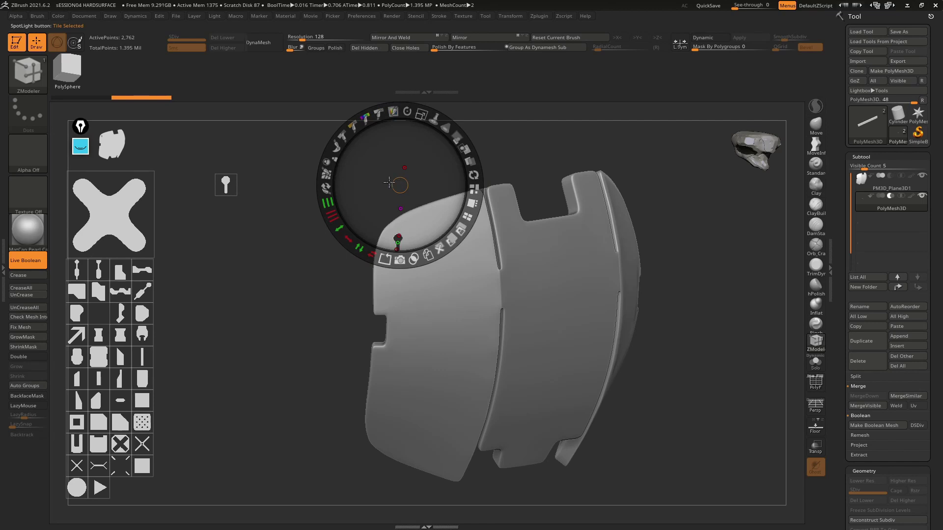
{"action": "left_click", "coordinate": [226, 184]}
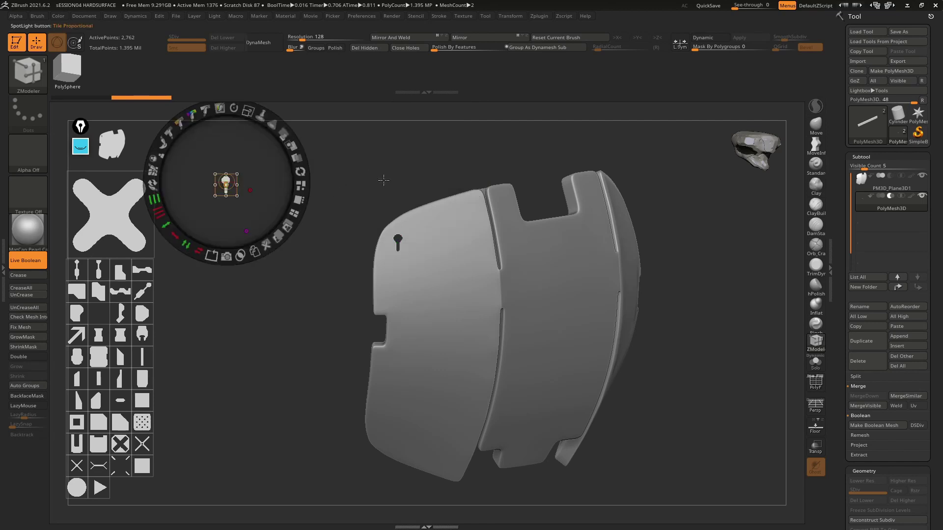
{"action": "key", "text": "z"}
{"action": "mouse_move", "coordinate": [371, 186]}
{"action": "left_mouse_down"}
{"action": "mouse_move", "coordinate": [361, 183]}
{"action": "mouse_move", "coordinate": [378, 193]}
{"action": "left_mouse_up"}
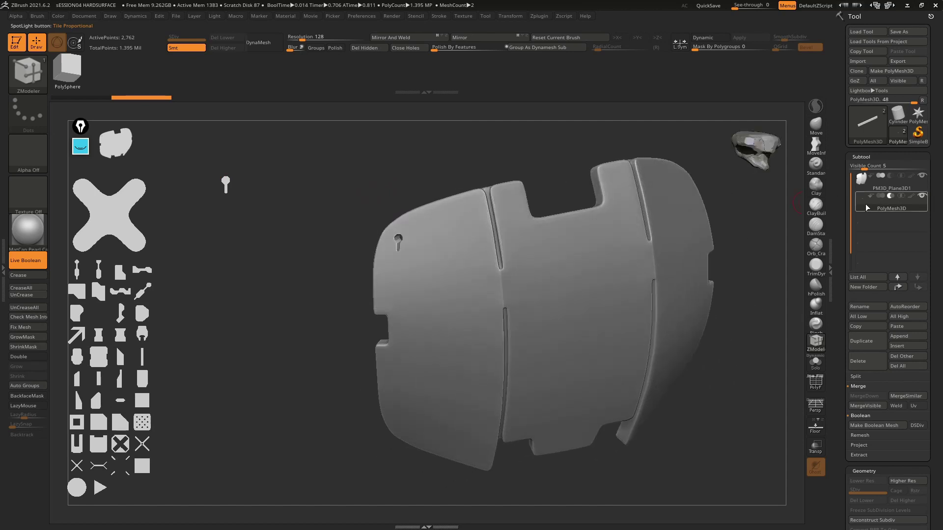
ClipCurve the keyhole cutter along the plate's centre line.
{"action": "key", "text": "shift+f"}
{"action": "mouse_move", "coordinate": [455, 204]}
{"action": "left_mouse_down"}
{"action": "mouse_move", "coordinate": [401, 201]}
{"action": "mouse_move", "coordinate": [421, 200]}
{"action": "mouse_move", "coordinate": [415, 262]}
{"action": "mouse_move", "coordinate": [378, 307]}
{"action": "left_mouse_up"}
{"action": "key", "text": "ctrl+shift"}
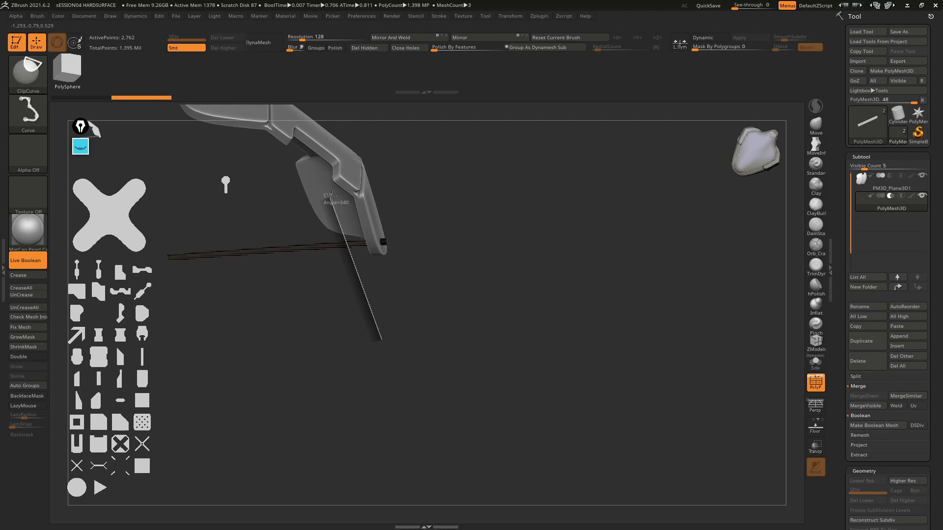
{"action": "mouse_move", "coordinate": [275, 159]}
{"action": "left_mouse_down", "text": "ctrl+shift"}
{"action": "mouse_move", "coordinate": [329, 214]}
{"action": "mouse_move", "coordinate": [370, 199]}
{"action": "mouse_move", "coordinate": [419, 75]}
{"action": "left_mouse_up", "text": "ctrl+shift"}
{"action": "key", "text": "ctrl+shift"}
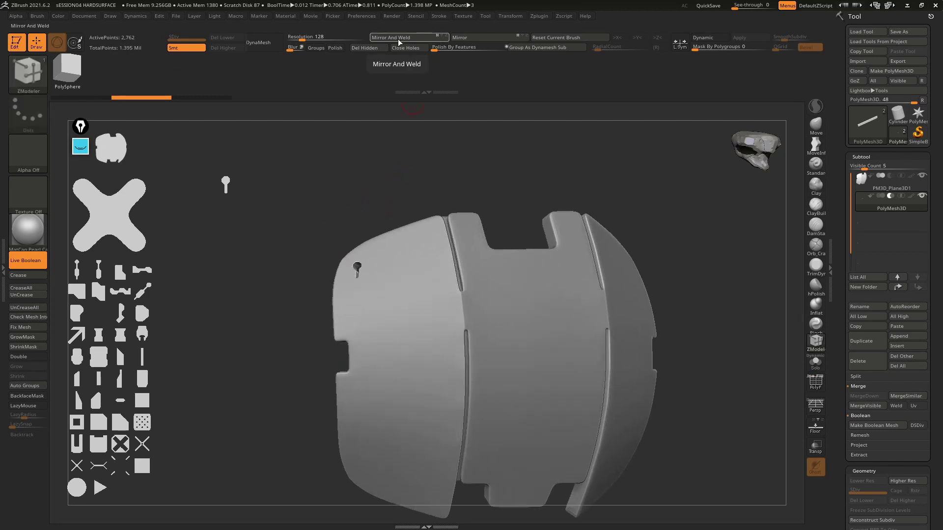
Mirror And Weld the keyhole cutter to the other side and check the result.
{"action": "left_click", "coordinate": [398, 40]}
{"action": "mouse_move", "coordinate": [344, 186]}
{"action": "left_mouse_down"}
{"action": "mouse_move", "coordinate": [367, 199]}
{"action": "mouse_move", "coordinate": [330, 182]}
{"action": "left_mouse_up"}
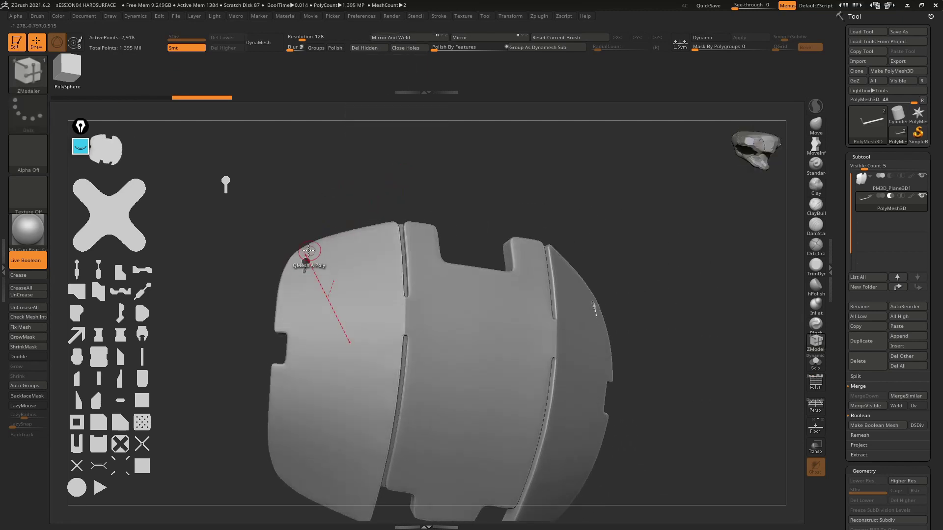
{"action": "mouse_move", "coordinate": [396, 209]}
{"action": "left_mouse_down"}
{"action": "mouse_move", "coordinate": [505, 246]}
{"action": "mouse_move", "coordinate": [453, 174]}
{"action": "mouse_move", "coordinate": [360, 204]}
{"action": "mouse_move", "coordinate": [315, 206]}
{"action": "mouse_move", "coordinate": [384, 200]}
{"action": "mouse_move", "coordinate": [354, 170]}
{"action": "mouse_move", "coordinate": [343, 197]}
{"action": "left_mouse_up"}
{"action": "key", "text": "w"}
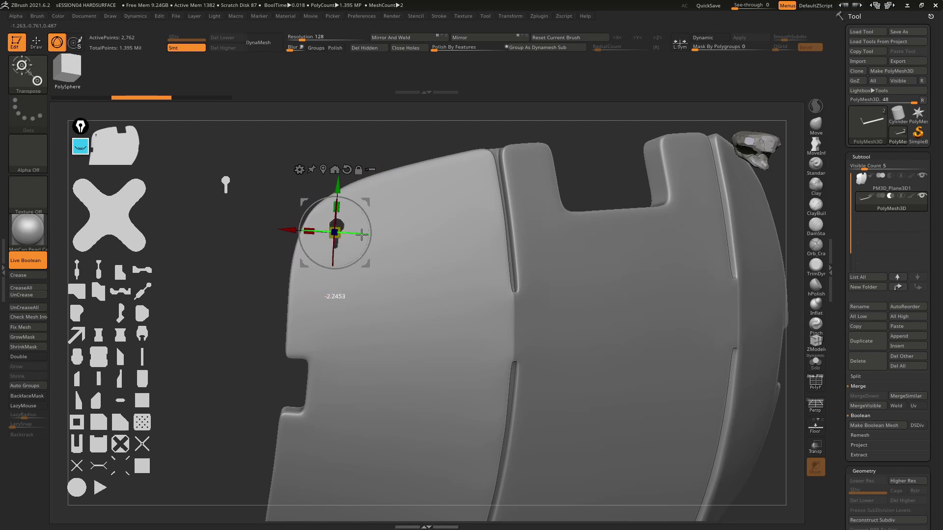
{"action": "left_click_drag", "start_coordinate": [395, 147], "coordinate": [388, 159]}
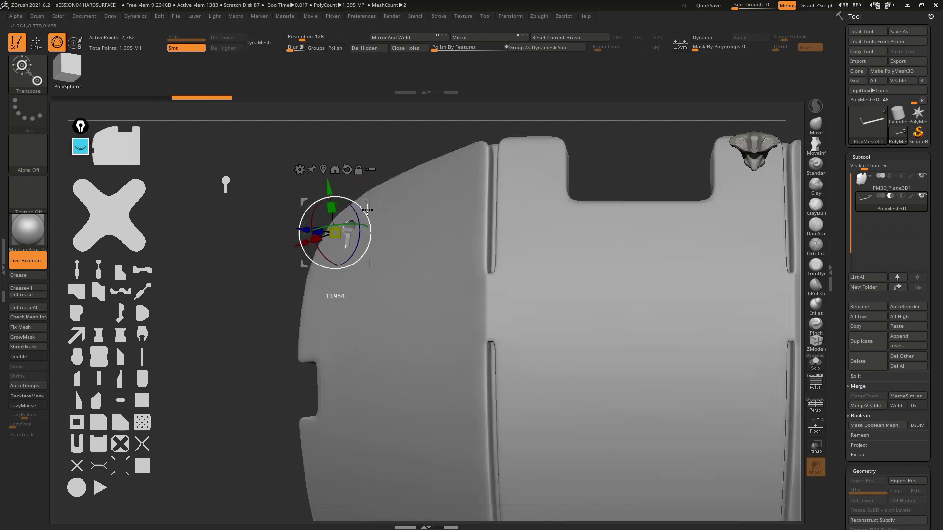
Close Holes on the cutter and Mirror And Weld again so both keyholes match.
{"action": "left_click", "coordinate": [396, 48]}
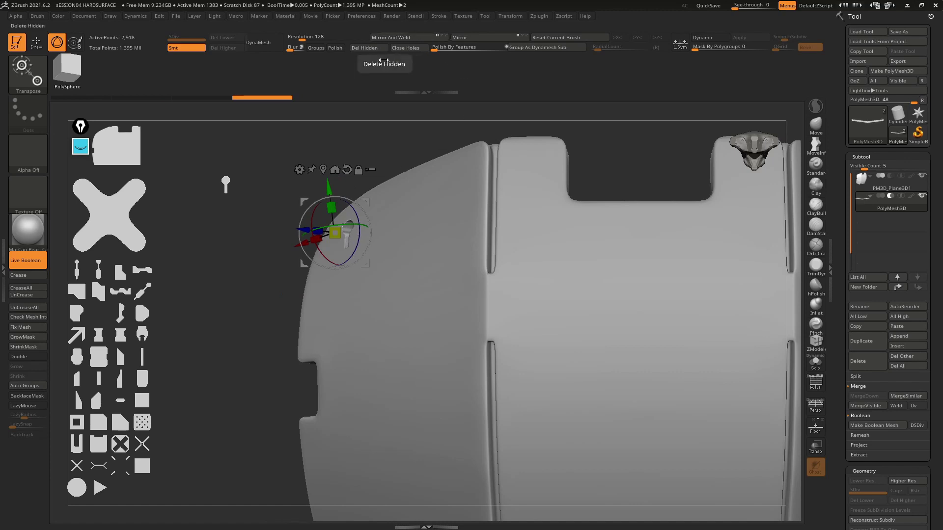
{"action": "key", "text": "f"}
{"action": "mouse_move", "coordinate": [378, 148]}
{"action": "left_mouse_down"}
{"action": "mouse_move", "coordinate": [370, 160]}
{"action": "mouse_move", "coordinate": [416, 173]}
{"action": "left_mouse_up"}
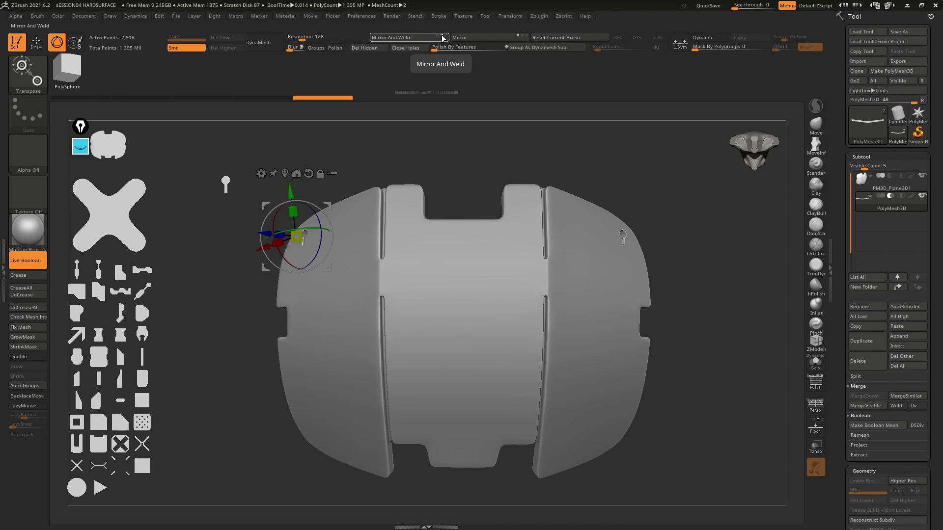
{"action": "left_click", "coordinate": [405, 37]}
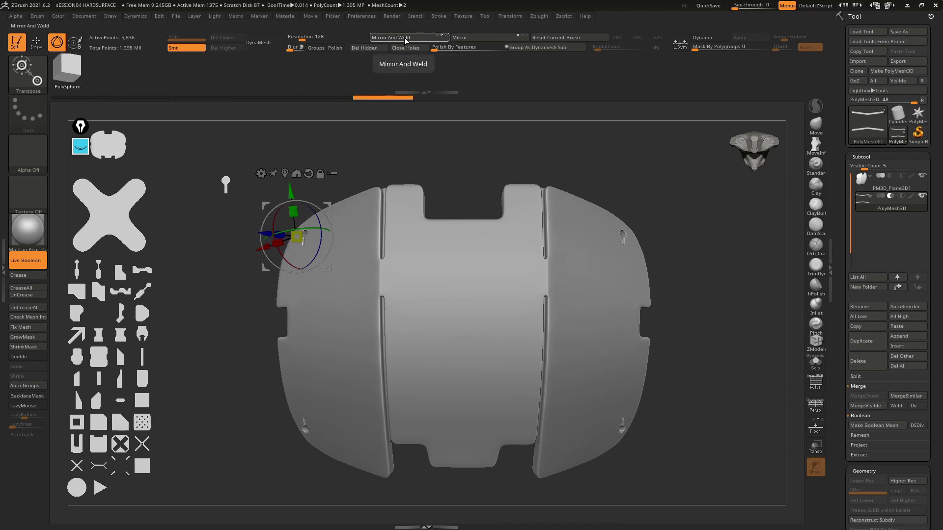
{"action": "mouse_move", "coordinate": [459, 165]}
{"action": "left_mouse_down"}
{"action": "mouse_move", "coordinate": [387, 165]}
{"action": "mouse_move", "coordinate": [452, 187]}
{"action": "mouse_move", "coordinate": [442, 163]}
{"action": "mouse_move", "coordinate": [412, 204]}
{"action": "mouse_move", "coordinate": [421, 201]}
{"action": "mouse_move", "coordinate": [419, 174]}
{"action": "left_mouse_up"}
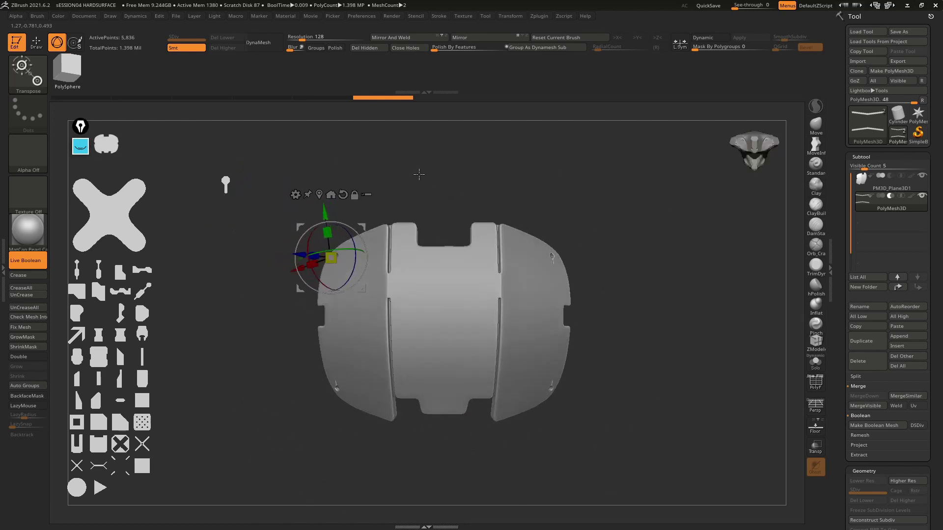
{"action": "left_click", "coordinate": [450, 279], "text": "alt"}
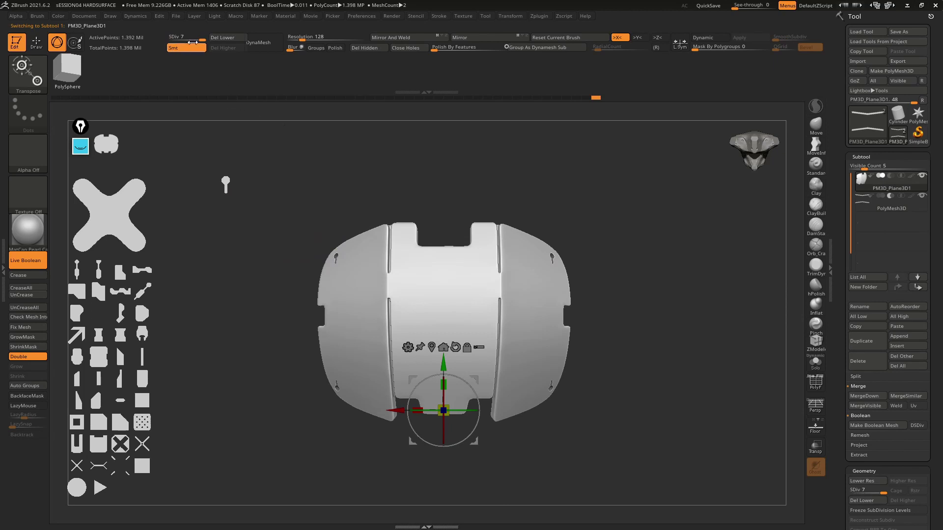
{"action": "key", "text": "ctrl"}
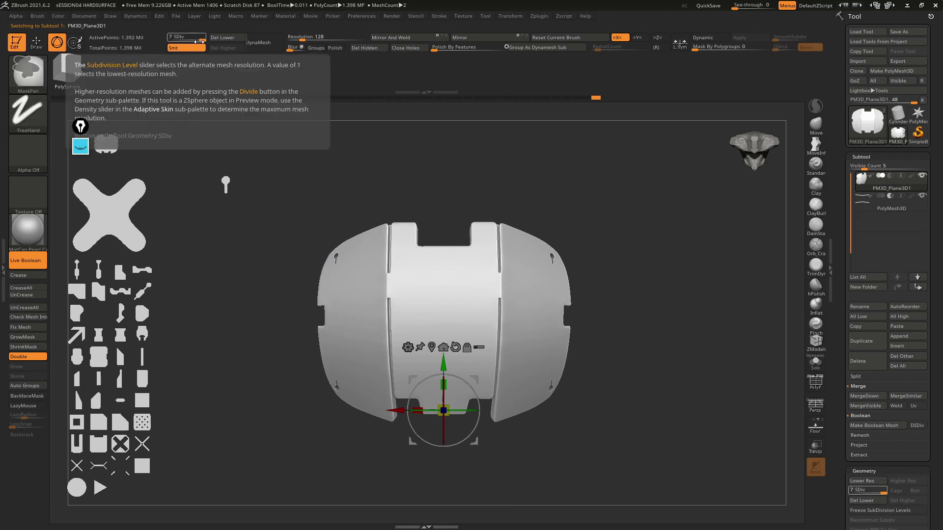
{"action": "key", "text": "ctrl+d"}
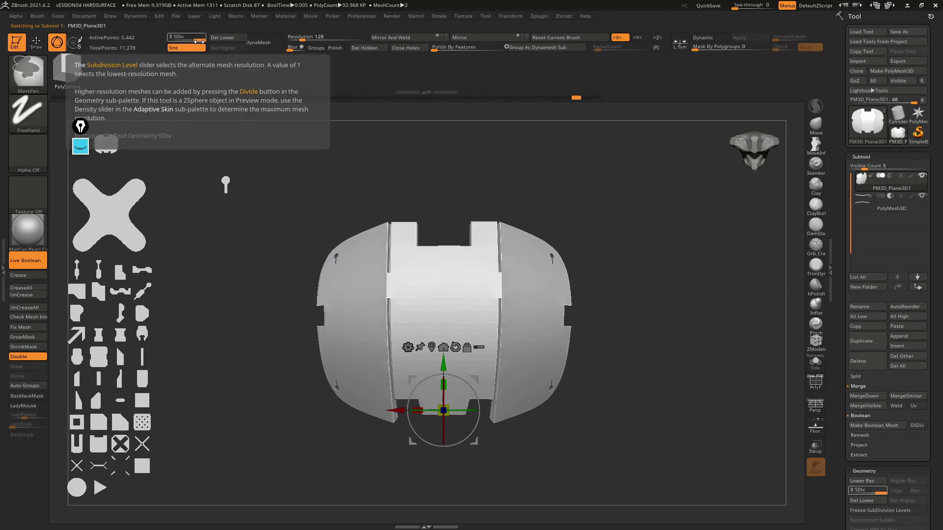
{"action": "key", "text": "ctrl+d"}
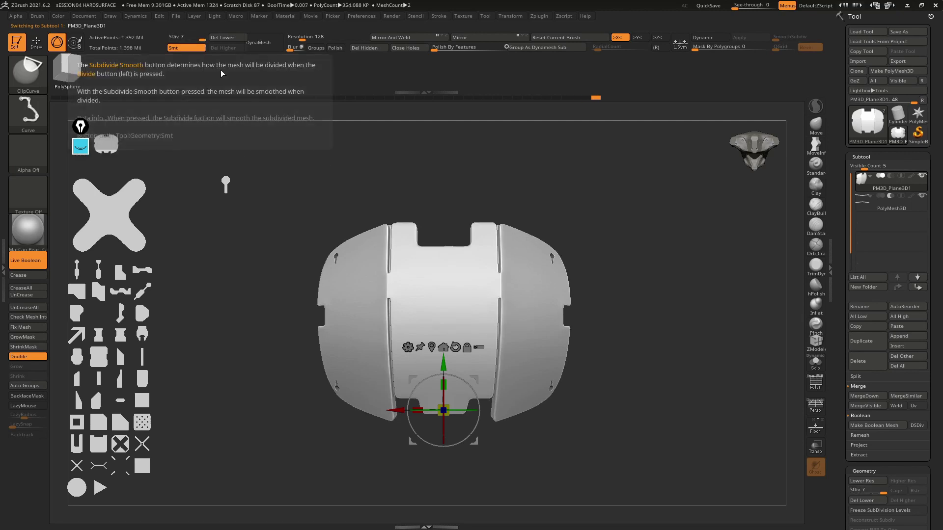
{"action": "mouse_move", "coordinate": [378, 208]}
{"action": "left_mouse_down"}
{"action": "mouse_move", "coordinate": [397, 212]}
{"action": "mouse_move", "coordinate": [311, 200]}
{"action": "mouse_move", "coordinate": [327, 175]}
{"action": "left_mouse_up"}
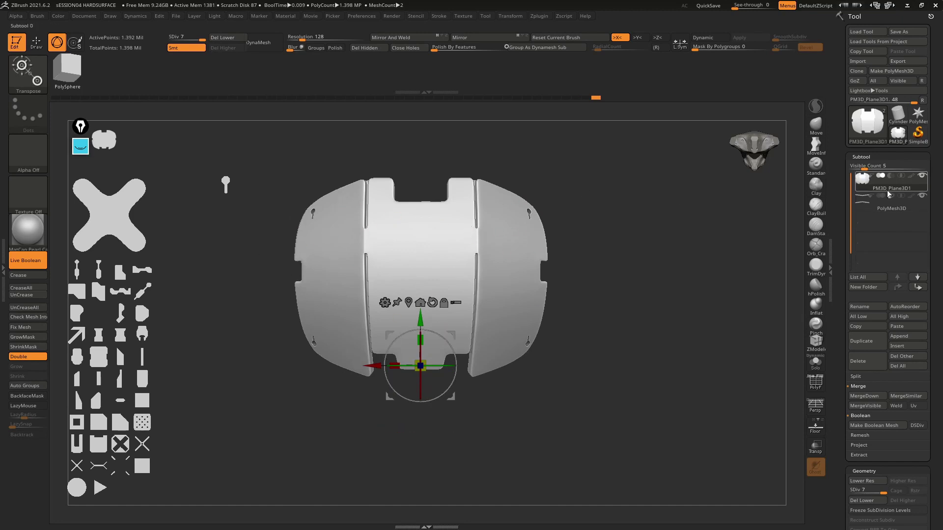
{"action": "left_click", "coordinate": [889, 205]}
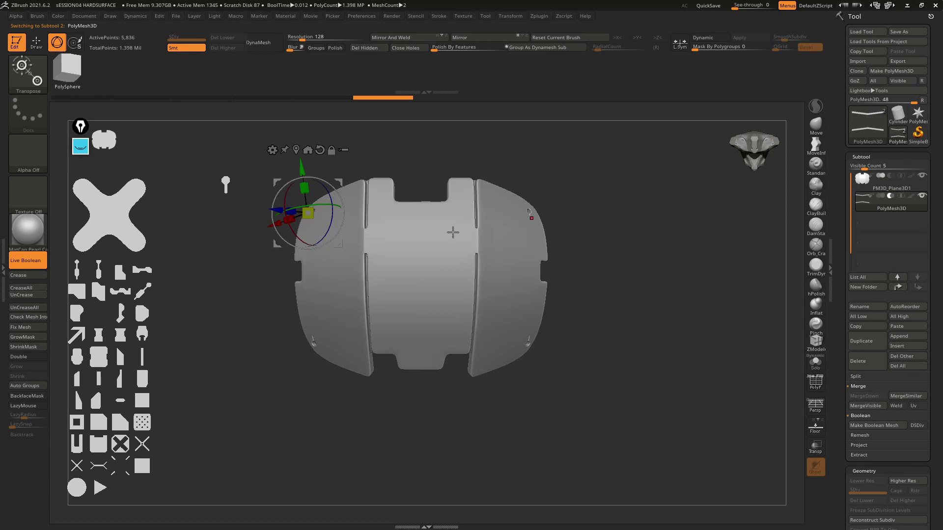
Enlarge a rectangular stencil over the centre panel and make meshes from it.
{"action": "left_click", "coordinate": [104, 363]}
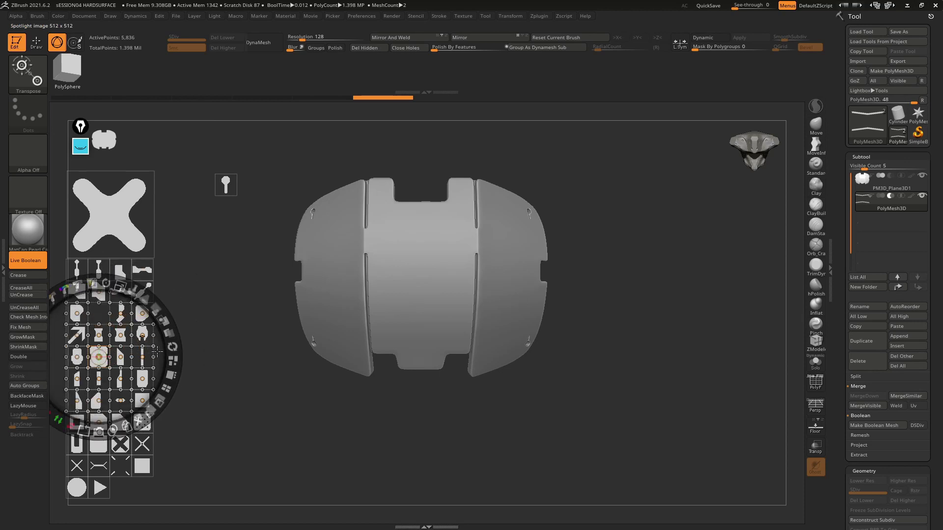
{"action": "left_click_drag", "start_coordinate": [157, 350], "coordinate": [482, 269]}
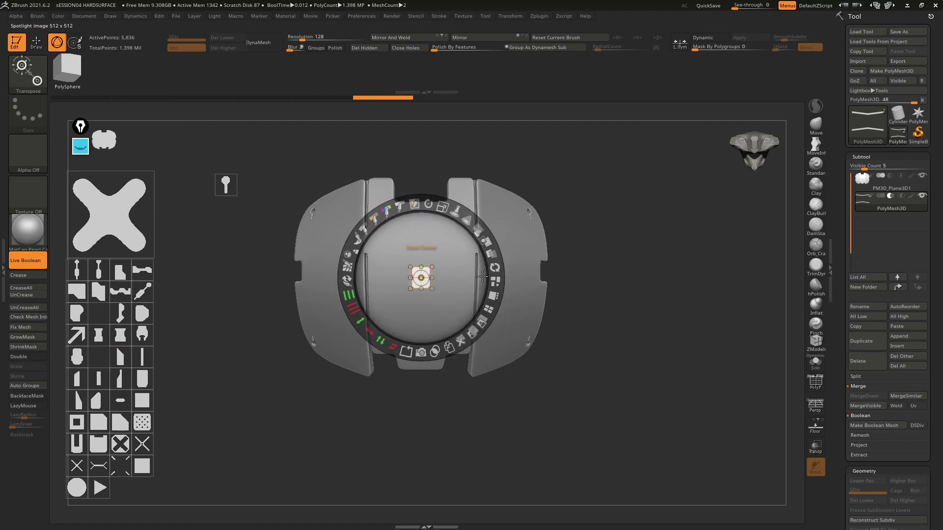
{"action": "left_click_drag", "start_coordinate": [439, 210], "coordinate": [400, 437]}
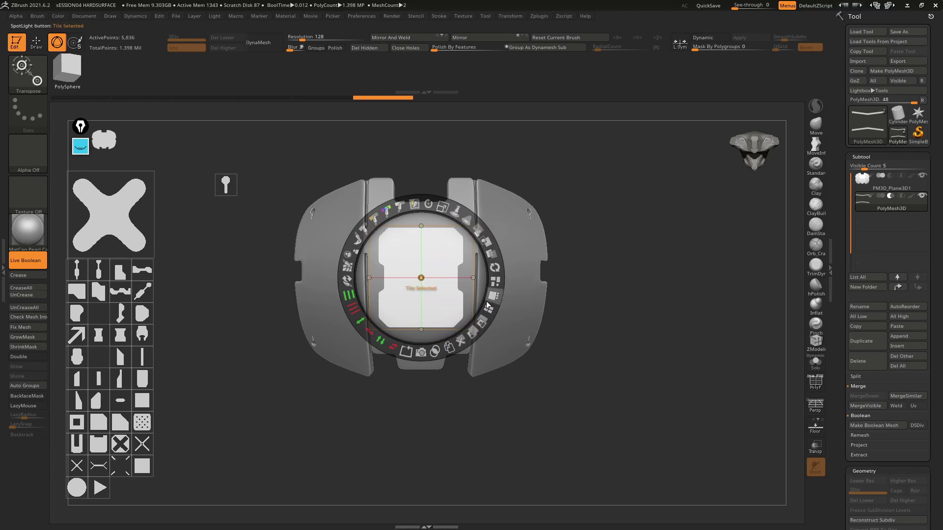
{"action": "left_click", "coordinate": [422, 353]}
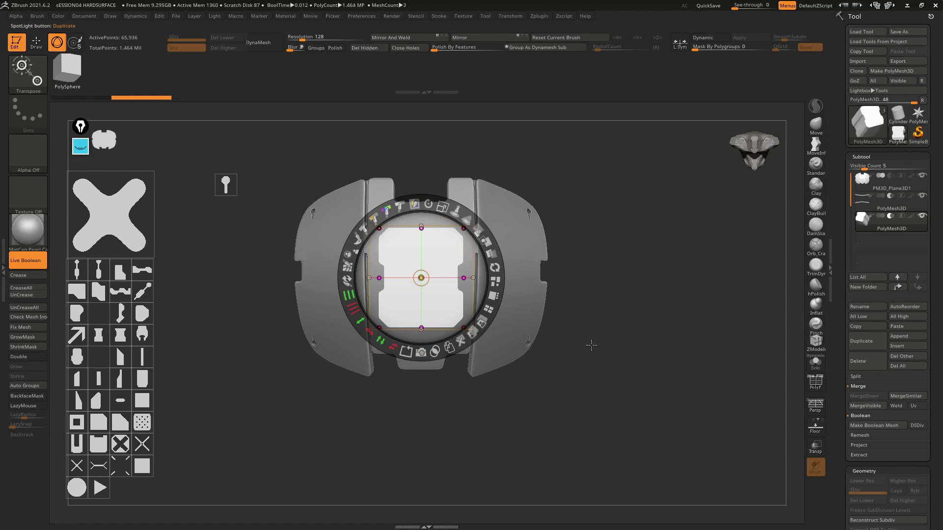
{"action": "key", "text": "shift+z"}
{"action": "left_click_drag", "start_coordinate": [589, 353], "coordinate": [578, 360]}
{"action": "key", "text": "shift+z"}
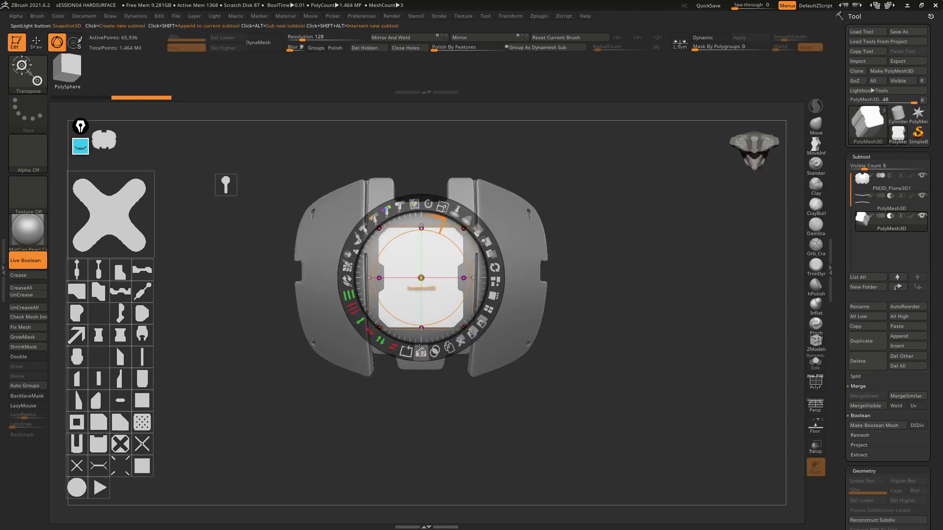
{"action": "left_click", "coordinate": [422, 353]}
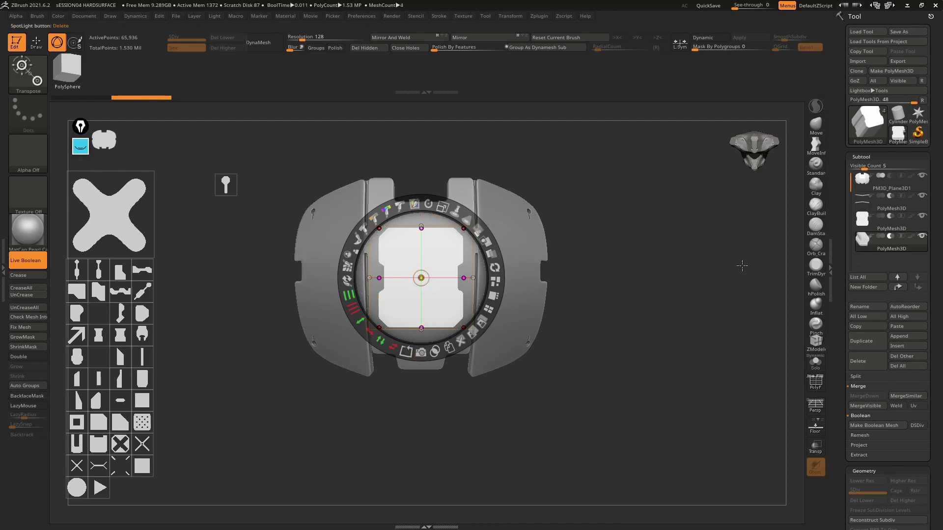
Hide the stencil overlay and toggle Live Boolean off and back on.
{"action": "key", "text": "z"}
{"action": "key", "text": "z"}
{"action": "key", "text": "shift+z"}
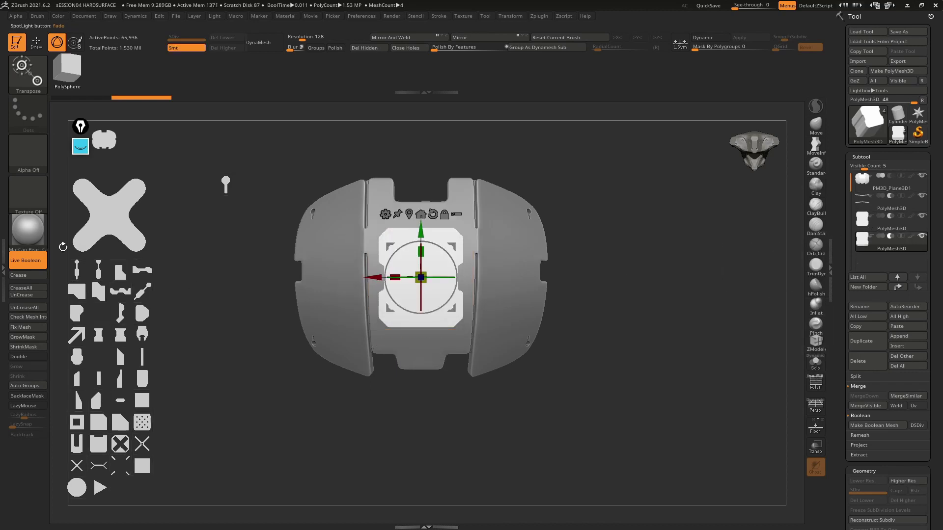
{"action": "left_click", "coordinate": [33, 261]}
{"action": "left_click", "coordinate": [32, 260]}
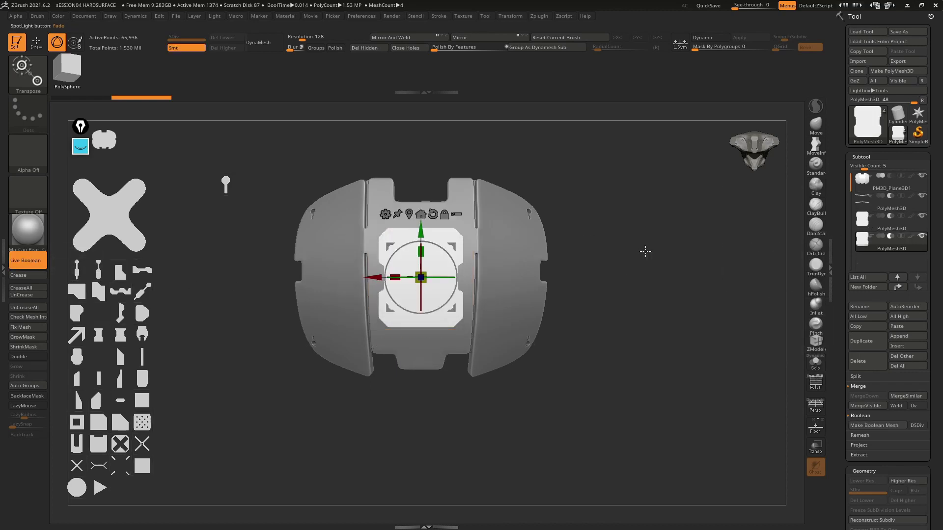
{"action": "key", "text": "shift+z"}
Activate the third PolyMesh3D subtool and show its PolyFrame wireframe.
{"action": "key", "text": "shift+z"}
{"action": "mouse_move", "coordinate": [599, 309]}
{"action": "left_mouse_down"}
{"action": "mouse_move", "coordinate": [647, 258]}
{"action": "mouse_move", "coordinate": [606, 211]}
{"action": "mouse_move", "coordinate": [642, 154]}
{"action": "mouse_move", "coordinate": [609, 293]}
{"action": "mouse_move", "coordinate": [623, 307]}
{"action": "left_mouse_up"}
{"action": "key", "text": "shift+z"}
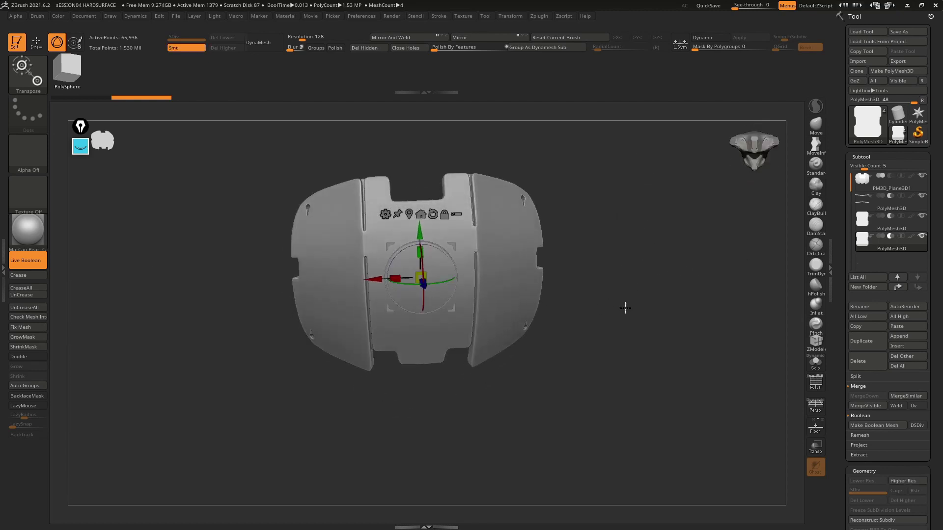
{"action": "left_click", "coordinate": [877, 226]}
{"action": "mouse_move", "coordinate": [648, 262]}
{"action": "left_mouse_down"}
{"action": "mouse_move", "coordinate": [642, 249]}
{"action": "mouse_move", "coordinate": [567, 332]}
{"action": "mouse_move", "coordinate": [589, 343]}
{"action": "mouse_move", "coordinate": [629, 315]}
{"action": "mouse_move", "coordinate": [623, 351]}
{"action": "mouse_move", "coordinate": [629, 265]}
{"action": "mouse_move", "coordinate": [629, 294]}
{"action": "mouse_move", "coordinate": [638, 298]}
{"action": "left_mouse_up"}
{"action": "key", "text": "shift+f"}
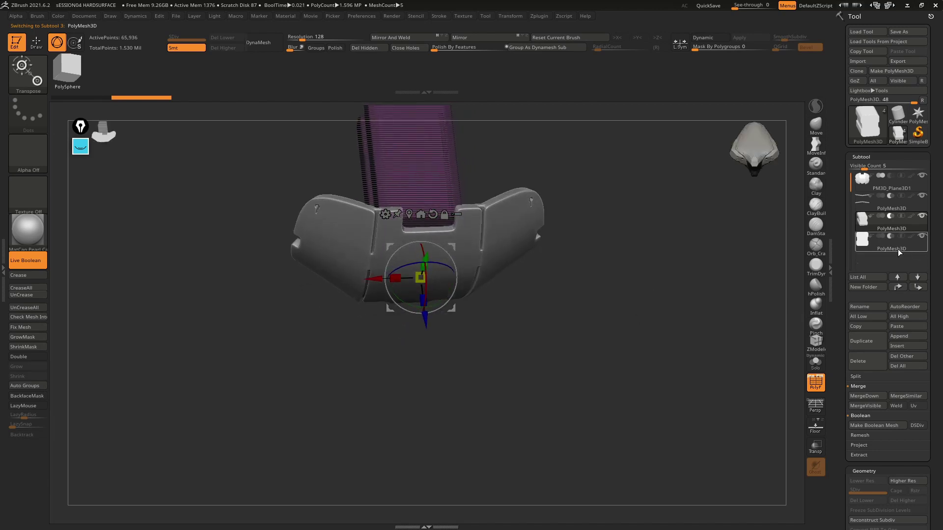
Delete the fourth PolyMesh3D subtool and confirm.
{"action": "left_click", "coordinate": [898, 249]}
{"action": "left_click", "coordinate": [868, 358]}
{"action": "left_click", "coordinate": [815, 340]}
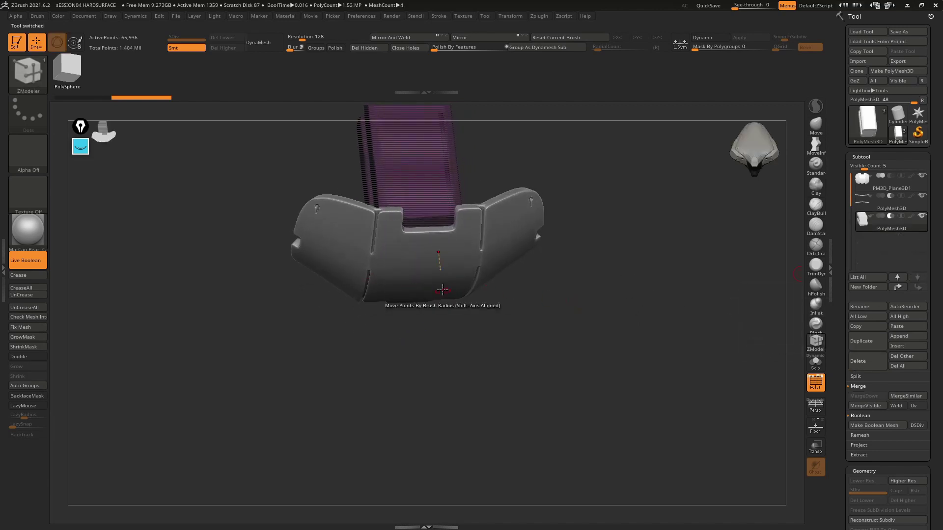
Orbit around the plate to inspect the recessed centre window from several angles.
{"action": "mouse_move", "coordinate": [598, 205]}
{"action": "left_mouse_down"}
{"action": "mouse_move", "coordinate": [623, 307]}
{"action": "mouse_move", "coordinate": [479, 240]}
{"action": "left_mouse_up"}
{"action": "key", "text": "w"}
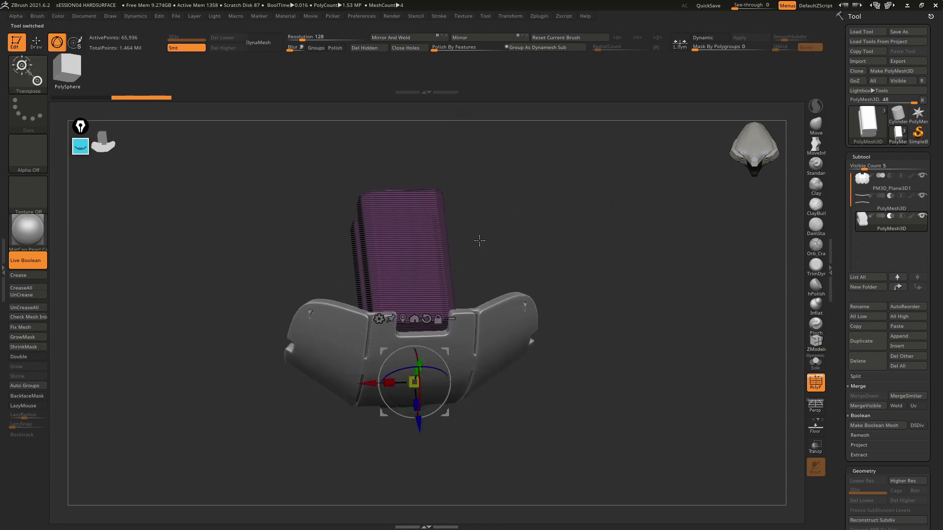
{"action": "mouse_move", "coordinate": [419, 416]}
{"action": "left_mouse_down"}
{"action": "mouse_move", "coordinate": [584, 322]}
{"action": "mouse_move", "coordinate": [559, 275]}
{"action": "mouse_move", "coordinate": [542, 200]}
{"action": "mouse_move", "coordinate": [587, 204]}
{"action": "mouse_move", "coordinate": [578, 221]}
{"action": "mouse_move", "coordinate": [627, 212]}
{"action": "mouse_move", "coordinate": [618, 216]}
{"action": "mouse_move", "coordinate": [688, 232]}
{"action": "mouse_move", "coordinate": [640, 220]}
{"action": "left_mouse_up"}
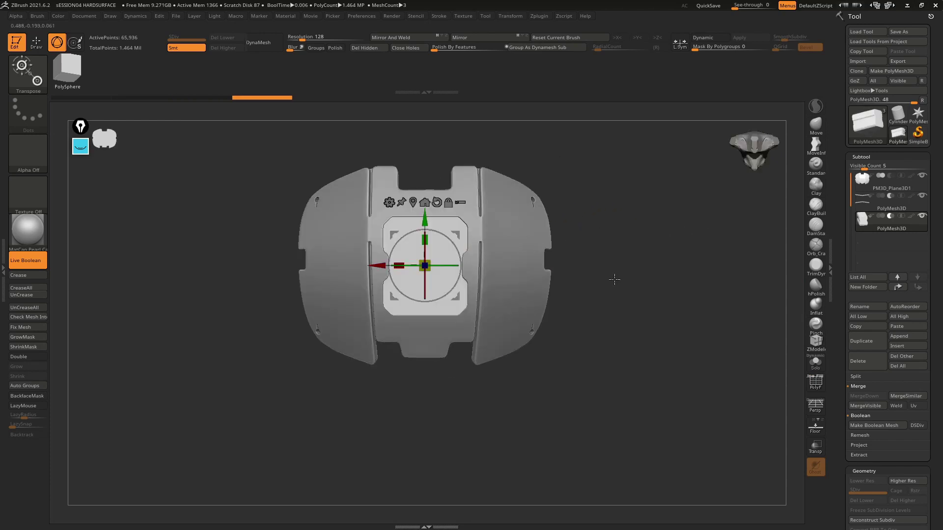
{"action": "mouse_move", "coordinate": [615, 279]}
{"action": "left_mouse_down"}
{"action": "mouse_move", "coordinate": [620, 301]}
{"action": "mouse_move", "coordinate": [599, 275]}
{"action": "mouse_move", "coordinate": [631, 298]}
{"action": "mouse_move", "coordinate": [653, 294]}
{"action": "left_mouse_up"}
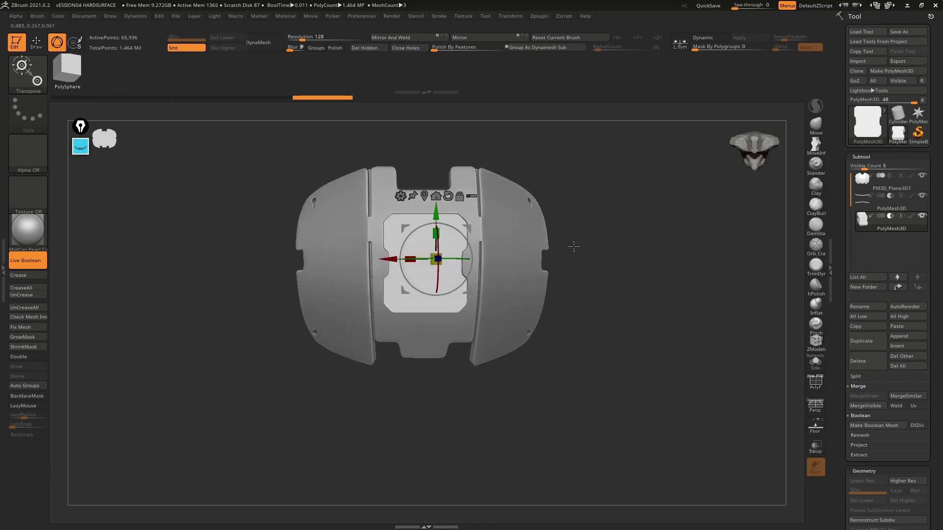
{"action": "mouse_move", "coordinate": [573, 244]}
{"action": "left_mouse_down"}
{"action": "mouse_move", "coordinate": [585, 202]}
{"action": "mouse_move", "coordinate": [629, 248]}
{"action": "mouse_move", "coordinate": [577, 233]}
{"action": "mouse_move", "coordinate": [564, 267]}
{"action": "mouse_move", "coordinate": [598, 214]}
{"action": "mouse_move", "coordinate": [627, 252]}
{"action": "mouse_move", "coordinate": [628, 211]}
{"action": "mouse_move", "coordinate": [642, 259]}
{"action": "mouse_move", "coordinate": [501, 251]}
{"action": "mouse_move", "coordinate": [507, 260]}
{"action": "mouse_move", "coordinate": [540, 168]}
{"action": "mouse_move", "coordinate": [500, 181]}
{"action": "mouse_move", "coordinate": [522, 204]}
{"action": "left_mouse_up"}
{"action": "key", "text": "shift+f"}
{"action": "key", "text": "shift+f"}
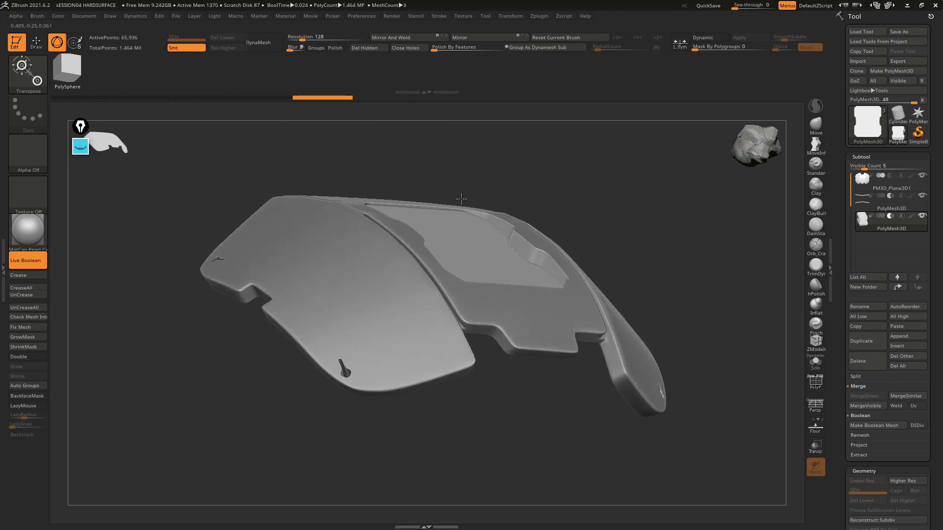
{"action": "mouse_move", "coordinate": [461, 198]}
{"action": "left_mouse_down"}
{"action": "mouse_move", "coordinate": [501, 195]}
{"action": "mouse_move", "coordinate": [486, 266]}
{"action": "mouse_move", "coordinate": [458, 260]}
{"action": "left_mouse_up"}
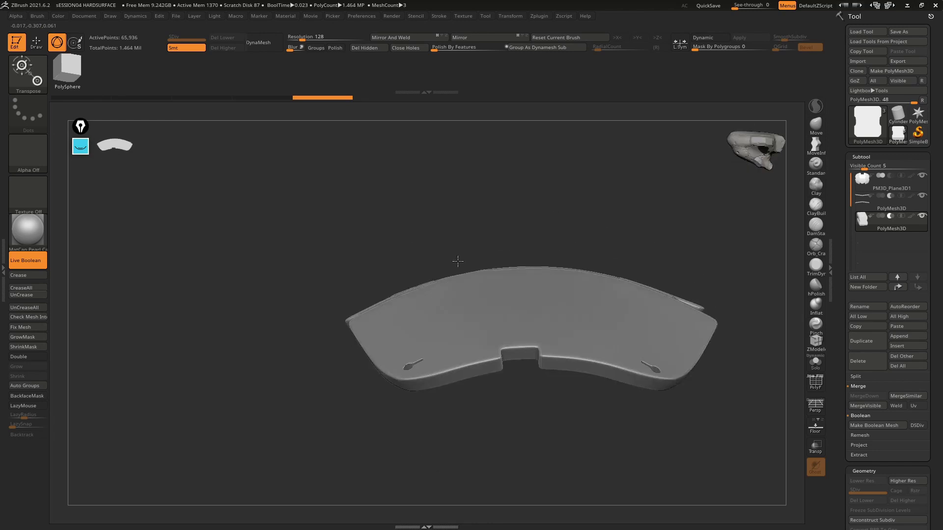
Turn on Transp and overwrite the sESSION04 HARDSURFACE project file.
{"action": "left_click", "coordinate": [814, 444]}
{"action": "key", "text": "f"}
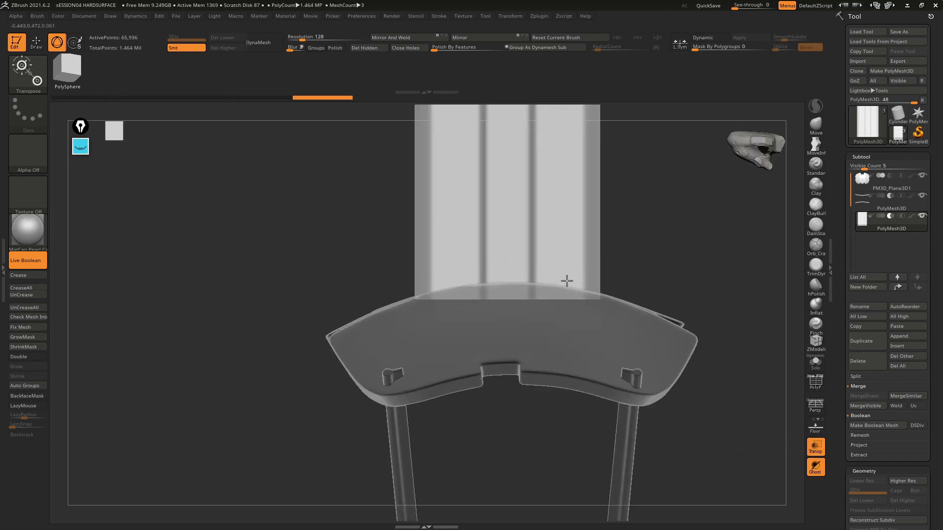
{"action": "key", "text": "w"}
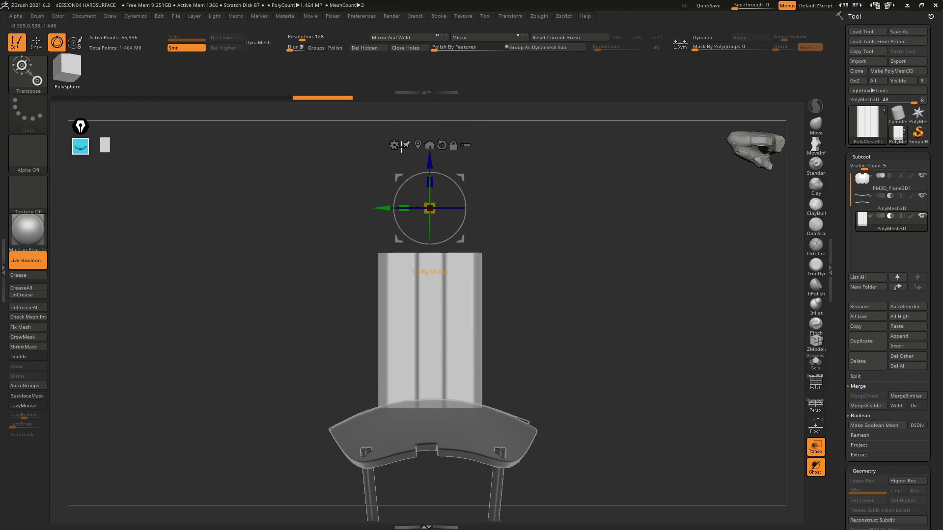
{"action": "key", "text": "ctrl+s"}
{"action": "key", "text": "Return"}
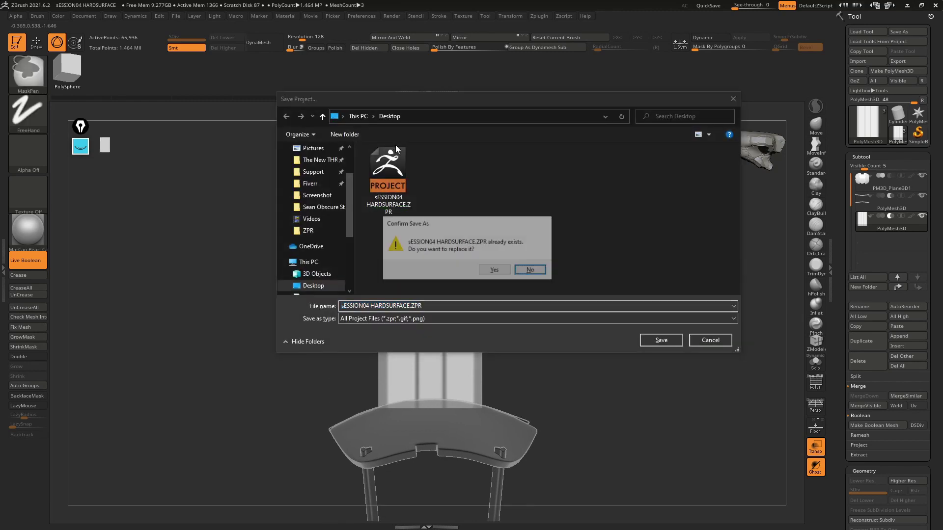
{"action": "key", "text": "y"}
Add a Bend Curve deformer to the grooved panel and bend its top outward.
{"action": "left_click", "coordinate": [394, 147]}
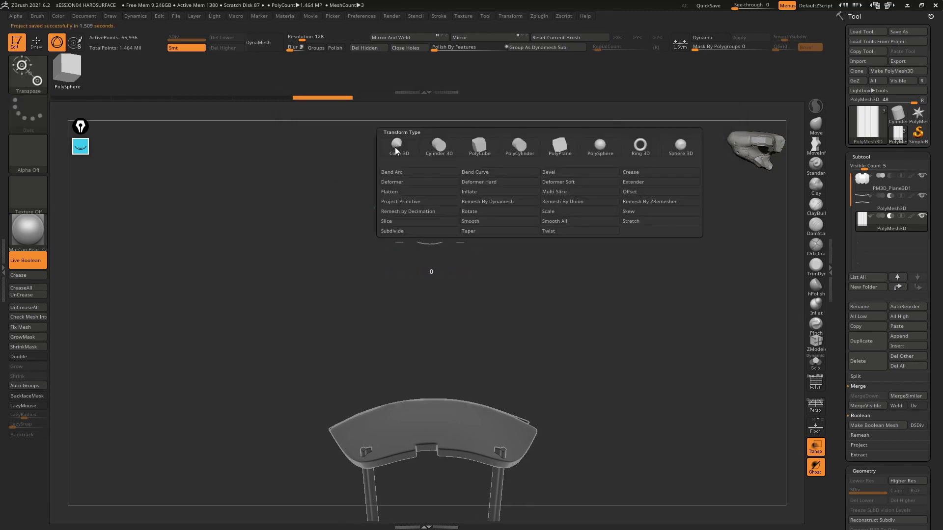
{"action": "left_click", "coordinate": [487, 172]}
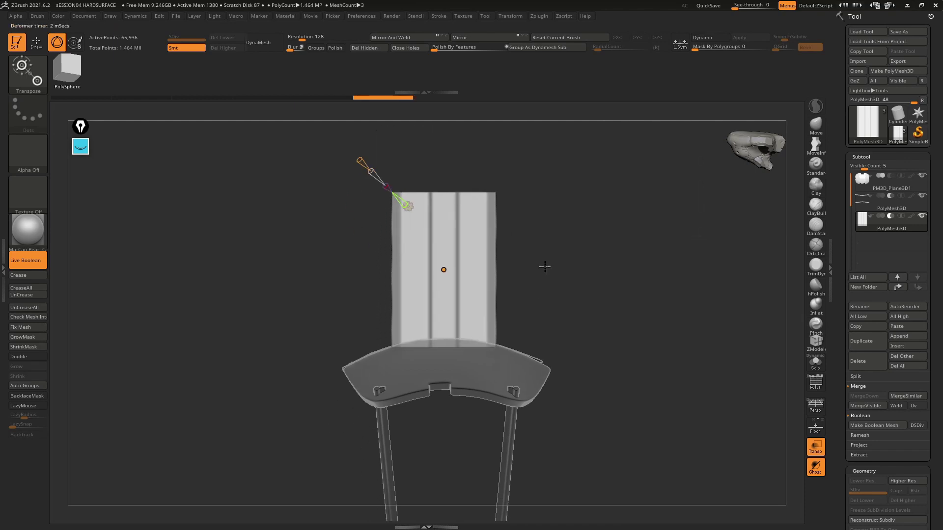
{"action": "right_click_drag", "start_coordinate": [491, 280], "coordinate": [334, 183], "text": "ctrl"}
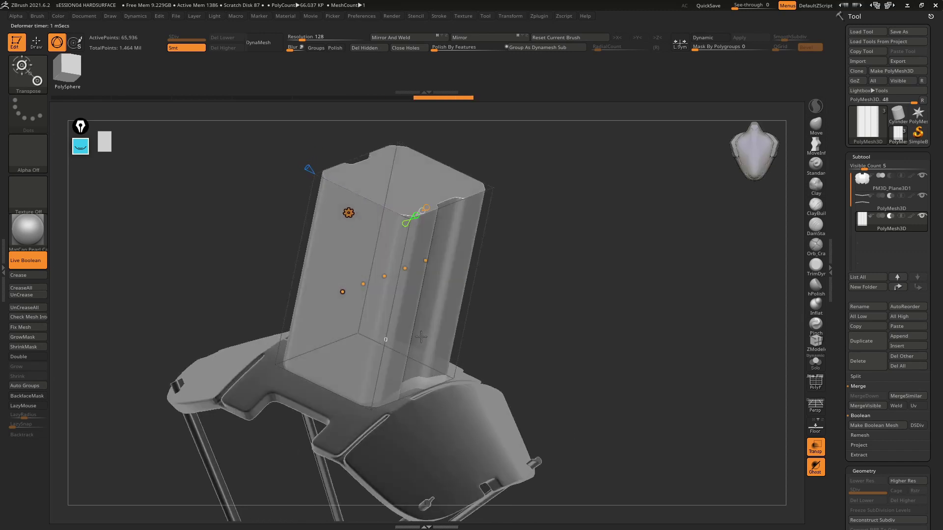
{"action": "mouse_move", "coordinate": [340, 181]}
{"action": "right_mouse_down"}
{"action": "mouse_move", "coordinate": [381, 294]}
{"action": "mouse_move", "coordinate": [378, 229]}
{"action": "right_mouse_up"}
{"action": "left_click_drag", "start_coordinate": [383, 215], "coordinate": [382, 224]}
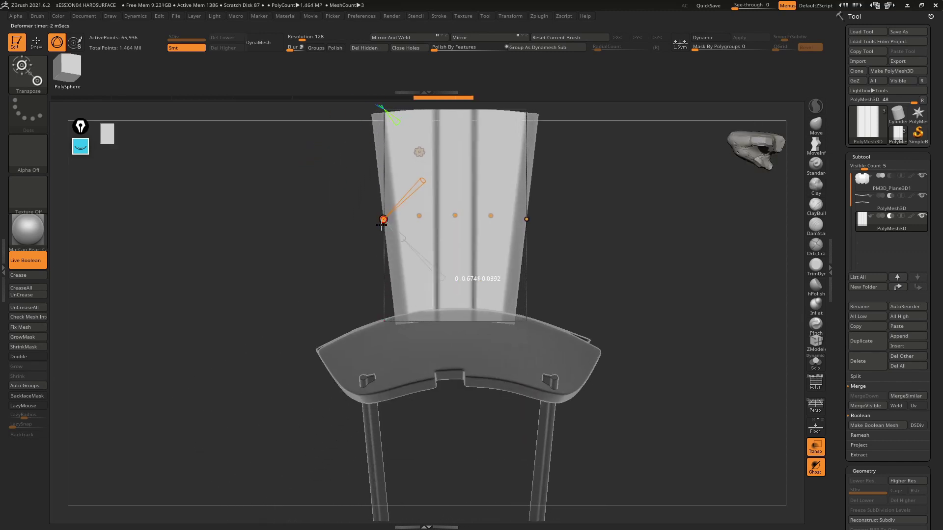
{"action": "right_click_drag", "start_coordinate": [382, 230], "coordinate": [393, 256]}
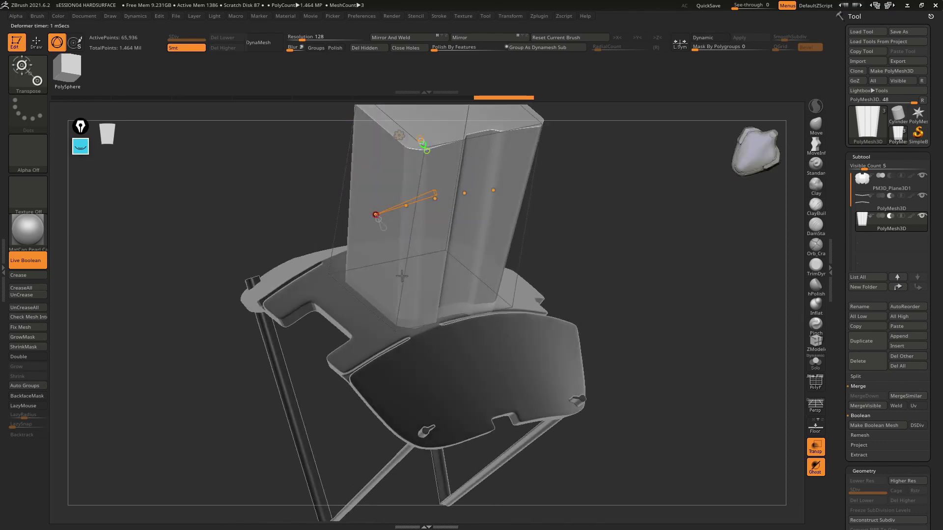
Turn off Transp and accept the bend so it becomes permanent.
{"action": "left_click", "coordinate": [823, 452]}
{"action": "mouse_move", "coordinate": [633, 324]}
{"action": "right_mouse_down"}
{"action": "mouse_move", "coordinate": [642, 312]}
{"action": "mouse_move", "coordinate": [627, 308]}
{"action": "mouse_move", "coordinate": [648, 309]}
{"action": "mouse_move", "coordinate": [641, 238]}
{"action": "mouse_move", "coordinate": [573, 227]}
{"action": "right_mouse_up"}
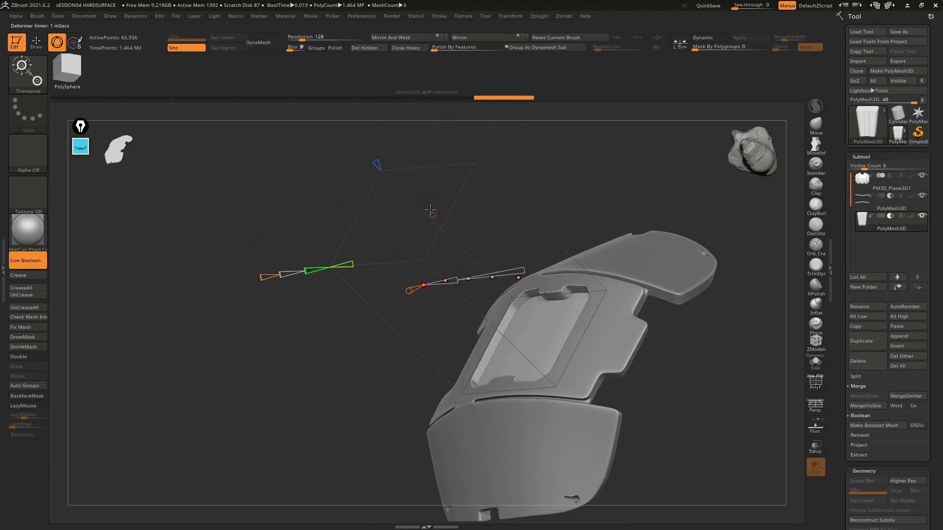
{"action": "left_click", "coordinate": [430, 211]}
{"action": "left_click", "coordinate": [561, 217]}
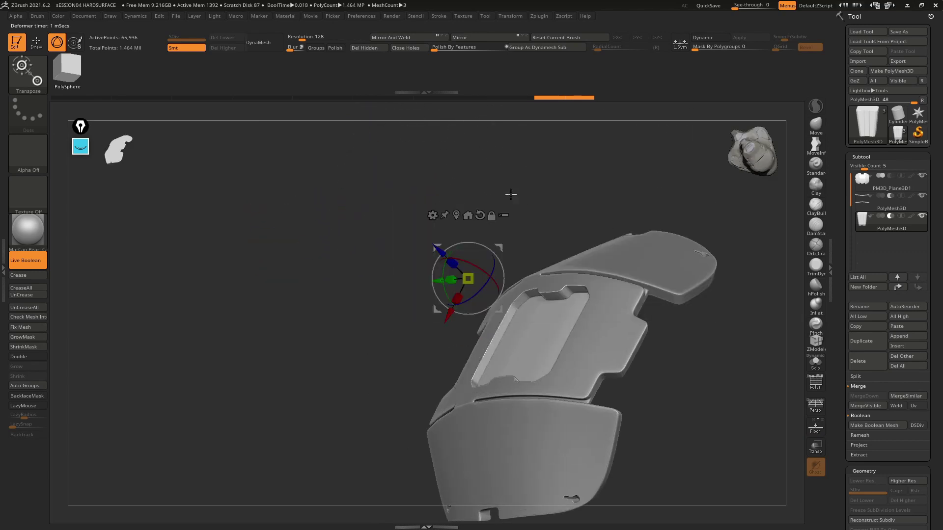
{"action": "left_click_drag", "start_coordinate": [442, 252], "coordinate": [438, 250]}
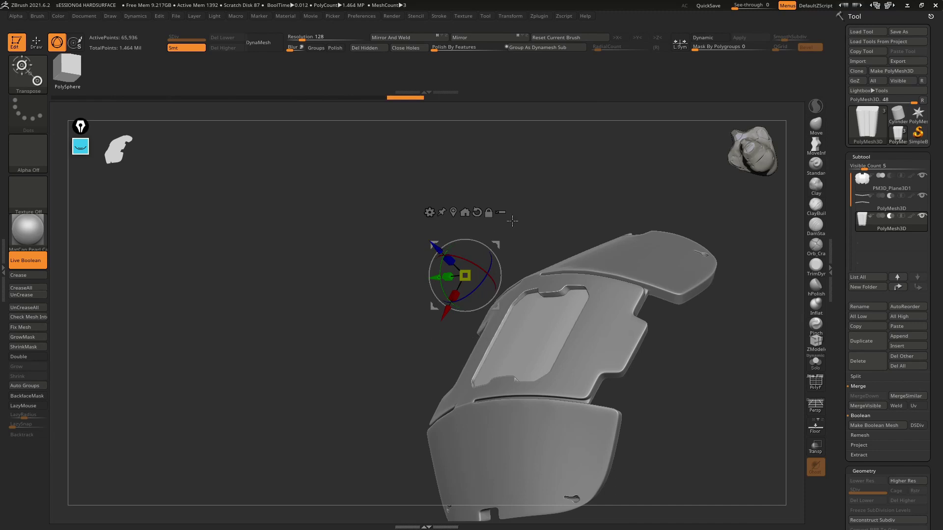
{"action": "mouse_move", "coordinate": [512, 222]}
{"action": "left_mouse_down"}
{"action": "mouse_move", "coordinate": [584, 235]}
{"action": "mouse_move", "coordinate": [516, 195]}
{"action": "left_mouse_up"}
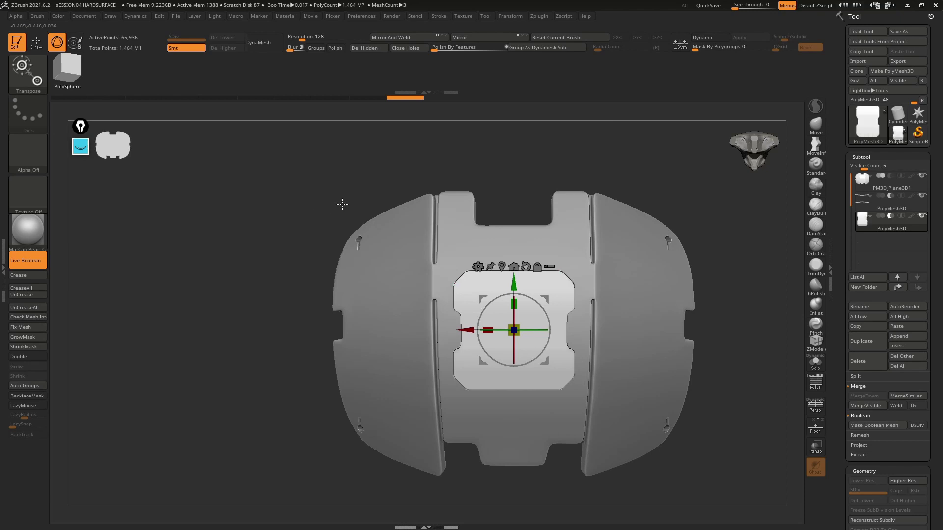
Load the notch alpha, scale it over the plate's bottom centre edge and make a mesh.
{"action": "key", "text": "m"}
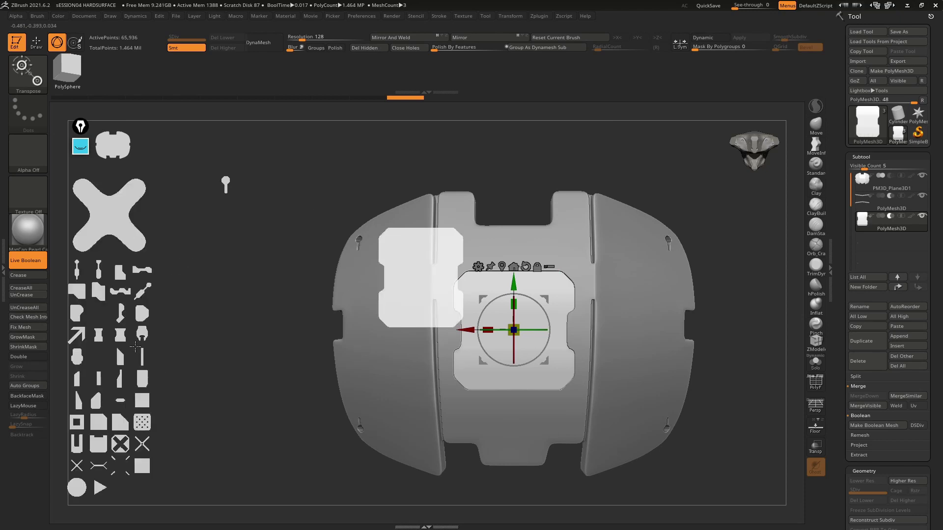
{"action": "left_click", "coordinate": [386, 286], "text": "alt"}
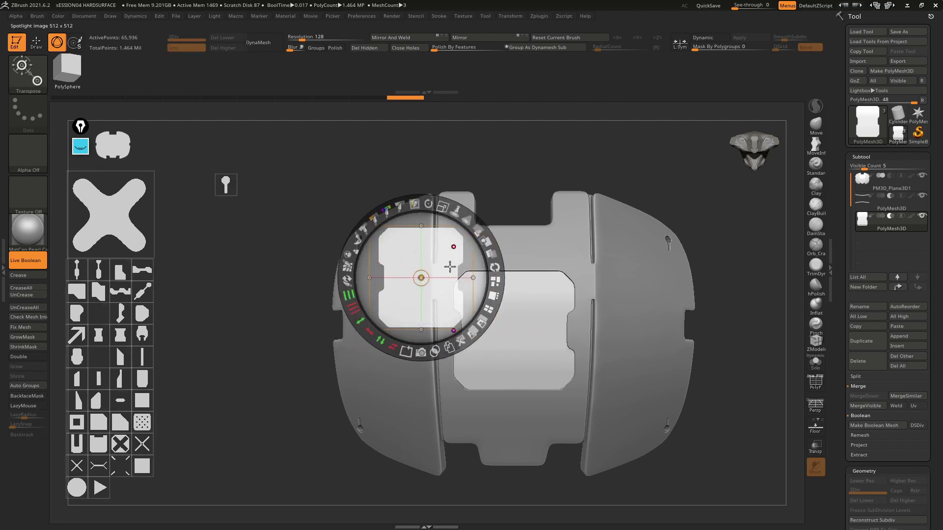
{"action": "mouse_move", "coordinate": [444, 267]}
{"action": "left_mouse_down"}
{"action": "mouse_move", "coordinate": [297, 267]}
{"action": "mouse_move", "coordinate": [243, 242]}
{"action": "left_mouse_up"}
{"action": "left_click_drag", "start_coordinate": [239, 190], "coordinate": [152, 386]}
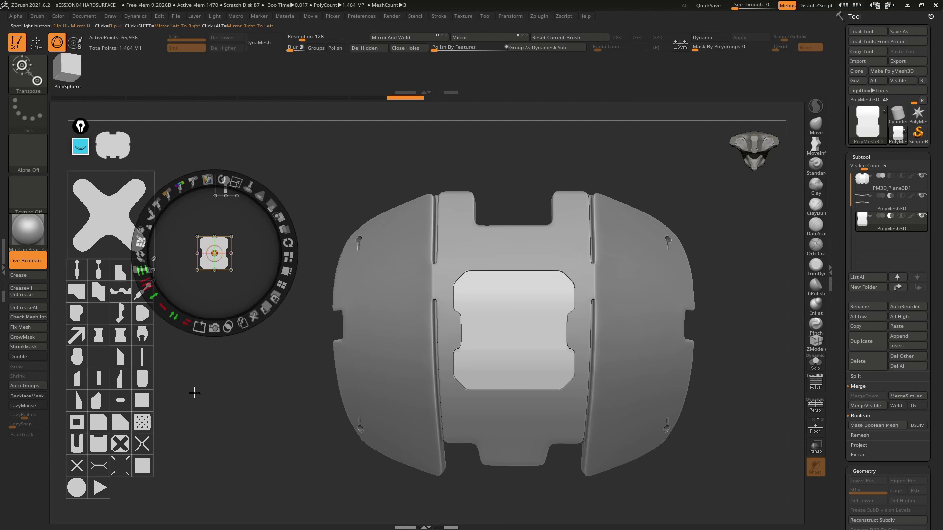
{"action": "left_click", "coordinate": [99, 451]}
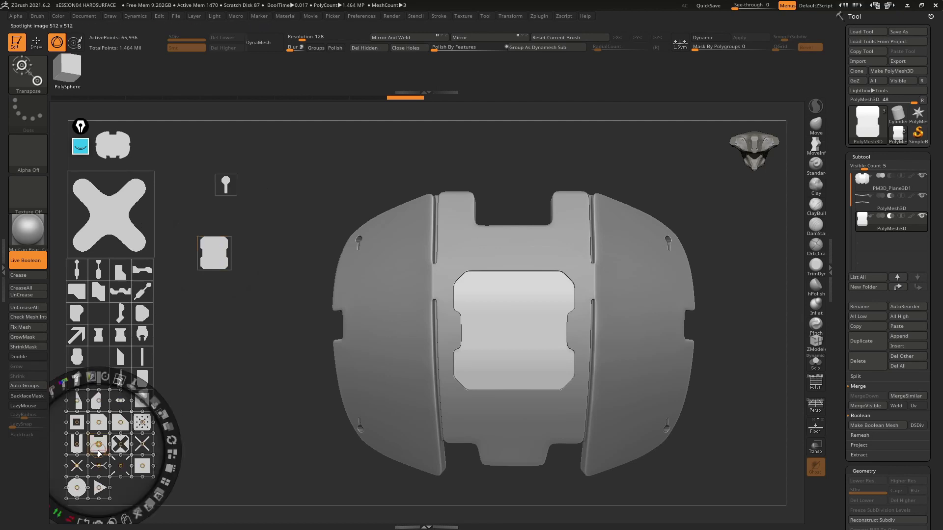
{"action": "mouse_move", "coordinate": [105, 448]}
{"action": "left_mouse_down"}
{"action": "mouse_move", "coordinate": [568, 447]}
{"action": "mouse_move", "coordinate": [567, 461]}
{"action": "left_mouse_up"}
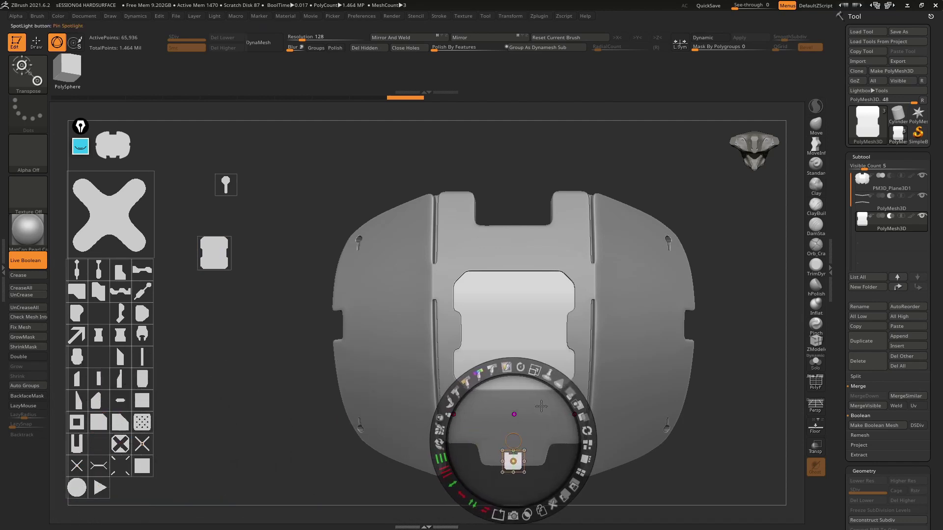
{"action": "mouse_move", "coordinate": [535, 371]}
{"action": "left_mouse_down"}
{"action": "mouse_move", "coordinate": [526, 479]}
{"action": "mouse_move", "coordinate": [555, 448]}
{"action": "left_mouse_up"}
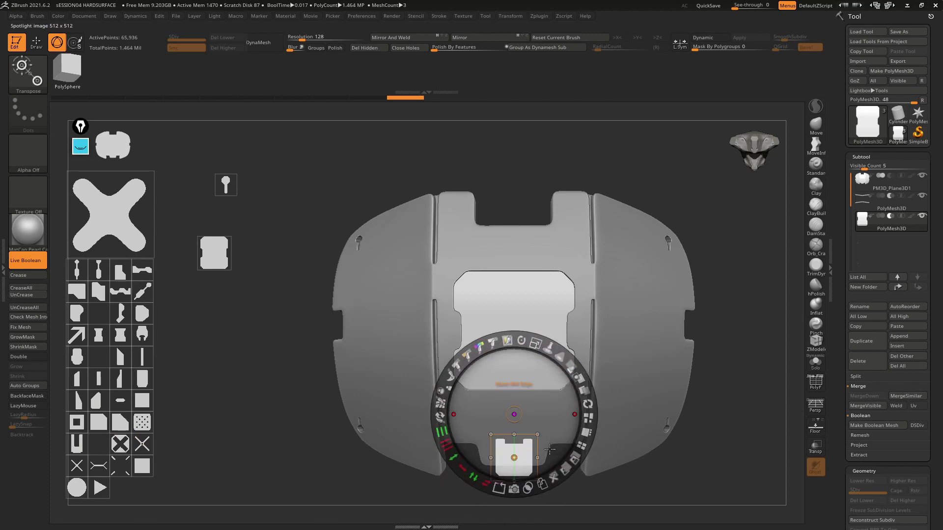
{"action": "left_click", "coordinate": [514, 489]}
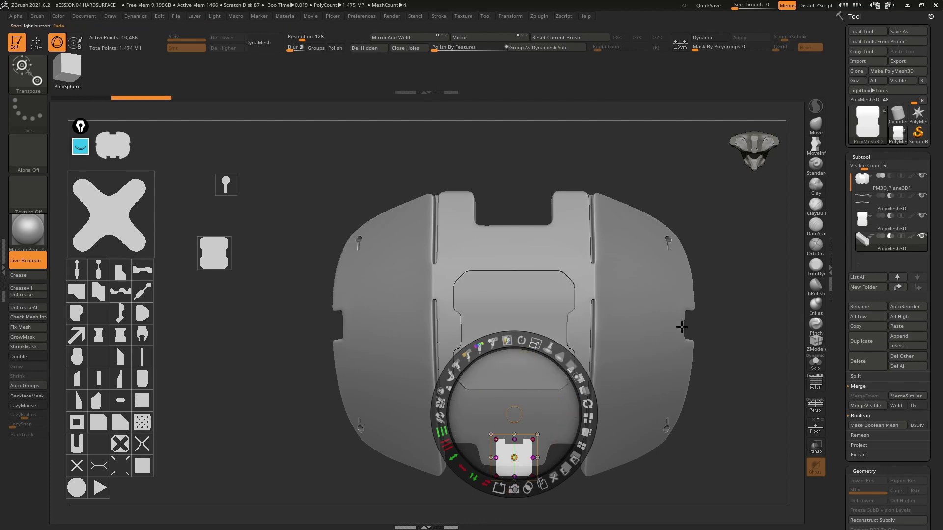
Close the image overlay and orbit around the new notch piece.
{"action": "key", "text": "z"}
{"action": "mouse_move", "coordinate": [731, 371]}
{"action": "left_mouse_down"}
{"action": "mouse_move", "coordinate": [736, 354]}
{"action": "mouse_move", "coordinate": [680, 389]}
{"action": "mouse_move", "coordinate": [776, 311]}
{"action": "left_mouse_up"}
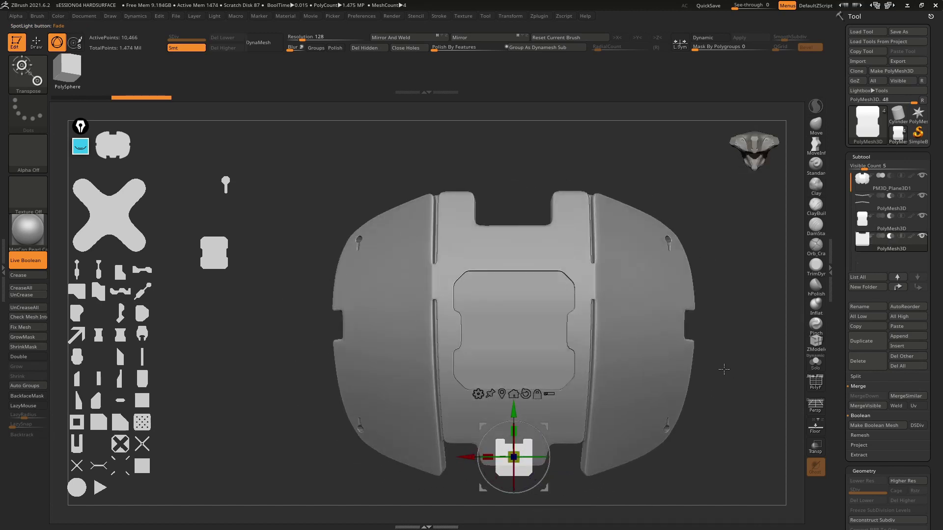
{"action": "mouse_move", "coordinate": [744, 315]}
{"action": "left_mouse_down"}
{"action": "mouse_move", "coordinate": [732, 312]}
{"action": "mouse_move", "coordinate": [713, 207]}
{"action": "mouse_move", "coordinate": [565, 255]}
{"action": "mouse_move", "coordinate": [529, 308]}
{"action": "mouse_move", "coordinate": [529, 296]}
{"action": "left_mouse_up"}
{"action": "key", "text": "shift+f"}
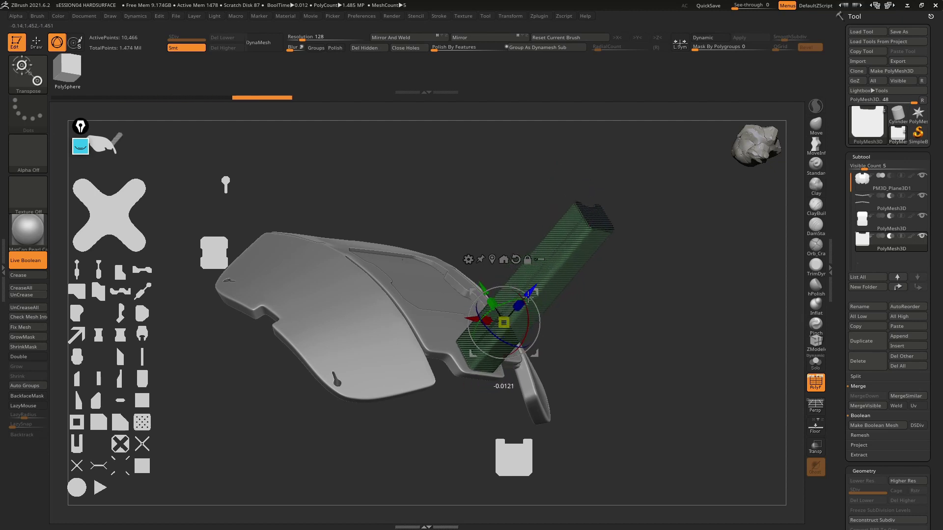
{"action": "left_click_drag", "start_coordinate": [626, 326], "coordinate": [606, 379]}
Move the notch cutter down and nudge it along its depth axis, then return to ZModeler.
{"action": "left_click_drag", "start_coordinate": [505, 279], "coordinate": [511, 293]}
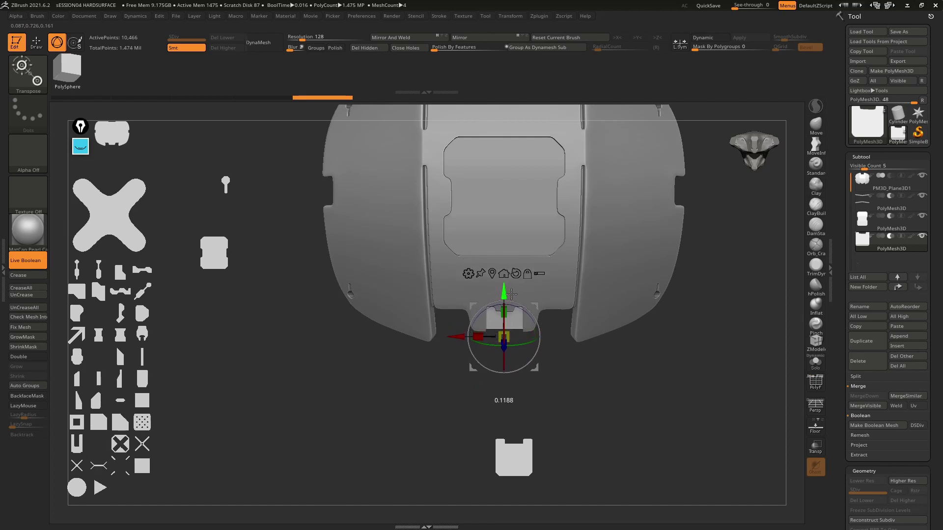
{"action": "left_click_drag", "start_coordinate": [511, 293], "coordinate": [480, 347]}
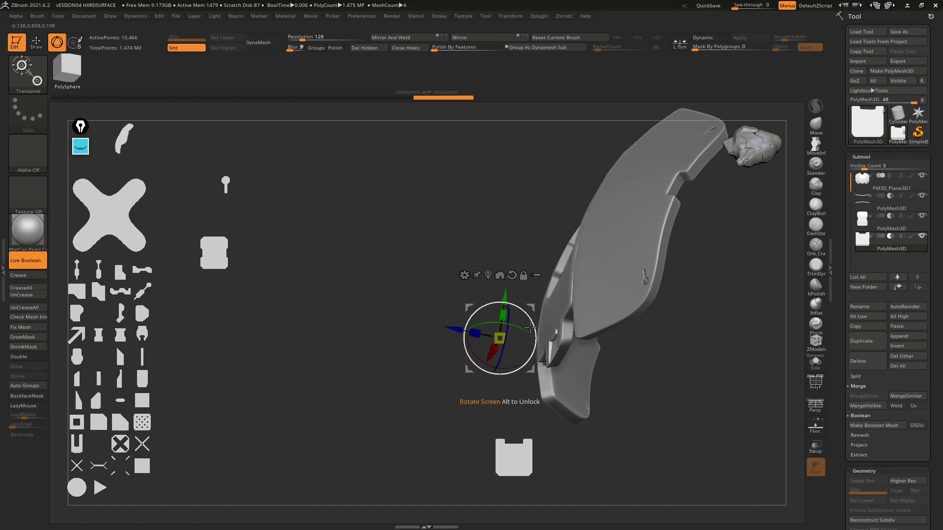
{"action": "mouse_move", "coordinate": [530, 328]}
{"action": "left_mouse_down"}
{"action": "mouse_move", "coordinate": [490, 361]}
{"action": "mouse_move", "coordinate": [465, 339]}
{"action": "left_mouse_up"}
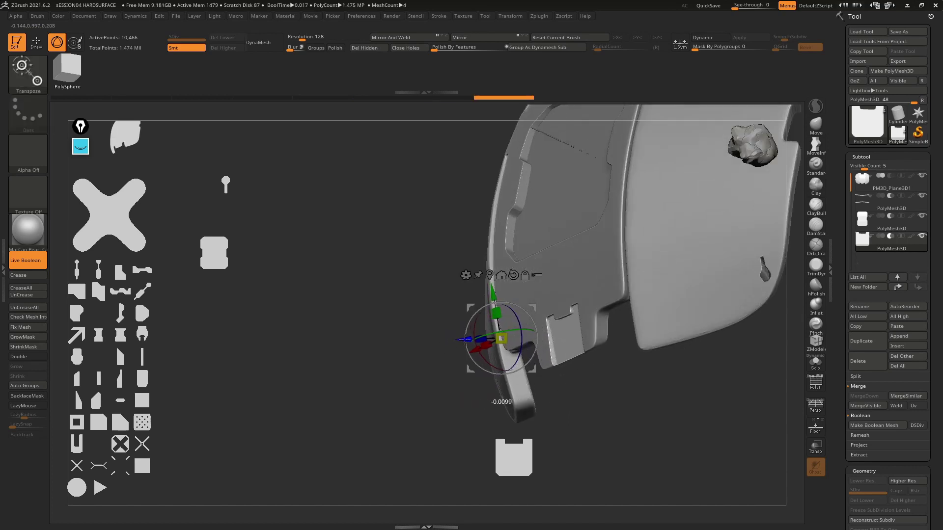
{"action": "left_click_drag", "start_coordinate": [467, 338], "coordinate": [653, 312]}
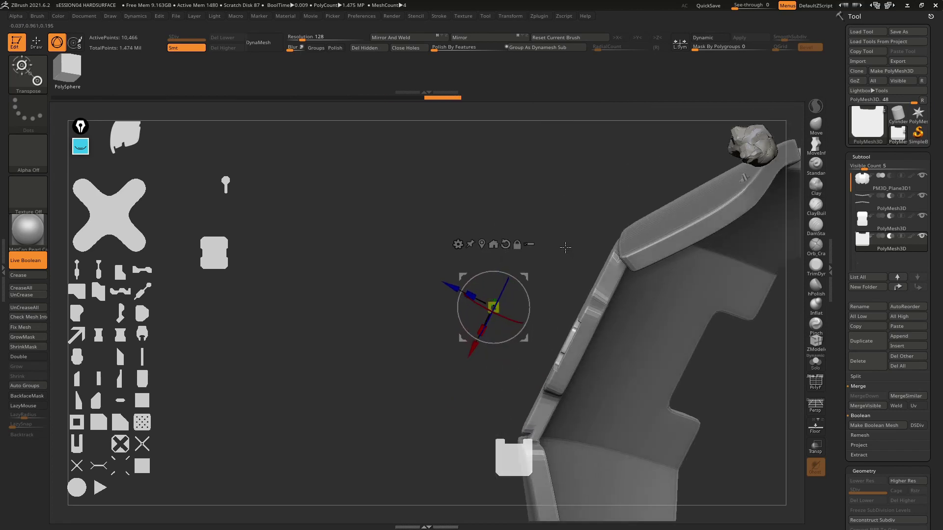
{"action": "key", "text": "f"}
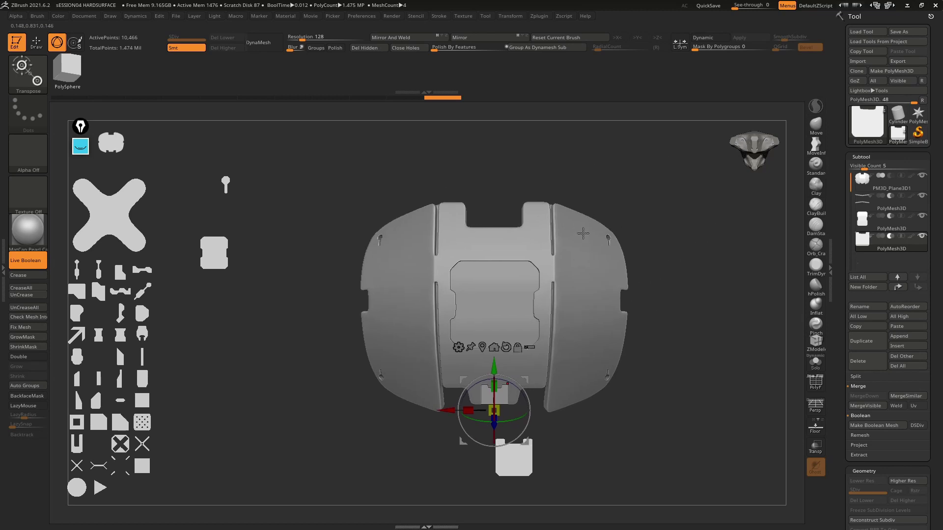
{"action": "key", "text": "q"}
{"action": "left_click_drag", "start_coordinate": [600, 231], "coordinate": [262, 257]}
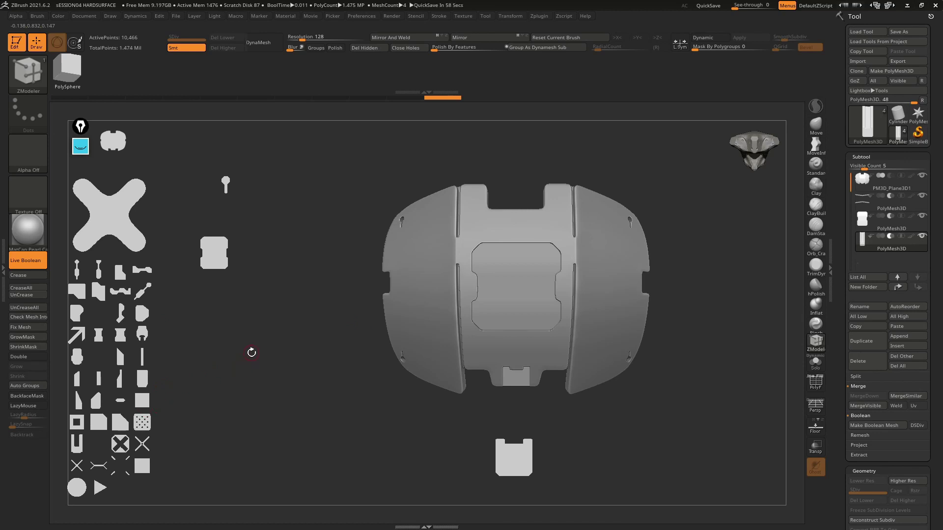
Load AK_HardSurface_04 and make a capsule slot mesh on the central panel's left.
{"action": "key", "text": "comma"}
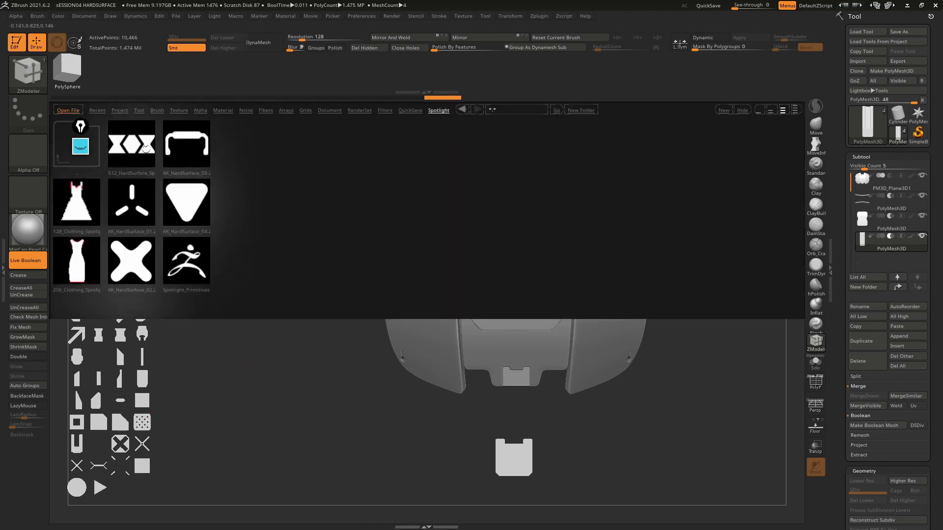
{"action": "double_click", "coordinate": [199, 207]}
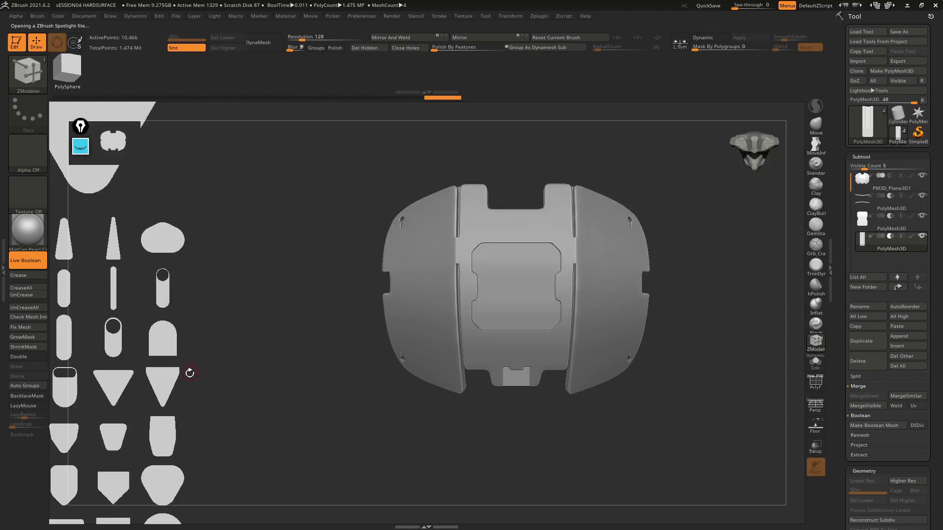
{"action": "key", "text": "z"}
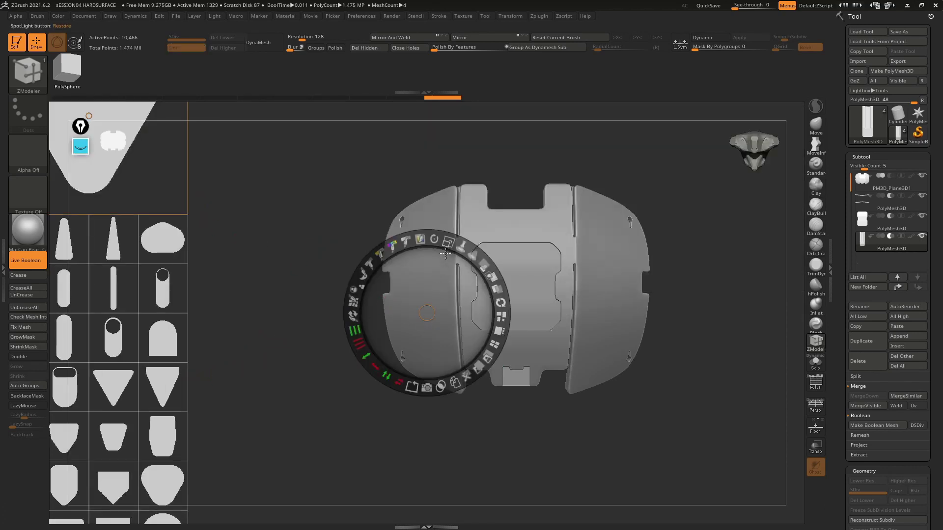
{"action": "left_click_drag", "start_coordinate": [448, 245], "coordinate": [347, 264]}
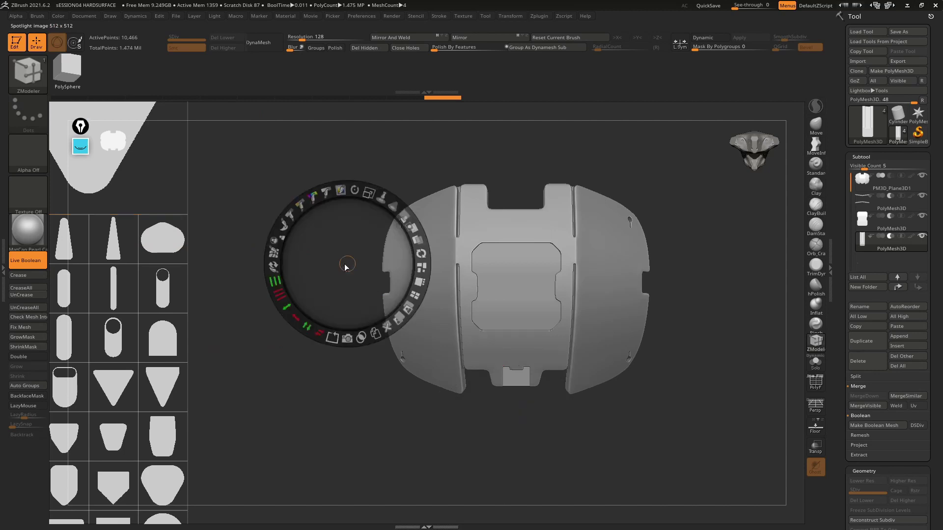
{"action": "left_click_drag", "start_coordinate": [342, 201], "coordinate": [310, 272]}
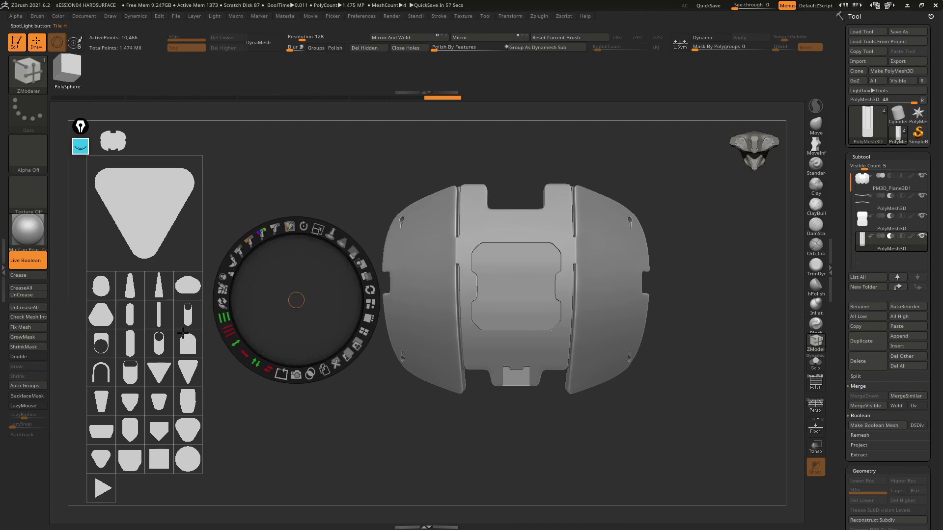
{"action": "left_click", "coordinate": [130, 320]}
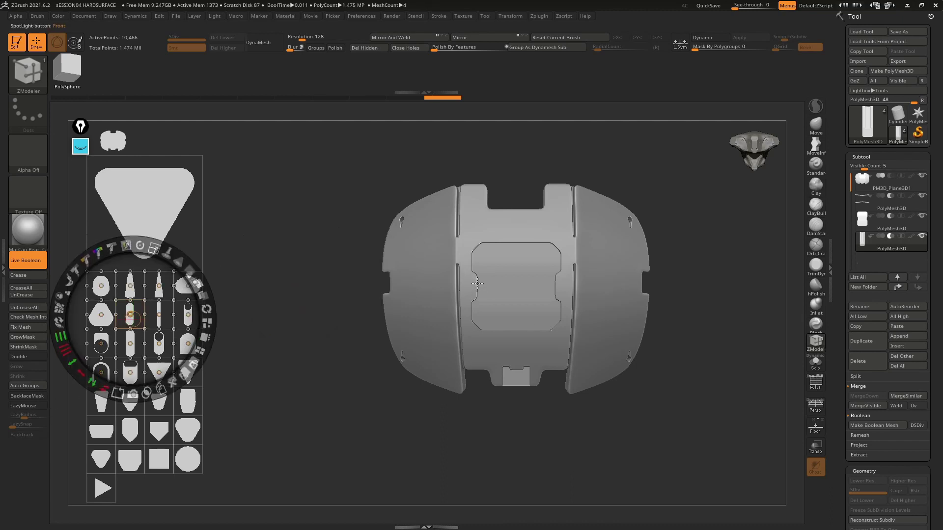
{"action": "left_click_drag", "start_coordinate": [135, 317], "coordinate": [486, 278]}
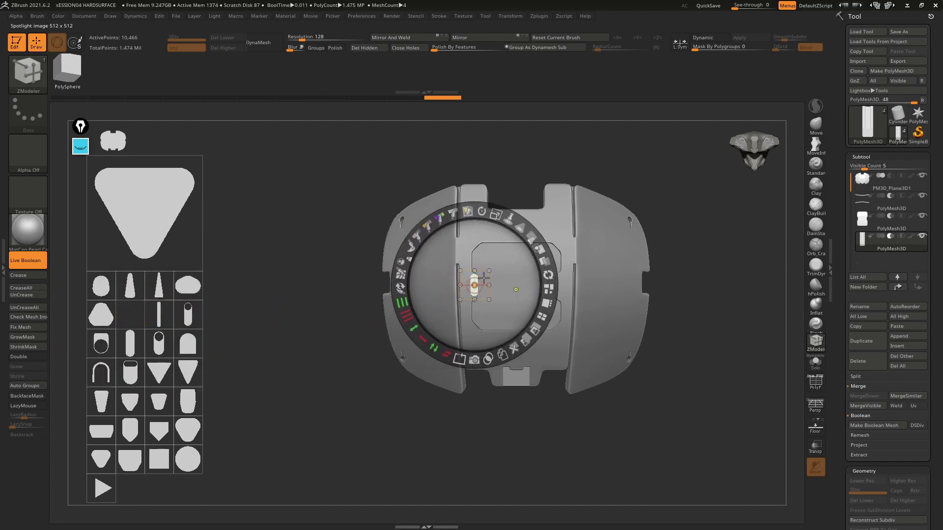
{"action": "left_click", "coordinate": [505, 355]}
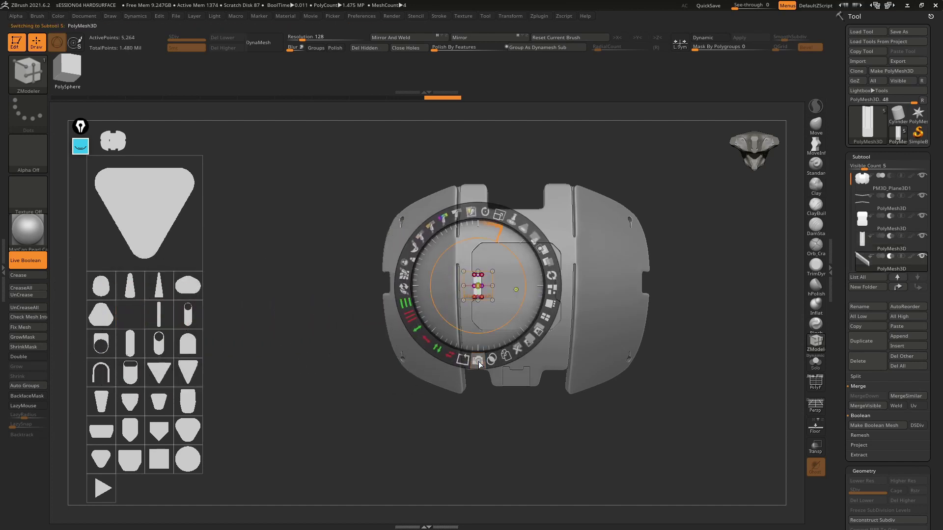
{"action": "mouse_move", "coordinate": [720, 338]}
{"action": "left_mouse_down"}
{"action": "mouse_move", "coordinate": [633, 357]}
{"action": "mouse_move", "coordinate": [583, 419]}
{"action": "left_mouse_up"}
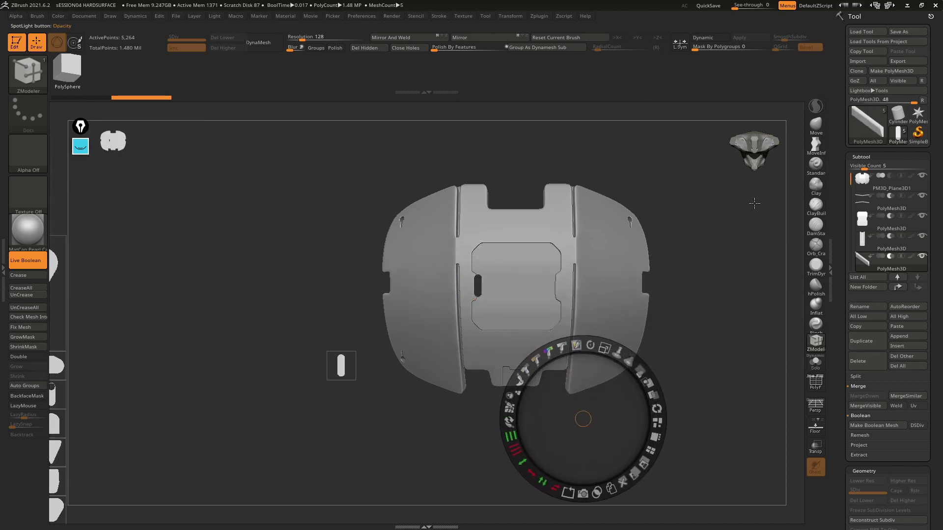
Mirror the slot to the central panel's right side and return to front view.
{"action": "left_click", "coordinate": [459, 39]}
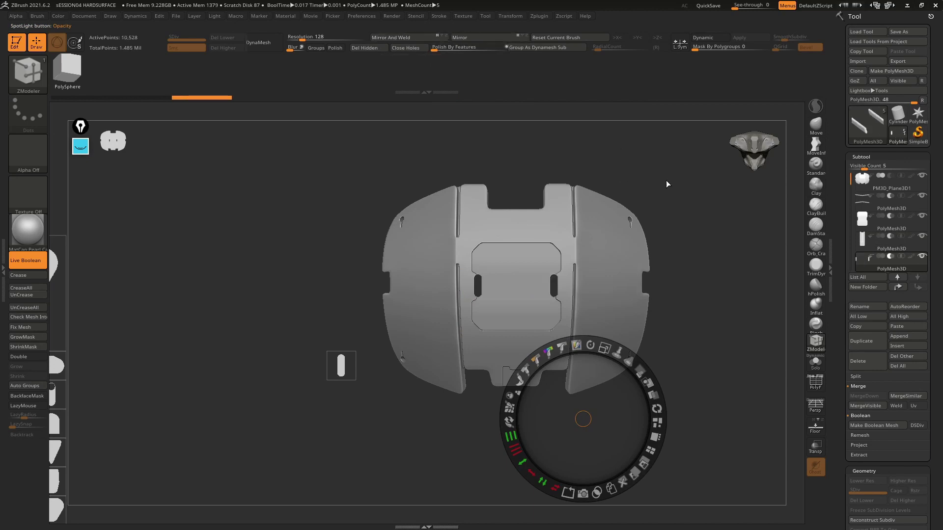
{"action": "left_click", "coordinate": [684, 199]}
{"action": "key", "text": "shift+z"}
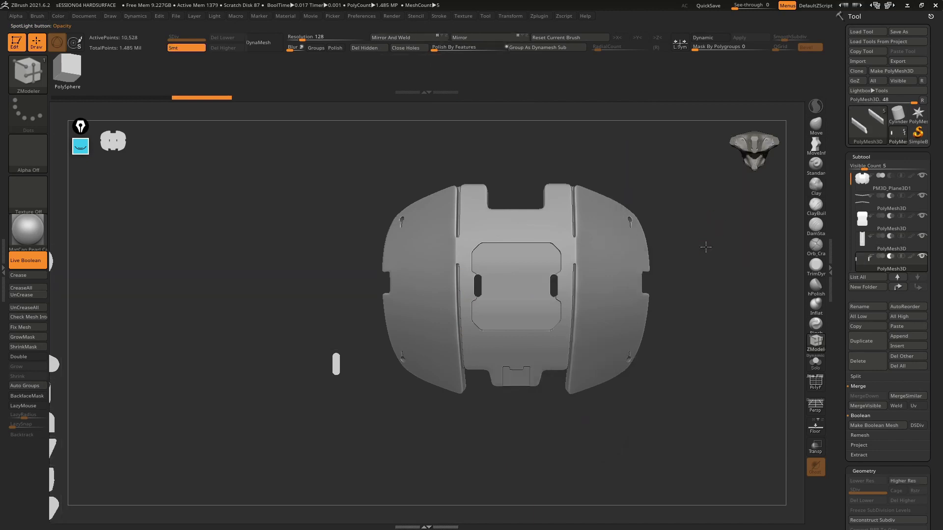
{"action": "mouse_move", "coordinate": [705, 248]}
{"action": "left_mouse_down"}
{"action": "mouse_move", "coordinate": [678, 200]}
{"action": "mouse_move", "coordinate": [704, 227]}
{"action": "mouse_move", "coordinate": [726, 221]}
{"action": "mouse_move", "coordinate": [705, 233]}
{"action": "mouse_move", "coordinate": [689, 201]}
{"action": "mouse_move", "coordinate": [707, 235]}
{"action": "left_mouse_up"}
{"action": "key", "text": "shift+z"}
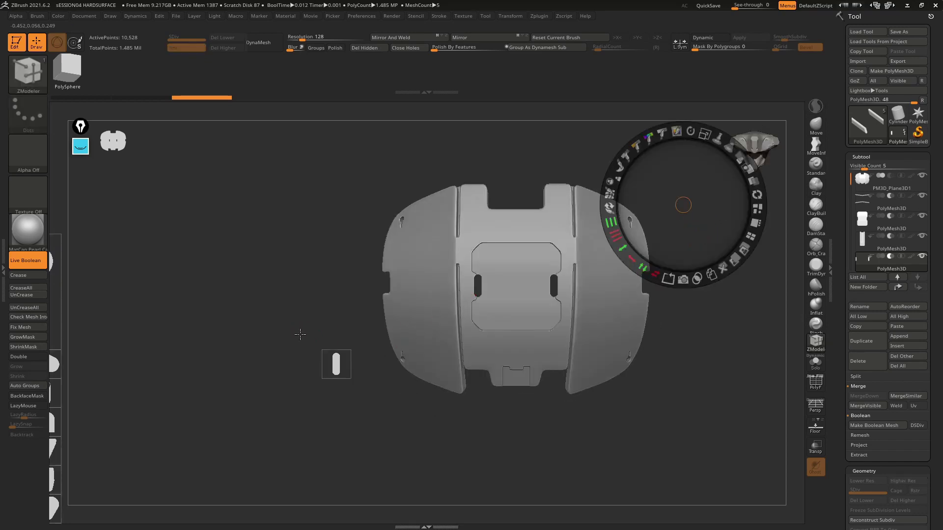
Bring back the capsule shape and rotate it horizontal above the inner recessed panel.
{"action": "left_click", "coordinate": [274, 331]}
{"action": "left_click", "coordinate": [467, 294]}
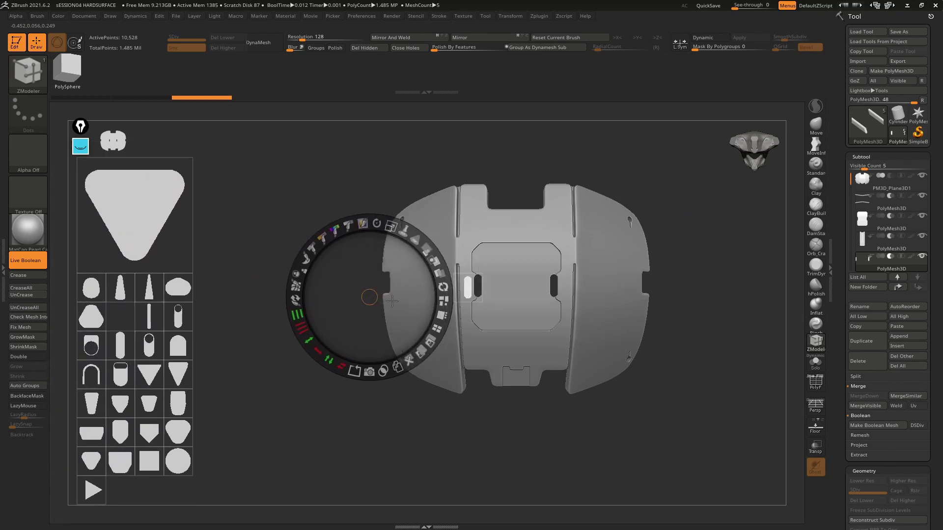
{"action": "mouse_move", "coordinate": [364, 302]}
{"action": "left_mouse_down"}
{"action": "mouse_move", "coordinate": [464, 292]}
{"action": "mouse_move", "coordinate": [552, 236]}
{"action": "left_mouse_up"}
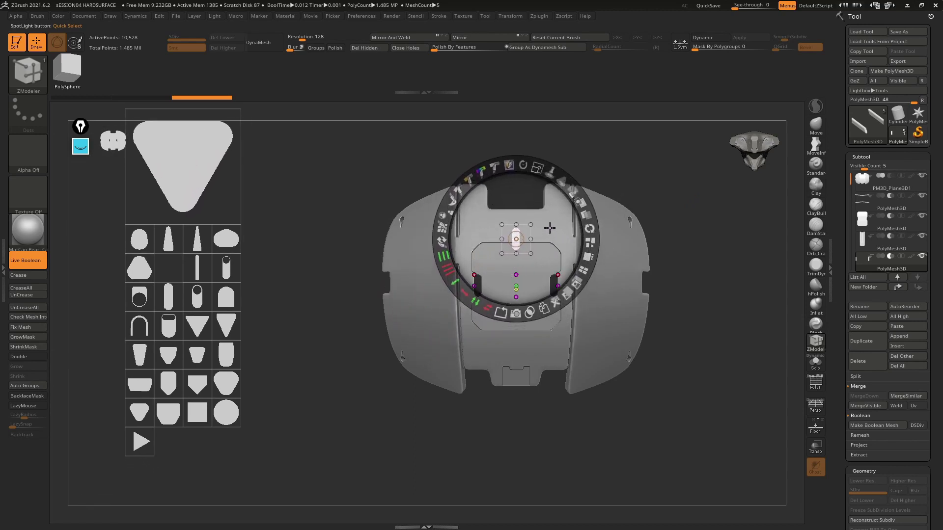
{"action": "mouse_move", "coordinate": [542, 175]}
{"action": "left_mouse_down"}
{"action": "mouse_move", "coordinate": [559, 180]}
{"action": "mouse_move", "coordinate": [521, 238]}
{"action": "left_mouse_up"}
{"action": "left_click", "coordinate": [315, 288]}
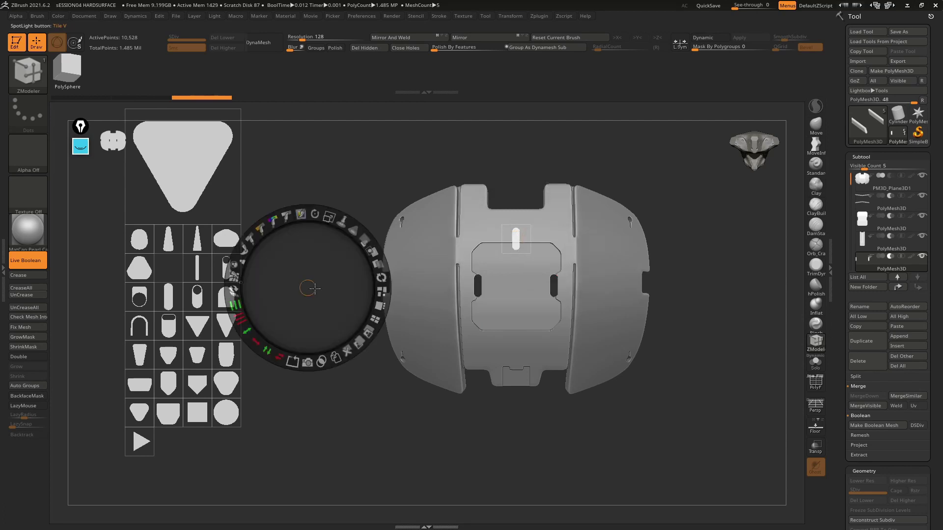
{"action": "left_click", "coordinate": [518, 239]}
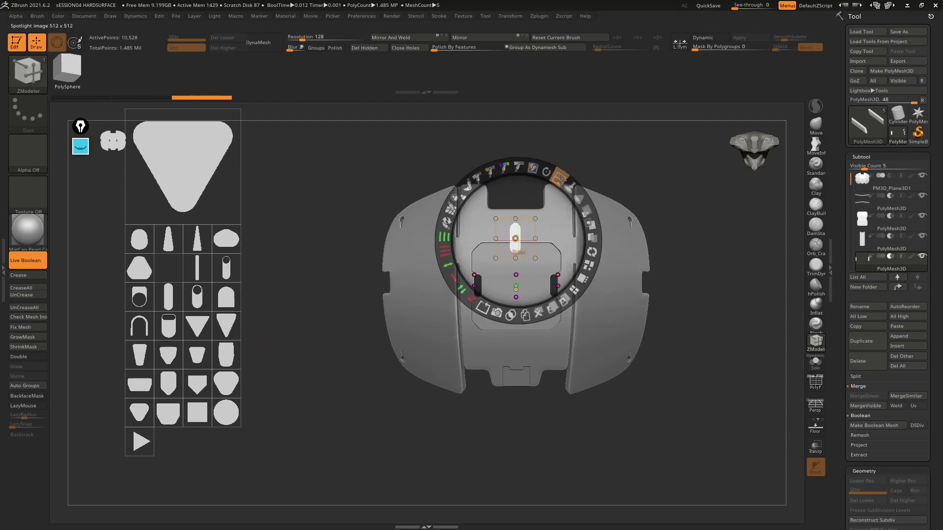
{"action": "mouse_move", "coordinate": [571, 193]}
{"action": "left_mouse_down"}
{"action": "mouse_move", "coordinate": [530, 171]}
{"action": "mouse_move", "coordinate": [632, 250]}
{"action": "left_mouse_up"}
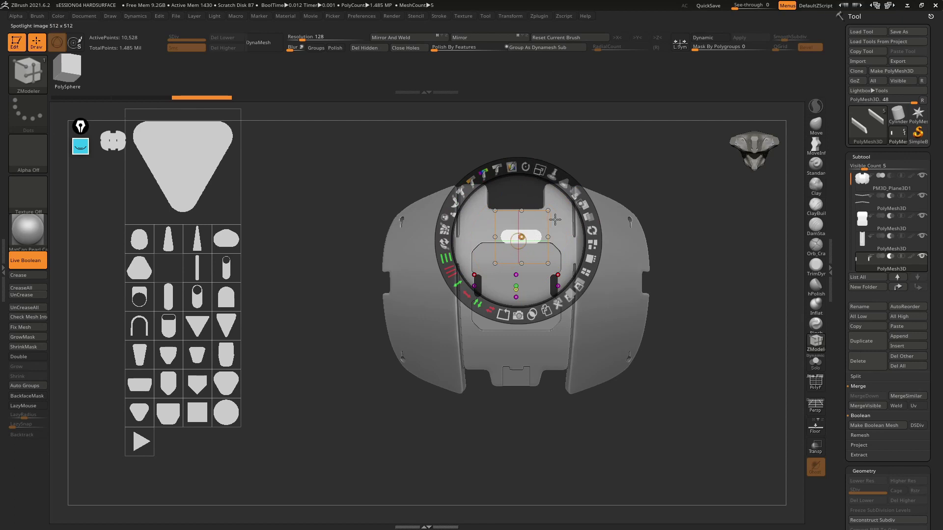
{"action": "left_click_drag", "start_coordinate": [555, 219], "coordinate": [549, 224]}
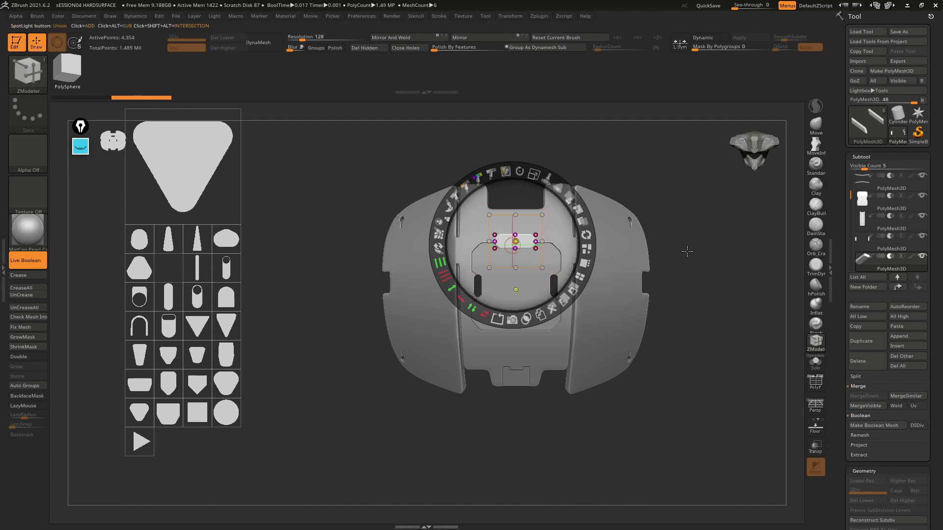
Close Spotlight to create the oval piece and position the cutter against the shell.
{"action": "key", "text": "shift+z"}
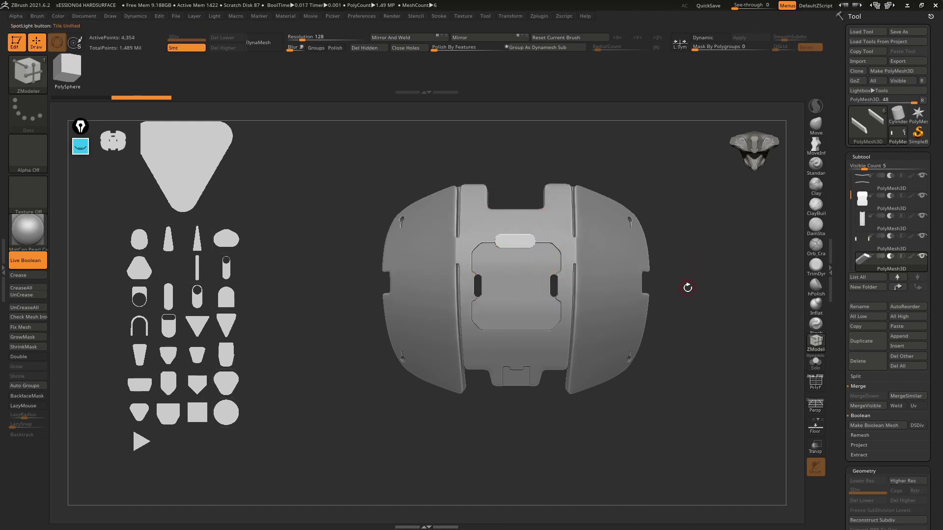
{"action": "mouse_move", "coordinate": [686, 284]}
{"action": "left_mouse_down"}
{"action": "mouse_move", "coordinate": [690, 251]}
{"action": "mouse_move", "coordinate": [705, 237]}
{"action": "mouse_move", "coordinate": [694, 282]}
{"action": "mouse_move", "coordinate": [671, 250]}
{"action": "left_mouse_up"}
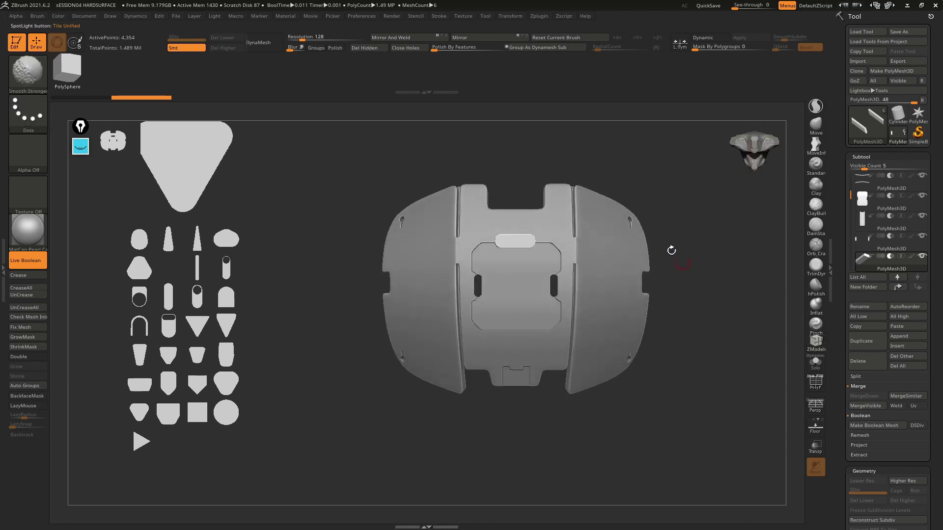
{"action": "key", "text": "shift+z"}
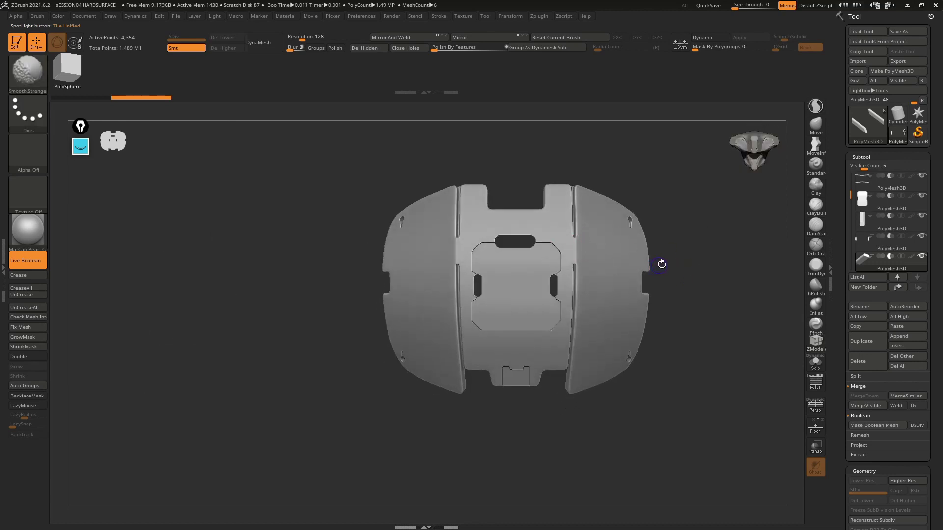
{"action": "mouse_move", "coordinate": [687, 241]}
{"action": "left_mouse_down"}
{"action": "mouse_move", "coordinate": [718, 223]}
{"action": "mouse_move", "coordinate": [606, 216]}
{"action": "mouse_move", "coordinate": [627, 280]}
{"action": "mouse_move", "coordinate": [643, 260]}
{"action": "mouse_move", "coordinate": [569, 255]}
{"action": "mouse_move", "coordinate": [597, 226]}
{"action": "left_mouse_up"}
{"action": "key", "text": "w"}
{"action": "key", "text": "shift+f"}
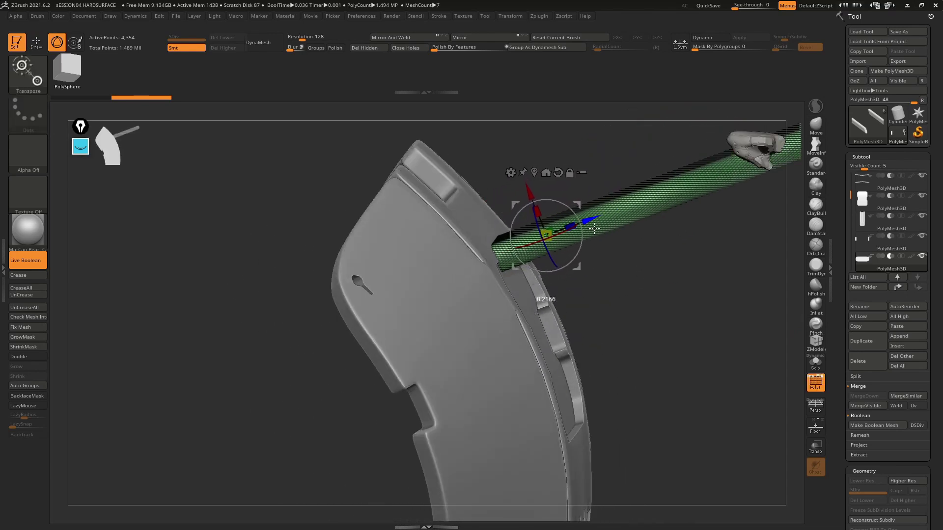
{"action": "key", "text": "shift+f"}
{"action": "left_click_drag", "start_coordinate": [669, 263], "coordinate": [655, 245], "text": "shift"}
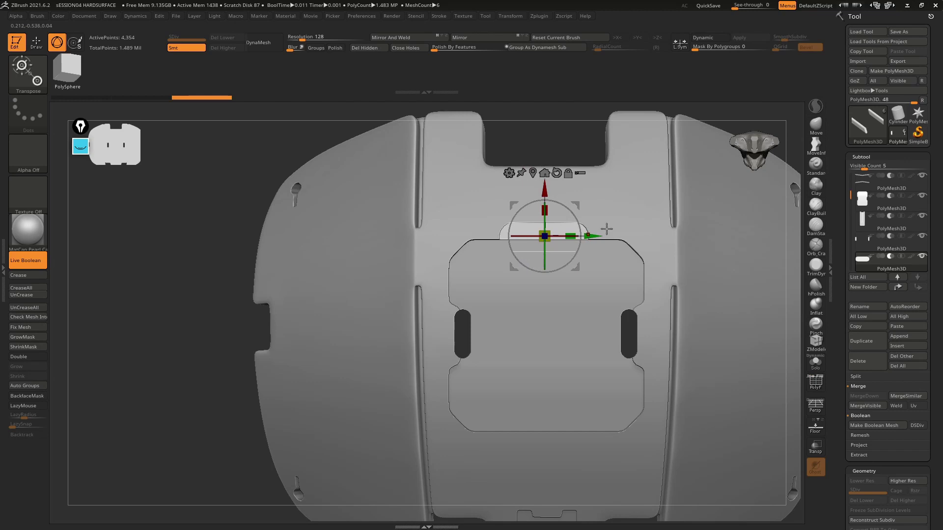
{"action": "mouse_move", "coordinate": [606, 229]}
{"action": "right_mouse_down", "text": "ctrl"}
{"action": "mouse_move", "coordinate": [656, 246]}
{"action": "mouse_move", "coordinate": [581, 143]}
{"action": "mouse_move", "coordinate": [530, 153]}
{"action": "right_mouse_up", "text": "ctrl"}
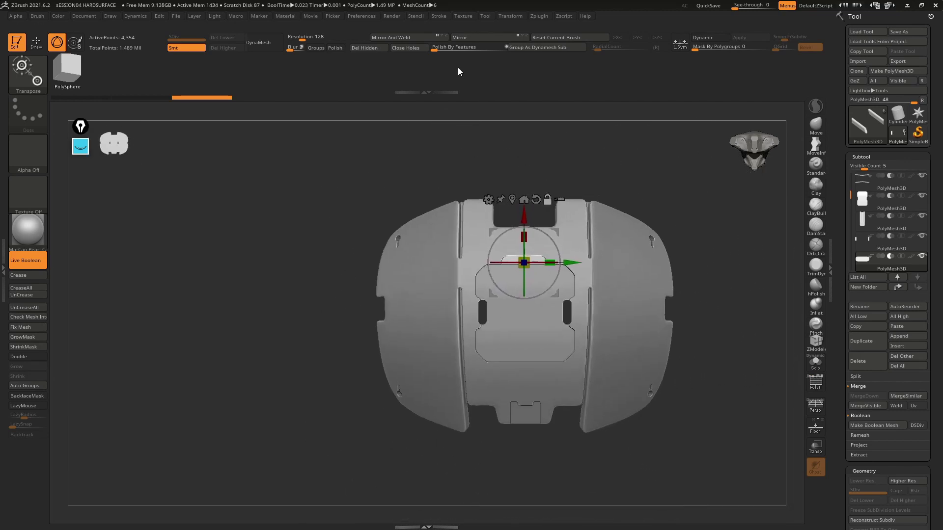
Mirror the oval cutter, then move the slot cutter up and rotate it slightly.
{"action": "left_click", "coordinate": [438, 38]}
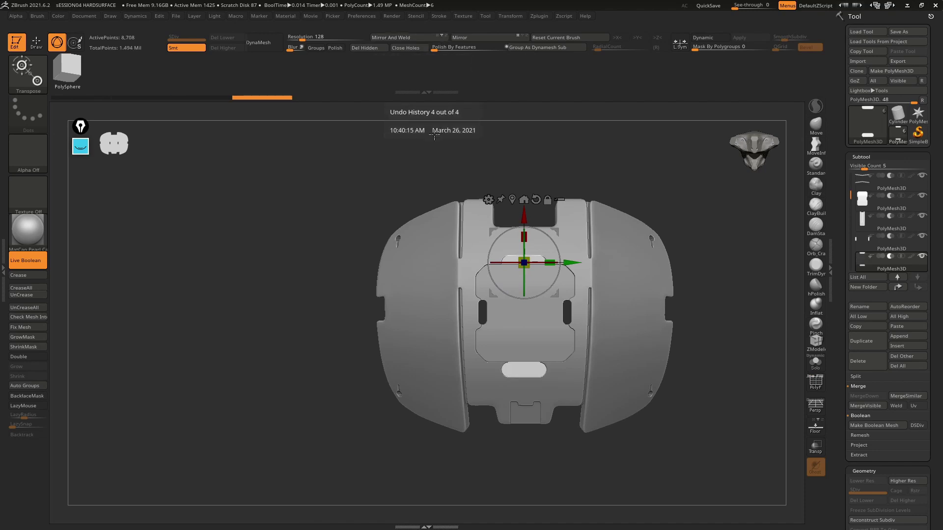
{"action": "right_click_drag", "start_coordinate": [434, 136], "coordinate": [530, 211]}
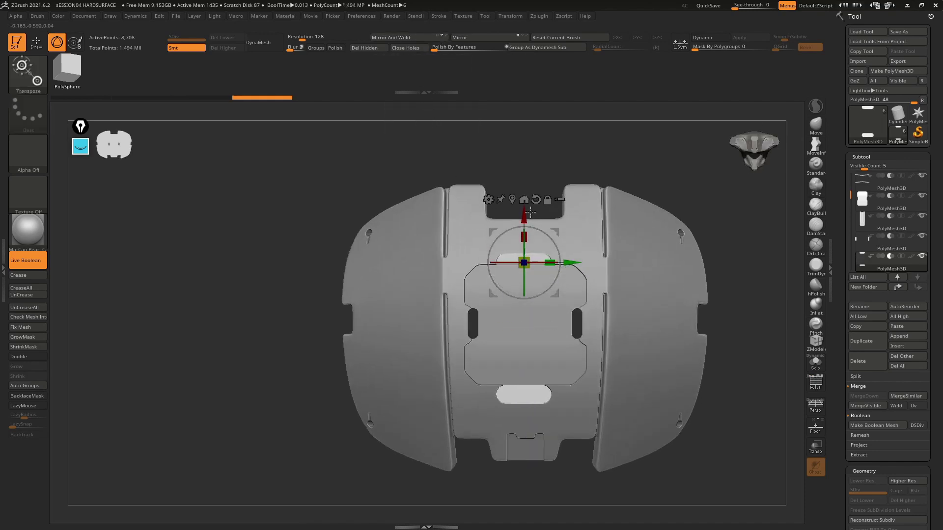
{"action": "left_click_drag", "start_coordinate": [522, 216], "coordinate": [523, 212]}
{"action": "mouse_move", "coordinate": [491, 157]}
{"action": "right_mouse_down"}
{"action": "mouse_move", "coordinate": [468, 134]}
{"action": "mouse_move", "coordinate": [473, 219]}
{"action": "mouse_move", "coordinate": [563, 143]}
{"action": "right_mouse_up"}
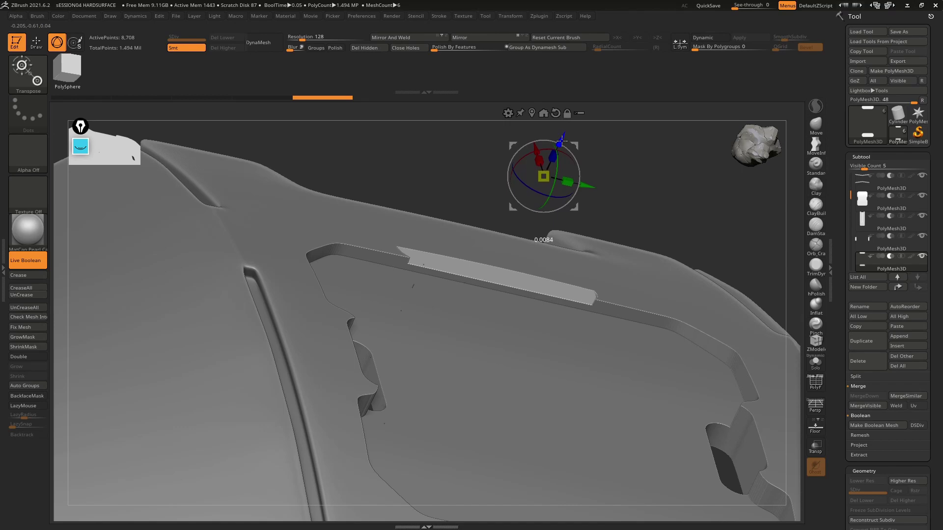
{"action": "left_click_drag", "start_coordinate": [556, 163], "coordinate": [558, 168]}
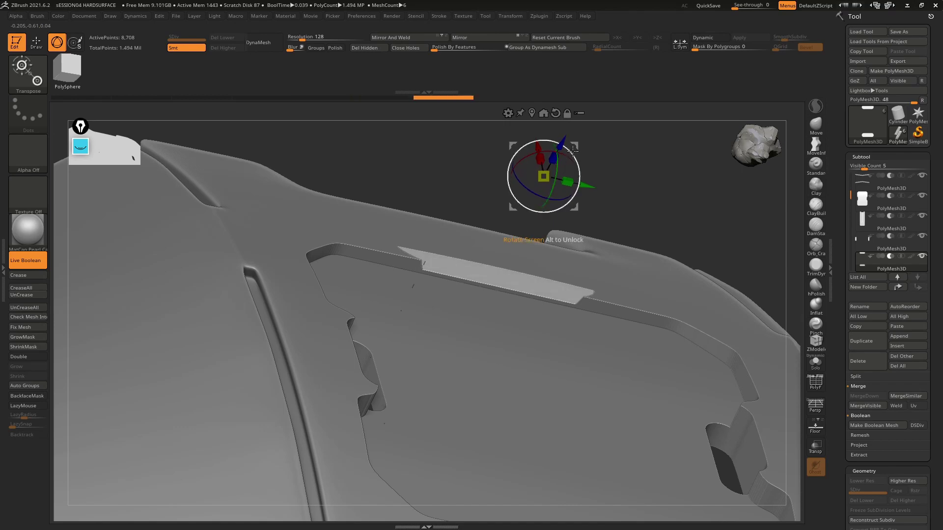
{"action": "mouse_move", "coordinate": [633, 187]}
{"action": "right_mouse_down", "text": "shift"}
{"action": "mouse_move", "coordinate": [633, 232]}
{"action": "mouse_move", "coordinate": [611, 264]}
{"action": "right_mouse_up", "text": "shift"}
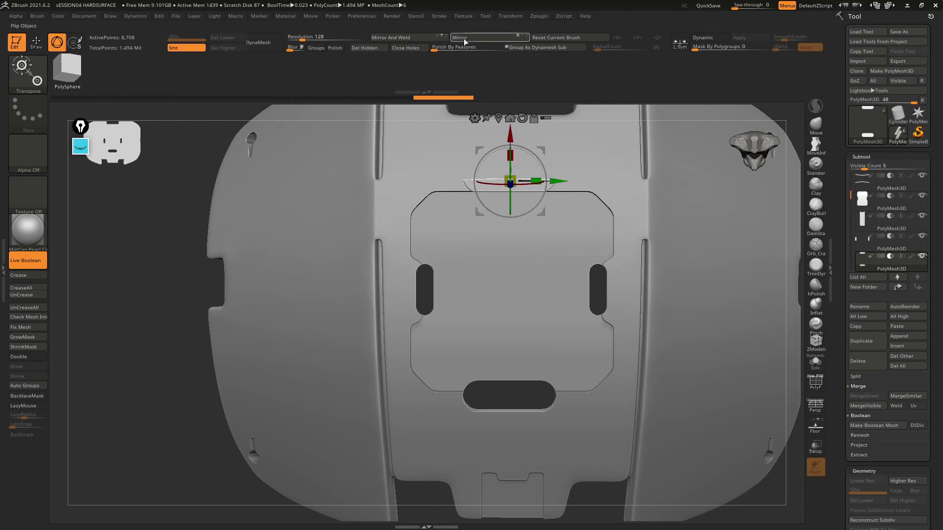
Mirror And Weld the bottom slot cutter, undo a stray move, and nudge the top piece.
{"action": "left_click", "coordinate": [404, 40]}
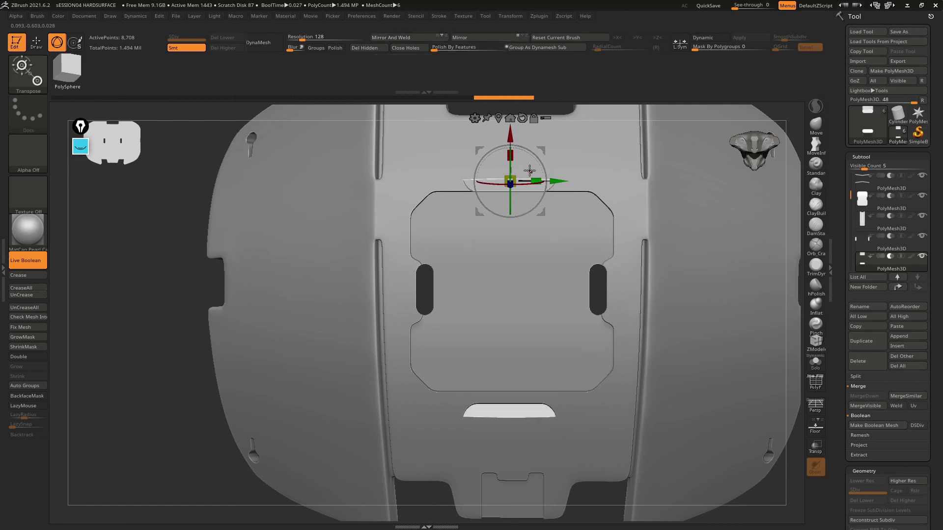
{"action": "mouse_move", "coordinate": [511, 137]}
{"action": "left_mouse_down"}
{"action": "mouse_move", "coordinate": [511, 120]}
{"action": "mouse_move", "coordinate": [510, 138]}
{"action": "left_mouse_up"}
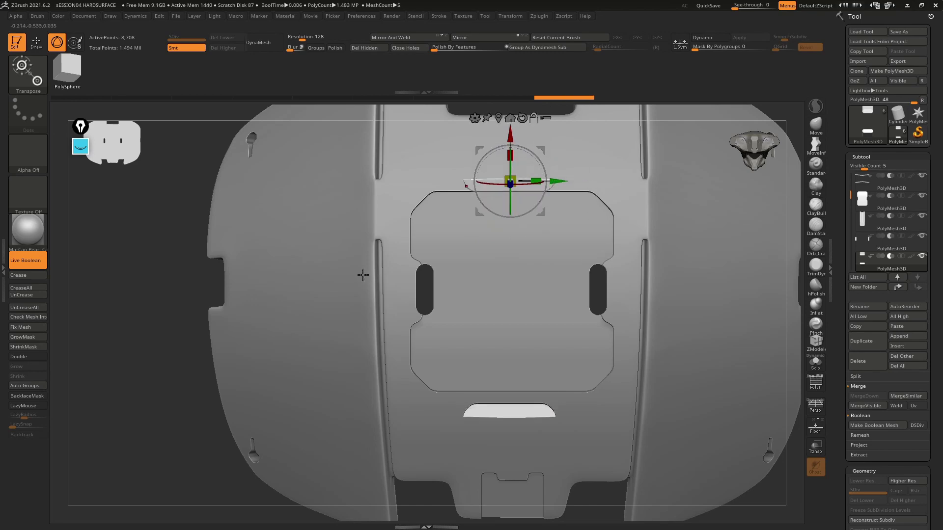
{"action": "key", "text": "ctrl+z"}
{"action": "key", "text": "shift+f"}
{"action": "left_click_drag", "start_coordinate": [569, 248], "coordinate": [629, 280]}
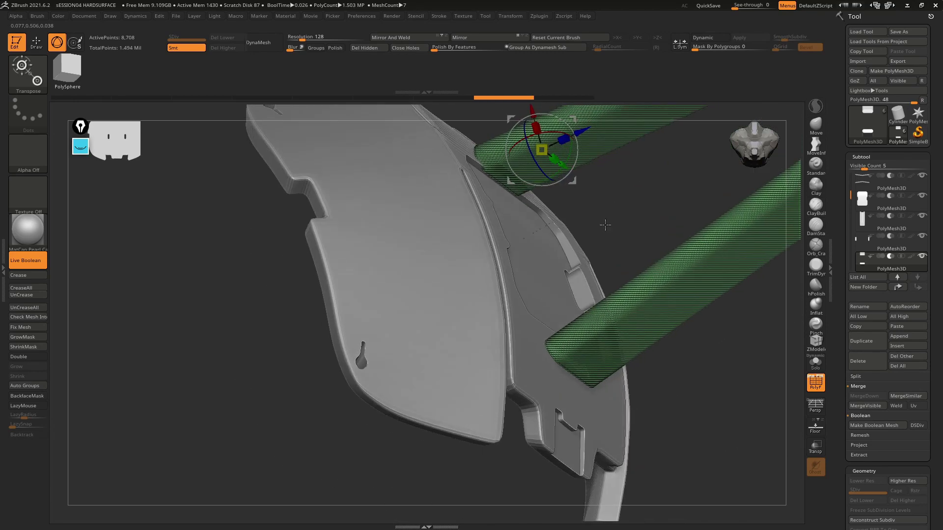
{"action": "left_click_drag", "start_coordinate": [562, 258], "coordinate": [548, 250]}
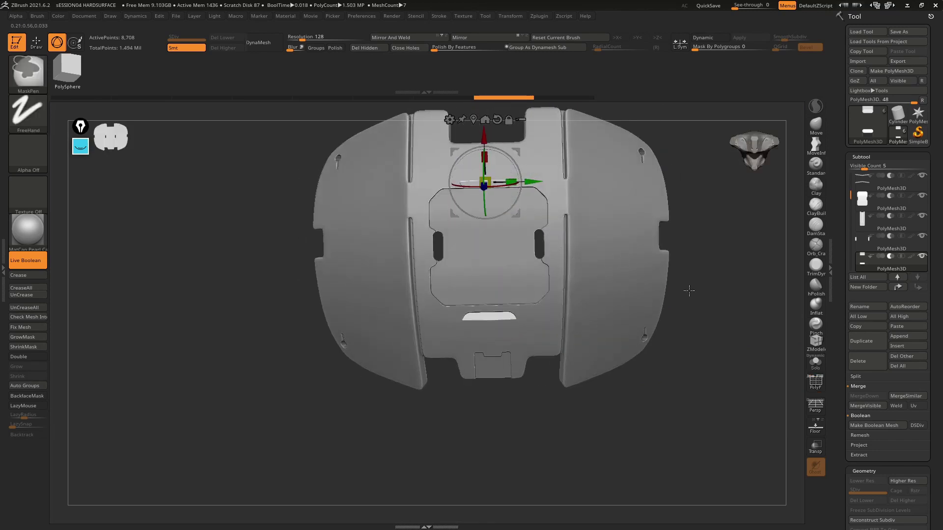
{"action": "mouse_move", "coordinate": [688, 290]}
{"action": "left_mouse_down"}
{"action": "mouse_move", "coordinate": [705, 284]}
{"action": "mouse_move", "coordinate": [705, 234]}
{"action": "left_mouse_up"}
{"action": "left_click_drag", "start_coordinate": [486, 129], "coordinate": [485, 141]}
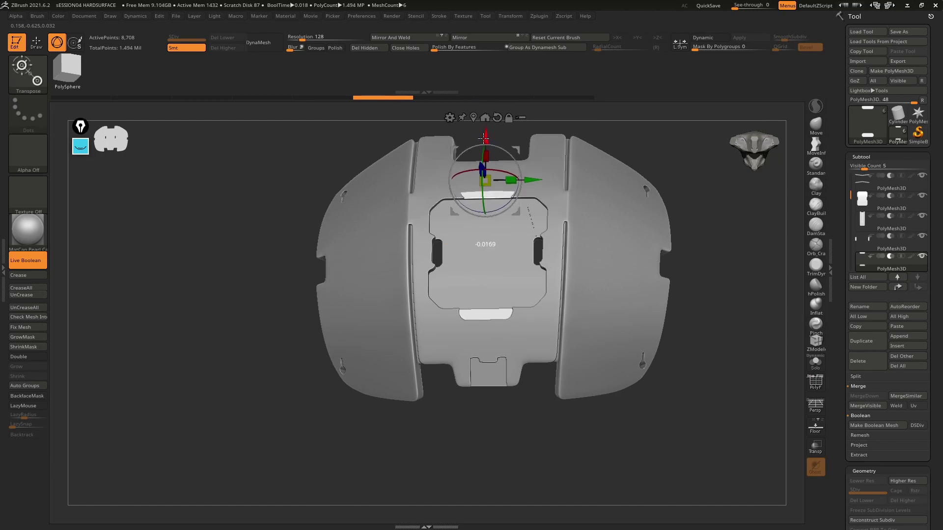
{"action": "key", "text": "ctrl"}
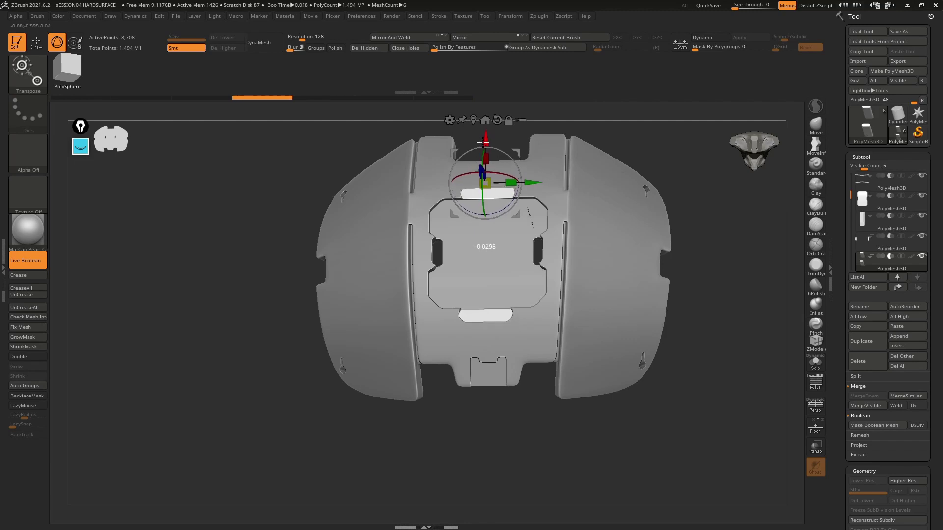
Push the centre panel's cutter piece deeper along its blue depth axis, checking from above.
{"action": "mouse_move", "coordinate": [484, 144]}
{"action": "right_mouse_down"}
{"action": "mouse_move", "coordinate": [552, 204]}
{"action": "mouse_move", "coordinate": [590, 197]}
{"action": "right_mouse_up"}
{"action": "right_click_drag", "start_coordinate": [609, 253], "coordinate": [685, 276], "text": "ctrl"}
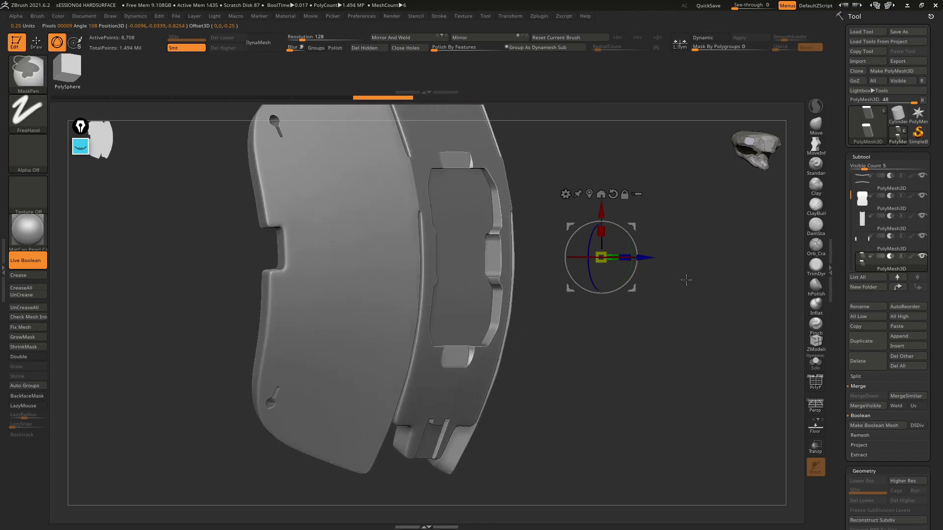
{"action": "left_click_drag", "start_coordinate": [646, 257], "coordinate": [646, 258]}
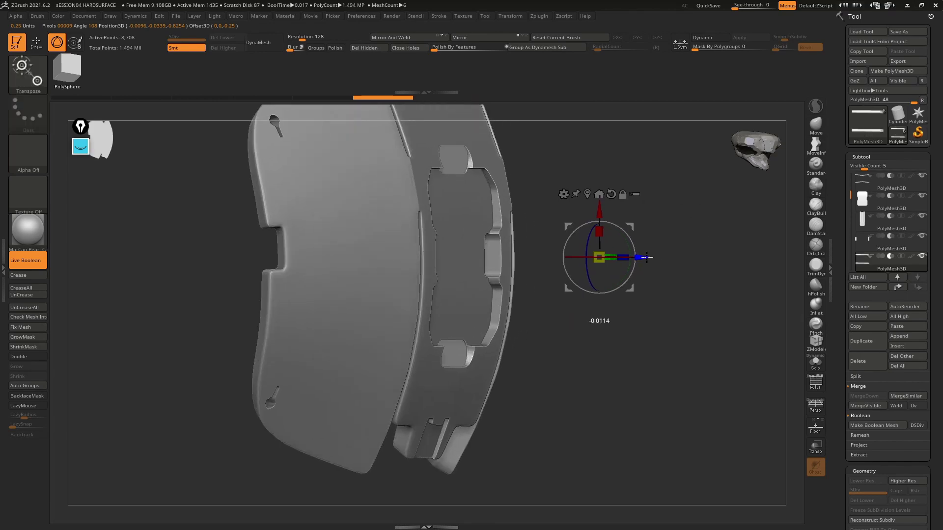
{"action": "mouse_move", "coordinate": [647, 257]}
{"action": "right_mouse_down"}
{"action": "mouse_move", "coordinate": [665, 221]}
{"action": "mouse_move", "coordinate": [559, 147]}
{"action": "mouse_move", "coordinate": [509, 249]}
{"action": "mouse_move", "coordinate": [612, 175]}
{"action": "right_mouse_up"}
{"action": "key", "text": "w"}
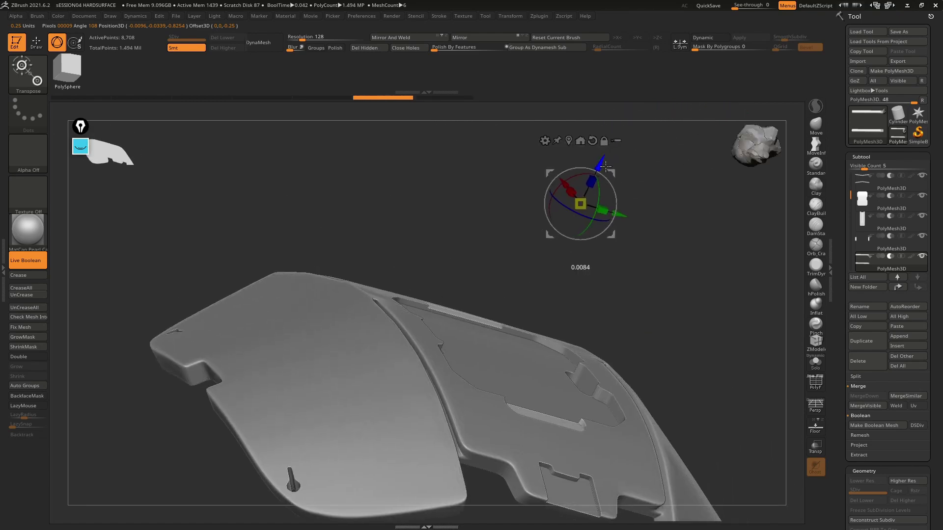
{"action": "mouse_move", "coordinate": [656, 210]}
{"action": "right_mouse_down"}
{"action": "mouse_move", "coordinate": [575, 268]}
{"action": "mouse_move", "coordinate": [505, 276]}
{"action": "mouse_move", "coordinate": [523, 285]}
{"action": "mouse_move", "coordinate": [540, 256]}
{"action": "mouse_move", "coordinate": [597, 230]}
{"action": "mouse_move", "coordinate": [550, 200]}
{"action": "right_mouse_up"}
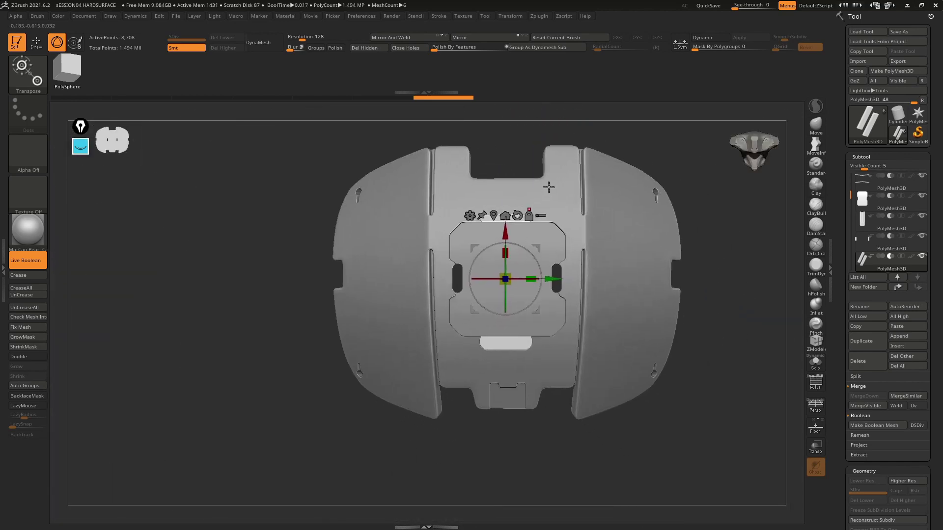
Nudge the cutter piece slightly sideways along the red axis and check it from the front.
{"action": "key", "text": "q"}
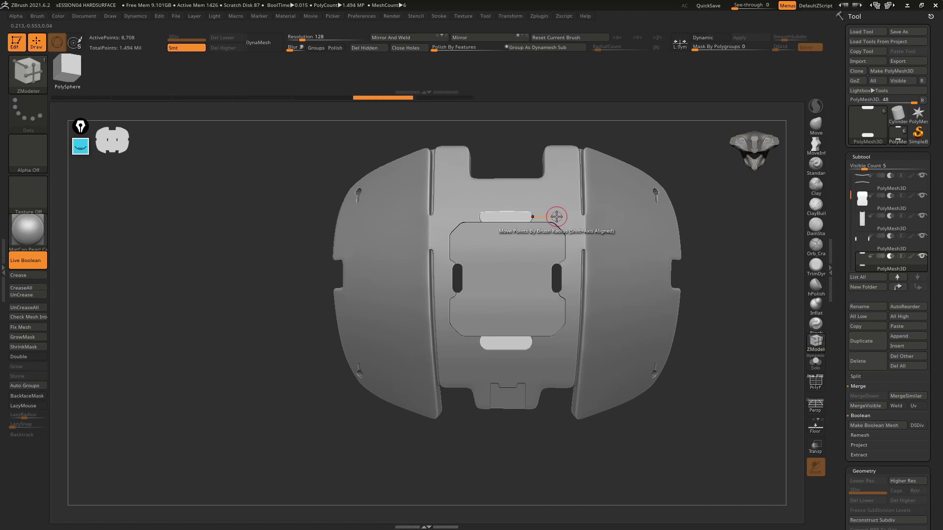
{"action": "right_click_drag", "start_coordinate": [561, 220], "coordinate": [571, 196]}
{"action": "key", "text": "w"}
{"action": "left_click_drag", "start_coordinate": [577, 199], "coordinate": [575, 197]}
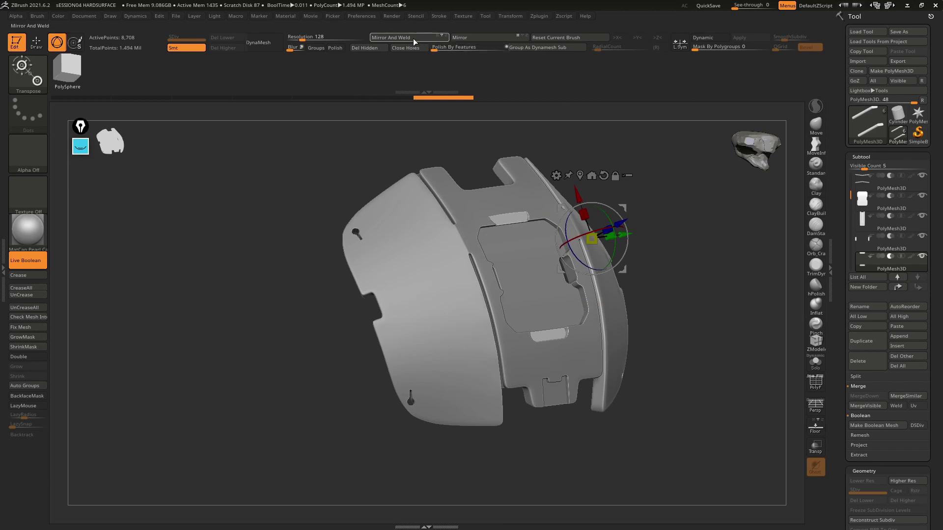
{"action": "mouse_move", "coordinate": [530, 196]}
{"action": "right_mouse_down", "text": "shift"}
{"action": "mouse_move", "coordinate": [565, 225]}
{"action": "mouse_move", "coordinate": [579, 168]}
{"action": "mouse_move", "coordinate": [609, 238]}
{"action": "right_mouse_up", "text": "shift"}
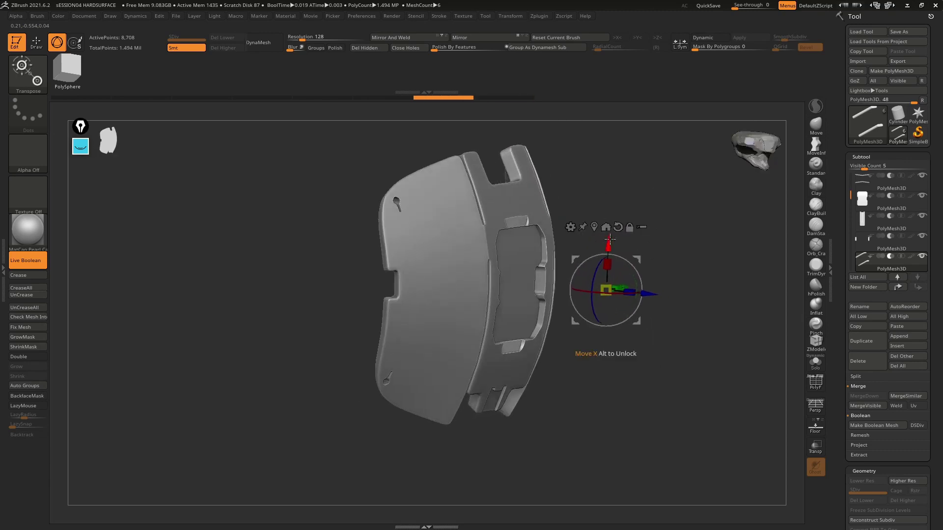
{"action": "key", "text": "ctrl+shift+z"}
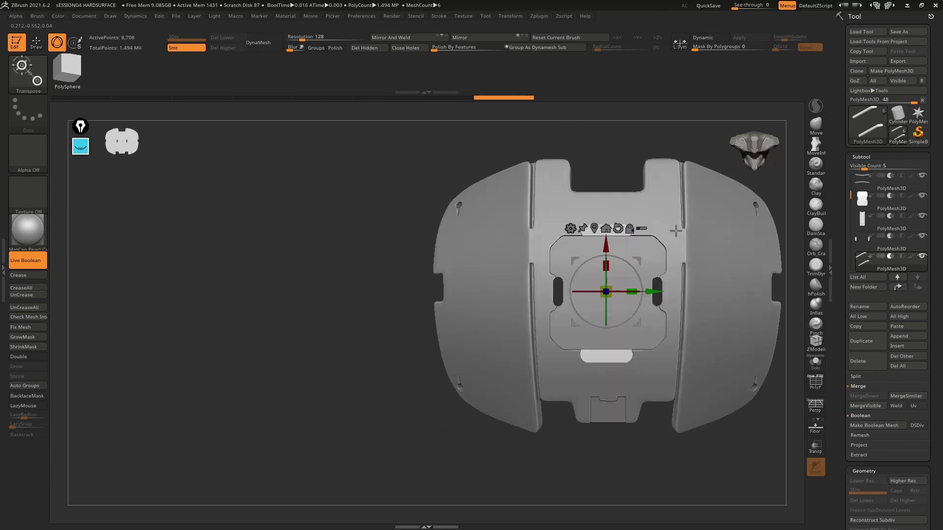
{"action": "mouse_move", "coordinate": [676, 230]}
{"action": "right_mouse_down"}
{"action": "mouse_move", "coordinate": [614, 193]}
{"action": "mouse_move", "coordinate": [624, 258]}
{"action": "mouse_move", "coordinate": [556, 162]}
{"action": "mouse_move", "coordinate": [686, 203]}
{"action": "right_mouse_up"}
{"action": "key", "text": "shift+f"}
{"action": "key", "text": "shift+f"}
{"action": "mouse_move", "coordinate": [615, 259]}
{"action": "right_mouse_down", "text": "ctrl"}
{"action": "mouse_move", "coordinate": [646, 219]}
{"action": "mouse_move", "coordinate": [654, 252]}
{"action": "mouse_move", "coordinate": [616, 248]}
{"action": "mouse_move", "coordinate": [418, 323]}
{"action": "mouse_move", "coordinate": [385, 303]}
{"action": "right_mouse_up", "text": "ctrl"}
{"action": "key", "text": "q"}
Open Spotlight and drag a tapered shape alpha from the library onto the canvas.
{"action": "key", "text": "m"}
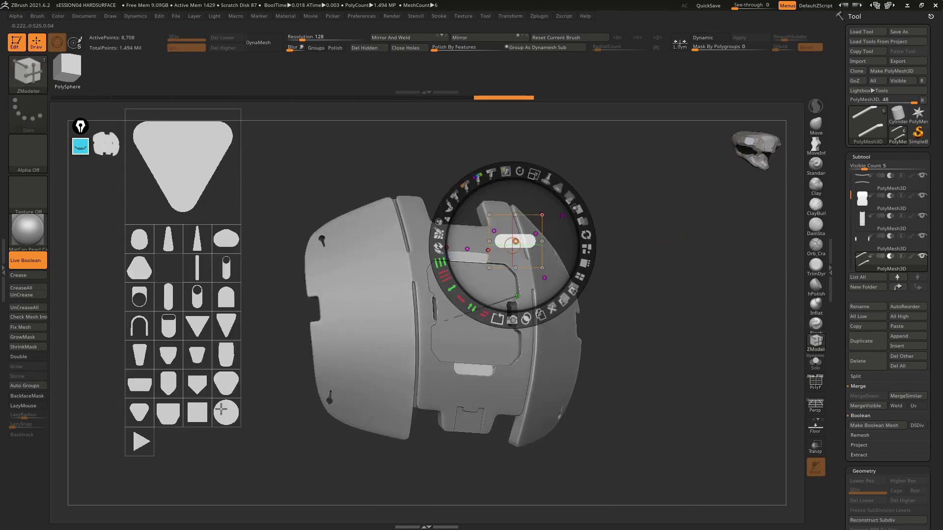
{"action": "left_click", "coordinate": [138, 357]}
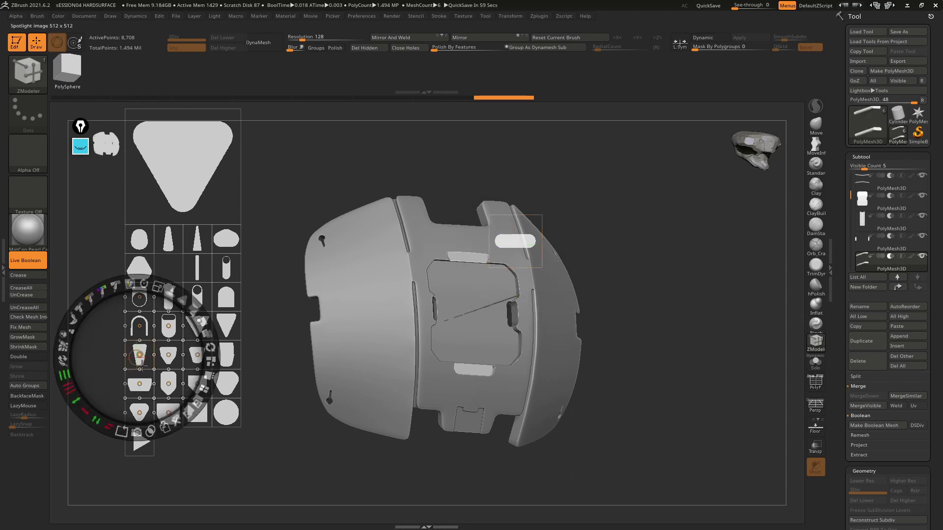
{"action": "left_click_drag", "start_coordinate": [141, 350], "coordinate": [470, 177]}
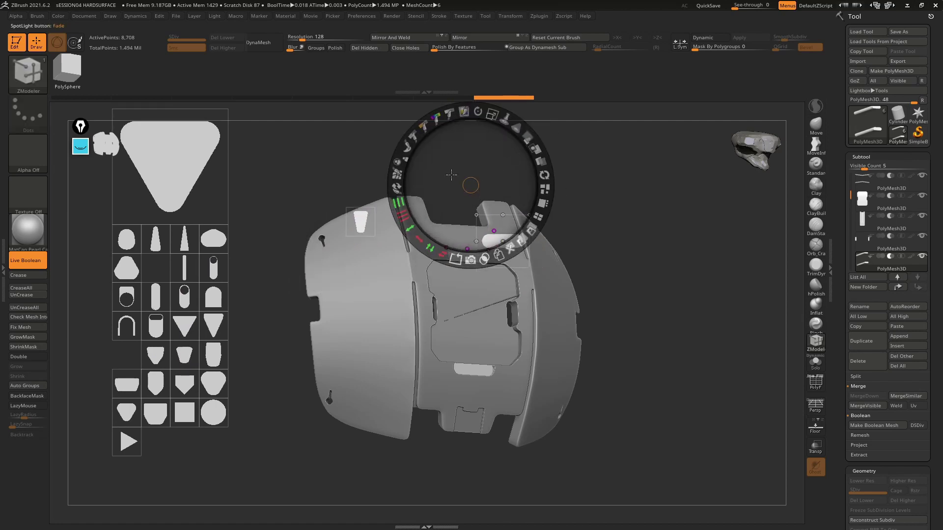
{"action": "key", "text": "z"}
{"action": "left_click_drag", "start_coordinate": [667, 248], "coordinate": [648, 272], "text": "shift"}
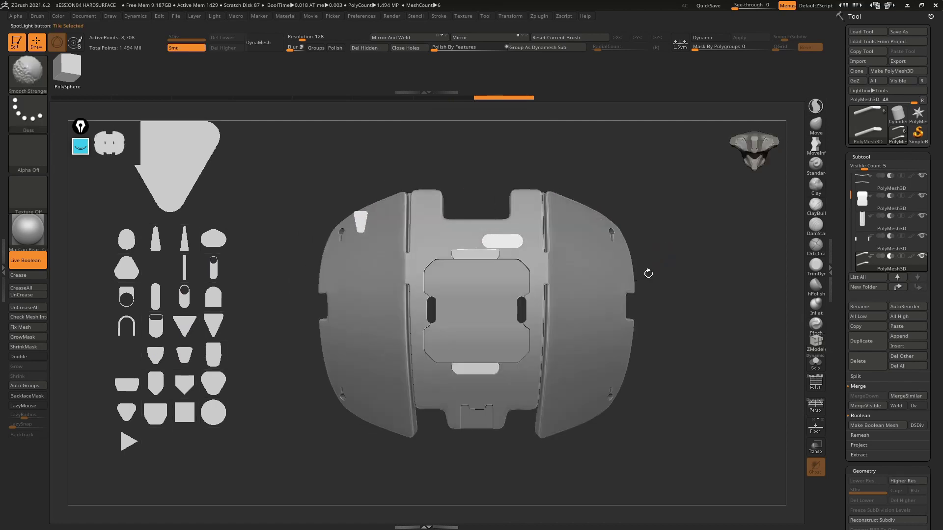
{"action": "key", "text": "z"}
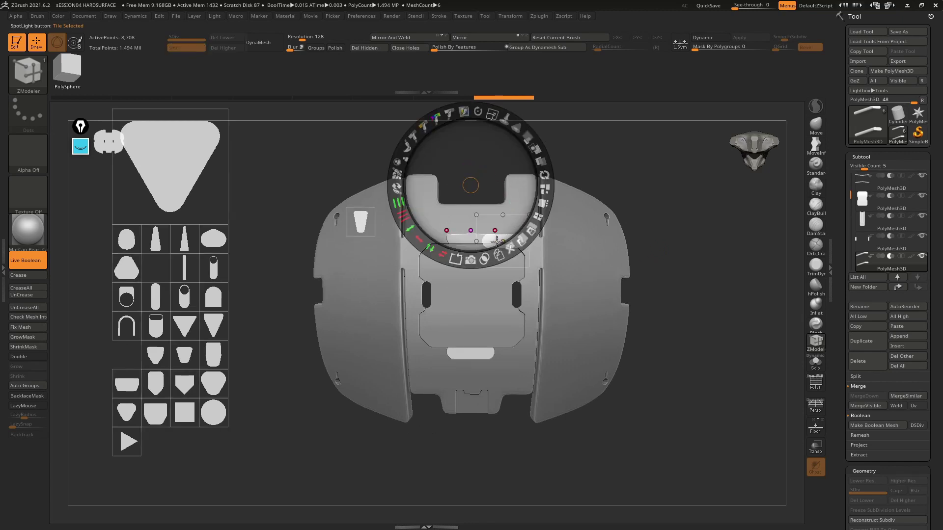
Move the small shape image over the left panel and tilt it with the Spotlight dial.
{"action": "left_click", "coordinate": [503, 240]}
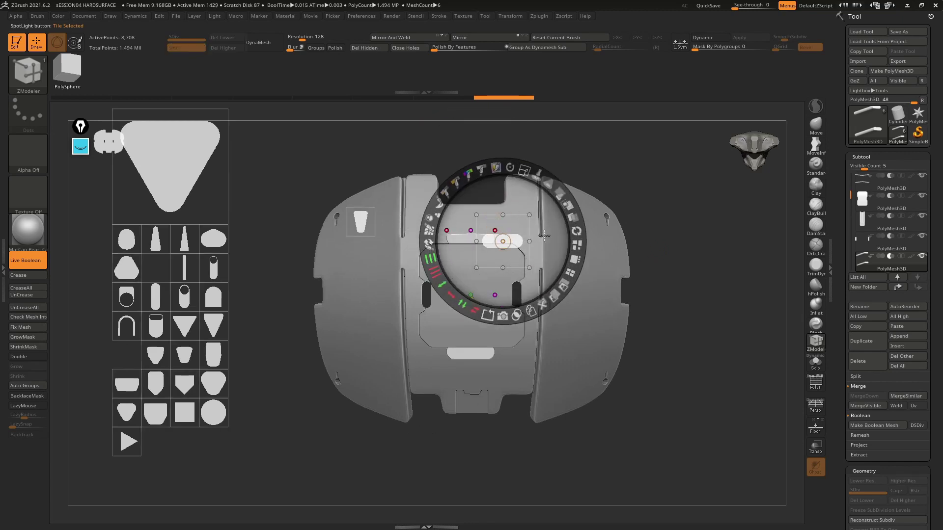
{"action": "mouse_move", "coordinate": [544, 235]}
{"action": "left_mouse_down"}
{"action": "mouse_move", "coordinate": [297, 424]}
{"action": "mouse_move", "coordinate": [200, 460]}
{"action": "left_mouse_up"}
{"action": "left_click", "coordinate": [498, 265]}
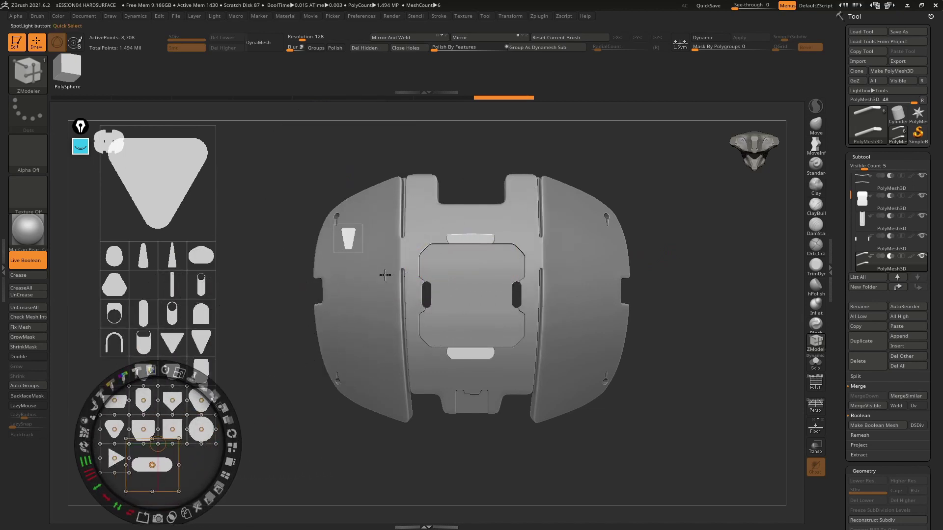
{"action": "left_click", "coordinate": [345, 236]}
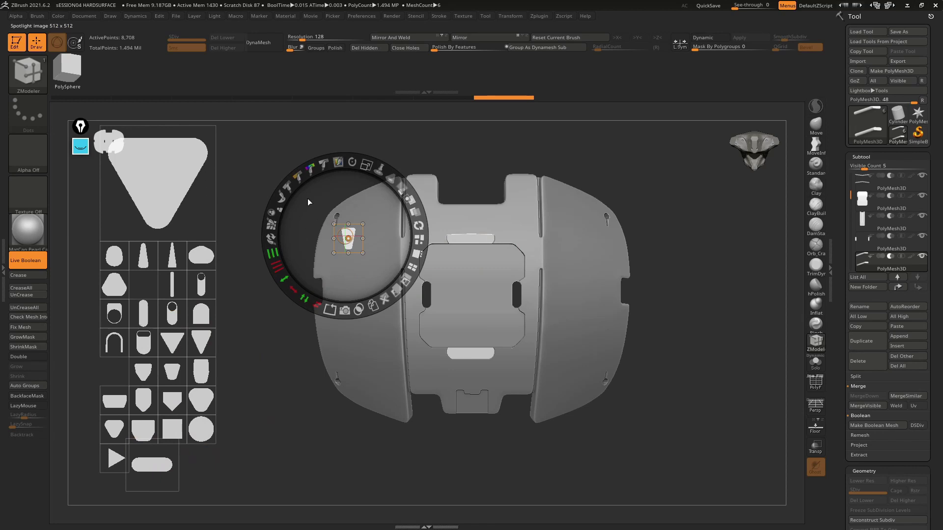
{"action": "left_click_drag", "start_coordinate": [309, 202], "coordinate": [274, 182]}
{"action": "left_click", "coordinate": [352, 240]}
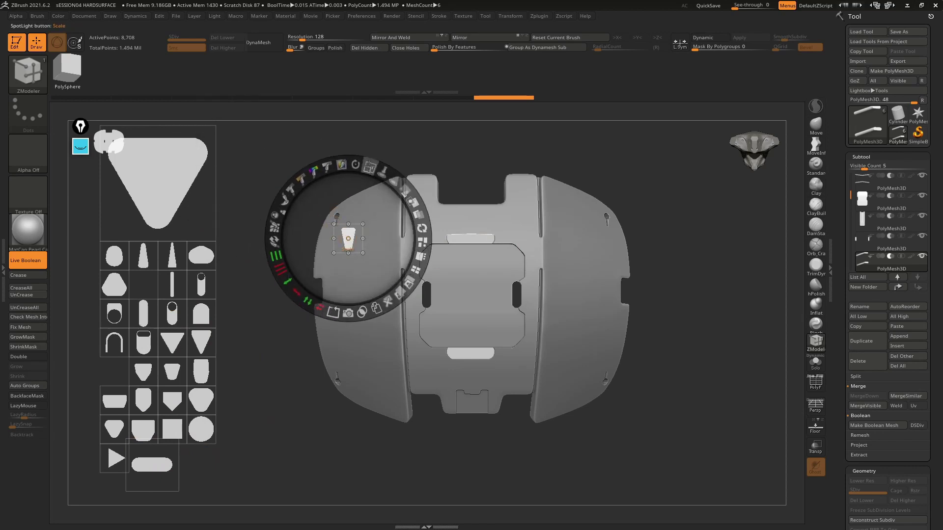
{"action": "mouse_move", "coordinate": [355, 165]}
{"action": "left_mouse_down"}
{"action": "mouse_move", "coordinate": [423, 231]}
{"action": "mouse_move", "coordinate": [297, 251]}
{"action": "left_mouse_up"}
{"action": "left_click", "coordinate": [275, 166]}
{"action": "left_click", "coordinate": [348, 232]}
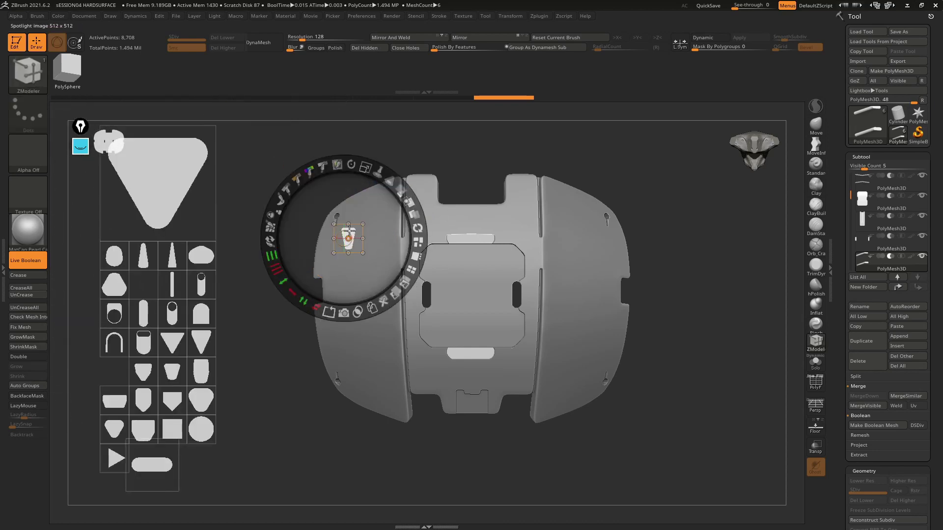
{"action": "mouse_move", "coordinate": [351, 164]}
{"action": "left_mouse_down"}
{"action": "mouse_move", "coordinate": [425, 228]}
{"action": "mouse_move", "coordinate": [358, 227]}
{"action": "mouse_move", "coordinate": [383, 214]}
{"action": "left_mouse_up"}
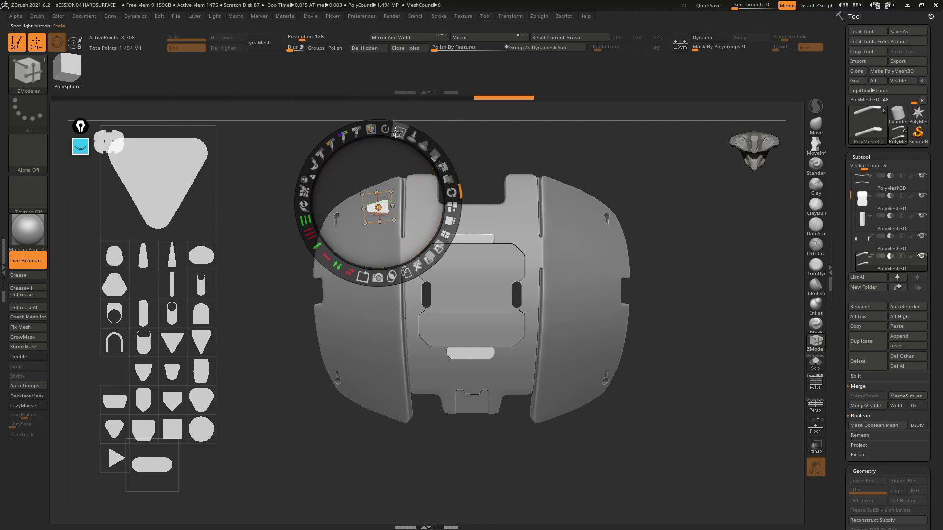
{"action": "left_click_drag", "start_coordinate": [385, 130], "coordinate": [392, 131]}
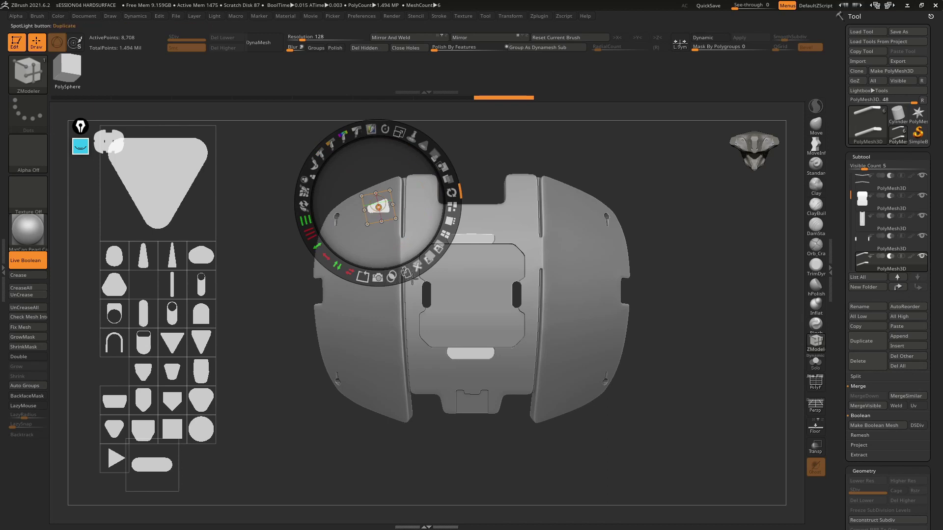
Duplicate the shape image twice, moving, enlarging and rotating the copies down the left panel.
{"action": "left_click", "coordinate": [405, 274]}
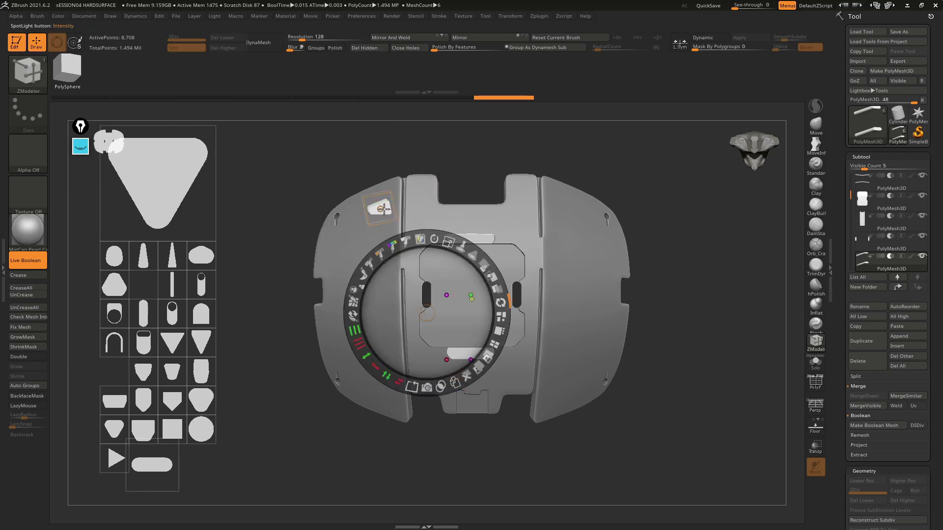
{"action": "left_click_drag", "start_coordinate": [383, 209], "coordinate": [380, 298]}
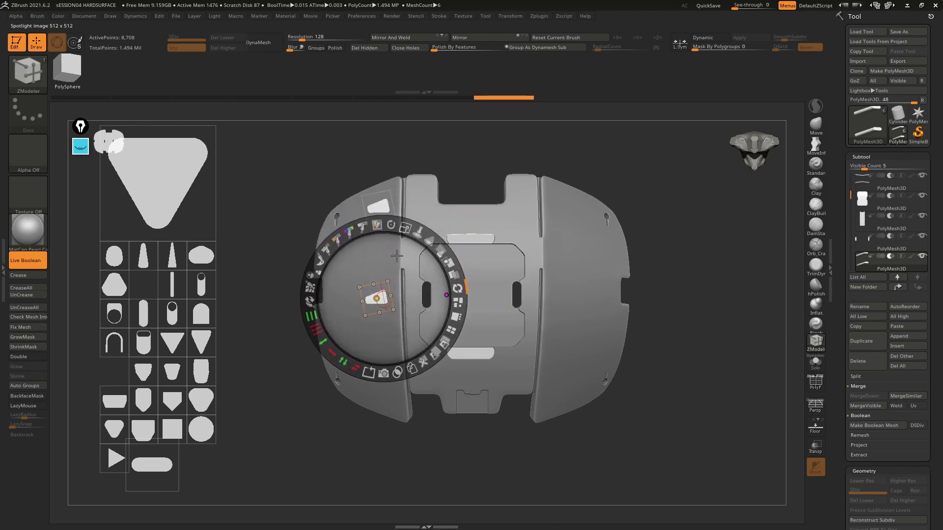
{"action": "left_click_drag", "start_coordinate": [391, 225], "coordinate": [423, 384]}
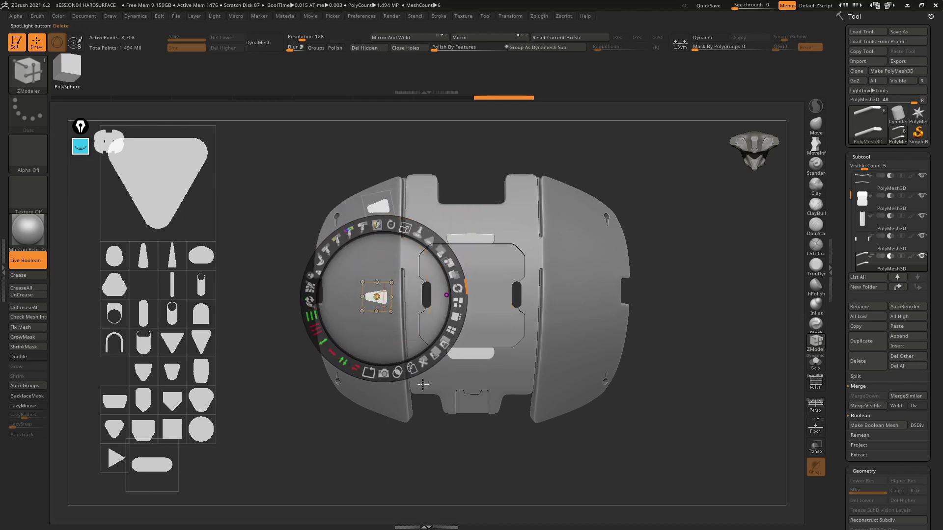
{"action": "left_click", "coordinate": [412, 368]}
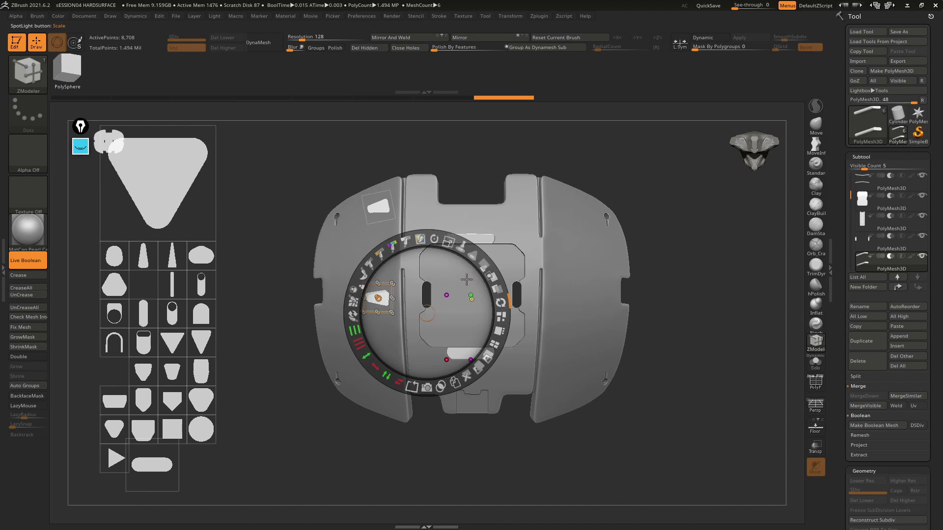
{"action": "left_click_drag", "start_coordinate": [467, 280], "coordinate": [468, 373]}
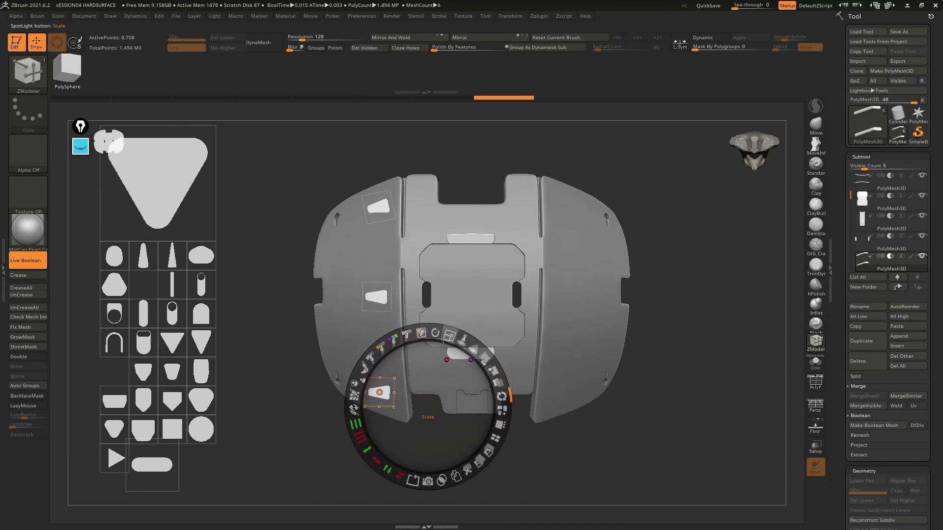
{"action": "mouse_move", "coordinate": [445, 337]}
{"action": "left_mouse_down"}
{"action": "mouse_move", "coordinate": [450, 386]}
{"action": "mouse_move", "coordinate": [460, 380]}
{"action": "left_mouse_up"}
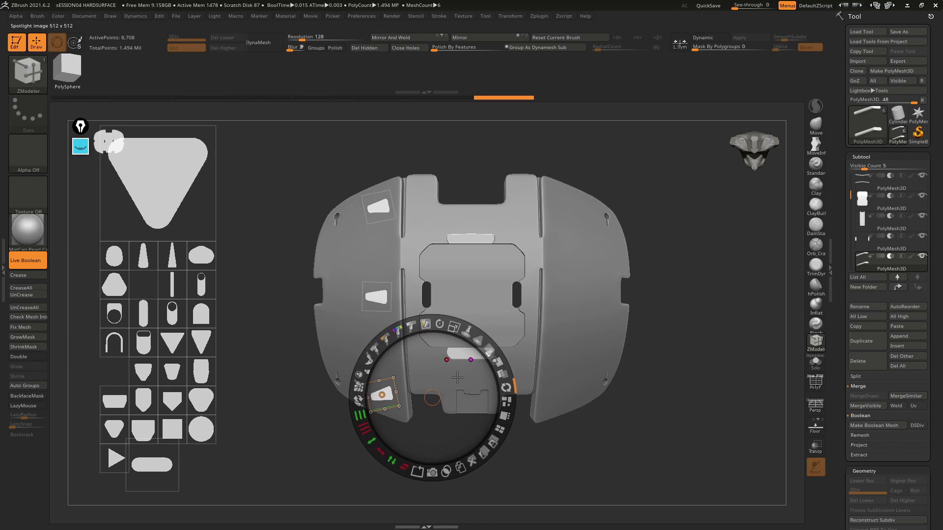
{"action": "mouse_move", "coordinate": [443, 335]}
{"action": "left_mouse_down"}
{"action": "mouse_move", "coordinate": [392, 403]}
{"action": "mouse_move", "coordinate": [387, 377]}
{"action": "left_mouse_up"}
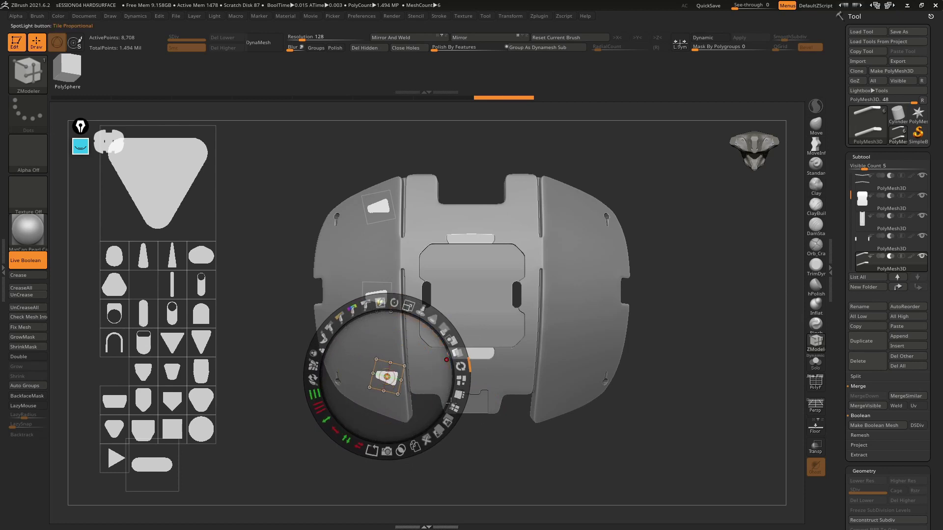
{"action": "left_click_drag", "start_coordinate": [408, 389], "coordinate": [400, 395]}
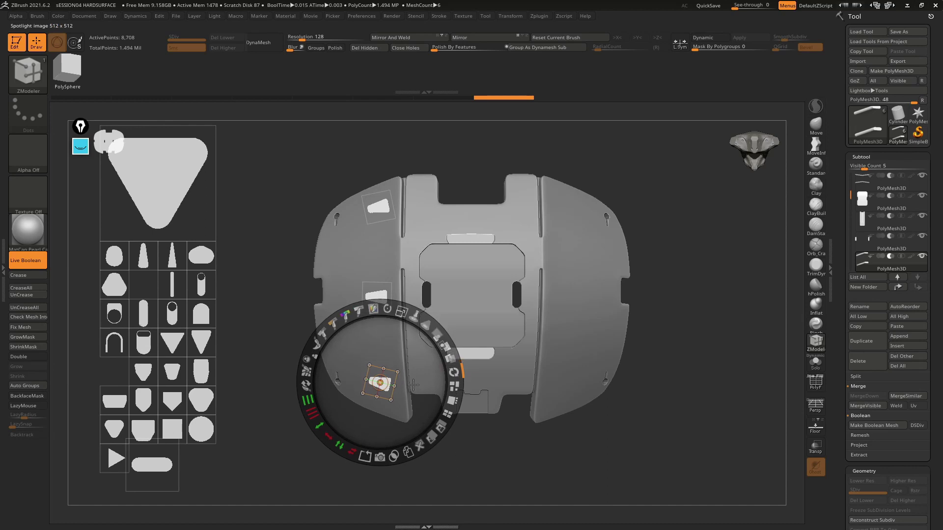
Tidy the stencil arrangement and move the Spotlight controls aside to check placement.
{"action": "left_click", "coordinate": [454, 387]}
{"action": "left_click", "coordinate": [667, 341]}
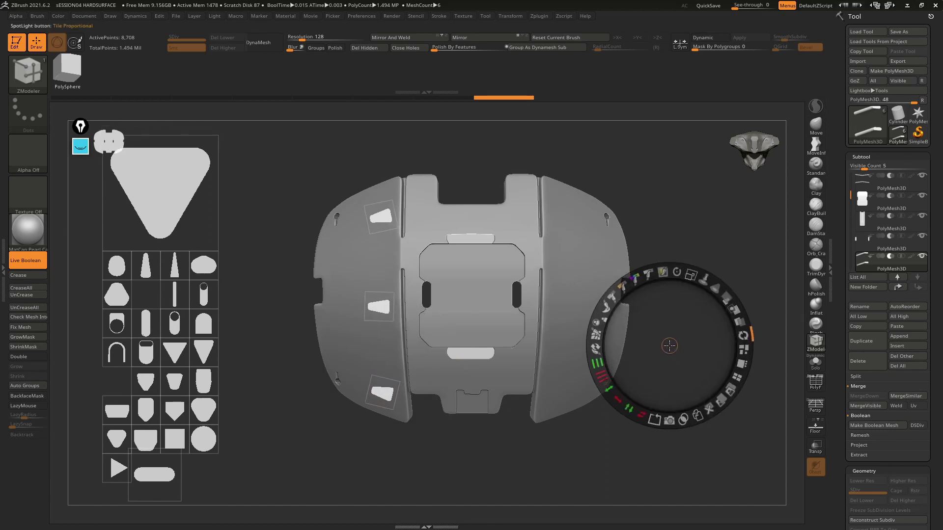
{"action": "left_click_drag", "start_coordinate": [666, 341], "coordinate": [666, 340]}
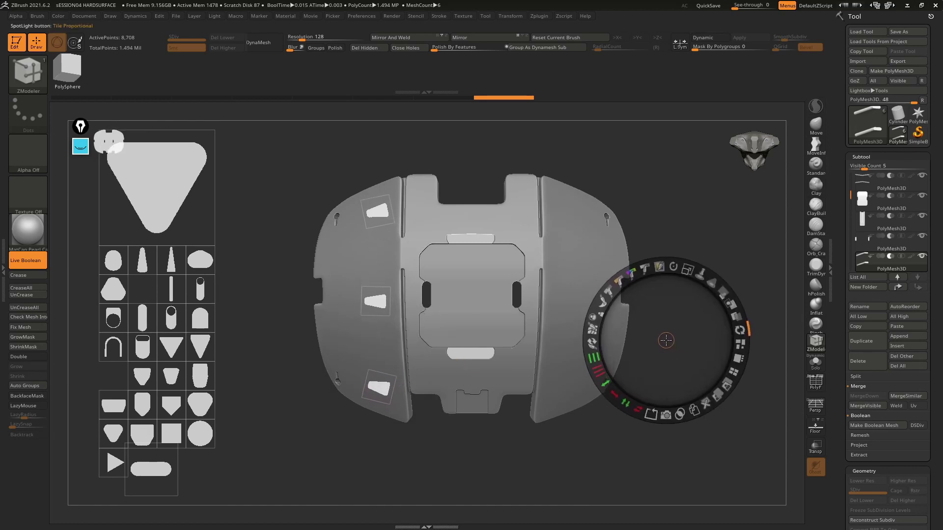
{"action": "left_click", "coordinate": [391, 399]}
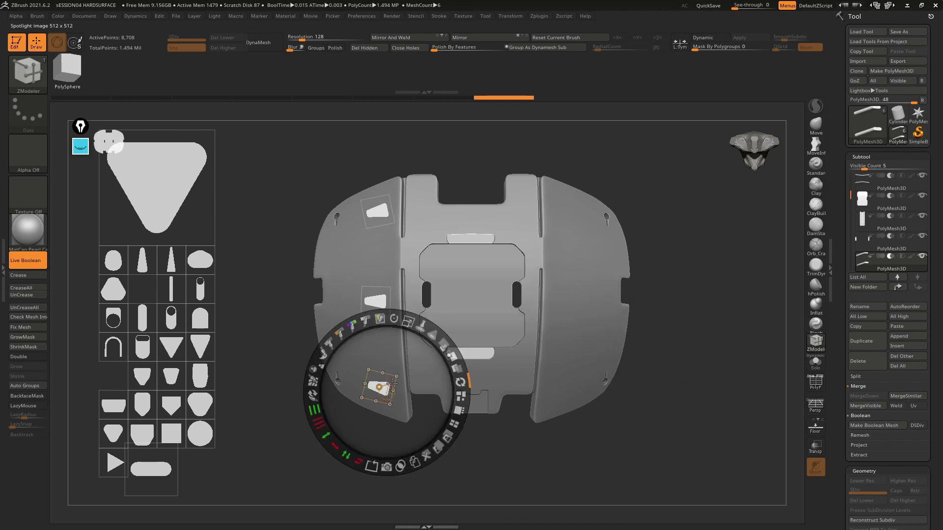
{"action": "left_click", "coordinate": [724, 335]}
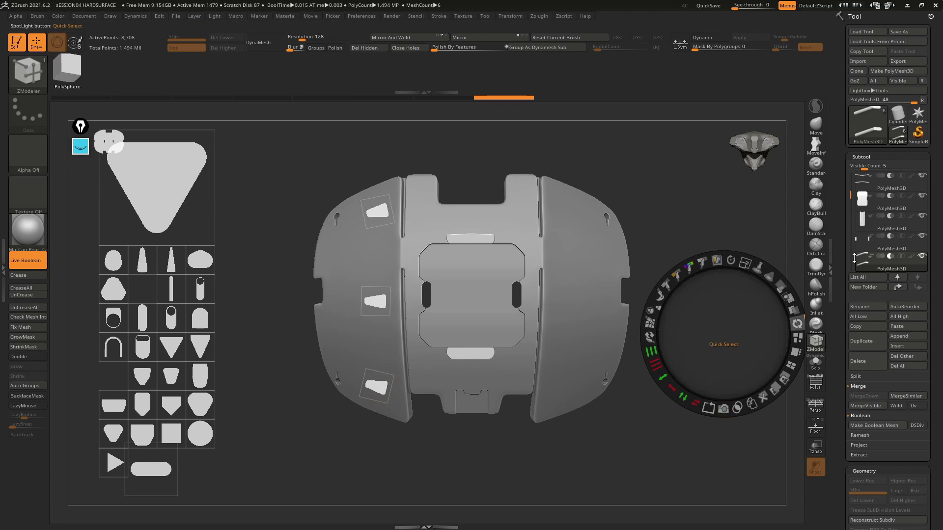
Snapshot3D the trapezoid stencil shape into a new cutter mesh.
{"action": "left_click", "coordinate": [377, 301]}
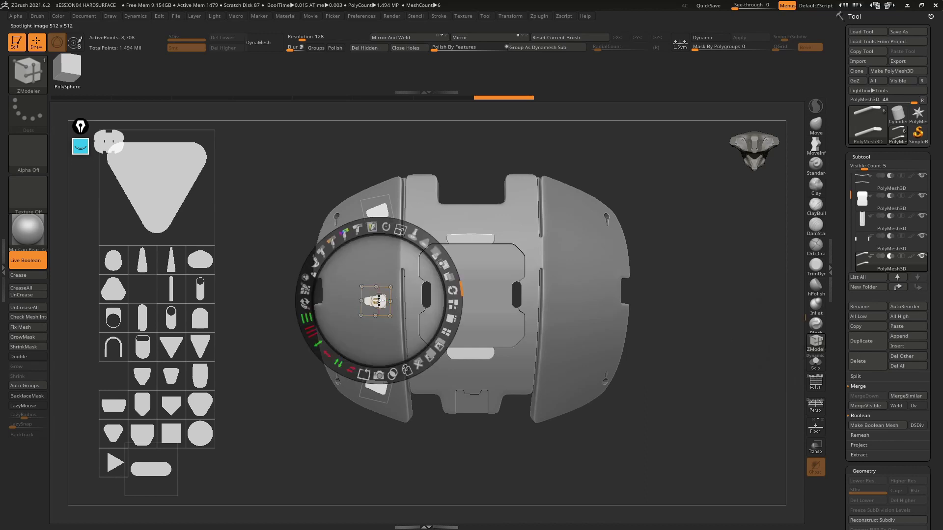
{"action": "key", "text": "shift"}
{"action": "key", "text": "ctrl"}
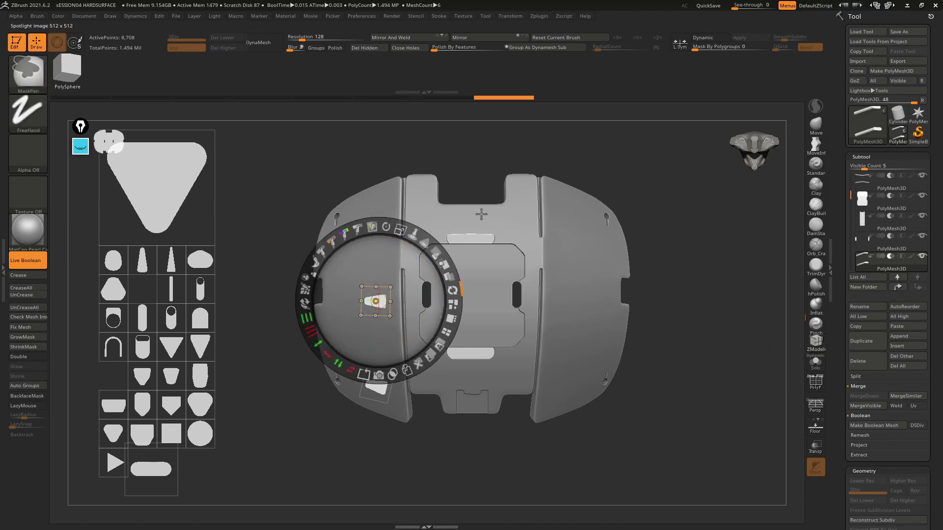
{"action": "key", "text": "ctrl"}
{"action": "key", "text": "ctrl"}
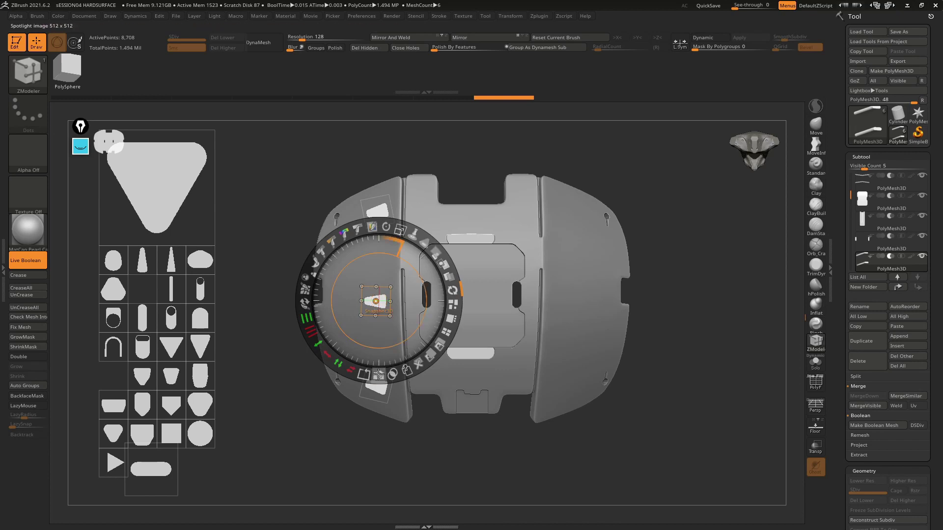
{"action": "left_click", "coordinate": [382, 391], "text": "alt"}
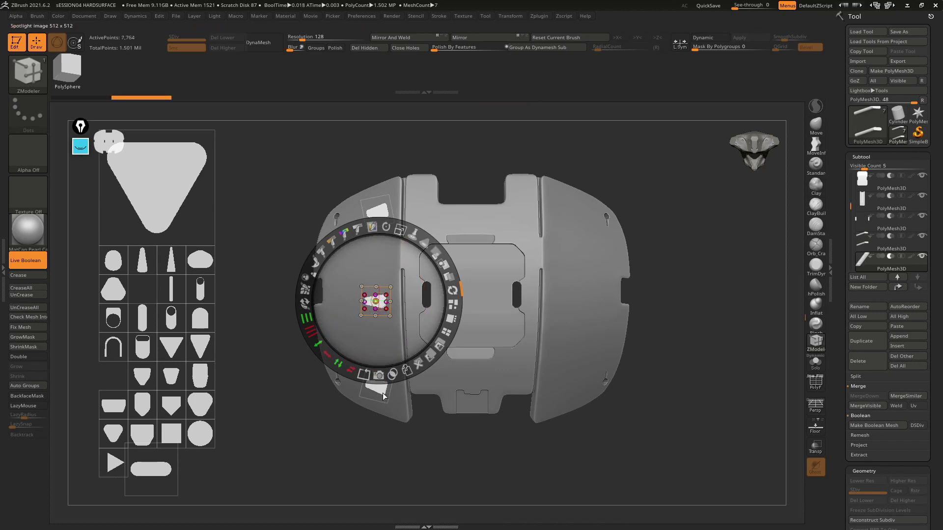
Snapshot3D the lower stencil shape into another cutter mesh and hide the stencils.
{"action": "left_click_drag", "start_coordinate": [375, 302], "coordinate": [494, 188]}
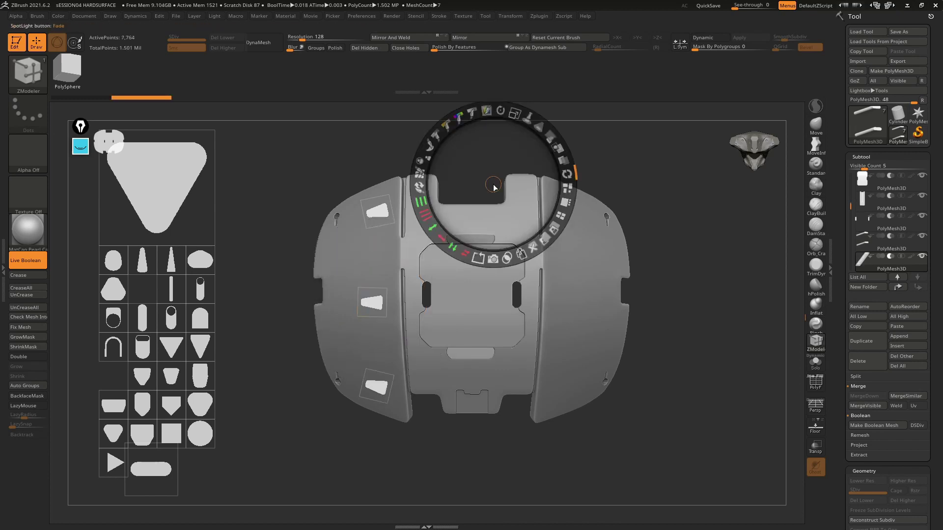
{"action": "left_click", "coordinate": [380, 211]}
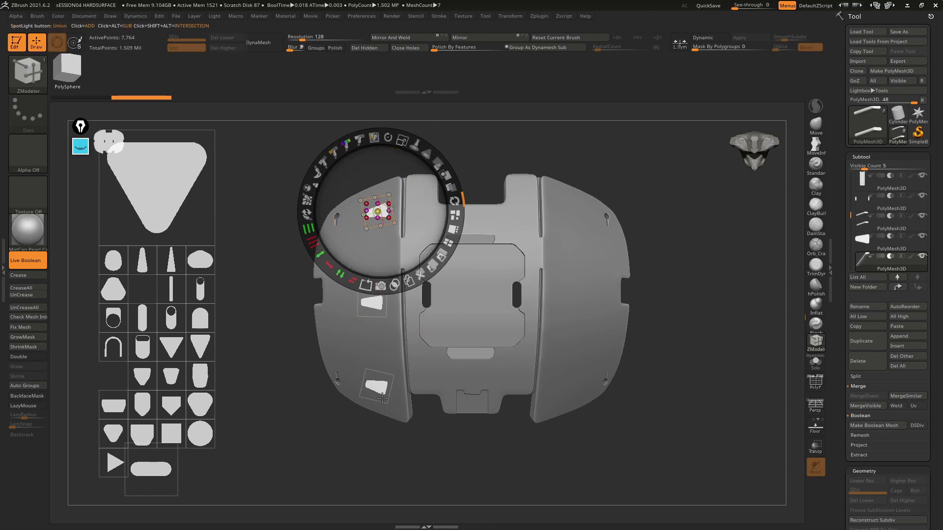
{"action": "left_click", "coordinate": [364, 446]}
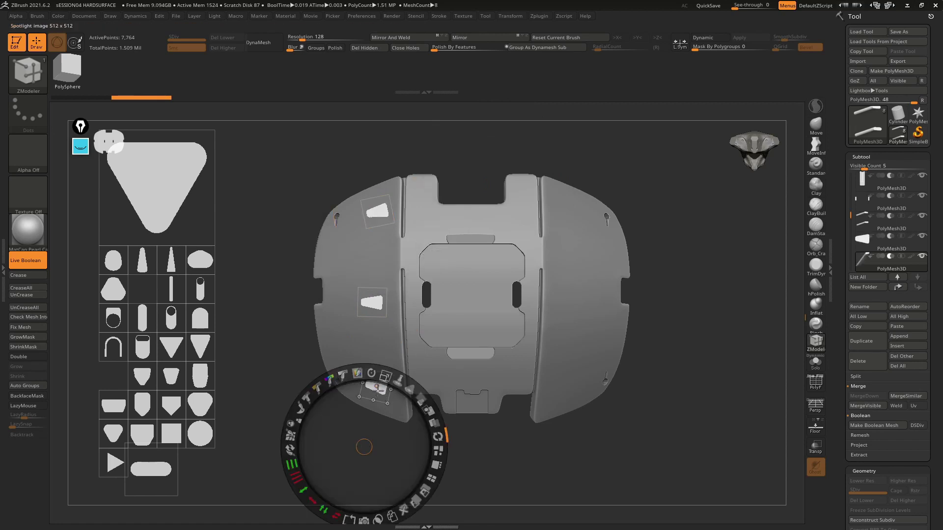
{"action": "left_click_drag", "start_coordinate": [363, 447], "coordinate": [376, 388]}
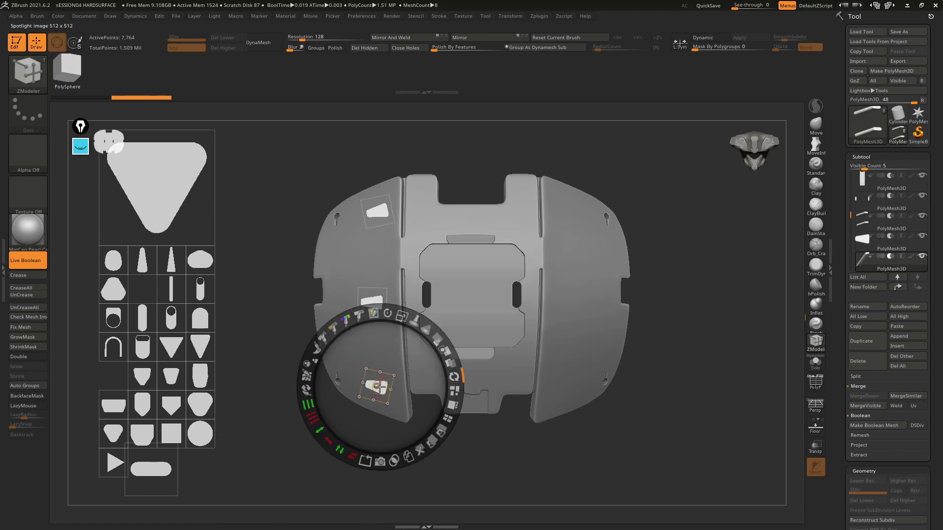
{"action": "left_click", "coordinate": [379, 462]}
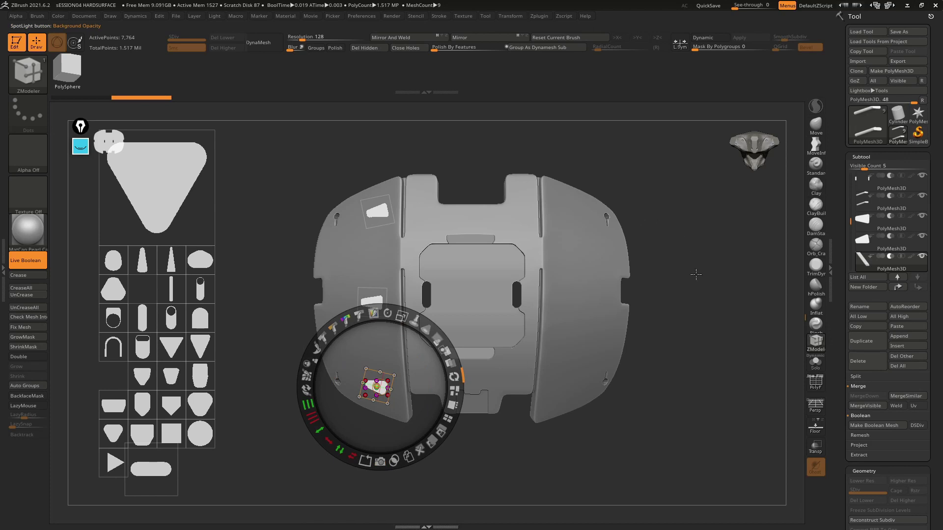
{"action": "key", "text": "shift+z"}
{"action": "left_click_drag", "start_coordinate": [679, 253], "coordinate": [700, 228]}
Bring up the Transpose gizmo on a new vent cutter and view the panel edge side-on.
{"action": "key", "text": "shift+f"}
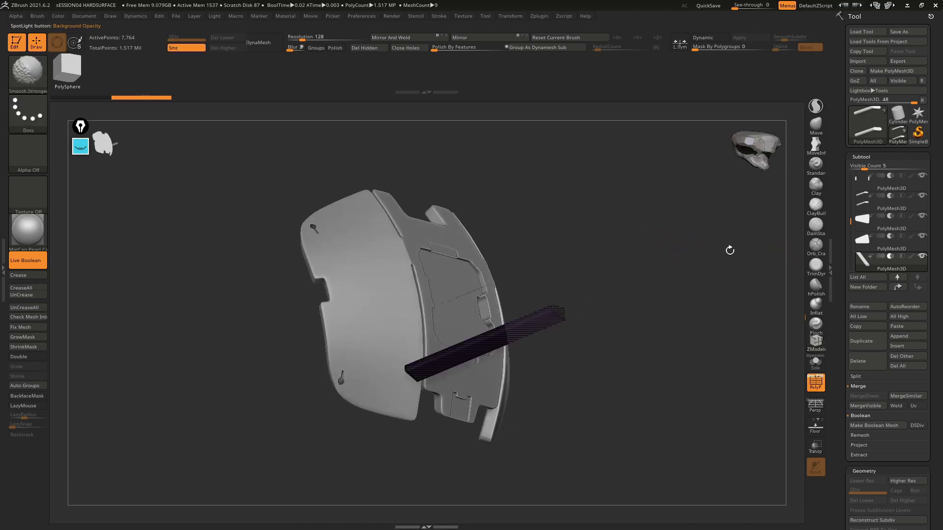
{"action": "mouse_move", "coordinate": [595, 305]}
{"action": "left_mouse_down"}
{"action": "mouse_move", "coordinate": [625, 329]}
{"action": "mouse_move", "coordinate": [614, 337]}
{"action": "left_mouse_up"}
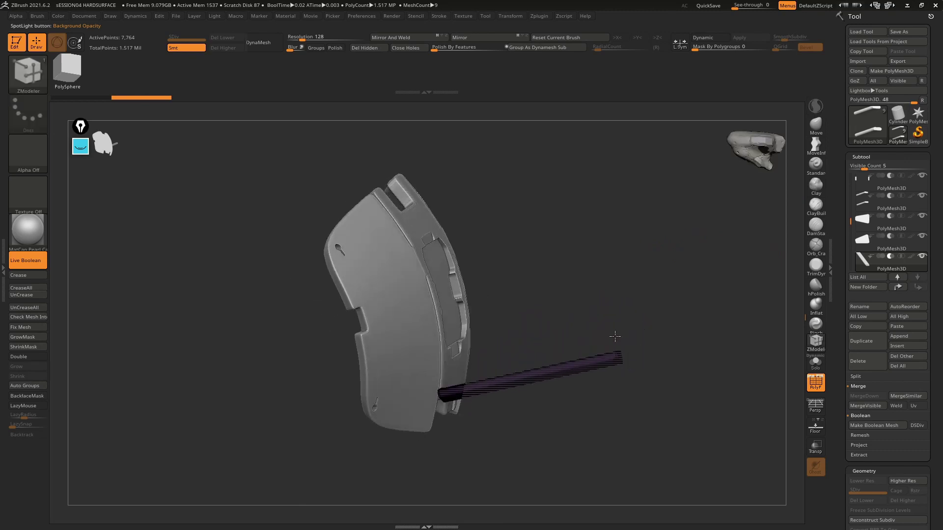
{"action": "key", "text": "w"}
{"action": "mouse_move", "coordinate": [656, 281]}
{"action": "left_mouse_down"}
{"action": "mouse_move", "coordinate": [511, 373]}
{"action": "mouse_move", "coordinate": [575, 319]}
{"action": "mouse_move", "coordinate": [486, 290]}
{"action": "left_mouse_up"}
{"action": "key", "text": "shift+f"}
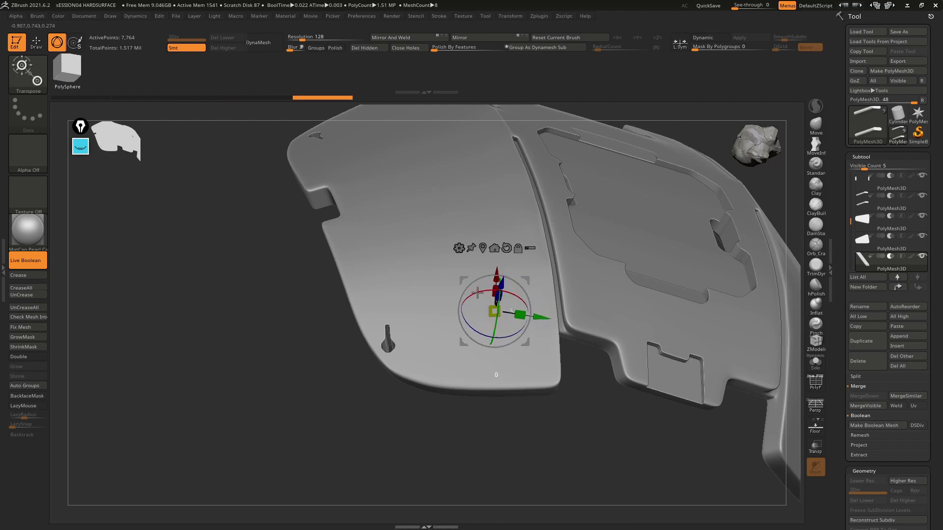
{"action": "mouse_move", "coordinate": [499, 301]}
{"action": "left_mouse_down"}
{"action": "mouse_move", "coordinate": [547, 307]}
{"action": "mouse_move", "coordinate": [520, 343]}
{"action": "mouse_move", "coordinate": [497, 316]}
{"action": "mouse_move", "coordinate": [546, 318]}
{"action": "left_mouse_up"}
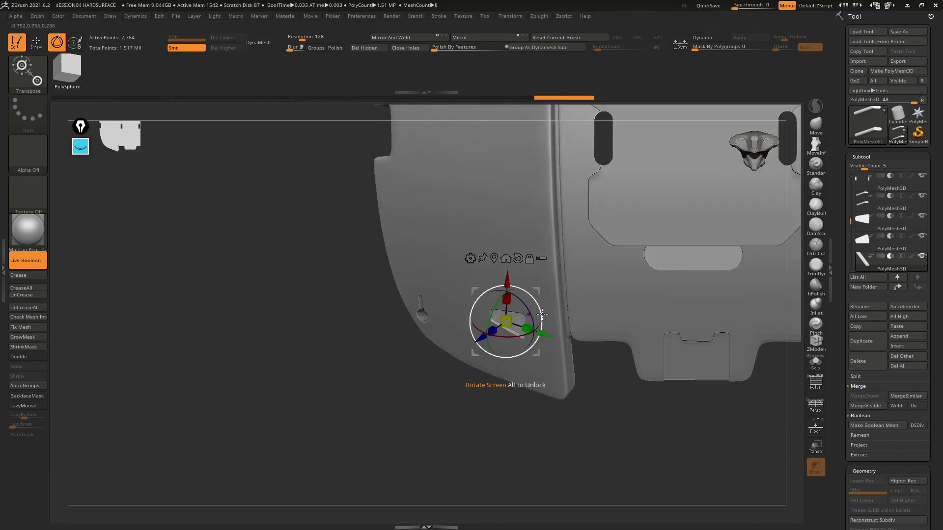
Reset the cutter's rotation to zero and scale it along its width into the panel.
{"action": "left_click_drag", "start_coordinate": [540, 297], "coordinate": [569, 257]}
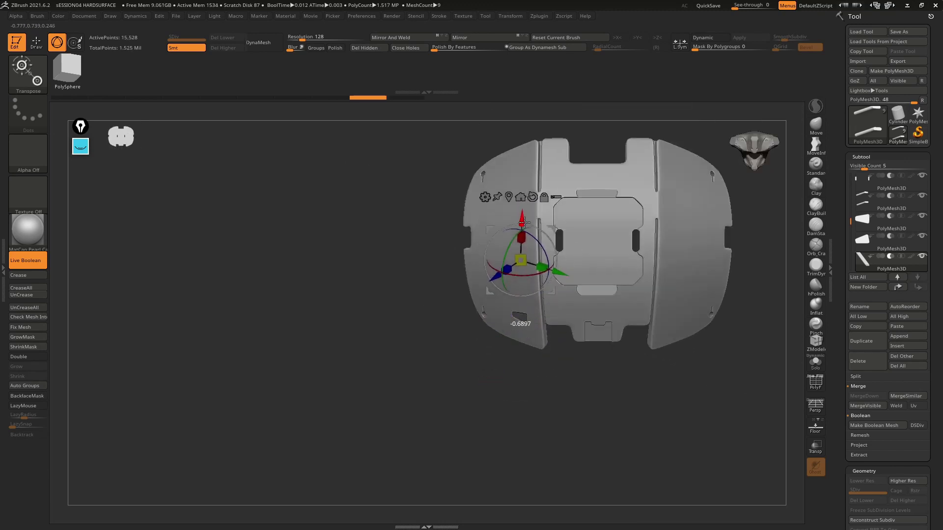
{"action": "left_click_drag", "start_coordinate": [525, 197], "coordinate": [487, 219]}
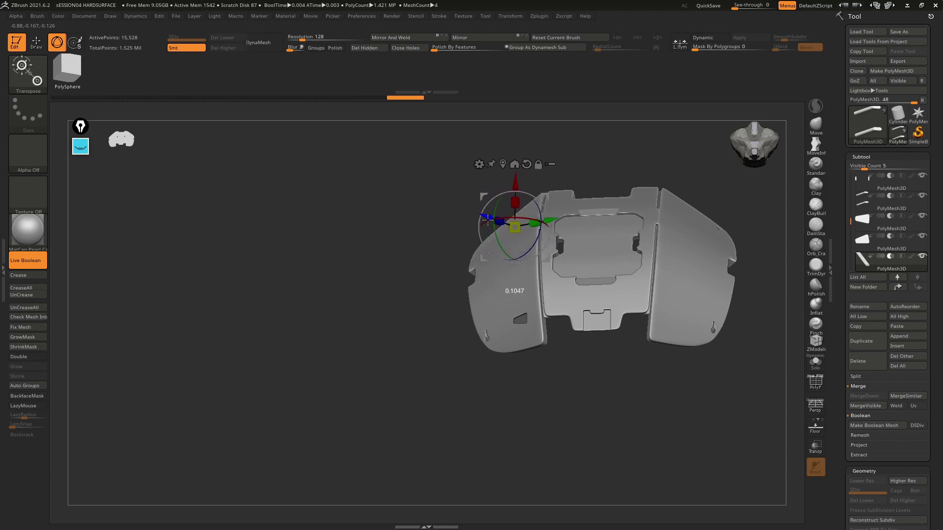
{"action": "key", "text": "Right"}
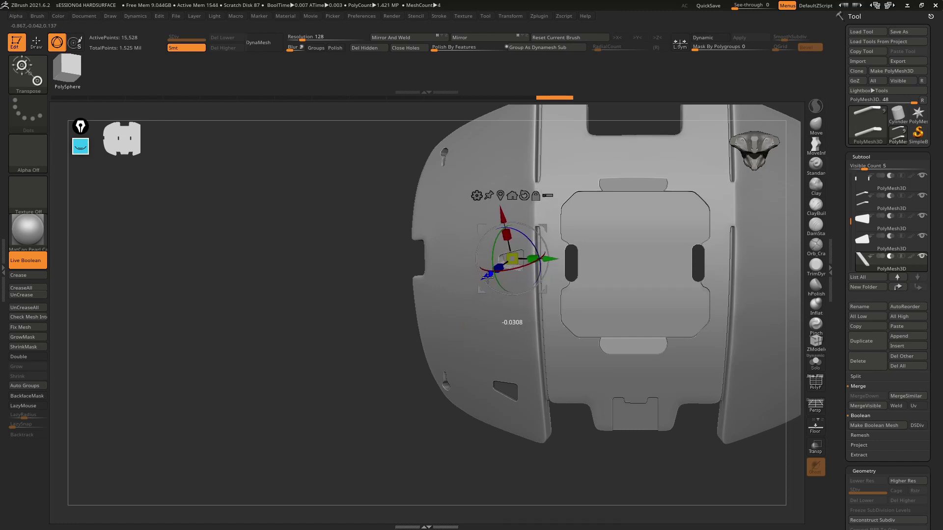
{"action": "key", "text": "Right"}
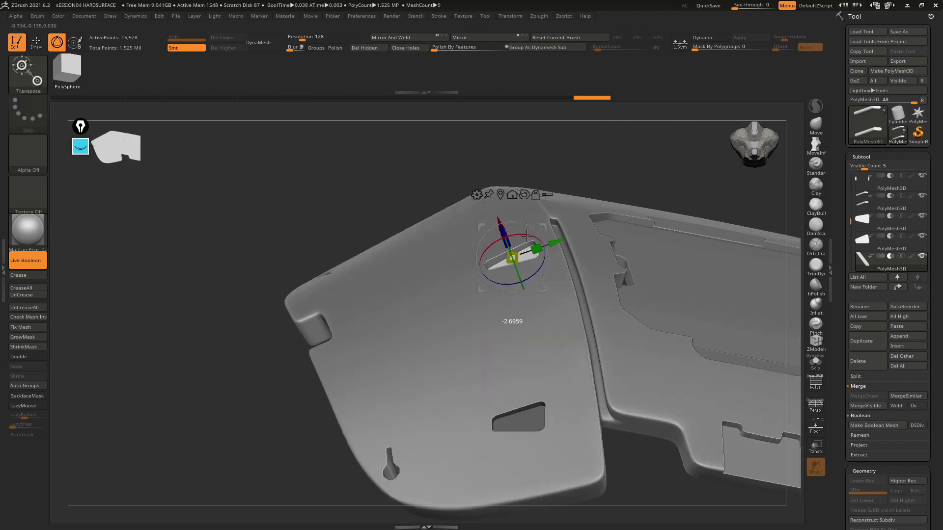
{"action": "key", "text": "Right"}
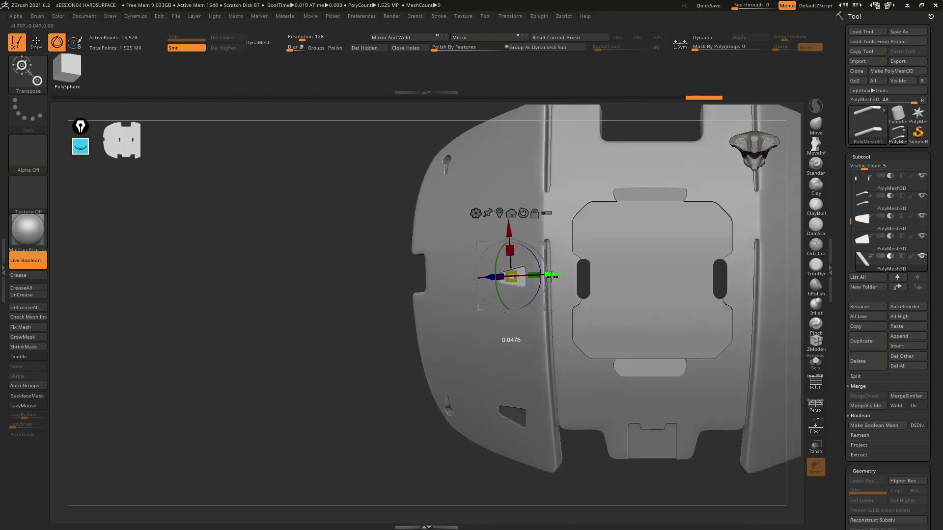
{"action": "key", "text": "q"}
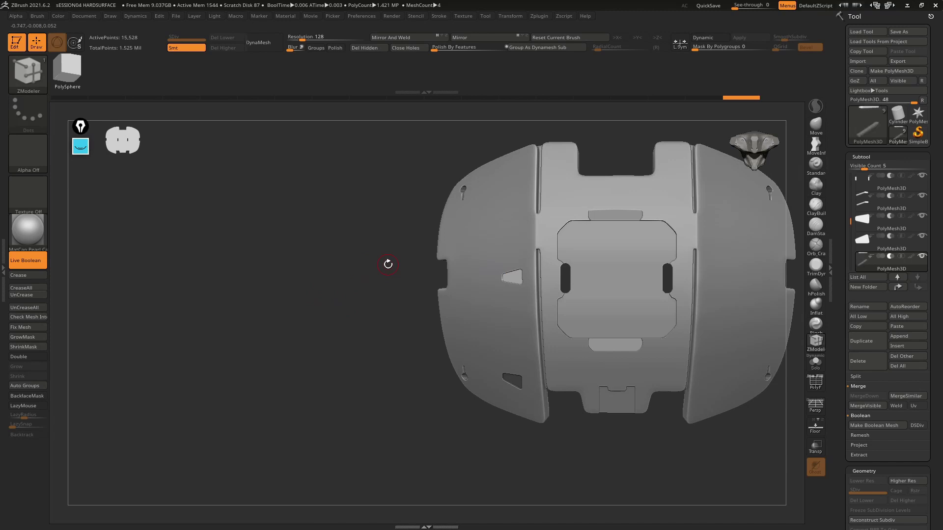
Nudge the selected vent cutter upward with the Transpose gizmo, checking it from the side.
{"action": "key", "text": "w"}
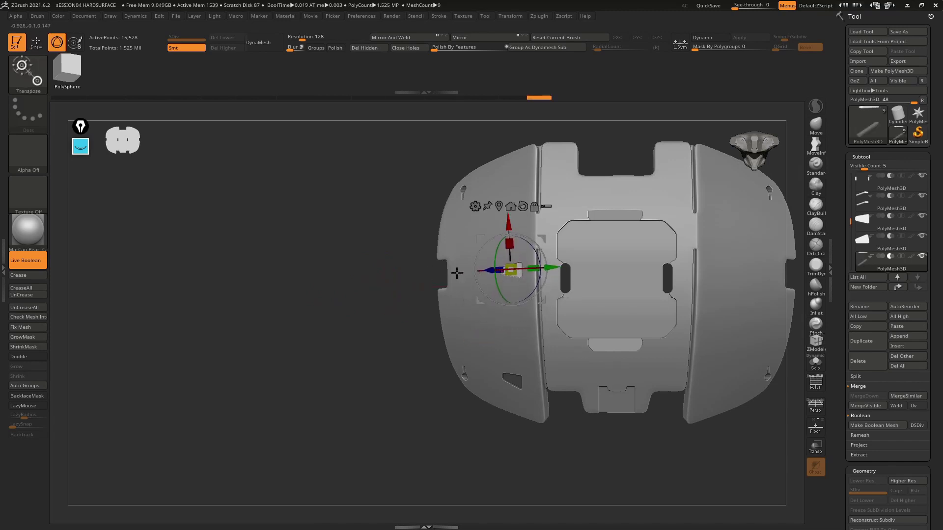
{"action": "mouse_move", "coordinate": [457, 273]}
{"action": "right_mouse_down"}
{"action": "mouse_move", "coordinate": [358, 274]}
{"action": "mouse_move", "coordinate": [374, 275]}
{"action": "right_mouse_up"}
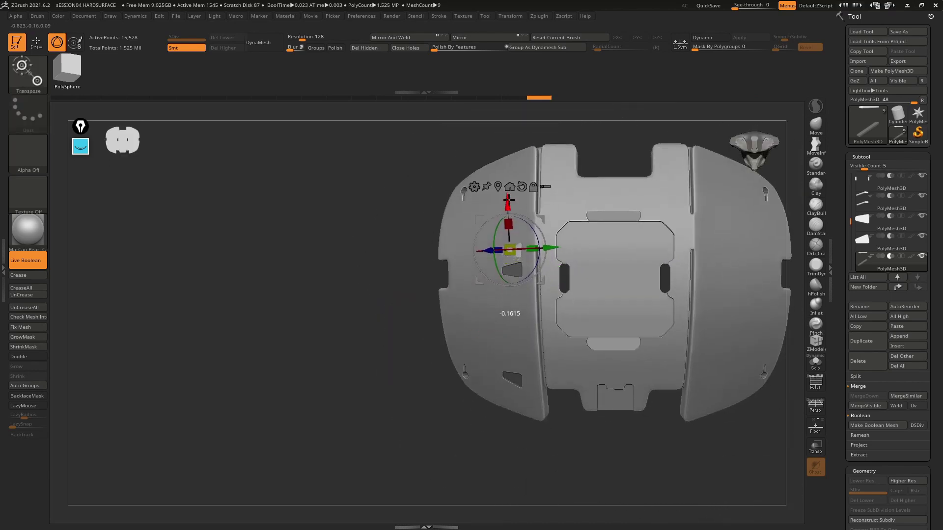
{"action": "left_click_drag", "start_coordinate": [508, 198], "coordinate": [509, 189]}
{"action": "right_click_drag", "start_coordinate": [508, 189], "coordinate": [572, 241]}
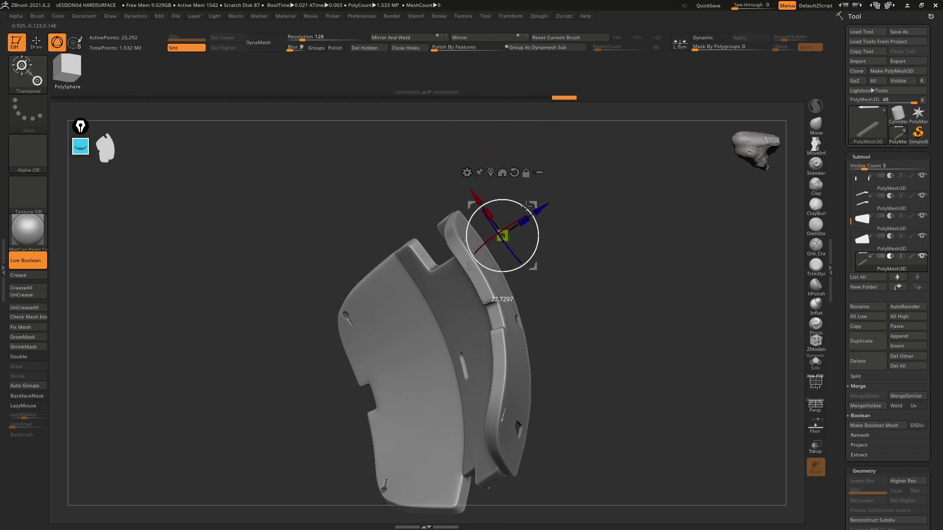
{"action": "left_click_drag", "start_coordinate": [541, 204], "coordinate": [525, 216], "text": "alt"}
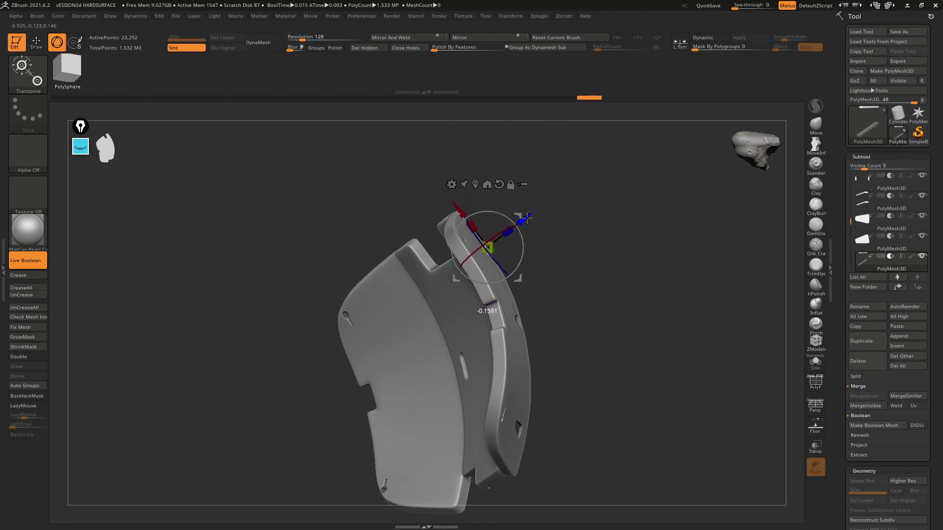
{"action": "mouse_move", "coordinate": [525, 216]}
{"action": "right_mouse_down"}
{"action": "mouse_move", "coordinate": [505, 259]}
{"action": "mouse_move", "coordinate": [505, 326]}
{"action": "mouse_move", "coordinate": [474, 275]}
{"action": "right_mouse_up"}
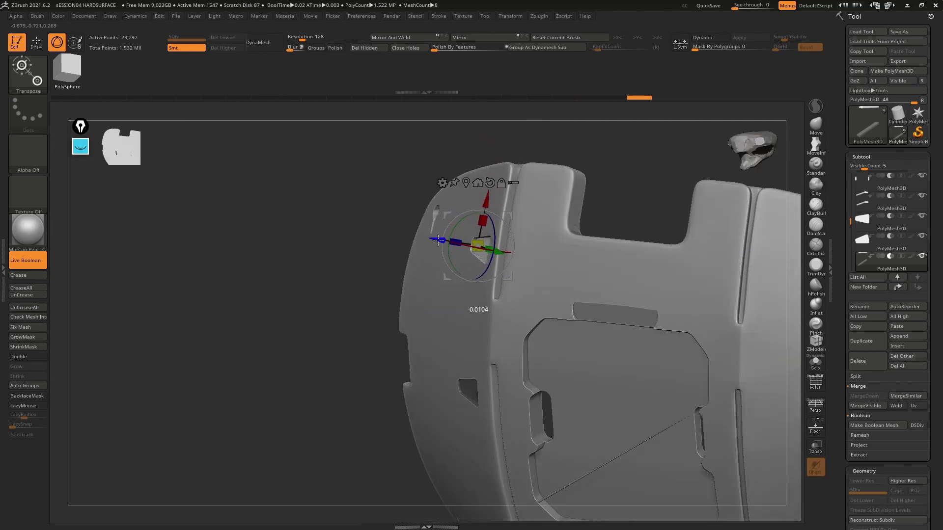
Raise the small vent cutter and slide it left, then select and inspect the lower cutter.
{"action": "right_click_drag", "start_coordinate": [438, 240], "coordinate": [500, 233]}
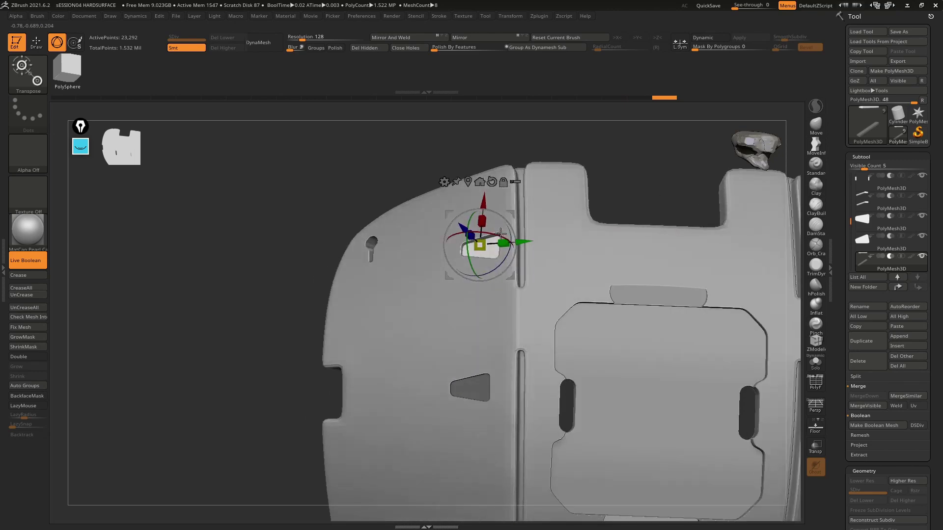
{"action": "left_click_drag", "start_coordinate": [482, 222], "coordinate": [483, 182]}
{"action": "mouse_move", "coordinate": [510, 245]}
{"action": "right_mouse_down"}
{"action": "mouse_move", "coordinate": [524, 247]}
{"action": "mouse_move", "coordinate": [551, 214]}
{"action": "right_mouse_up"}
{"action": "left_click_drag", "start_coordinate": [532, 210], "coordinate": [521, 210]}
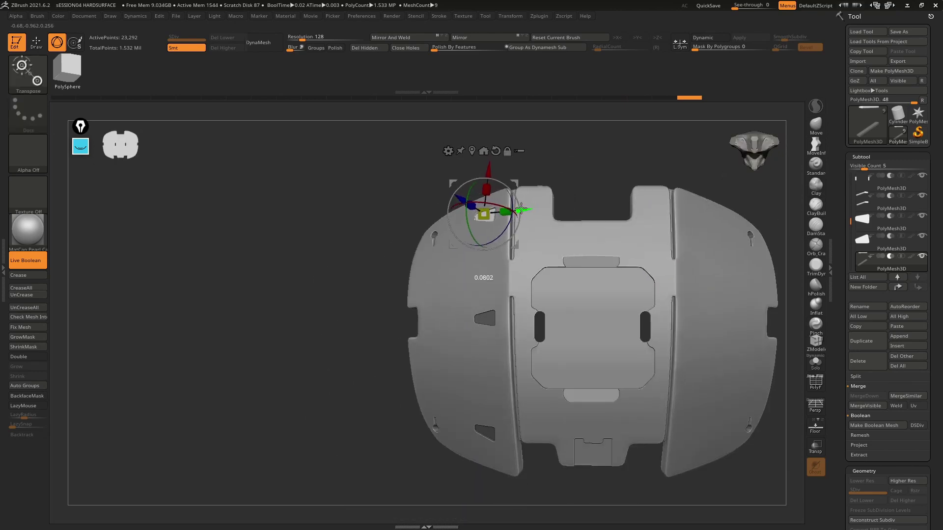
{"action": "right_click_drag", "start_coordinate": [547, 290], "coordinate": [547, 231], "text": "alt"}
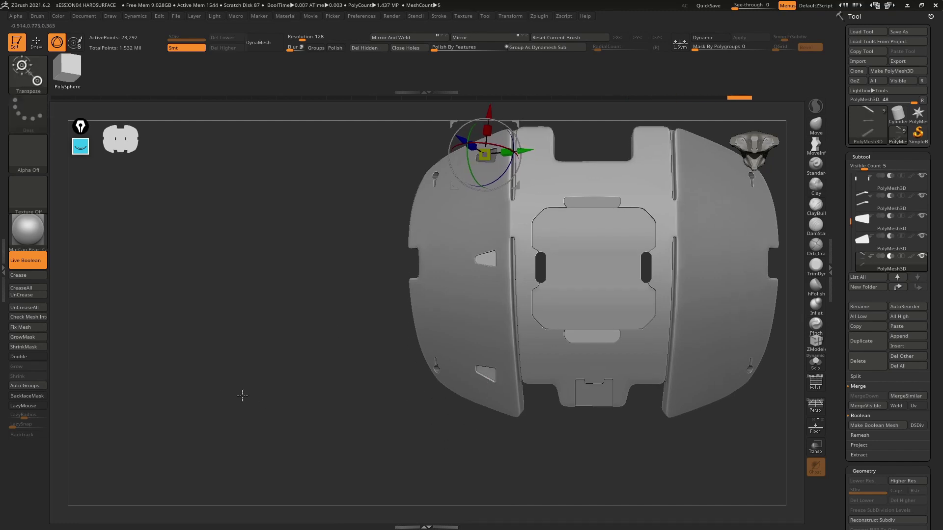
{"action": "key", "text": "shift+f"}
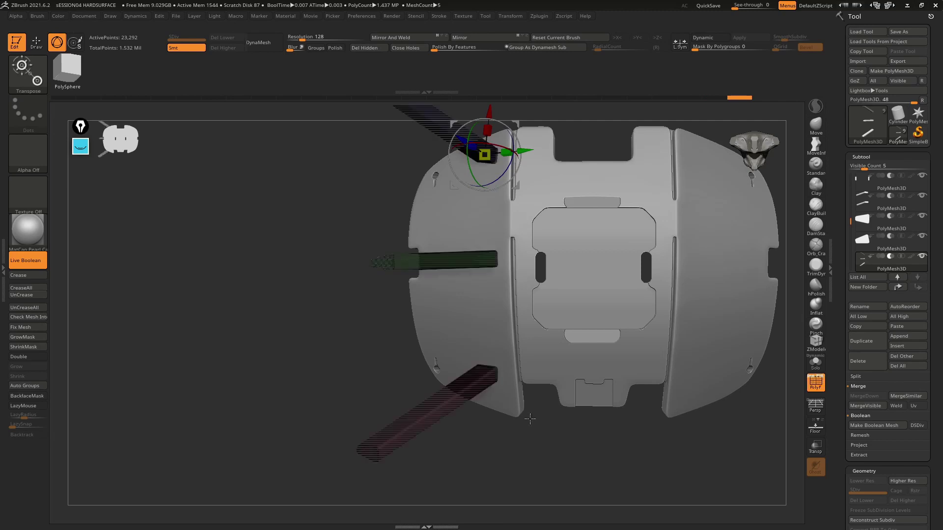
{"action": "left_click", "coordinate": [488, 385], "text": "alt"}
{"action": "mouse_move", "coordinate": [489, 386]}
{"action": "right_mouse_down"}
{"action": "mouse_move", "coordinate": [487, 405]}
{"action": "mouse_move", "coordinate": [556, 361]}
{"action": "mouse_move", "coordinate": [389, 440]}
{"action": "mouse_move", "coordinate": [432, 344]}
{"action": "mouse_move", "coordinate": [581, 358]}
{"action": "right_mouse_up"}
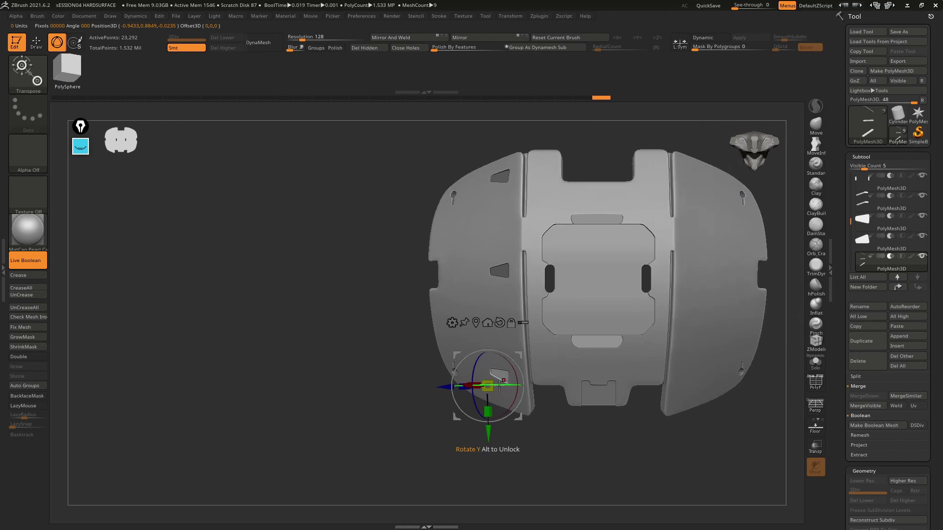
{"action": "mouse_move", "coordinate": [486, 391]}
{"action": "right_mouse_down"}
{"action": "mouse_move", "coordinate": [527, 382]}
{"action": "mouse_move", "coordinate": [517, 376]}
{"action": "right_mouse_up"}
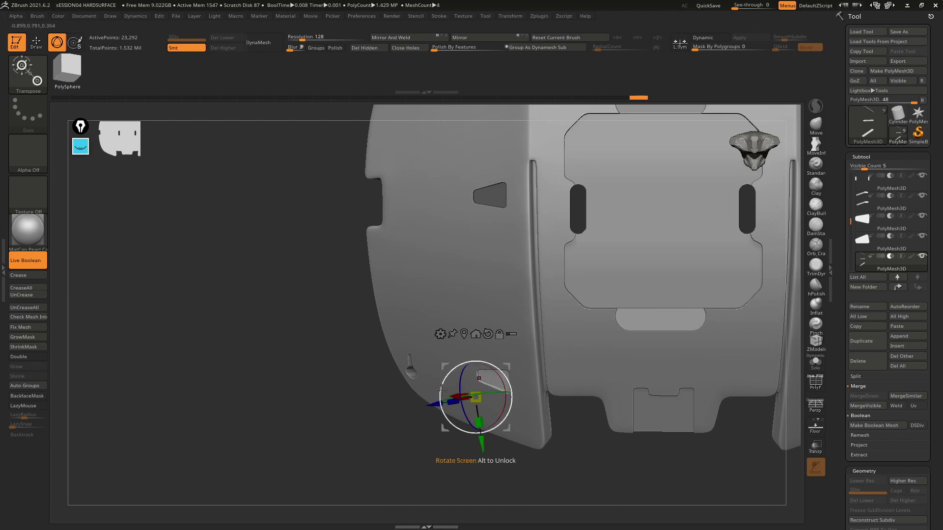
Inspect the finished armor plate, then load the Cylinder3D primitive as the active tool.
{"action": "key", "text": "f"}
{"action": "key", "text": "q"}
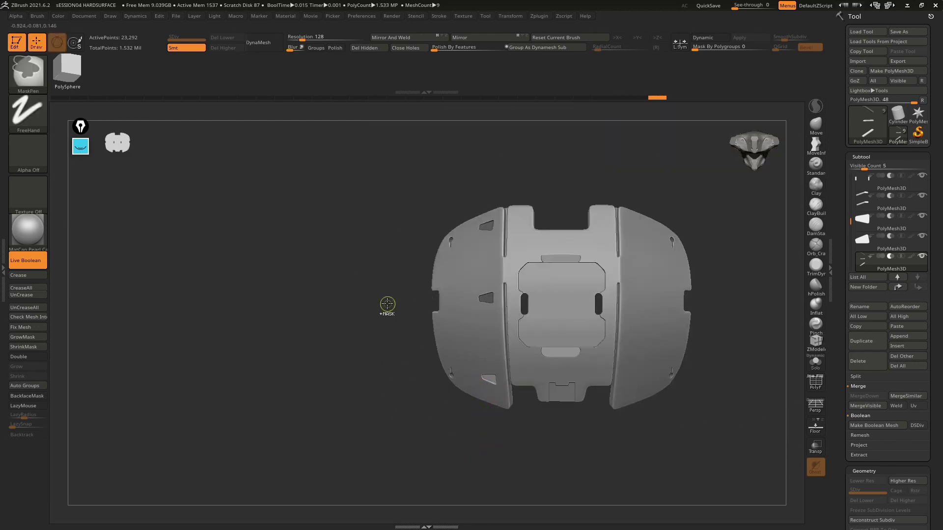
{"action": "key", "text": "b"}
{"action": "key", "text": "z"}
{"action": "key", "text": "m"}
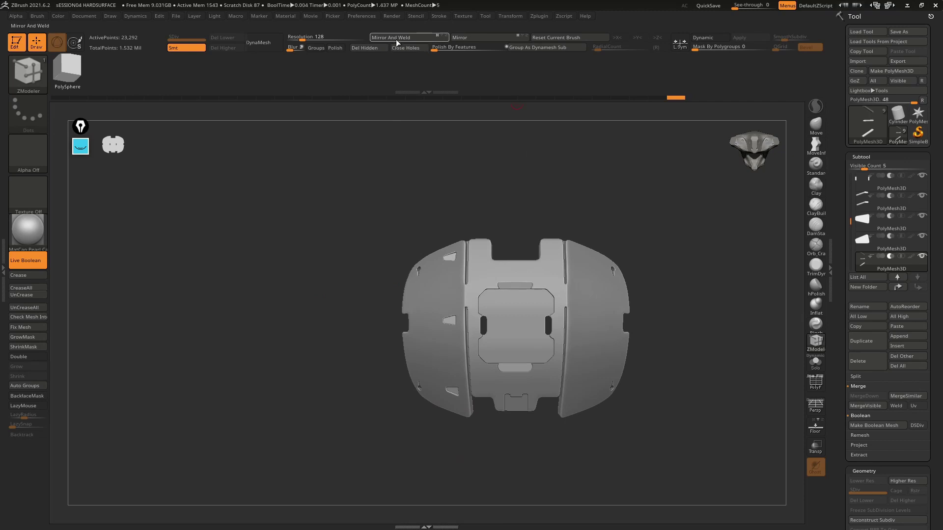
{"action": "mouse_move", "coordinate": [574, 191]}
{"action": "right_mouse_down"}
{"action": "mouse_move", "coordinate": [492, 216]}
{"action": "mouse_move", "coordinate": [551, 210]}
{"action": "mouse_move", "coordinate": [542, 214]}
{"action": "mouse_move", "coordinate": [494, 213]}
{"action": "mouse_move", "coordinate": [459, 227]}
{"action": "mouse_move", "coordinate": [478, 223]}
{"action": "mouse_move", "coordinate": [444, 183]}
{"action": "mouse_move", "coordinate": [432, 212]}
{"action": "mouse_move", "coordinate": [468, 266]}
{"action": "right_mouse_up"}
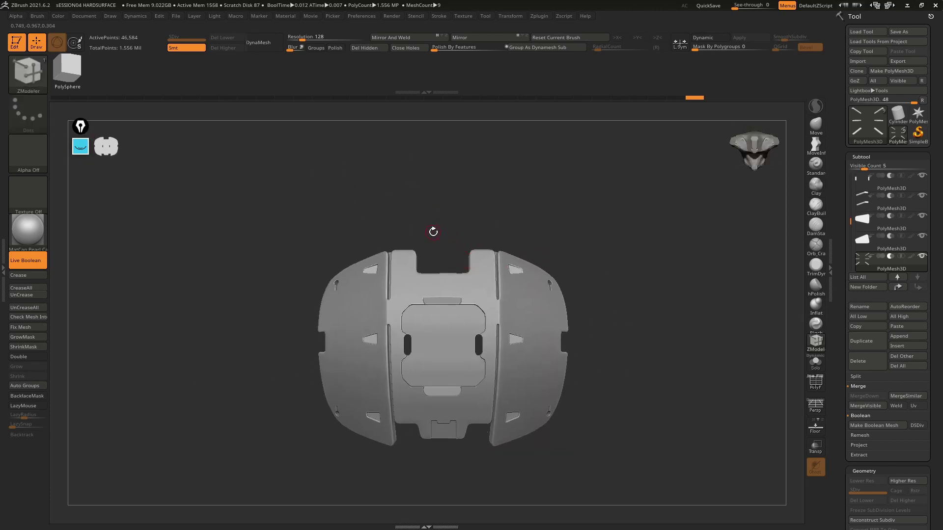
{"action": "mouse_move", "coordinate": [433, 232]}
{"action": "right_mouse_down"}
{"action": "mouse_move", "coordinate": [460, 204]}
{"action": "mouse_move", "coordinate": [443, 221]}
{"action": "mouse_move", "coordinate": [453, 200]}
{"action": "mouse_move", "coordinate": [551, 233]}
{"action": "right_mouse_up"}
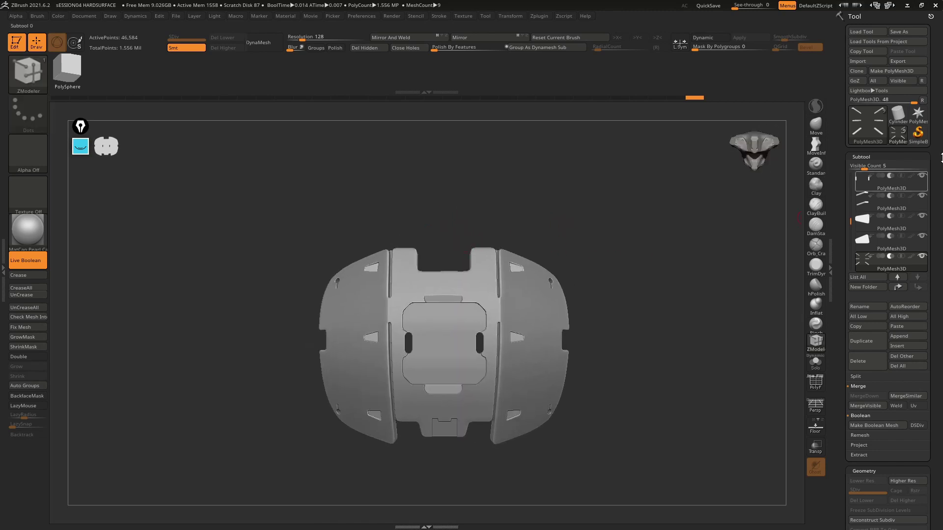
{"action": "left_click", "coordinate": [899, 116]}
{"action": "mouse_move", "coordinate": [646, 208]}
{"action": "right_mouse_down"}
{"action": "mouse_move", "coordinate": [606, 245]}
{"action": "mouse_move", "coordinate": [652, 221]}
{"action": "mouse_move", "coordinate": [667, 225]}
{"action": "mouse_move", "coordinate": [635, 280]}
{"action": "mouse_move", "coordinate": [640, 211]}
{"action": "mouse_move", "coordinate": [657, 253]}
{"action": "right_mouse_up"}
Make the cylinder a PolyMesh3D and bevel its bottom edge with Bevel > EdgeLoop Complete.
{"action": "key", "text": "shift+f"}
{"action": "right_click_drag", "start_coordinate": [646, 309], "coordinate": [644, 294], "text": "alt"}
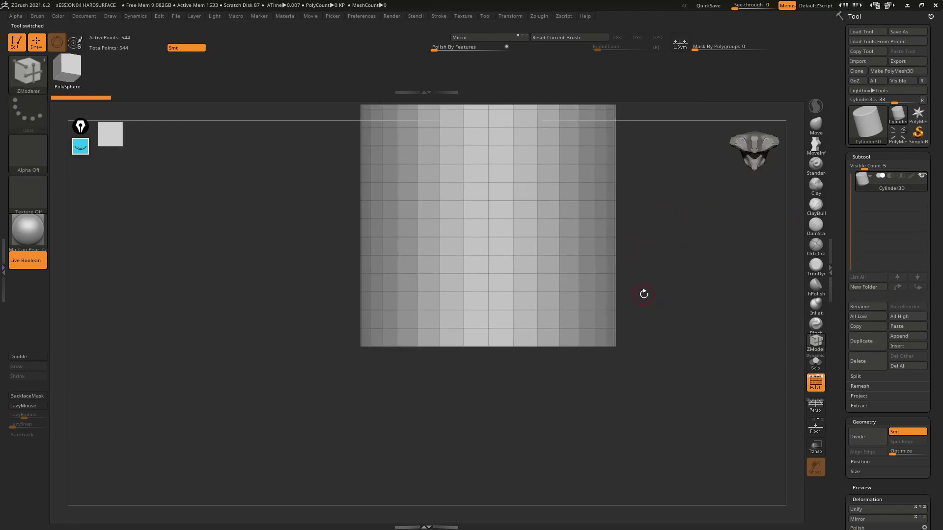
{"action": "left_click", "coordinate": [888, 72]}
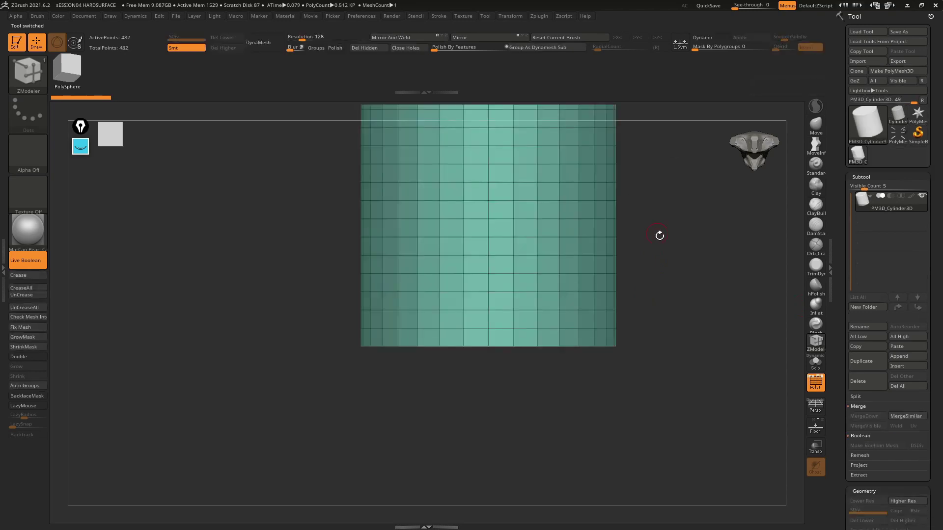
{"action": "right_click_drag", "start_coordinate": [663, 259], "coordinate": [617, 242]}
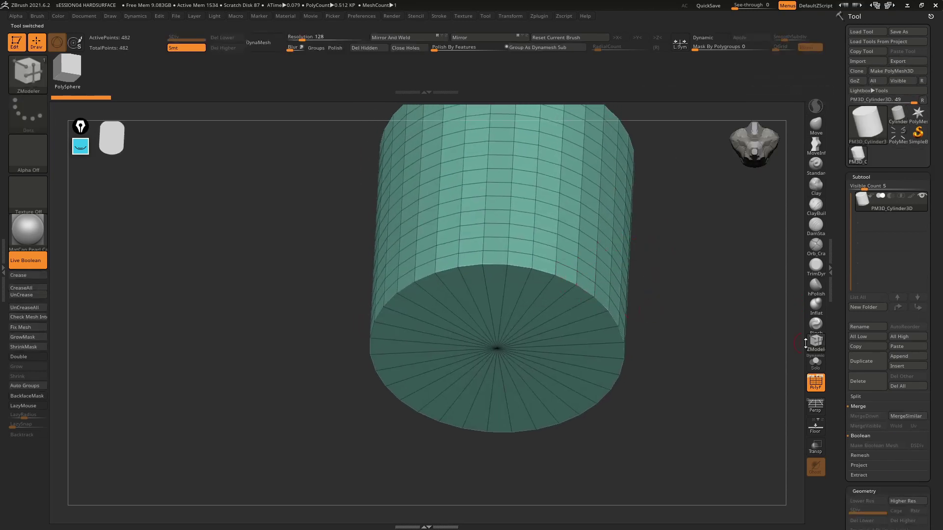
{"action": "key", "text": "space"}
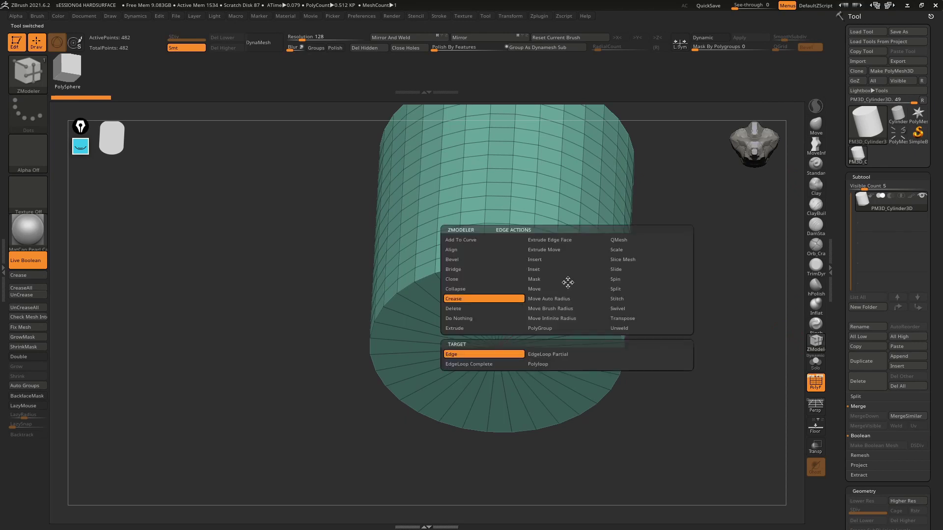
{"action": "left_click", "coordinate": [452, 260]}
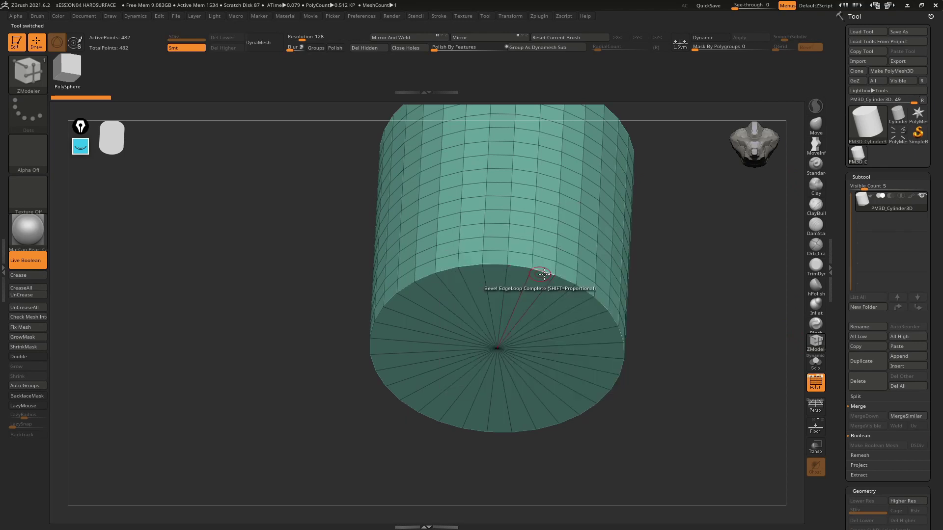
{"action": "left_click", "coordinate": [543, 275]}
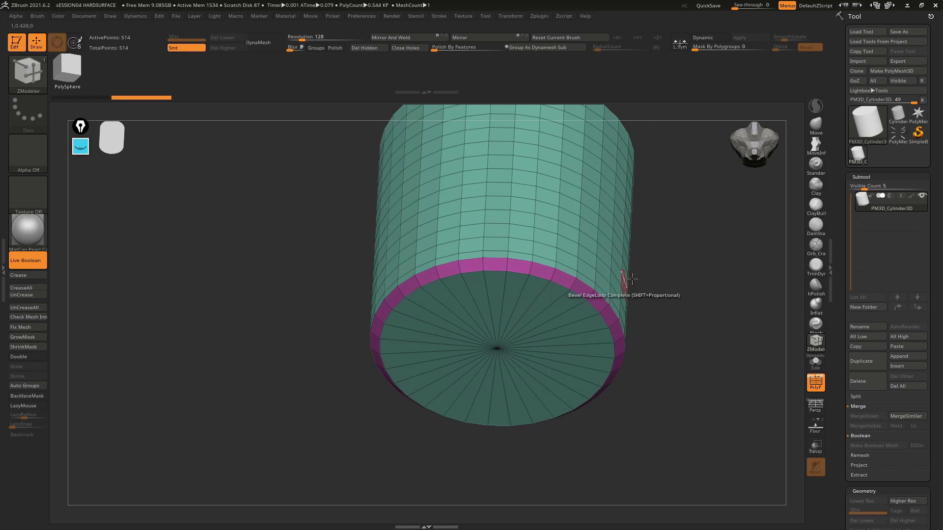
{"action": "right_click_drag", "start_coordinate": [624, 285], "coordinate": [655, 291]}
{"action": "key", "text": "ctrl+z"}
{"action": "left_click", "coordinate": [524, 268]}
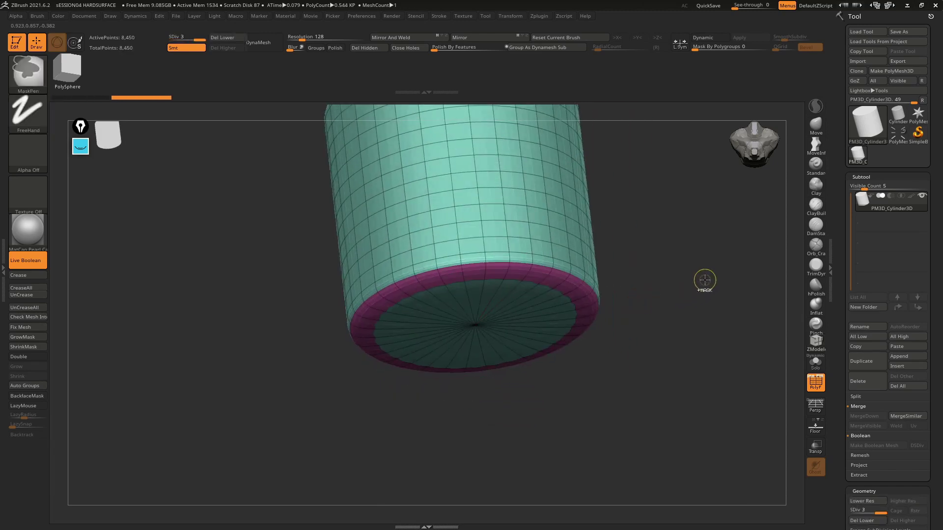
Preview smoothing with one subdivision, then drop back to SDiv 1 and inspect the bevel.
{"action": "key", "text": "ctrl+d"}
{"action": "key", "text": "ctrl+d"}
{"action": "key", "text": "ctrl+d"}
{"action": "key", "text": "shift+f"}
{"action": "mouse_move", "coordinate": [638, 288]}
{"action": "left_mouse_down", "text": "shift"}
{"action": "mouse_move", "coordinate": [625, 338]}
{"action": "mouse_move", "coordinate": [622, 291]}
{"action": "mouse_move", "coordinate": [604, 270]}
{"action": "mouse_move", "coordinate": [621, 326]}
{"action": "mouse_move", "coordinate": [640, 331]}
{"action": "mouse_move", "coordinate": [630, 303]}
{"action": "mouse_move", "coordinate": [629, 353]}
{"action": "mouse_move", "coordinate": [626, 298]}
{"action": "left_mouse_up", "text": "shift"}
{"action": "key", "text": "shift+f"}
{"action": "key", "text": "shift+f"}
{"action": "mouse_move", "coordinate": [509, 285]}
{"action": "left_mouse_down"}
{"action": "mouse_move", "coordinate": [520, 312]}
{"action": "mouse_move", "coordinate": [579, 332]}
{"action": "mouse_move", "coordinate": [602, 324]}
{"action": "mouse_move", "coordinate": [610, 266]}
{"action": "left_mouse_up"}
{"action": "key", "text": "shift+d"}
{"action": "key", "text": "shift+d"}
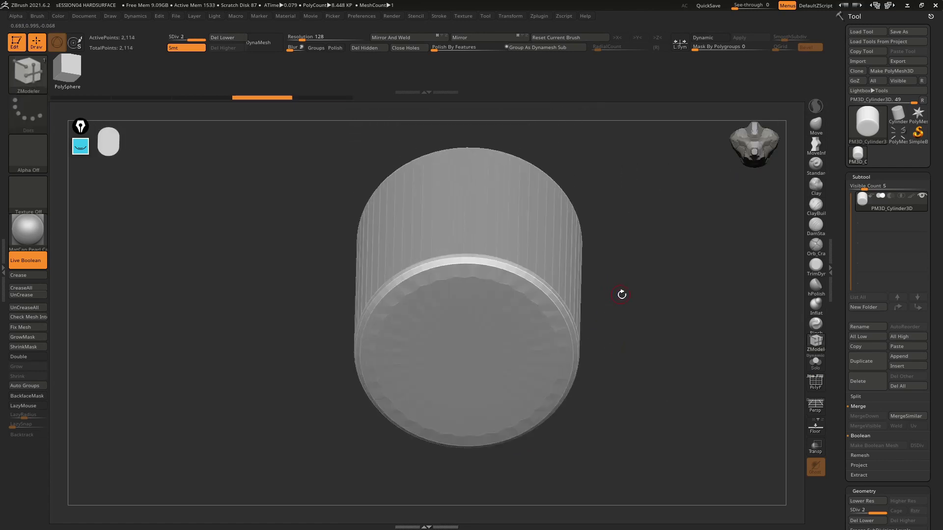
{"action": "key", "text": "shift+d"}
{"action": "key", "text": "shift+f"}
{"action": "mouse_move", "coordinate": [604, 320]}
{"action": "left_mouse_down", "text": "alt"}
{"action": "mouse_move", "coordinate": [569, 343]}
{"action": "mouse_move", "coordinate": [641, 318]}
{"action": "left_mouse_up", "text": "alt"}
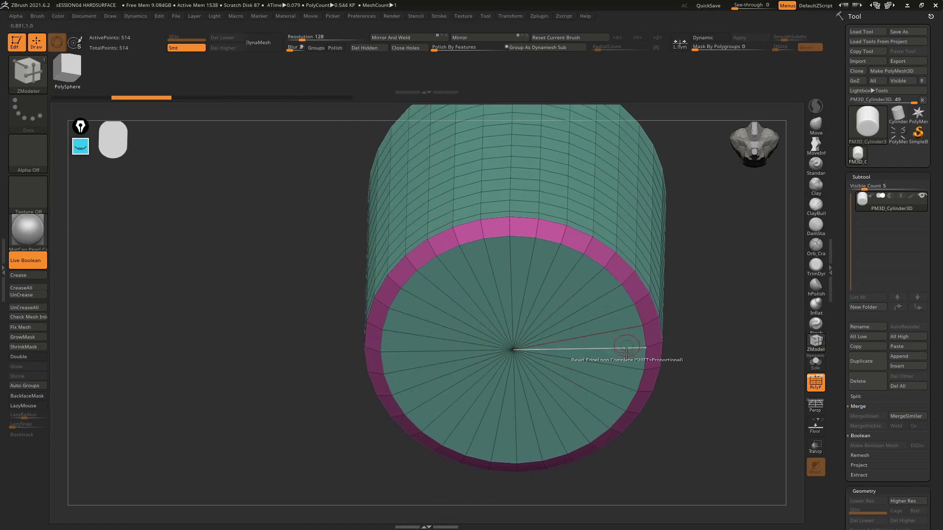
{"action": "key", "text": "shift+f"}
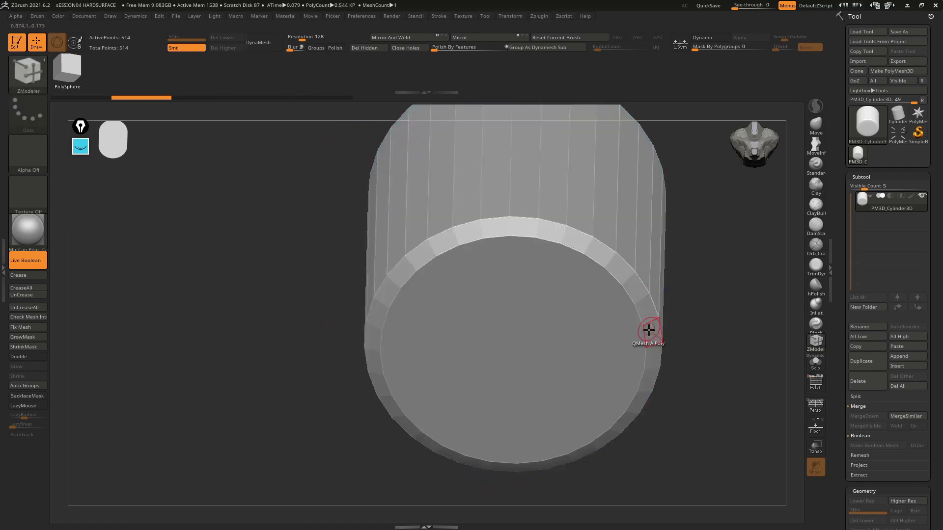
{"action": "mouse_move", "coordinate": [588, 320]}
{"action": "right_mouse_down"}
{"action": "mouse_move", "coordinate": [594, 308]}
{"action": "mouse_move", "coordinate": [605, 342]}
{"action": "mouse_move", "coordinate": [556, 280]}
{"action": "mouse_move", "coordinate": [580, 316]}
{"action": "mouse_move", "coordinate": [601, 265]}
{"action": "right_mouse_up"}
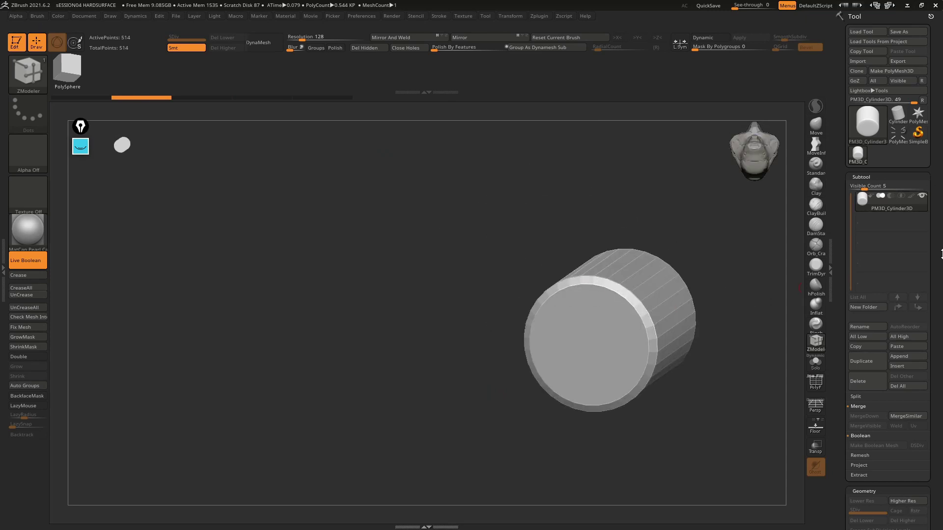
Reinitialise the mesh as a 26-point QCyl X low-poly cylinder from Tool > Initialize.
{"action": "scroll", "coordinate": [941, 253], "scroll_direction": "down", "scroll_amount": 3}
{"action": "scroll", "coordinate": [941, 224], "scroll_direction": "down", "scroll_amount": 3}
{"action": "scroll", "coordinate": [941, 192], "scroll_direction": "down", "scroll_amount": 2}
{"action": "scroll", "coordinate": [941, 162], "scroll_direction": "down", "scroll_amount": 3}
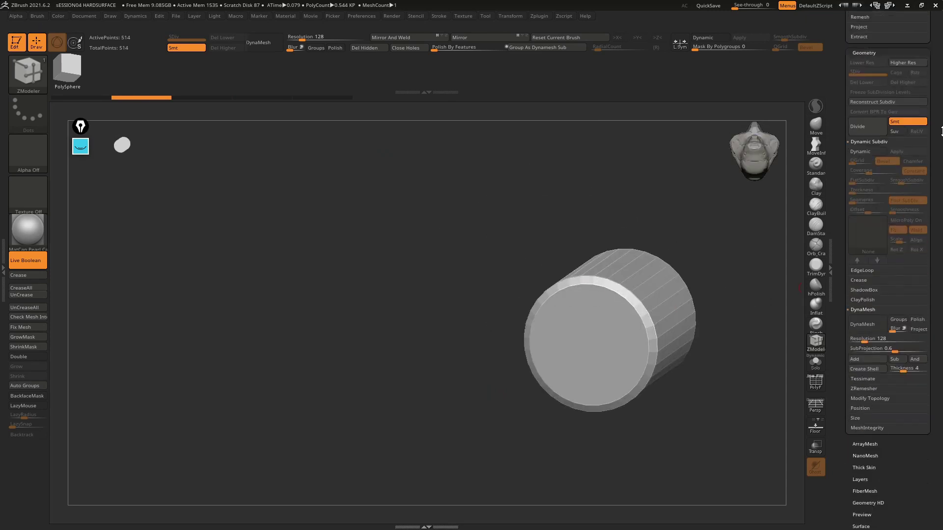
{"action": "scroll", "coordinate": [942, 131], "scroll_direction": "down", "scroll_amount": 3}
{"action": "scroll", "coordinate": [941, 108], "scroll_direction": "down", "scroll_amount": 3}
{"action": "scroll", "coordinate": [941, 86], "scroll_direction": "down", "scroll_amount": 3}
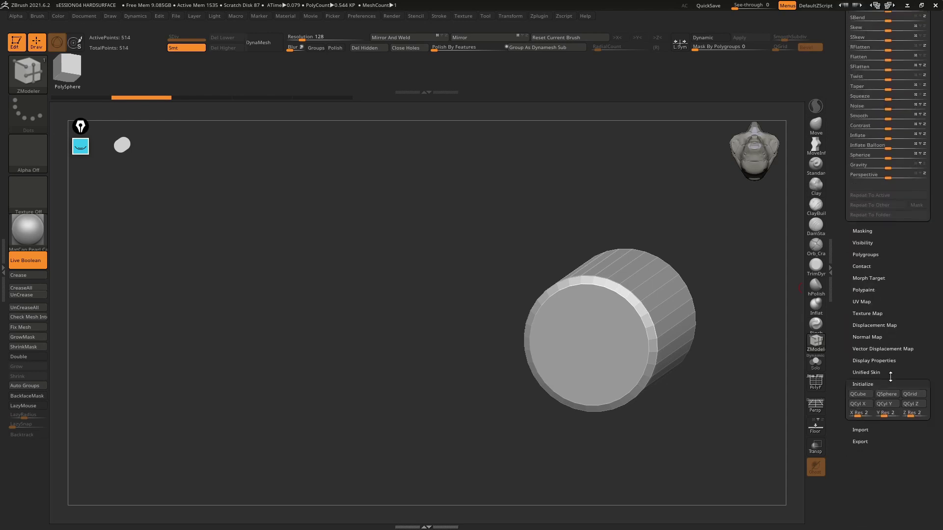
{"action": "left_click", "coordinate": [865, 405]}
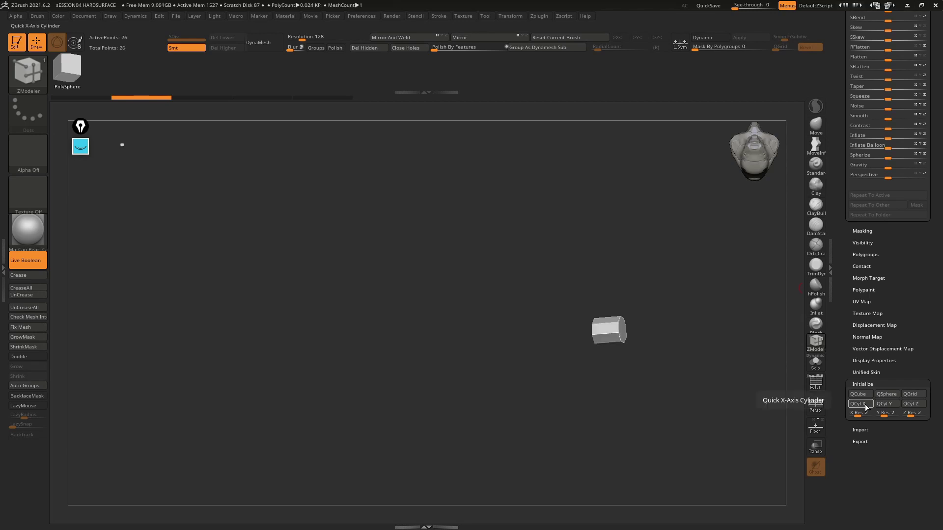
{"action": "left_click_drag", "start_coordinate": [680, 378], "coordinate": [665, 308]}
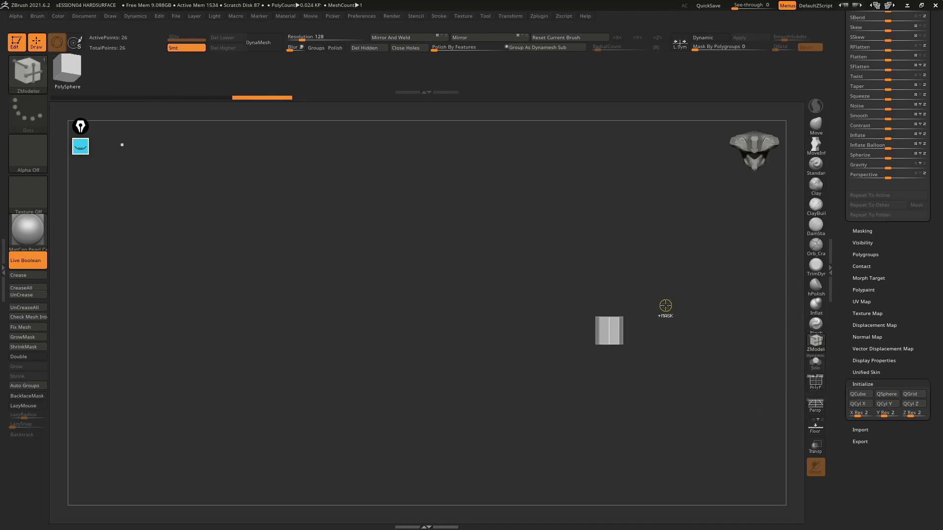
{"action": "mouse_move", "coordinate": [665, 307]}
{"action": "right_mouse_down", "text": "ctrl"}
{"action": "mouse_move", "coordinate": [690, 360]}
{"action": "mouse_move", "coordinate": [660, 339]}
{"action": "right_mouse_up", "text": "ctrl"}
Test a subdivision, undo it, and switch to ZModeler with the wireframe shown.
{"action": "key", "text": "shift+f"}
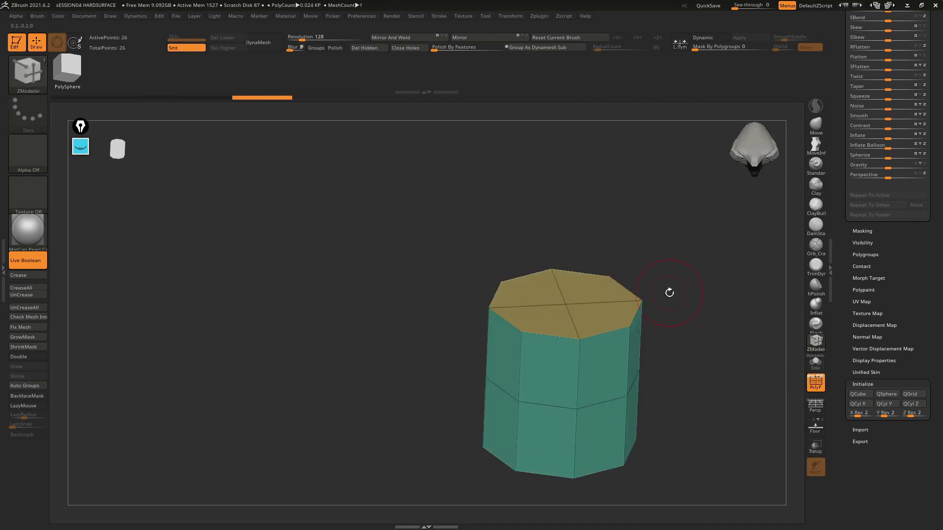
{"action": "key", "text": "ctrl+d"}
{"action": "key", "text": "ctrl+d"}
{"action": "key", "text": "ctrl+d"}
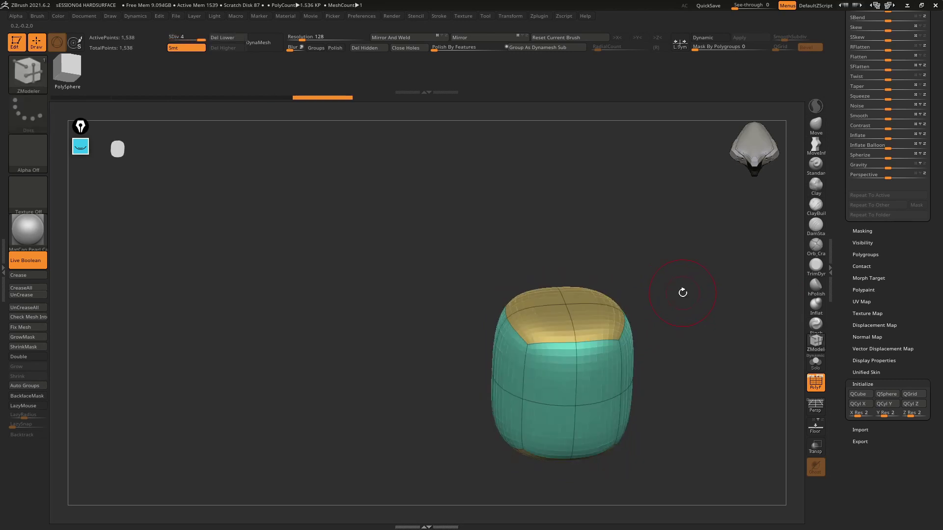
{"action": "key", "text": "ctrl+z"}
{"action": "key", "text": "ctrl+z"}
{"action": "key", "text": "ctrl+z"}
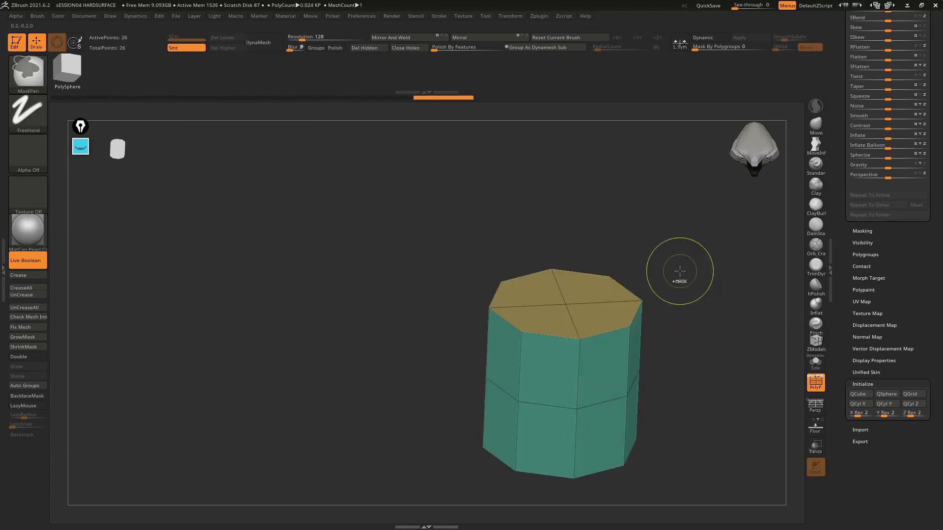
{"action": "key", "text": "shift+f"}
{"action": "key", "text": "b"}
{"action": "key", "text": "z"}
{"action": "key", "text": "m"}
{"action": "key", "text": "shift+f"}
Try ZModeler bevels on the rim edge loops and a side extrusion, undoing each.
{"action": "left_click", "coordinate": [584, 336]}
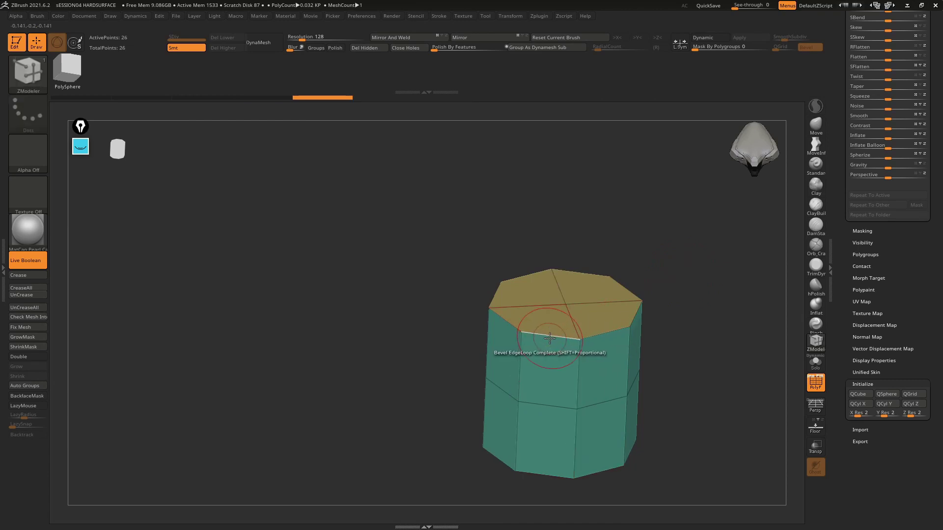
{"action": "left_click_drag", "start_coordinate": [553, 335], "coordinate": [553, 338]}
{"action": "right_click_drag", "start_coordinate": [553, 338], "coordinate": [504, 313]}
{"action": "key", "text": "ctrl+z"}
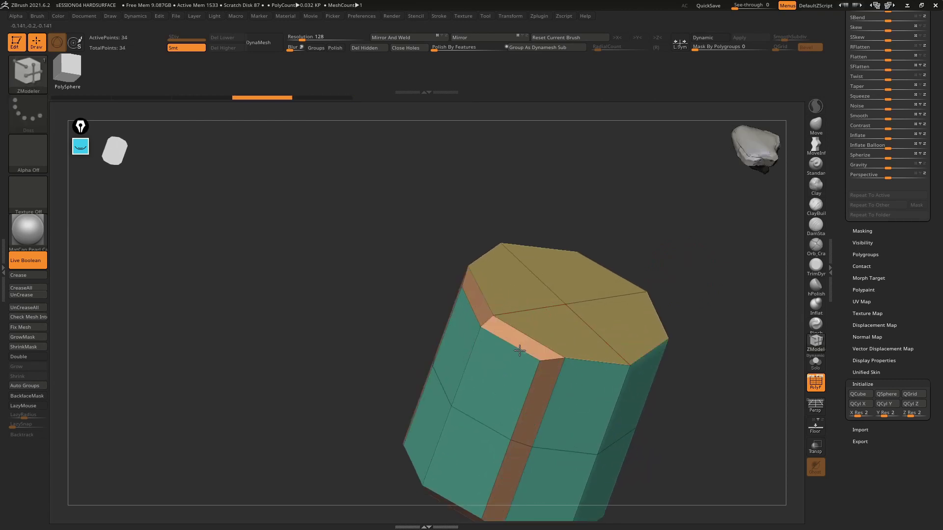
{"action": "left_click_drag", "start_coordinate": [503, 313], "coordinate": [518, 342]}
{"action": "key", "text": "ctrl+z"}
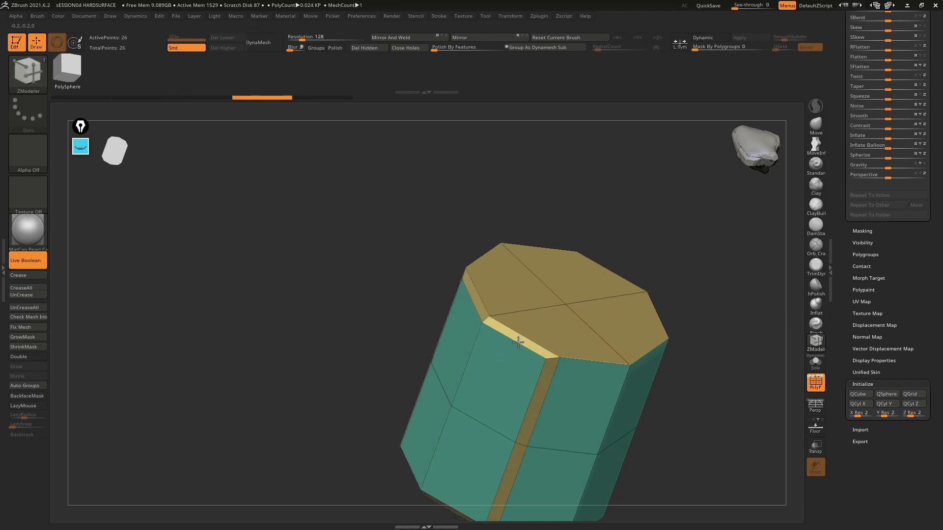
{"action": "key", "text": "ctrl+z"}
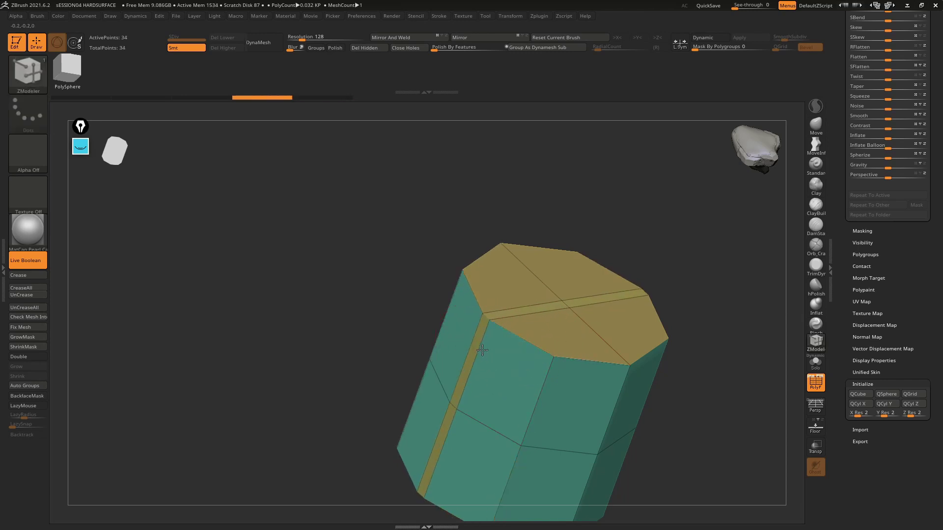
{"action": "key", "text": "ctrl+z"}
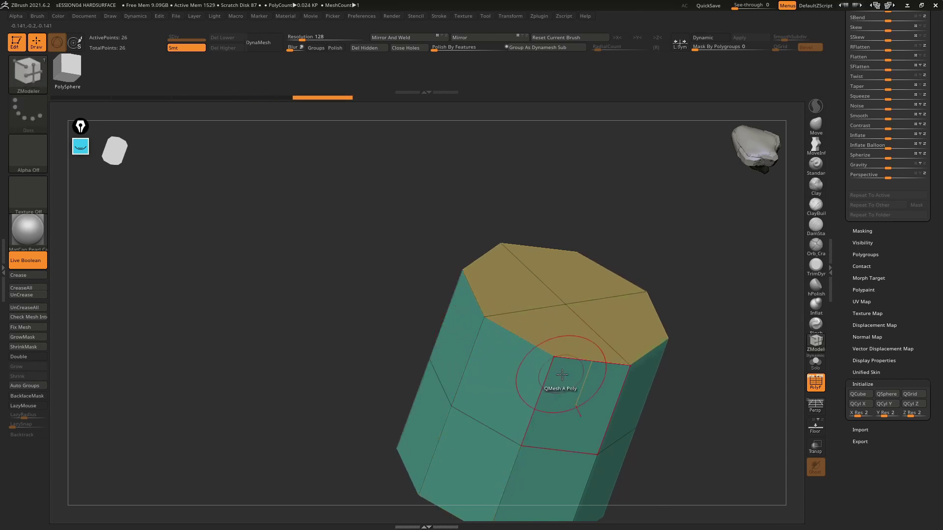
{"action": "left_click_drag", "start_coordinate": [572, 375], "coordinate": [583, 377]}
{"action": "key", "text": "ctrl+z"}
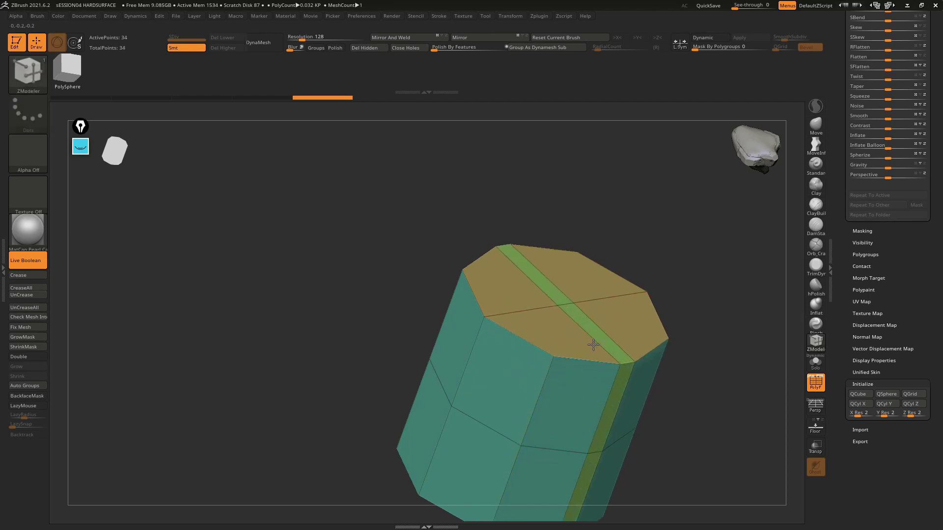
Trial a subdivision, Del Lower and a rim edge loop, undoing back to the 26-point prism.
{"action": "right_click_drag", "start_coordinate": [600, 338], "coordinate": [599, 368]}
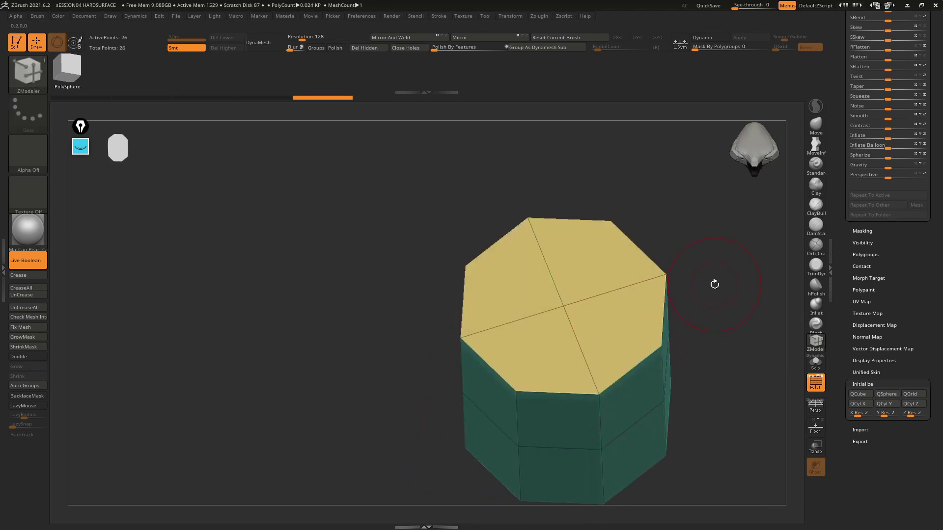
{"action": "key", "text": "ctrl+d"}
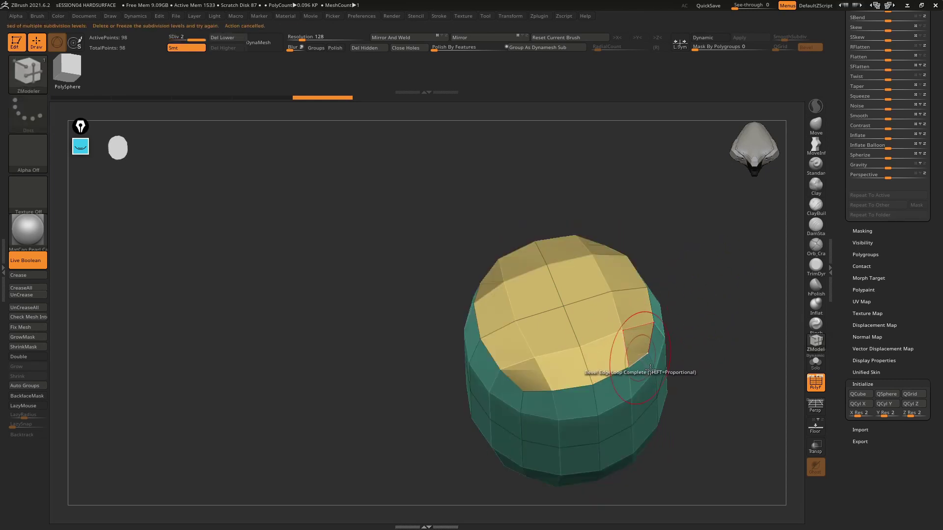
{"action": "left_click", "coordinate": [221, 37]}
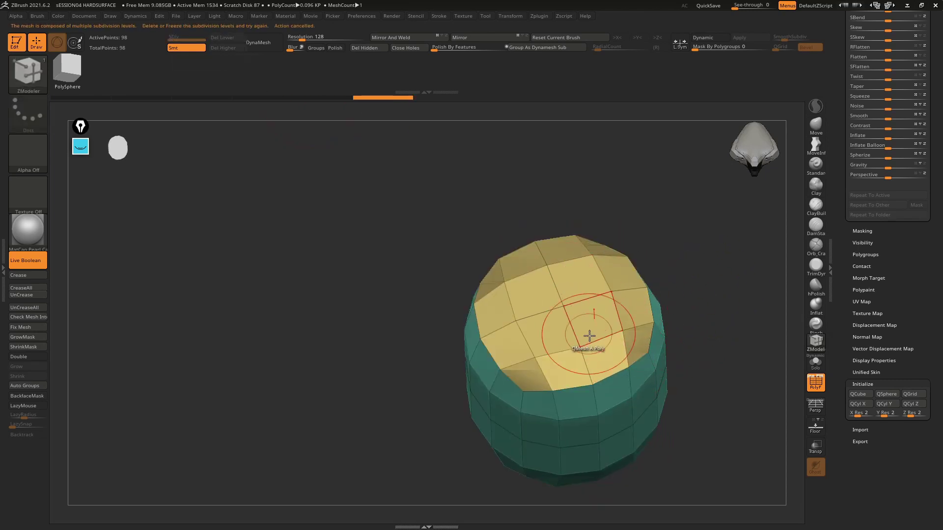
{"action": "left_click", "coordinate": [613, 374]}
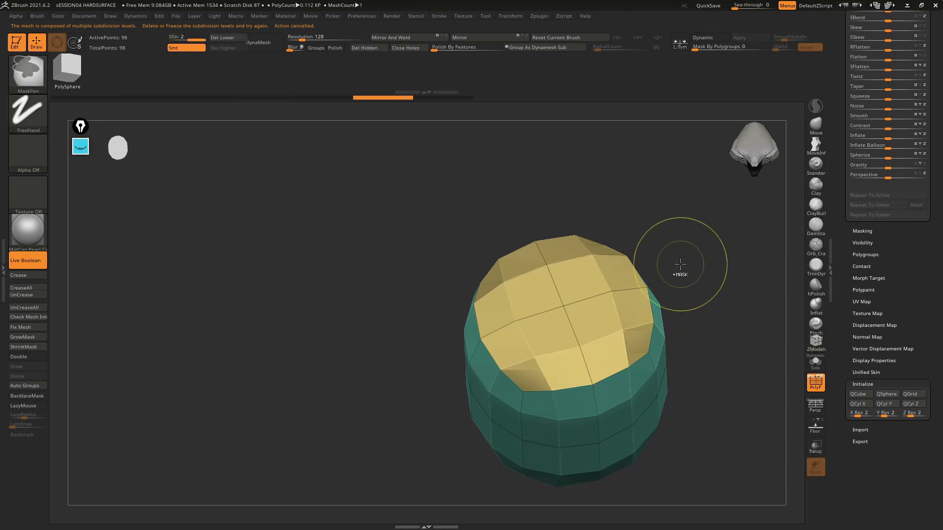
{"action": "key", "text": "ctrl+z"}
{"action": "key", "text": "ctrl+z"}
{"action": "mouse_move", "coordinate": [687, 315]}
{"action": "left_mouse_down"}
{"action": "mouse_move", "coordinate": [621, 278]}
{"action": "mouse_move", "coordinate": [652, 313]}
{"action": "left_mouse_up"}
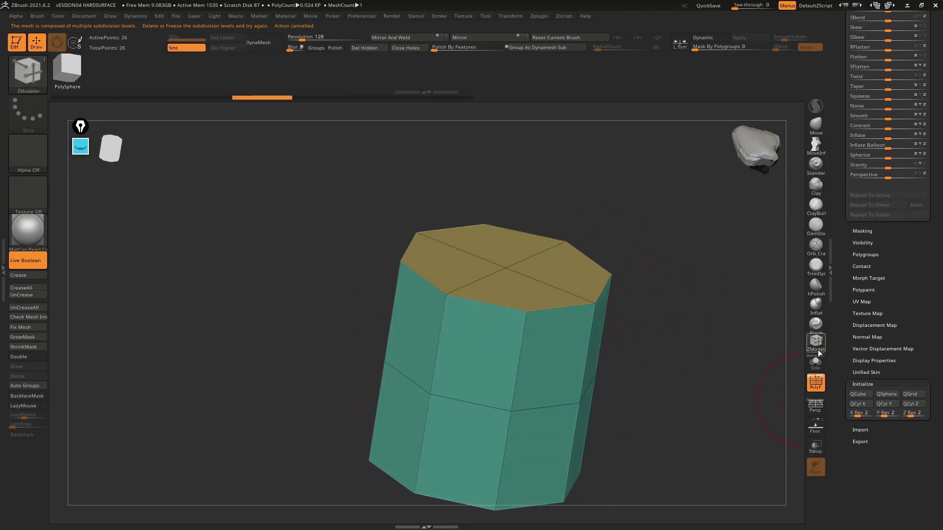
Set the ZModeler target to Polyloop, undo a test loop, and crease the cylinder's edges.
{"action": "right_click", "coordinate": [569, 310]}
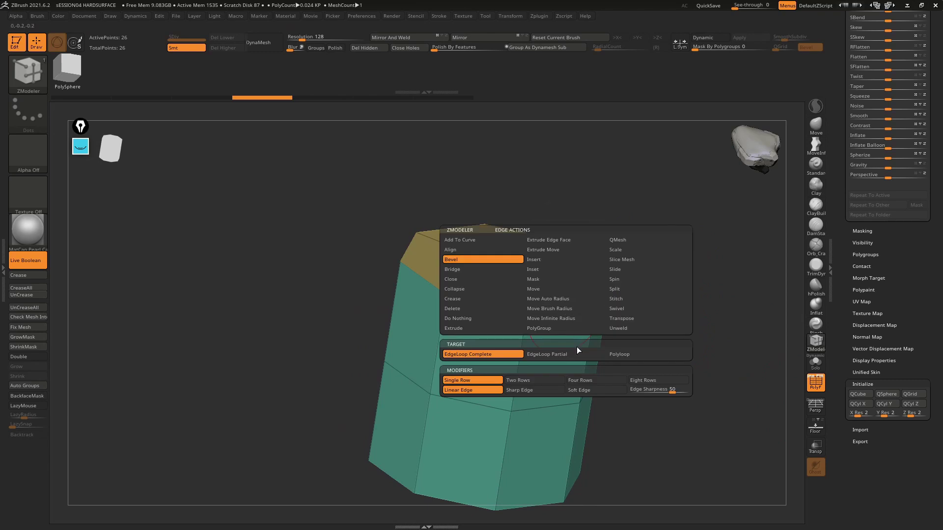
{"action": "left_click", "coordinate": [575, 351]}
{"action": "left_click", "coordinate": [621, 355]}
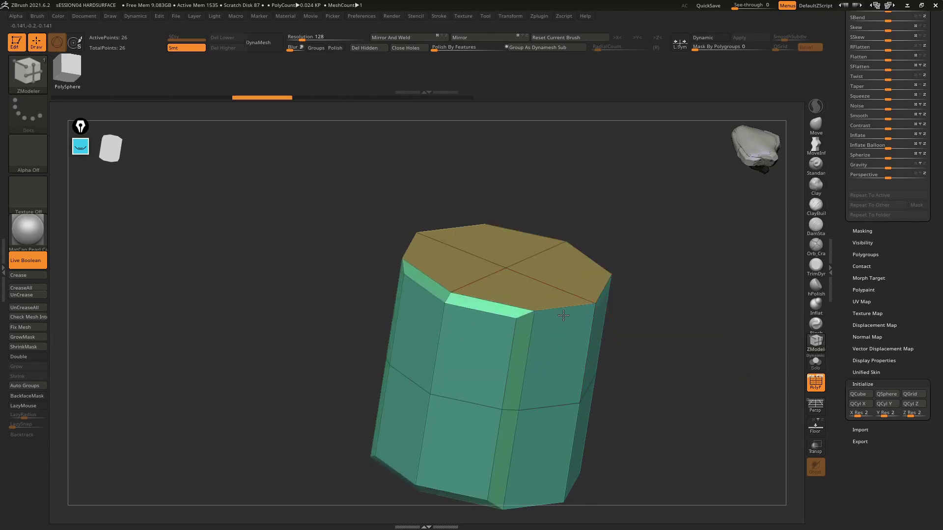
{"action": "left_click", "coordinate": [521, 266]}
{"action": "key", "text": "ctrl+z"}
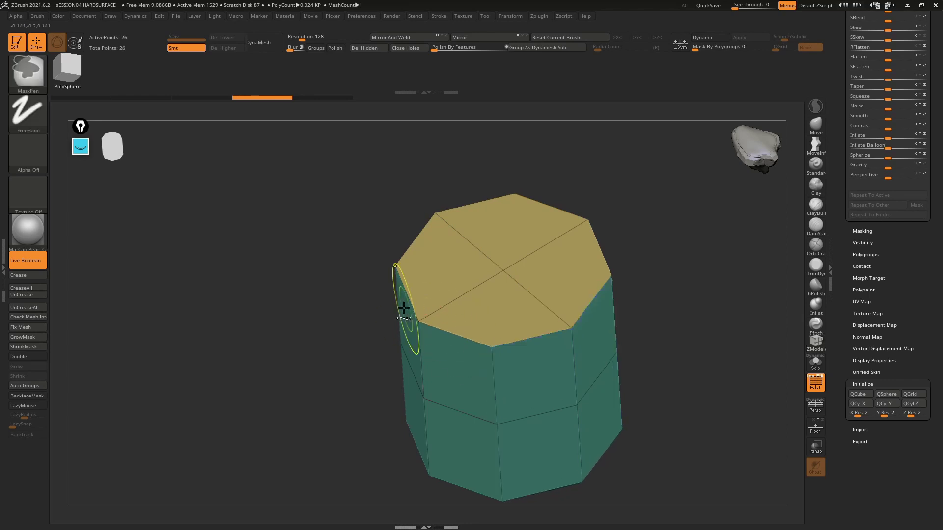
{"action": "mouse_move", "coordinate": [412, 294]}
{"action": "right_mouse_down"}
{"action": "mouse_move", "coordinate": [482, 284]}
{"action": "mouse_move", "coordinate": [411, 261]}
{"action": "right_mouse_up"}
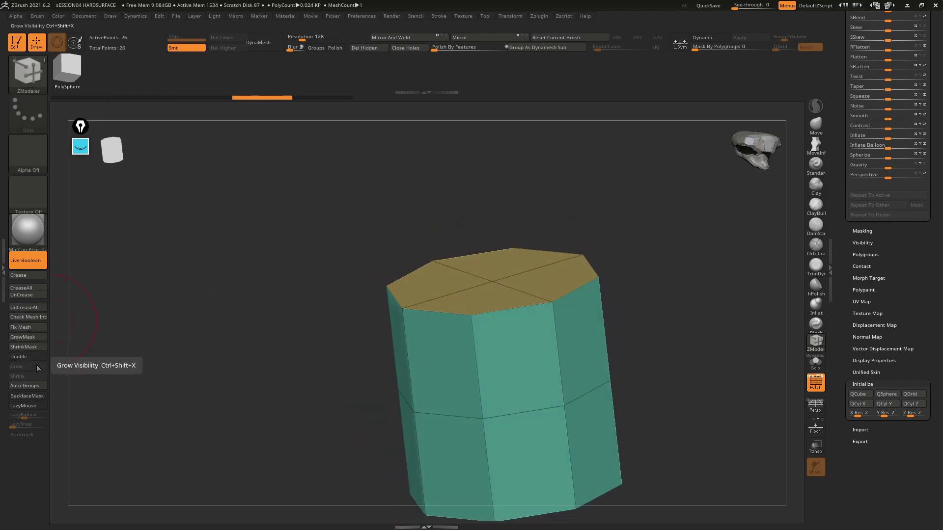
{"action": "left_click", "coordinate": [31, 275]}
Subdivide the cylinder twice to 386 points and bake it with Del Lower.
{"action": "key", "text": "ctrl+d"}
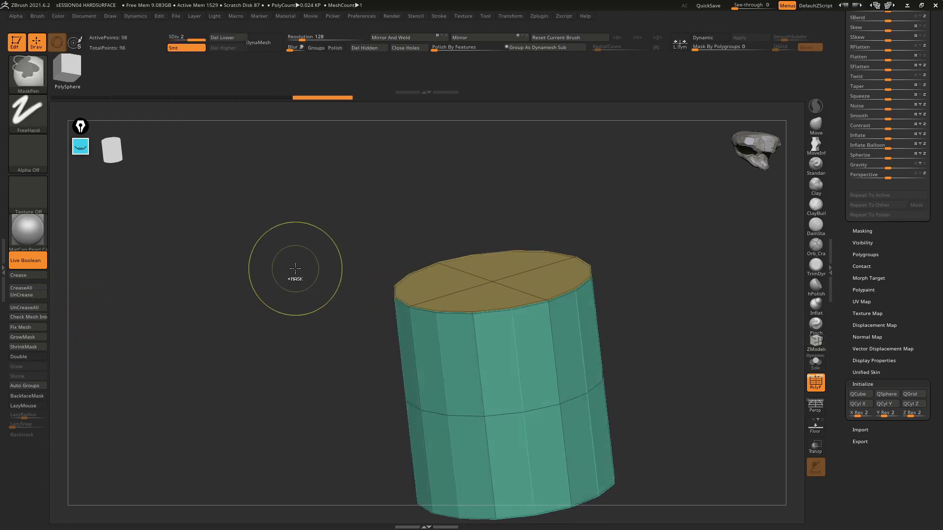
{"action": "key", "text": "ctrl+d"}
{"action": "left_click_drag", "start_coordinate": [348, 276], "coordinate": [167, 297]}
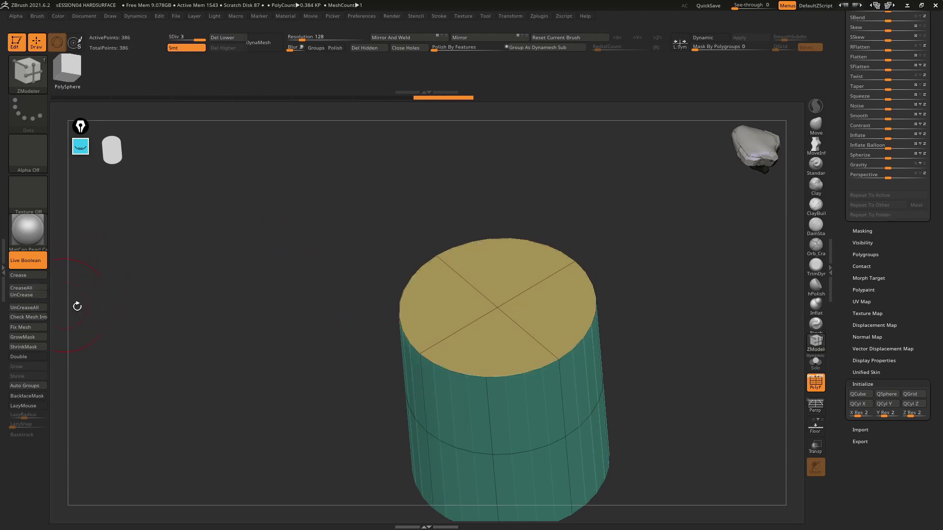
{"action": "left_click_drag", "start_coordinate": [75, 305], "coordinate": [252, 225]}
{"action": "key", "text": "shift+f"}
{"action": "key", "text": "shift+f"}
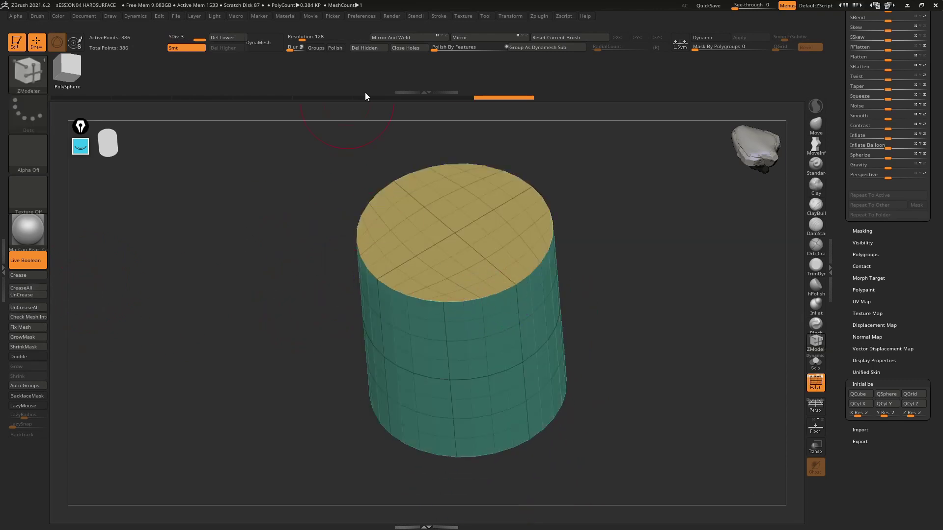
{"action": "left_click", "coordinate": [369, 47]}
{"action": "left_click", "coordinate": [235, 40]}
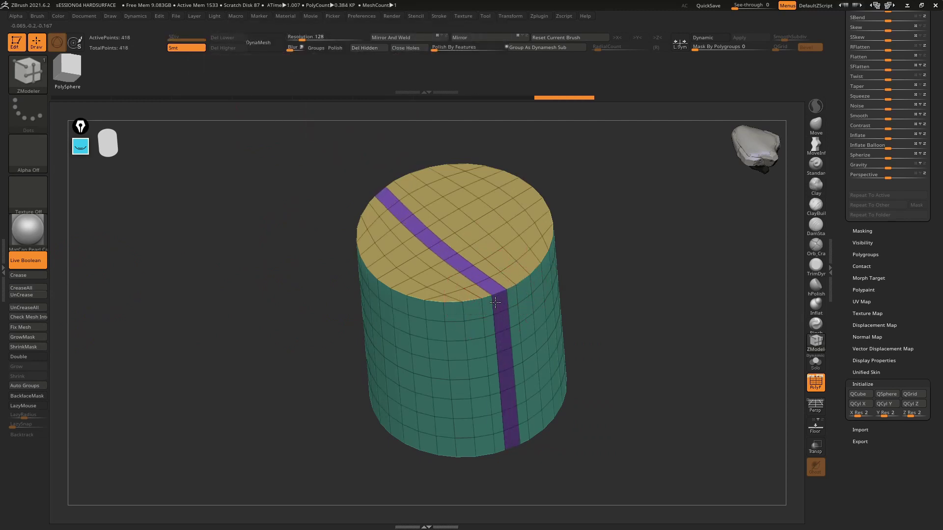
Test a PolyLoop bevel across the top, undo it, and mask the lower cylinder.
{"action": "left_click", "coordinate": [489, 295]}
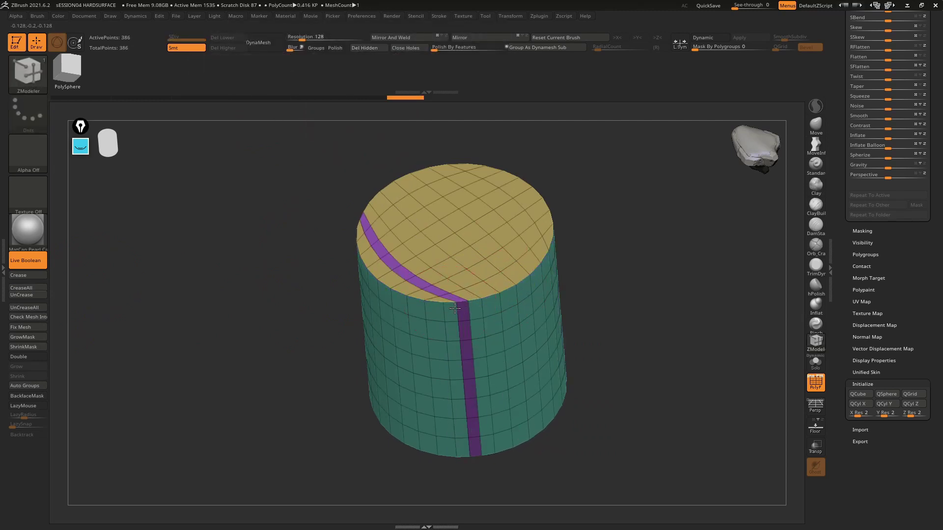
{"action": "mouse_move", "coordinate": [480, 280]}
{"action": "left_mouse_down"}
{"action": "mouse_move", "coordinate": [504, 275]}
{"action": "mouse_move", "coordinate": [434, 302]}
{"action": "mouse_move", "coordinate": [445, 303]}
{"action": "left_mouse_up"}
{"action": "key", "text": "ctrl+z"}
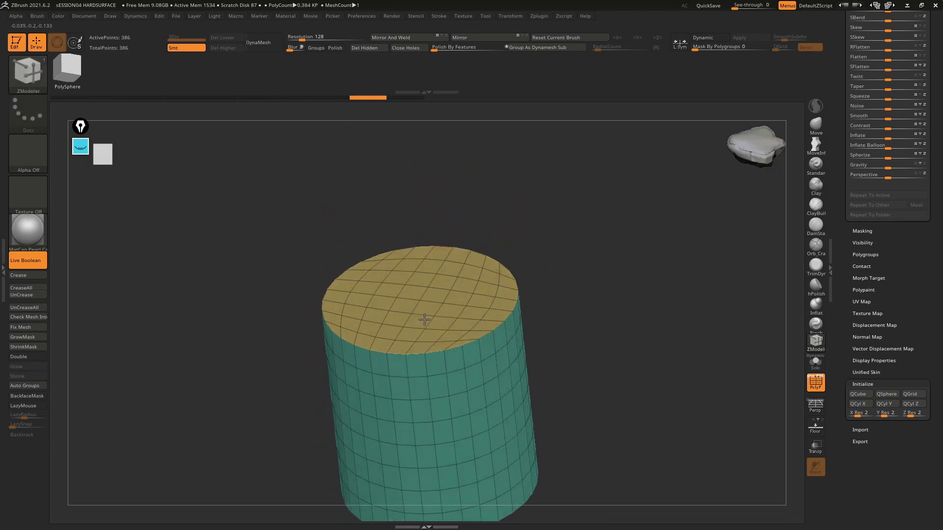
{"action": "left_click_drag", "start_coordinate": [256, 262], "coordinate": [685, 338], "text": "ctrl"}
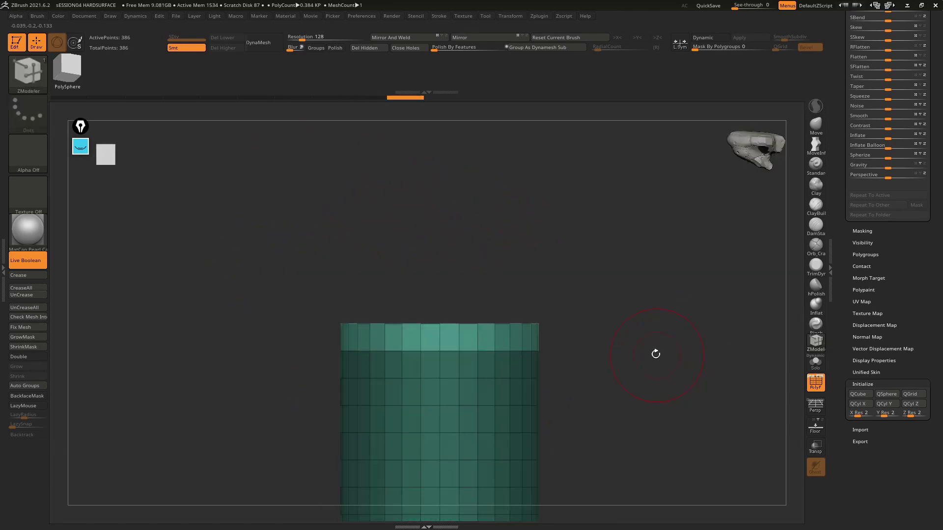
Shrink the unmasked top section slightly and lower it with Transpose.
{"action": "key", "text": "w"}
{"action": "left_click_drag", "start_coordinate": [445, 433], "coordinate": [443, 433]}
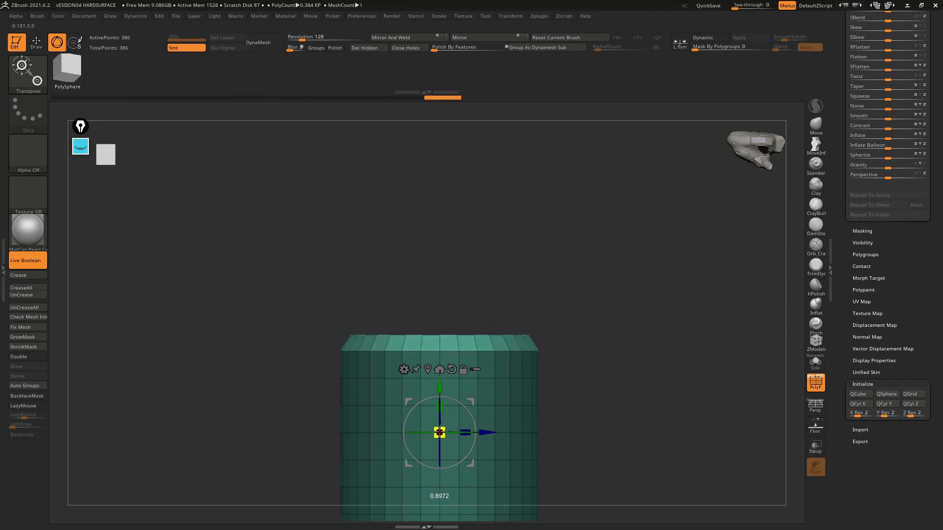
{"action": "left_click_drag", "start_coordinate": [545, 432], "coordinate": [565, 276]}
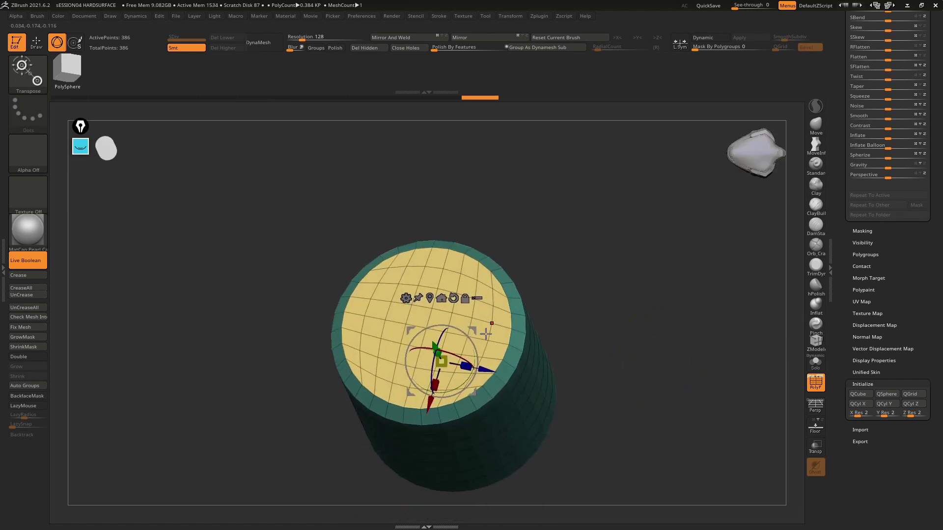
{"action": "left_click_drag", "start_coordinate": [435, 348], "coordinate": [555, 269], "text": "shift"}
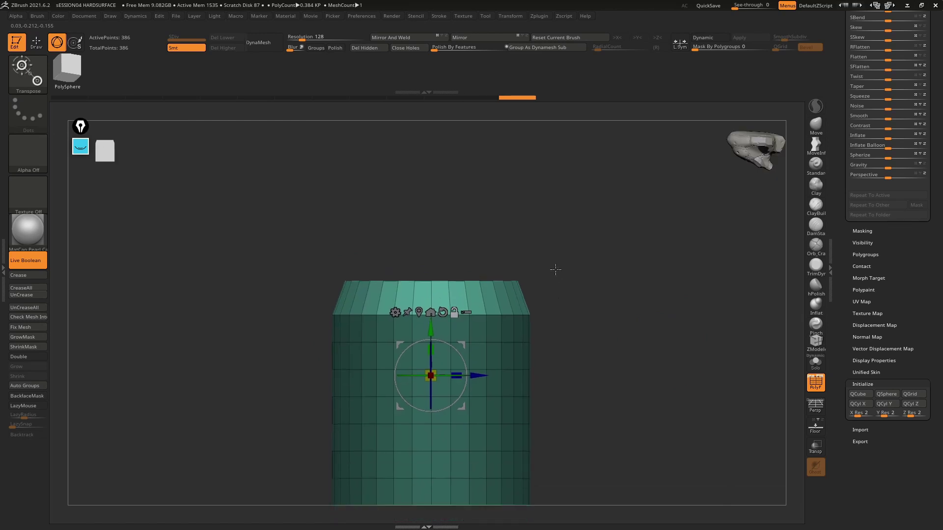
{"action": "left_click_drag", "start_coordinate": [431, 332], "coordinate": [430, 340]}
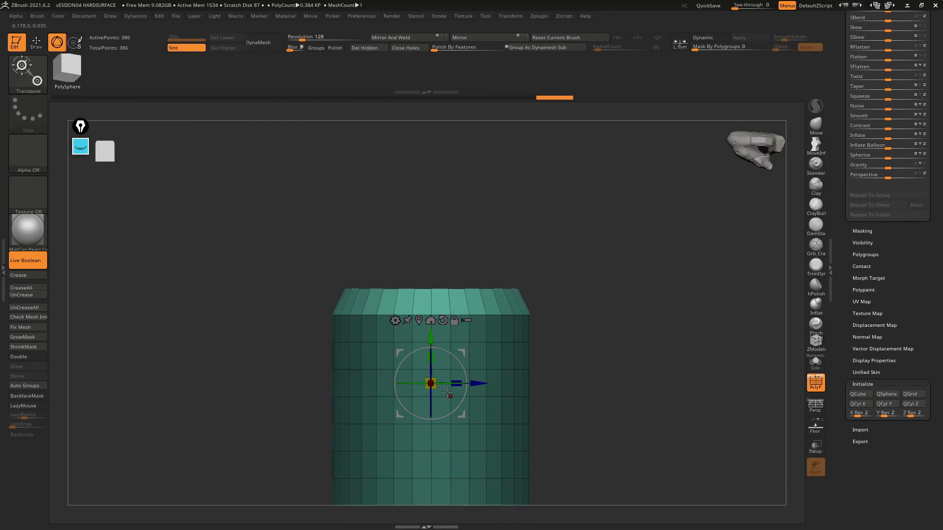
Subdivide the cylinder up to level 5 with 98,306 points.
{"action": "left_click_drag", "start_coordinate": [562, 347], "coordinate": [605, 280]}
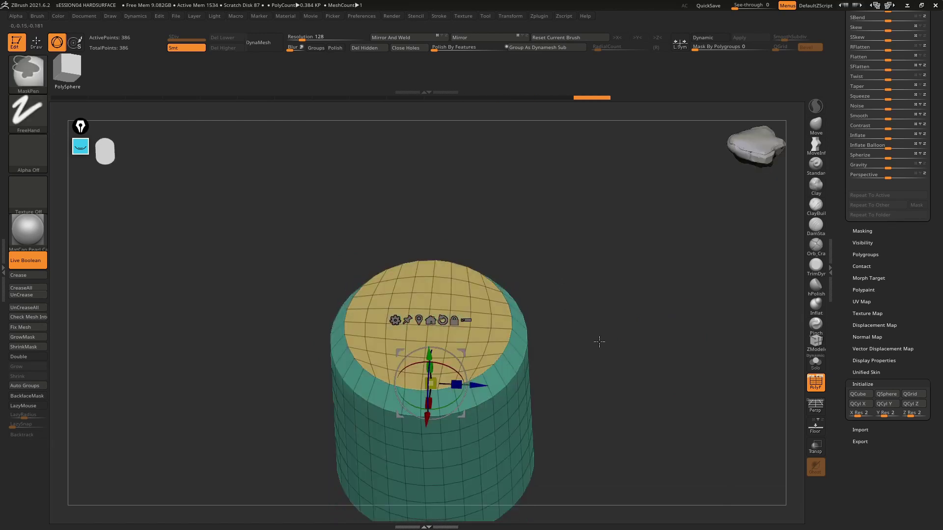
{"action": "key", "text": "shift+f"}
{"action": "mouse_move", "coordinate": [604, 348]}
{"action": "left_mouse_down"}
{"action": "mouse_move", "coordinate": [640, 307]}
{"action": "mouse_move", "coordinate": [644, 328]}
{"action": "mouse_move", "coordinate": [635, 275]}
{"action": "mouse_move", "coordinate": [606, 227]}
{"action": "mouse_move", "coordinate": [640, 279]}
{"action": "mouse_move", "coordinate": [626, 255]}
{"action": "mouse_move", "coordinate": [632, 263]}
{"action": "left_mouse_up"}
{"action": "key", "text": "ctrl+d"}
{"action": "key", "text": "ctrl+d"}
{"action": "key", "text": "ctrl+d"}
{"action": "key", "text": "ctrl+z"}
{"action": "key", "text": "ctrl+z"}
{"action": "key", "text": "shift+f"}
{"action": "key", "text": "ctrl+d"}
{"action": "key", "text": "ctrl+d"}
{"action": "key", "text": "ctrl+d"}
{"action": "key", "text": "ctrl+d"}
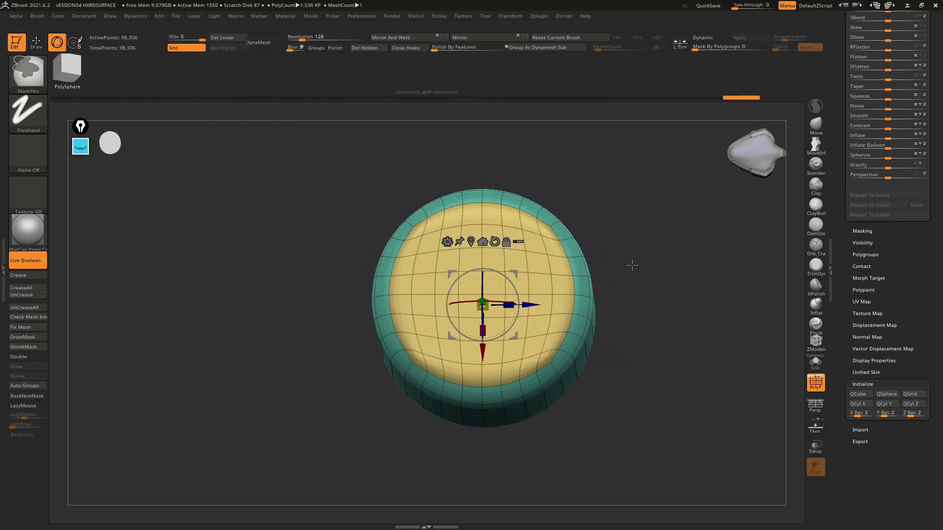
{"action": "key", "text": "q"}
{"action": "key", "text": "shift+f"}
{"action": "left_click_drag", "start_coordinate": [642, 255], "coordinate": [622, 263]}
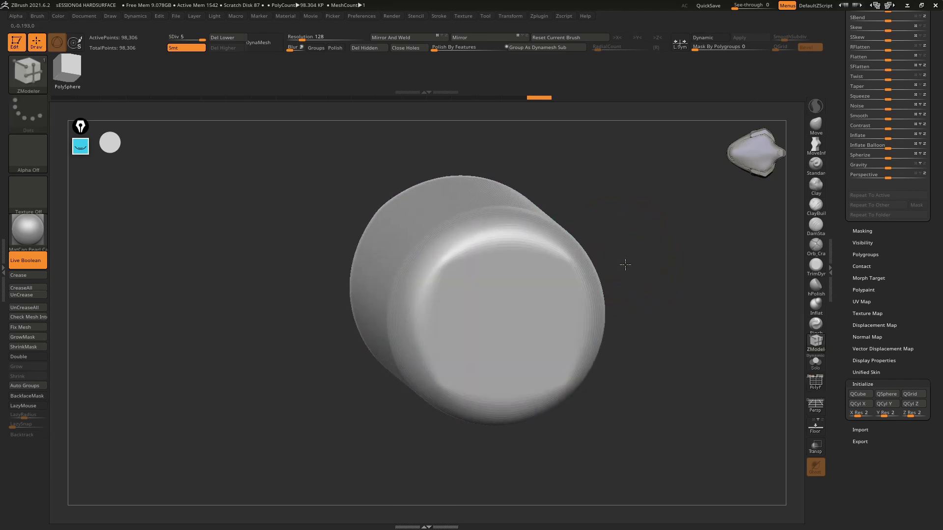
{"action": "key", "text": "s"}
{"action": "left_click_drag", "start_coordinate": [482, 281], "coordinate": [467, 284]}
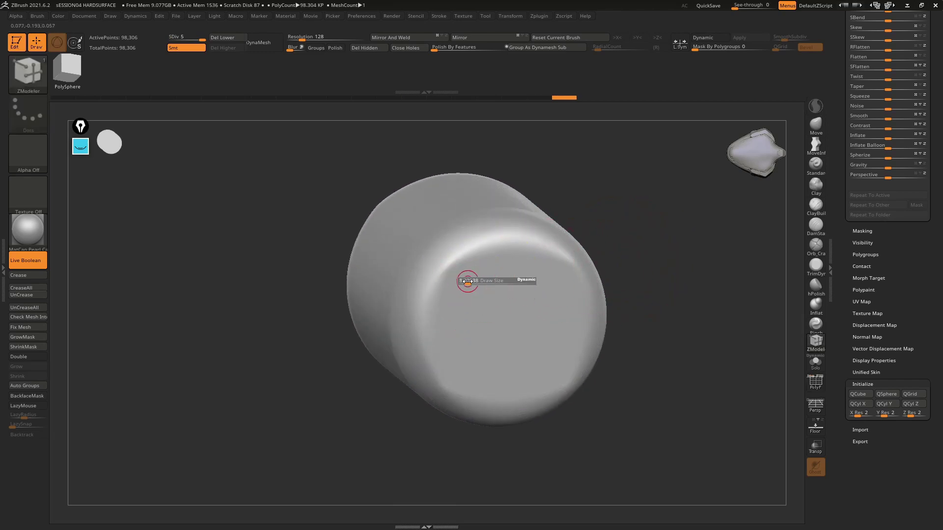
{"action": "key", "text": "shift"}
{"action": "right_click_drag", "start_coordinate": [465, 274], "coordinate": [519, 275], "text": "shift"}
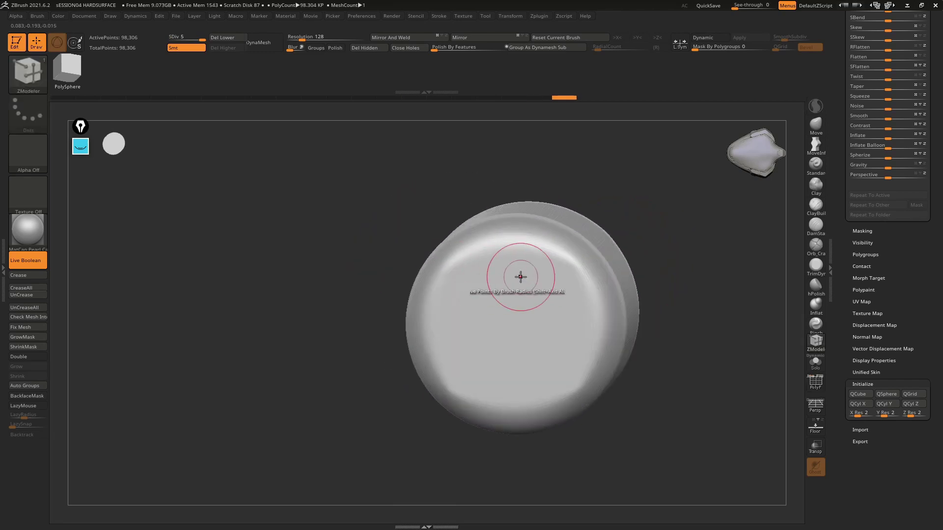
{"action": "right_click_drag", "start_coordinate": [576, 282], "coordinate": [584, 242]}
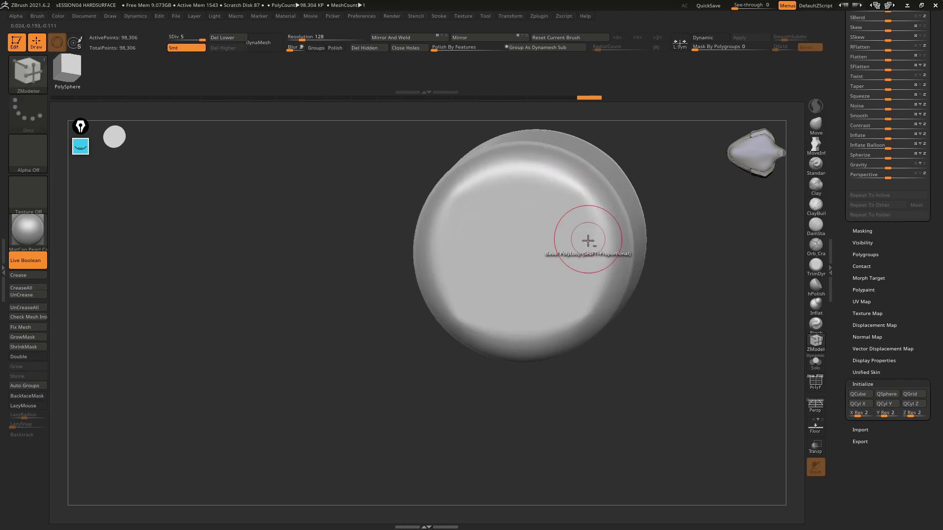
{"action": "right_click_drag", "start_coordinate": [583, 316], "coordinate": [574, 288]}
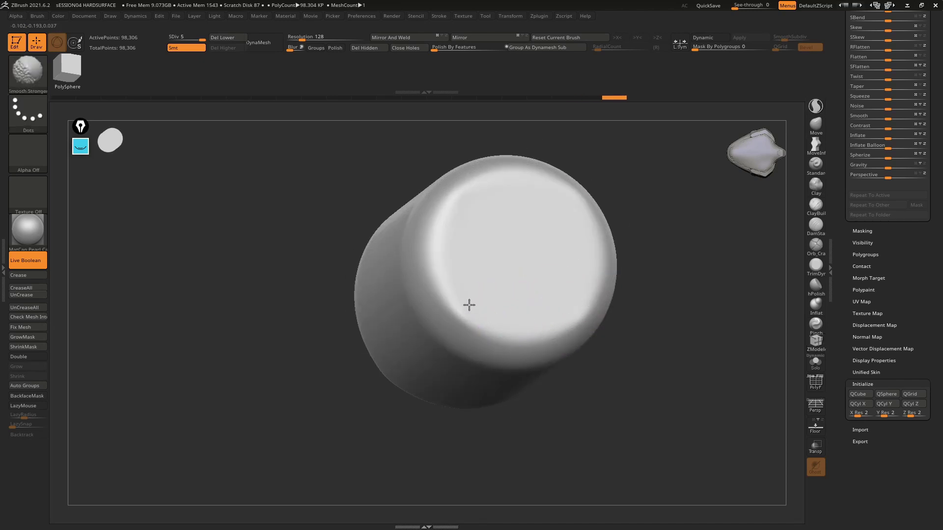
{"action": "mouse_move", "coordinate": [469, 305]}
{"action": "right_mouse_down"}
{"action": "mouse_move", "coordinate": [492, 320]}
{"action": "mouse_move", "coordinate": [547, 294]}
{"action": "mouse_move", "coordinate": [504, 284]}
{"action": "mouse_move", "coordinate": [576, 267]}
{"action": "mouse_move", "coordinate": [568, 378]}
{"action": "mouse_move", "coordinate": [611, 342]}
{"action": "right_mouse_up"}
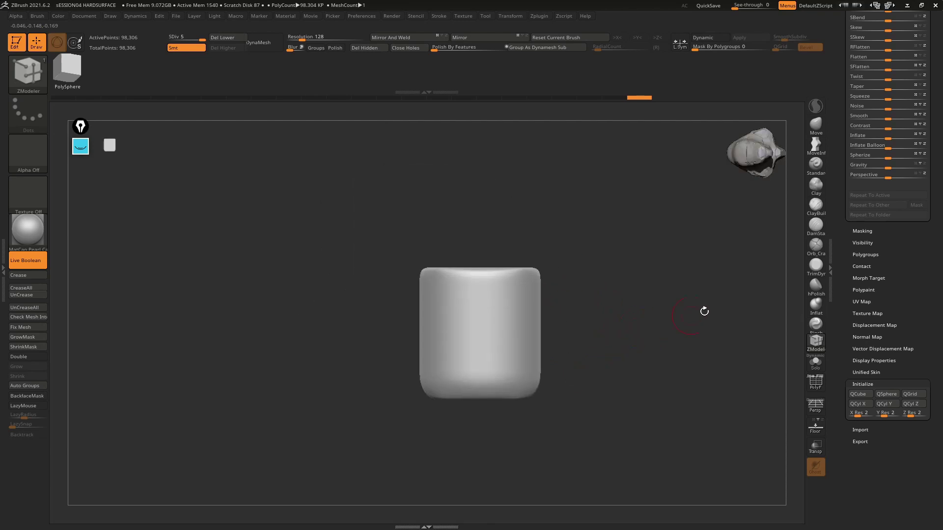
{"action": "scroll", "coordinate": [940, 451], "scroll_direction": "up", "scroll_amount": 5}
{"action": "scroll", "coordinate": [941, 451], "scroll_direction": "up", "scroll_amount": 5}
{"action": "scroll", "coordinate": [941, 452], "scroll_direction": "up", "scroll_amount": 5}
Reselect the PolyMesh3D armor plate tool and open the Subtool Append mesh list.
{"action": "scroll", "coordinate": [940, 451], "scroll_direction": "up", "scroll_amount": 5}
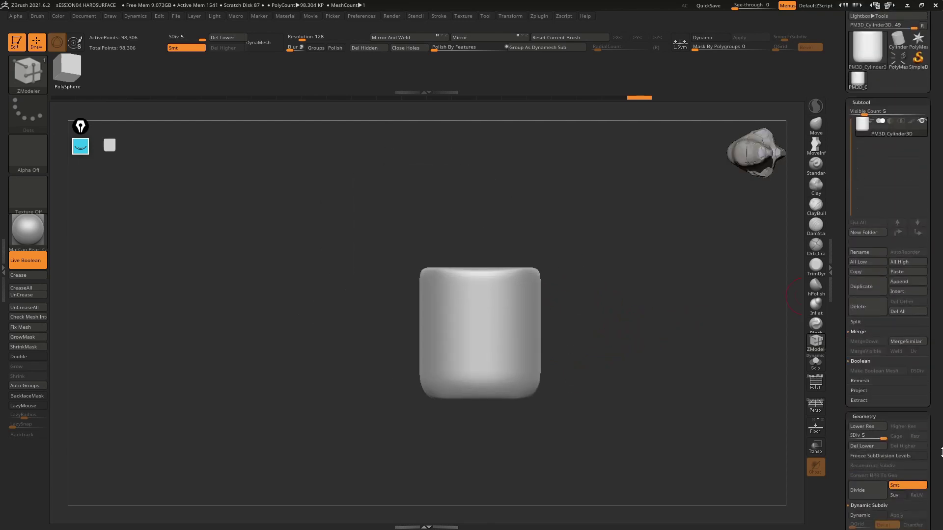
{"action": "scroll", "coordinate": [940, 452], "scroll_direction": "up", "scroll_amount": 1}
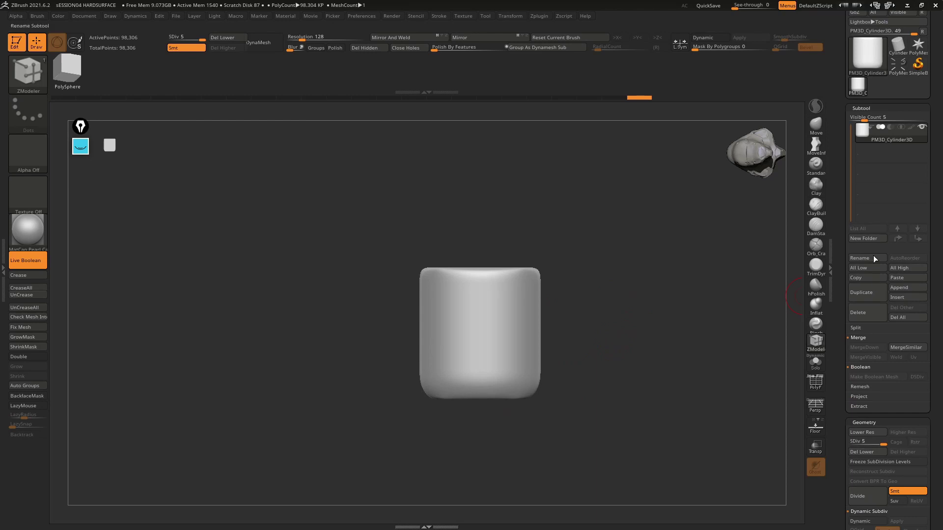
{"action": "left_click", "coordinate": [897, 63]}
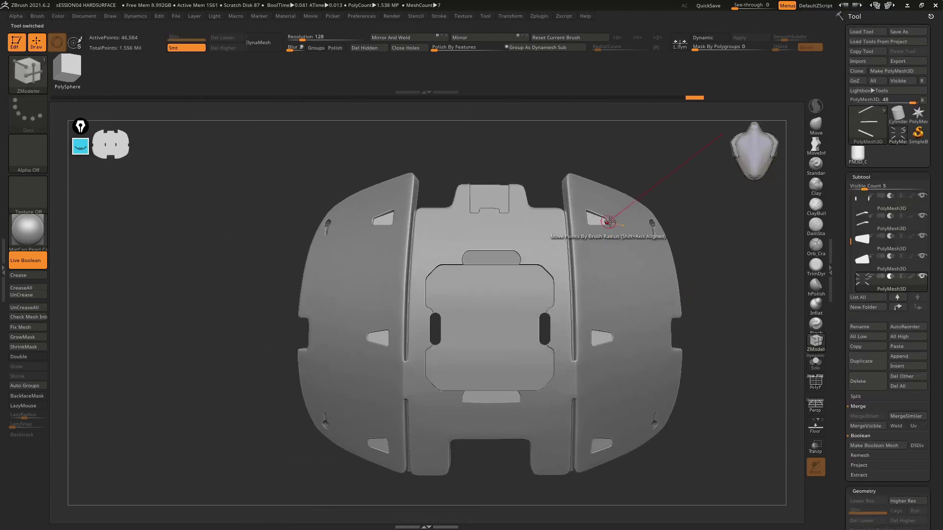
{"action": "left_click", "coordinate": [894, 358]}
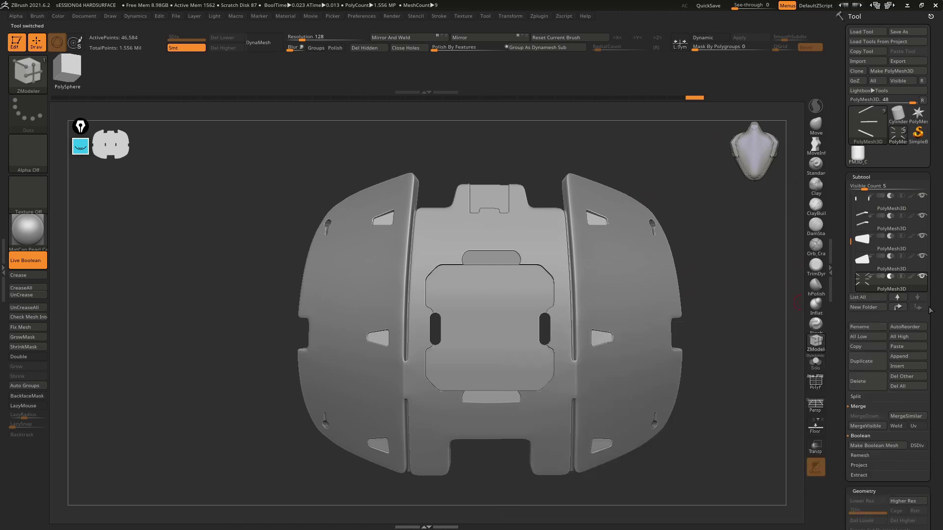
{"action": "left_click", "coordinate": [901, 357]}
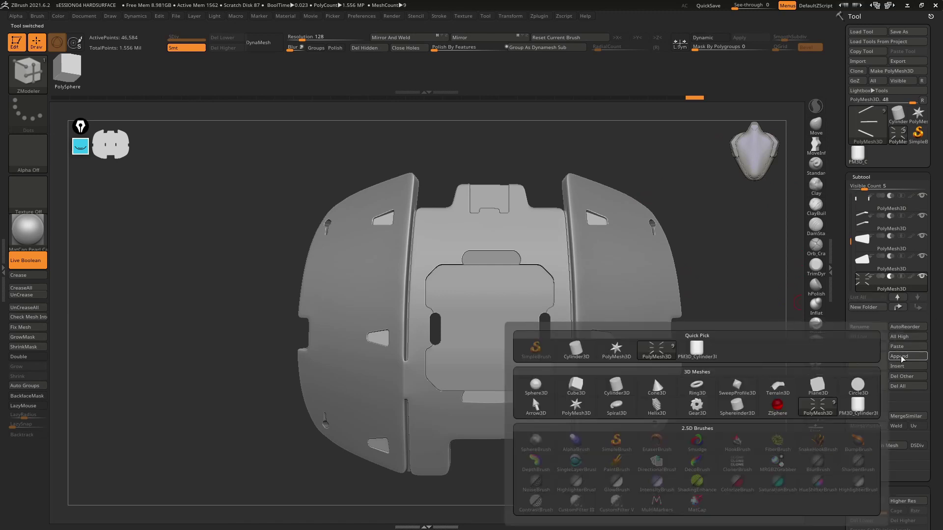
Append PM3D_Cylinder3D to the armor plate and save over the project file.
{"action": "left_click", "coordinate": [698, 350]}
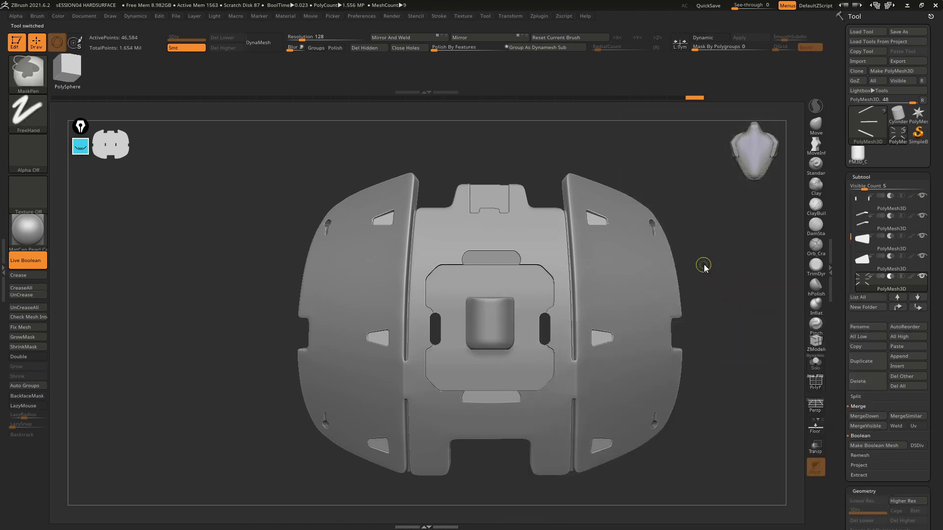
{"action": "key", "text": "ctrl+s"}
{"action": "left_click", "coordinate": [652, 340]}
{"action": "left_click", "coordinate": [530, 270]}
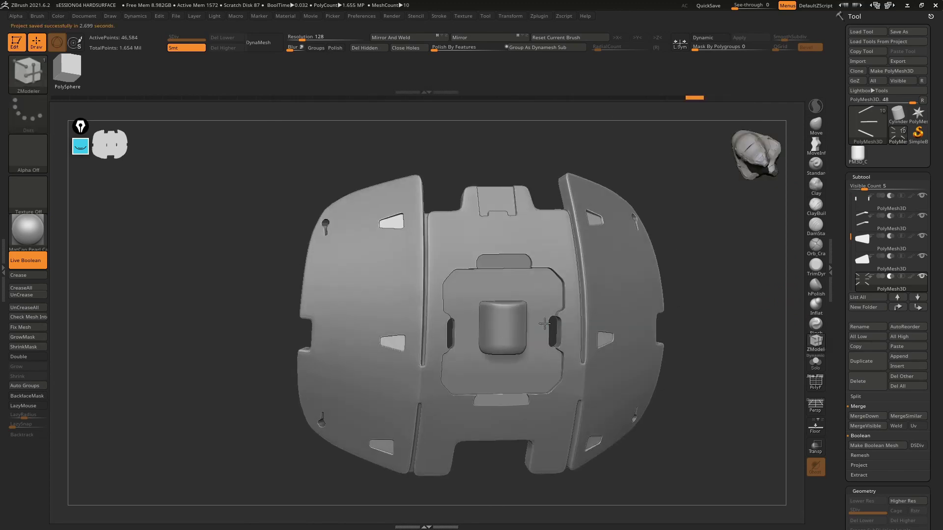
Move the cylinder with Transpose into the upper panel to drill a round hole.
{"action": "left_click_drag", "start_coordinate": [699, 257], "coordinate": [562, 301]}
{"action": "key", "text": "w"}
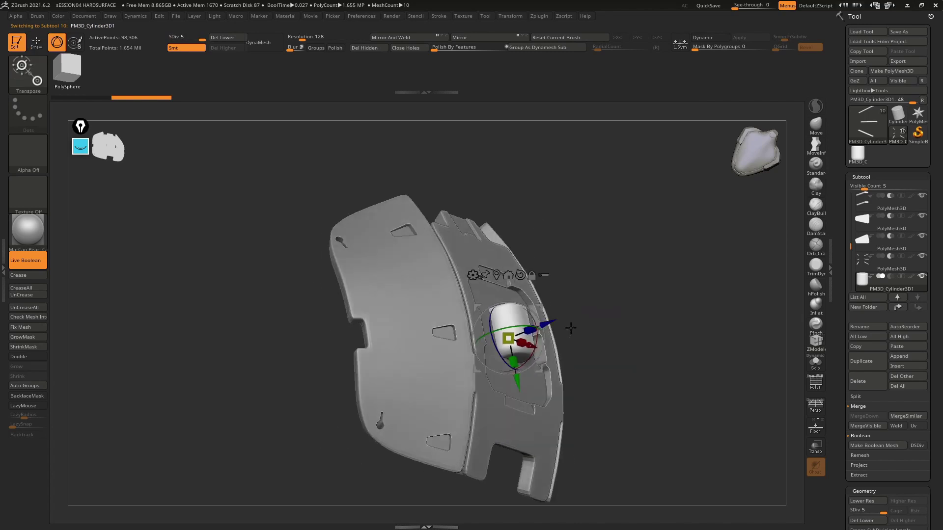
{"action": "left_click_drag", "start_coordinate": [663, 256], "coordinate": [614, 255]}
{"action": "mouse_move", "coordinate": [544, 337]}
{"action": "left_mouse_down"}
{"action": "mouse_move", "coordinate": [609, 310]}
{"action": "mouse_move", "coordinate": [579, 396]}
{"action": "left_mouse_up"}
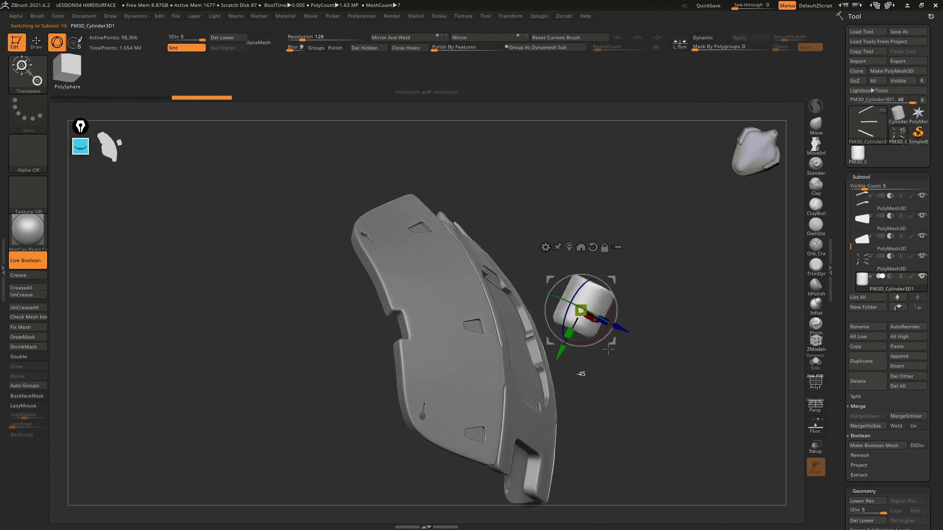
{"action": "left_click_drag", "start_coordinate": [619, 364], "coordinate": [605, 366], "text": "shift"}
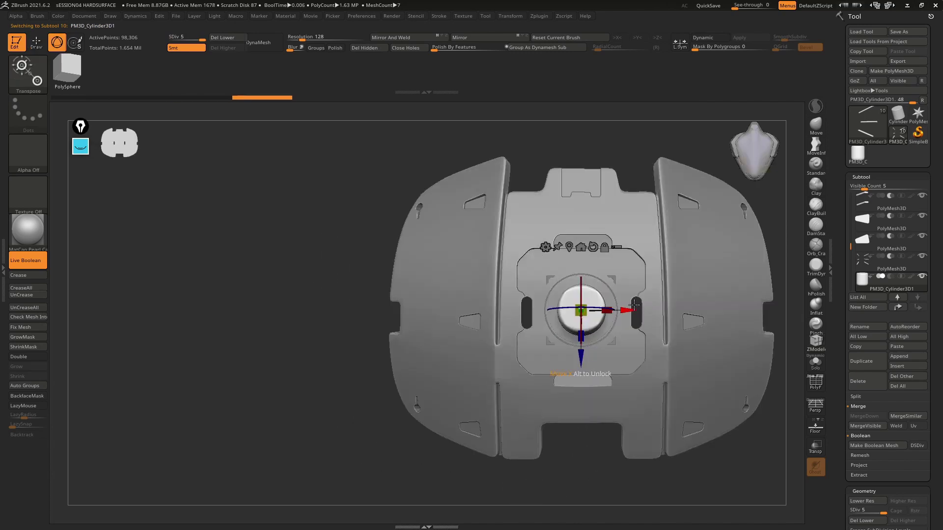
{"action": "left_click_drag", "start_coordinate": [580, 310], "coordinate": [526, 212]}
{"action": "mouse_move", "coordinate": [579, 295]}
{"action": "left_mouse_down"}
{"action": "mouse_move", "coordinate": [542, 268]}
{"action": "mouse_move", "coordinate": [568, 314]}
{"action": "mouse_move", "coordinate": [478, 119]}
{"action": "mouse_move", "coordinate": [560, 341]}
{"action": "mouse_move", "coordinate": [564, 321]}
{"action": "mouse_move", "coordinate": [505, 270]}
{"action": "mouse_move", "coordinate": [479, 278]}
{"action": "mouse_move", "coordinate": [444, 246]}
{"action": "left_mouse_up"}
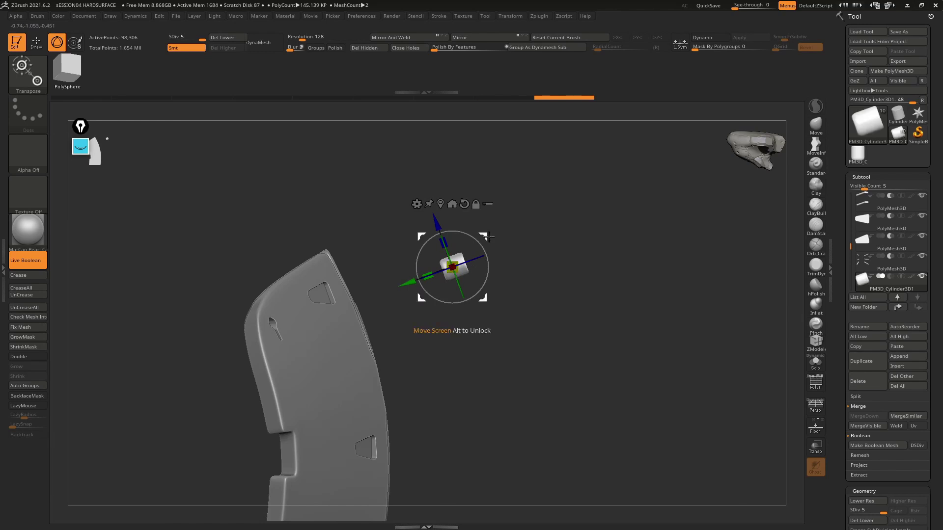
{"action": "left_click_drag", "start_coordinate": [487, 237], "coordinate": [417, 233]}
{"action": "mouse_move", "coordinate": [540, 206]}
{"action": "left_mouse_down"}
{"action": "mouse_move", "coordinate": [589, 196]}
{"action": "mouse_move", "coordinate": [416, 231]}
{"action": "mouse_move", "coordinate": [412, 247]}
{"action": "mouse_move", "coordinate": [361, 273]}
{"action": "mouse_move", "coordinate": [403, 263]}
{"action": "mouse_move", "coordinate": [387, 250]}
{"action": "mouse_move", "coordinate": [549, 326]}
{"action": "left_mouse_up"}
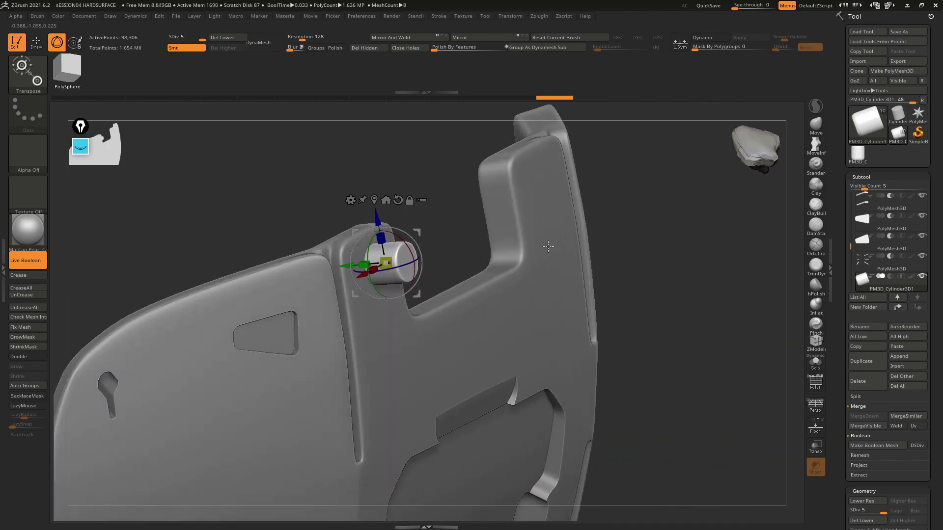
{"action": "left_click_drag", "start_coordinate": [548, 247], "coordinate": [604, 238]}
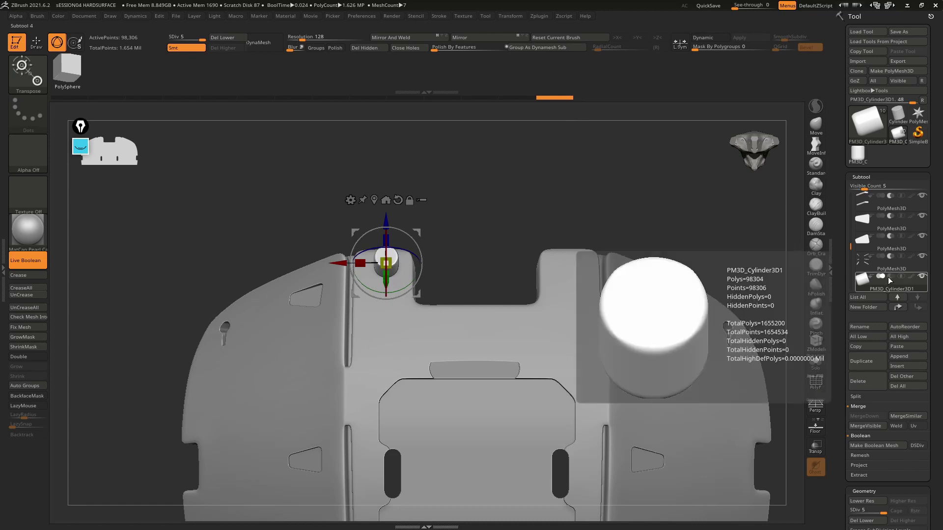
{"action": "mouse_move", "coordinate": [472, 227]}
{"action": "left_mouse_down"}
{"action": "mouse_move", "coordinate": [486, 250]}
{"action": "mouse_move", "coordinate": [450, 243]}
{"action": "mouse_move", "coordinate": [454, 212]}
{"action": "mouse_move", "coordinate": [337, 275]}
{"action": "left_mouse_up"}
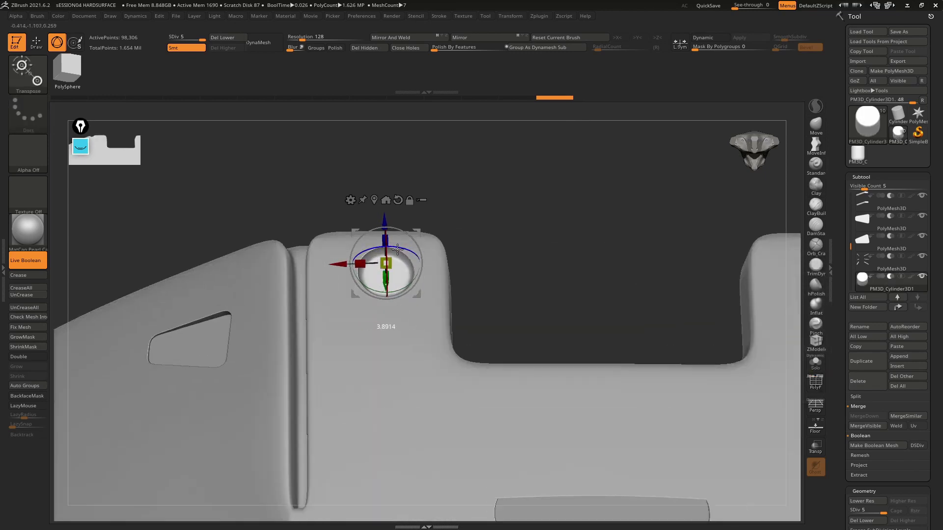
{"action": "left_click_drag", "start_coordinate": [502, 236], "coordinate": [489, 263]}
Subdivide the cylinder cutter once for a smoother round hole.
{"action": "key", "text": "q"}
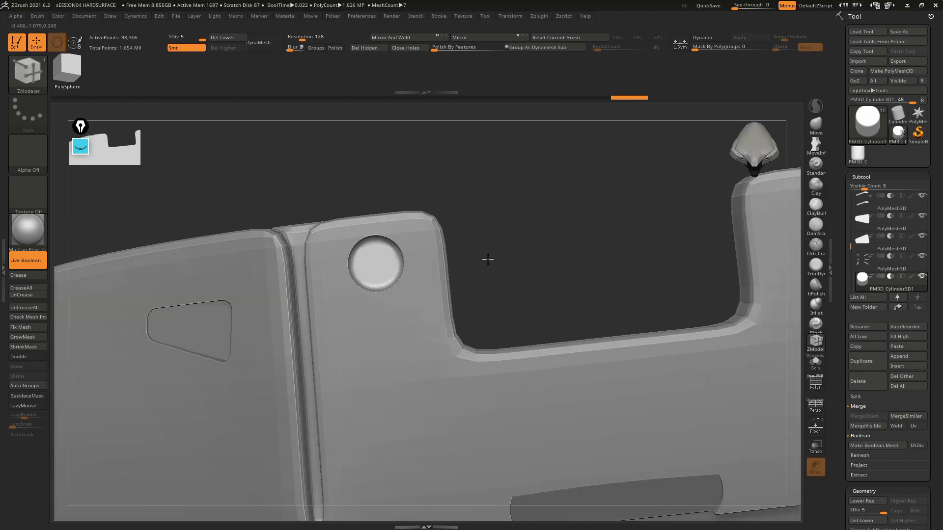
{"action": "key", "text": "ctrl"}
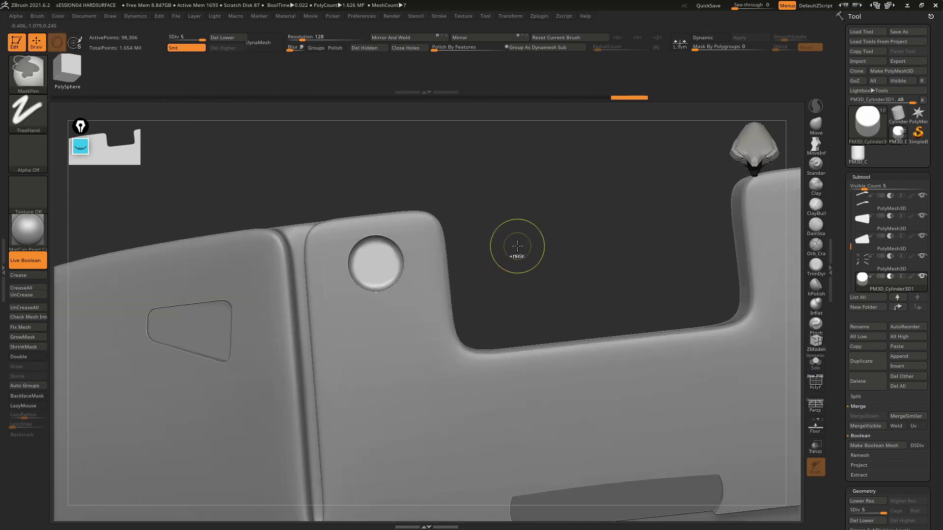
{"action": "key", "text": "ctrl+d"}
{"action": "mouse_move", "coordinate": [414, 267]}
{"action": "left_mouse_down"}
{"action": "mouse_move", "coordinate": [328, 231]}
{"action": "mouse_move", "coordinate": [383, 288]}
{"action": "mouse_move", "coordinate": [319, 248]}
{"action": "mouse_move", "coordinate": [384, 249]}
{"action": "mouse_move", "coordinate": [397, 275]}
{"action": "mouse_move", "coordinate": [480, 195]}
{"action": "left_mouse_up"}
{"action": "key", "text": "ctrl"}
{"action": "key", "text": "w"}
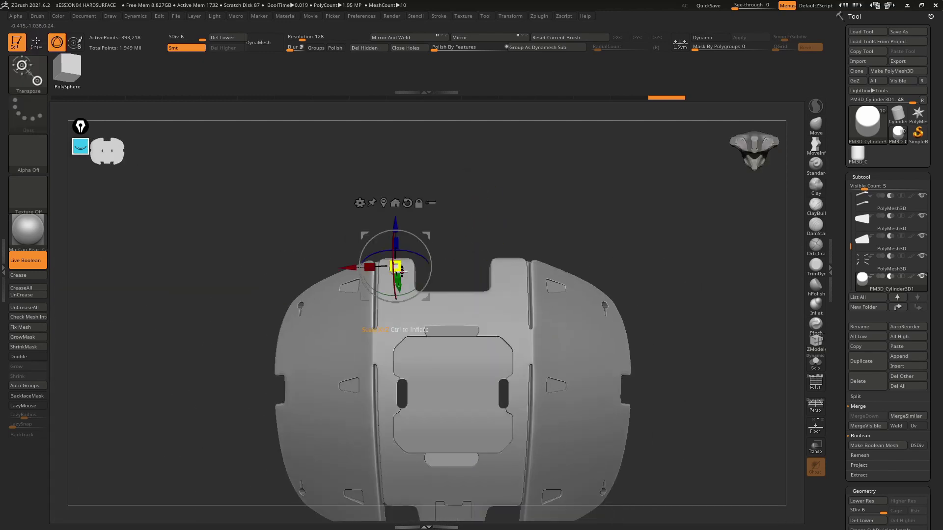
{"action": "mouse_move", "coordinate": [442, 249]}
{"action": "left_mouse_down"}
{"action": "mouse_move", "coordinate": [462, 214]}
{"action": "mouse_move", "coordinate": [439, 263]}
{"action": "mouse_move", "coordinate": [385, 305]}
{"action": "mouse_move", "coordinate": [382, 295]}
{"action": "left_mouse_up"}
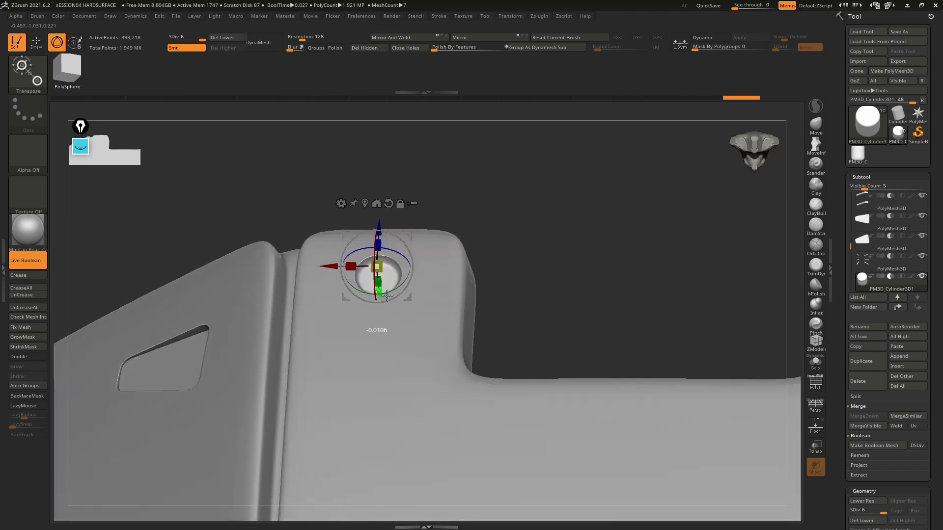
{"action": "key", "text": "q"}
{"action": "key", "text": "f"}
{"action": "mouse_move", "coordinate": [493, 201]}
{"action": "left_mouse_down", "text": "alt"}
{"action": "mouse_move", "coordinate": [478, 222]}
{"action": "mouse_move", "coordinate": [487, 173]}
{"action": "left_mouse_up", "text": "alt"}
Delete its lower levels and Mirror And Weld across X and then downward.
{"action": "left_click", "coordinate": [390, 39]}
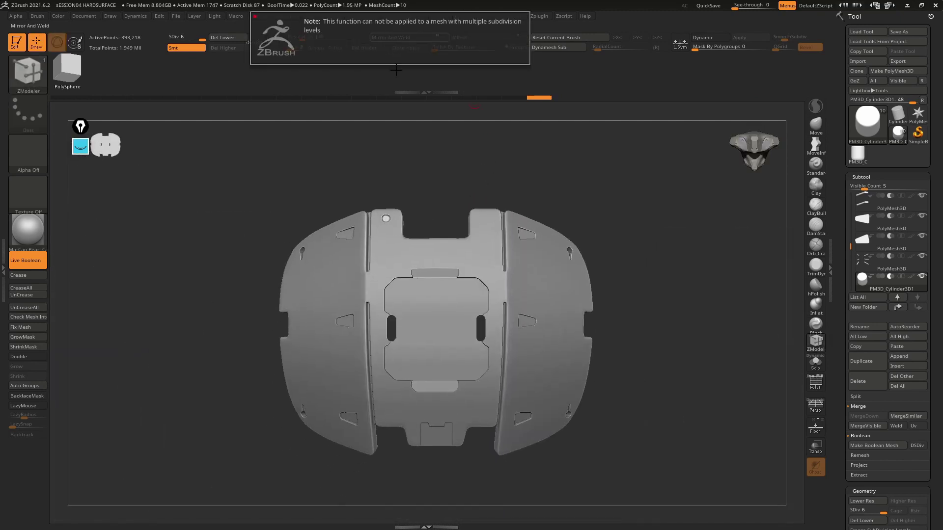
{"action": "left_click", "coordinate": [225, 39]}
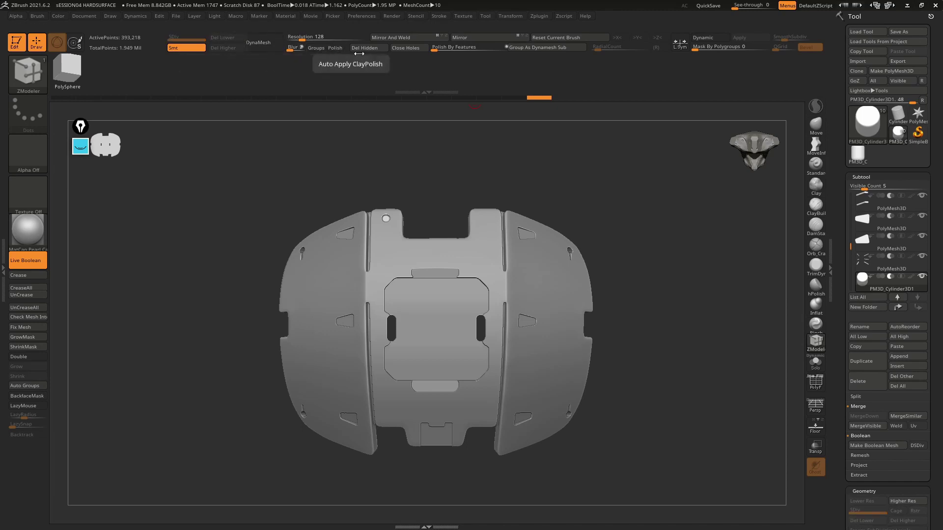
{"action": "left_click", "coordinate": [387, 40]}
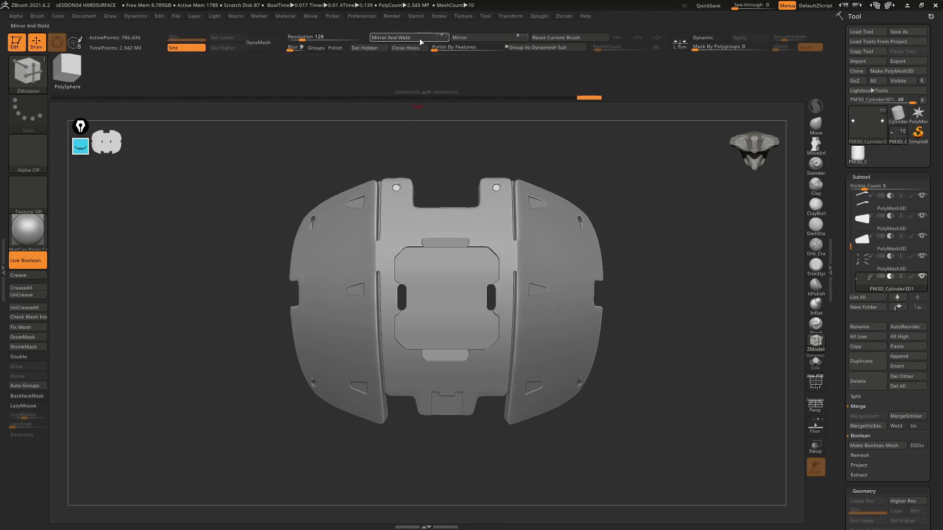
{"action": "left_click", "coordinate": [408, 39]}
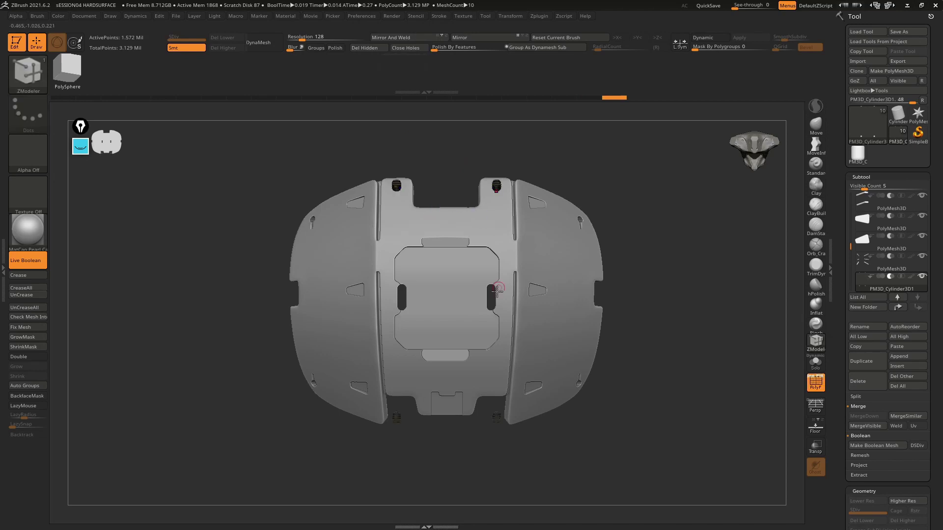
Show the wireframe and inspect the lower holes from a straight front view.
{"action": "left_click_drag", "start_coordinate": [431, 210], "coordinate": [408, 318]}
{"action": "key", "text": "shift+f"}
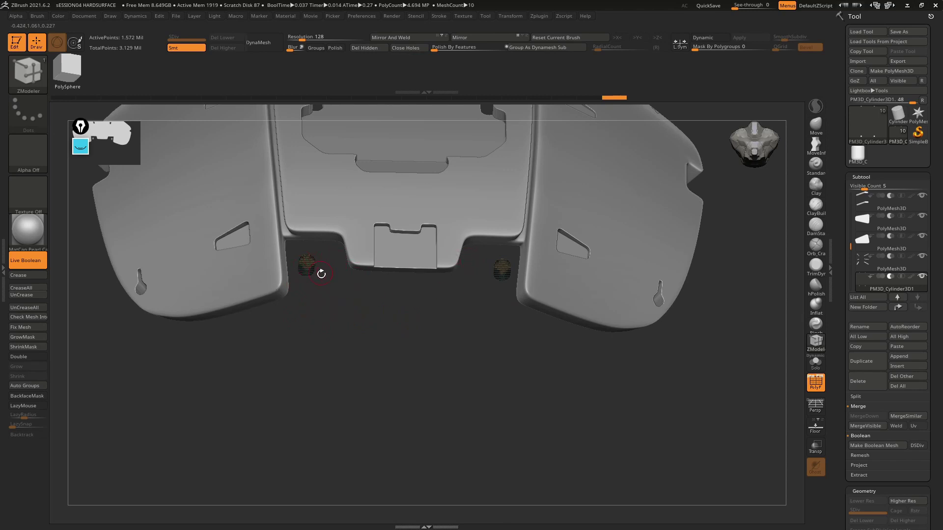
{"action": "left_click_drag", "start_coordinate": [321, 273], "coordinate": [316, 255]}
{"action": "left_click_drag", "start_coordinate": [328, 342], "coordinate": [366, 366], "text": "shift"}
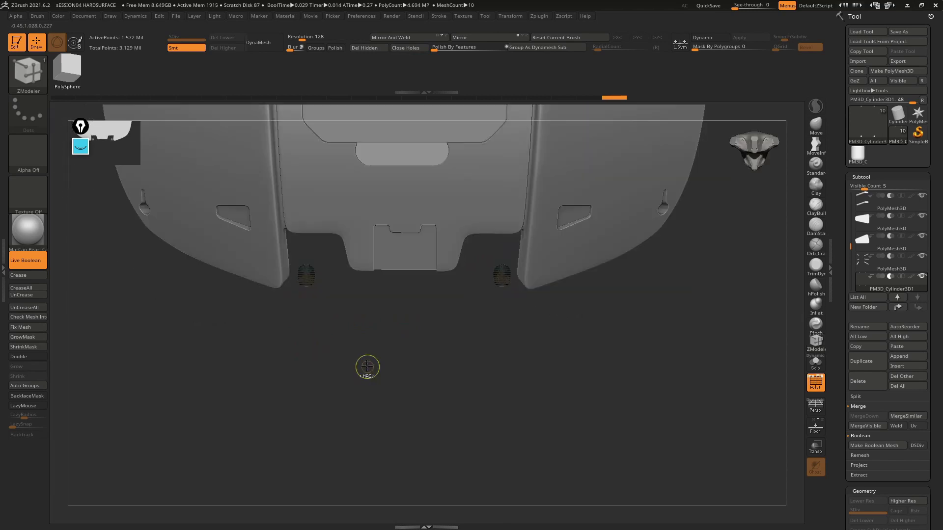
{"action": "left_click_drag", "start_coordinate": [264, 380], "coordinate": [621, 255], "text": "ctrl"}
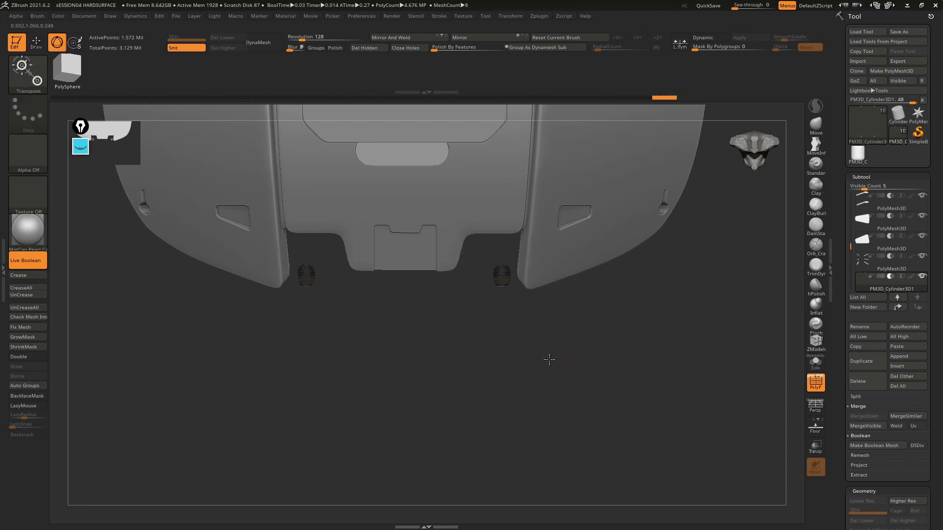
{"action": "right_click_drag", "start_coordinate": [556, 357], "coordinate": [509, 338], "text": "ctrl"}
{"action": "key", "text": "w"}
{"action": "key", "text": "f"}
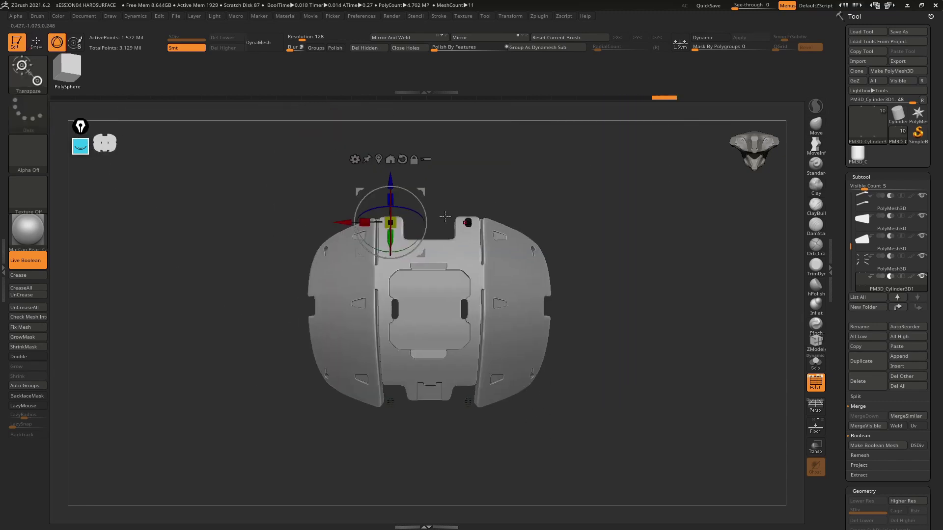
Lower the round cutters along Y beside the bottom notch, then return to Draw mode.
{"action": "left_click", "coordinate": [379, 160]}
{"action": "right_click_drag", "start_coordinate": [387, 206], "coordinate": [421, 272], "text": "ctrl"}
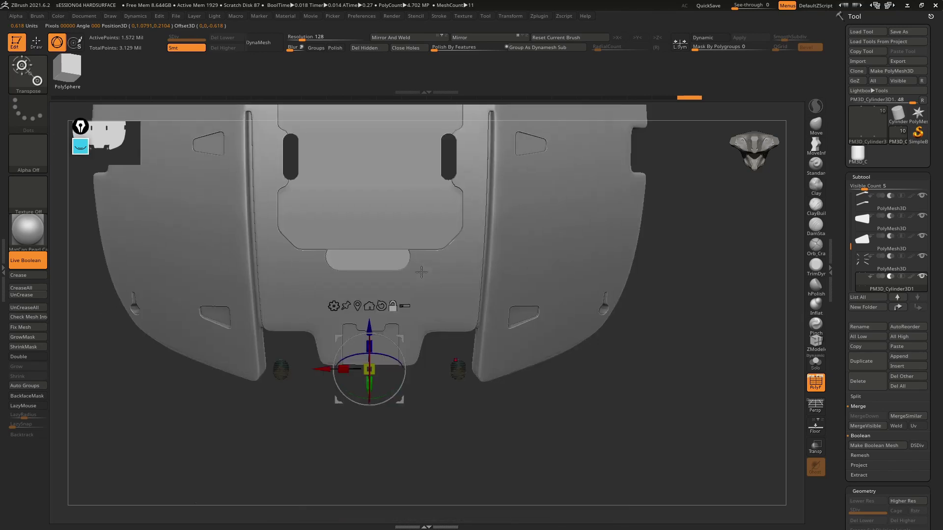
{"action": "left_click_drag", "start_coordinate": [372, 323], "coordinate": [371, 275]}
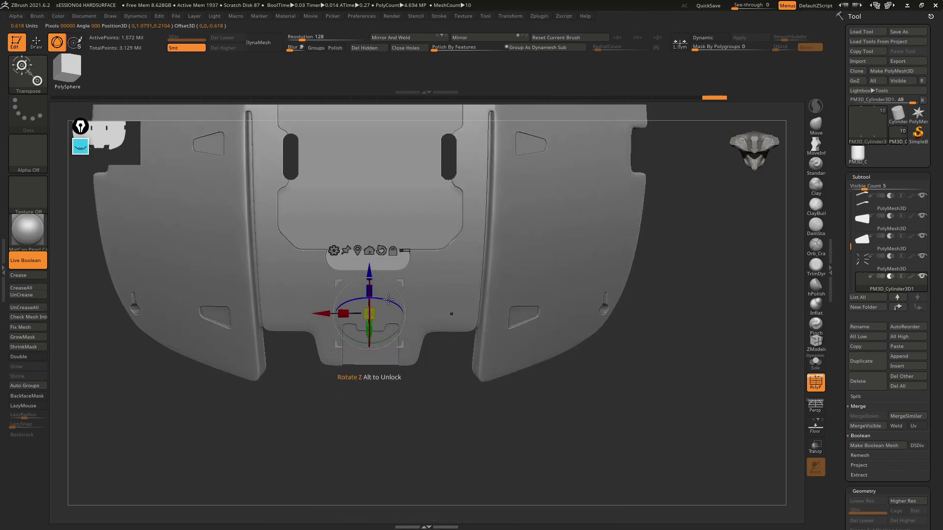
{"action": "mouse_move", "coordinate": [371, 275]}
{"action": "right_mouse_down"}
{"action": "mouse_move", "coordinate": [421, 220]}
{"action": "mouse_move", "coordinate": [422, 247]}
{"action": "right_mouse_up"}
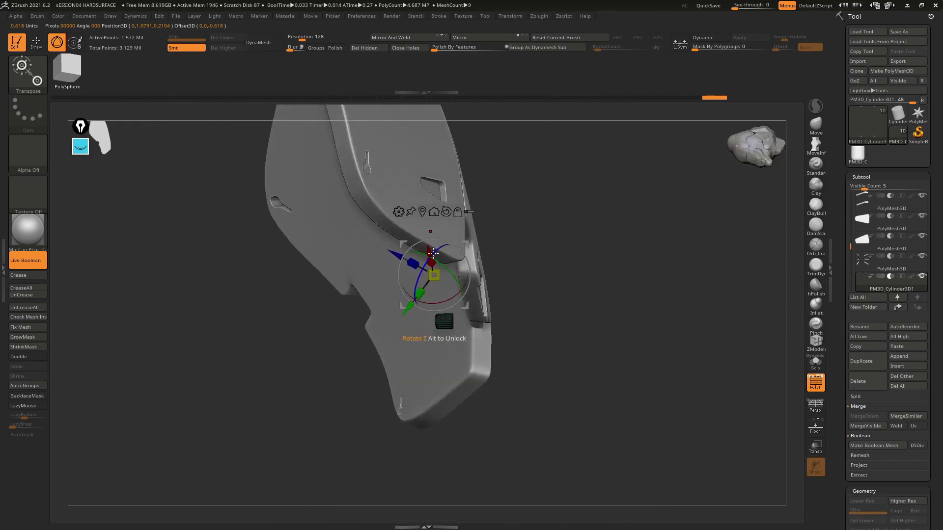
{"action": "left_click_drag", "start_coordinate": [412, 313], "coordinate": [446, 260]}
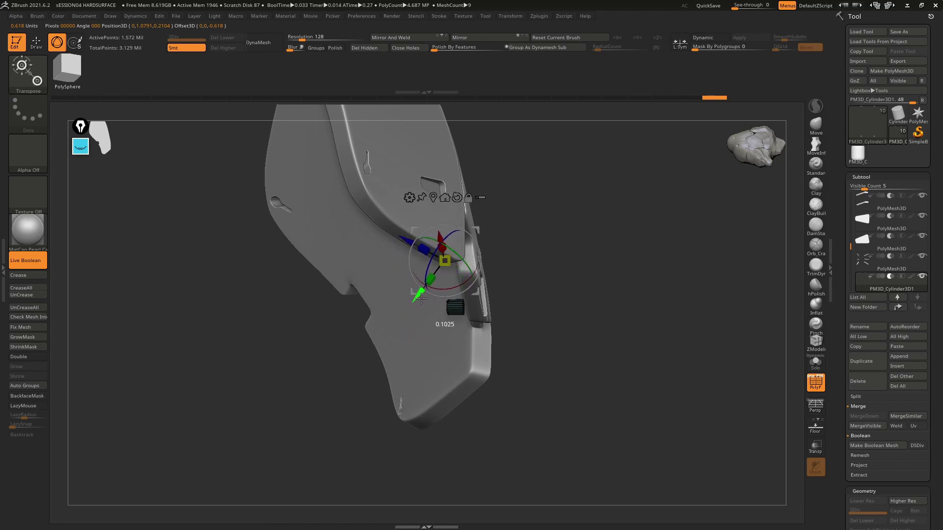
{"action": "mouse_move", "coordinate": [447, 260]}
{"action": "right_mouse_down", "text": "shift"}
{"action": "mouse_move", "coordinate": [449, 203]}
{"action": "mouse_move", "coordinate": [493, 223]}
{"action": "mouse_move", "coordinate": [434, 337]}
{"action": "right_mouse_up", "text": "shift"}
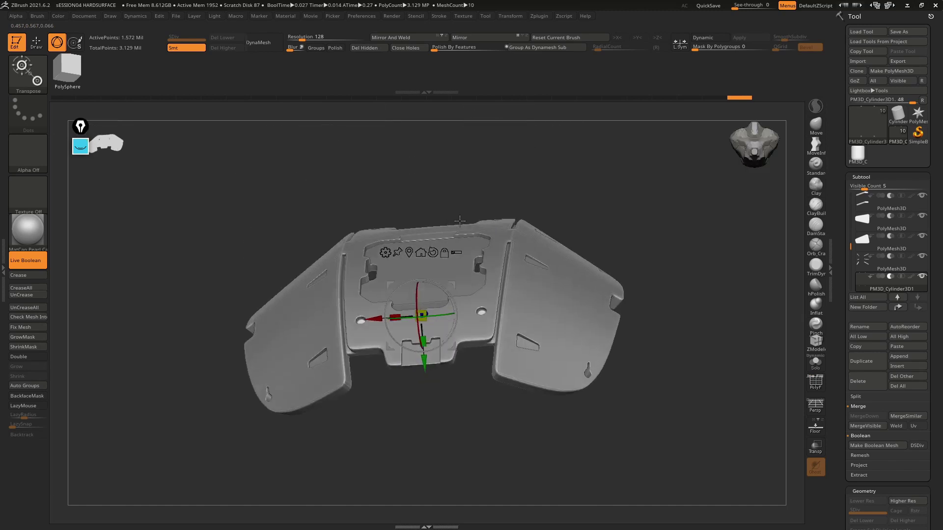
{"action": "right_click_drag", "start_coordinate": [378, 324], "coordinate": [369, 278]}
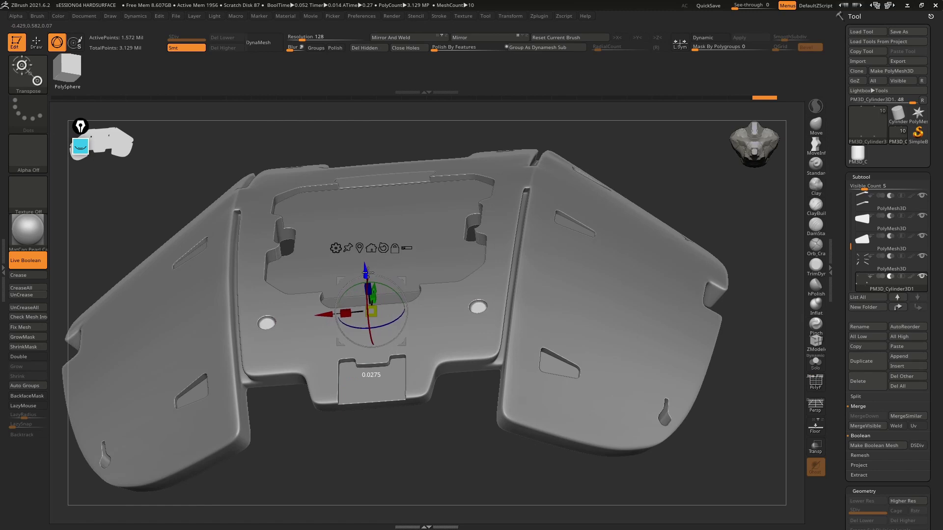
{"action": "mouse_move", "coordinate": [375, 290]}
{"action": "left_mouse_down"}
{"action": "mouse_move", "coordinate": [375, 311]}
{"action": "mouse_move", "coordinate": [369, 298]}
{"action": "left_mouse_up"}
{"action": "right_click_drag", "start_coordinate": [369, 299], "coordinate": [393, 335], "text": "shift"}
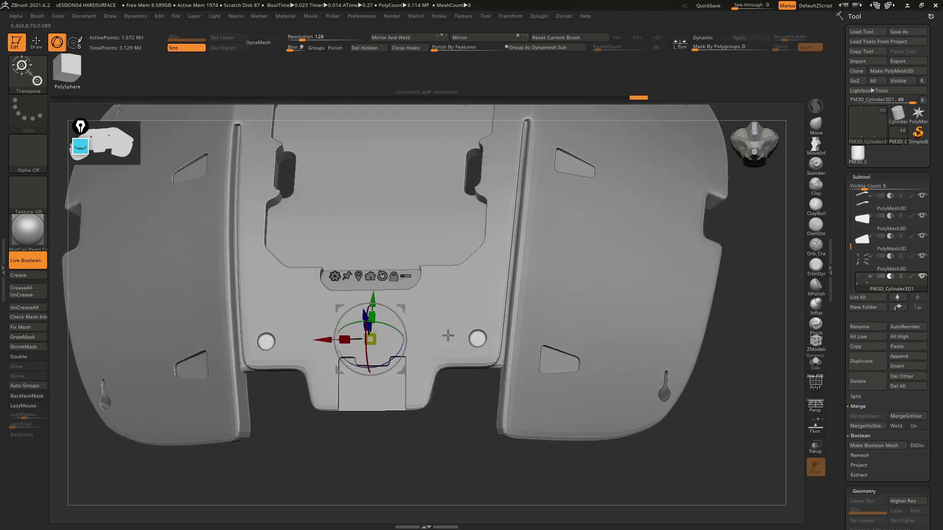
{"action": "left_click_drag", "start_coordinate": [373, 296], "coordinate": [374, 305]}
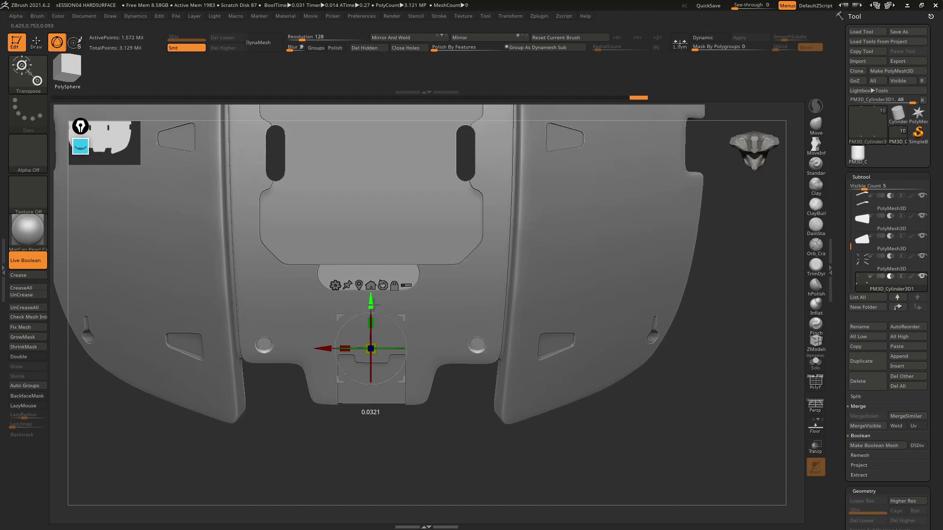
{"action": "mouse_move", "coordinate": [373, 304]}
{"action": "right_mouse_down"}
{"action": "mouse_move", "coordinate": [497, 256]}
{"action": "mouse_move", "coordinate": [541, 264]}
{"action": "right_mouse_up"}
{"action": "key", "text": "q"}
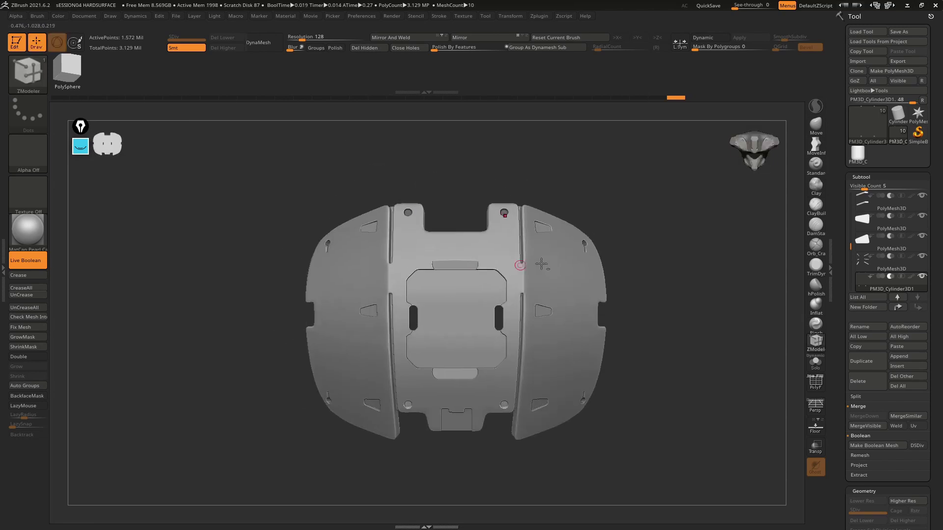
Run Make Boolean Mesh, then orbit and BPR-render the merged UMesh back to front view.
{"action": "scroll", "coordinate": [940, 178], "scroll_direction": "down", "scroll_amount": 2}
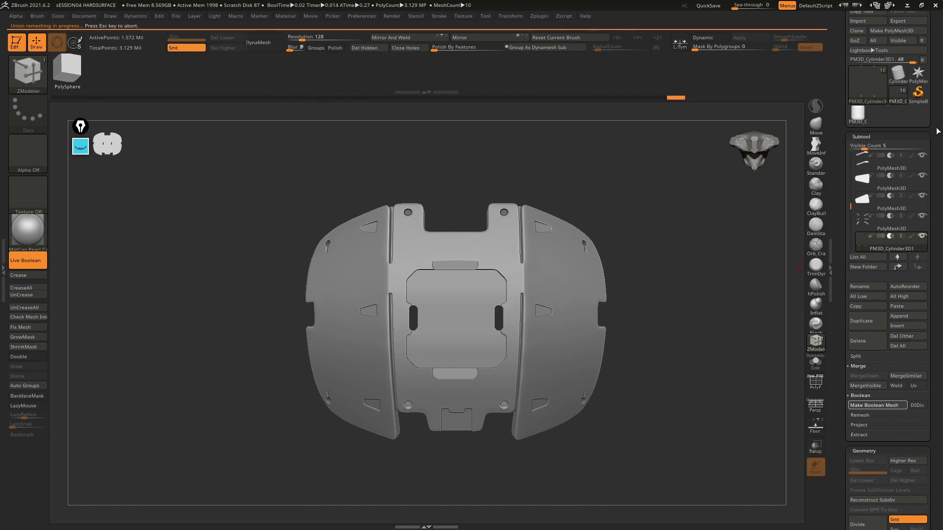
{"action": "left_click_drag", "start_coordinate": [736, 211], "coordinate": [700, 213]}
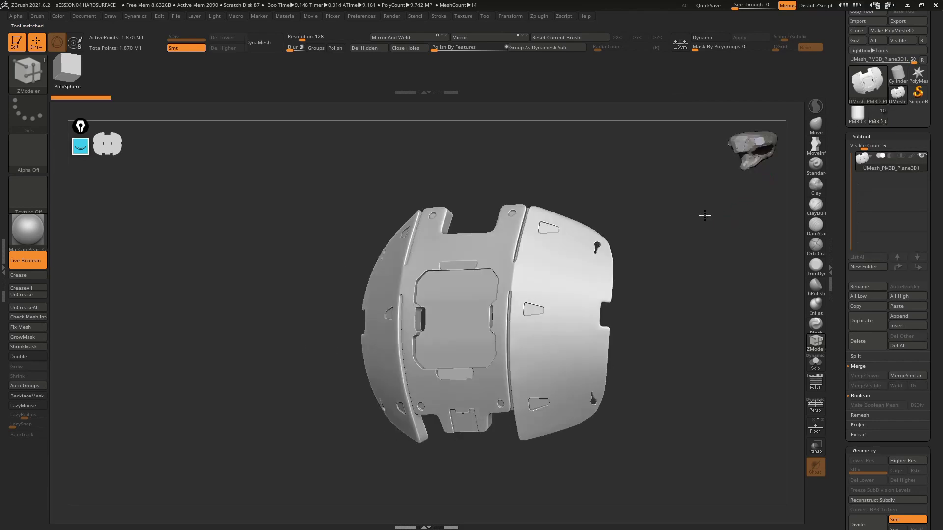
{"action": "key", "text": "shift+f"}
{"action": "mouse_move", "coordinate": [642, 212]}
{"action": "left_mouse_down"}
{"action": "mouse_move", "coordinate": [583, 217]}
{"action": "mouse_move", "coordinate": [576, 236]}
{"action": "mouse_move", "coordinate": [573, 206]}
{"action": "mouse_move", "coordinate": [589, 183]}
{"action": "mouse_move", "coordinate": [606, 185]}
{"action": "mouse_move", "coordinate": [555, 235]}
{"action": "mouse_move", "coordinate": [530, 246]}
{"action": "mouse_move", "coordinate": [591, 248]}
{"action": "mouse_move", "coordinate": [528, 255]}
{"action": "left_mouse_up"}
{"action": "key", "text": "shift+f"}
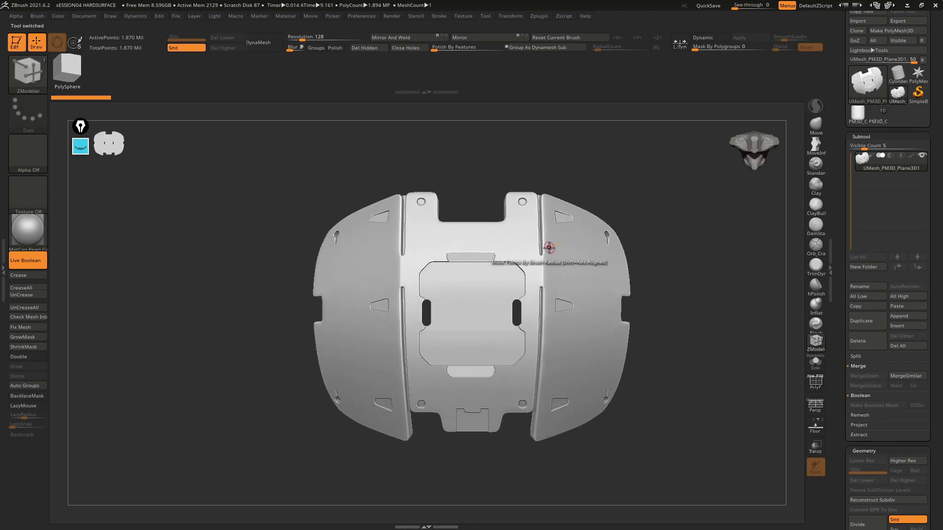
{"action": "mouse_move", "coordinate": [547, 249]}
{"action": "right_mouse_down"}
{"action": "mouse_move", "coordinate": [617, 225]}
{"action": "mouse_move", "coordinate": [565, 273]}
{"action": "mouse_move", "coordinate": [604, 287]}
{"action": "mouse_move", "coordinate": [637, 261]}
{"action": "right_mouse_up"}
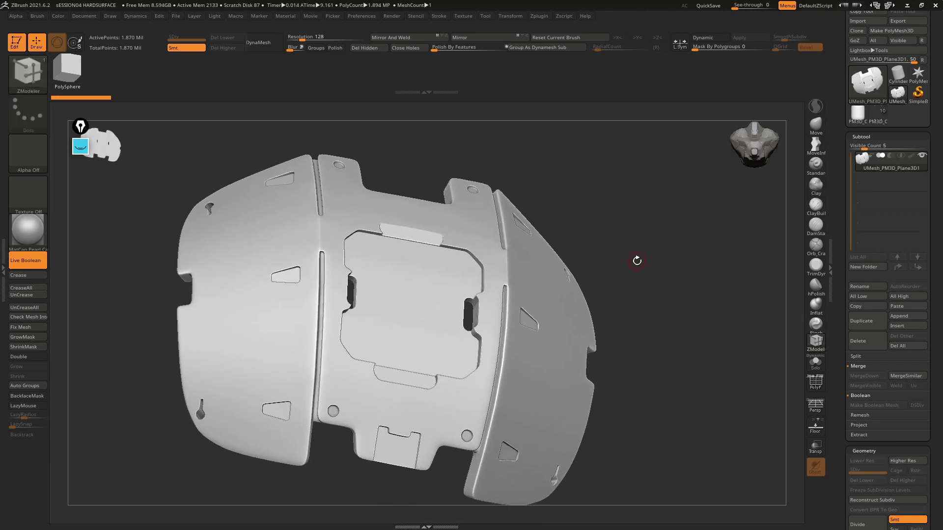
{"action": "key", "text": "shift"}
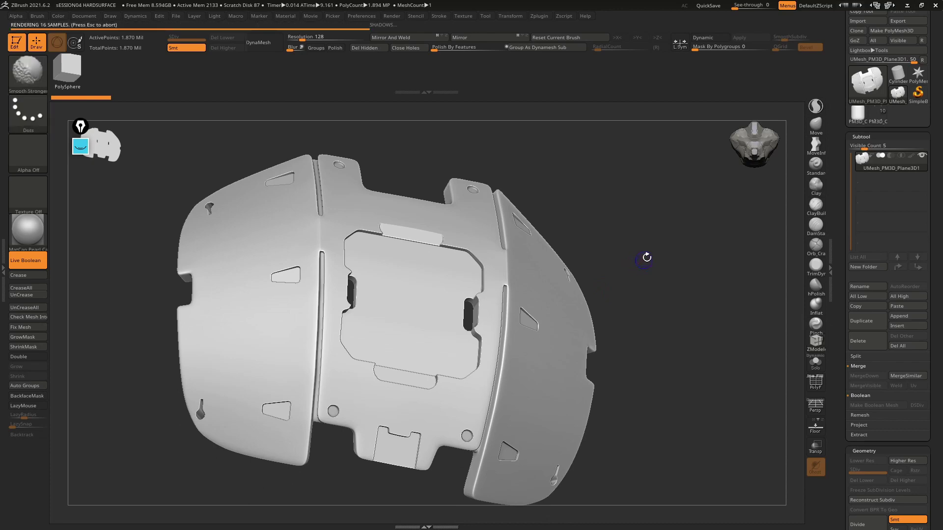
{"action": "mouse_move", "coordinate": [646, 257]}
{"action": "right_mouse_down", "text": "shift"}
{"action": "mouse_move", "coordinate": [655, 263]}
{"action": "mouse_move", "coordinate": [659, 242]}
{"action": "right_mouse_up", "text": "shift"}
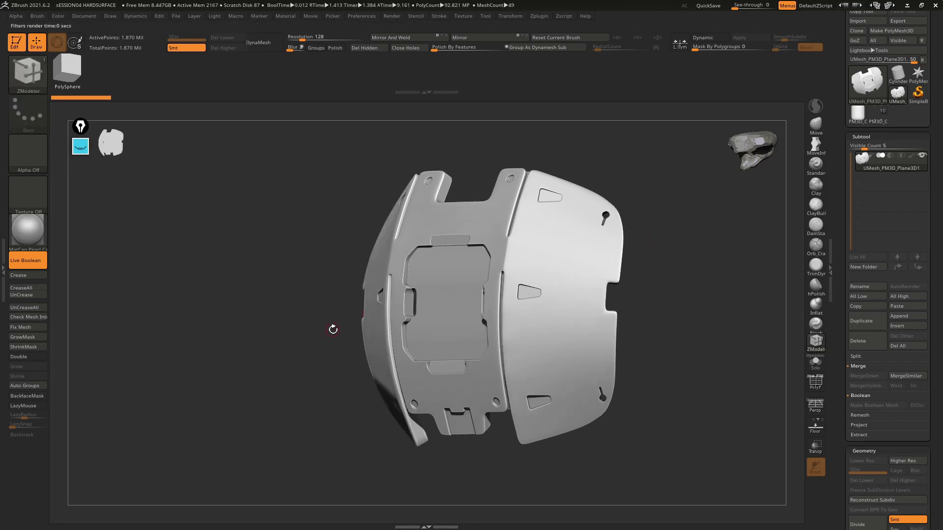
{"action": "right_click_drag", "start_coordinate": [284, 331], "coordinate": [296, 330], "text": "shift"}
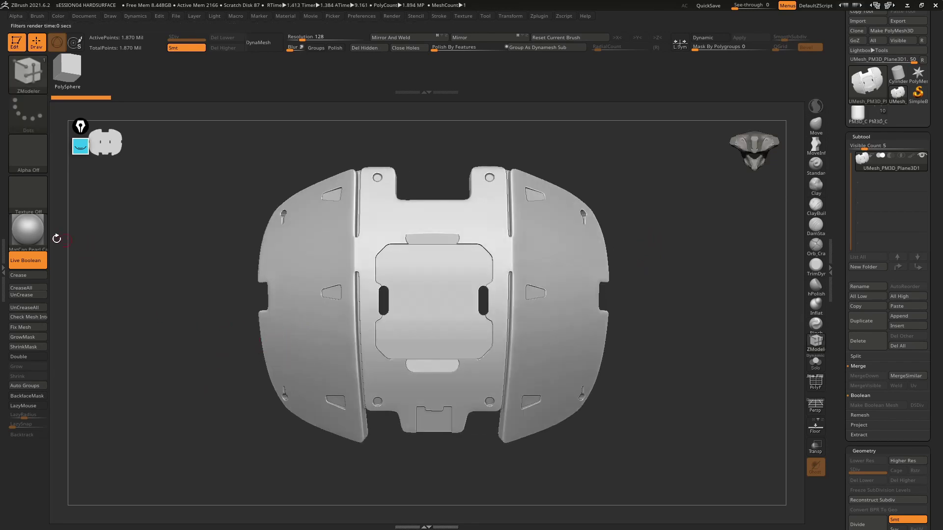
Try the Chrome material and set the document background to light grey.
{"action": "left_click", "coordinate": [37, 235]}
{"action": "mouse_move", "coordinate": [202, 396]}
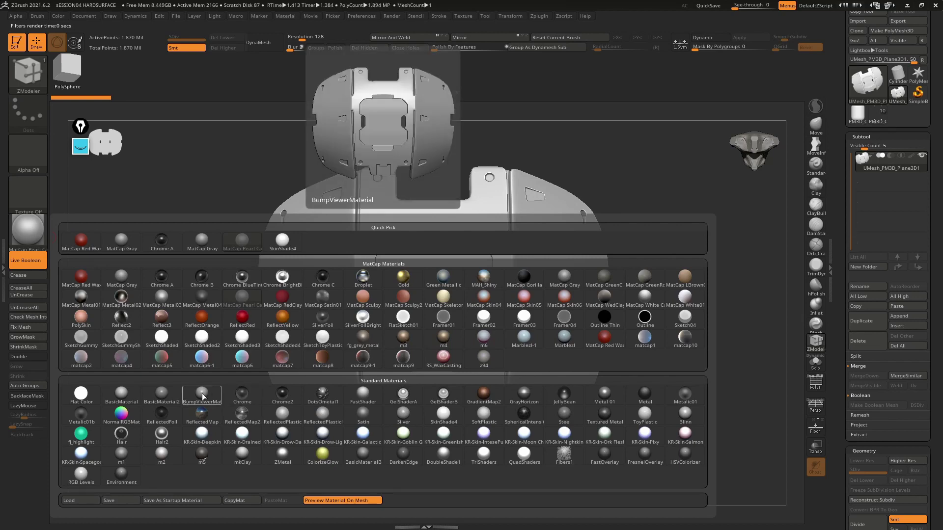
{"action": "left_click", "coordinate": [242, 393]}
{"action": "mouse_move", "coordinate": [231, 335]}
{"action": "left_mouse_down"}
{"action": "mouse_move", "coordinate": [235, 310]}
{"action": "mouse_move", "coordinate": [242, 314]}
{"action": "mouse_move", "coordinate": [211, 311]}
{"action": "mouse_move", "coordinate": [209, 322]}
{"action": "mouse_move", "coordinate": [214, 303]}
{"action": "left_mouse_up"}
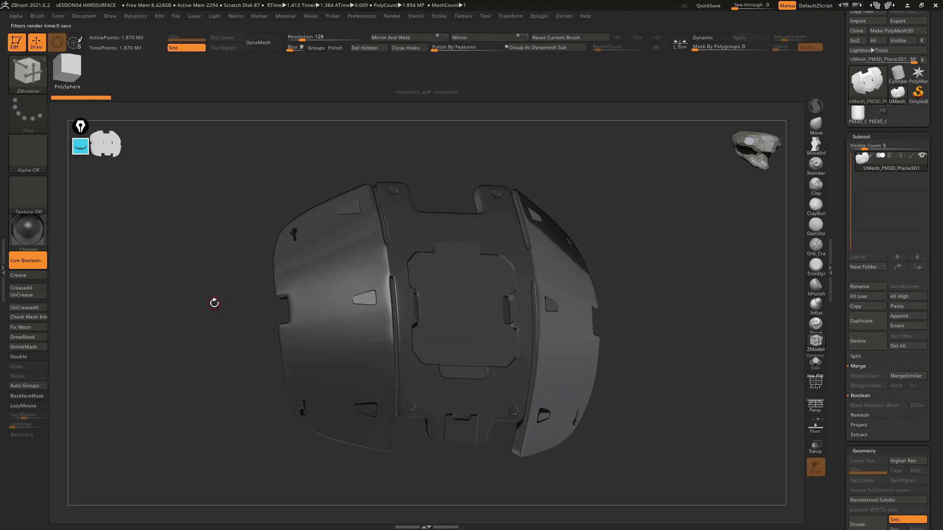
{"action": "left_click", "coordinate": [93, 18]}
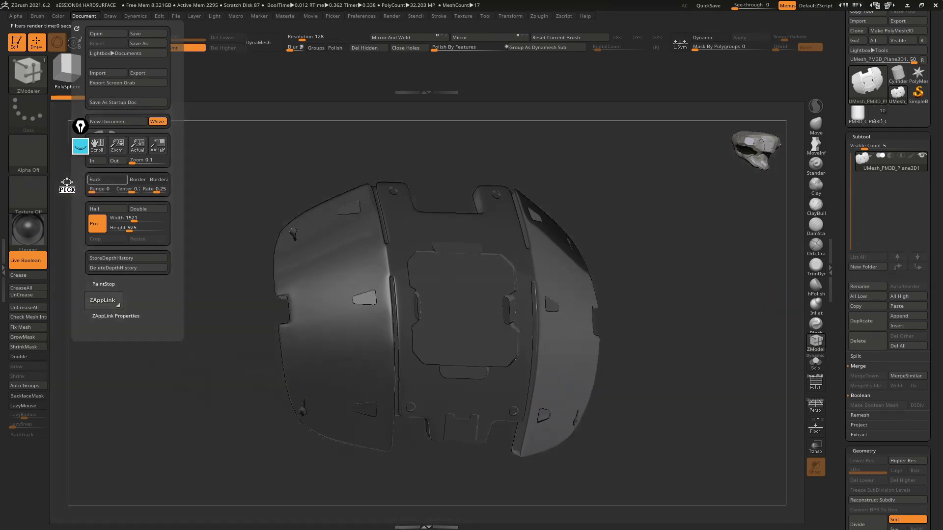
{"action": "mouse_move", "coordinate": [109, 181]}
{"action": "left_mouse_down"}
{"action": "mouse_move", "coordinate": [35, 233]}
{"action": "mouse_move", "coordinate": [63, 73]}
{"action": "left_mouse_up"}
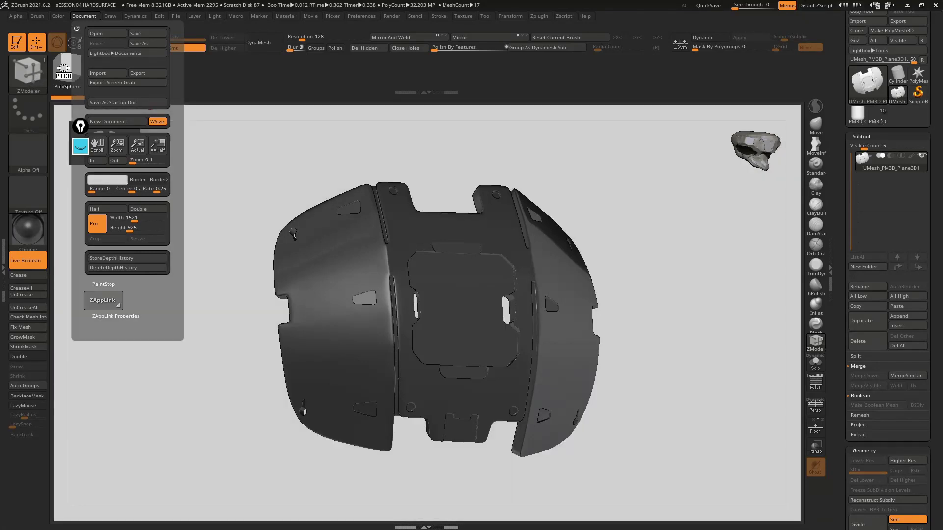
{"action": "mouse_move", "coordinate": [263, 152]}
{"action": "left_mouse_down"}
{"action": "mouse_move", "coordinate": [238, 190]}
{"action": "mouse_move", "coordinate": [242, 200]}
{"action": "mouse_move", "coordinate": [288, 185]}
{"action": "mouse_move", "coordinate": [301, 168]}
{"action": "left_mouse_up"}
{"action": "key", "text": "shift+r"}
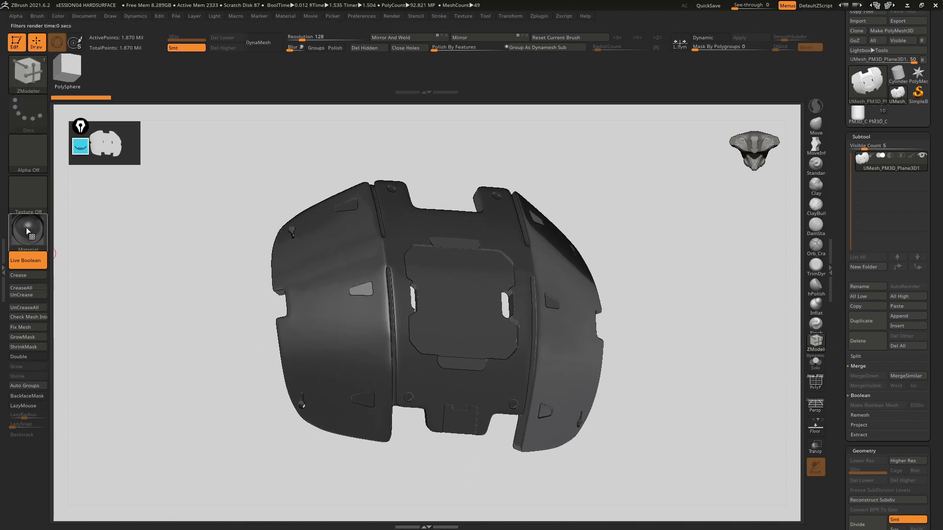
Apply BasicMaterial2, then settle on Metal 01, and turn on perspective.
{"action": "left_click", "coordinate": [27, 231]}
{"action": "mouse_move", "coordinate": [201, 396]}
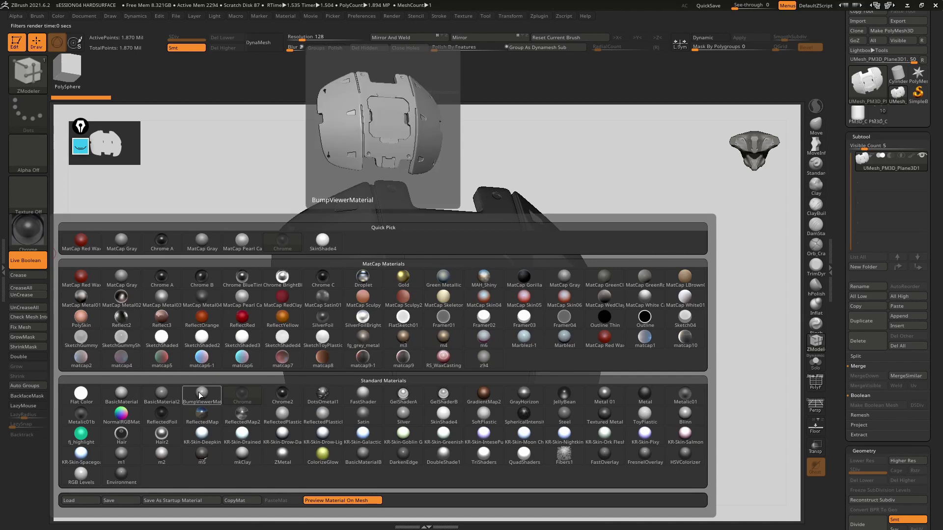
{"action": "left_click", "coordinate": [162, 394]}
{"action": "left_click_drag", "start_coordinate": [280, 280], "coordinate": [255, 264], "text": "shift"}
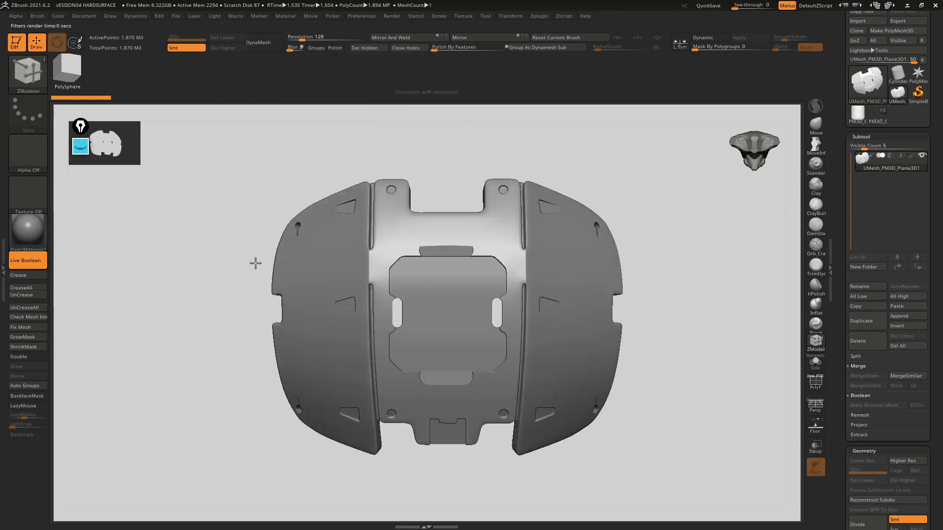
{"action": "left_click", "coordinate": [28, 228]}
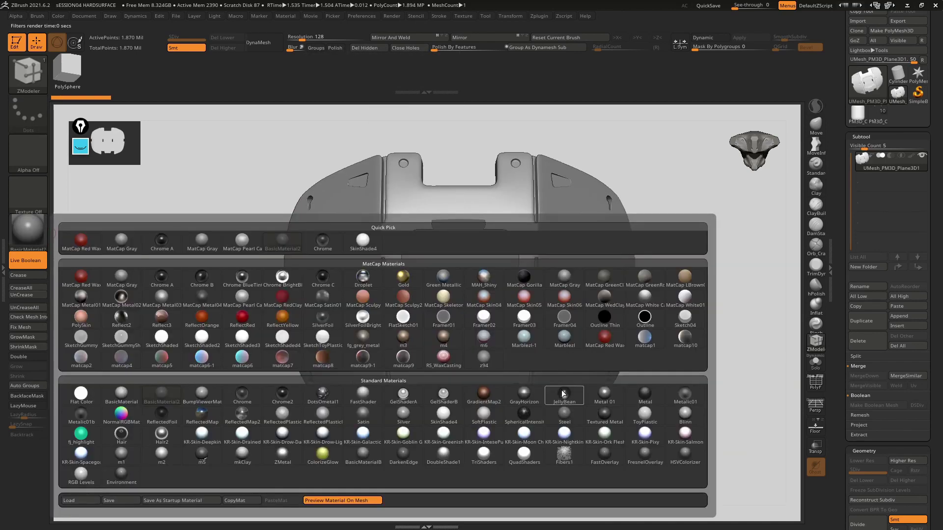
{"action": "left_click", "coordinate": [605, 395]}
{"action": "mouse_move", "coordinate": [231, 267]}
{"action": "left_mouse_down"}
{"action": "mouse_move", "coordinate": [305, 259]}
{"action": "mouse_move", "coordinate": [472, 267]}
{"action": "left_mouse_up"}
{"action": "key", "text": "p"}
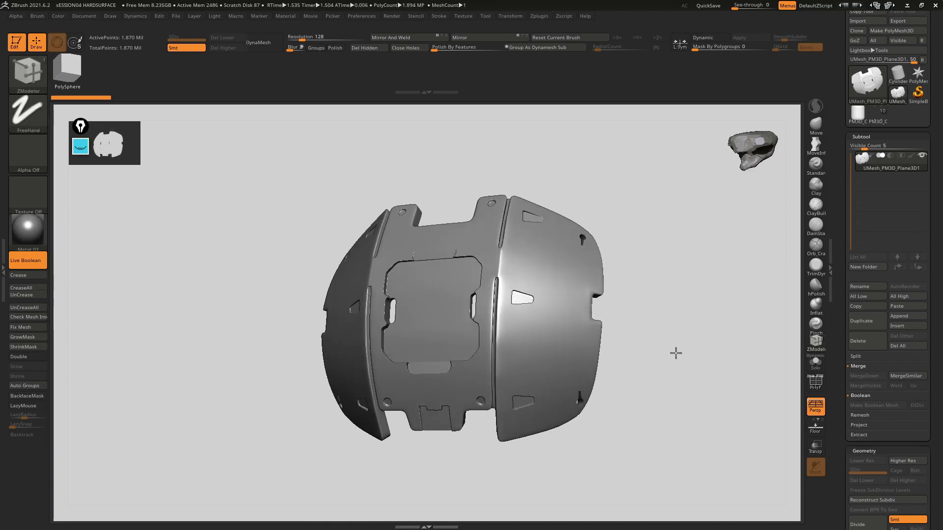
{"action": "mouse_move", "coordinate": [676, 353]}
{"action": "left_mouse_down"}
{"action": "mouse_move", "coordinate": [640, 343]}
{"action": "mouse_move", "coordinate": [649, 343]}
{"action": "mouse_move", "coordinate": [644, 355]}
{"action": "mouse_move", "coordinate": [625, 352]}
{"action": "mouse_move", "coordinate": [645, 350]}
{"action": "mouse_move", "coordinate": [631, 347]}
{"action": "mouse_move", "coordinate": [653, 369]}
{"action": "mouse_move", "coordinate": [671, 344]}
{"action": "mouse_move", "coordinate": [697, 353]}
{"action": "mouse_move", "coordinate": [689, 342]}
{"action": "left_mouse_up"}
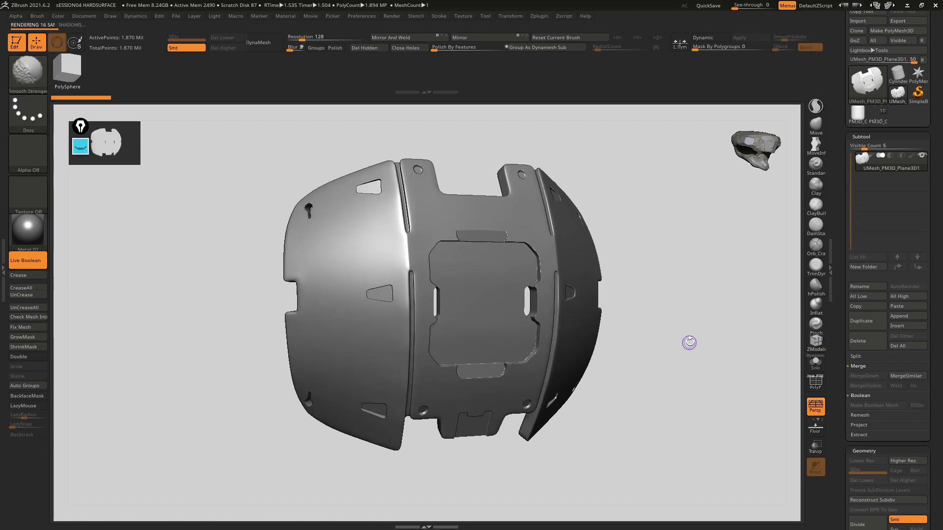